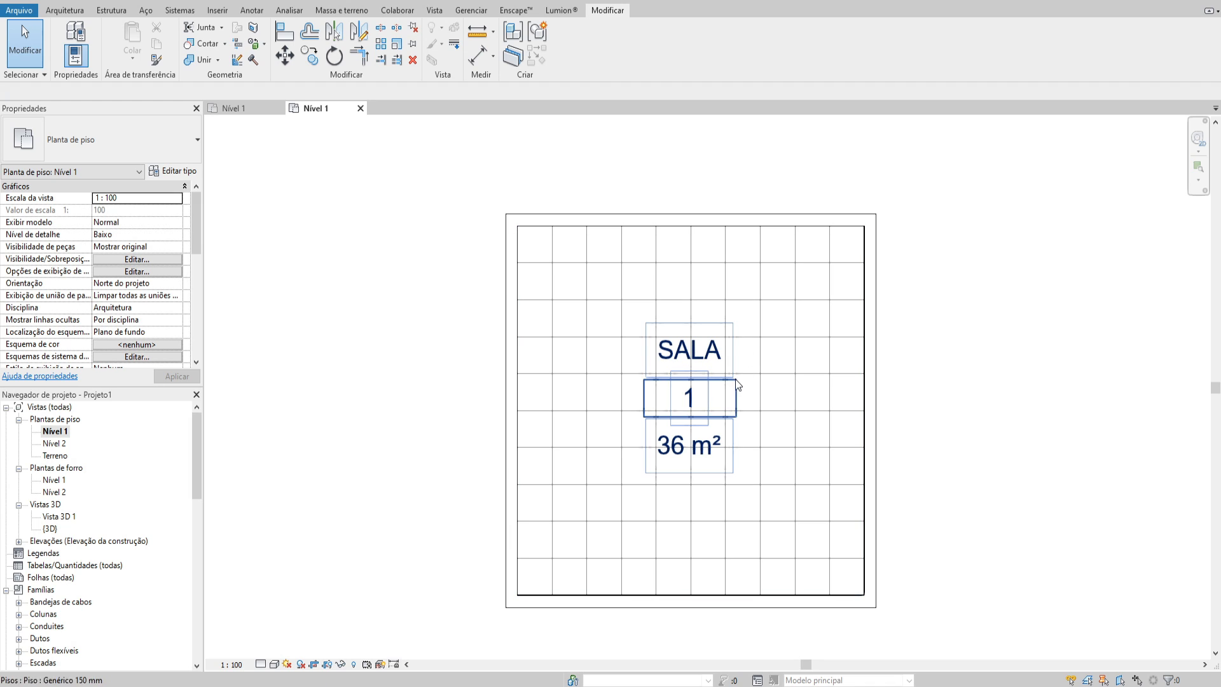
Examine the SALA room in the floor plan and its four walls and ceiling in the 3D view
middle_click_drag(745, 390, 731, 388)
left_click(704, 357)
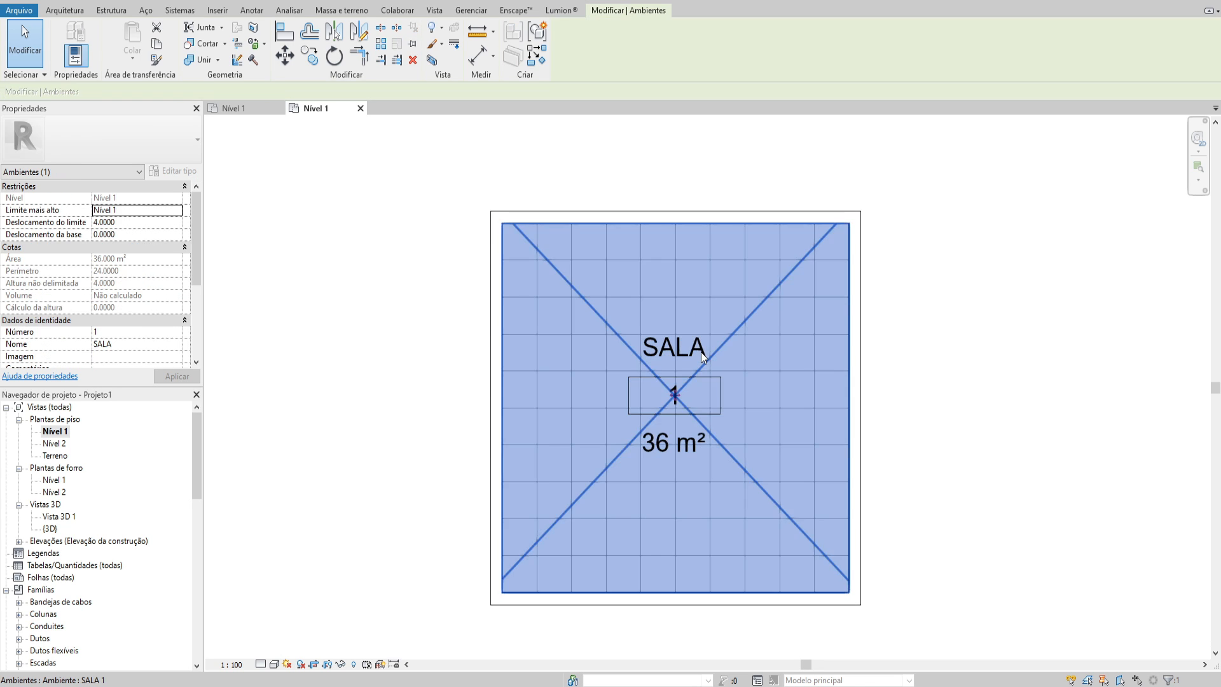
key("Escape")
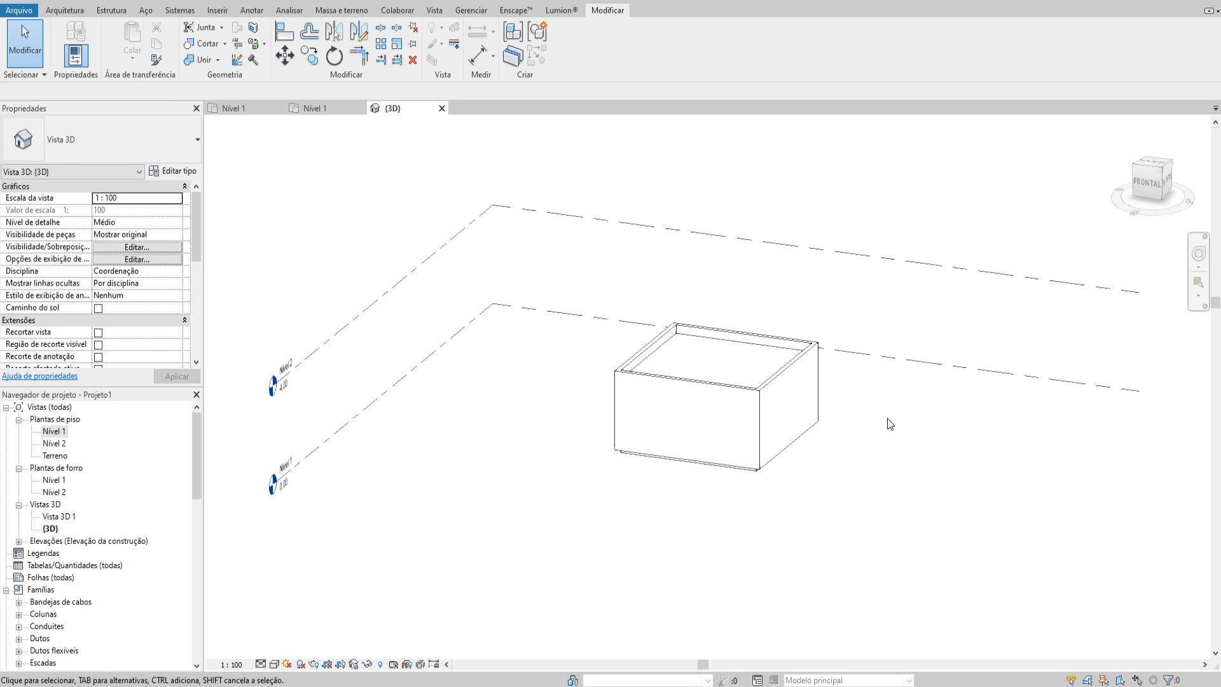
middle_click_drag(887, 419, 619, 391, "shift")
scroll(757, 417, "up", 3)
left_click(636, 394)
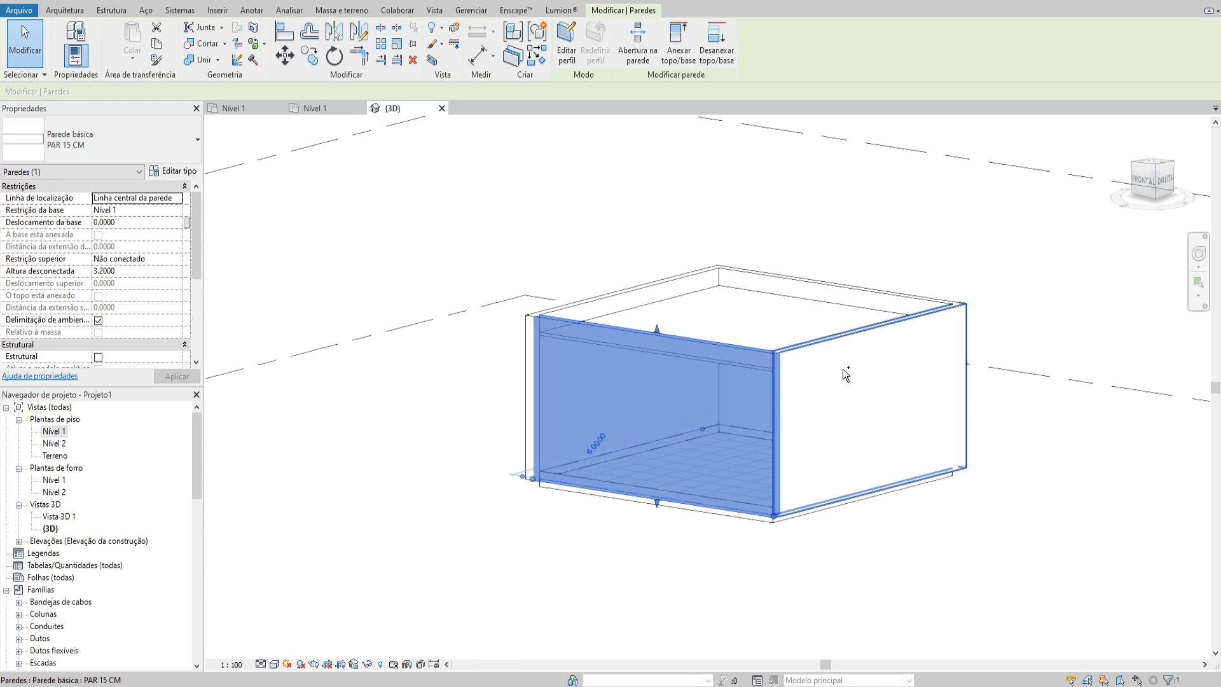
left_click(841, 369, "ctrl")
left_click(758, 281, "ctrl")
left_click(685, 277, "ctrl")
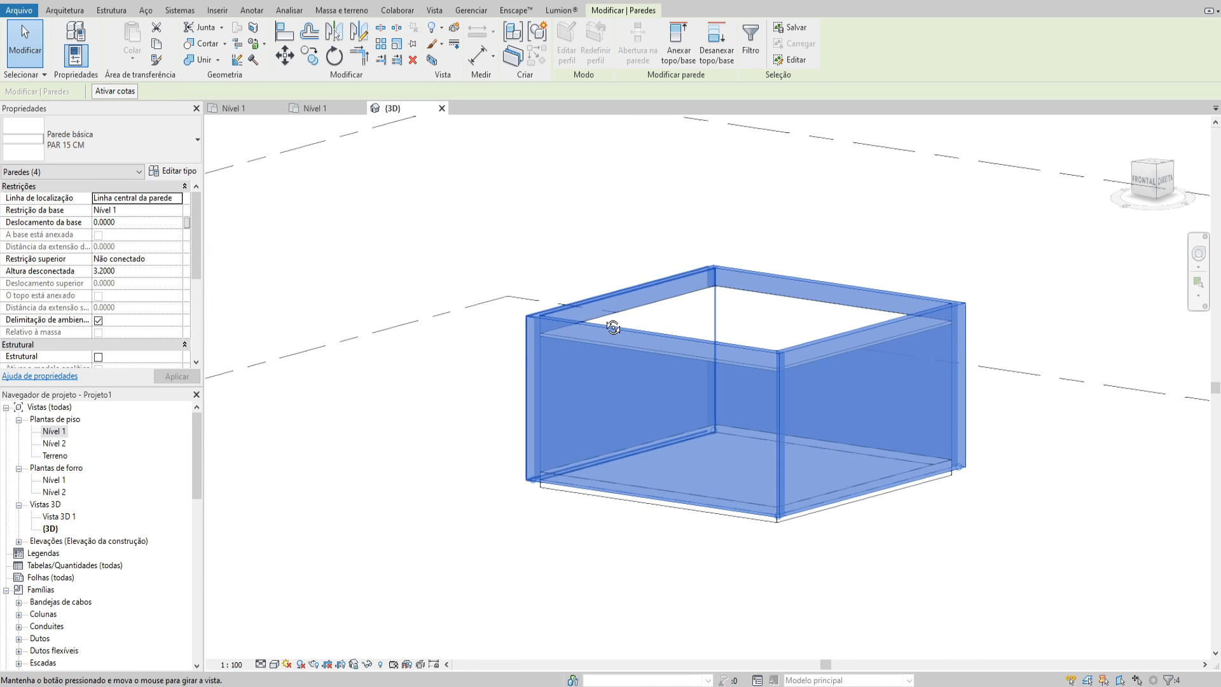
middle_click_drag(610, 324, 721, 309, "shift")
left_click(720, 309)
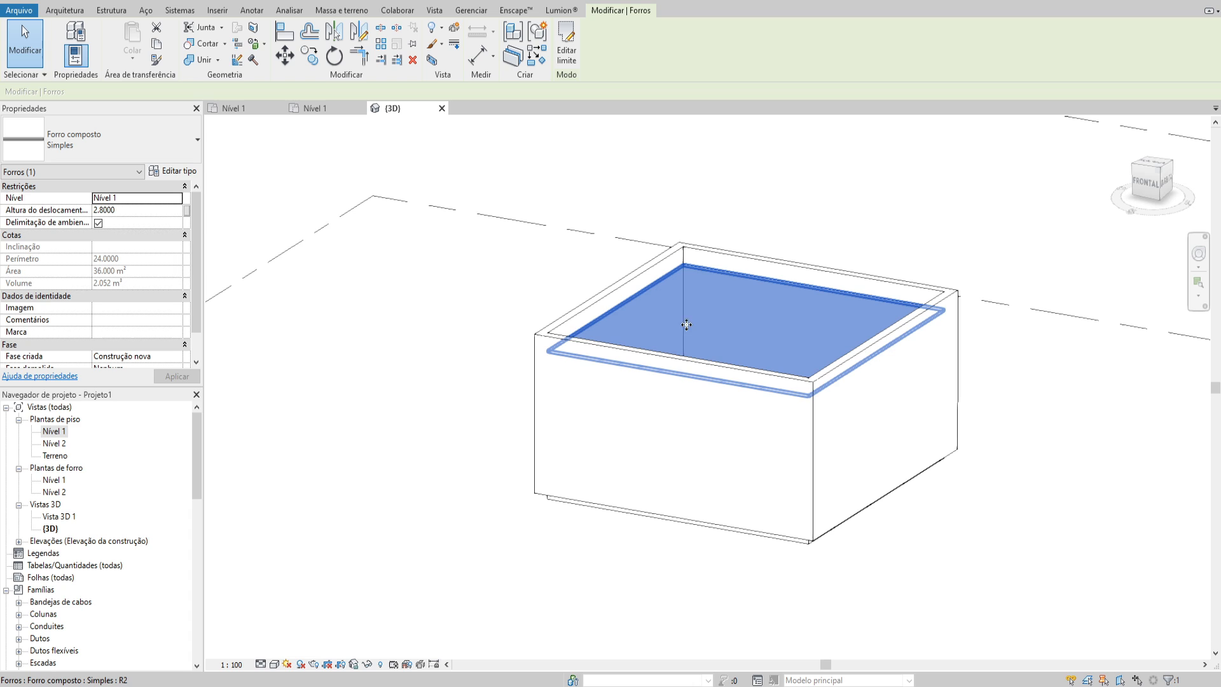
left_click(652, 394)
middle_click_drag(652, 395, 643, 469, "shift")
key("Escape")
Open the Nível 1 floor plan and add aligned dimensions for the room's width above it and its depth beside it
double_click(55, 431)
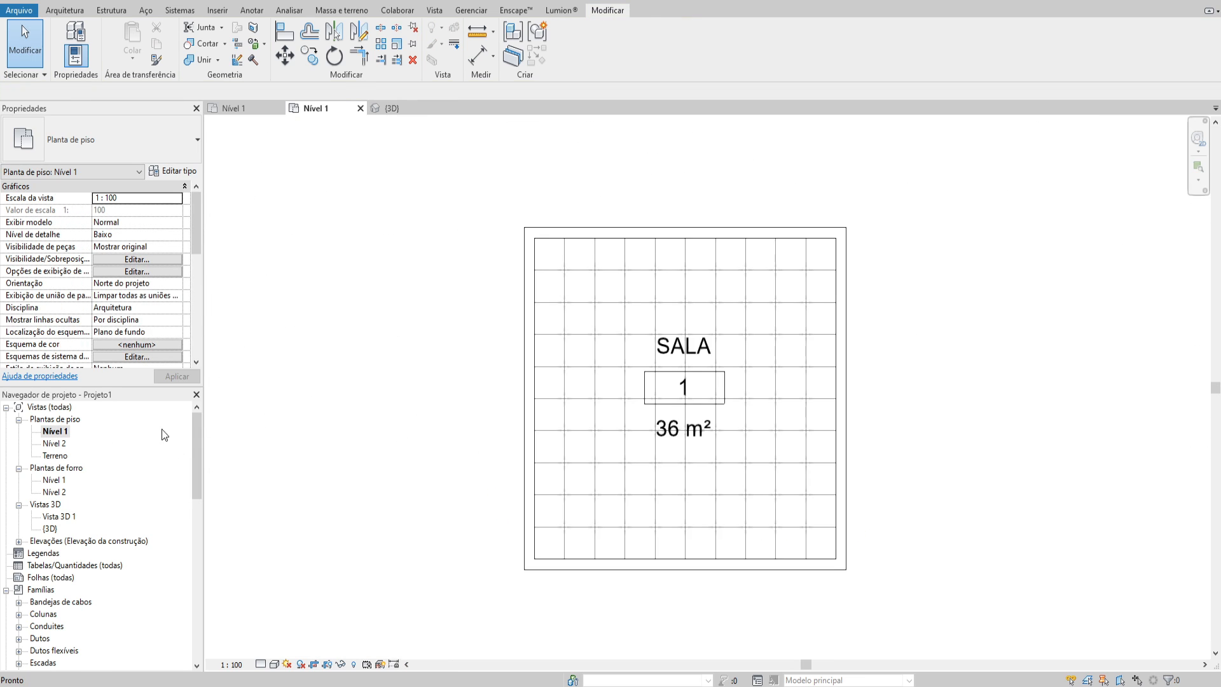
middle_click_drag(629, 347, 625, 341)
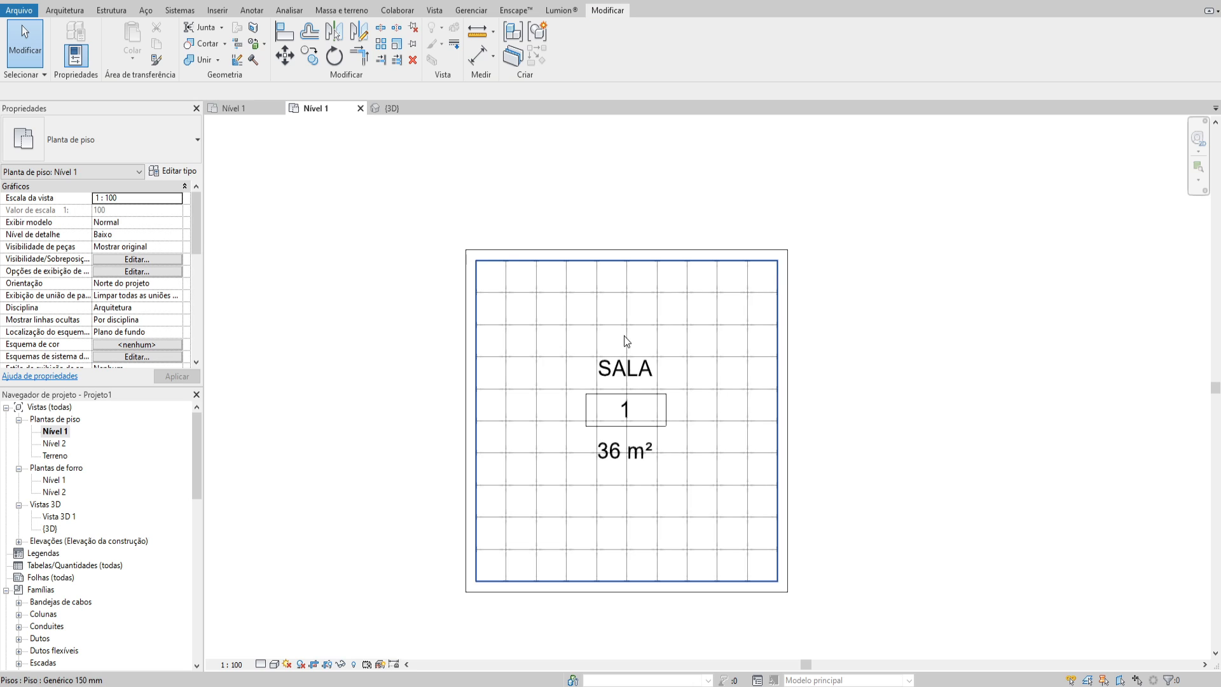
middle_click_drag(548, 377, 587, 311)
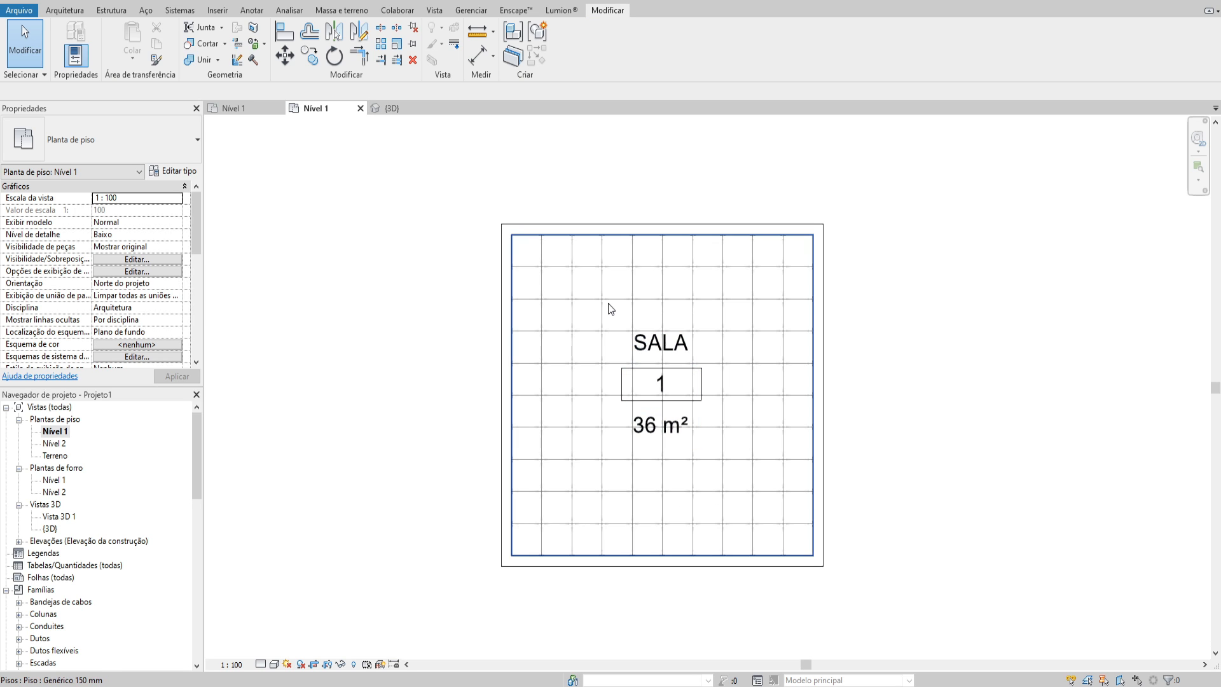
key("i")
left_click(514, 261)
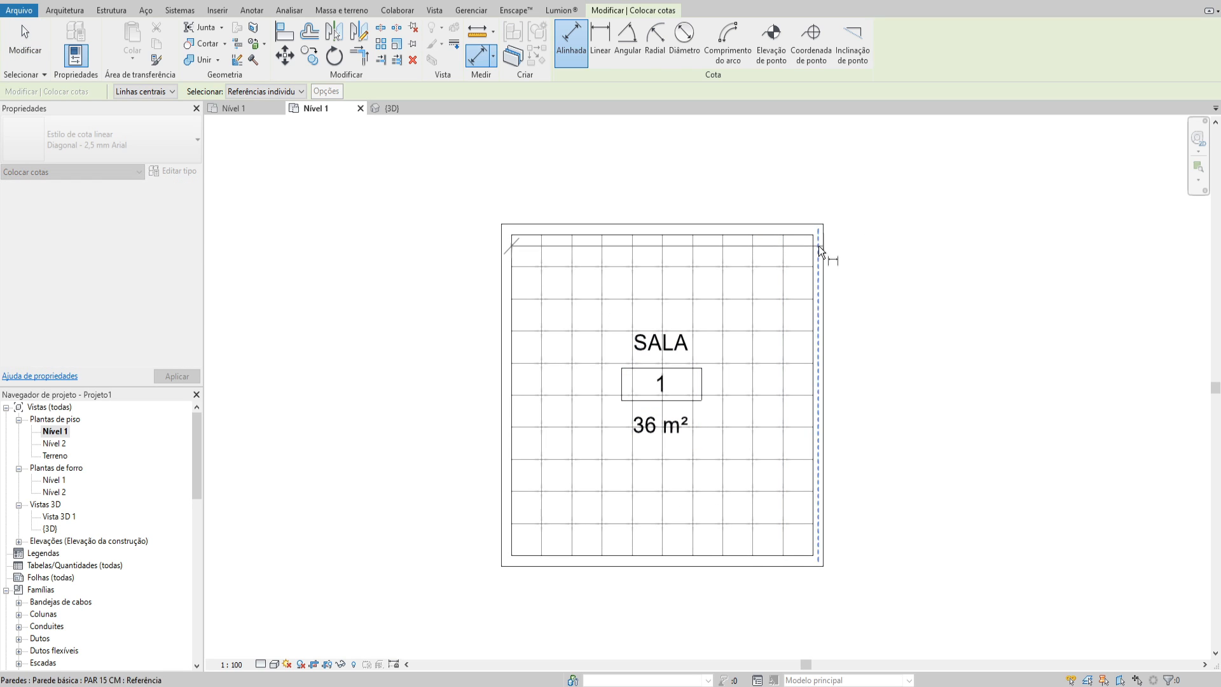
left_click(821, 253)
left_click(792, 180)
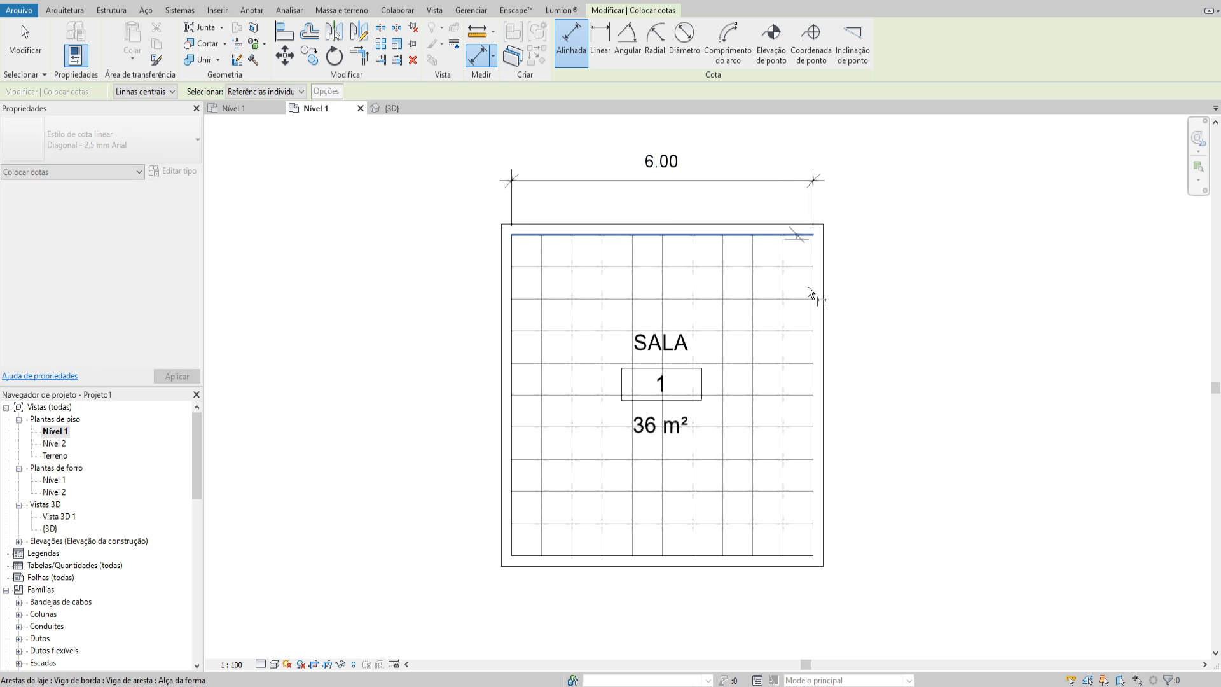
left_click(799, 559)
left_click(872, 510)
key("Escape")
key("Escape")
Delete the SALA room tag from the floor plan
middle_click_drag(781, 424, 788, 427)
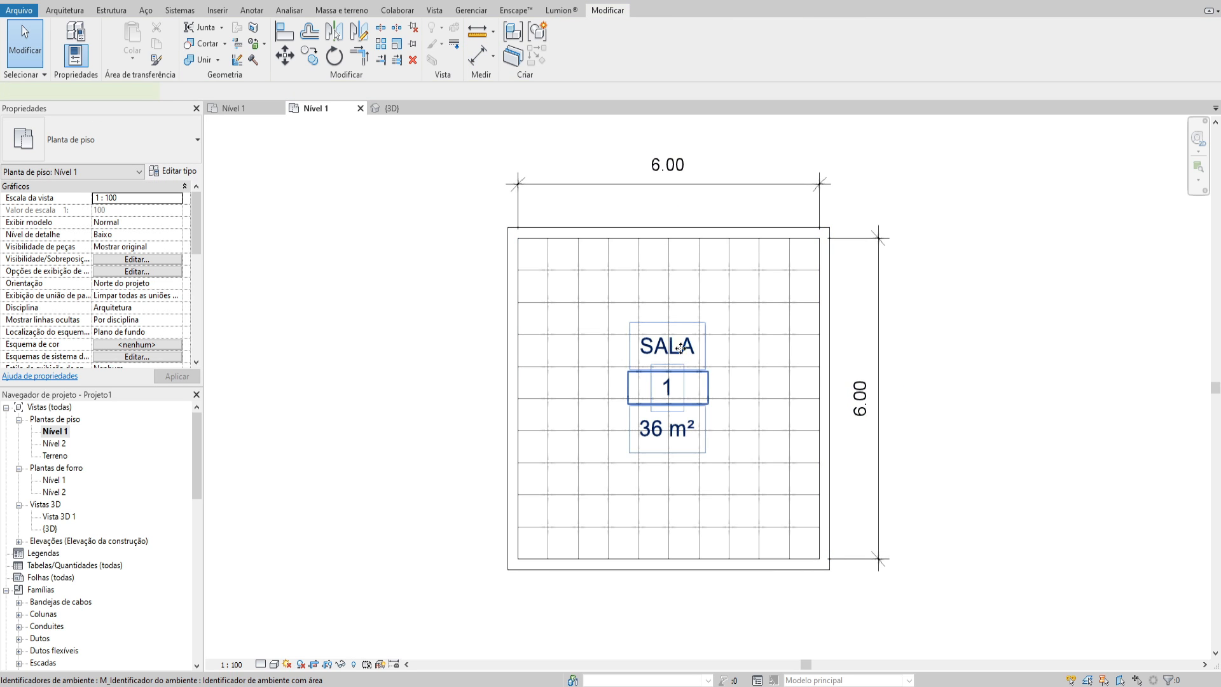
left_click(676, 349)
key("Delete")
middle_click_drag(709, 306, 712, 317)
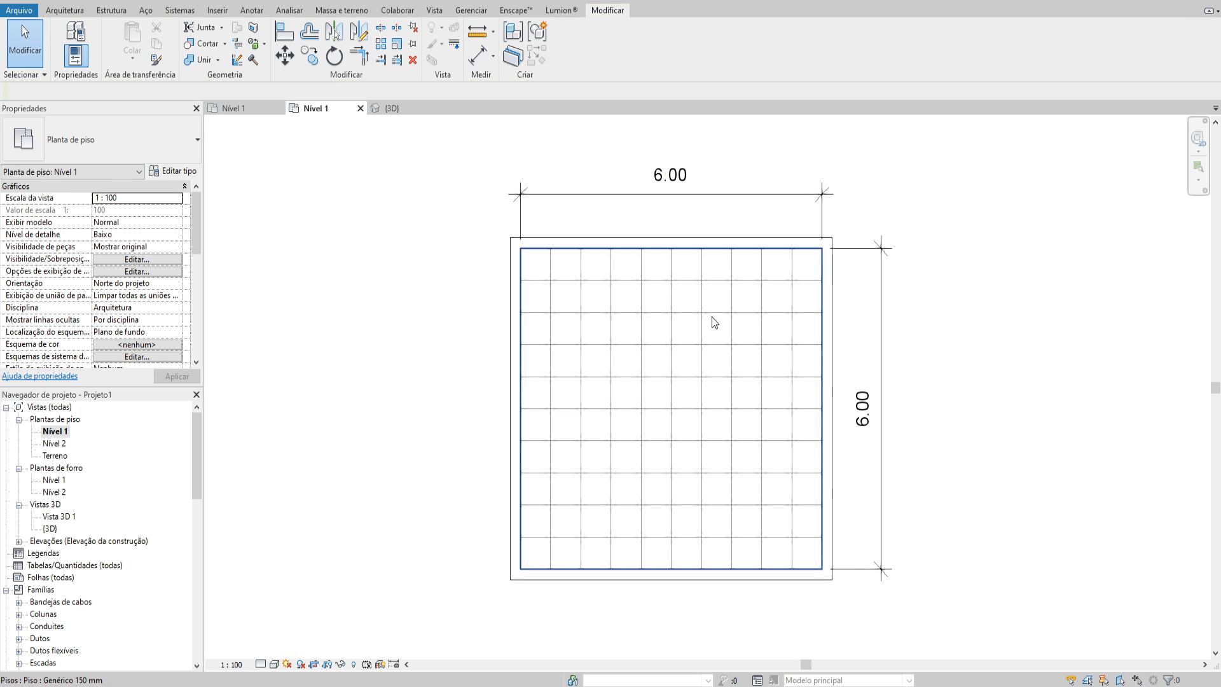
middle_click_drag(631, 357, 673, 373)
middle_click_drag(651, 307, 615, 315)
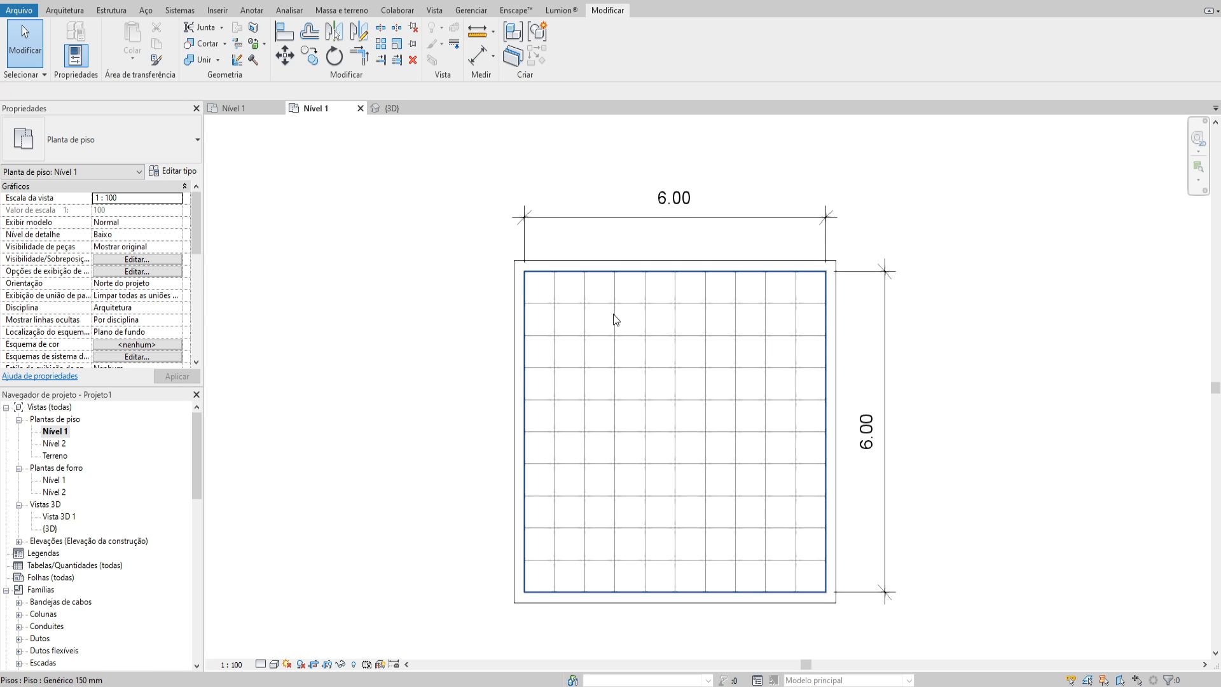
Open the Nível 1 ceiling plan and set the view depth level to Ilimitada in its view range
double_click(66, 480)
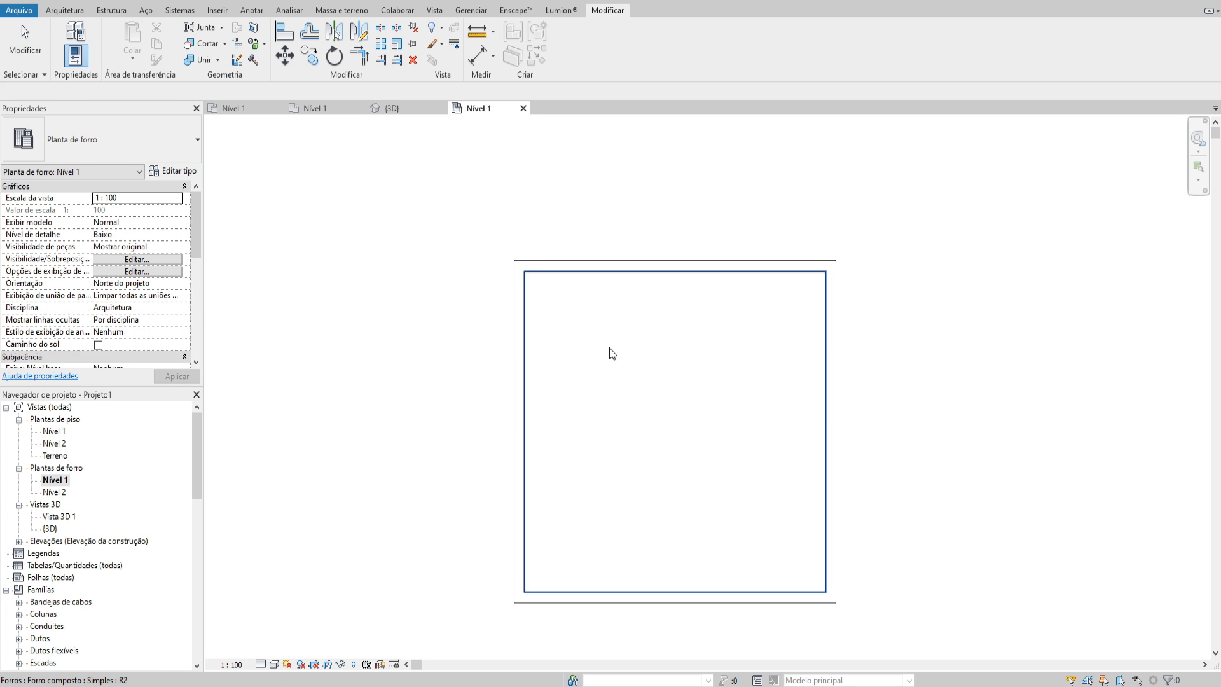
left_click(671, 351)
middle_click_drag(672, 350, 670, 337)
left_click(409, 289)
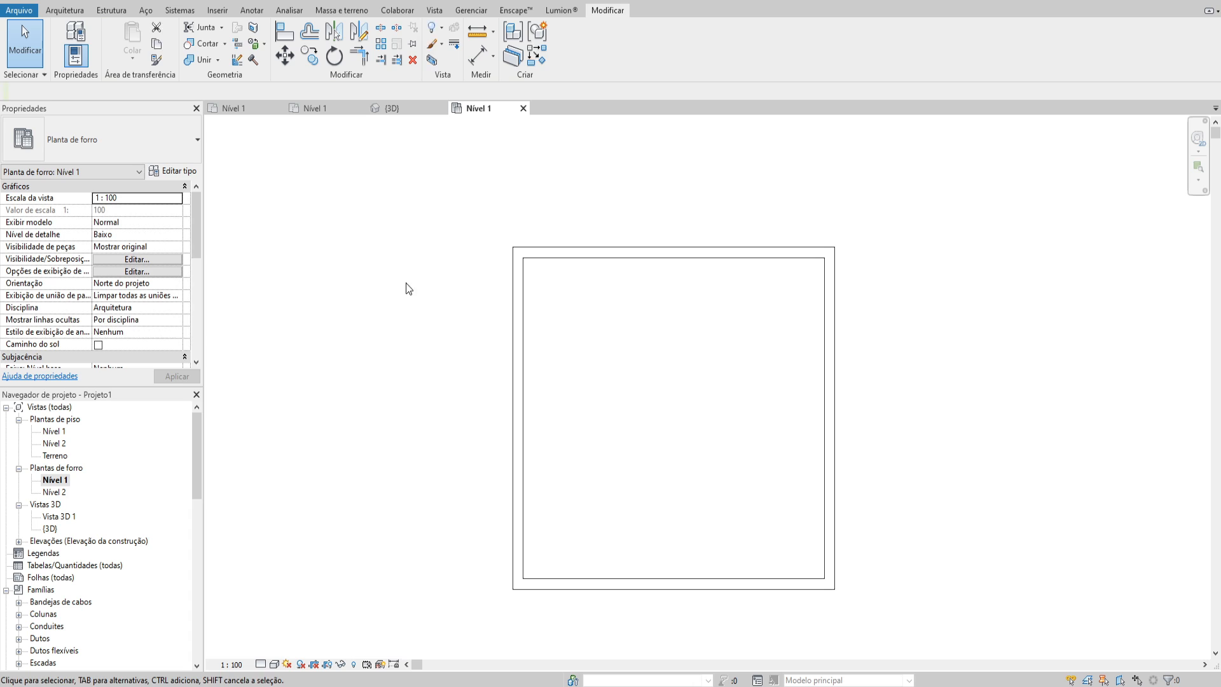
scroll(142, 263, "down", 3)
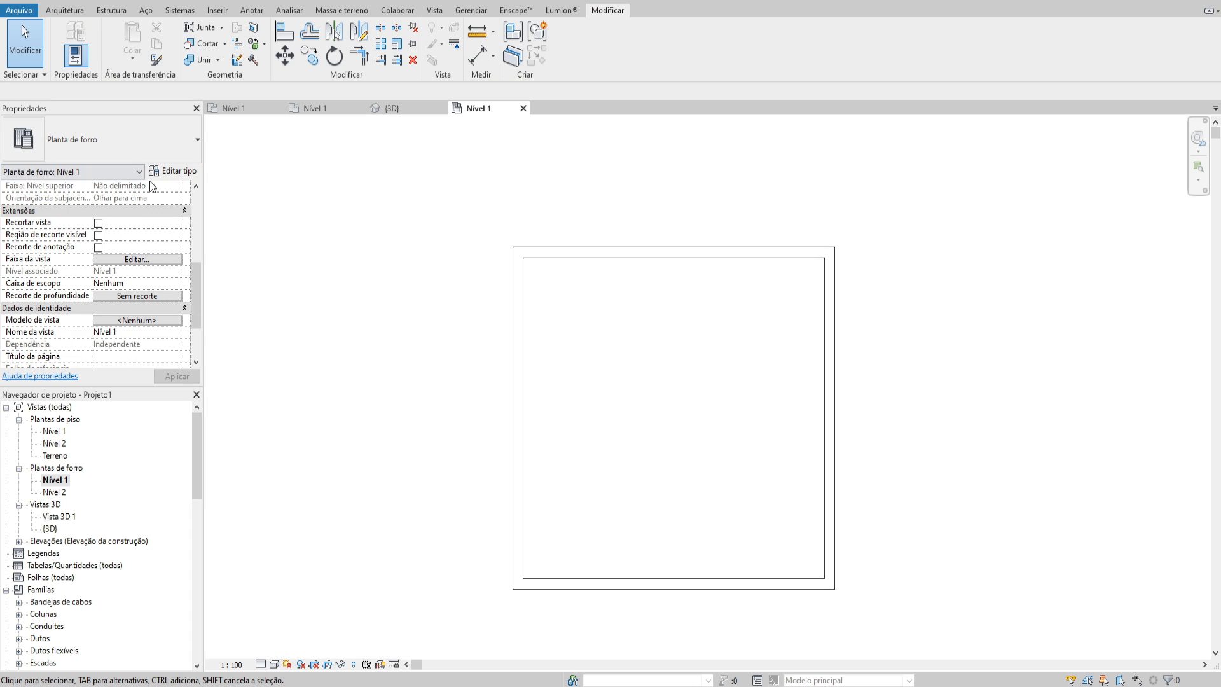
left_click(121, 262)
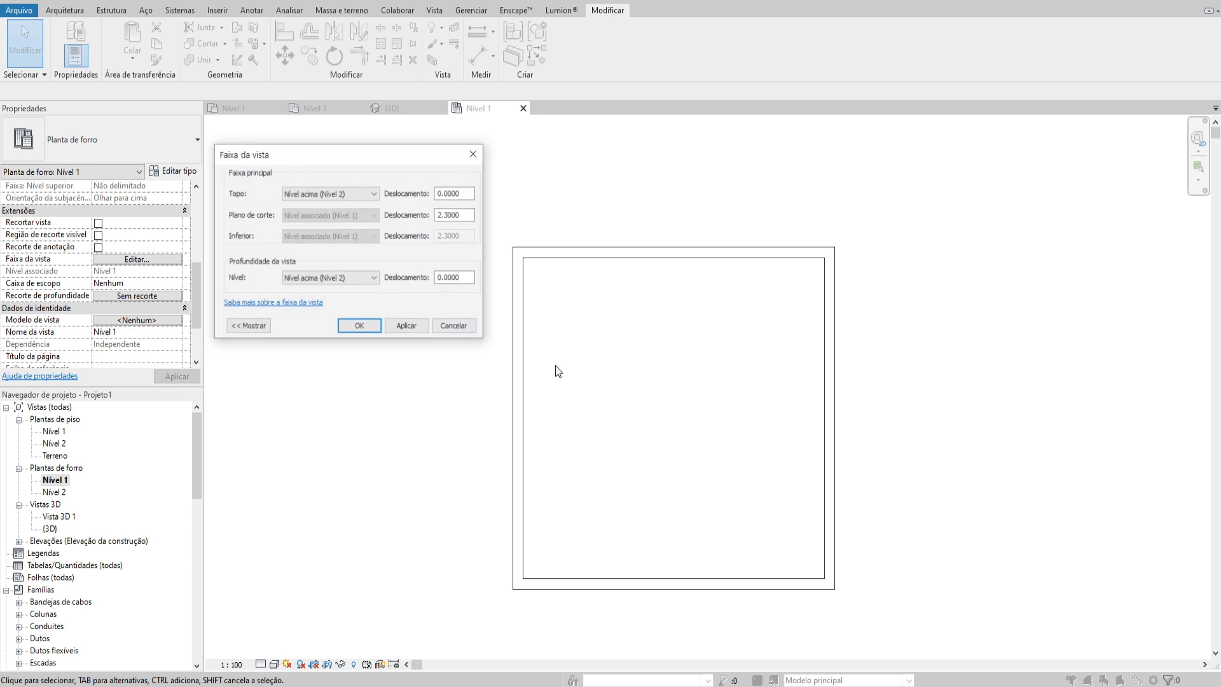
left_click(328, 279)
left_click(305, 309)
left_click(360, 326)
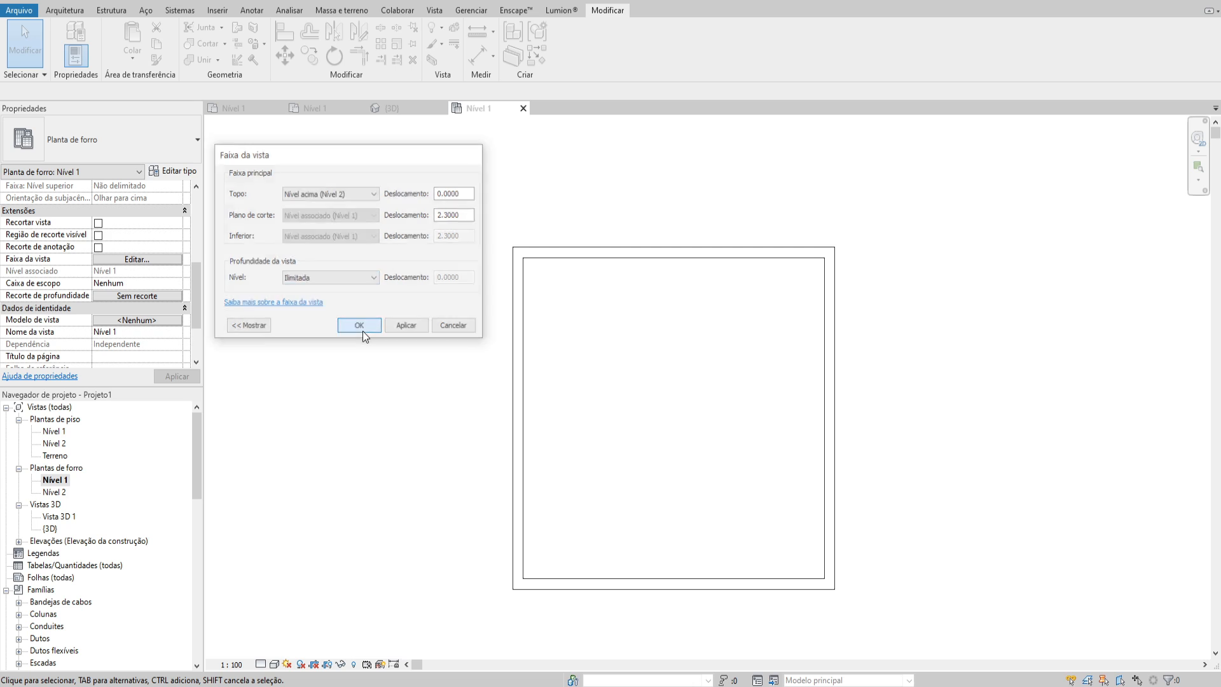
left_click(641, 366)
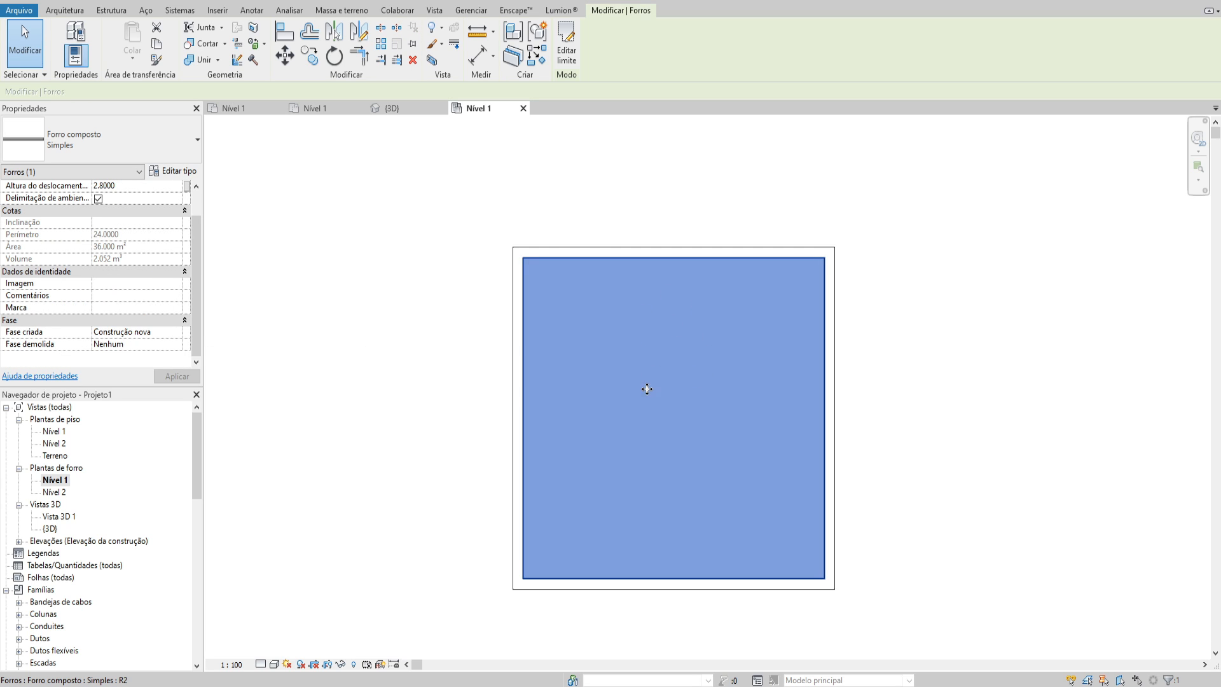
middle_click_drag(635, 373, 653, 372)
key("Escape")
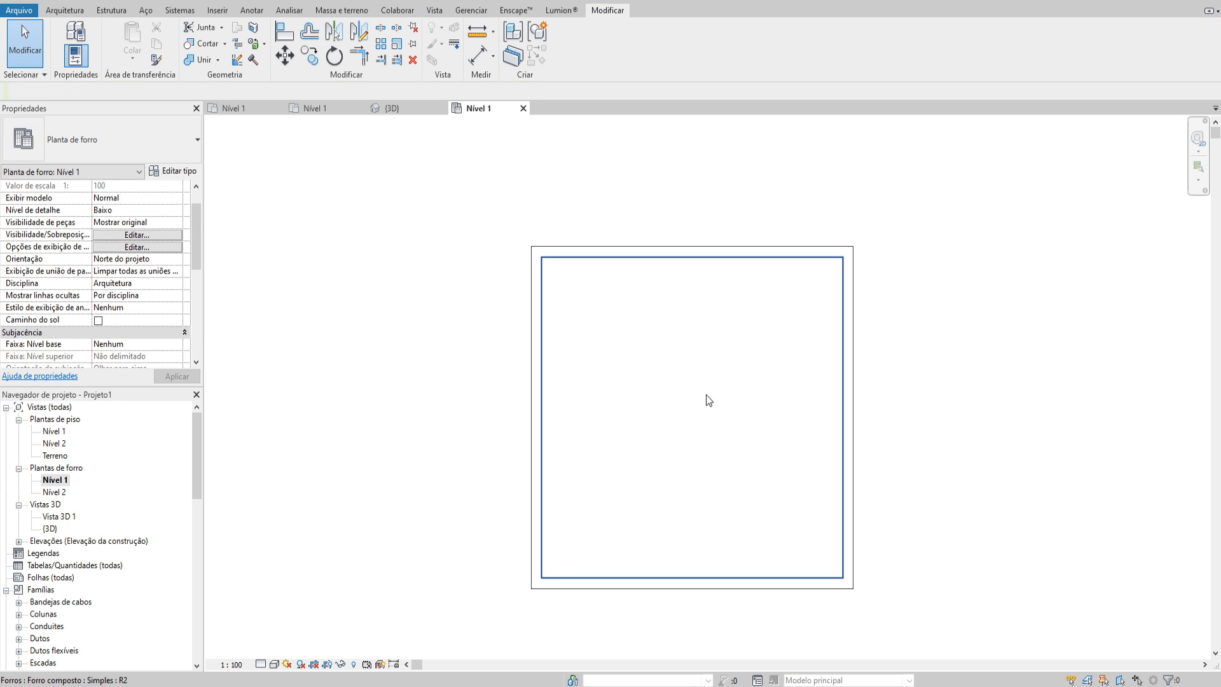
left_click(575, 350)
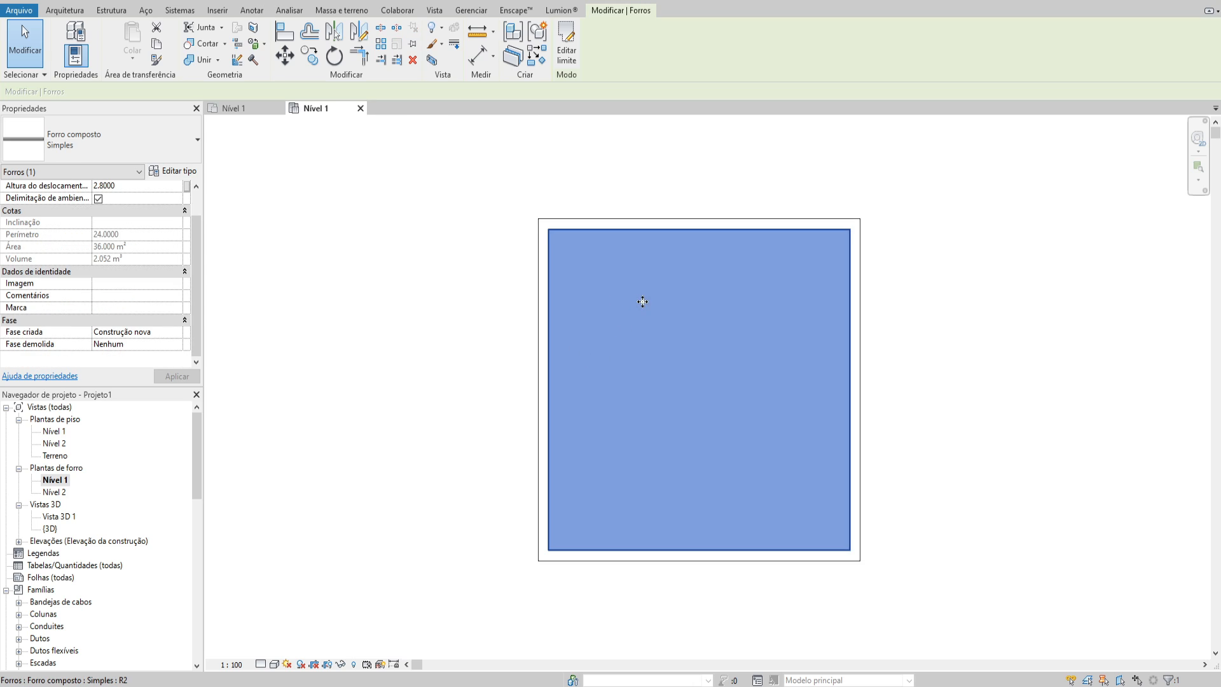
middle_click_drag(643, 303, 611, 290)
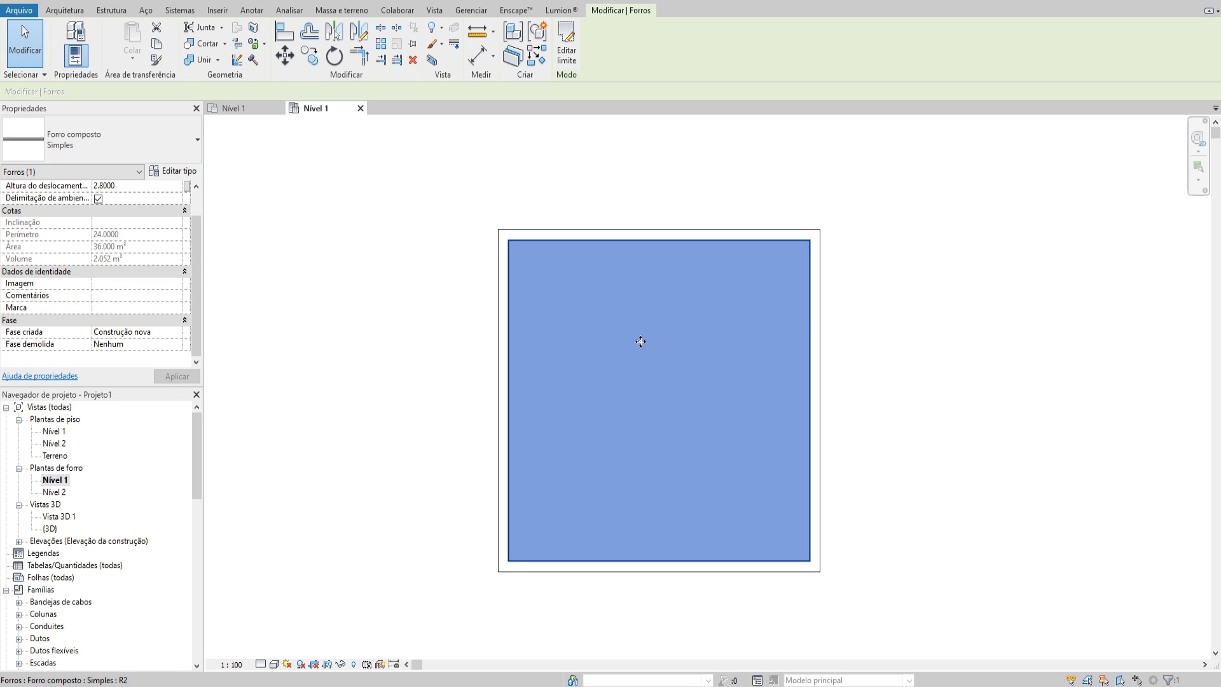
double_click(641, 342)
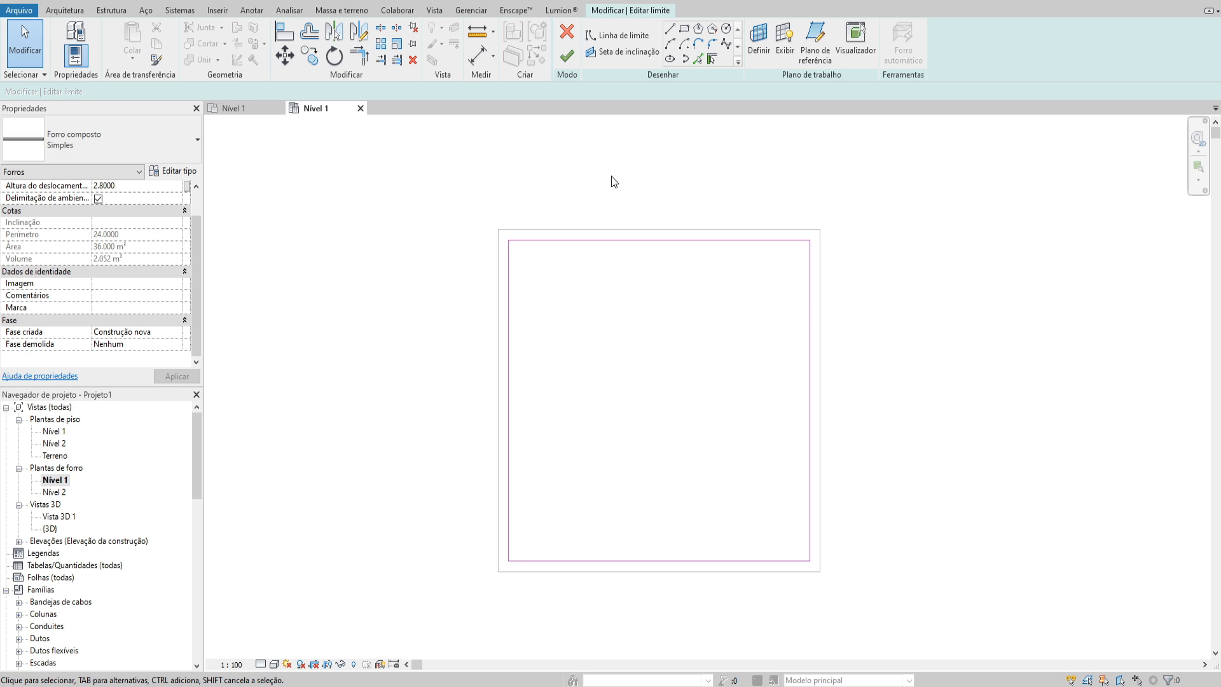
left_click(685, 38)
left_click(567, 33)
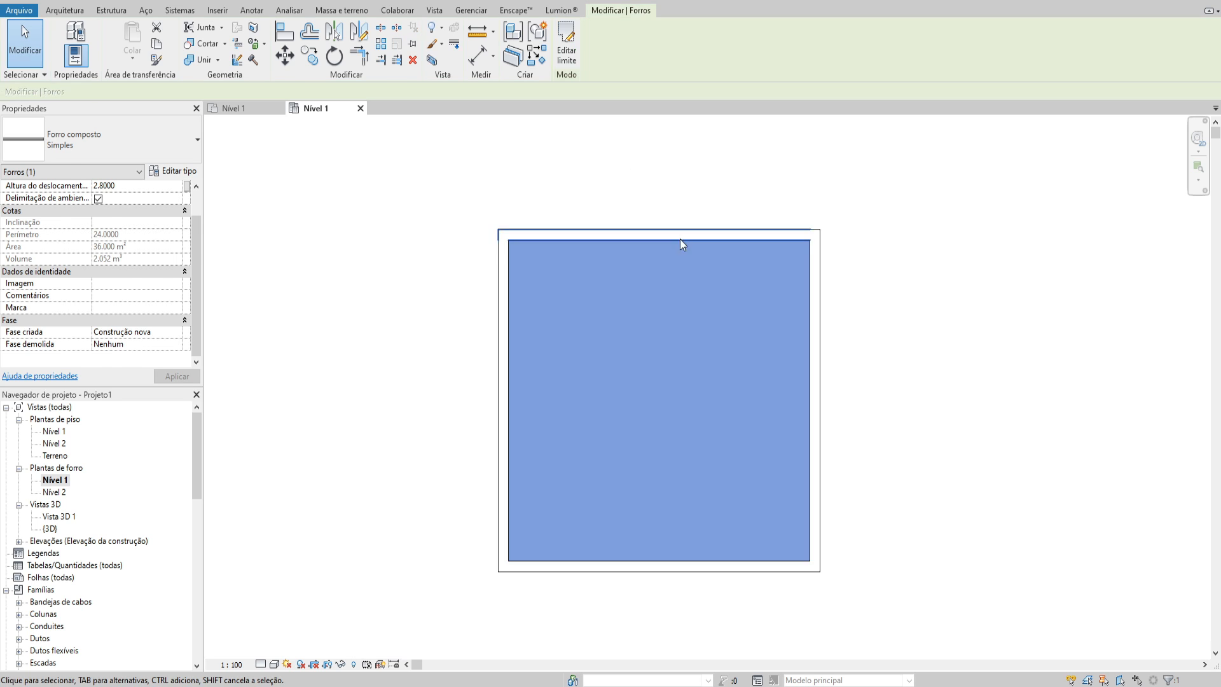
key("Escape")
Start editing the ceiling's boundary and sketch a rectangle offset 0.6 m inward from the existing outline
left_click(695, 318)
middle_click_drag(683, 323, 664, 349)
double_click(661, 346)
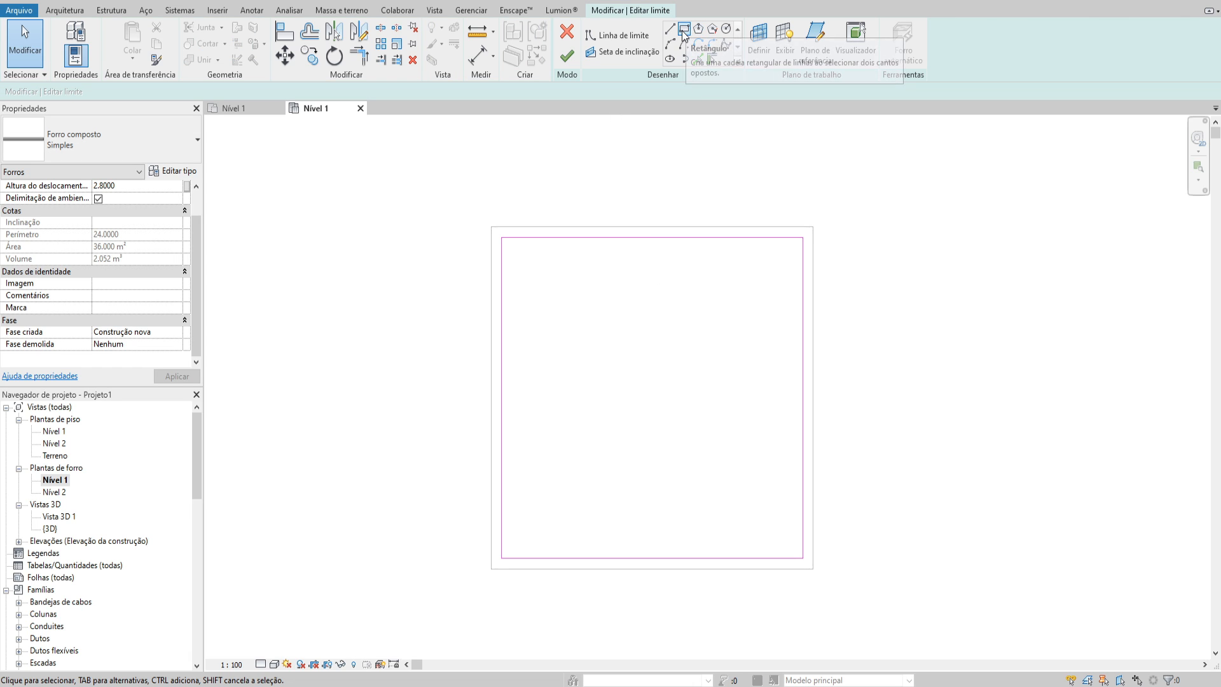
left_click(685, 28)
left_click(96, 91)
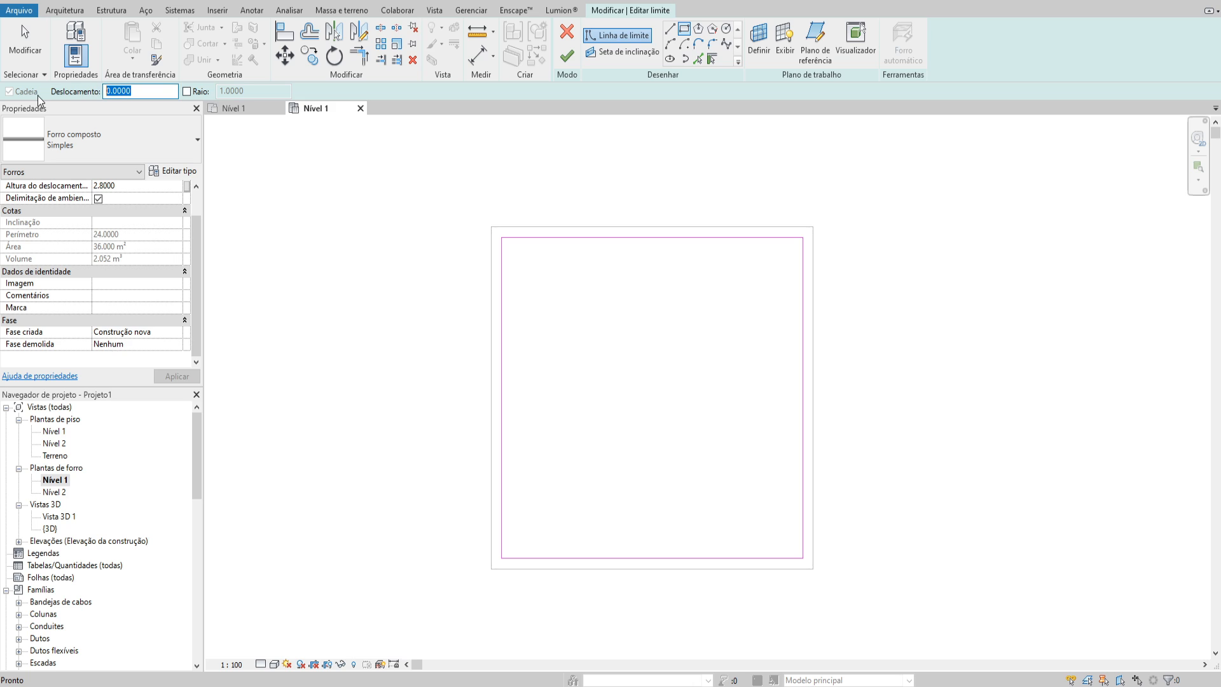
key("Return")
left_click(503, 239)
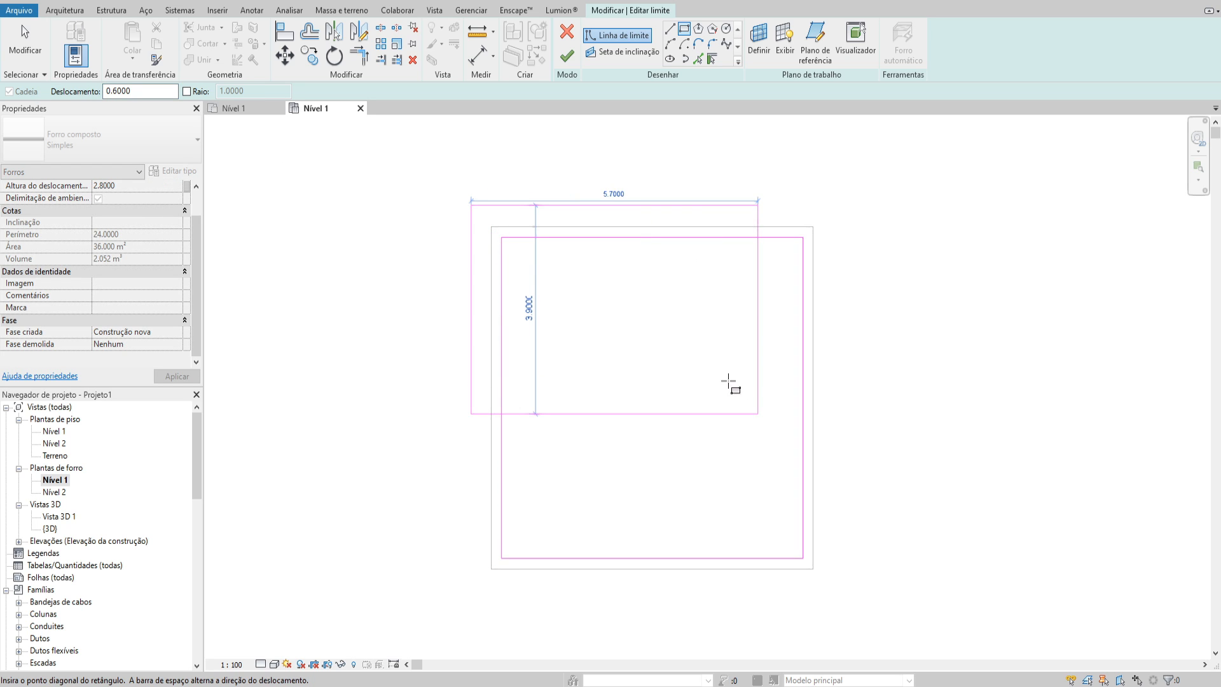
left_click(802, 558)
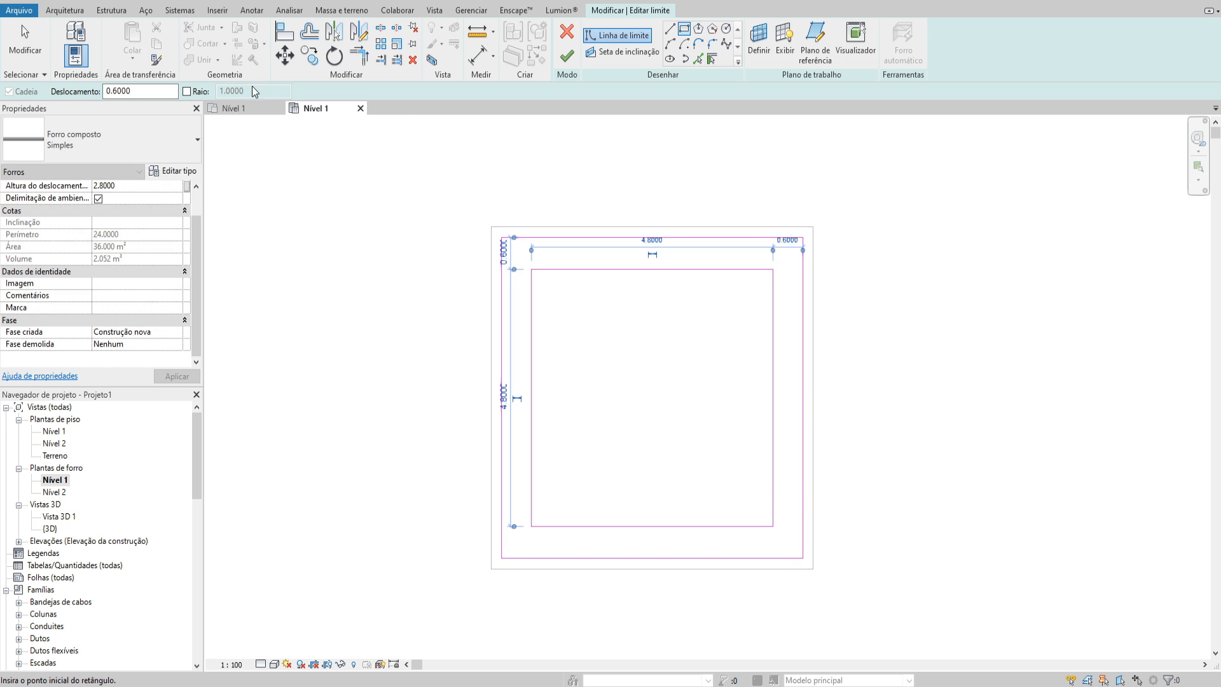
Sketch a second boundary rectangle offset 0.2 m inward from the inner rectangle
left_click(141, 90)
key("BackSpace")
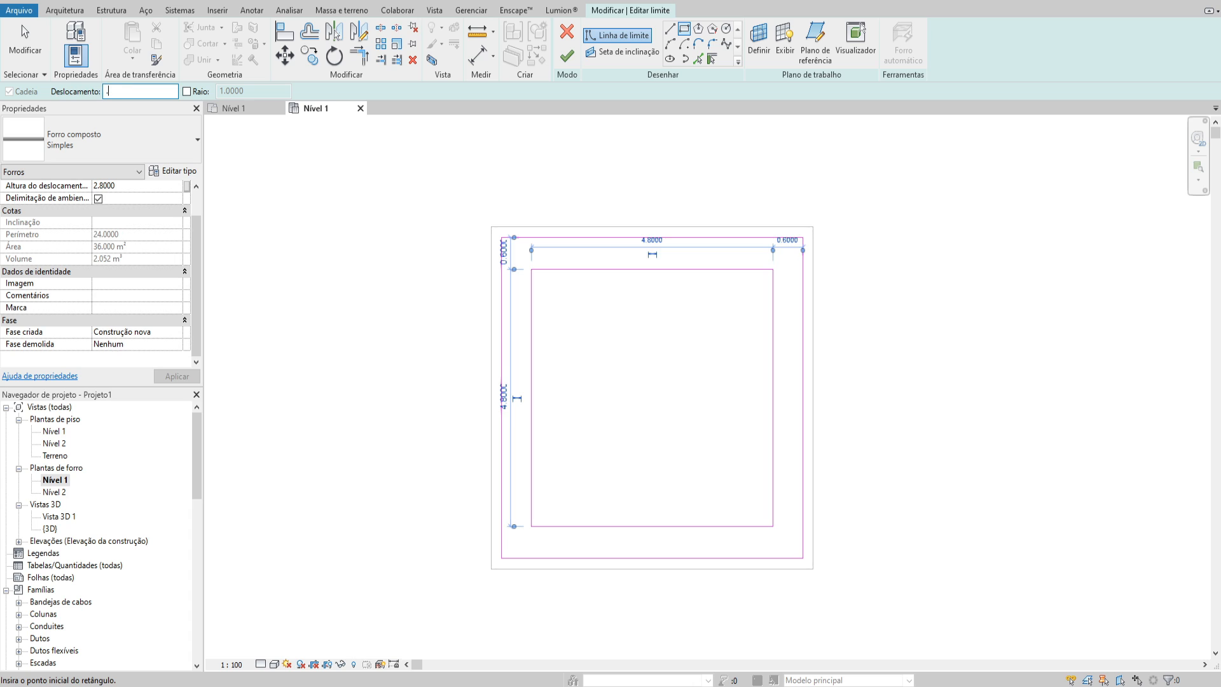
left_click(532, 270)
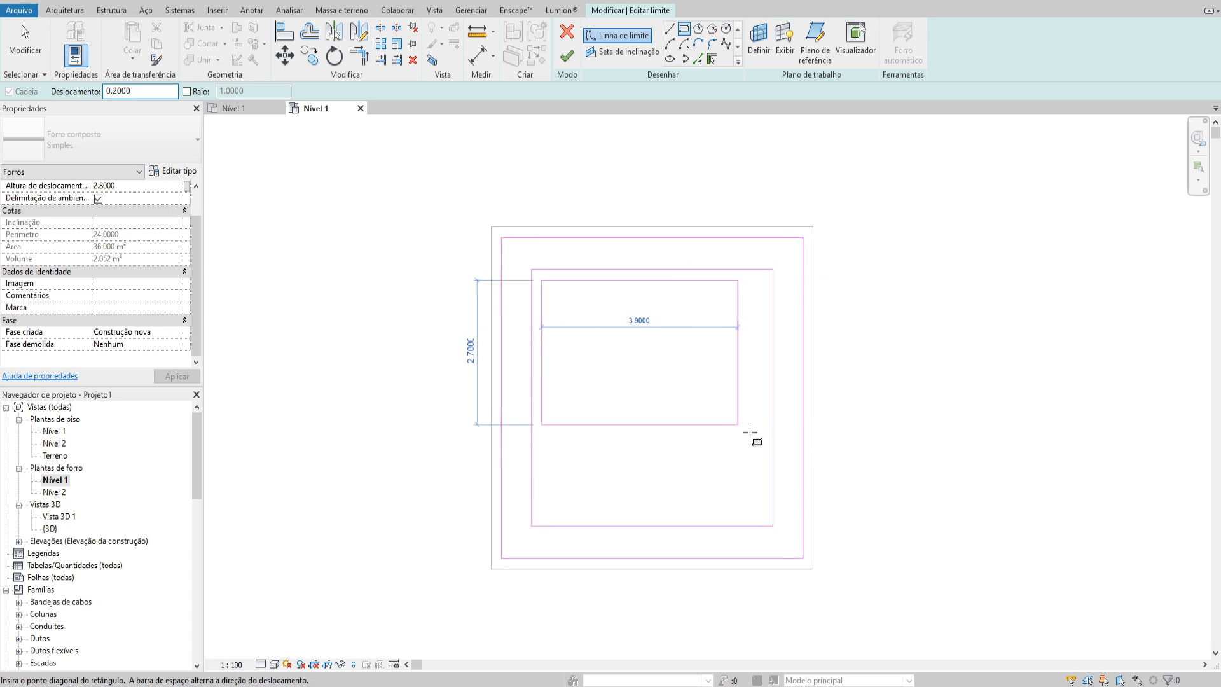
left_click(772, 526)
key("Escape")
key("Escape")
scroll(609, 363, "up", 1)
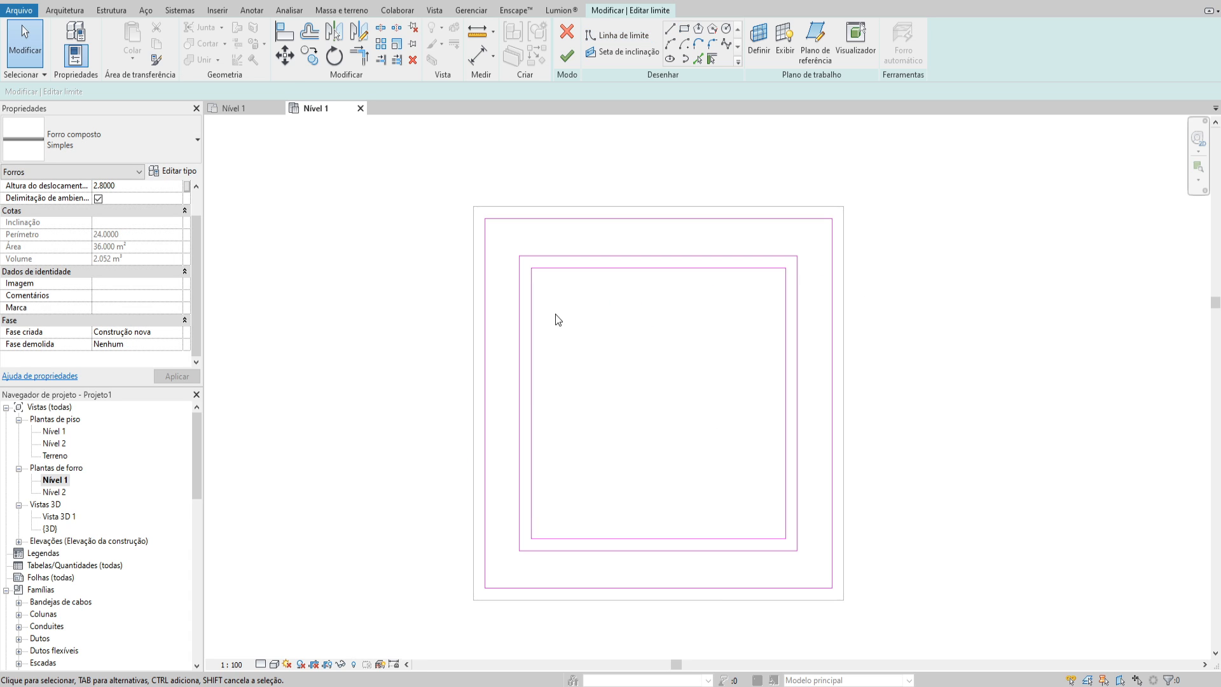
Try to move the left edges of both inner rectangles 0.2 m inward, and undo the move
left_click(529, 281)
left_click(285, 56)
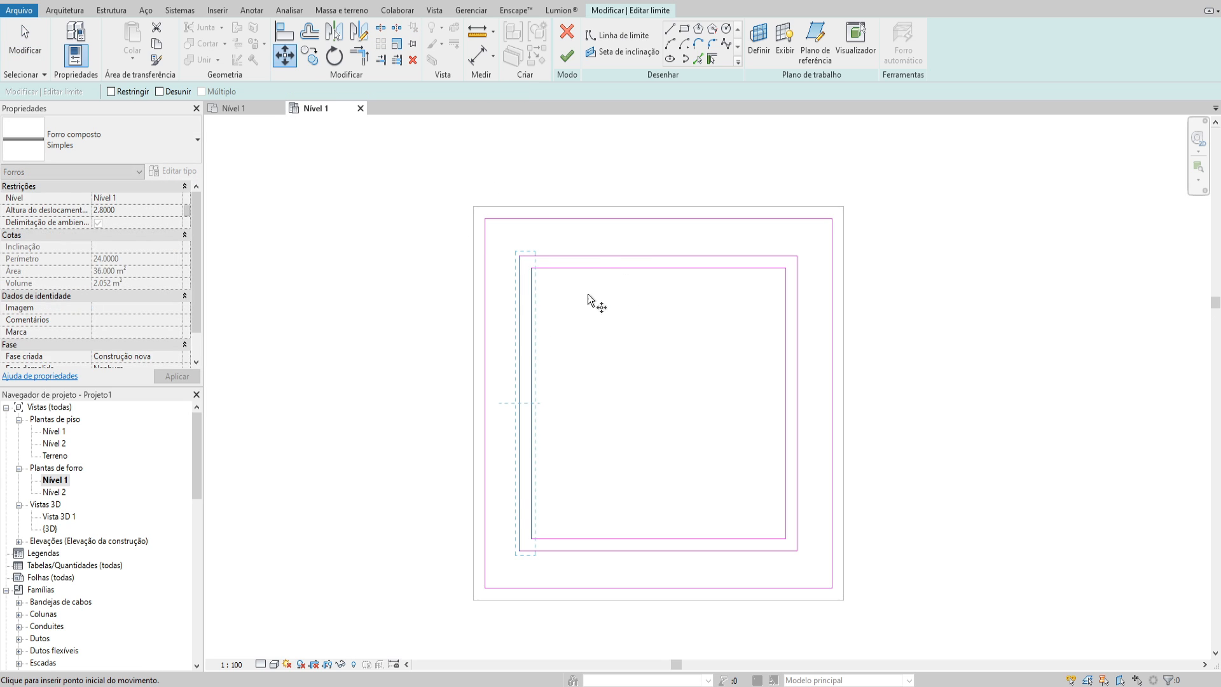
left_click(587, 294)
type(".2")
key("Return")
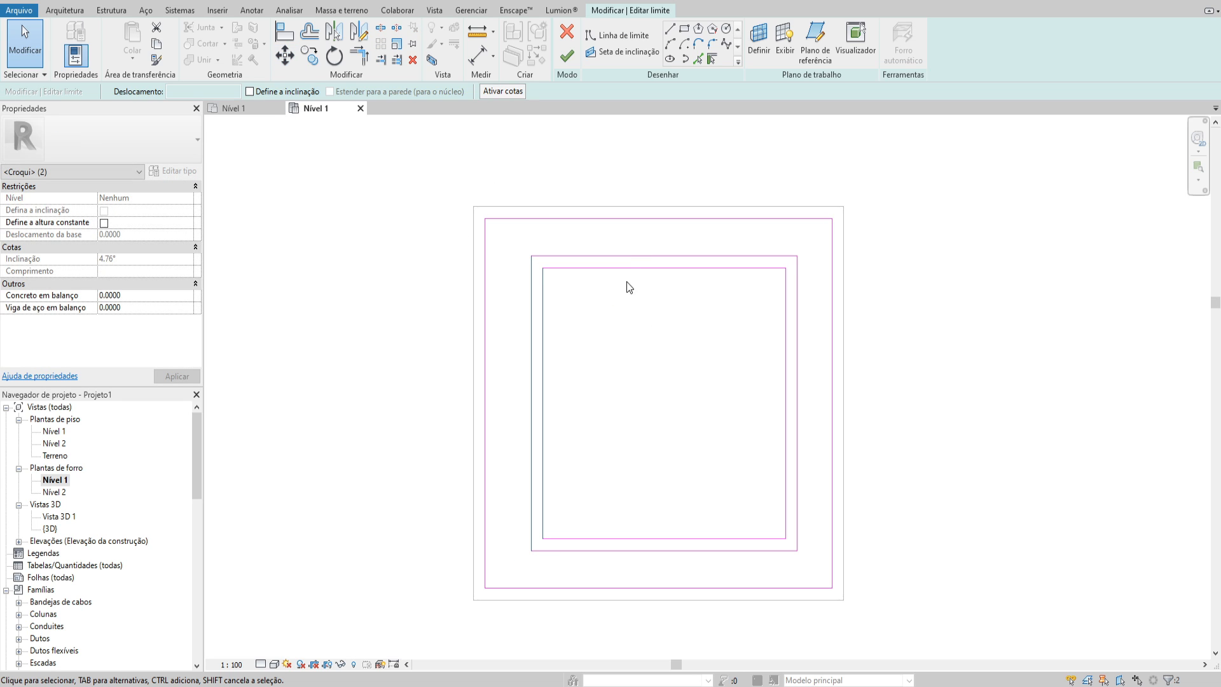
left_click_drag(639, 238, 618, 328)
key("m")
key("v")
key("Escape")
key("Escape")
key("ctrl+z")
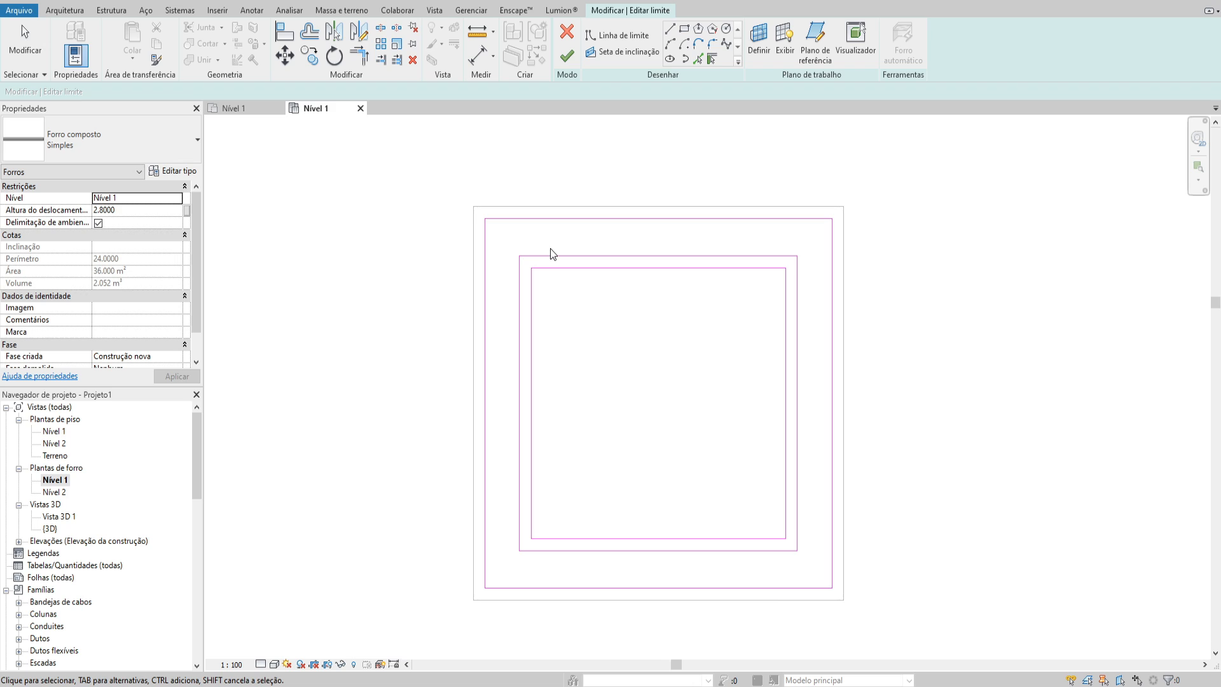
Delete the larger of the two inner boundary rectangles from the ceiling sketch
key("Tab")
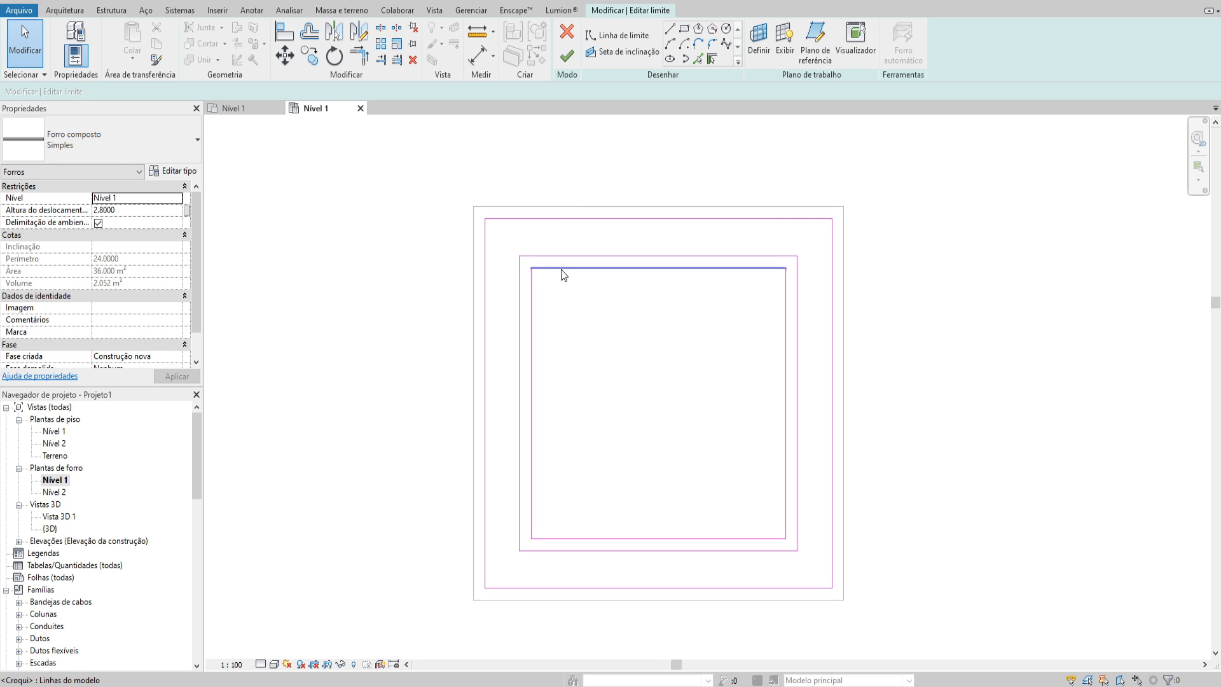
key("Tab")
left_click(570, 256)
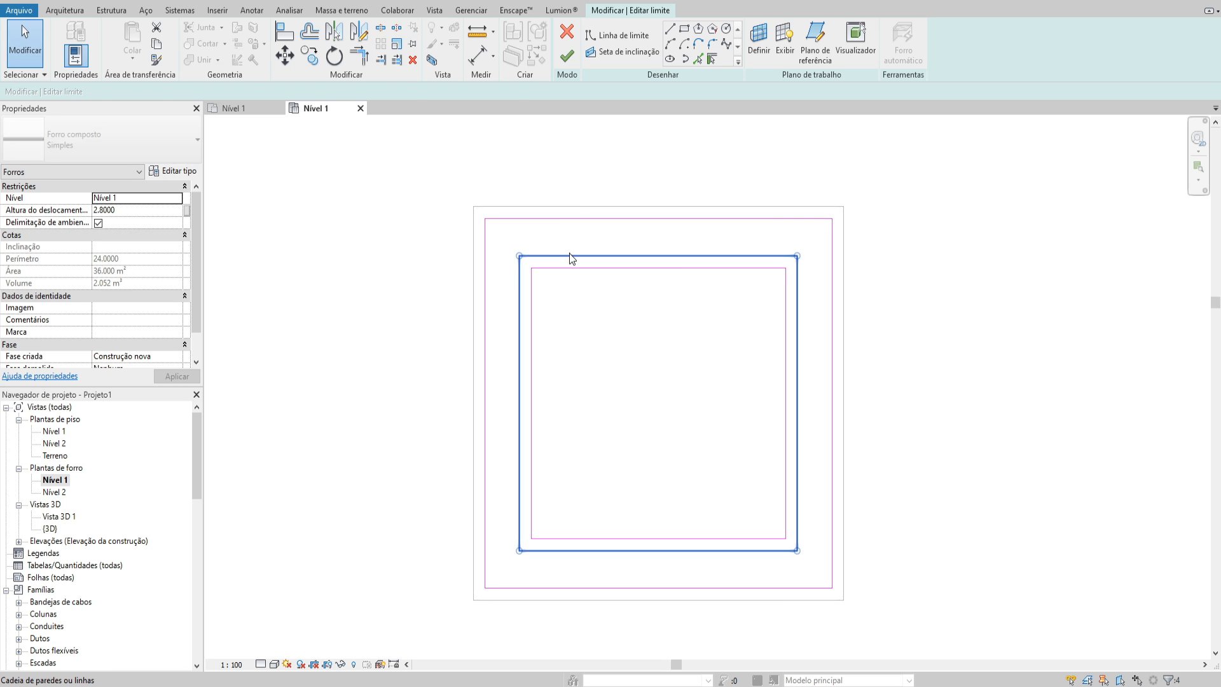
key("Delete")
Sketch a rectangle offset 0.2 m inward from the remaining inner rectangle and finish the ceiling boundary edit
left_click(683, 28)
left_click(75, 91)
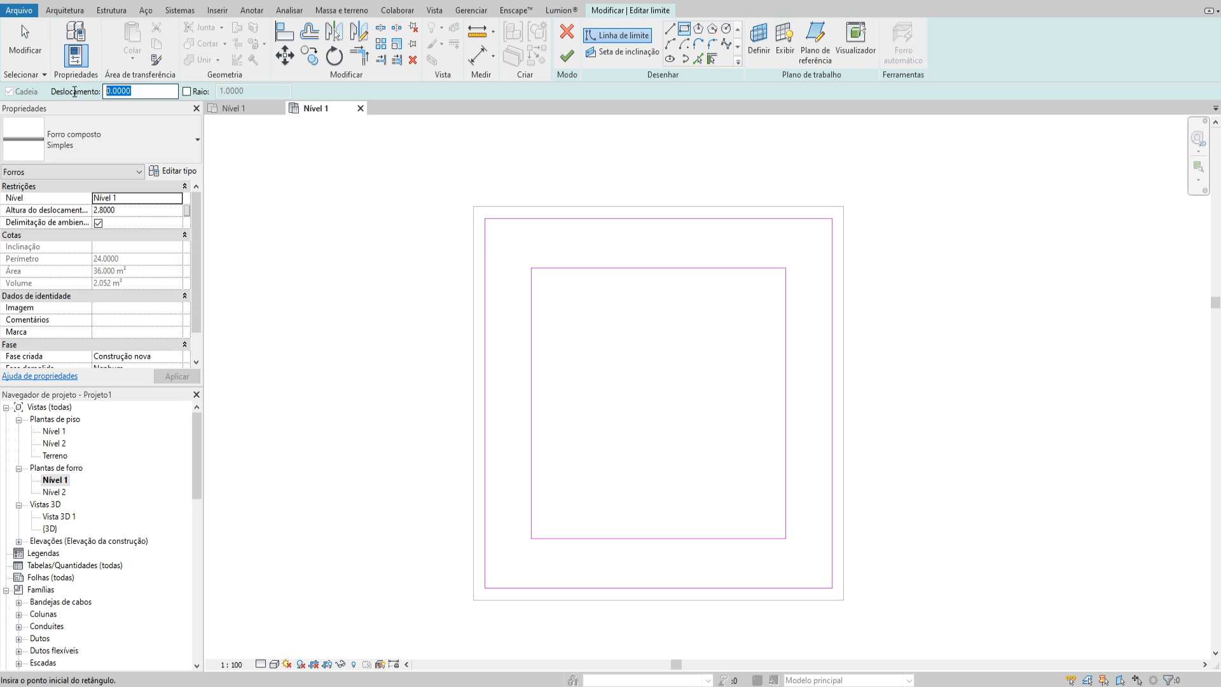
left_click(531, 267)
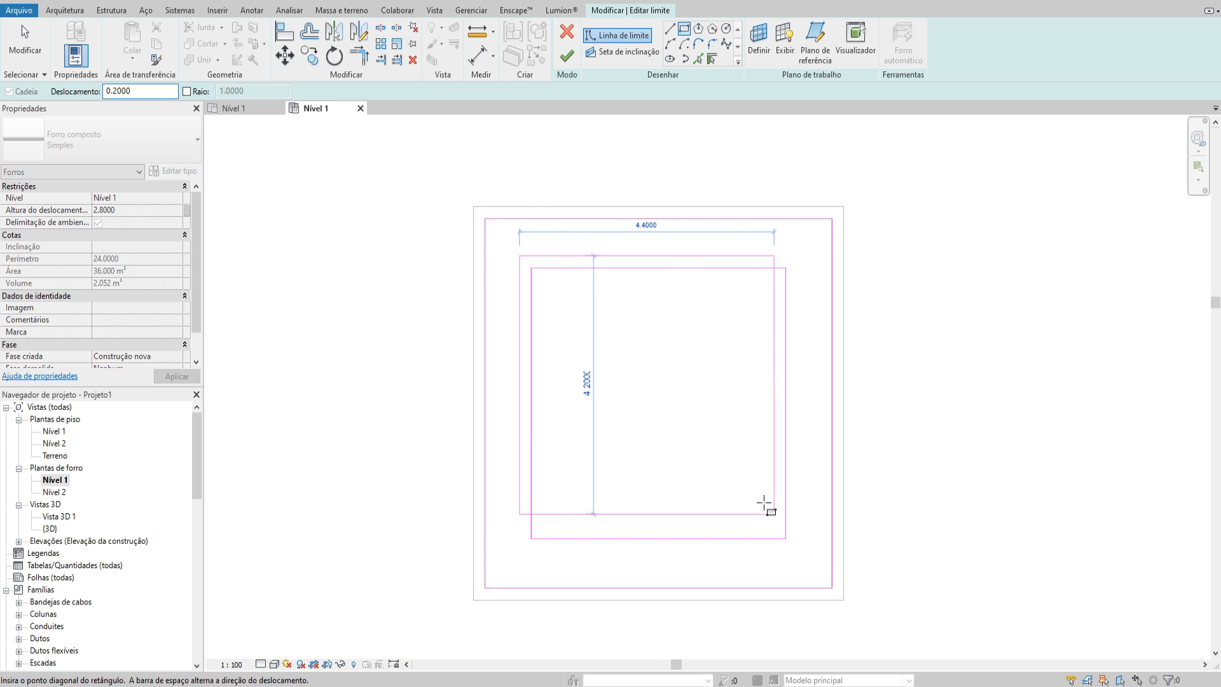
left_click(785, 539)
left_click(567, 56)
key("Escape")
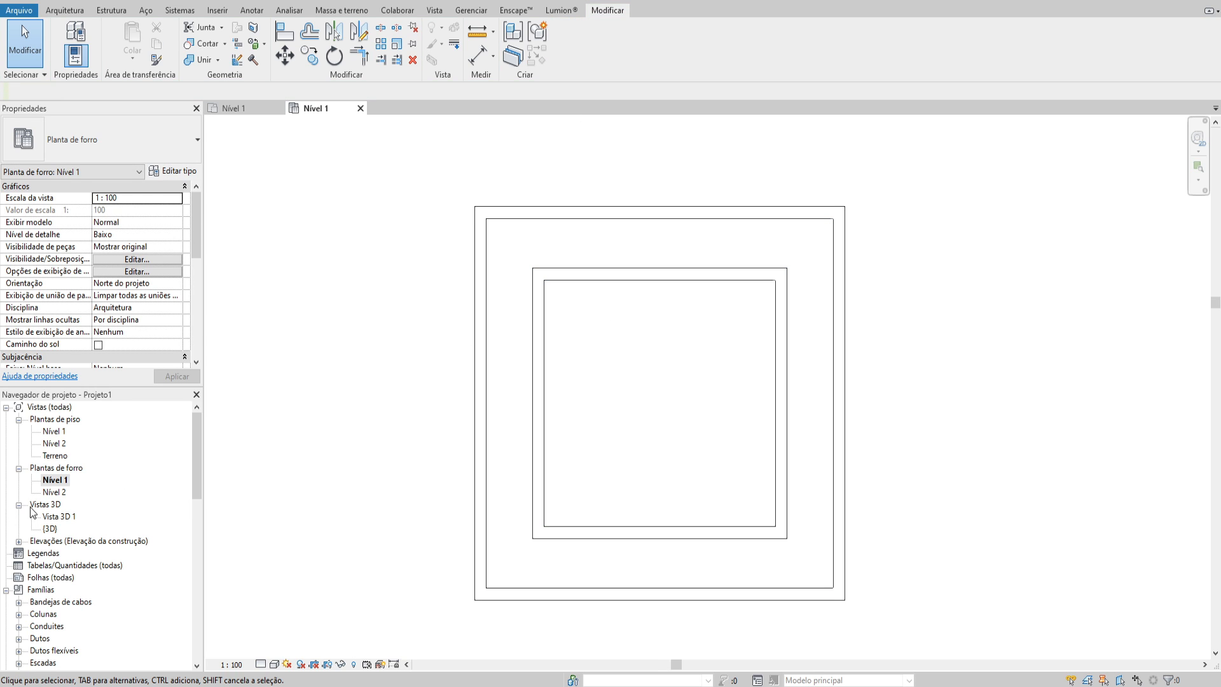
Open Vista 3D 1 and reset its temporary hide/isolate mode
double_click(57, 516)
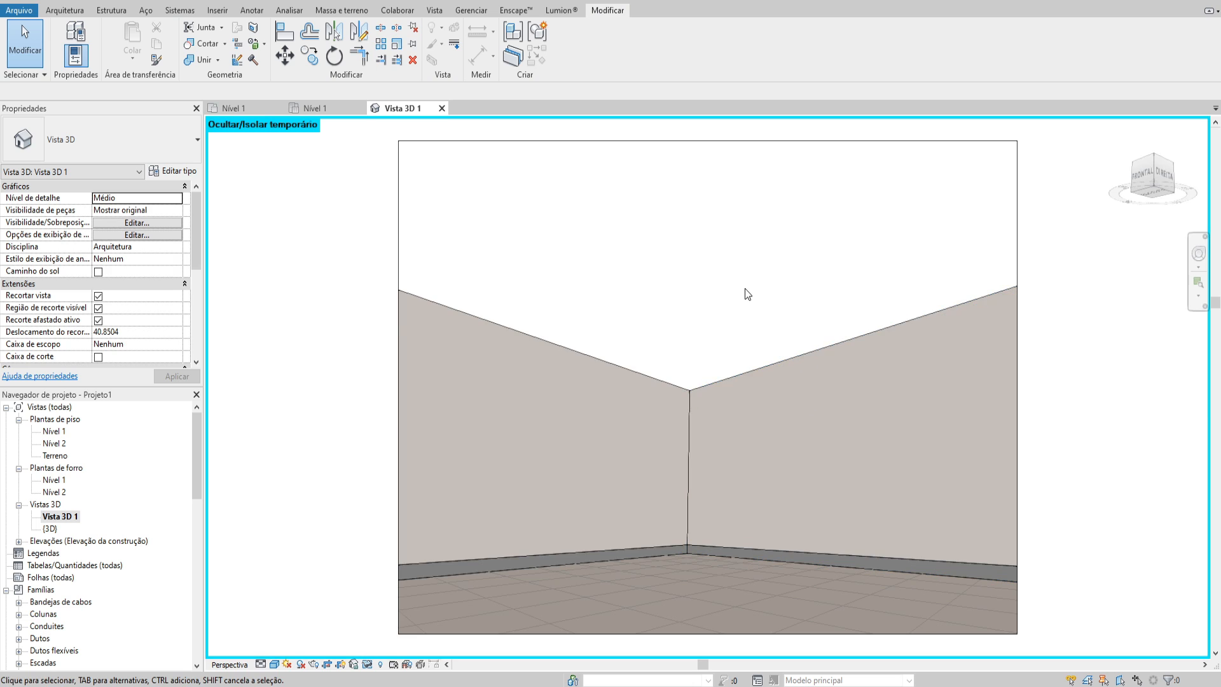
left_click(758, 301)
key("Escape")
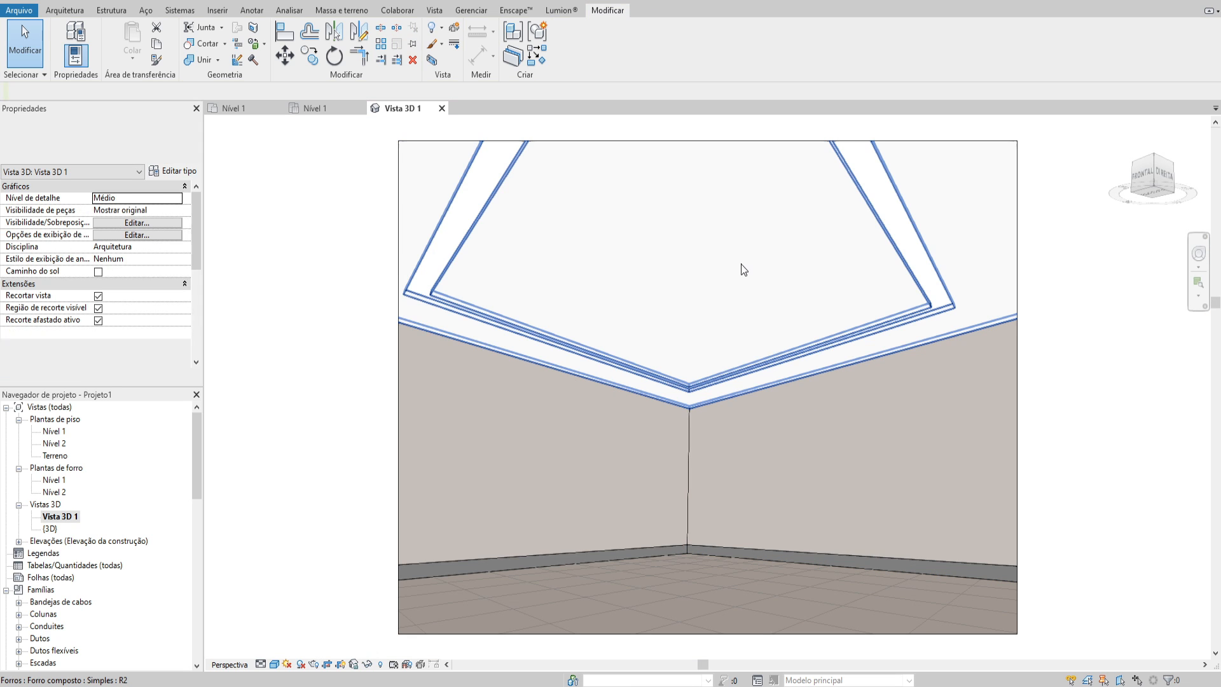
Examine the ceiling and its slot from below in the perspective view
key("shift+w")
left_click_drag(726, 319, 721, 239)
left_click(721, 239)
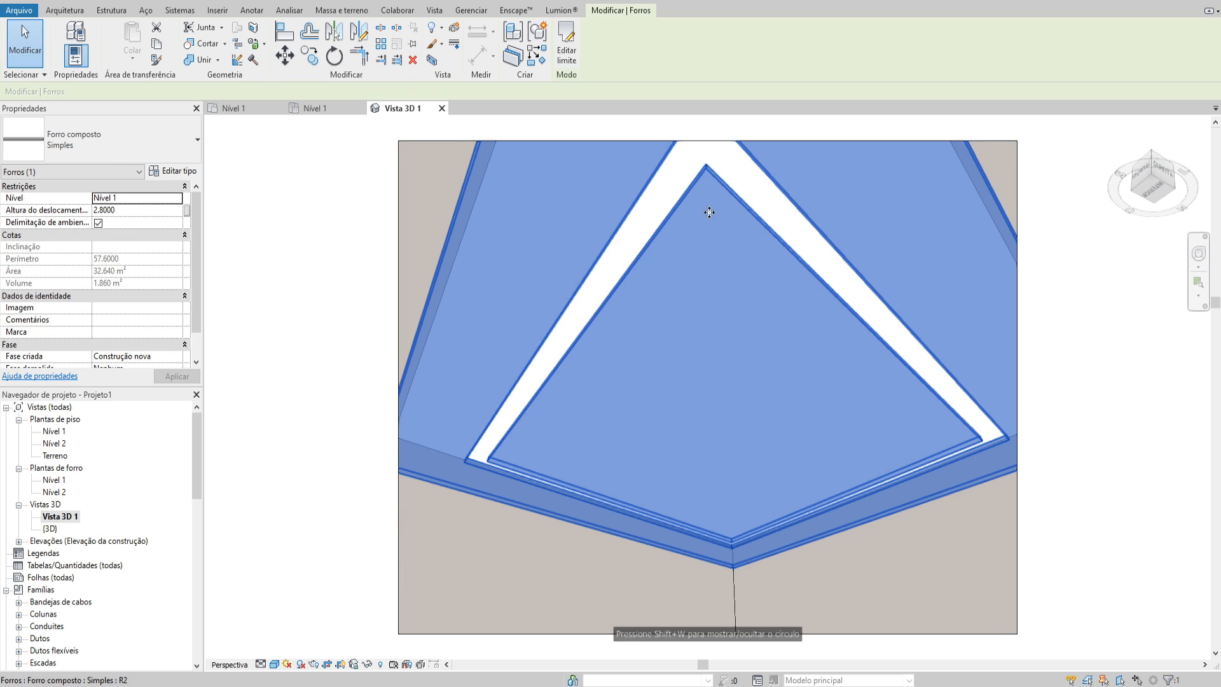
key("Escape")
left_click(616, 340)
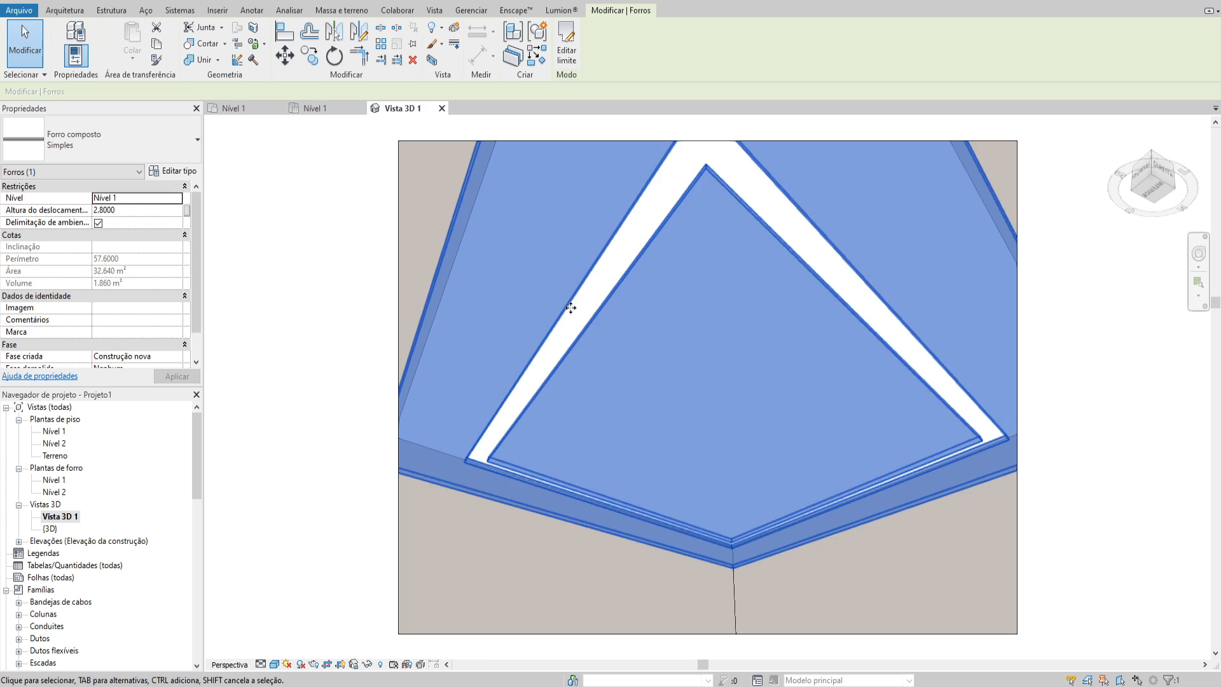
key("Escape")
Return to the Nível 1 ceiling plan
double_click(54, 431)
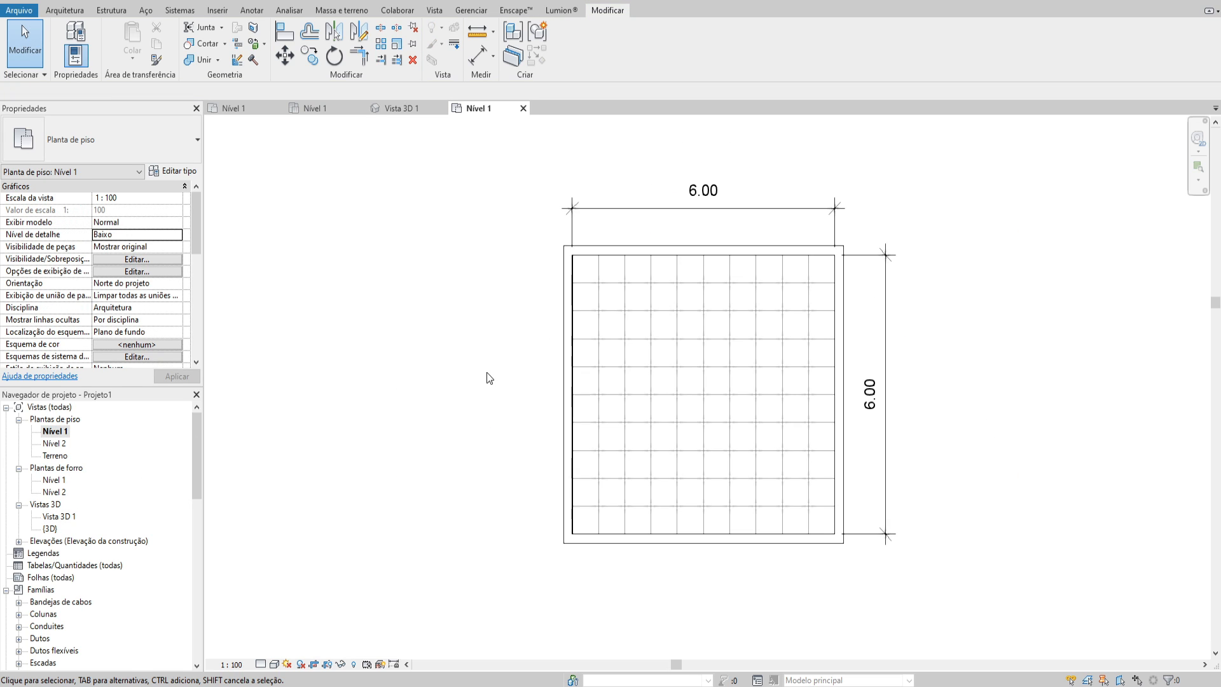
scroll(704, 329, "up", 5)
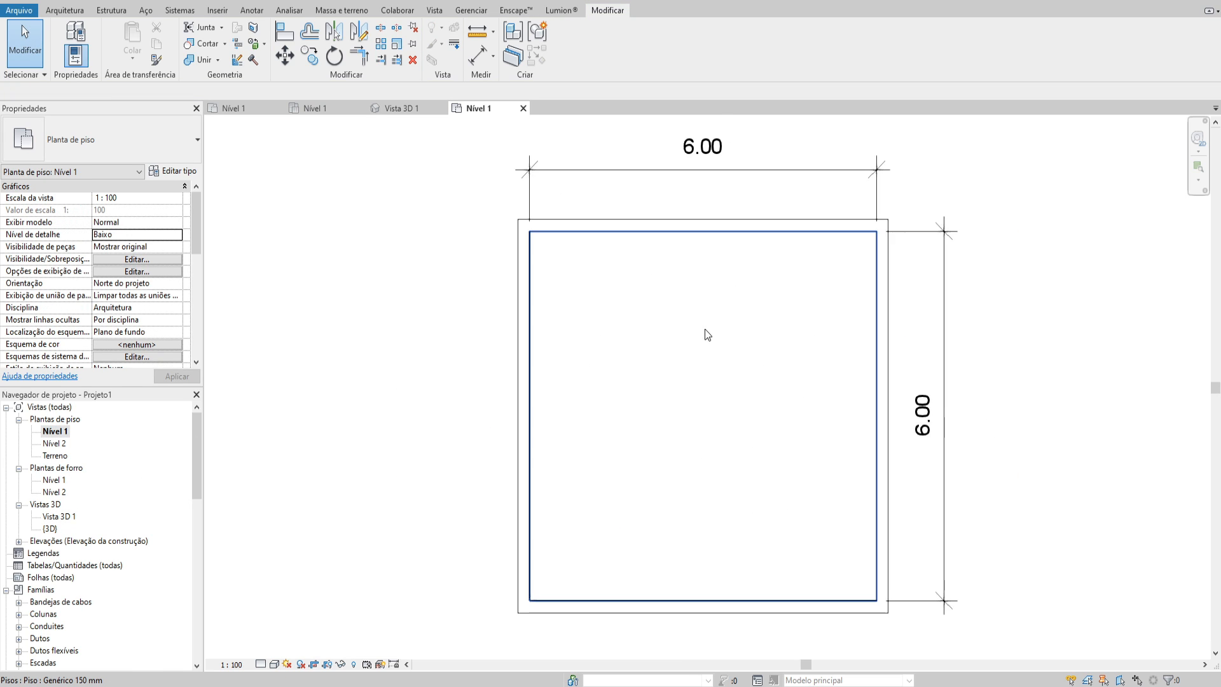
double_click(54, 479)
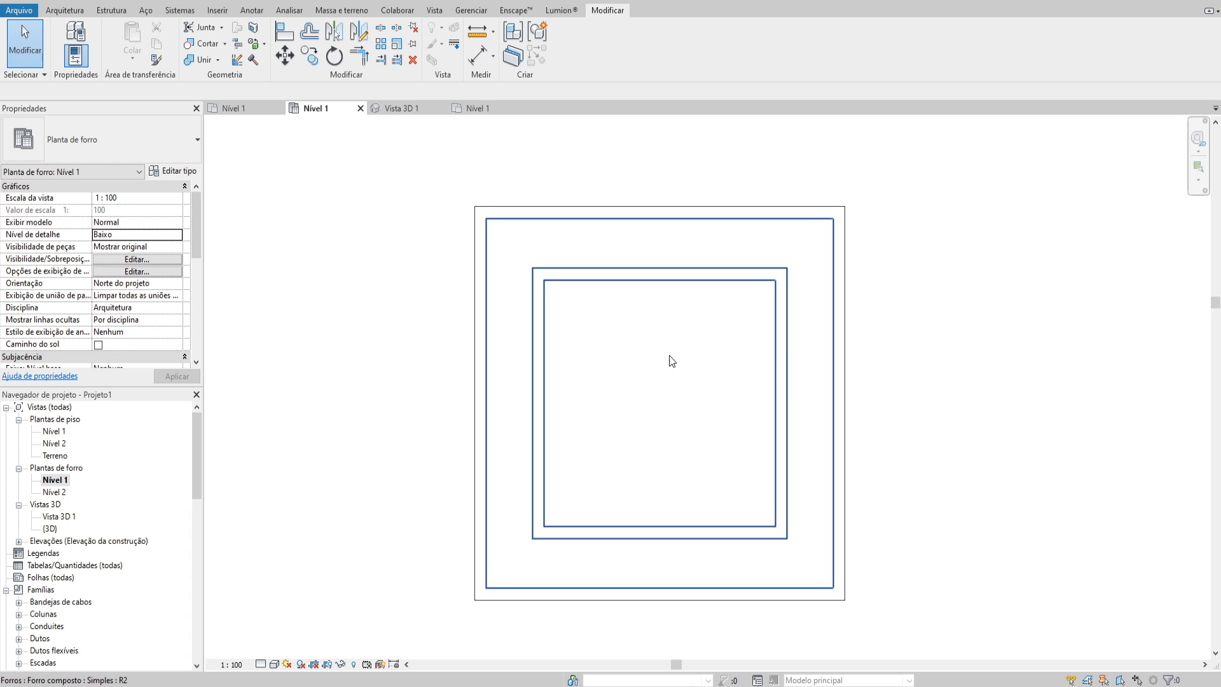
scroll(670, 357, "up", 2)
middle_click_drag(670, 356, 715, 319)
key("c")
key("t")
scroll(491, 474, "down", 3)
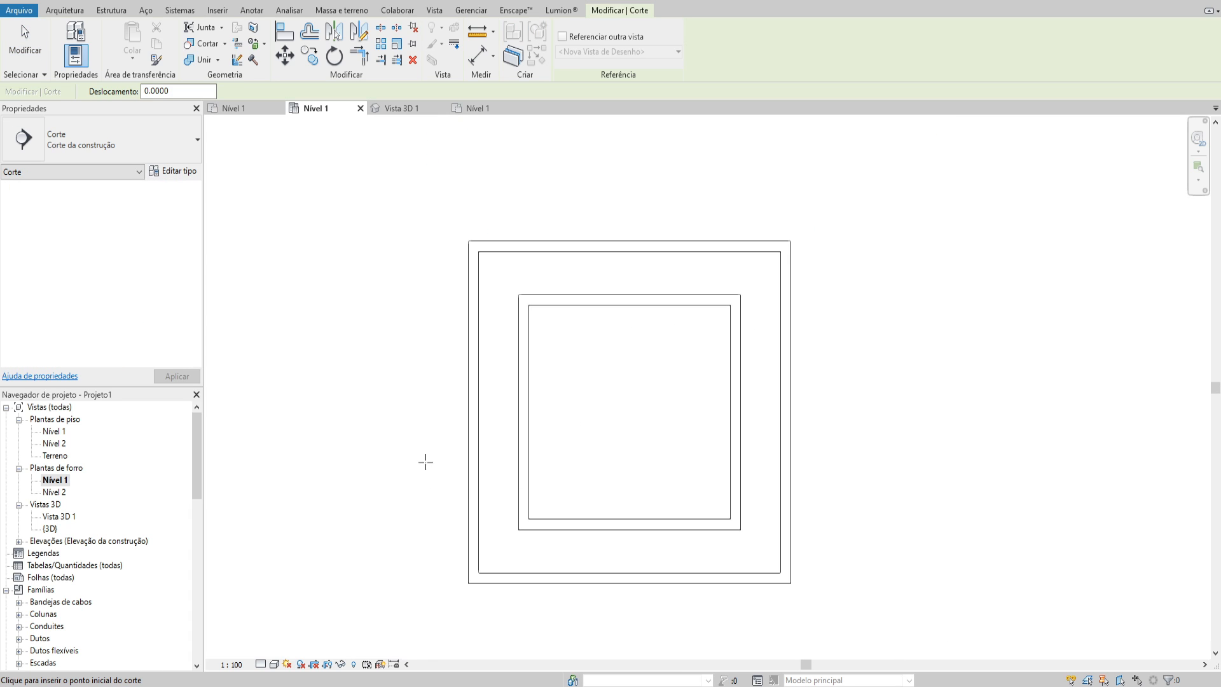
key("Escape")
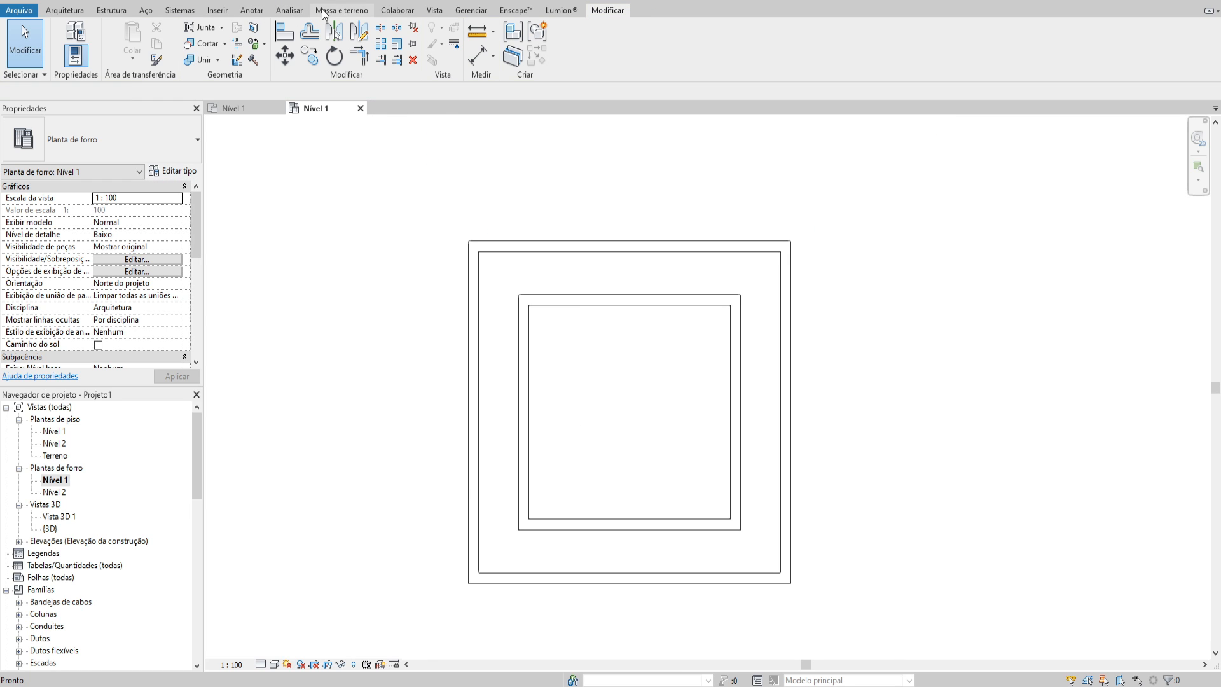
Place a horizontal section line across the full width of the room, below the ceiling's centre, and open its section view
left_click(434, 11)
left_click(448, 44)
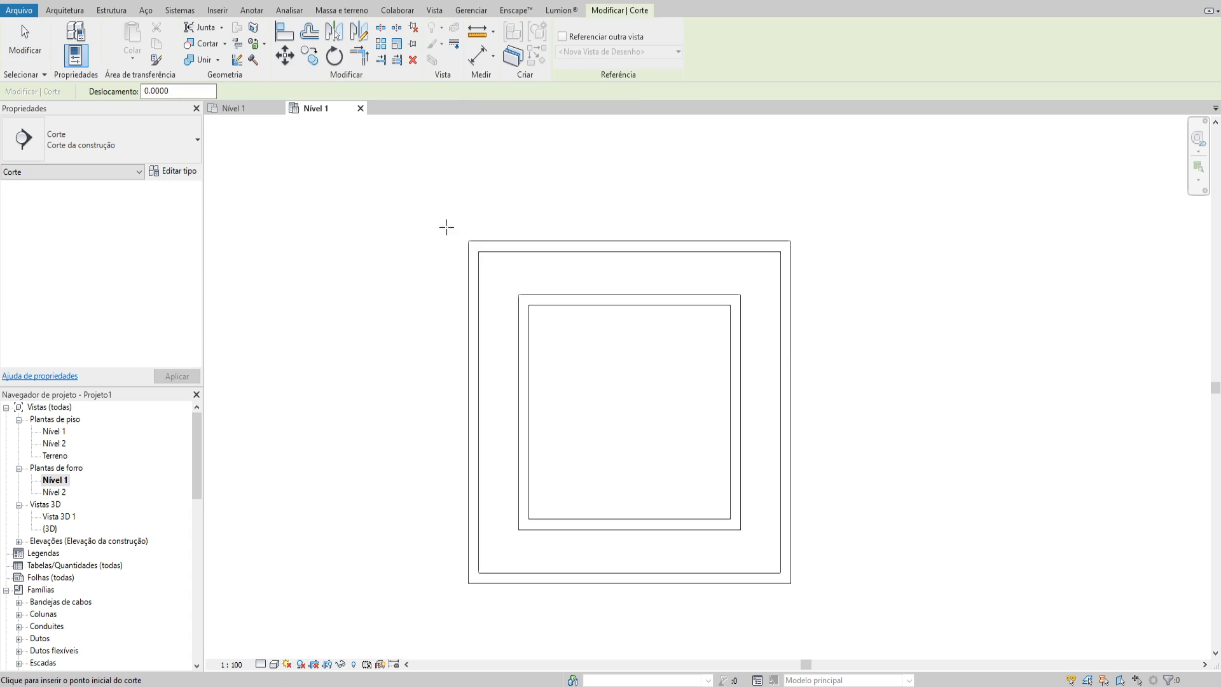
left_click(349, 472)
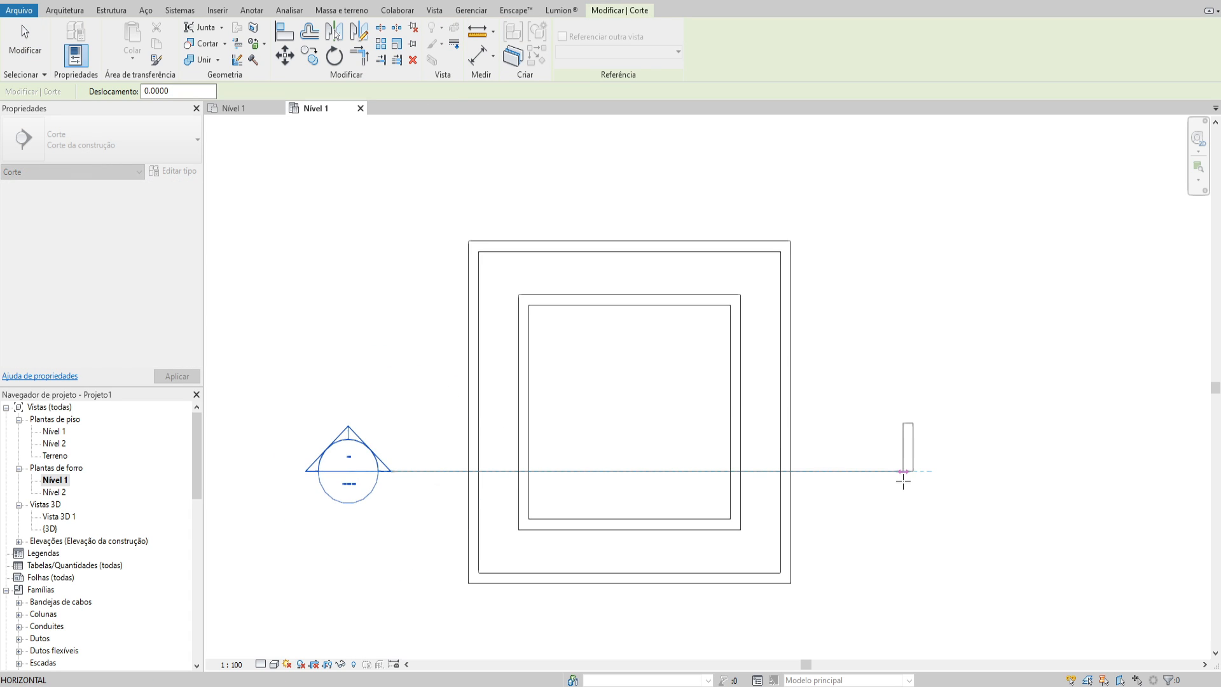
left_click(901, 480)
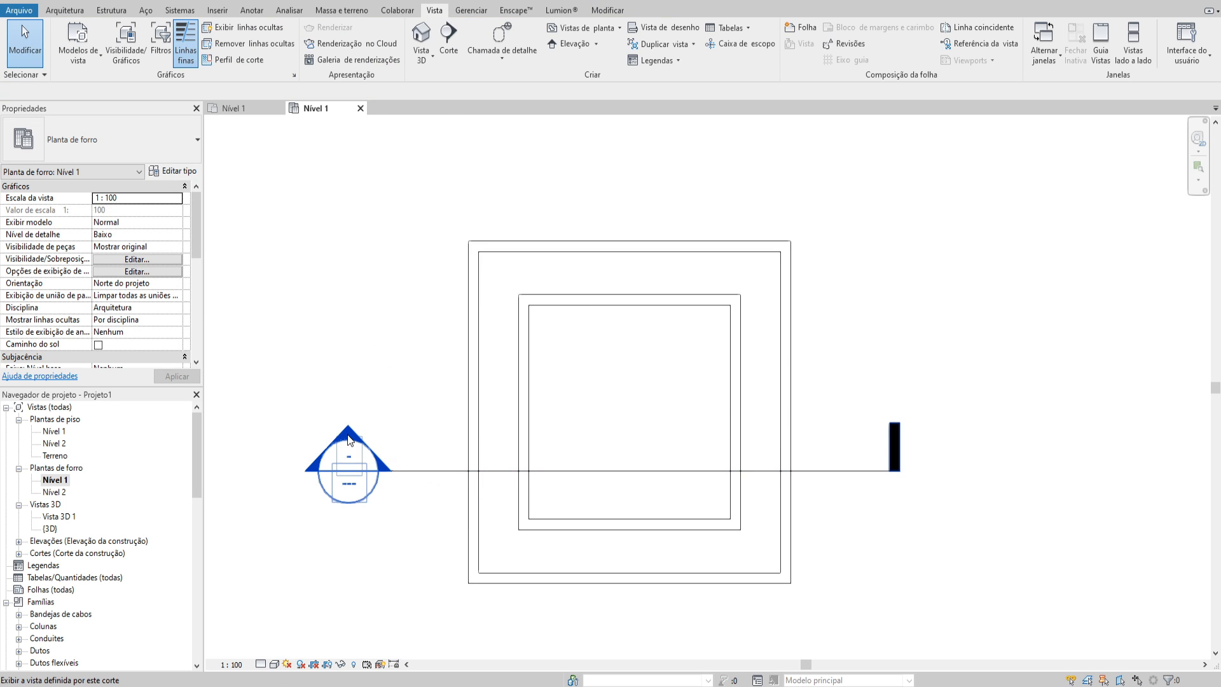
double_click(350, 442)
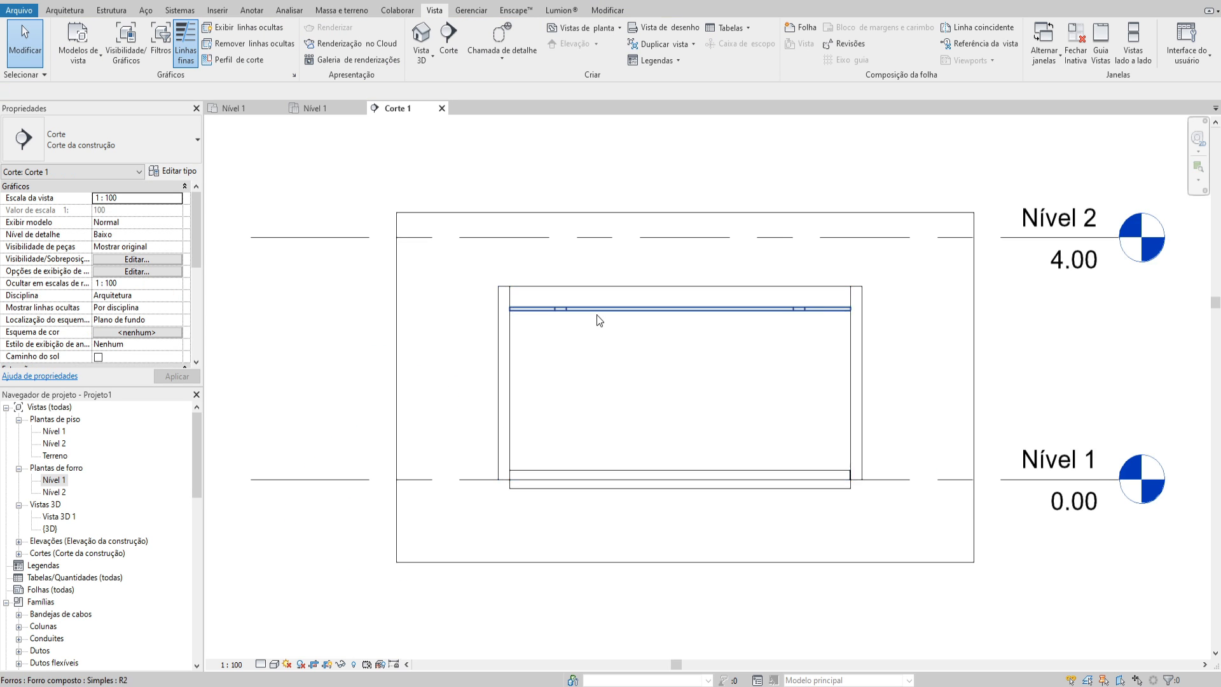
Measure the ceiling's thickness in the section with an aligned dimension and cancel its placement
scroll(581, 304, "up", 5)
left_click(580, 294)
scroll(580, 297, "down", 2)
middle_click_drag(580, 298, 532, 277)
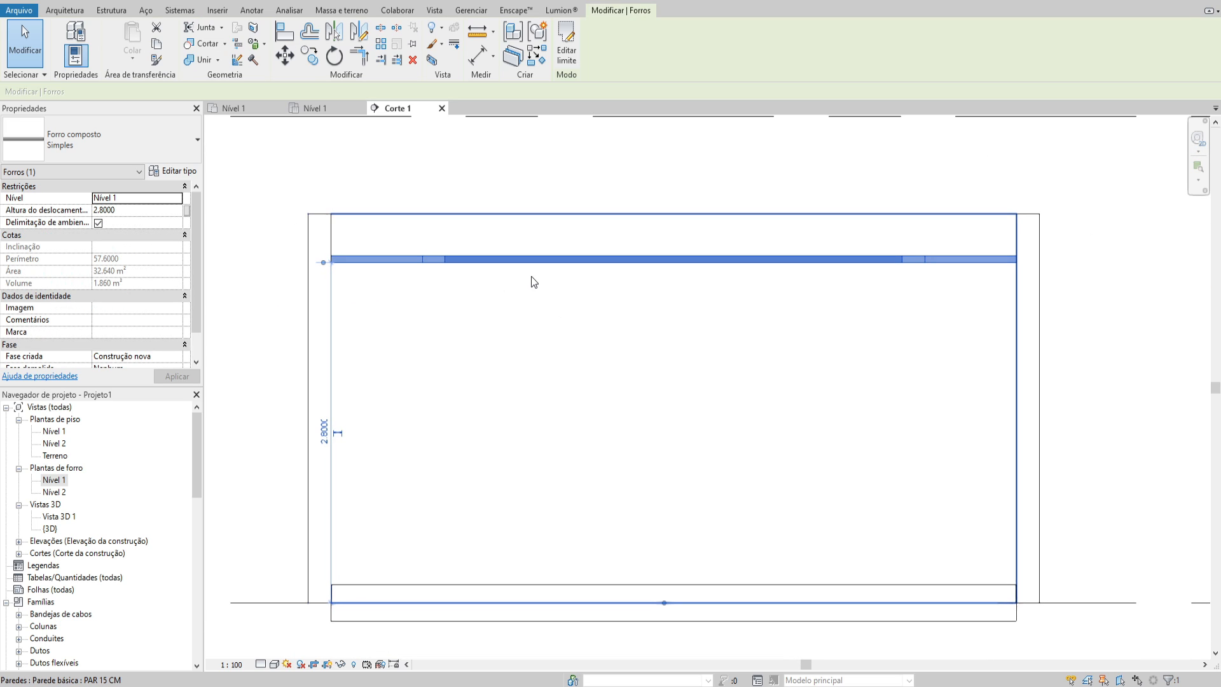
left_click(464, 305)
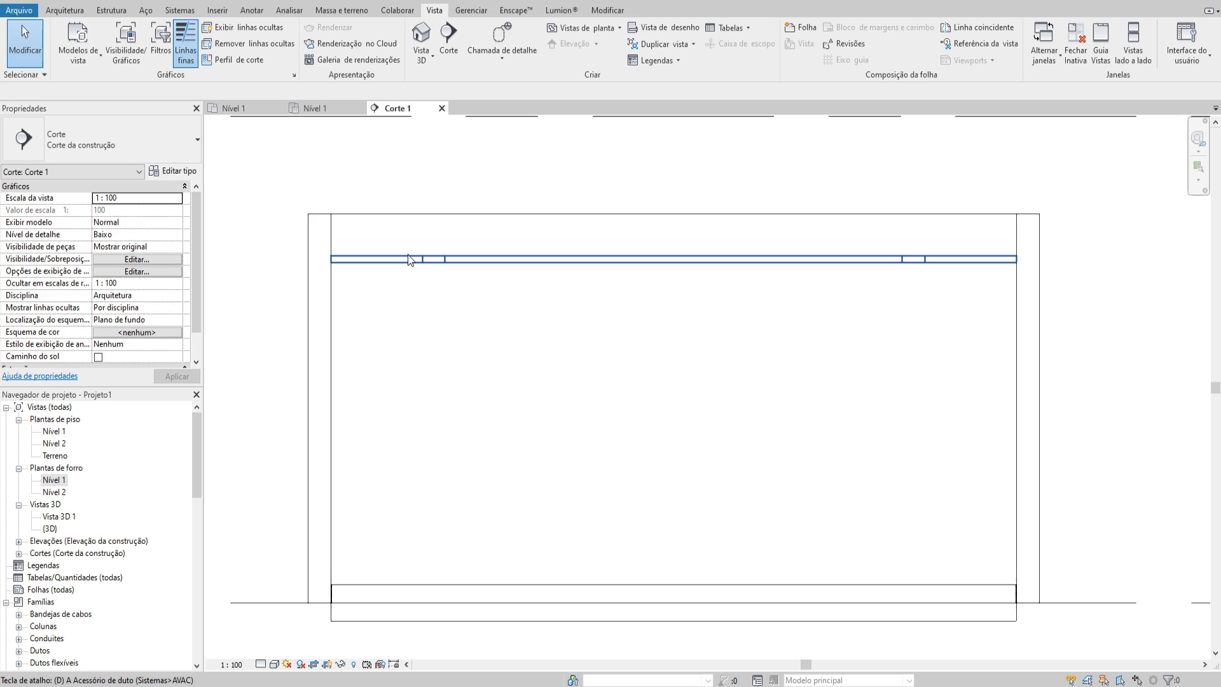
key("d")
key("i")
left_click(388, 259)
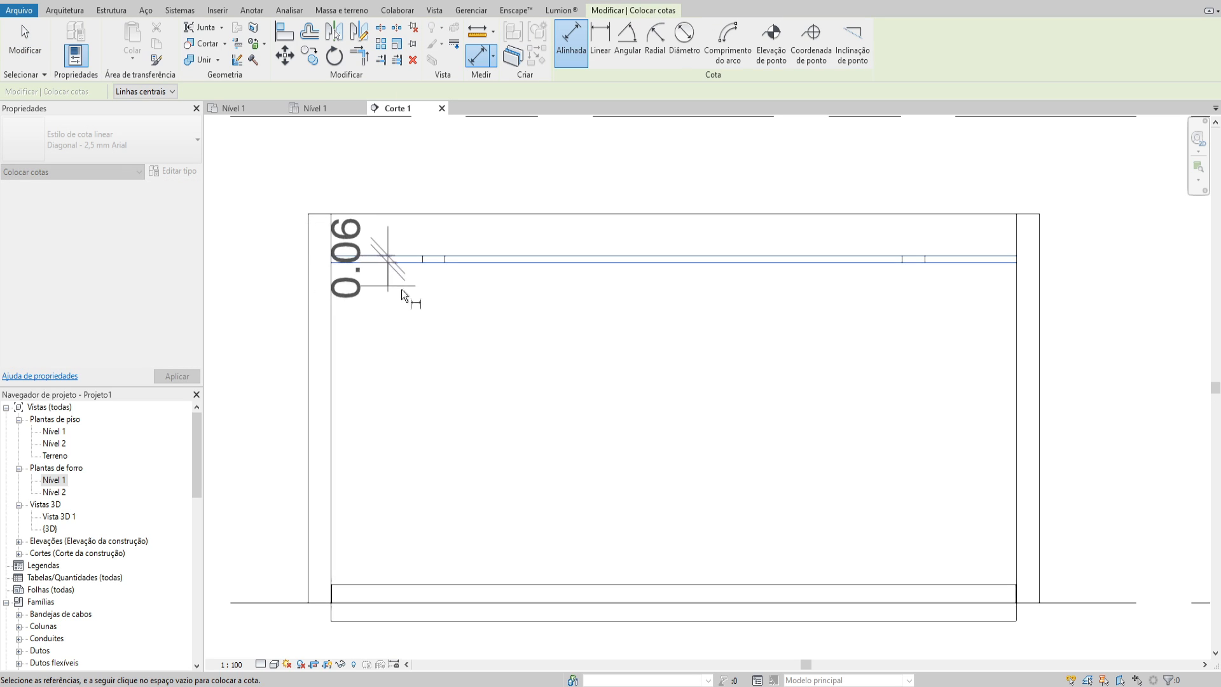
key("Escape")
scroll(394, 257, "up", 2)
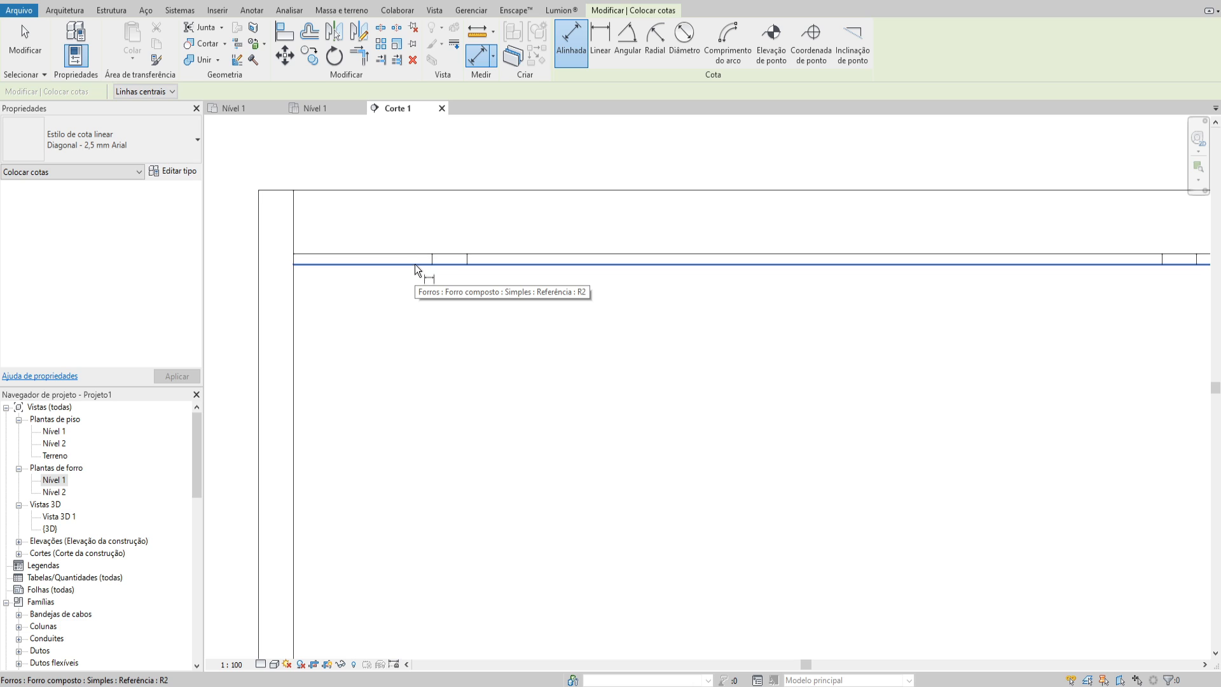
key("Escape")
Set the Camada de suporte de metal and GESSO layer thicknesses of the Simples ceiling type to 0.01 m each
left_click(415, 265)
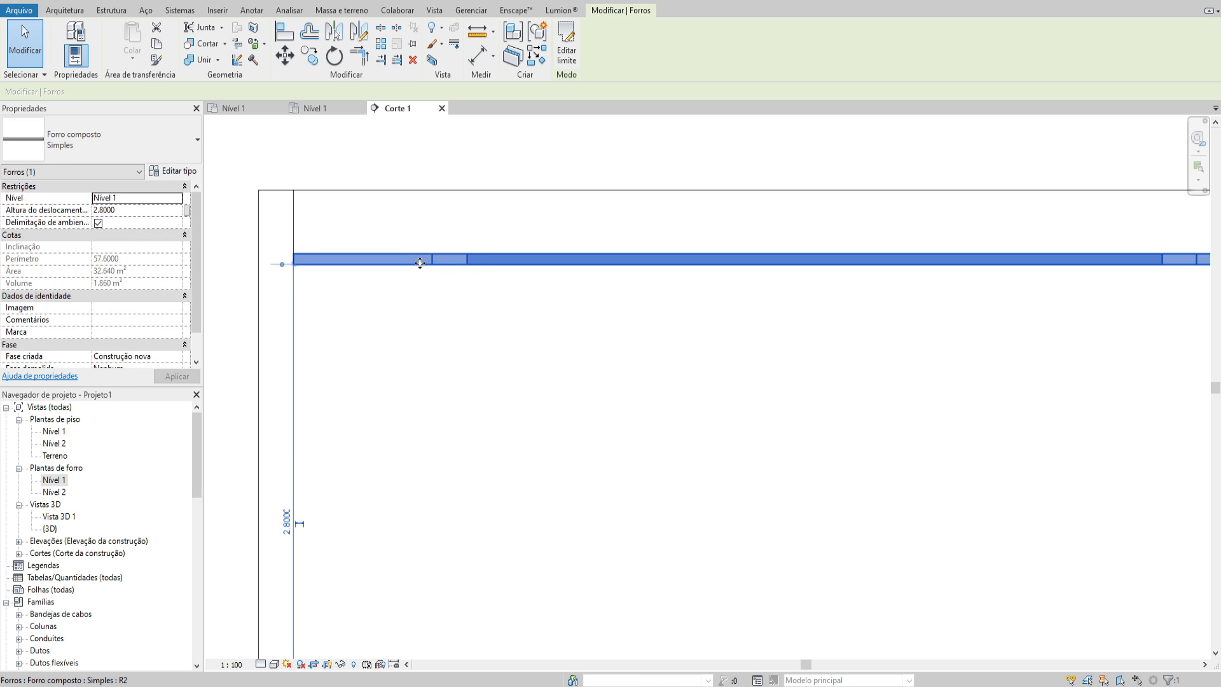
left_click(181, 171)
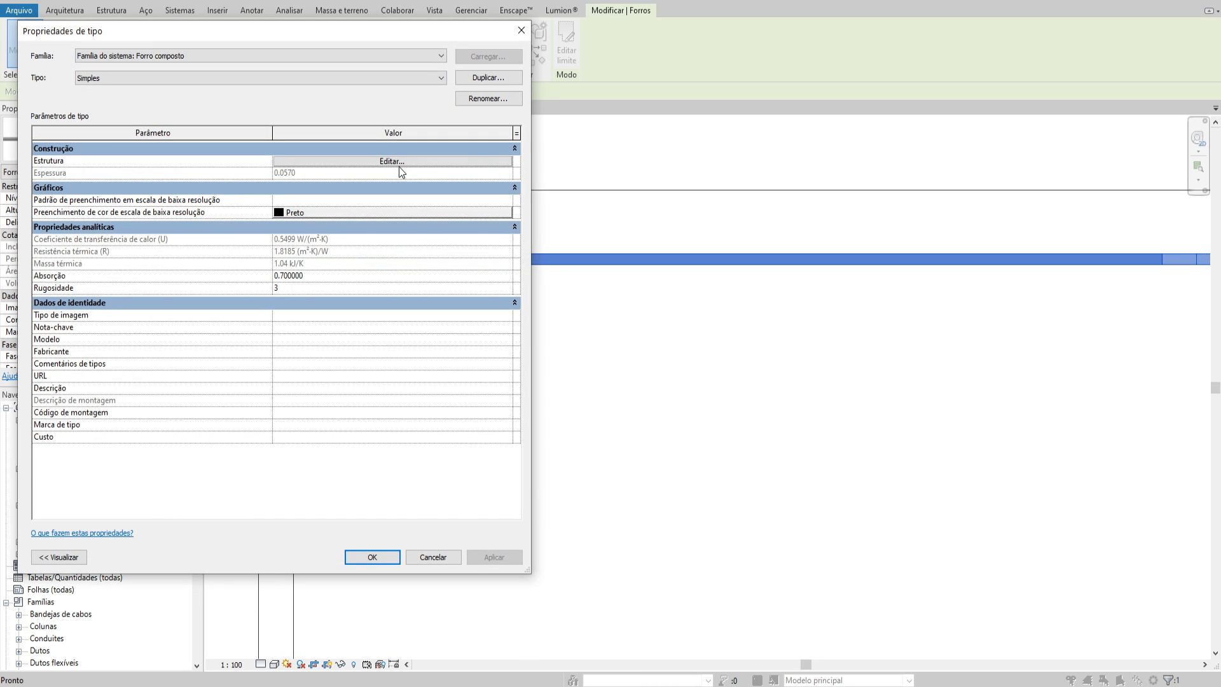
left_click(394, 161)
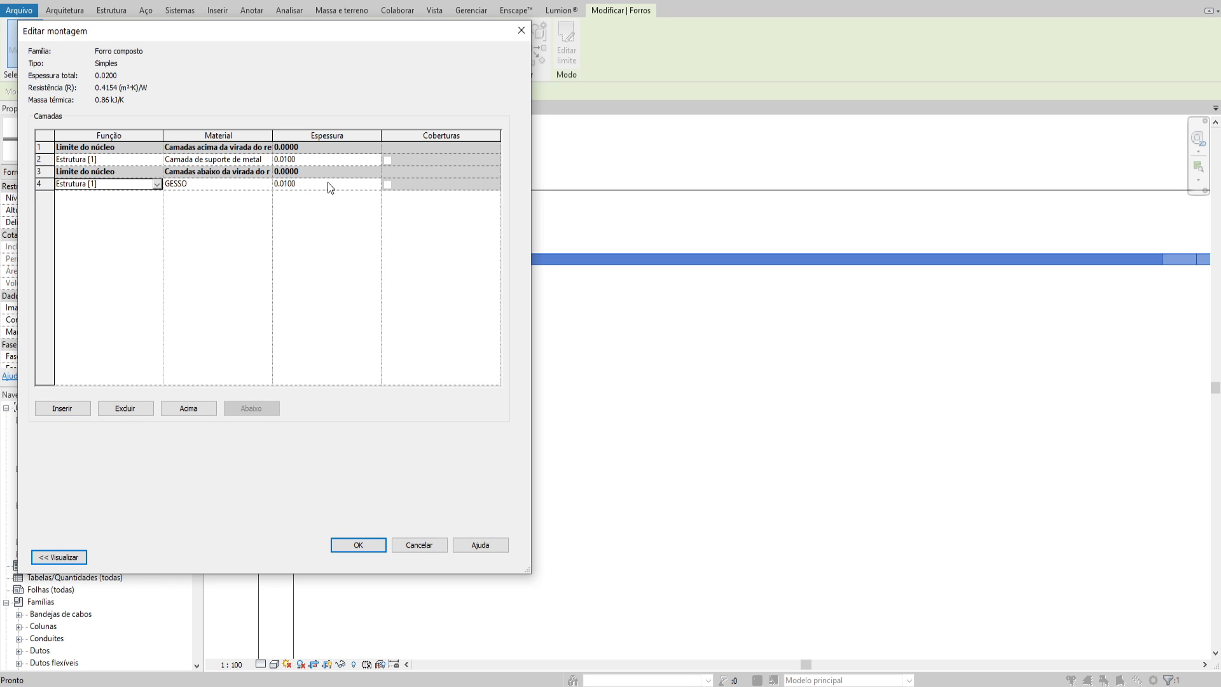
left_click(311, 182)
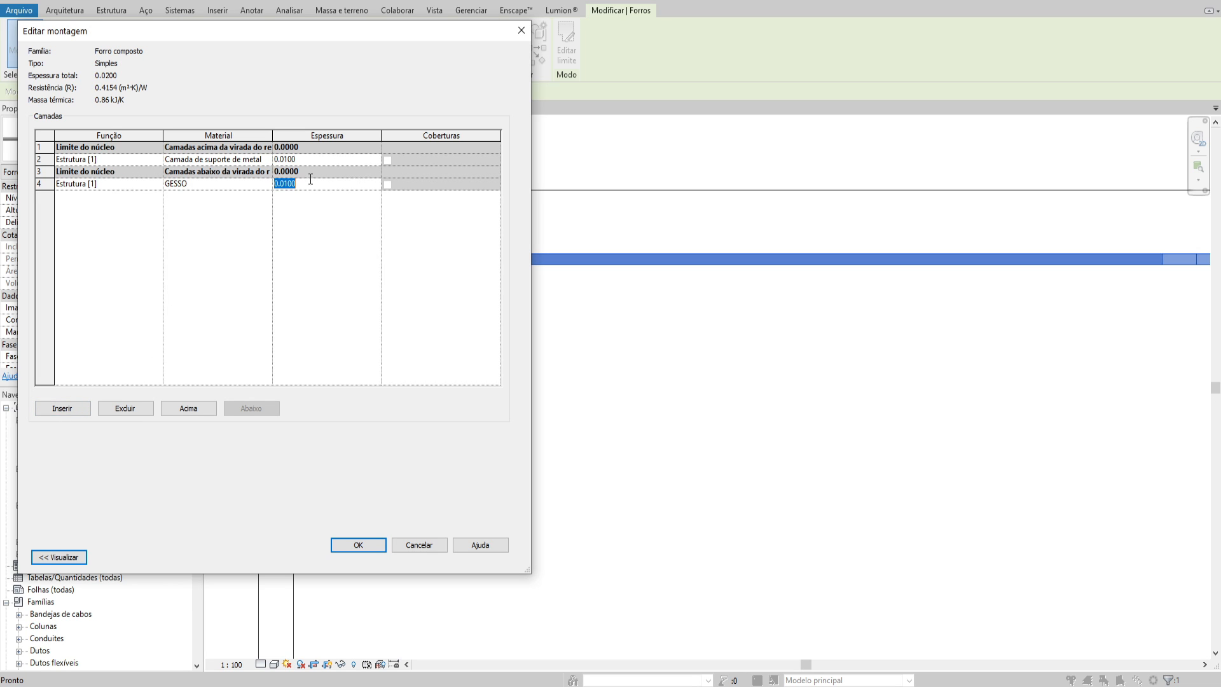
left_click(376, 545)
left_click(364, 550)
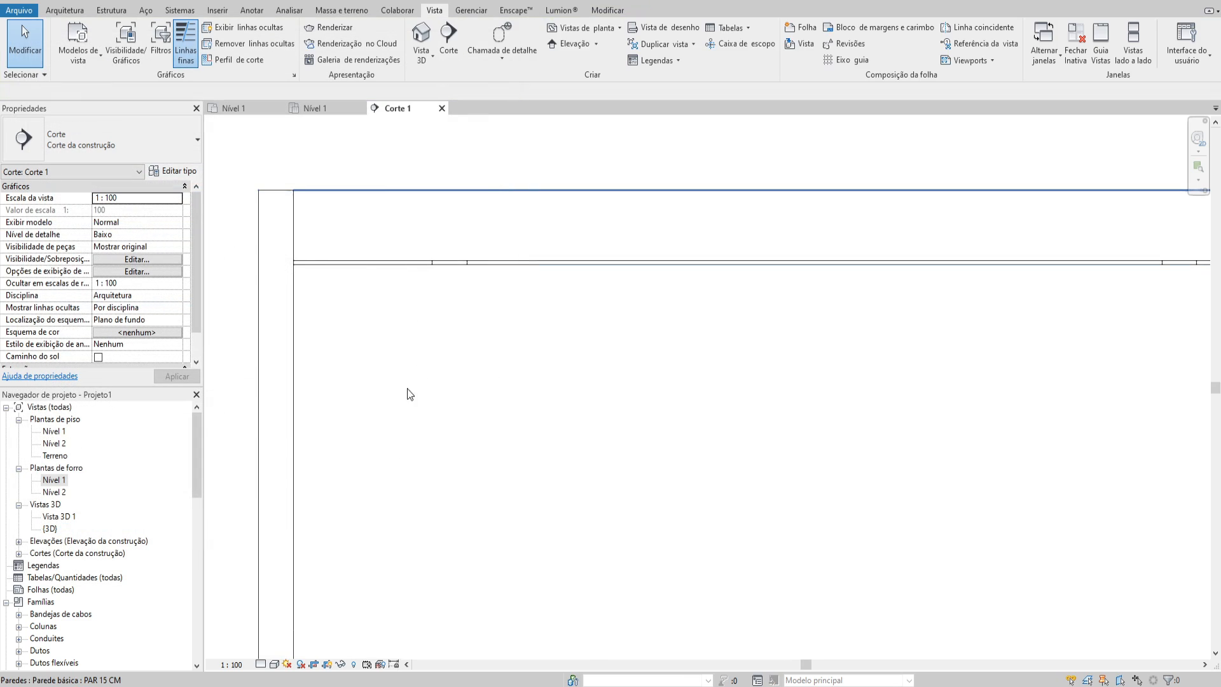
Examine the ceiling and its slot openings in the section view
left_click(450, 264)
scroll(446, 286, "up", 3)
scroll(424, 289, "up", 3)
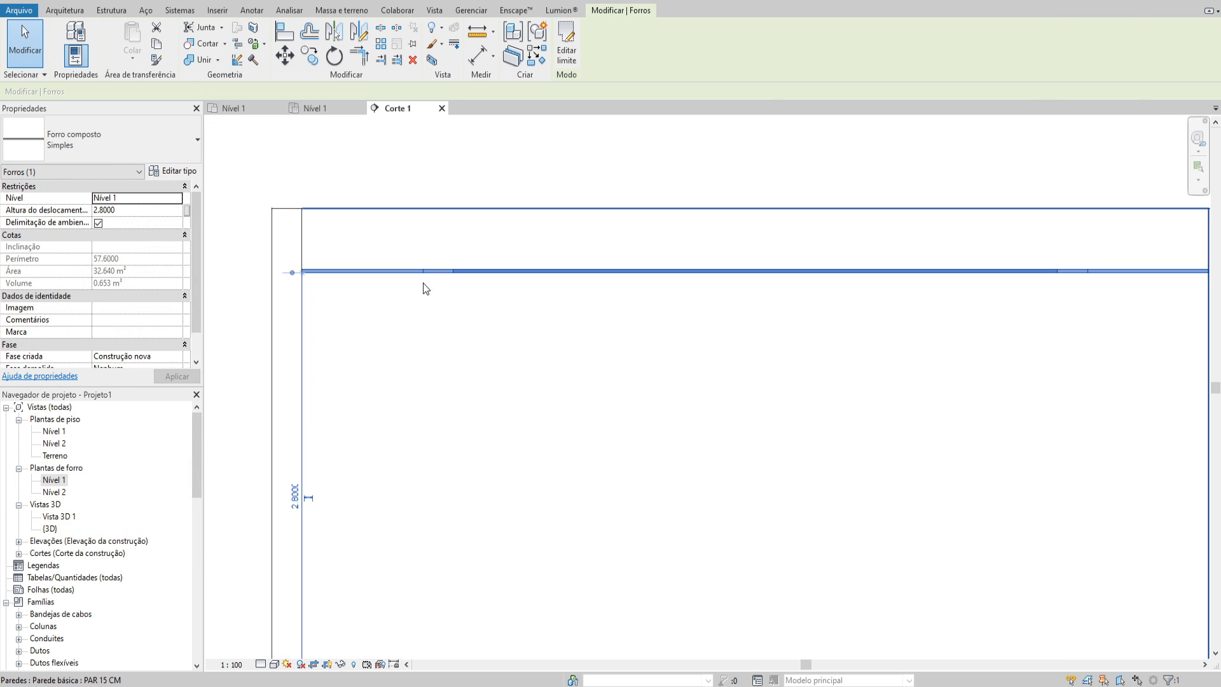
scroll(439, 261, "down", 2)
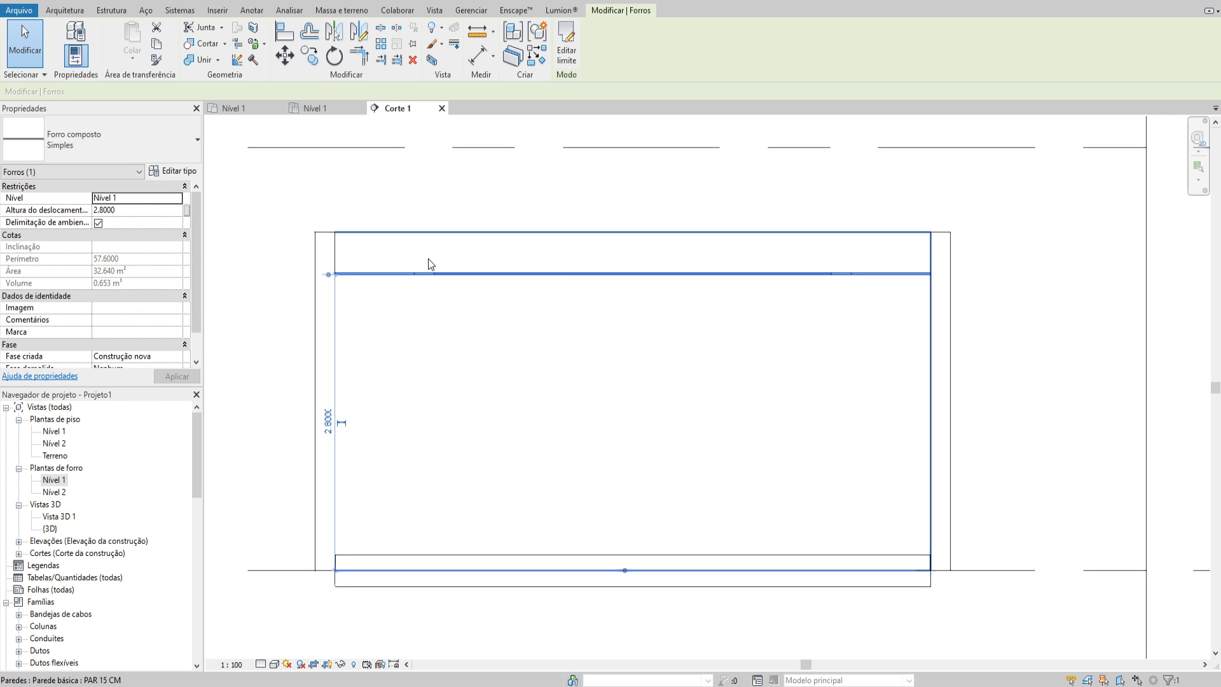
key("Escape")
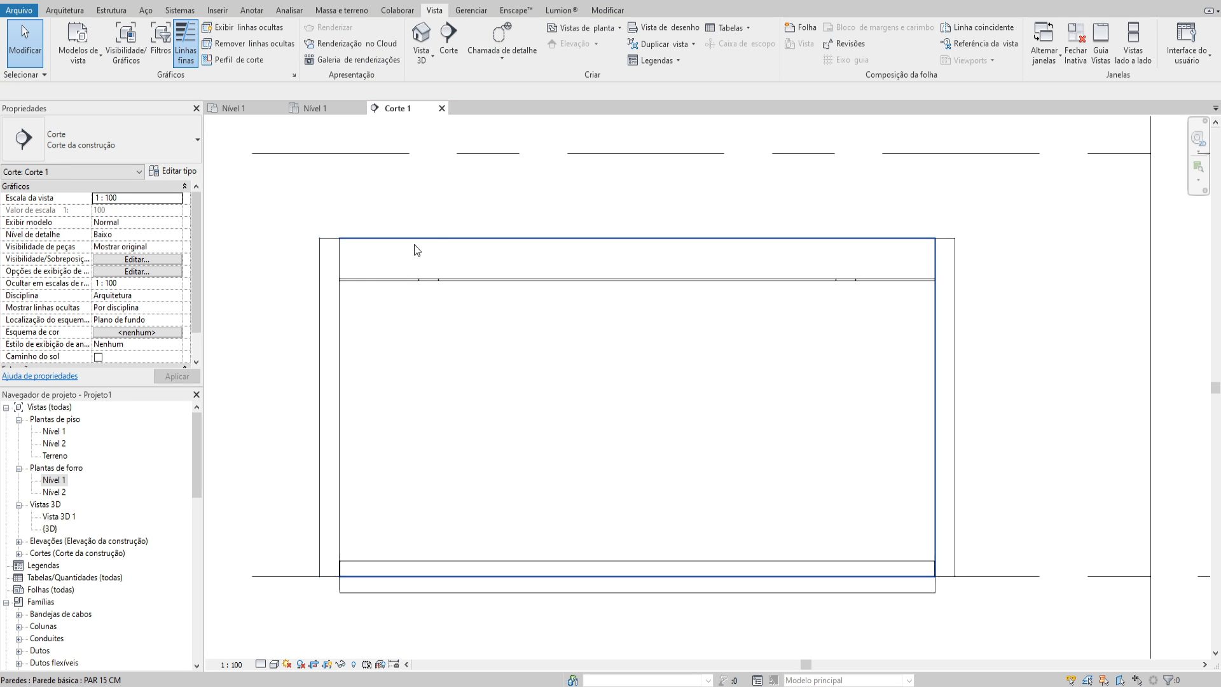
middle_click_drag(540, 265, 563, 267)
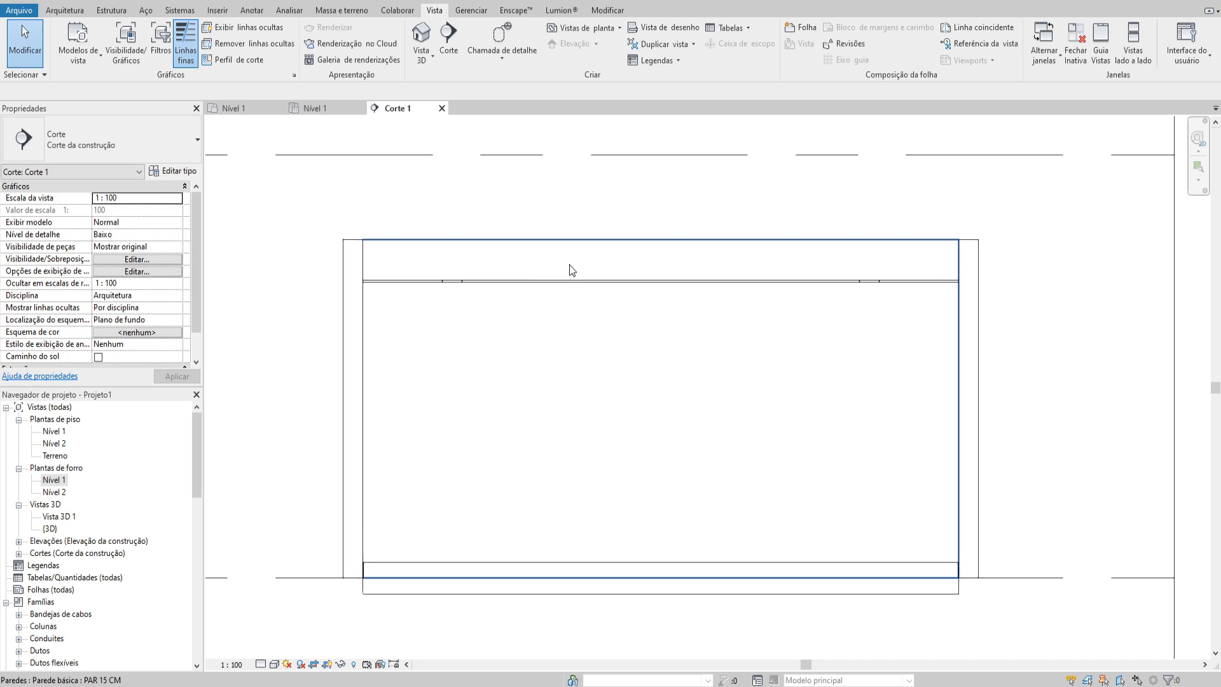
Open the {3D} view and examine the ceiling's outer ring, slot and central panel from above
key("3")
key("d")
middle_click_drag(665, 388, 675, 476, "shift")
scroll(695, 379, "up", 4)
left_click(698, 382)
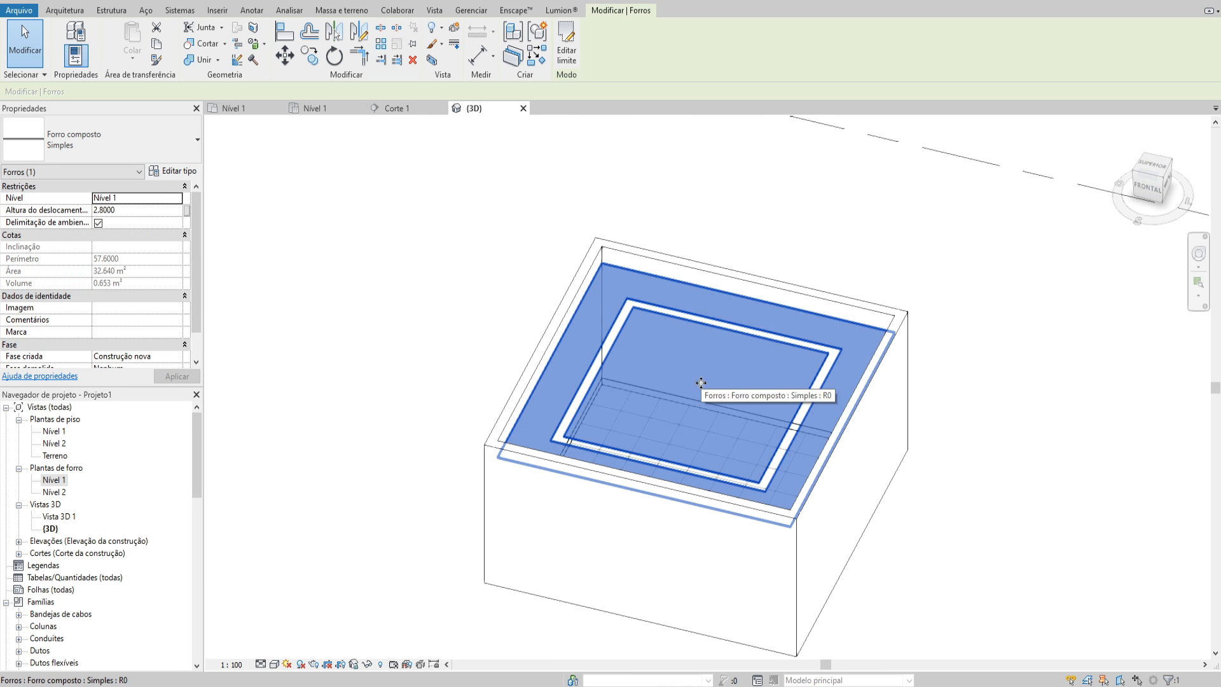
middle_click_drag(698, 381, 566, 262, "shift")
scroll(665, 292, "up", 2)
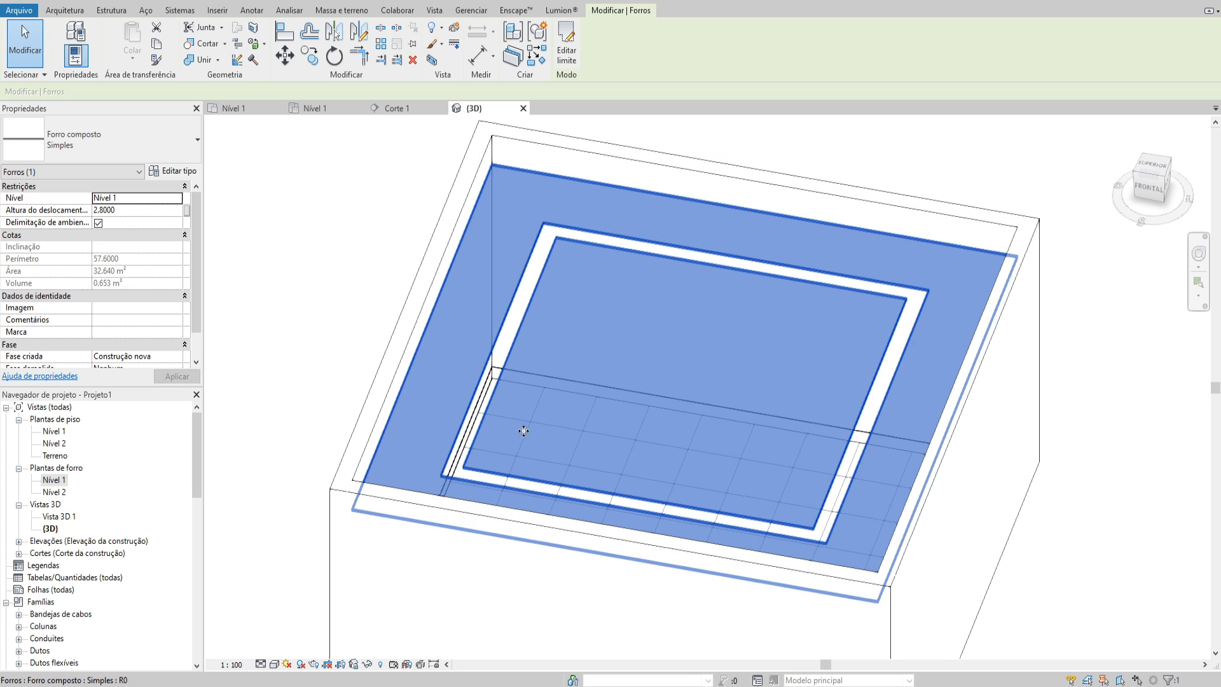
middle_click_drag(583, 300, 586, 335)
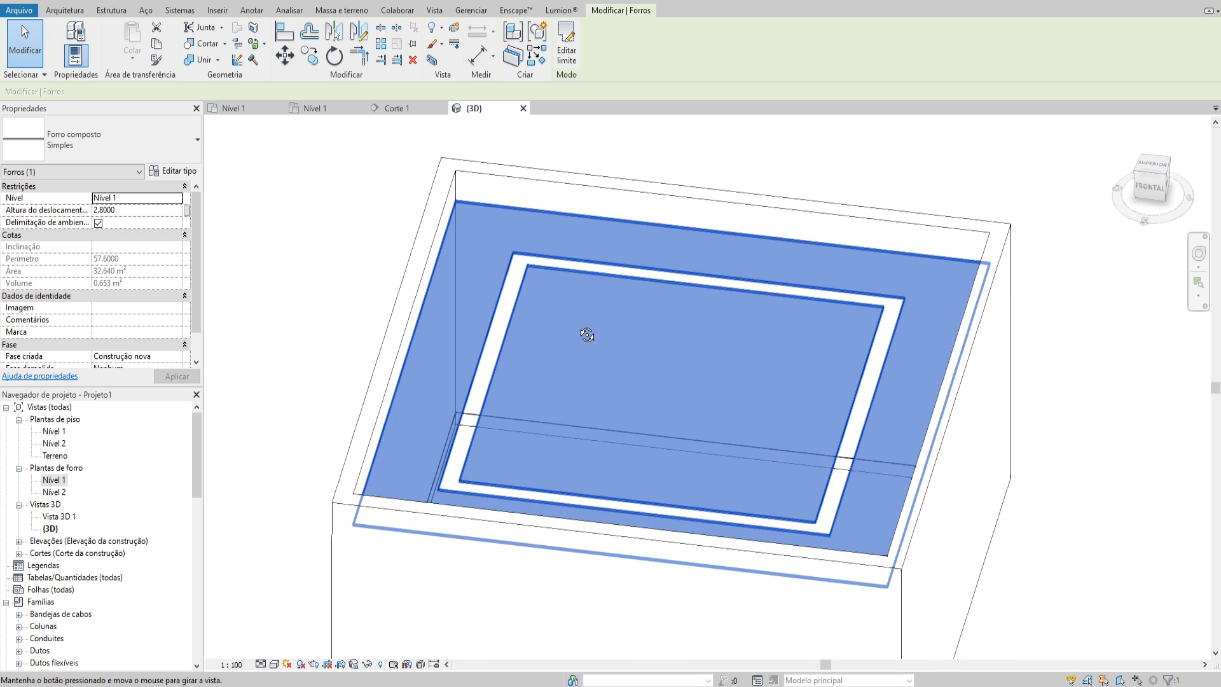
scroll(578, 325, "up", 2)
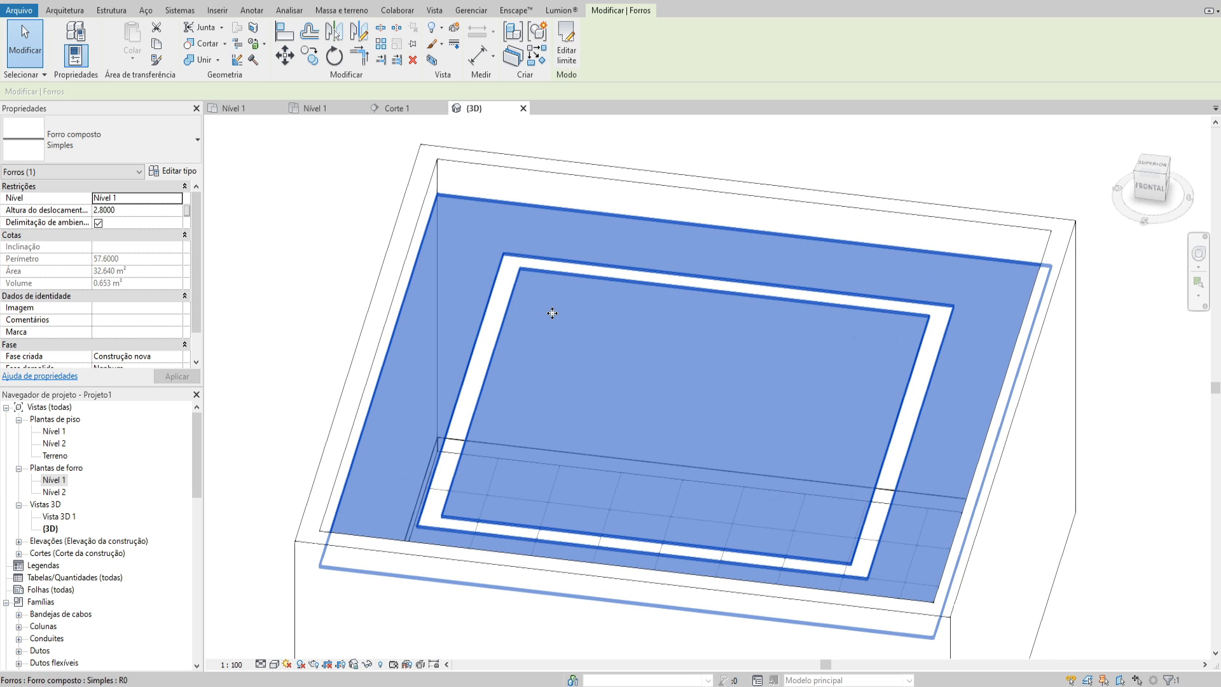
key("Escape")
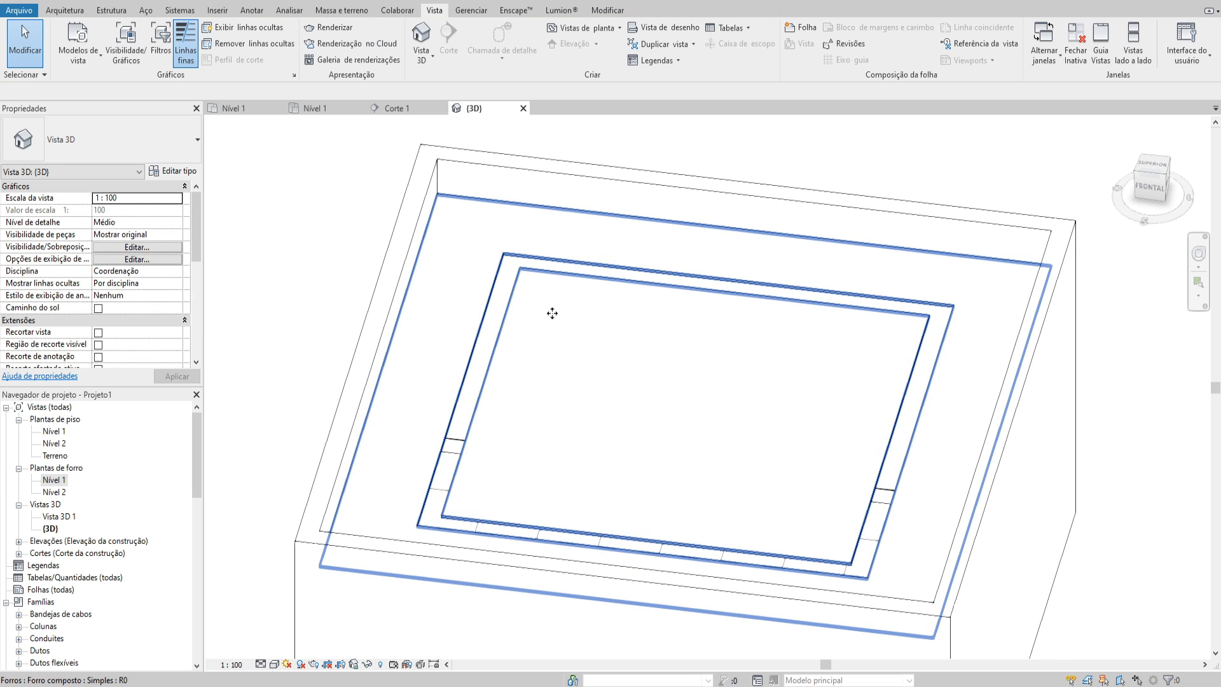
Close the inactive view windows, keeping the {3D} view of the ceiling open
middle_click_drag(552, 313, 572, 306, "shift")
middle_click_drag(594, 356, 607, 364)
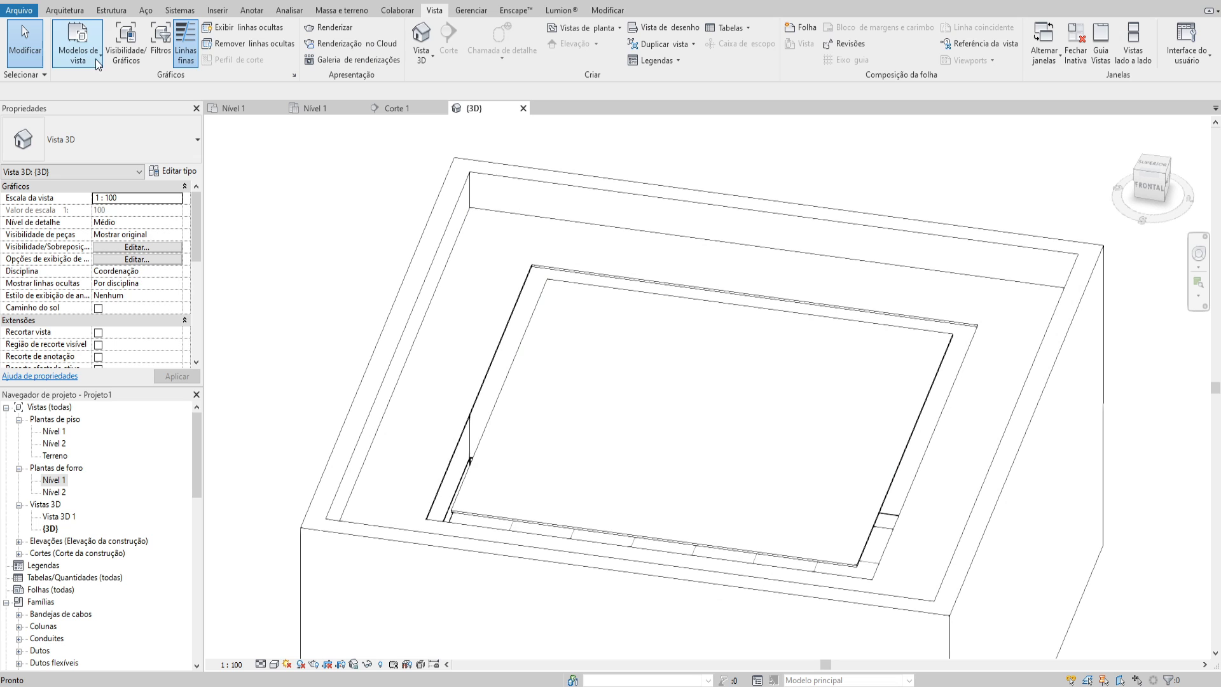
left_click(261, 0)
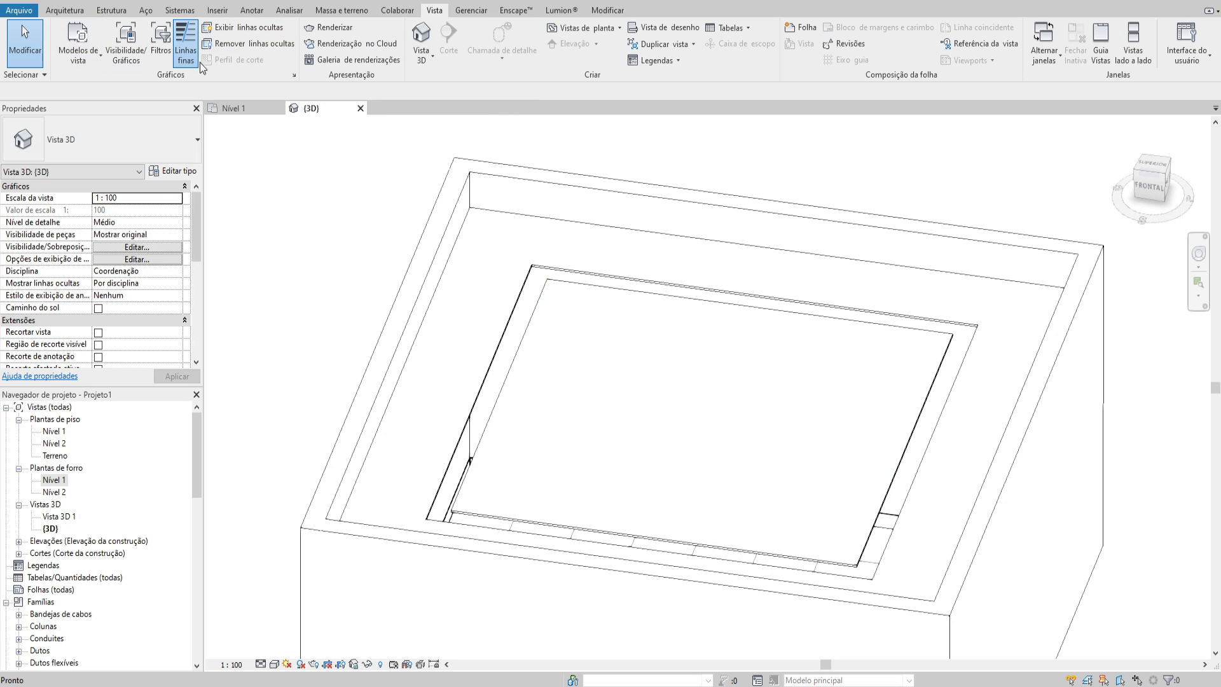
left_click(61, 10)
middle_click_drag(528, 302, 554, 248, "shift")
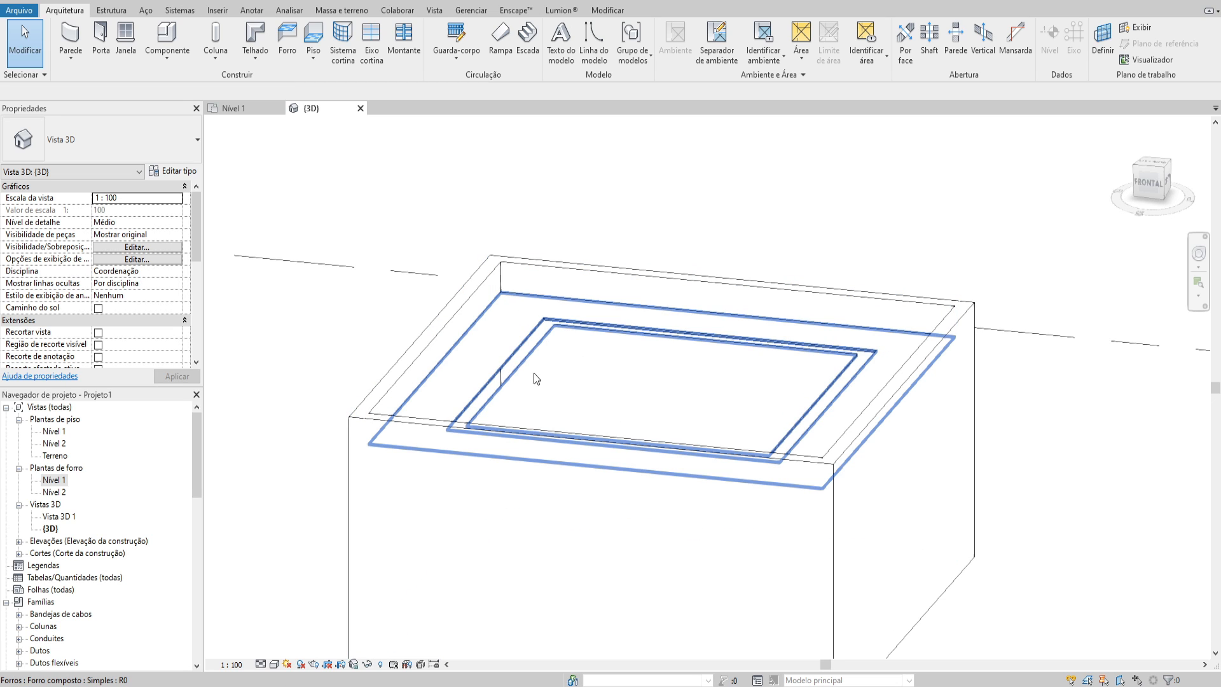
Open the Nível 1 ceiling plan and create an in-place model in the Forros category named Forros 1
double_click(54, 480)
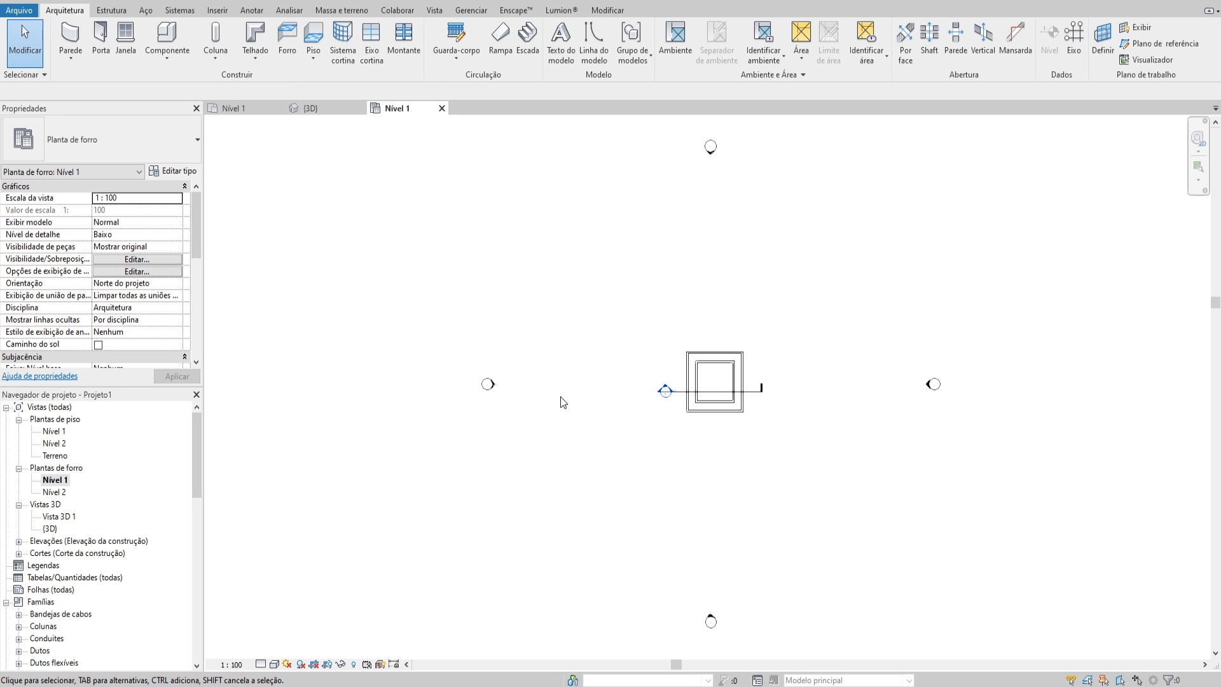
scroll(725, 375, "up", 6)
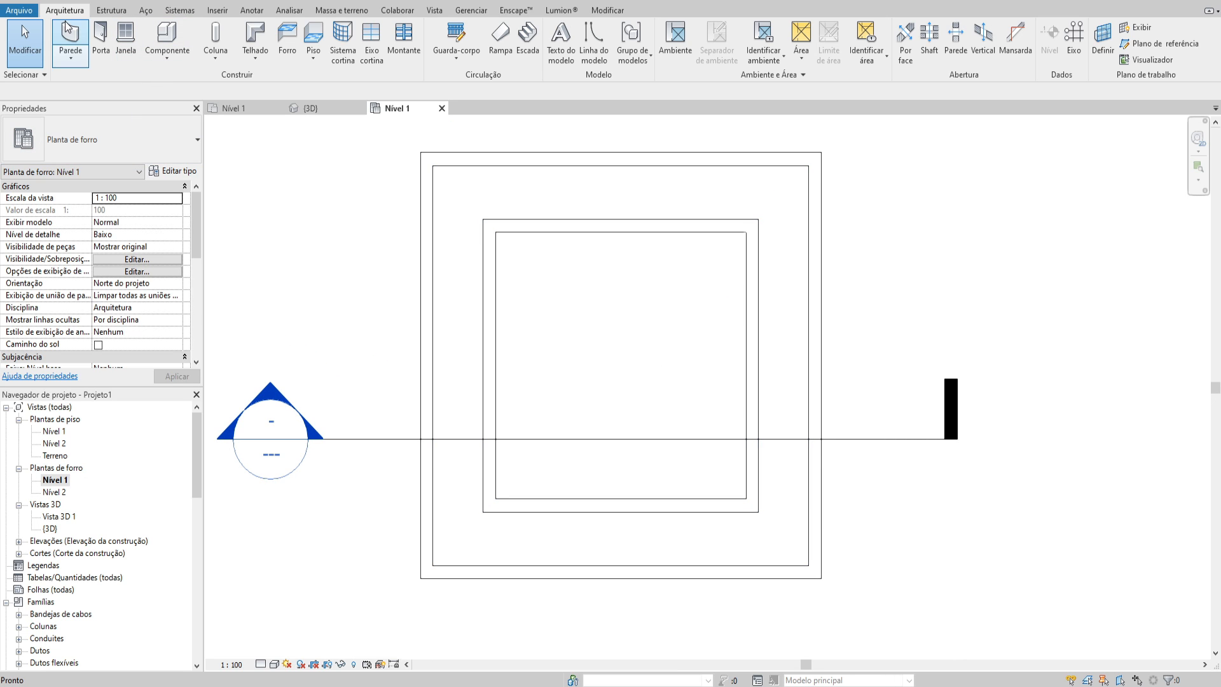
left_click(162, 63)
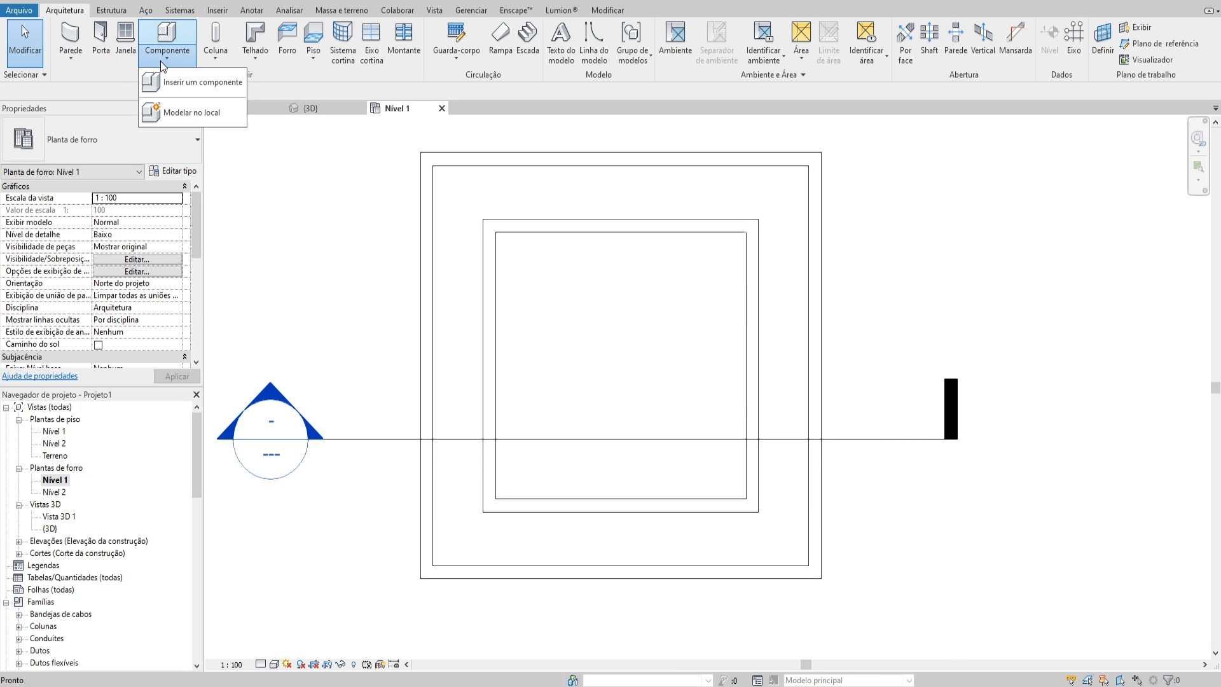
left_click(194, 113)
key("f")
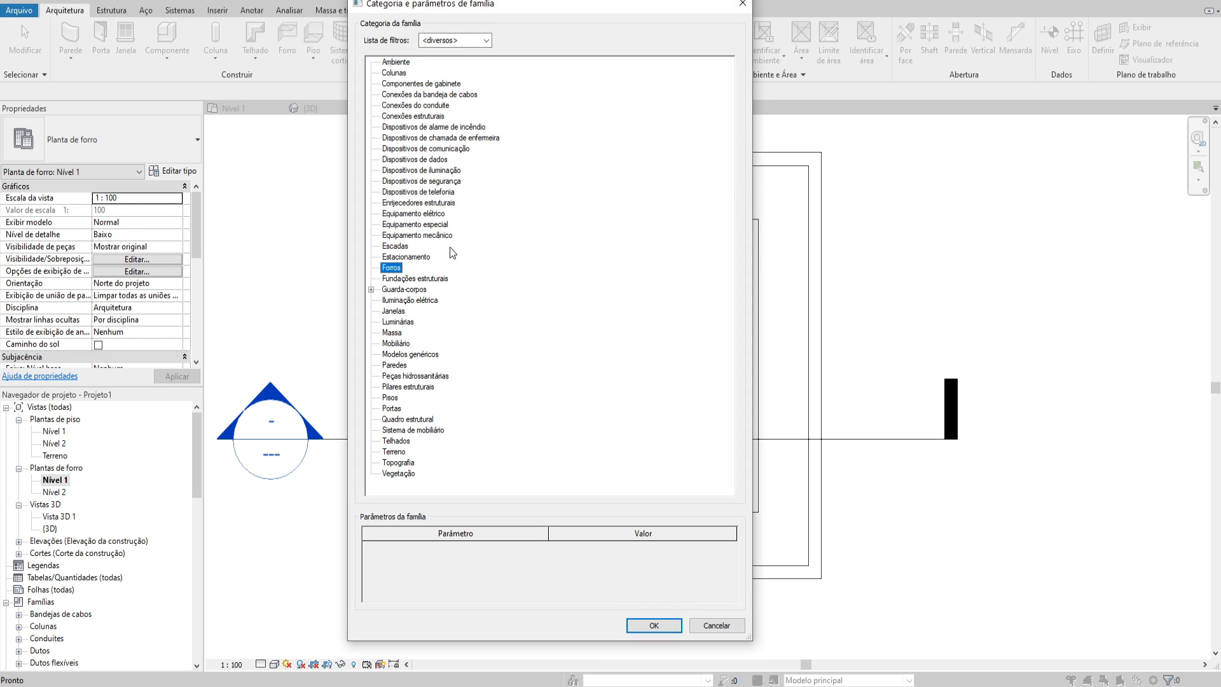
left_click(641, 626)
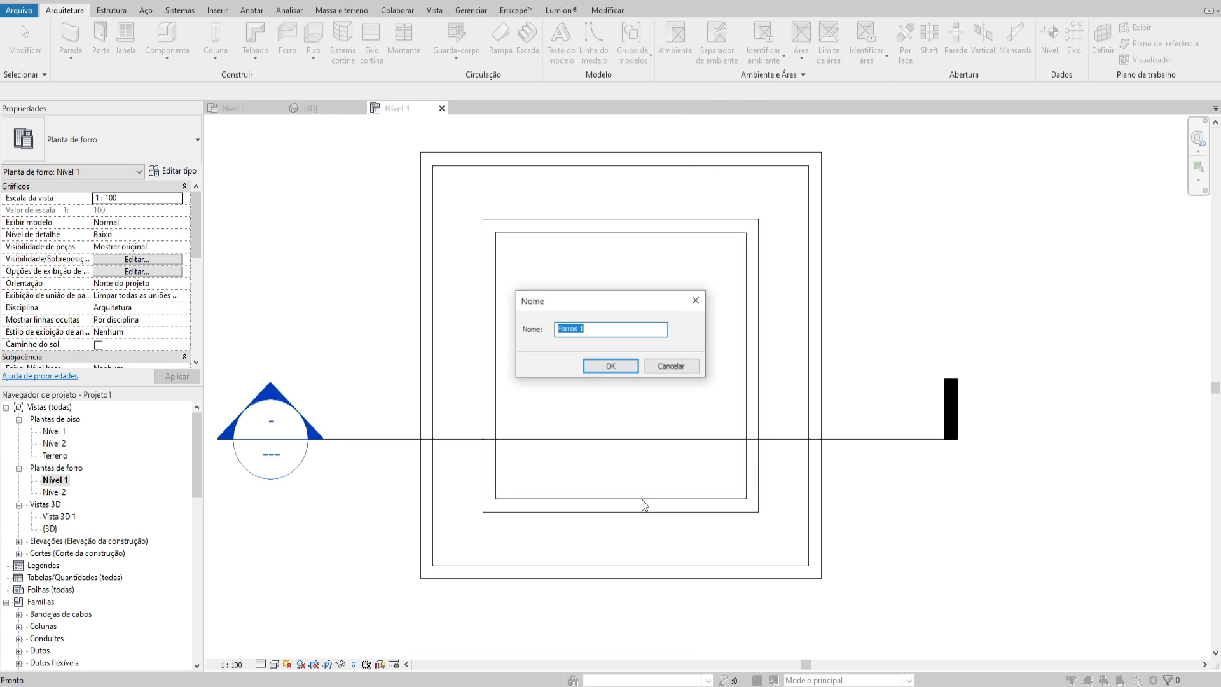
left_click(620, 369)
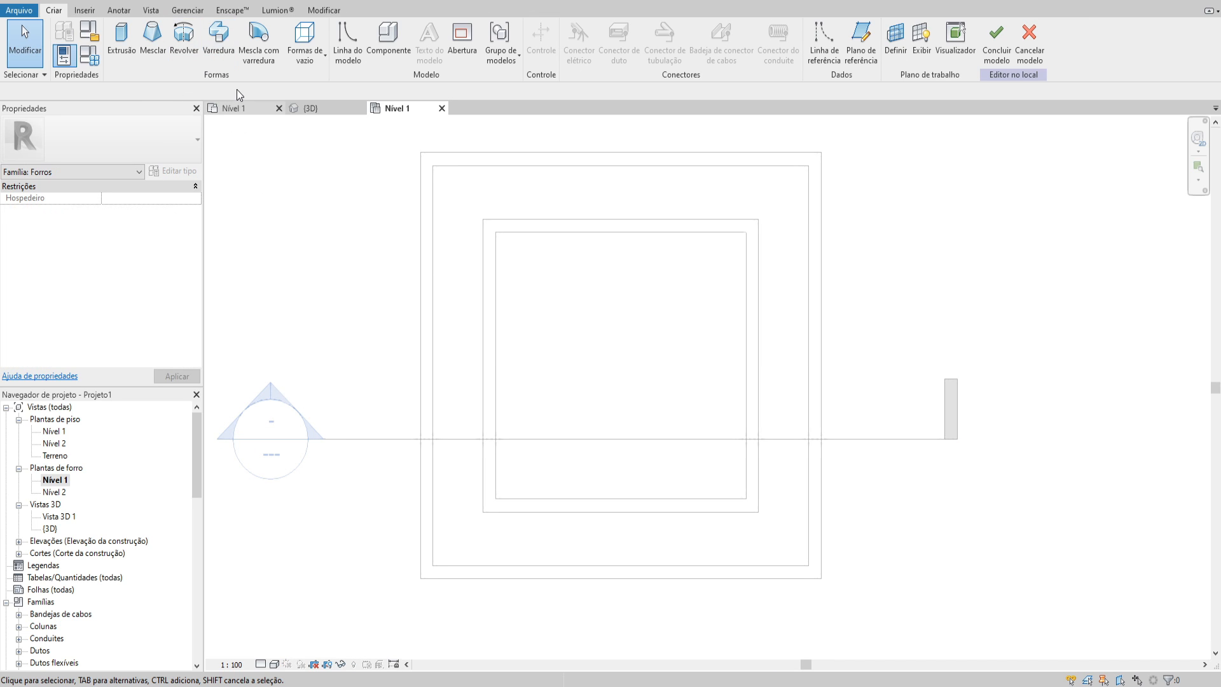
Start a sweep and set its work plane by picking the existing Simples ceiling
left_click(218, 50)
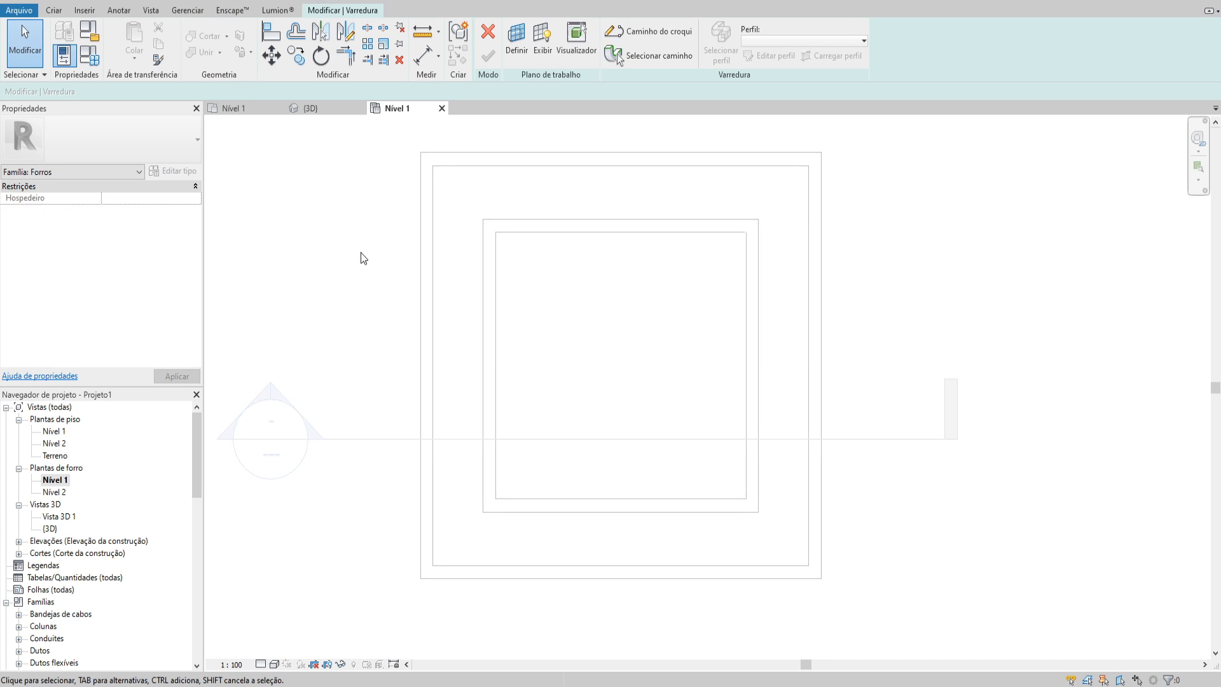
left_click(516, 41)
left_click(566, 426)
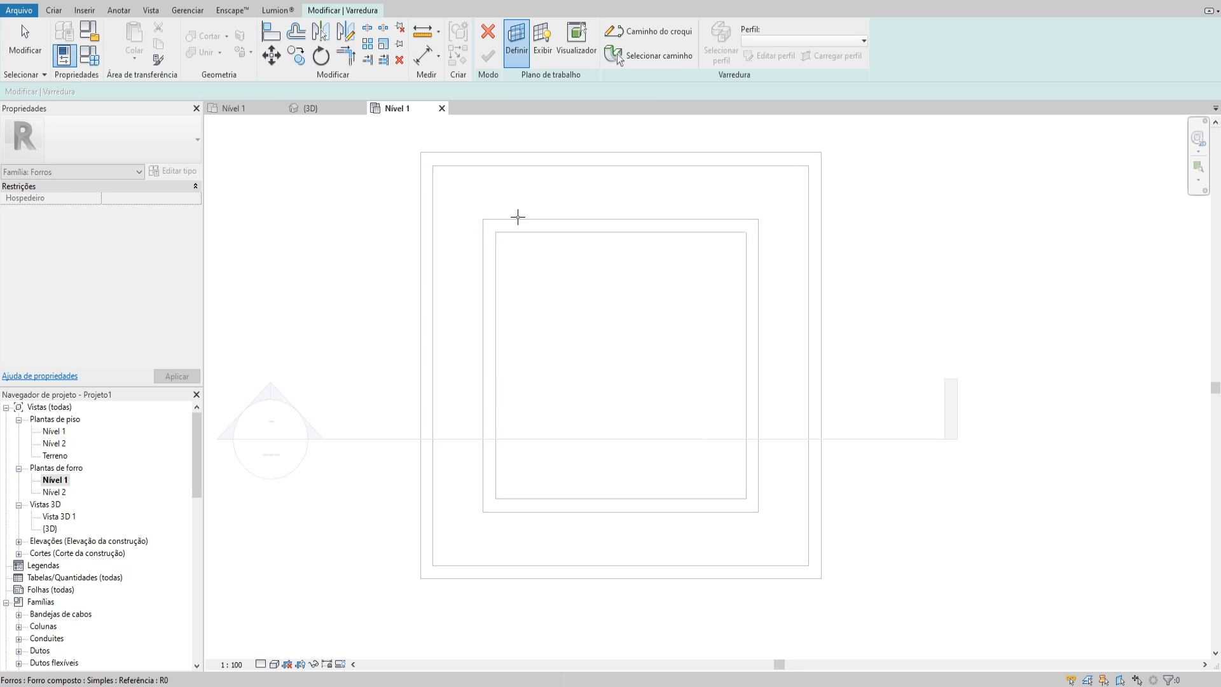
left_click(543, 275)
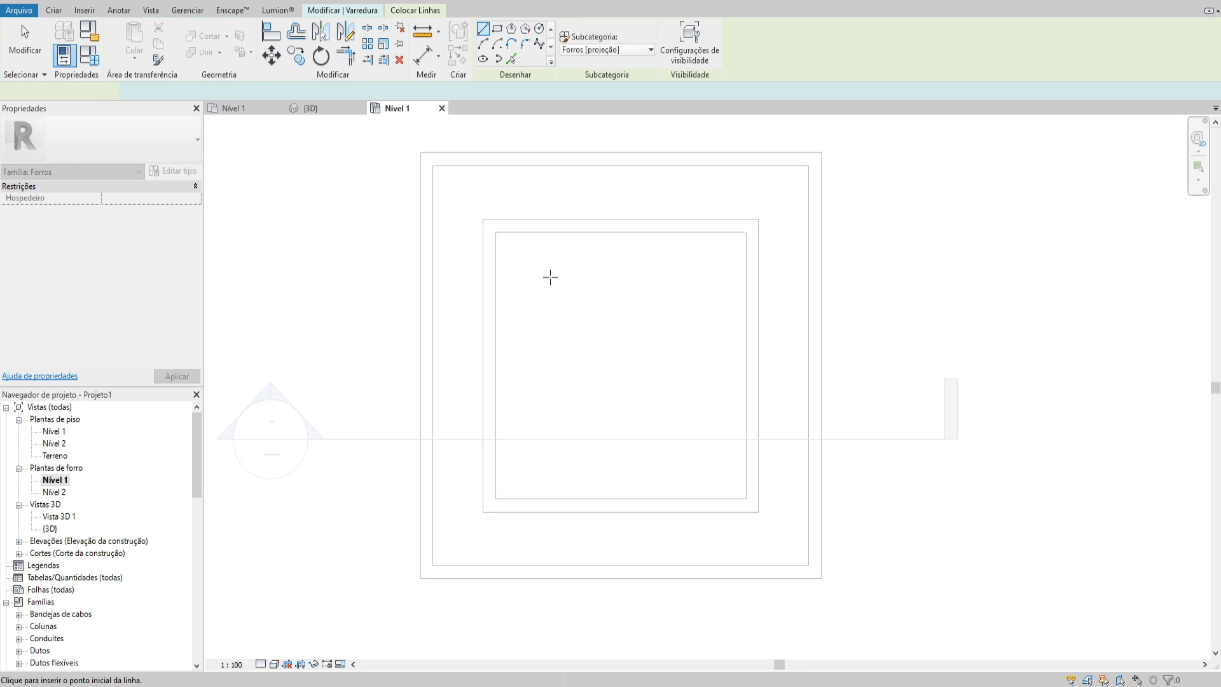
Sketch the sweep path as a rectangle along the central panel's outline at the slot's inner edge and finish it
left_click(356, 10)
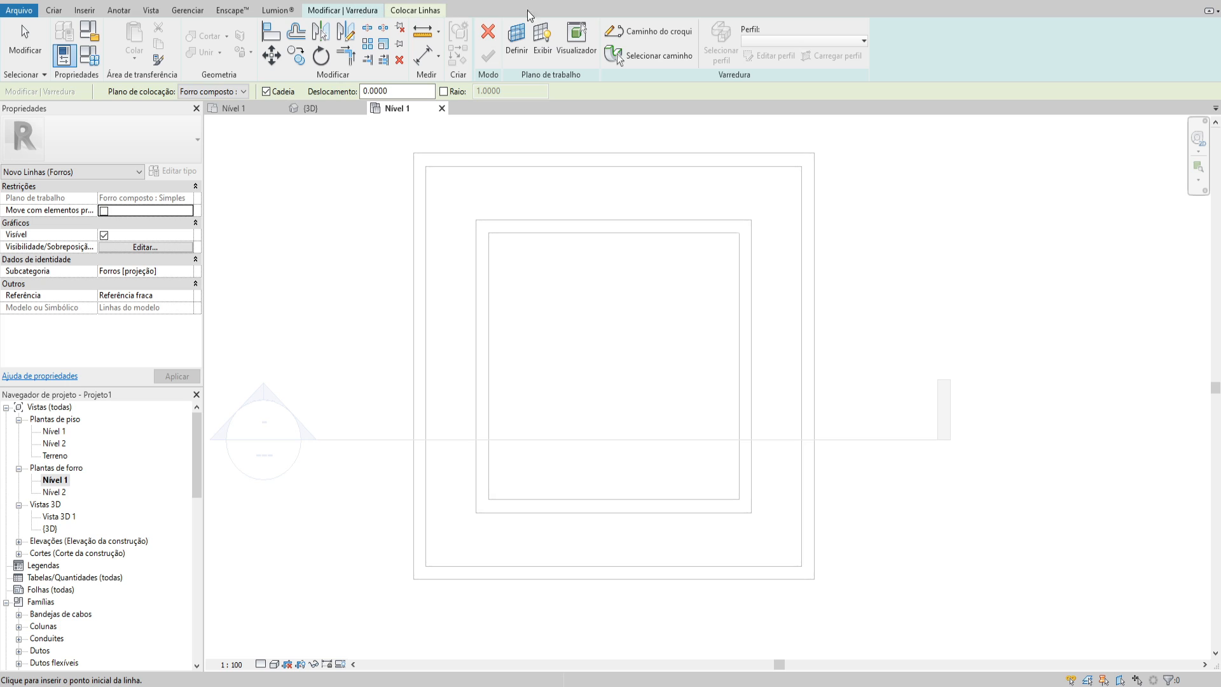
left_click(650, 31)
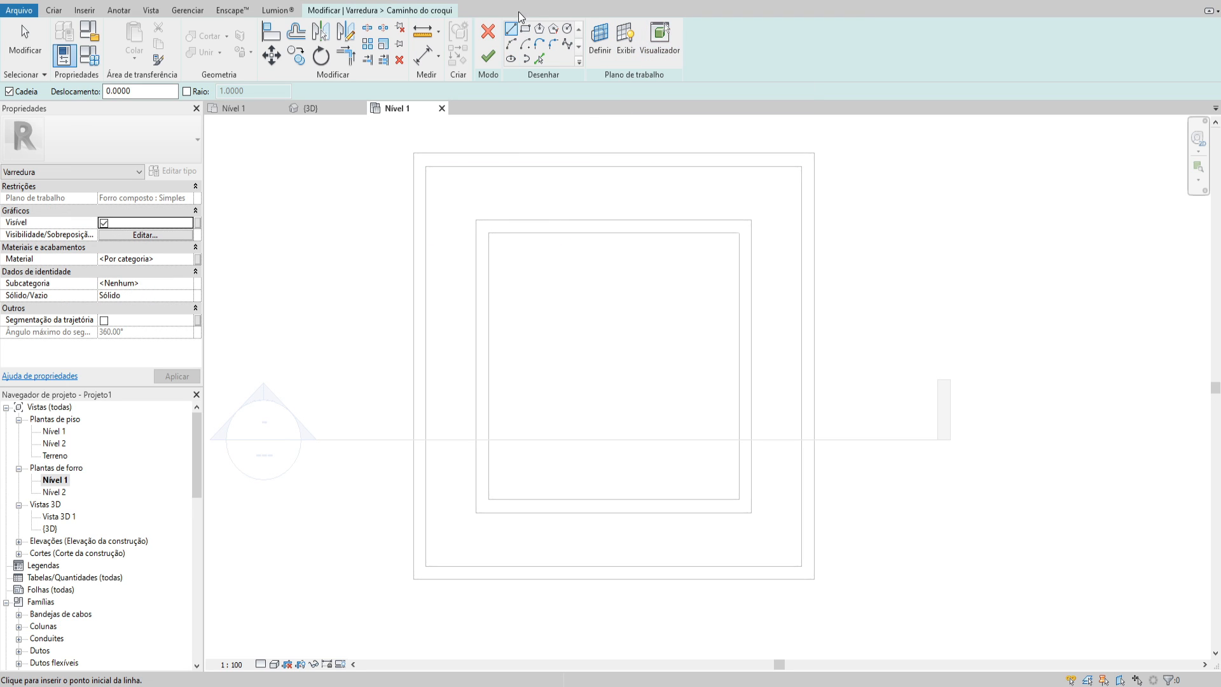
left_click(525, 29)
left_click(488, 232)
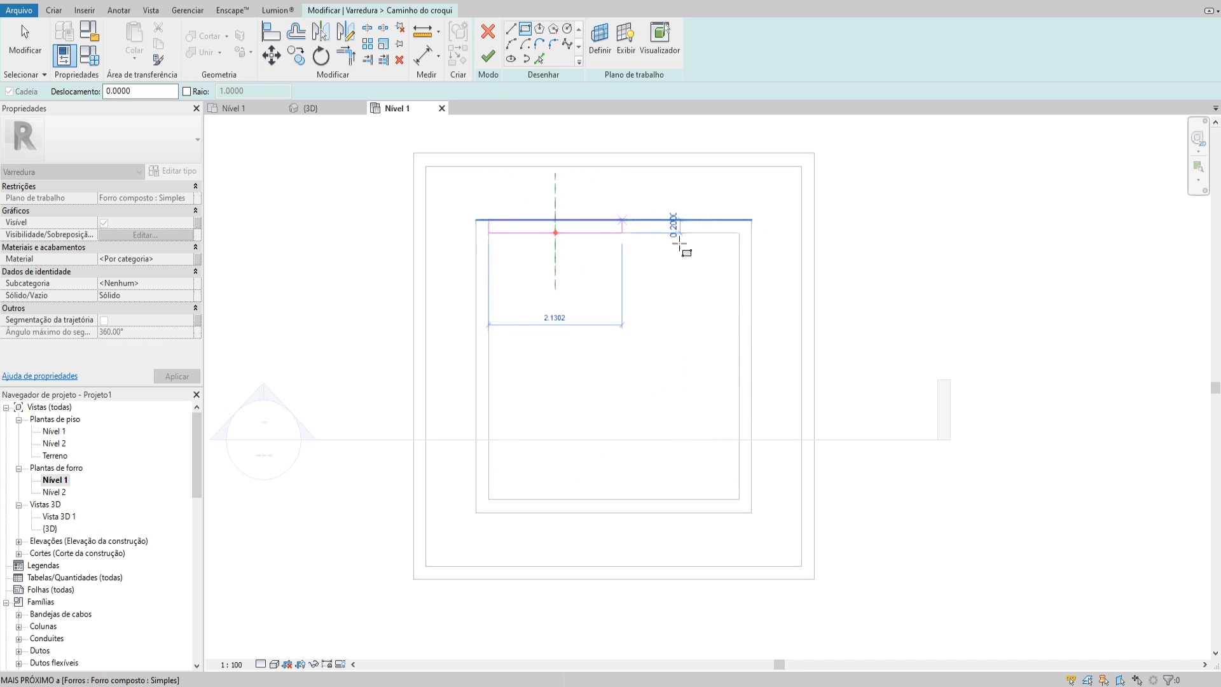
left_click(739, 499)
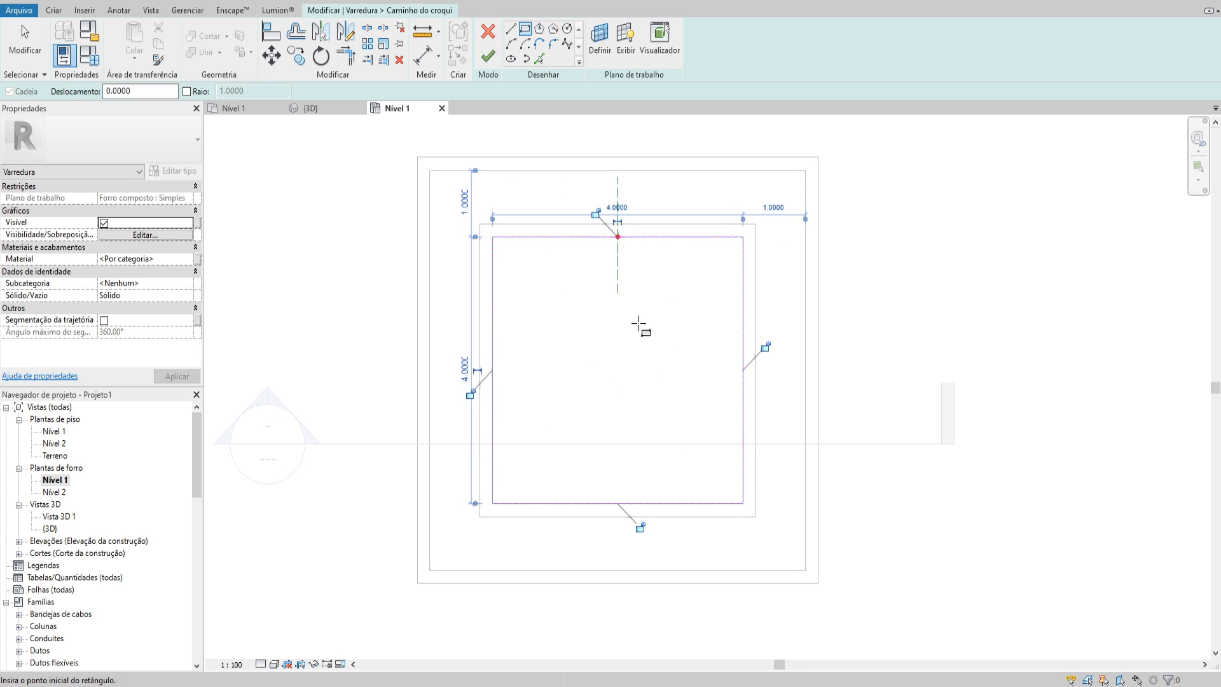
key("Escape")
left_click(487, 59)
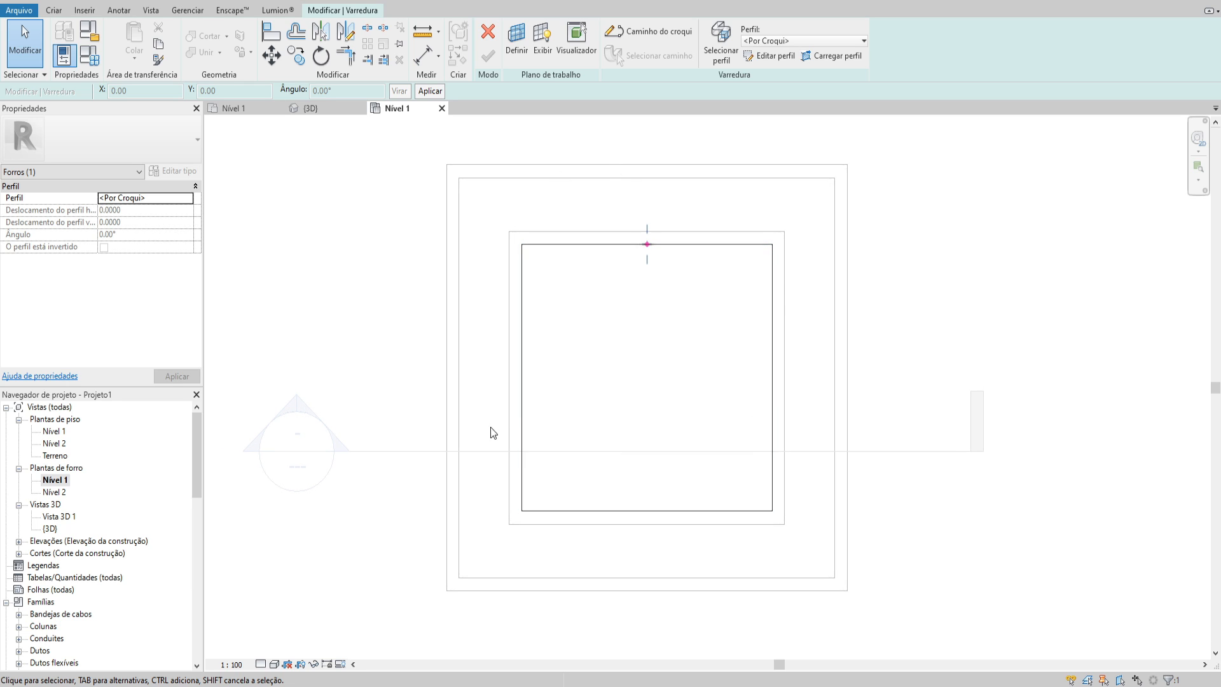
Try to draw a rectangular sweep profile in the Corte 1 section view and exit the profile sketch
double_click(298, 406)
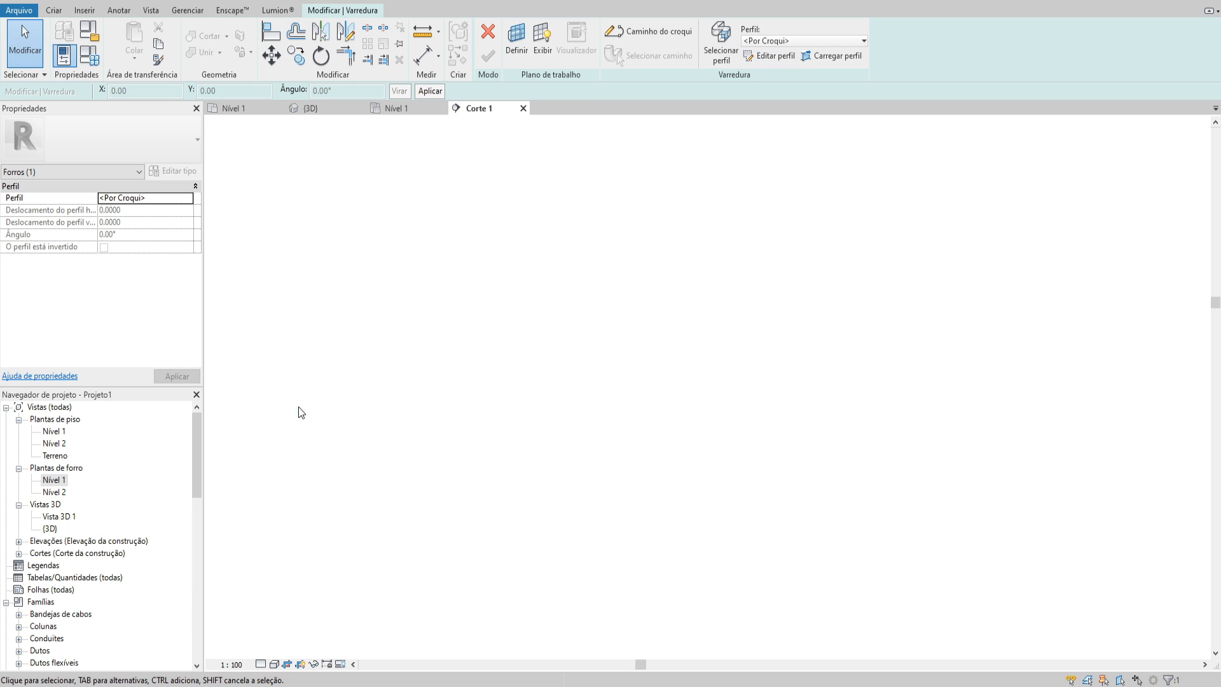
left_click(763, 56)
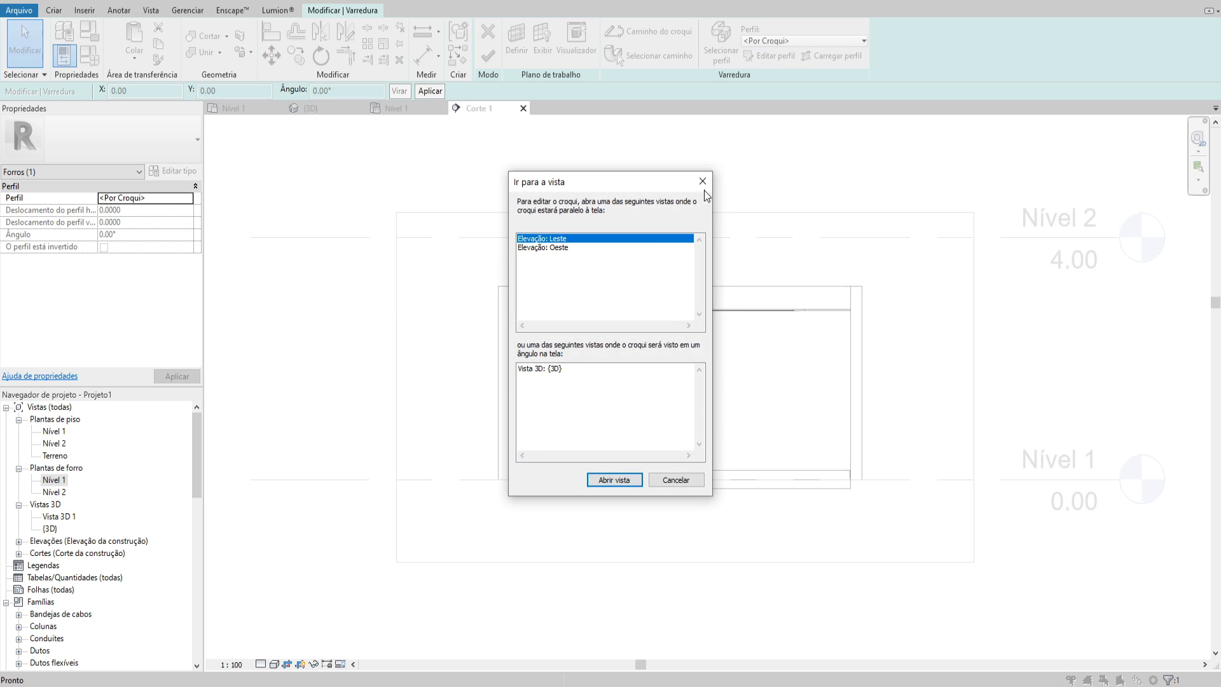
left_click(626, 482)
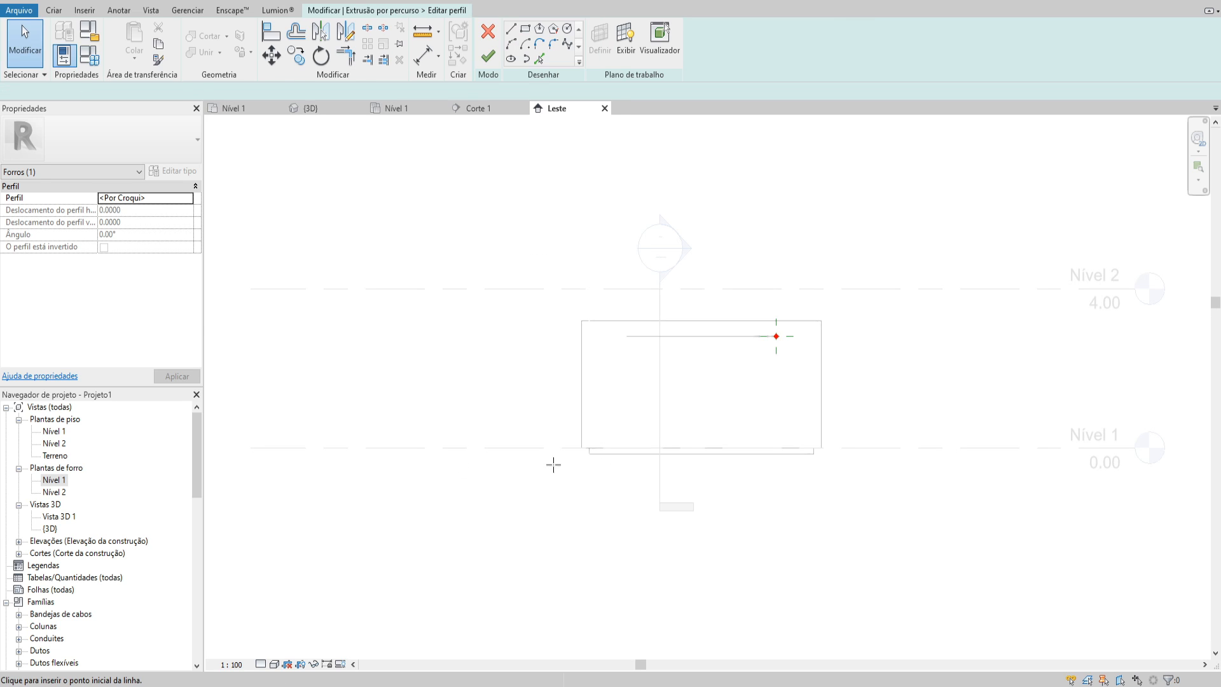
double_click(682, 252)
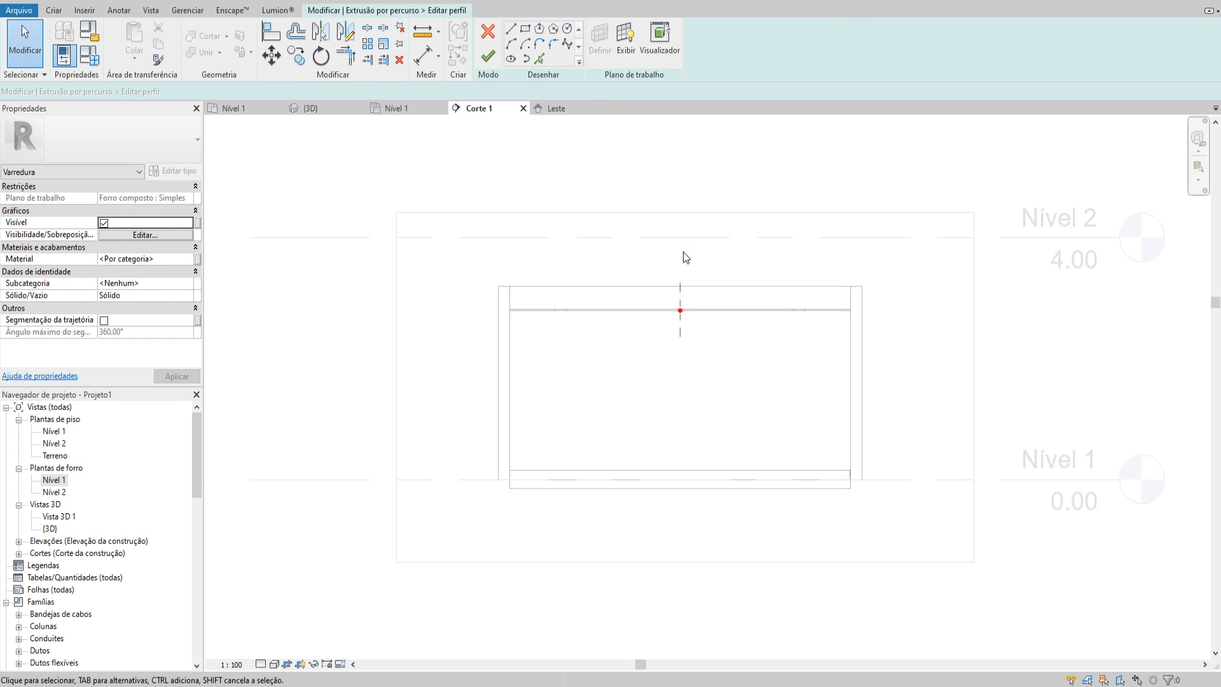
left_click(525, 28)
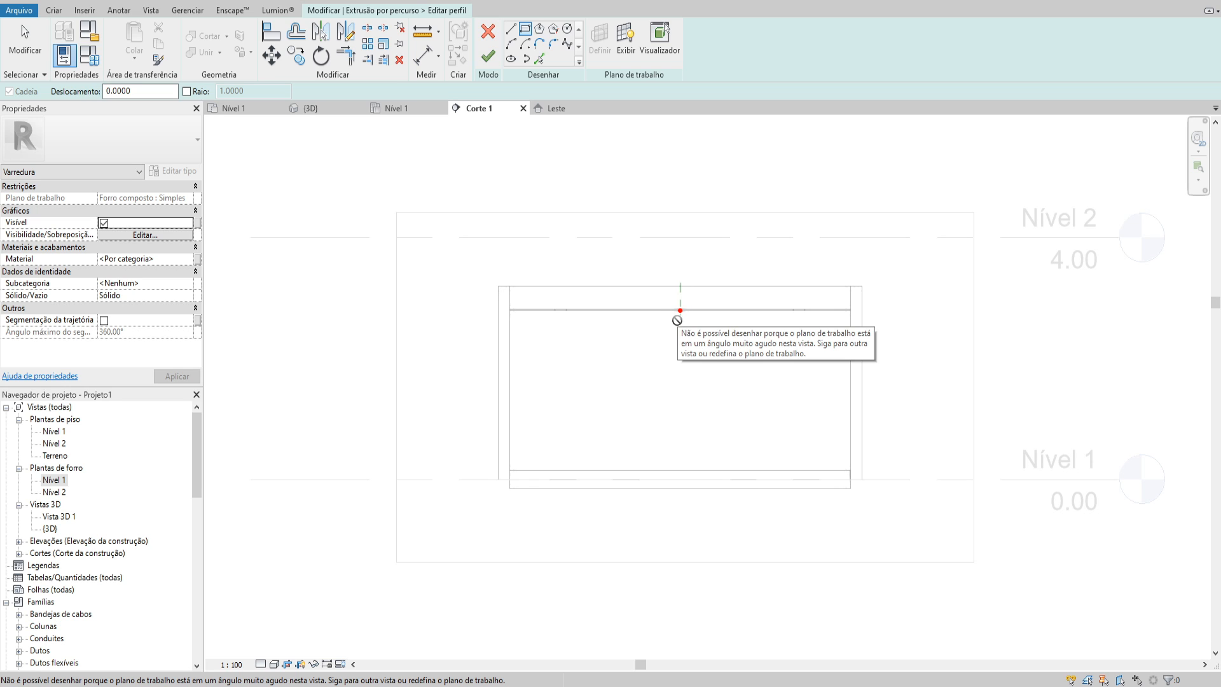
left_click(488, 62)
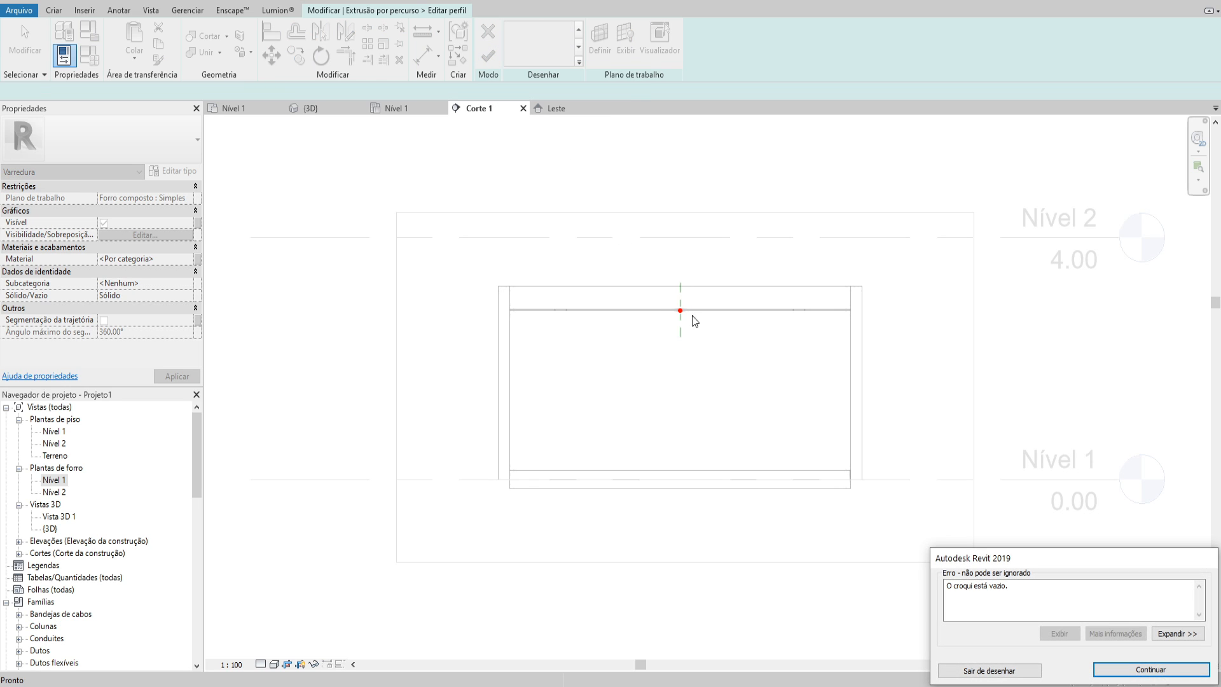
middle_click_drag(681, 318, 656, 339)
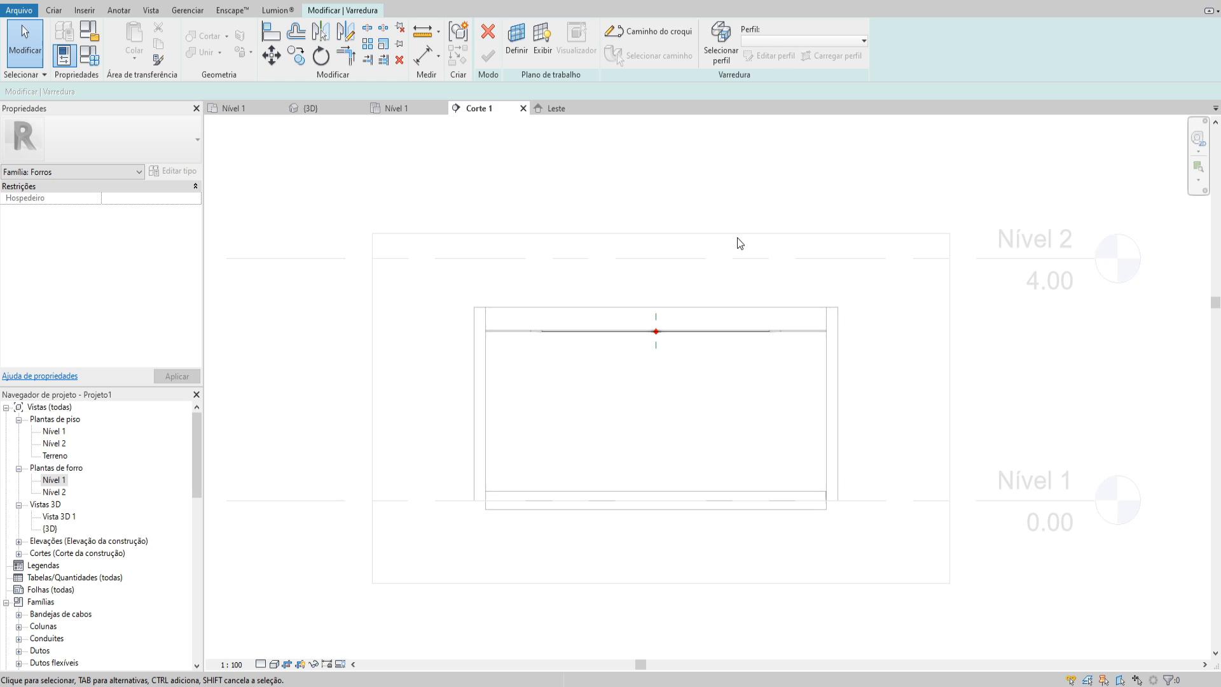
Open the sweep's profile sketch for editing in the Leste elevation
key("ctrl+Tab")
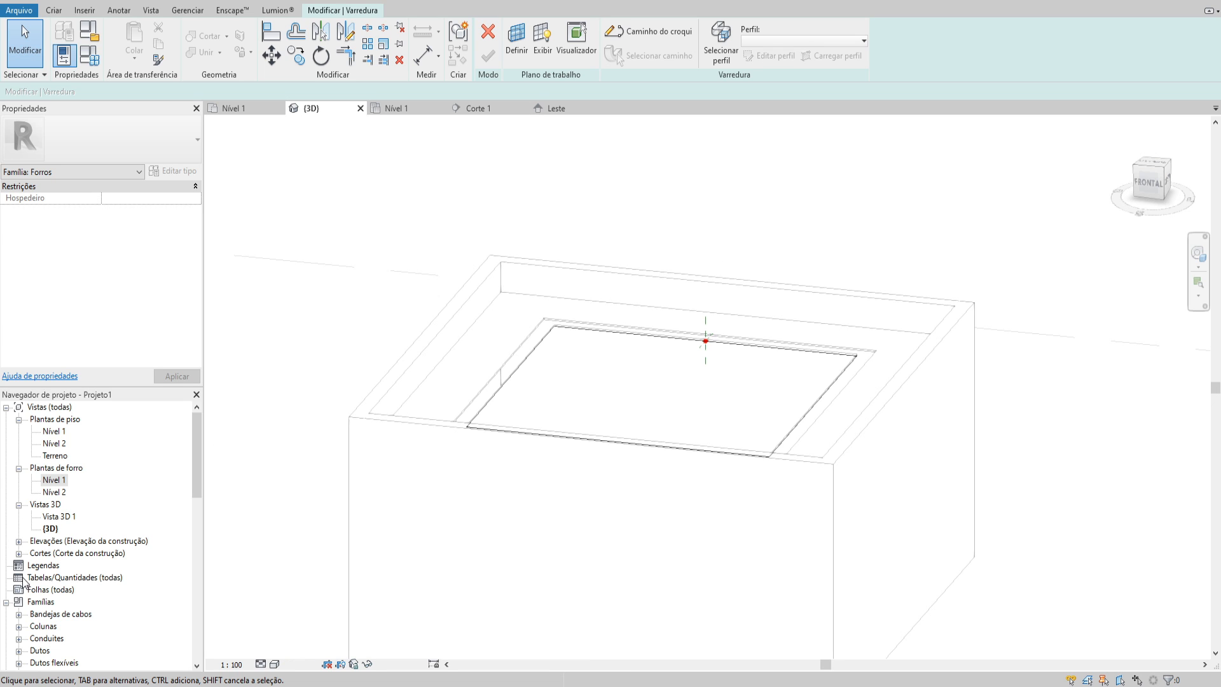
double_click(47, 539)
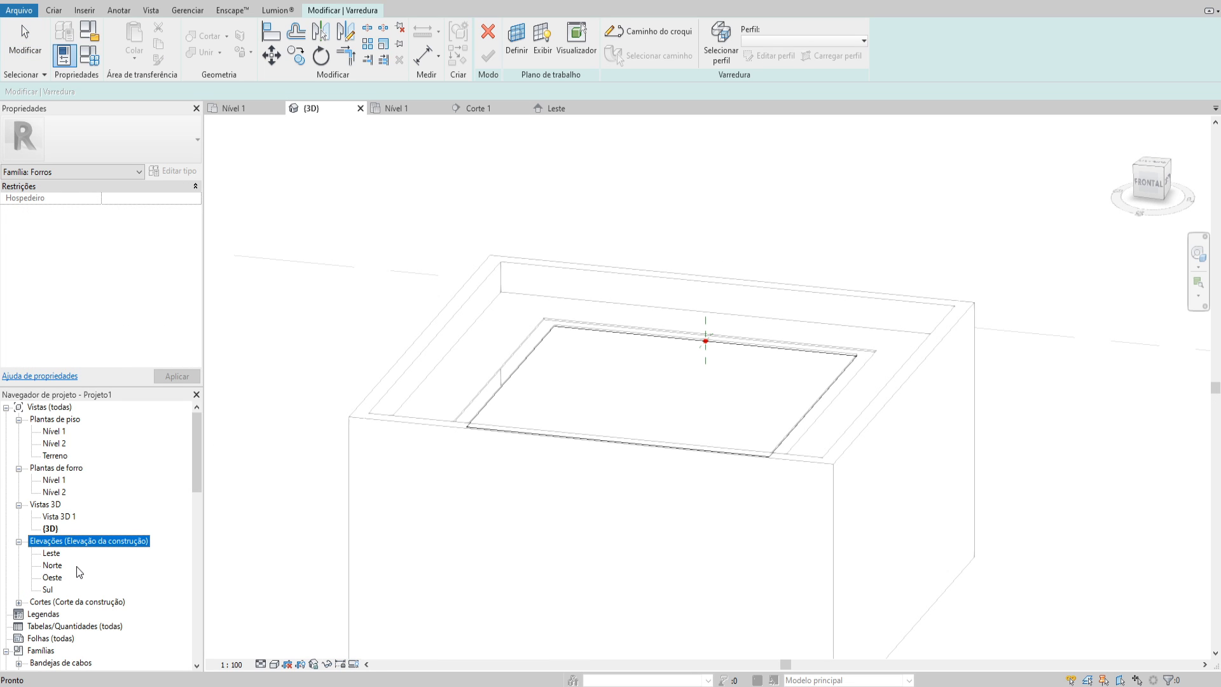
double_click(54, 564)
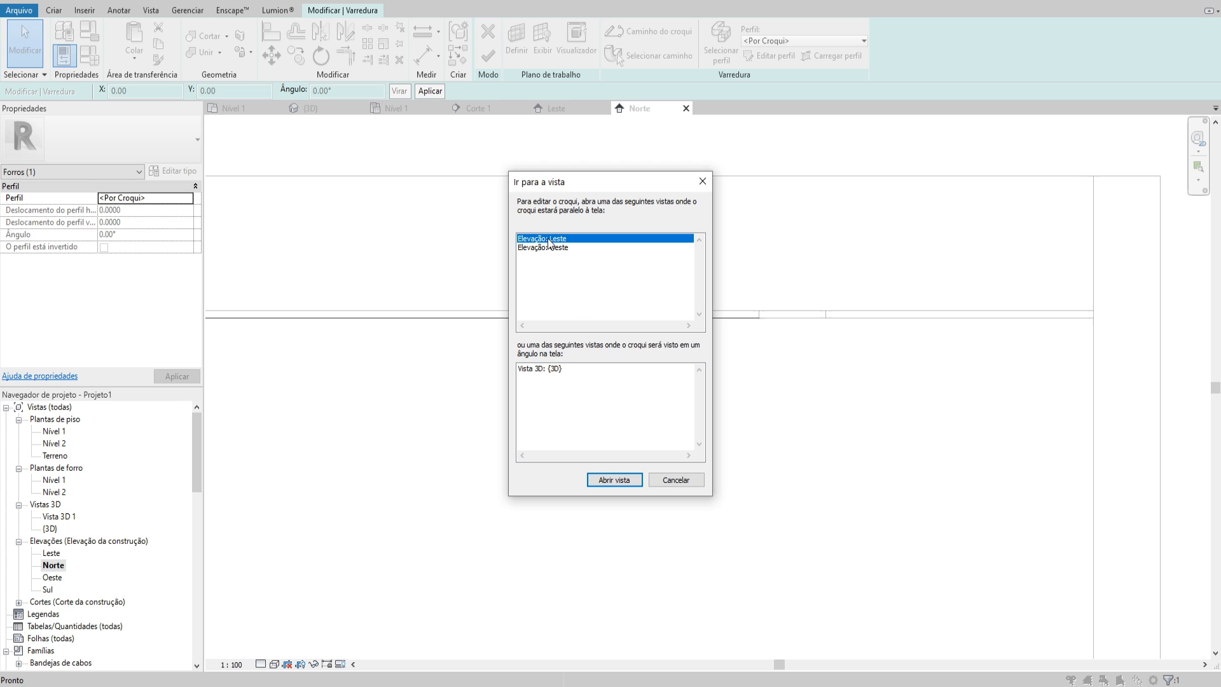
left_click(625, 479)
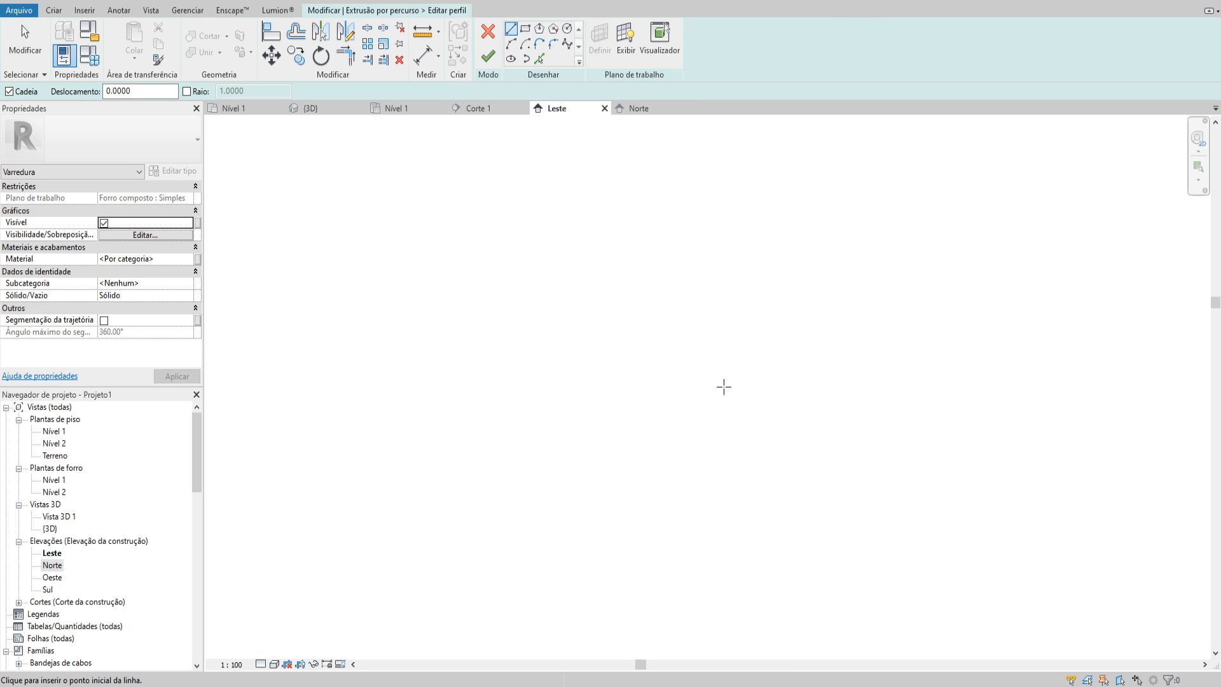
Change the visual style of the Leste elevation so the slot edges behind the wall can be seen around the profile origin
scroll(789, 332, "up", 5)
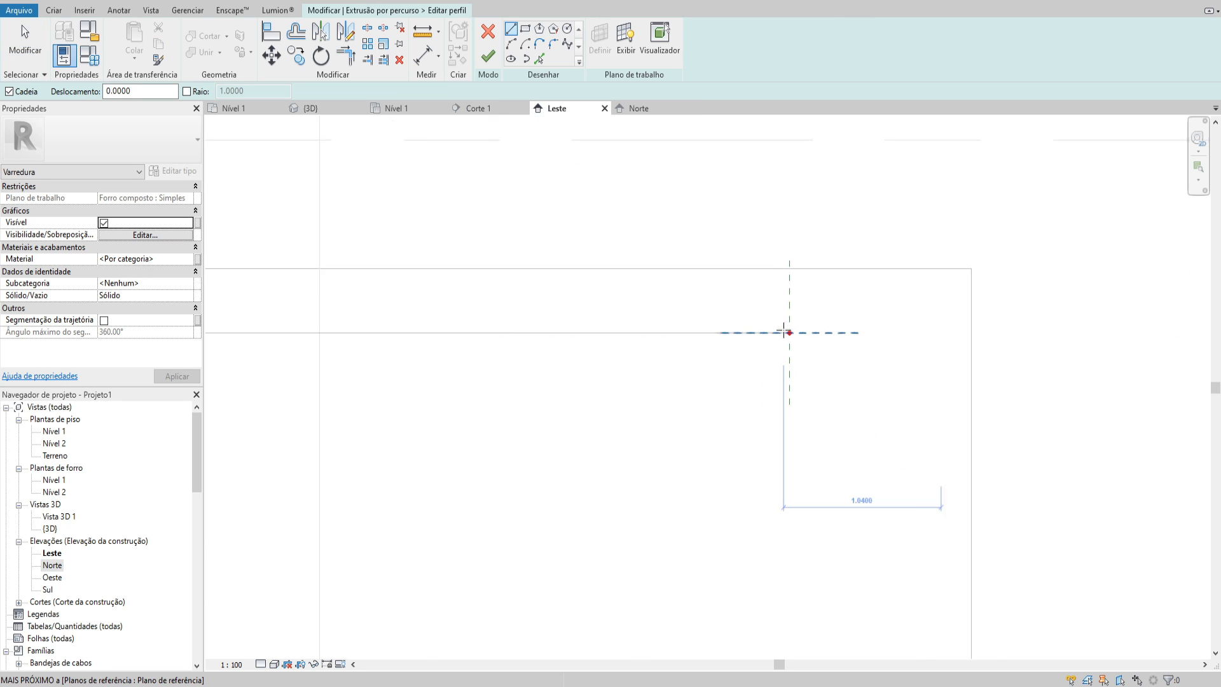
left_click(274, 663)
left_click(313, 578)
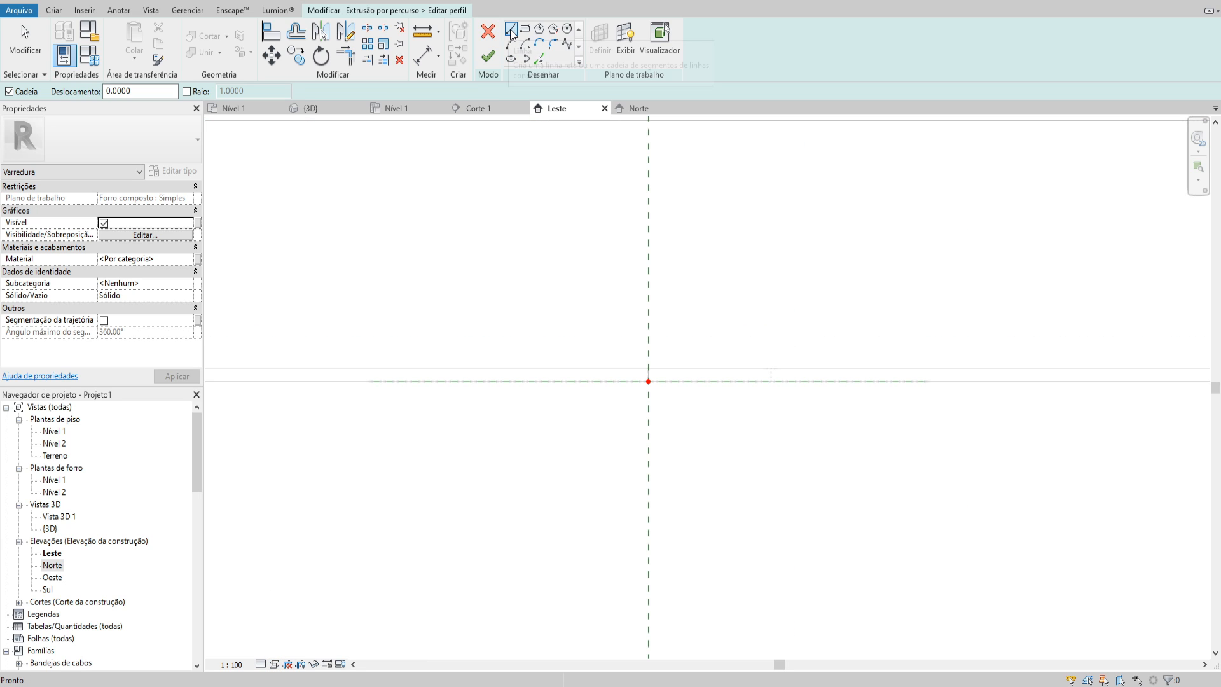
Draw a closed upright rectangle 0.05 high and 0.02 wide on the ceiling's upper line, beside the profile's vertical reference plane
left_click(648, 367)
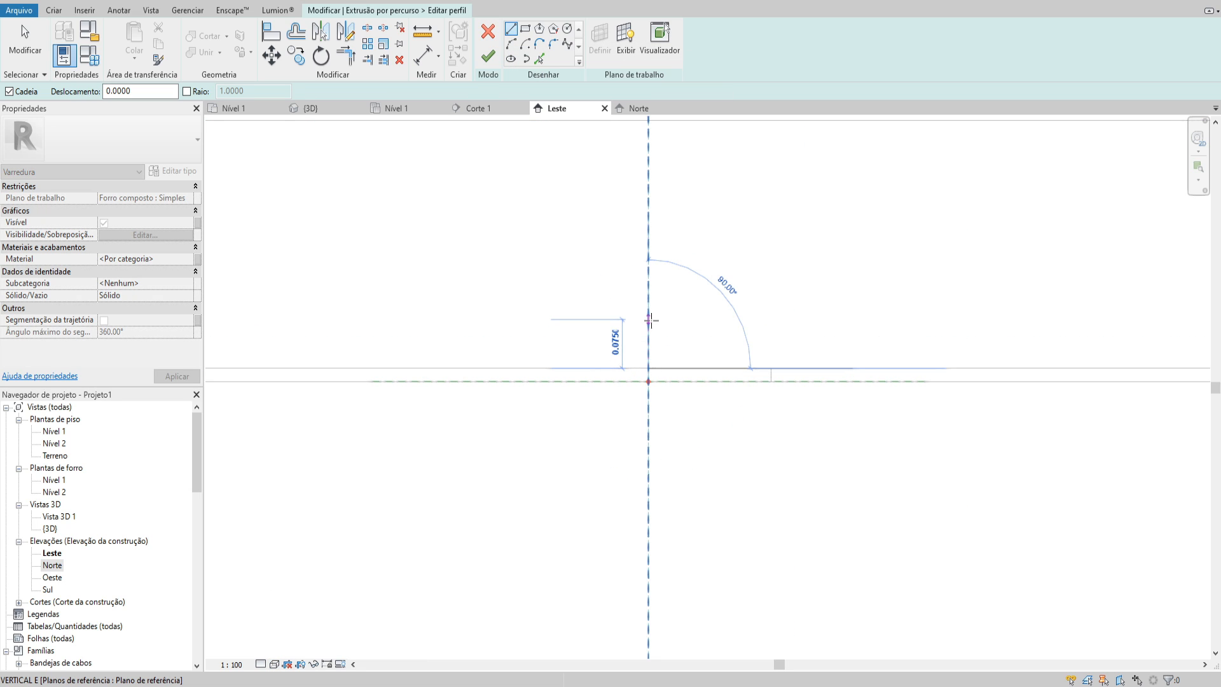
type("0.05")
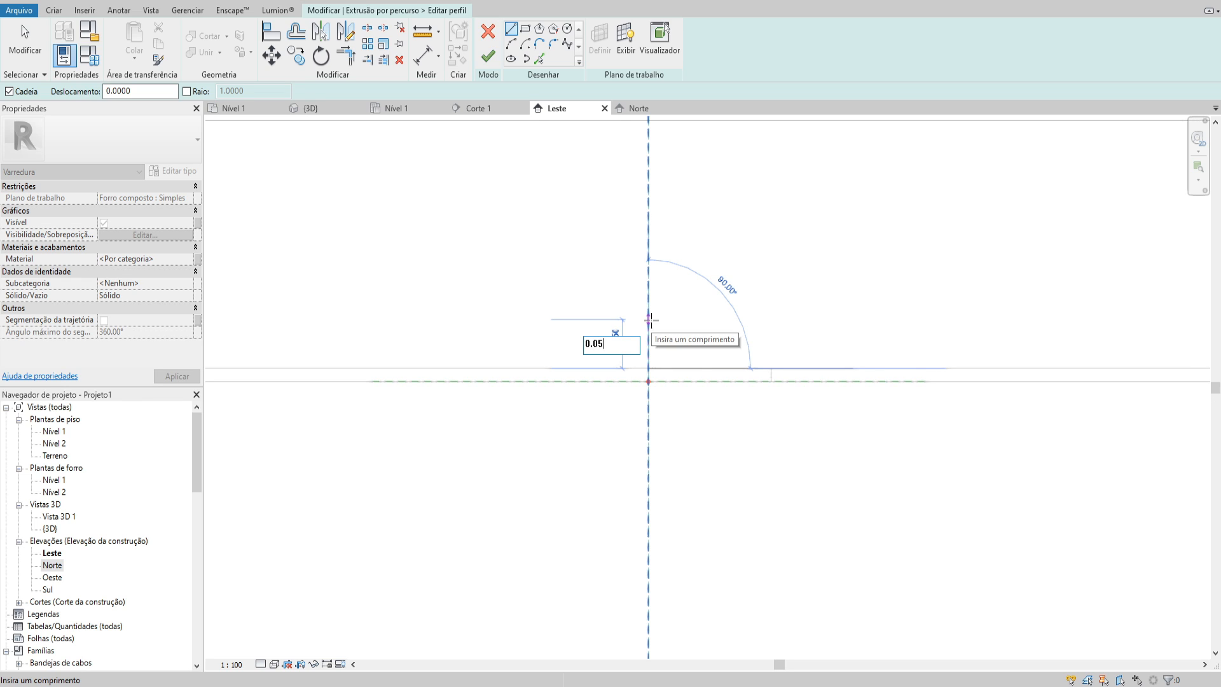
key("Return")
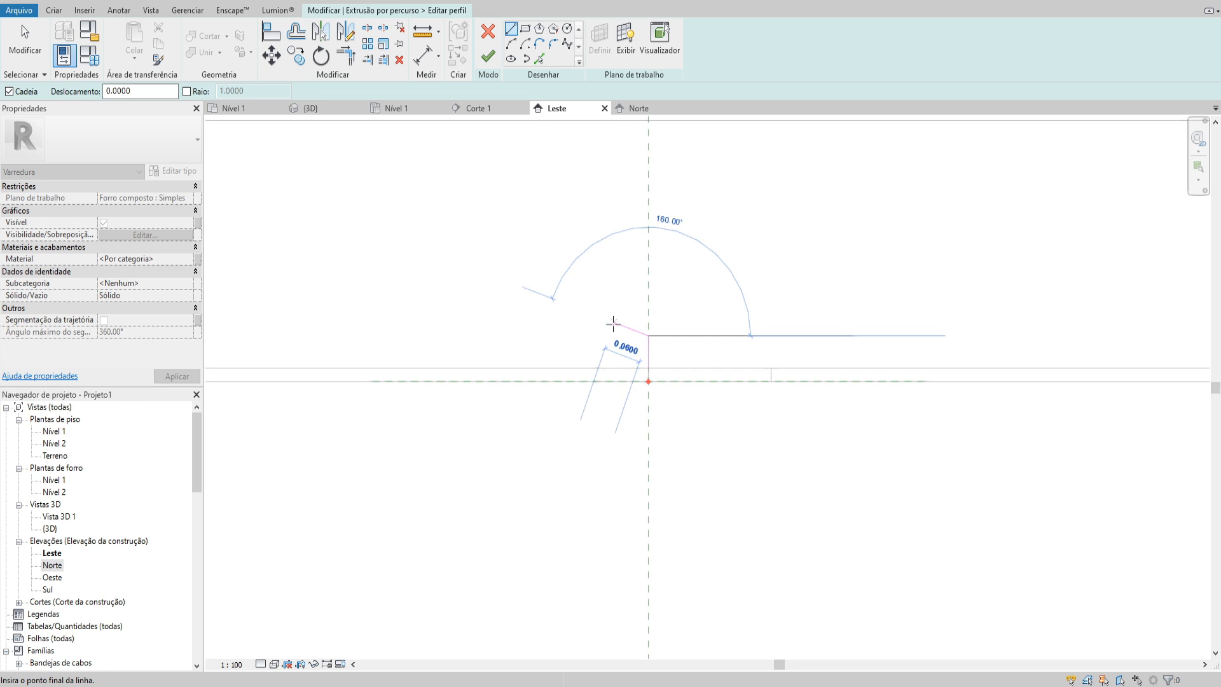
type("0.02")
key("Return")
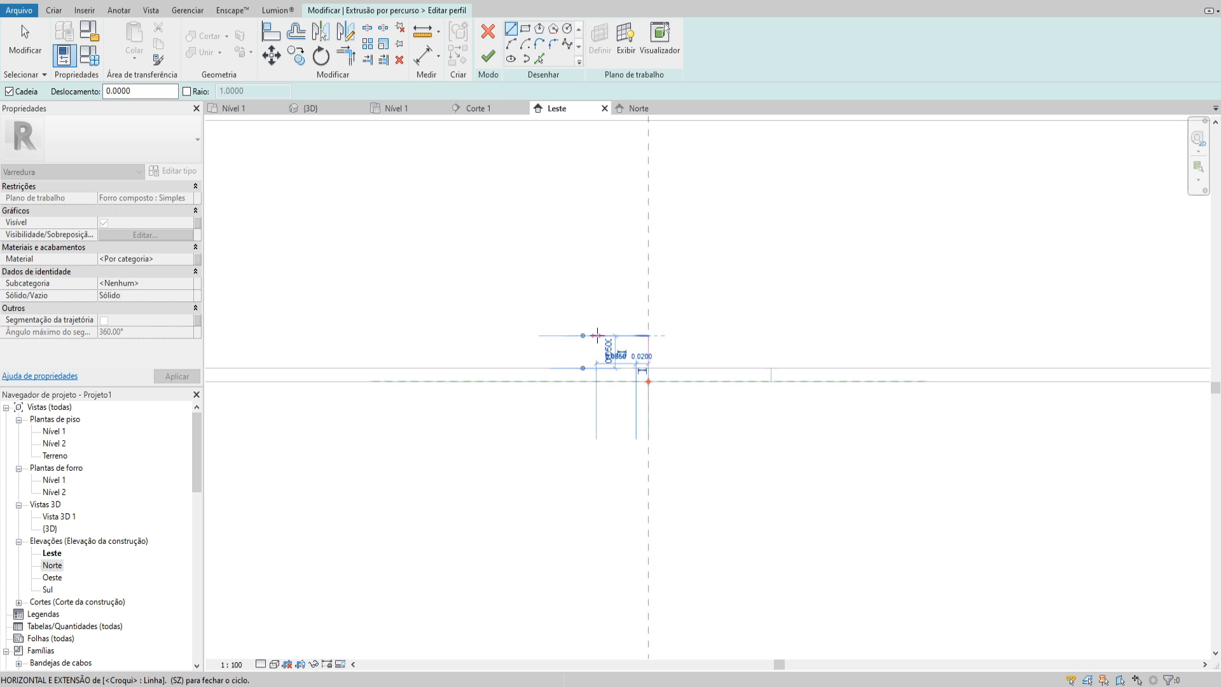
left_click(637, 368)
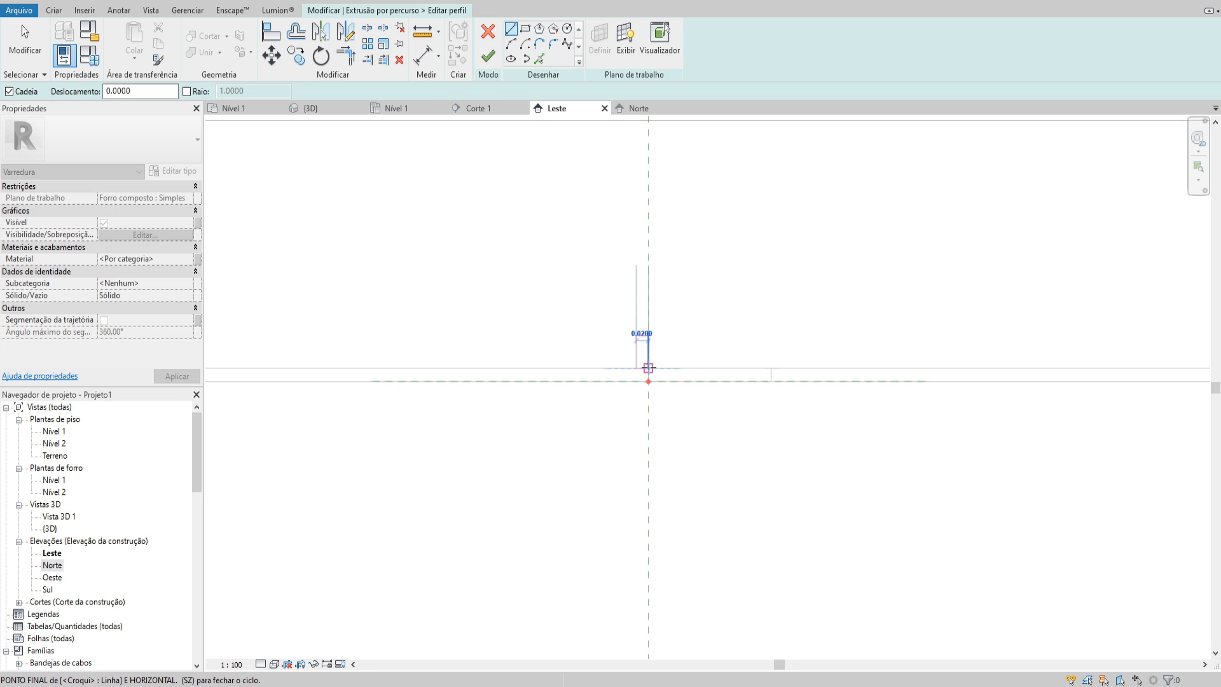
left_click(648, 368)
Draw a helper line 0.15 outward from the small rectangle's upper outer corner and another down to the ceiling's upper line
left_click(636, 336)
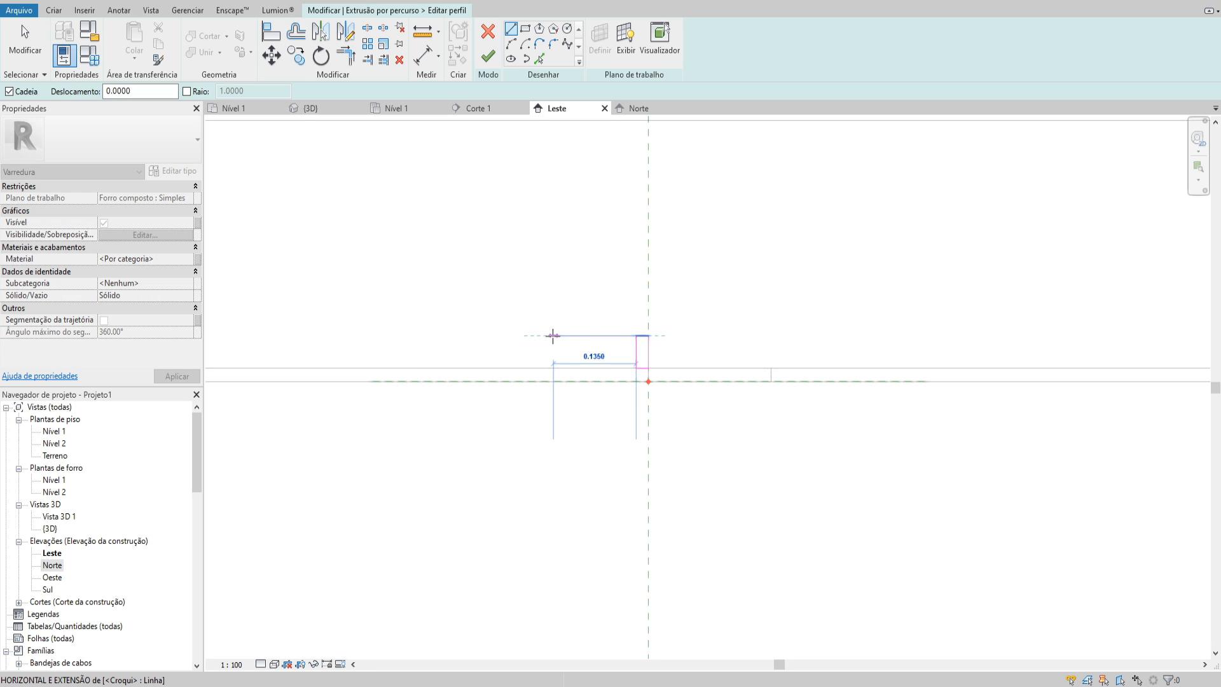
left_click(544, 336)
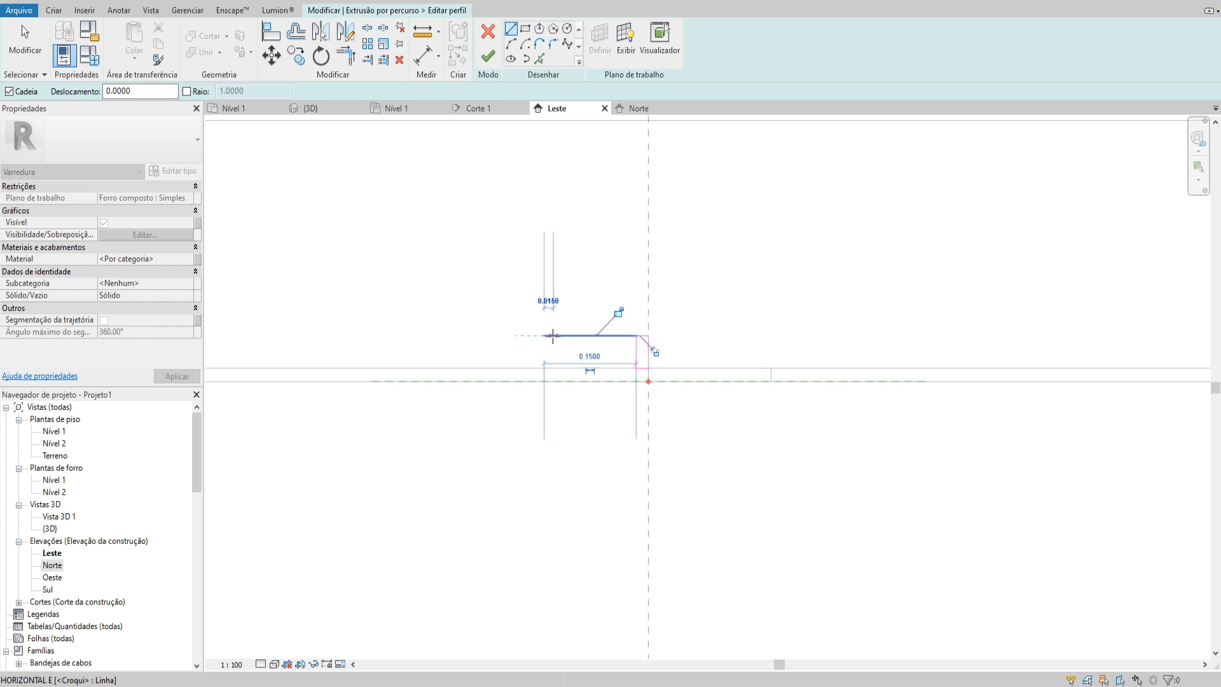
left_click(545, 367)
key("Escape")
key("Escape")
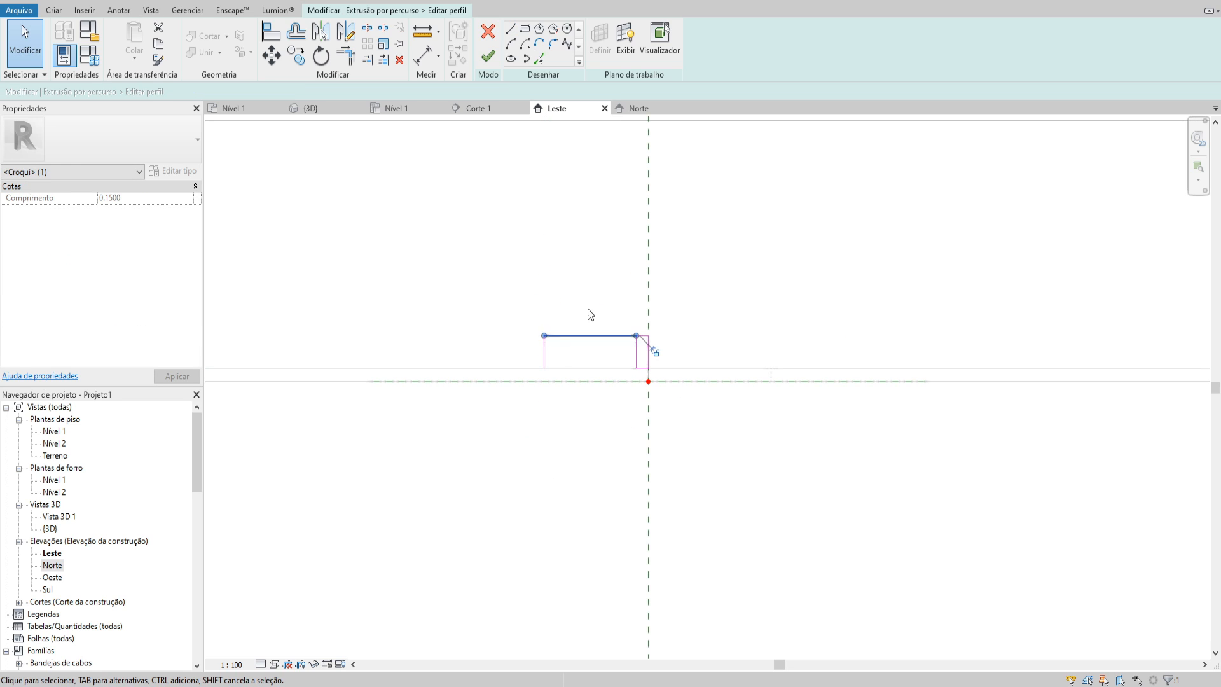
From the helper line's foot, draw a vertical line 0.15 high and a horizontal line about 0.425 long across the slot
left_click(511, 28)
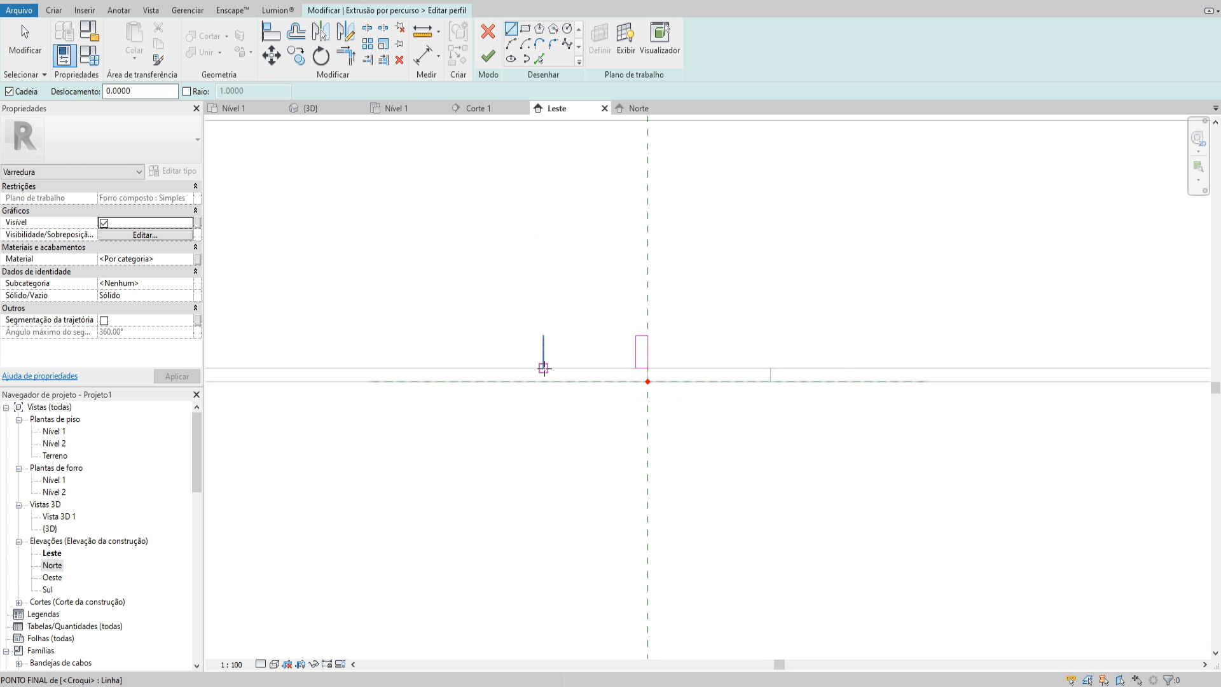
left_click(544, 368)
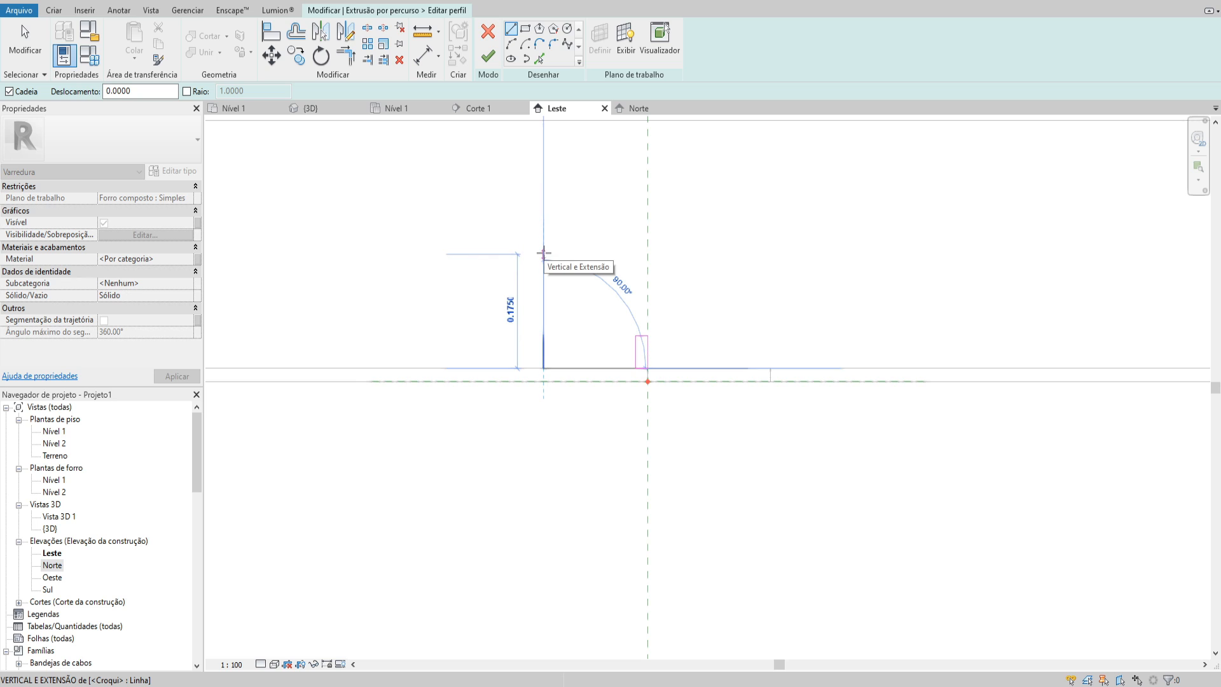
type(".15")
key("Return")
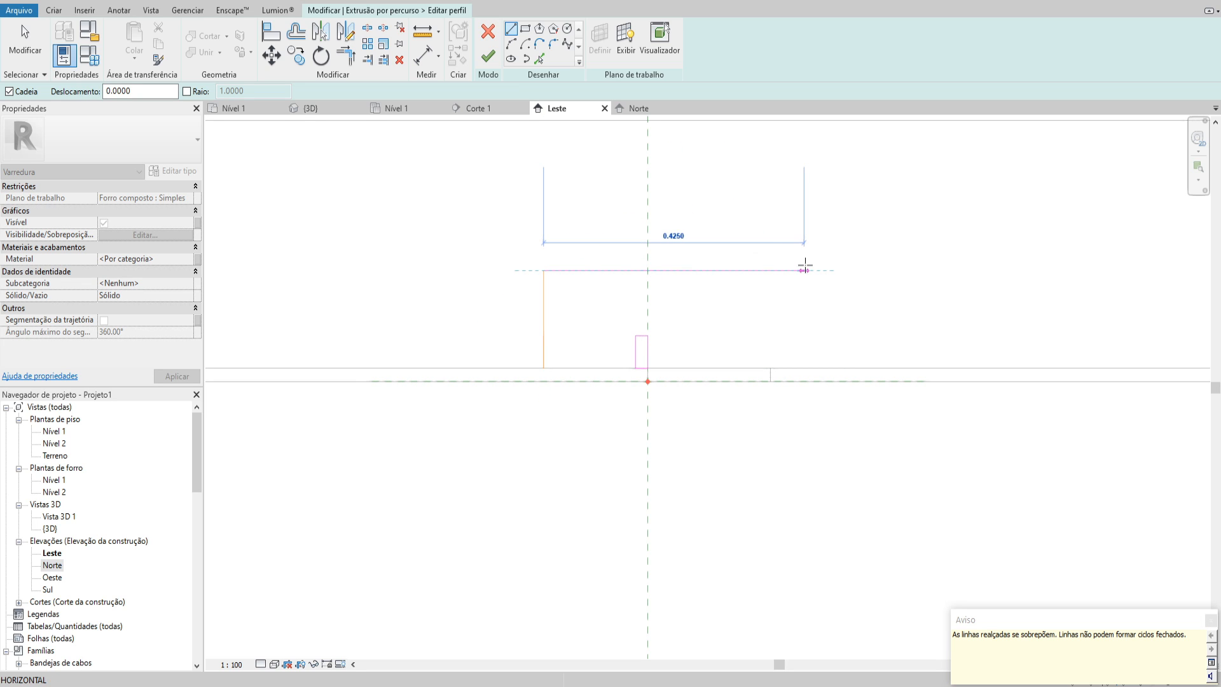
left_click(804, 267)
key("Escape")
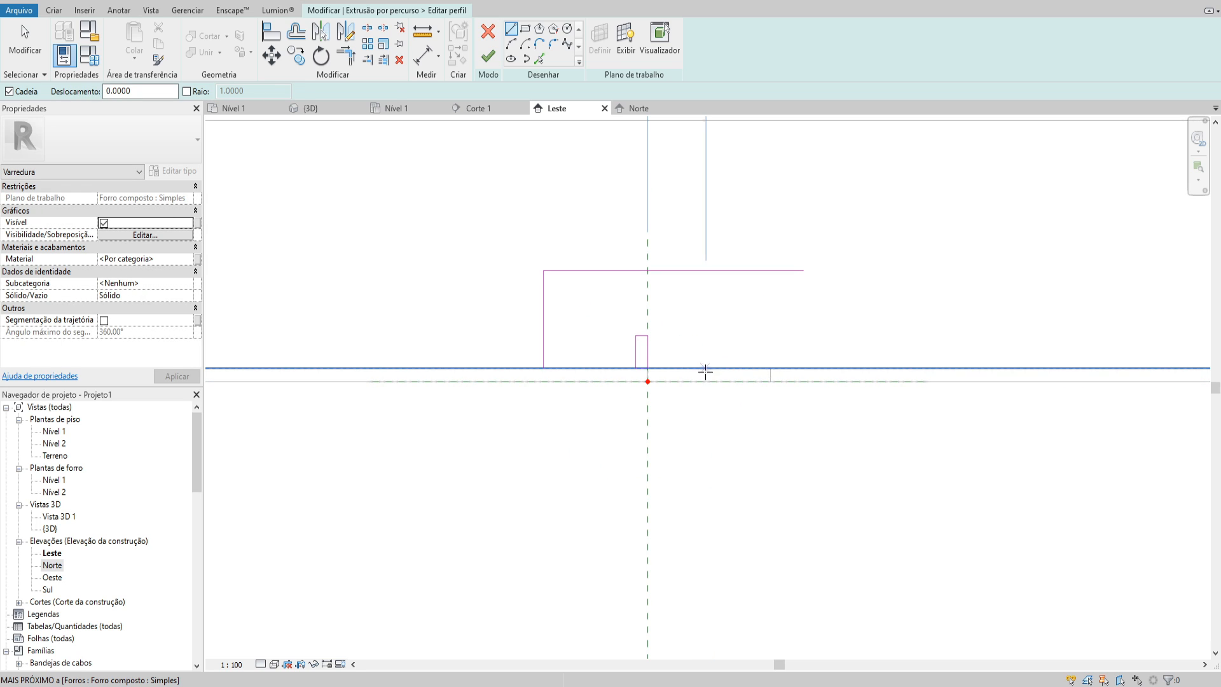
Sketch helper lines across the slot, draw a vertical centre line from their midpoint, and delete the helper lines
left_click(647, 375)
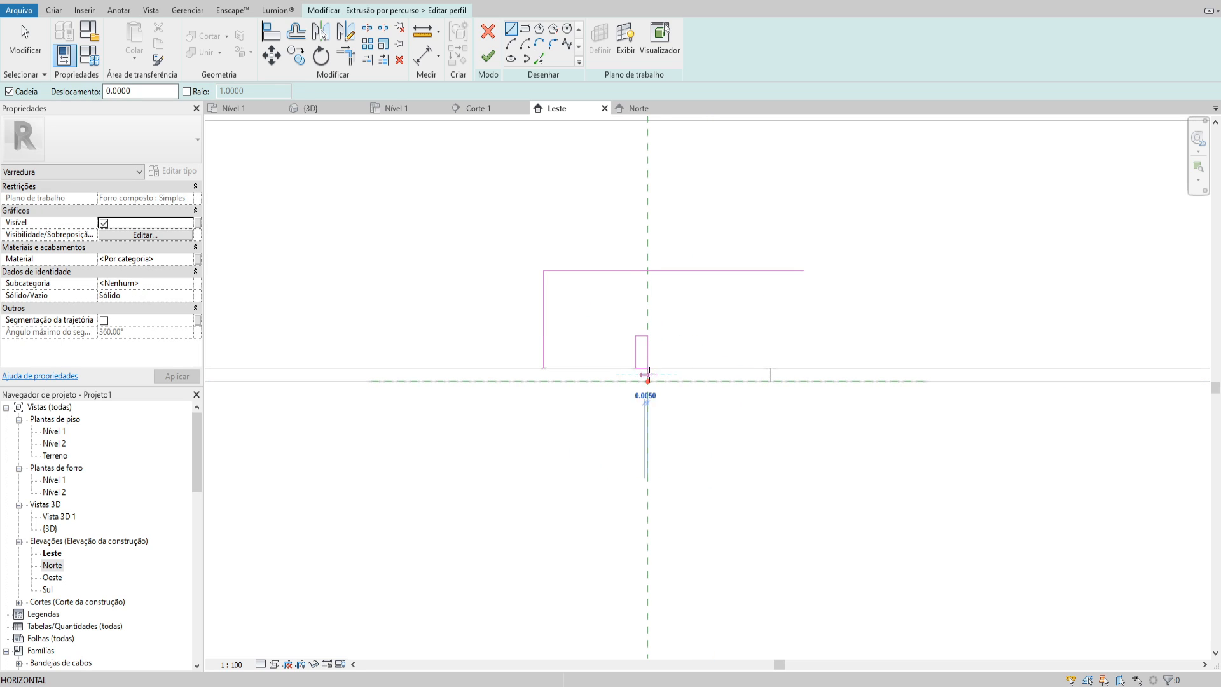
left_click(770, 368)
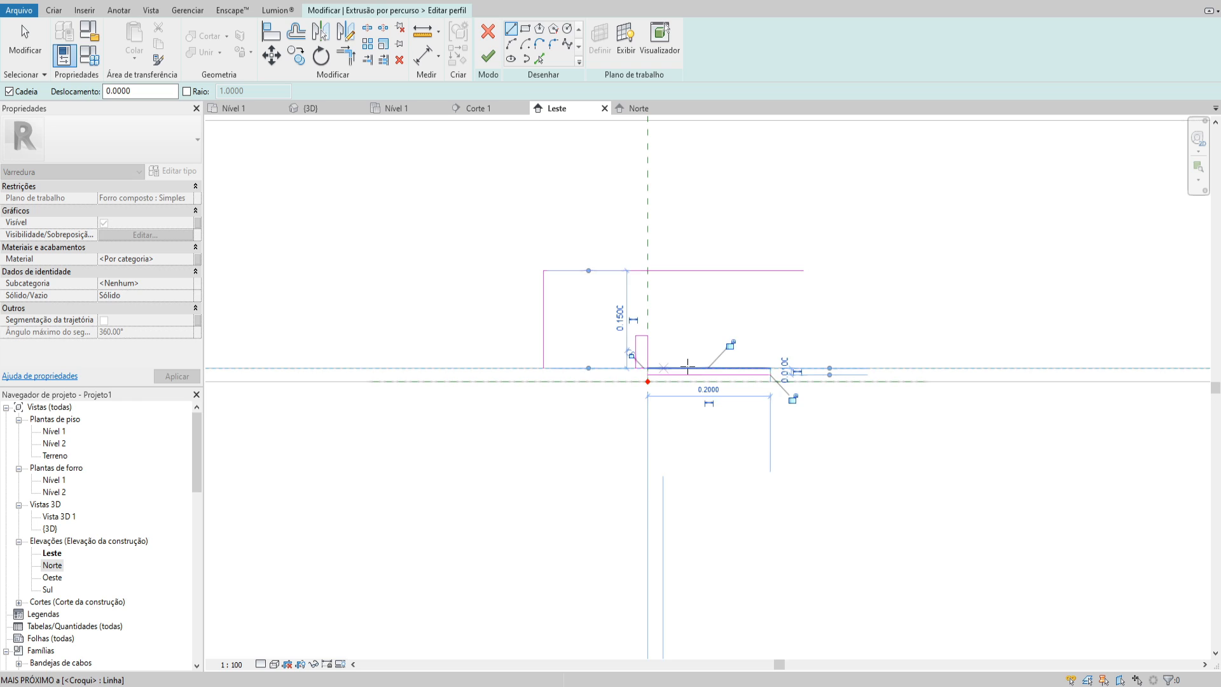
left_click(709, 368)
left_click(708, 414)
key("Escape")
key("Escape")
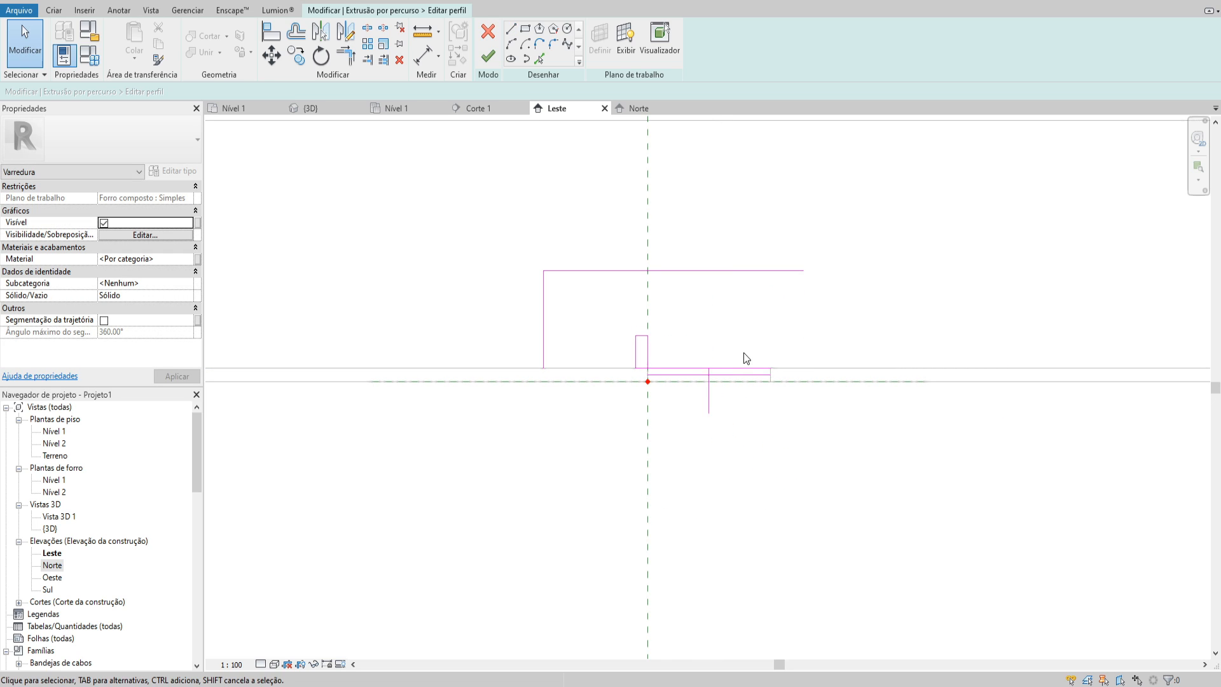
left_click_drag(745, 384, 713, 328)
key("Delete")
middle_click_drag(713, 351, 724, 370)
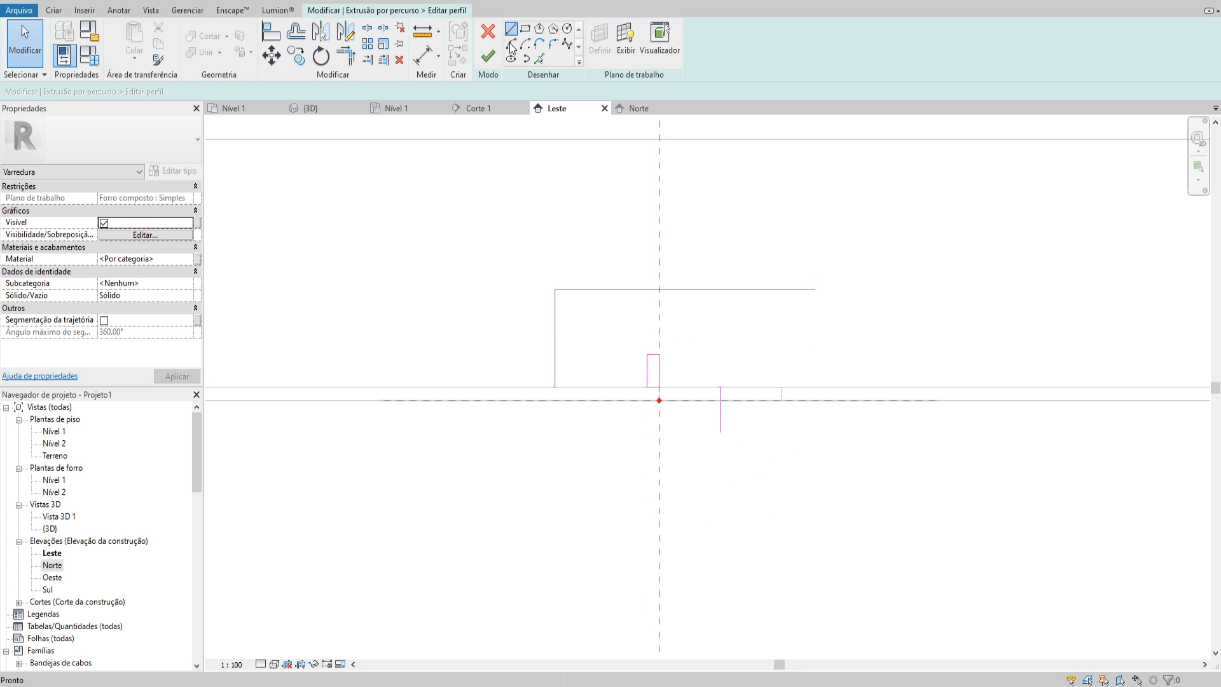
Copy the tall vertical line 0.02 outward and the long horizontal line 0.02 upward
left_click(510, 29)
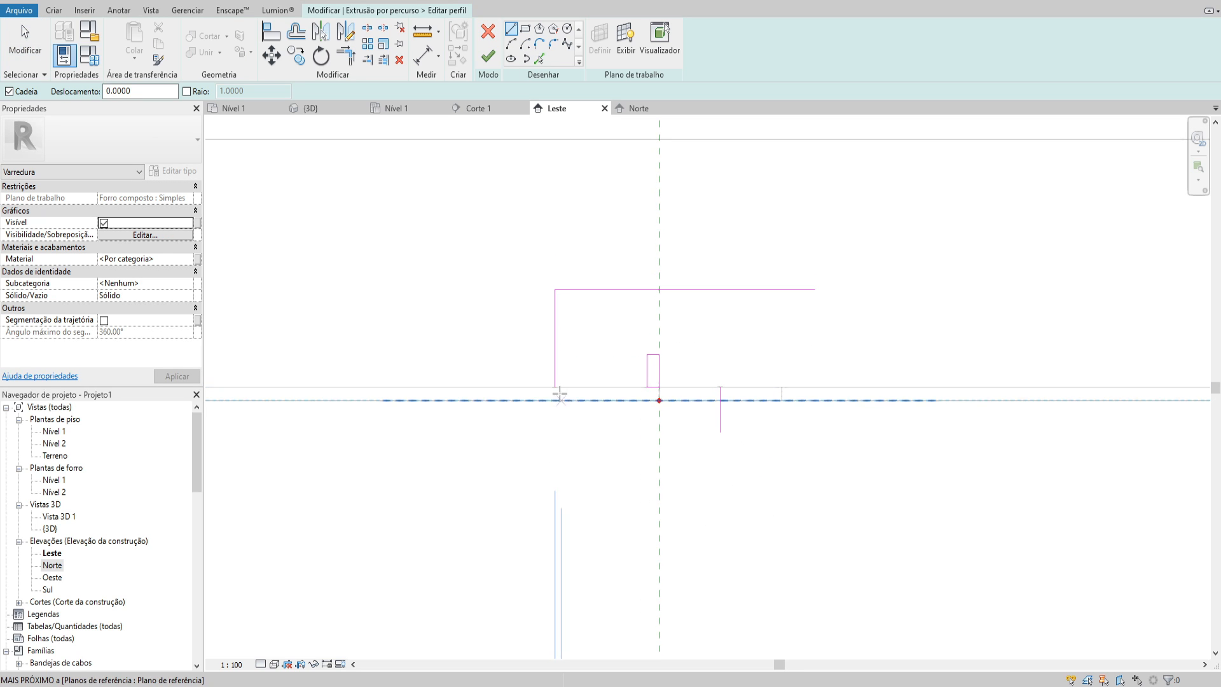
key("Escape")
key("Escape")
left_click(555, 330)
key("c")
key("o")
left_click(556, 331)
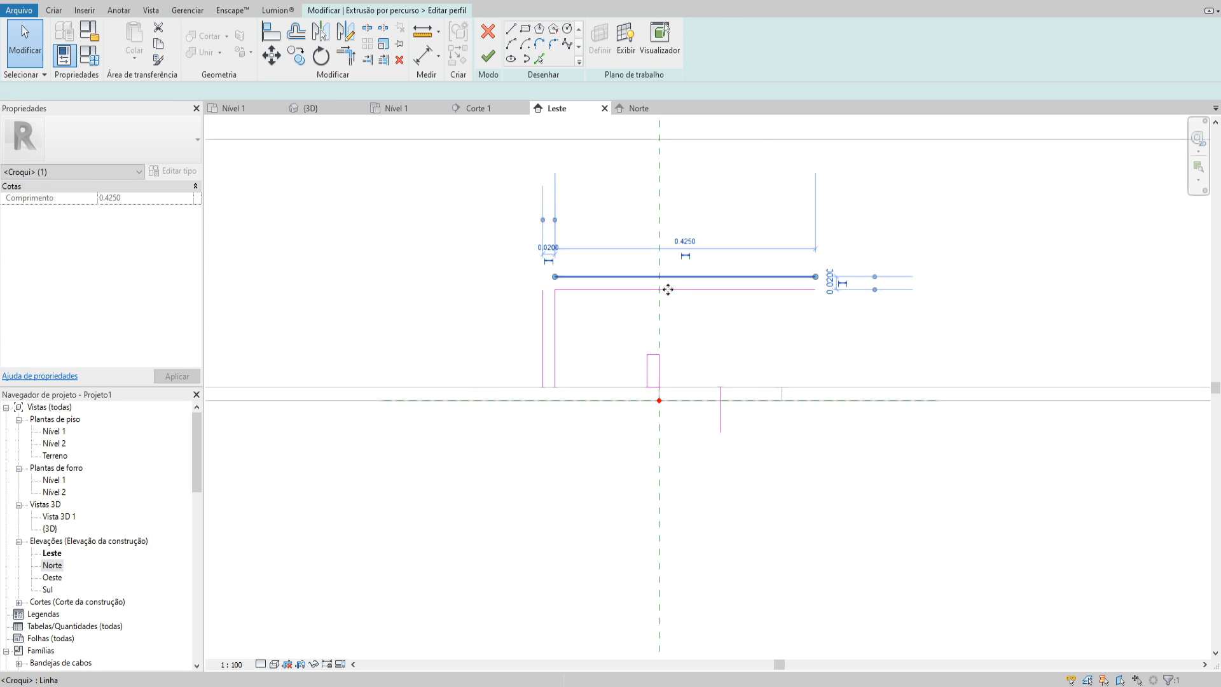
key("Escape")
Trim and extend the profile lines into corners, ending both horizontal lines at the slot's centre line
key("a")
key("l")
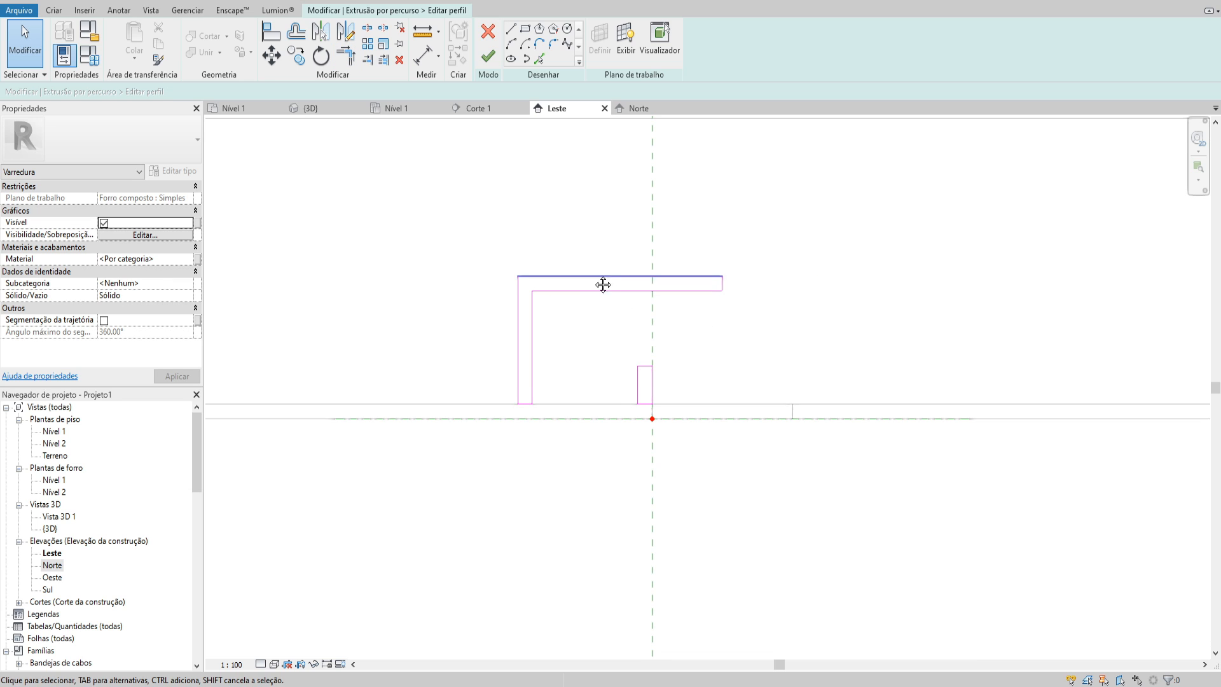
middle_click_drag(602, 285, 595, 286)
Mirror the L-shaped half of the outer profile about the slot's centre and delete the leftover centre line
left_click_drag(744, 220, 409, 322)
left_click_drag(463, 242, 570, 461)
left_click_drag(555, 328, 455, 204, "ctrl")
key("m")
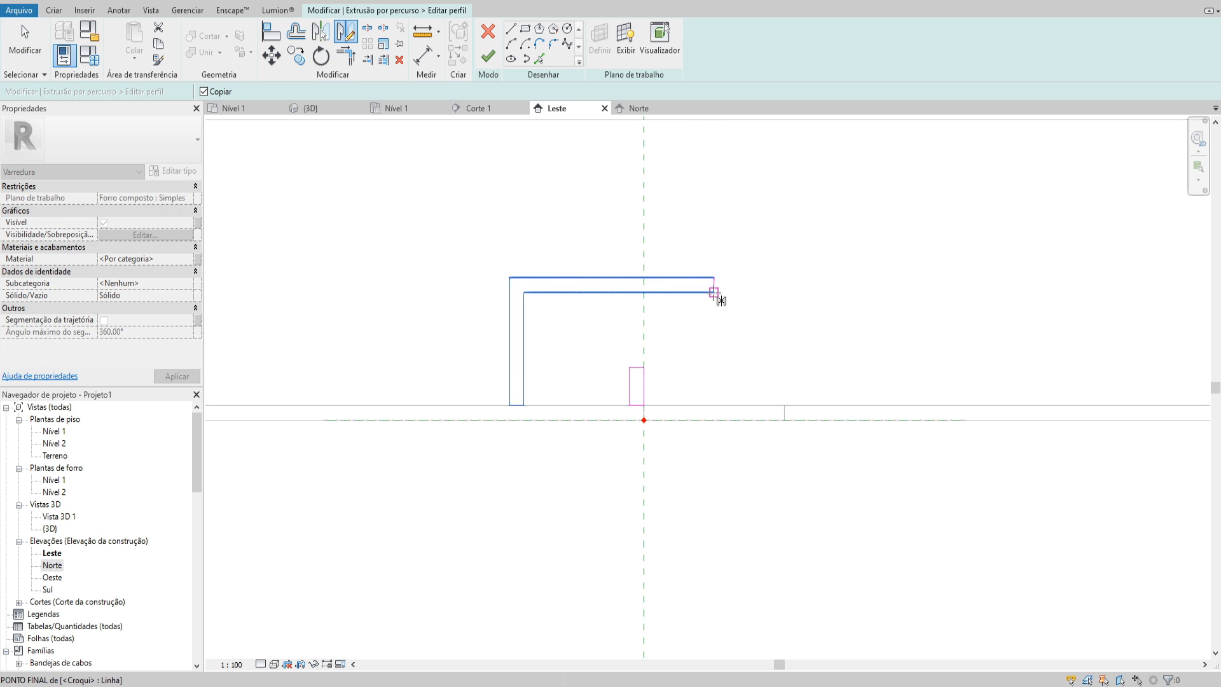
left_click(713, 292)
left_click(714, 316)
left_click_drag(700, 239, 734, 330)
key("Delete")
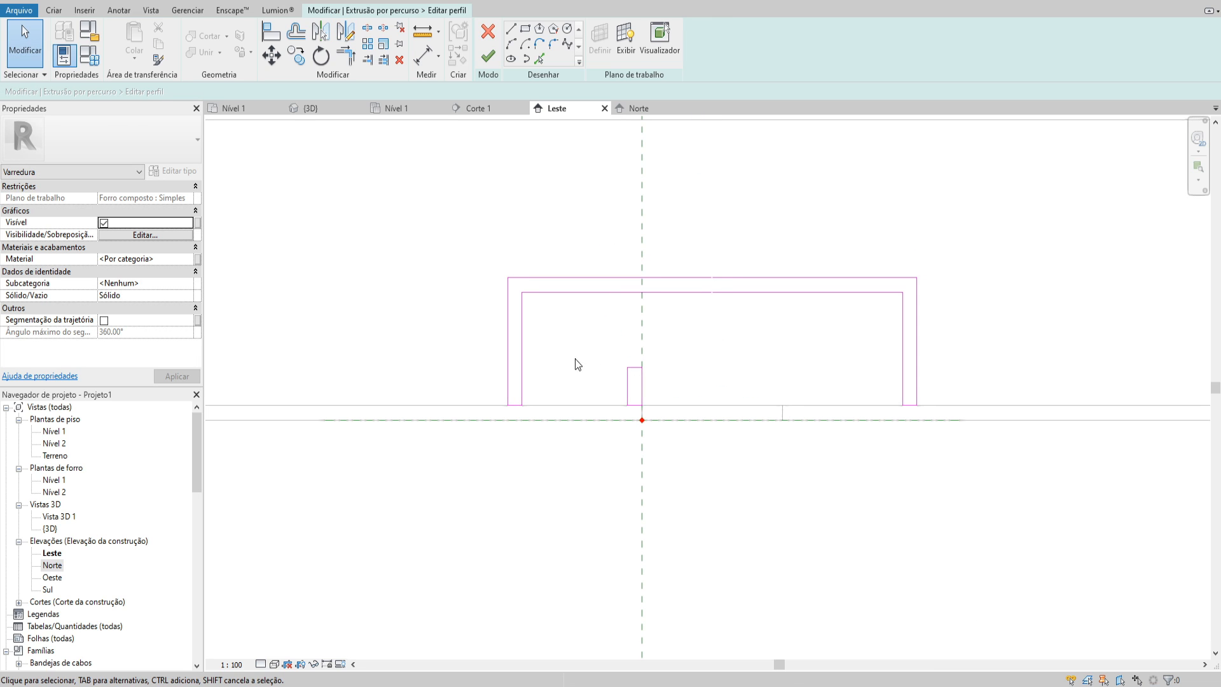
Mirror the small upright rectangle to the slot's other side about the centre of the outer profile
left_click_drag(590, 346, 663, 421)
key("m")
left_click(714, 292)
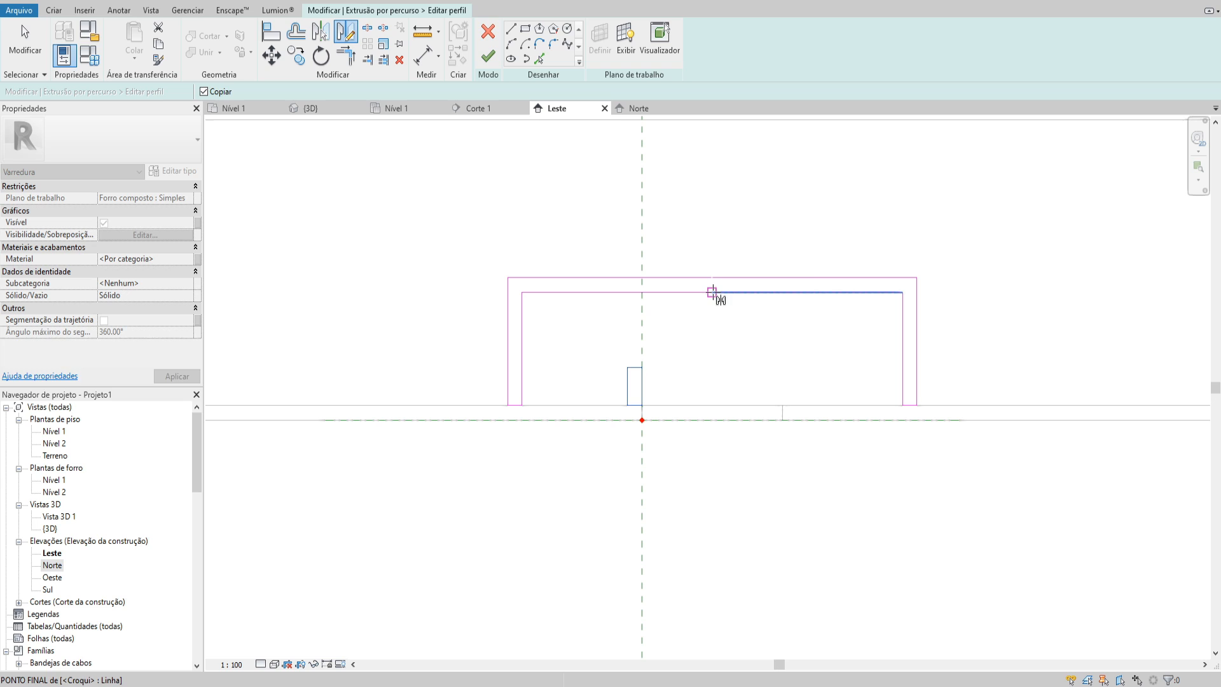
left_click(712, 320)
Select all profile lines to check them and try to finish the profile sketch
scroll(691, 328, "down", 4)
mouse_move(510, 237)
left_mouse_down()
mouse_move(917, 467)
mouse_move(1014, 497)
left_mouse_up()
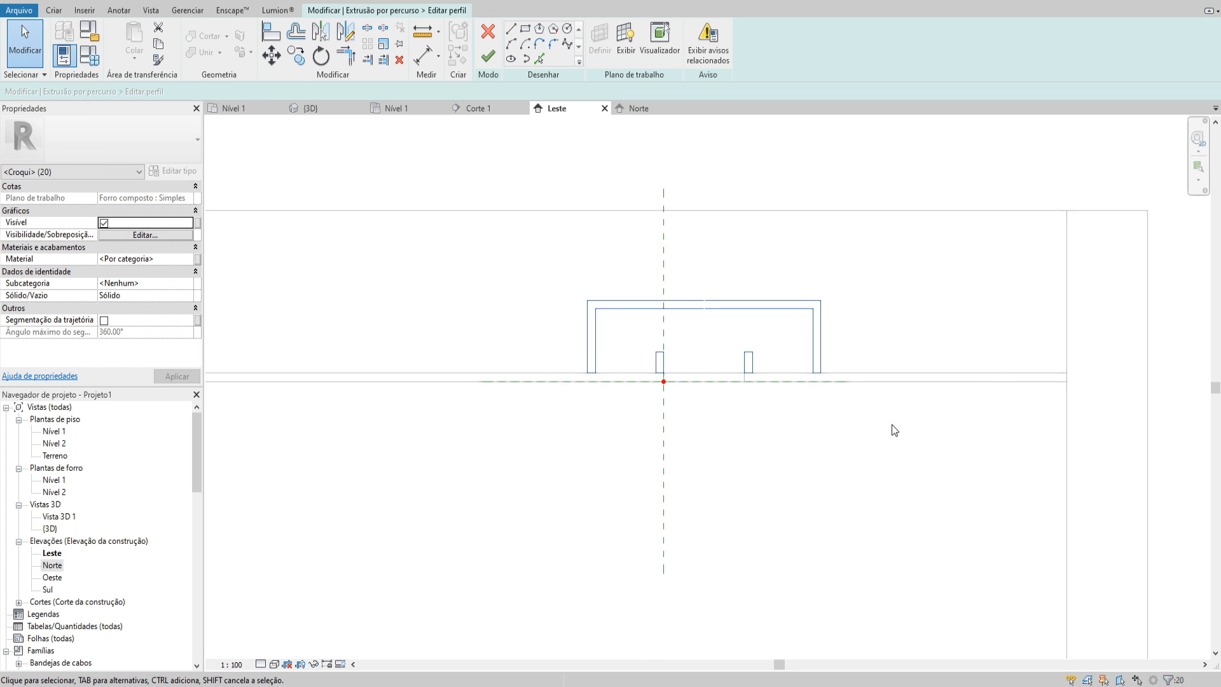
middle_click_drag(816, 390, 823, 395)
scroll(699, 352, "up", 3)
left_click(697, 353)
mouse_move(463, 217)
left_mouse_down()
mouse_move(529, 265)
mouse_move(1043, 511)
left_mouse_up()
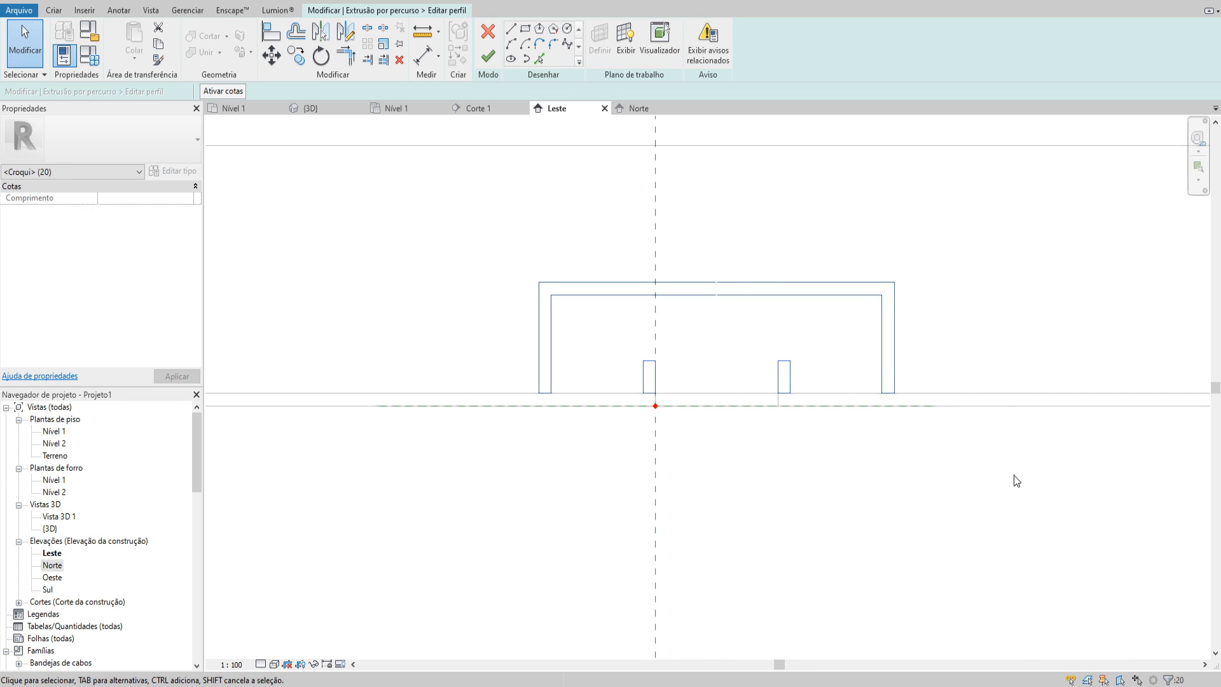
middle_click_drag(644, 278, 628, 285)
left_click(489, 56)
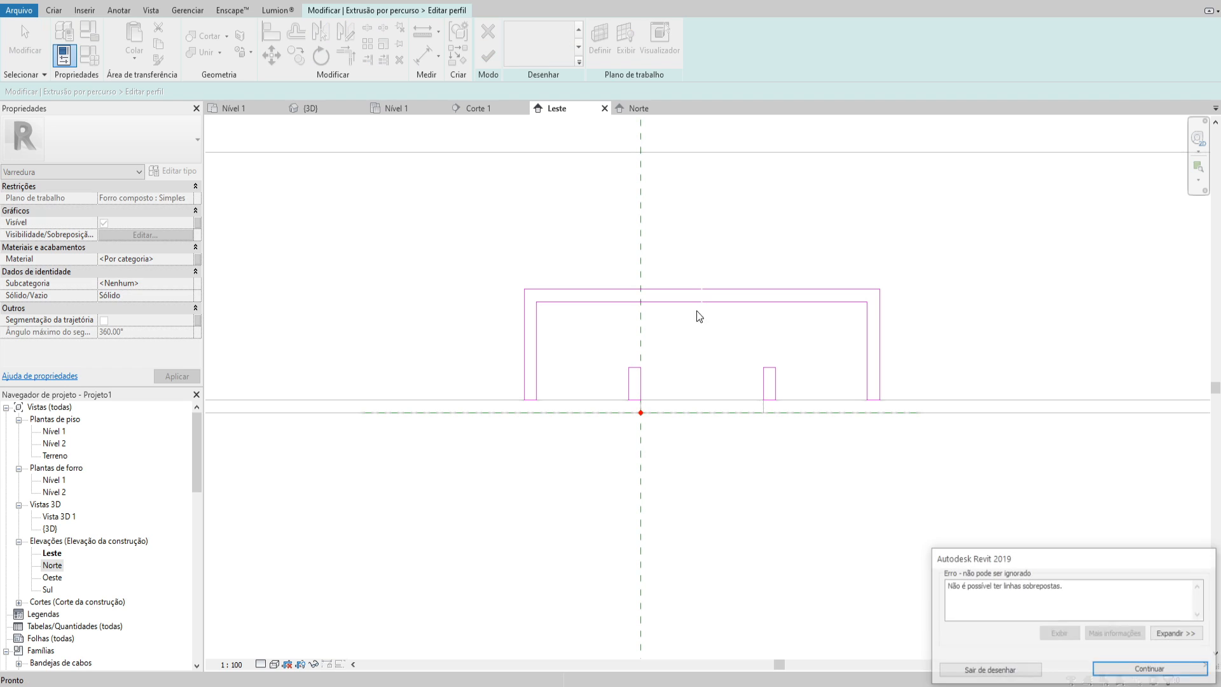
key("Escape")
scroll(634, 413, "up", 2)
left_click(490, 58)
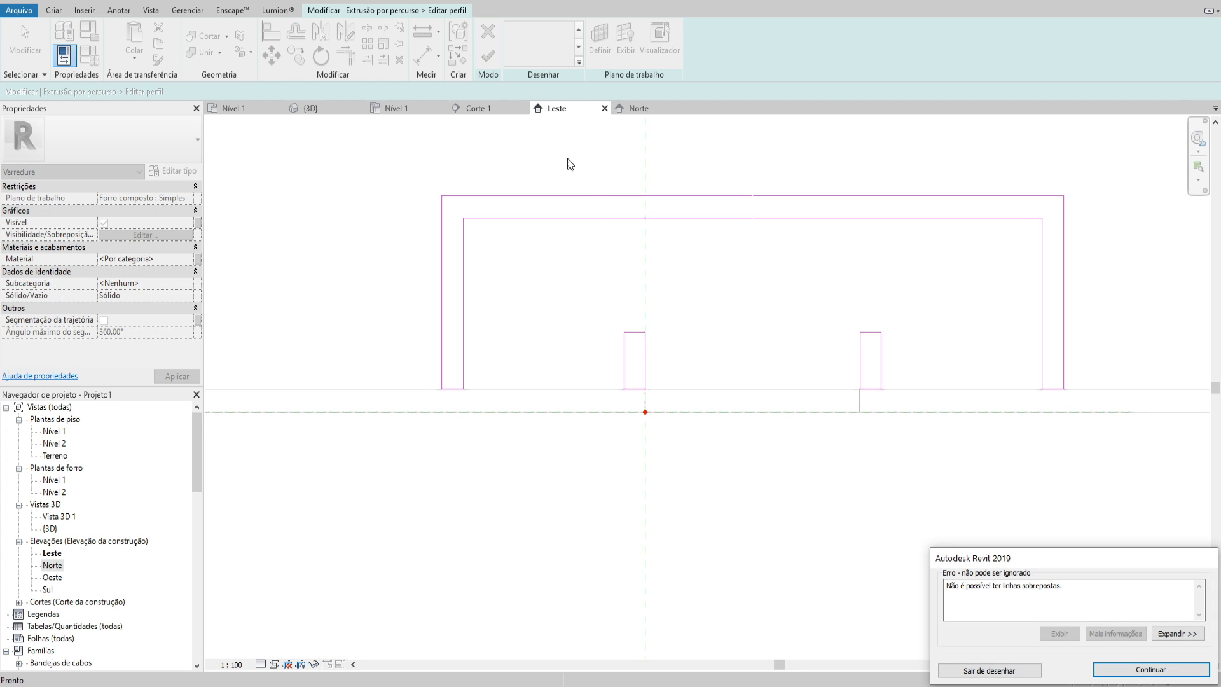
key("Escape")
Delete the short overlapping lines on the inner faces of both outer legs and check the outer profile's line chain
scroll(646, 361, "up", 3)
scroll(697, 254, "up", 2)
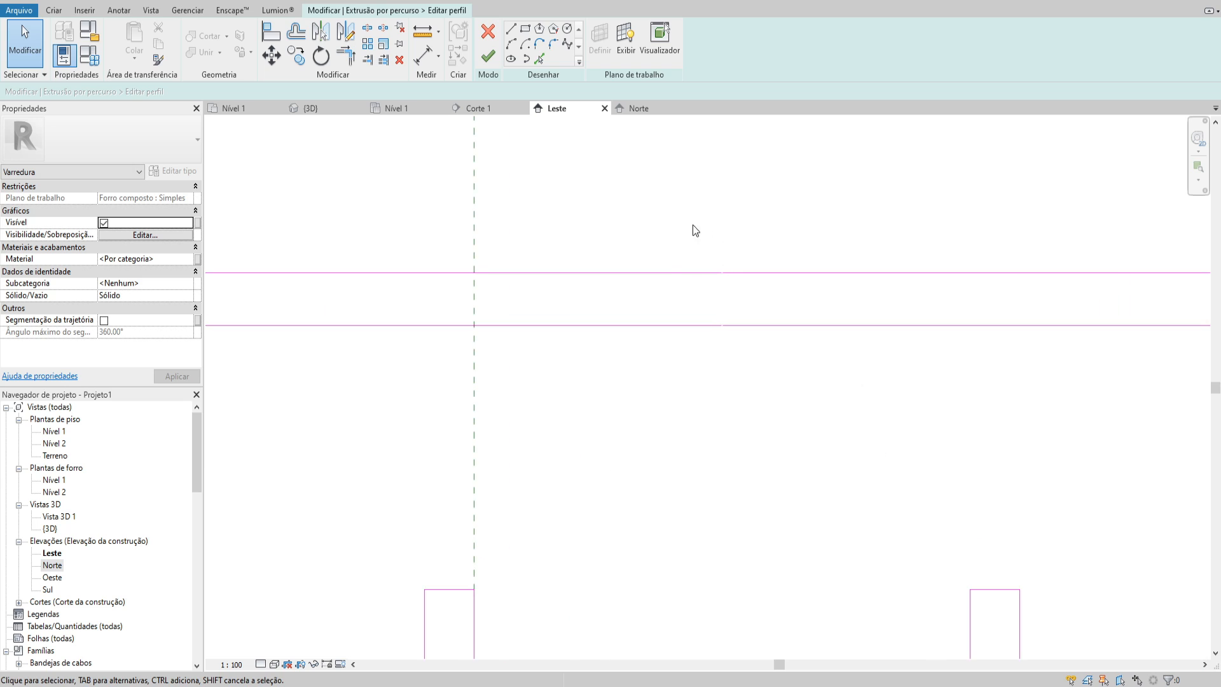
scroll(668, 254, "down", 4)
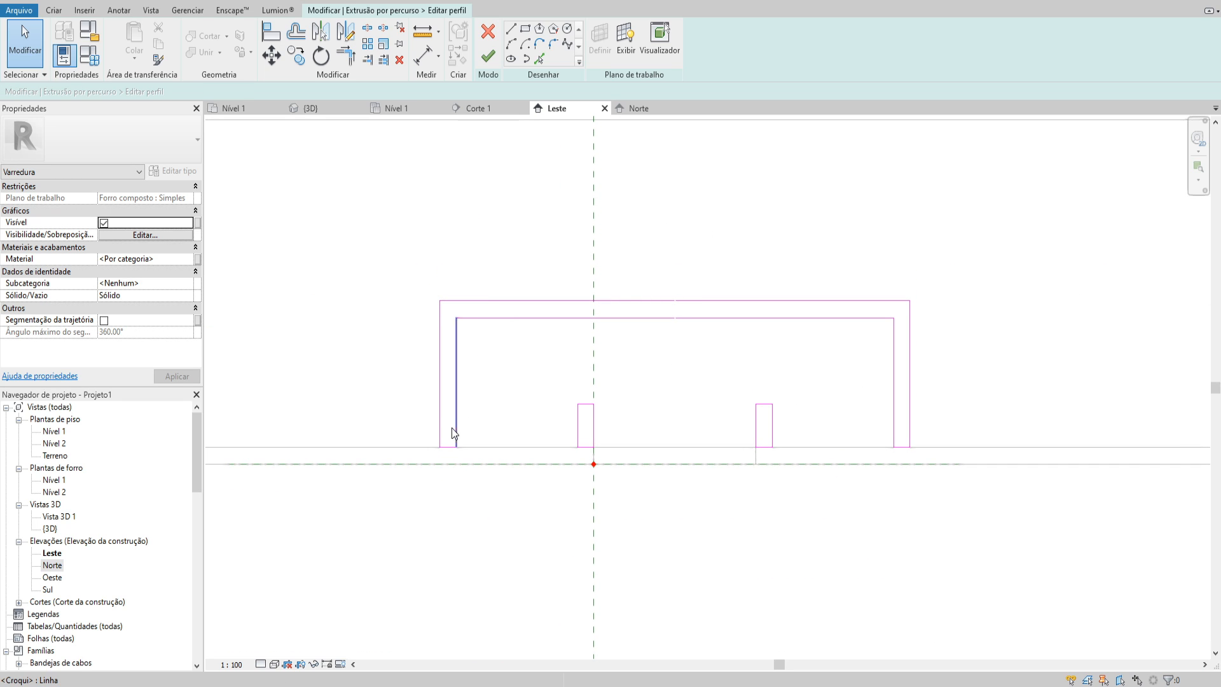
left_click_drag(481, 504, 480, 505)
key("ctrl+z")
left_click_drag(445, 354, 474, 465)
key("Delete")
left_click_drag(870, 354, 903, 471)
key("Delete")
key("Tab")
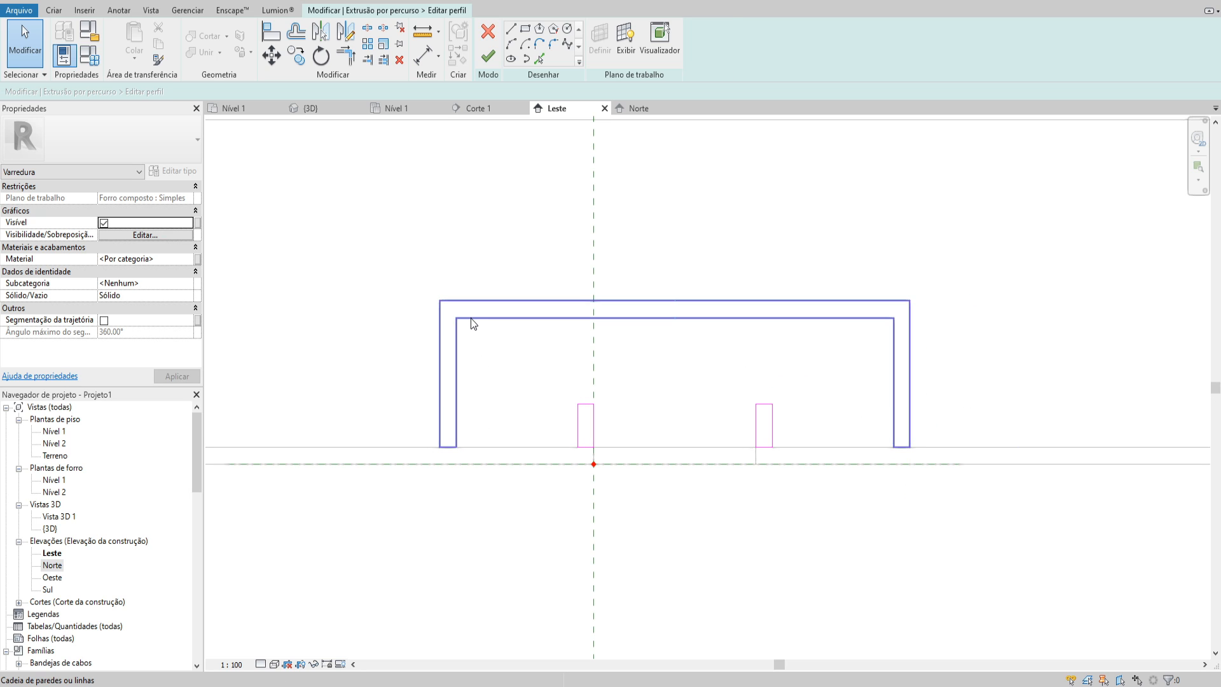
Finish the profile sketch, the sweep and the in-place ceiling model
middle_click_drag(481, 388, 504, 402)
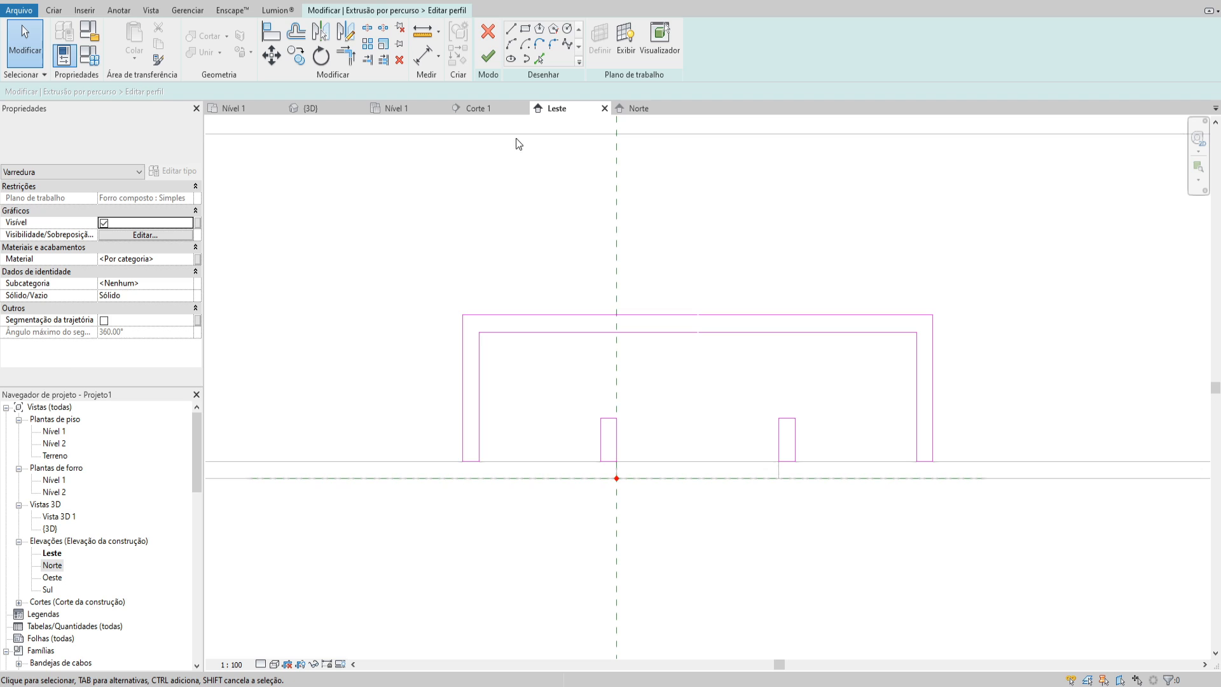
left_click(488, 56)
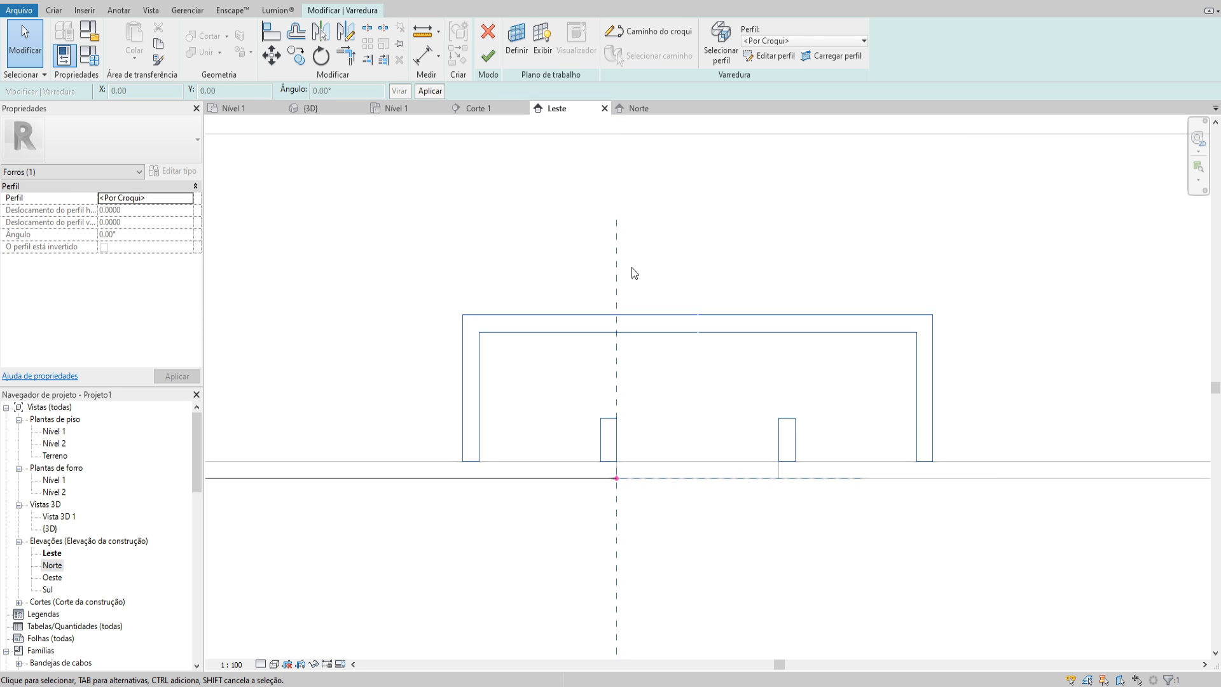
left_click(487, 56)
left_click(786, 39)
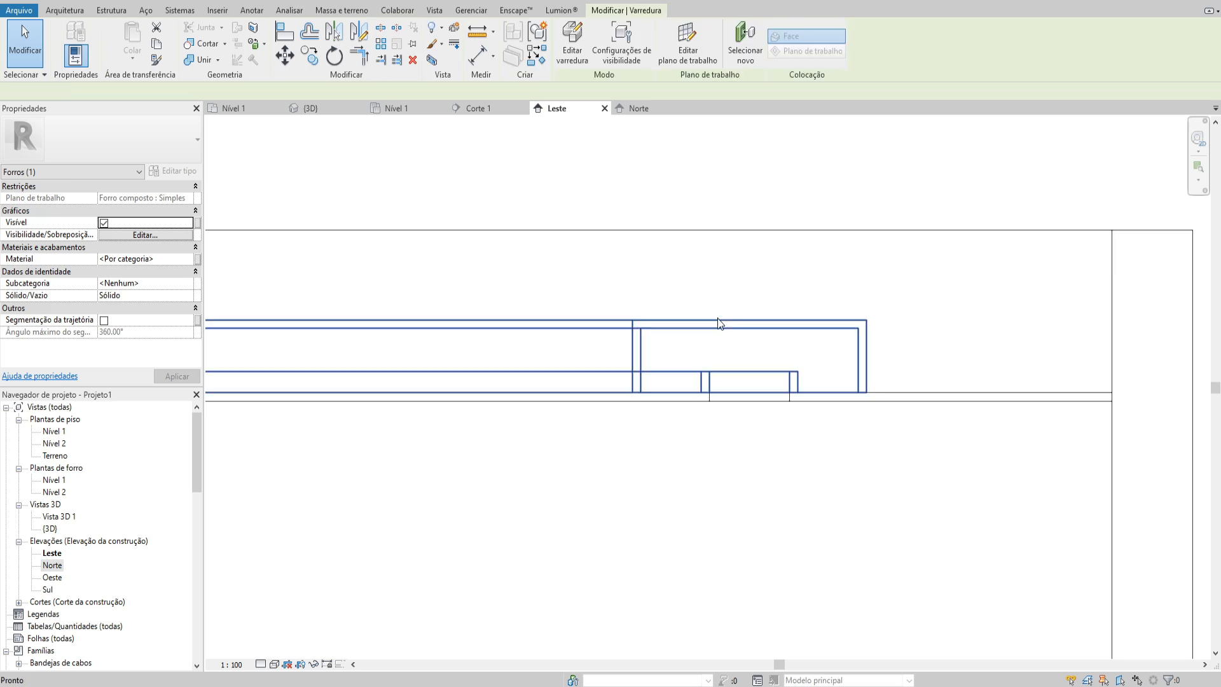
Inspect the swept ceiling frame in the {3D} view and open the Vista 3D 1 perspective
key("ctrl+Tab")
left_click(807, 254)
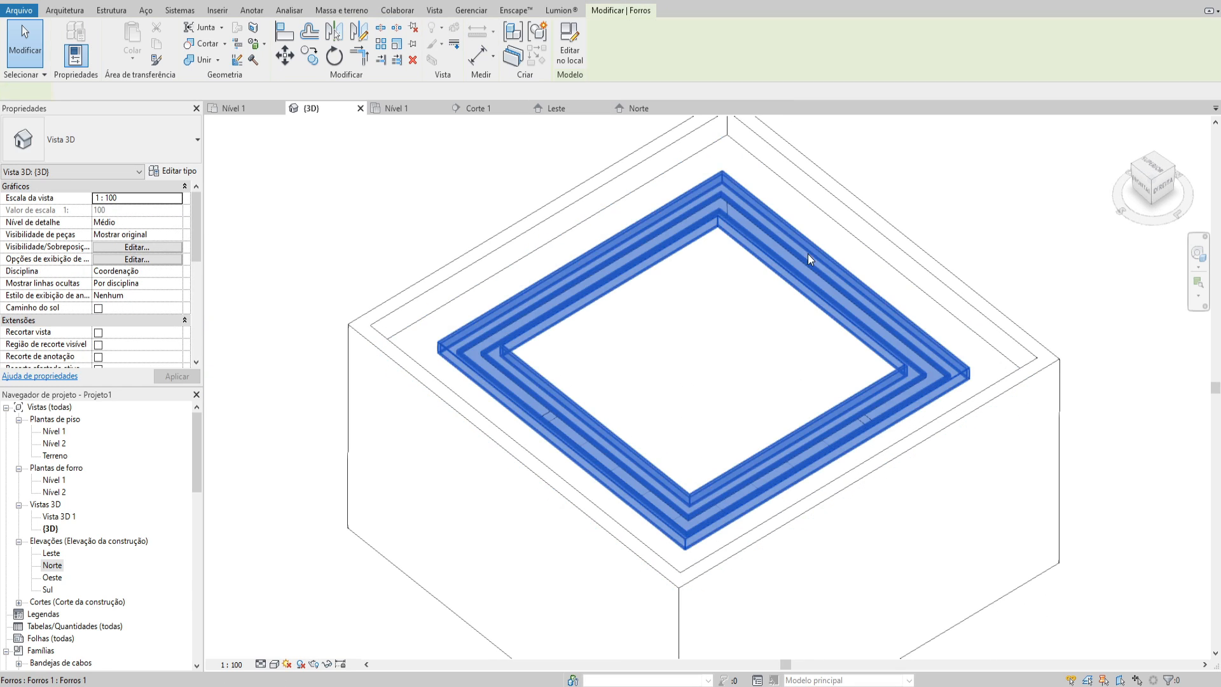
middle_click_drag(807, 254, 983, 299, "shift")
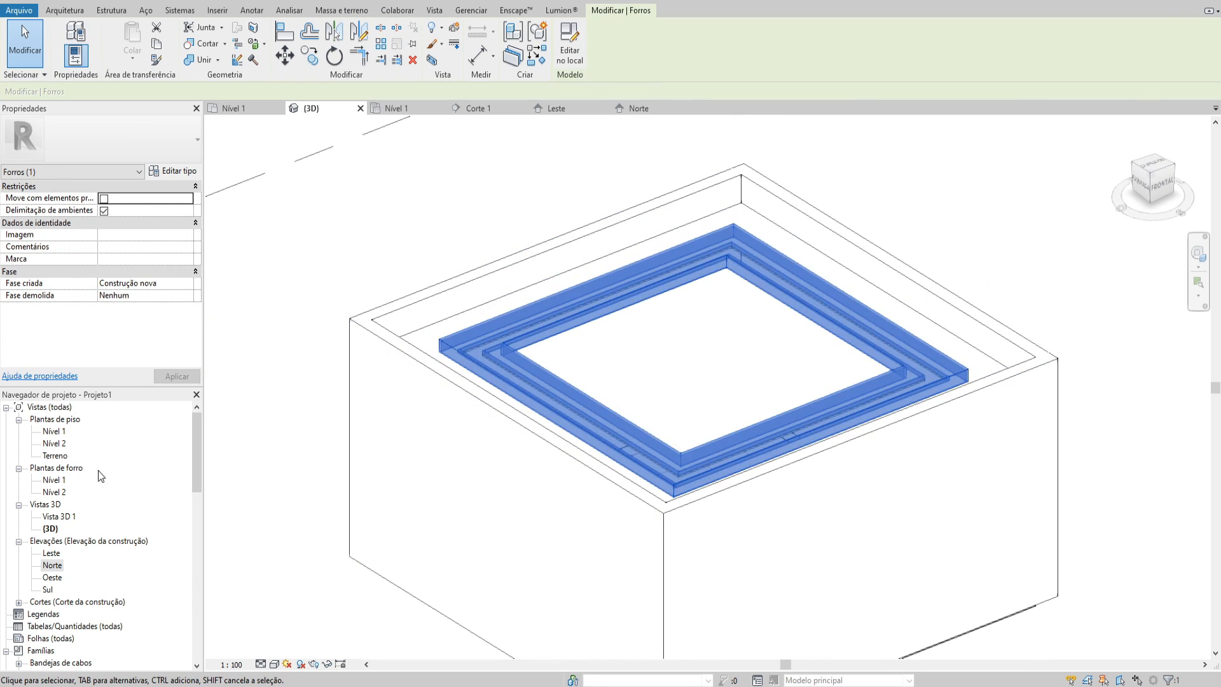
key("Escape")
left_click(58, 517)
double_click(59, 516)
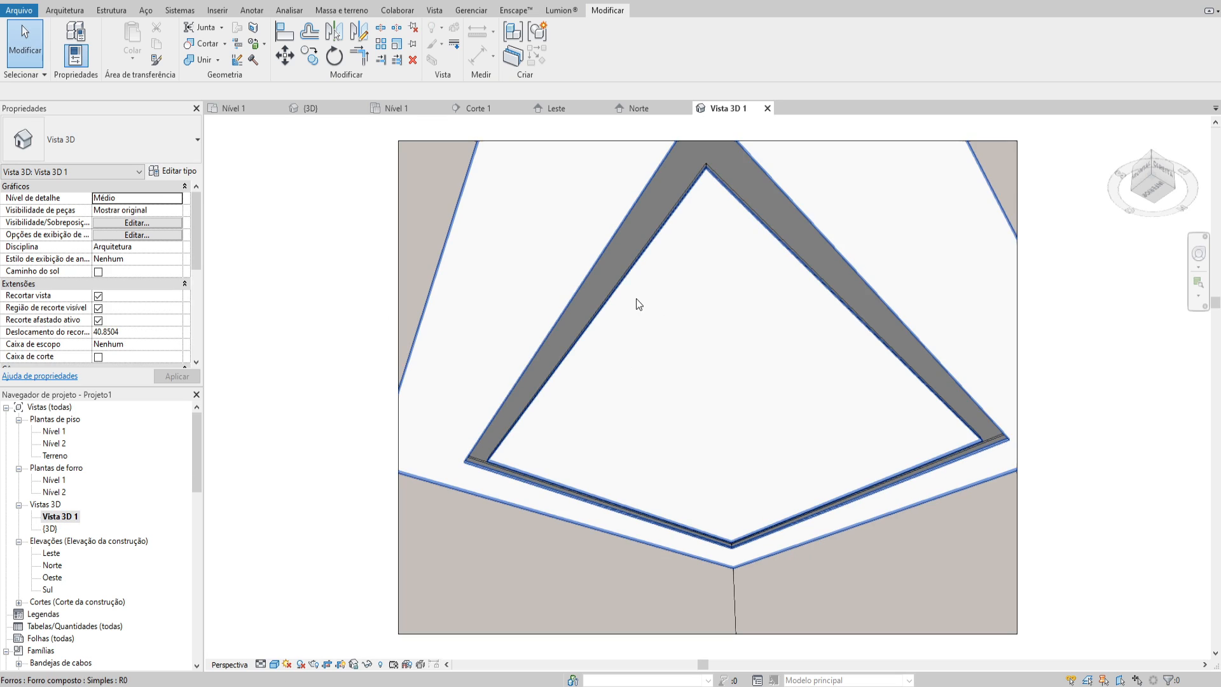
Check the swept frame's corner in Vista 3D 1 and open the in-place ceiling frame for editing
scroll(983, 460, "up", 8)
left_click(975, 345)
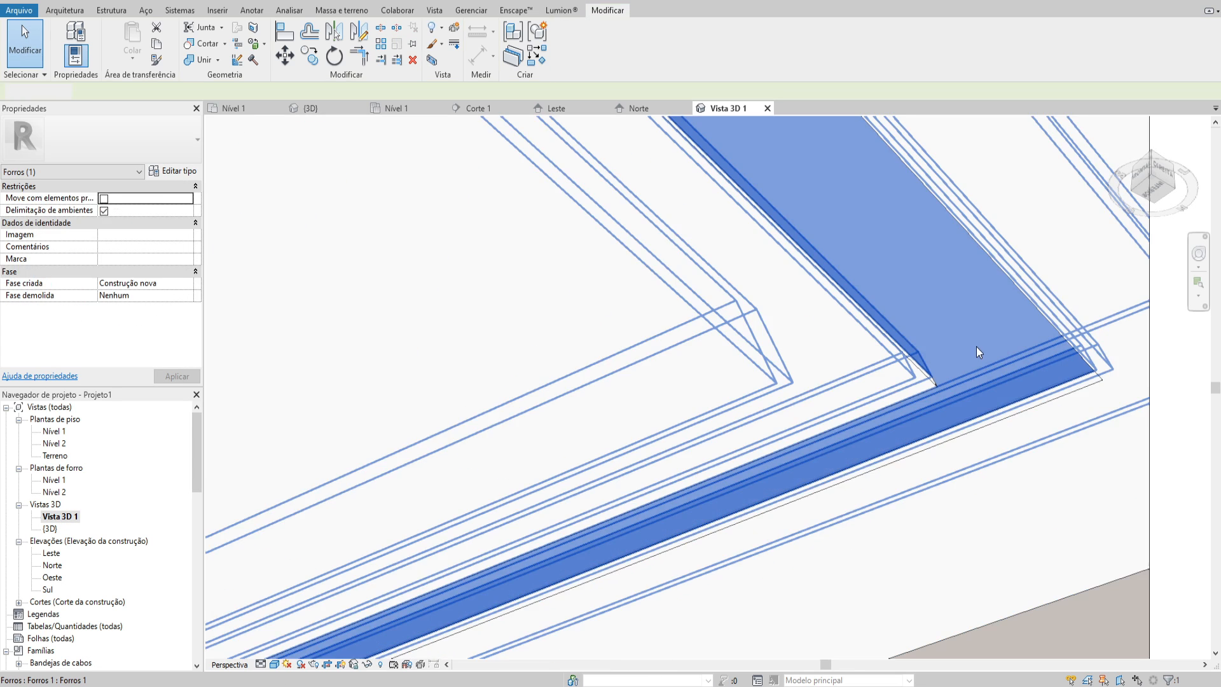
key("Escape")
scroll(954, 347, "down", 7)
middle_click_drag(740, 297, 744, 356)
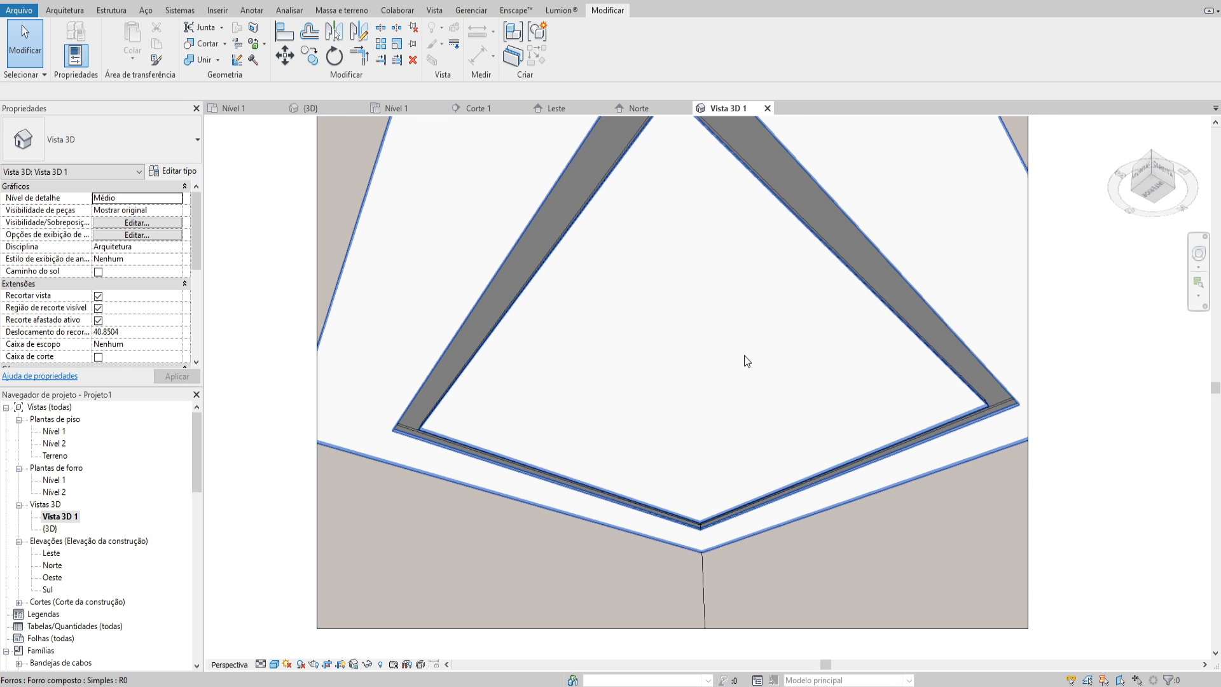
left_click(696, 358)
left_click(568, 51)
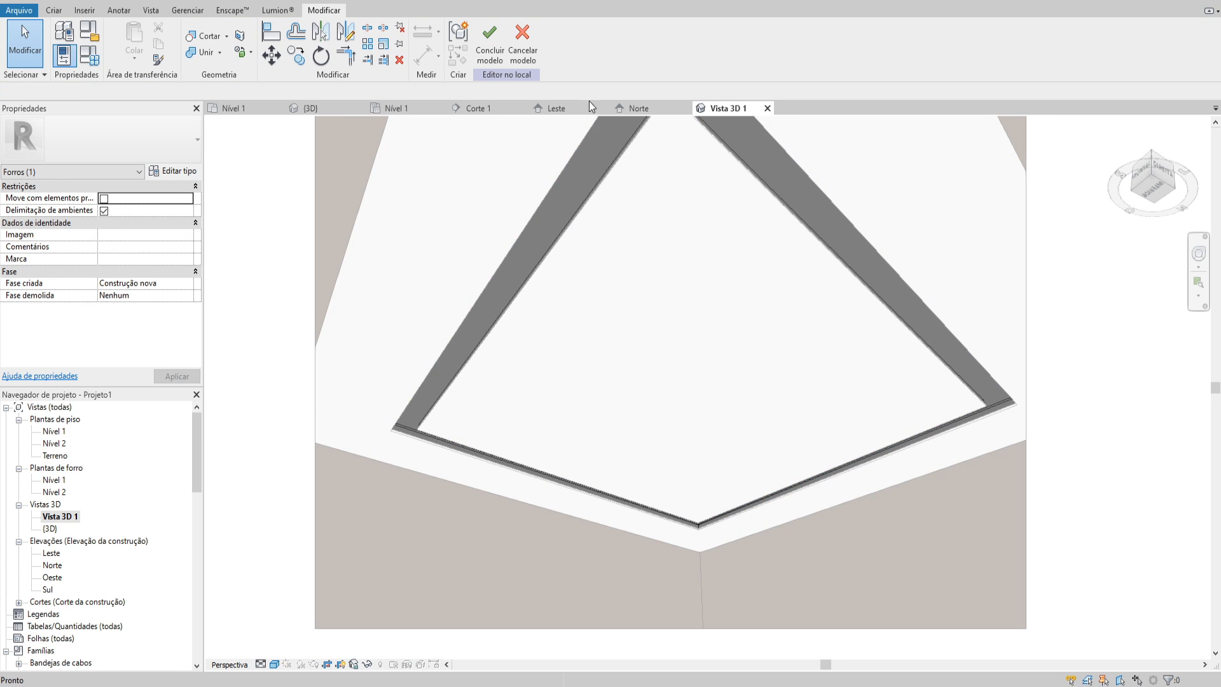
left_click(568, 174)
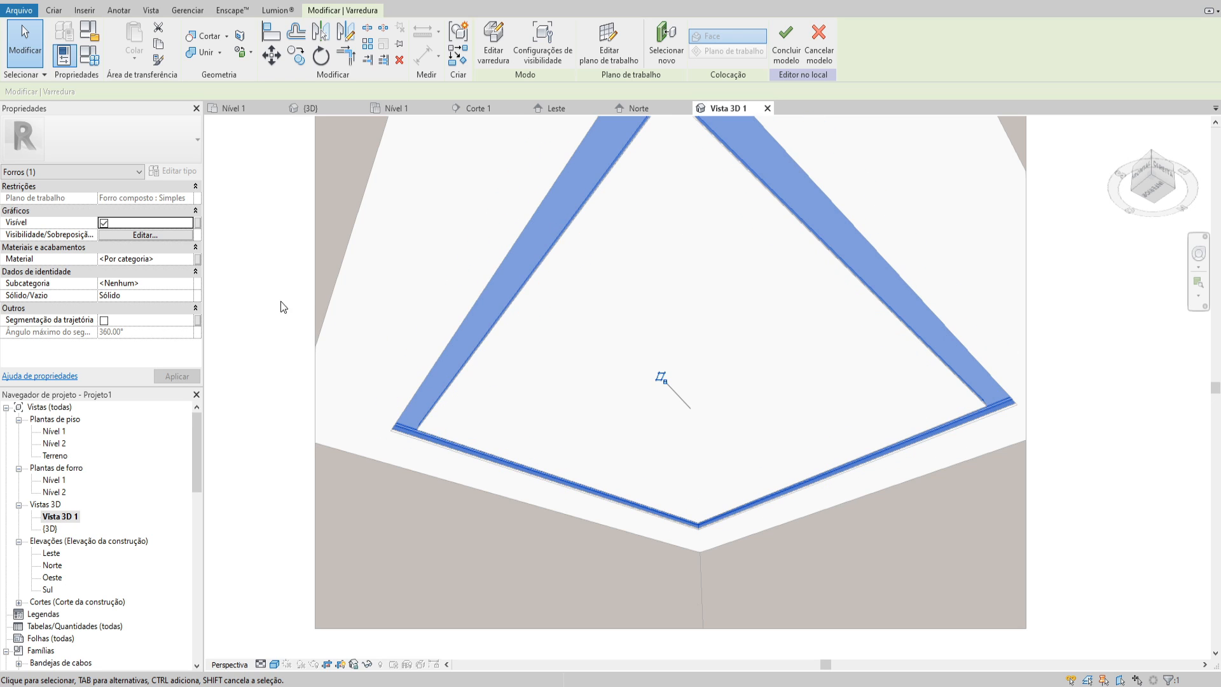
left_click(171, 260)
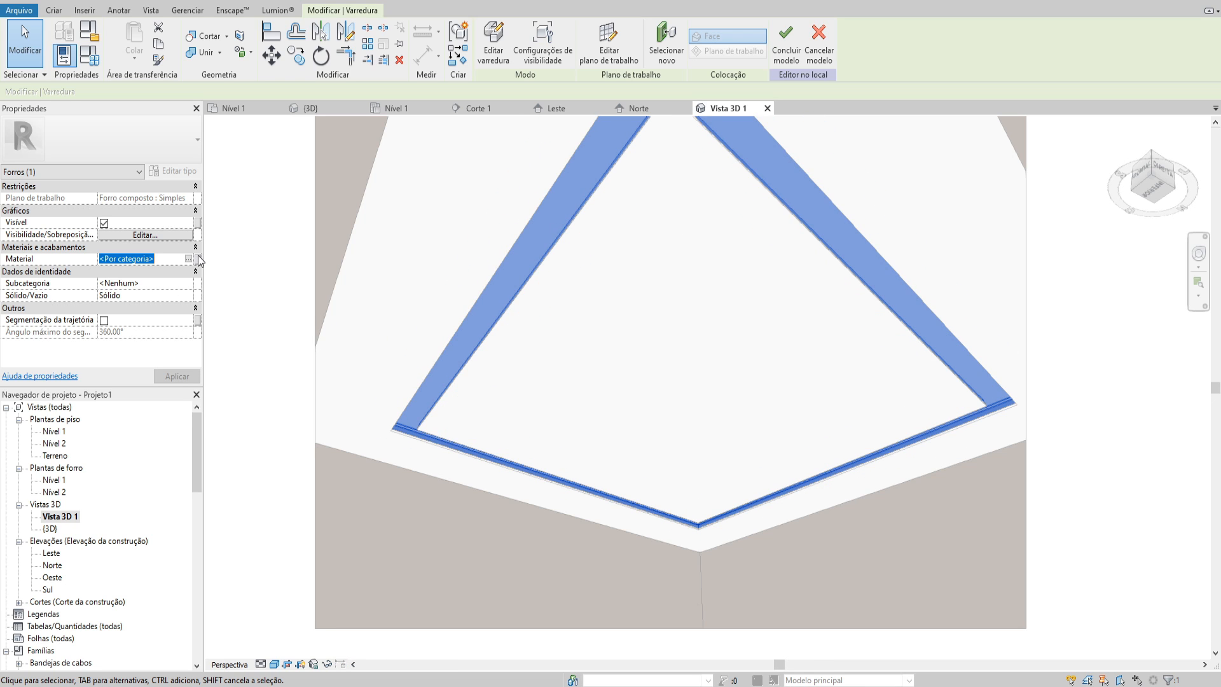
left_click(198, 259)
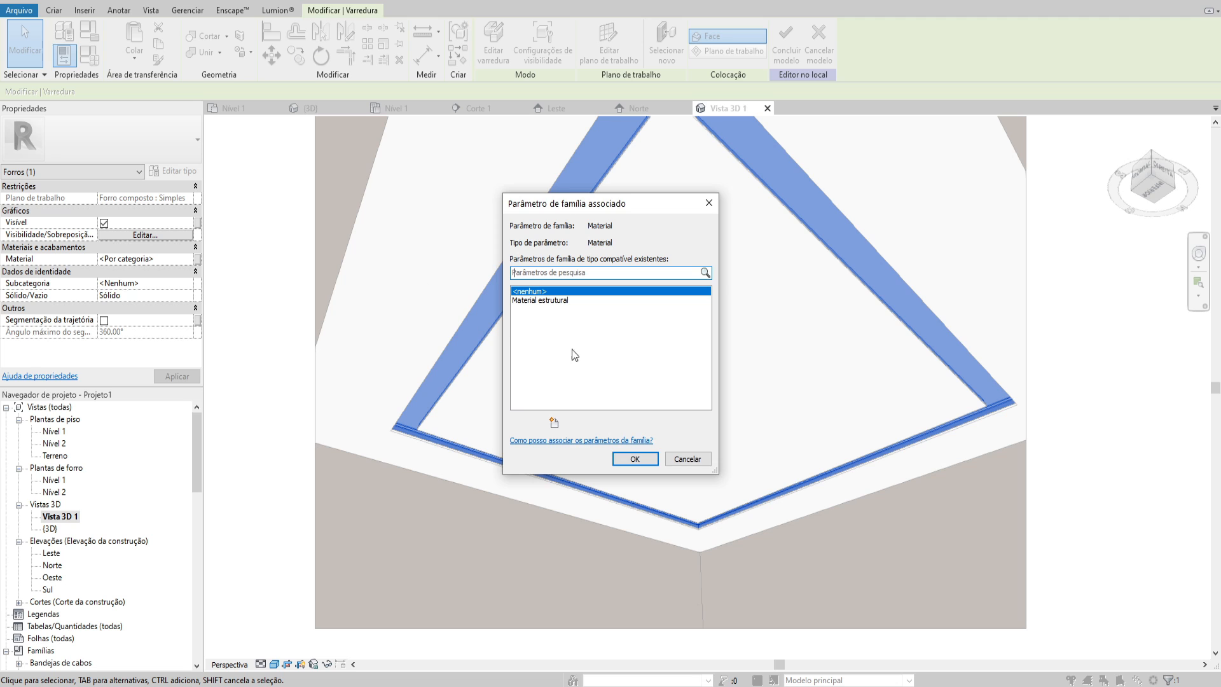
left_click(555, 425)
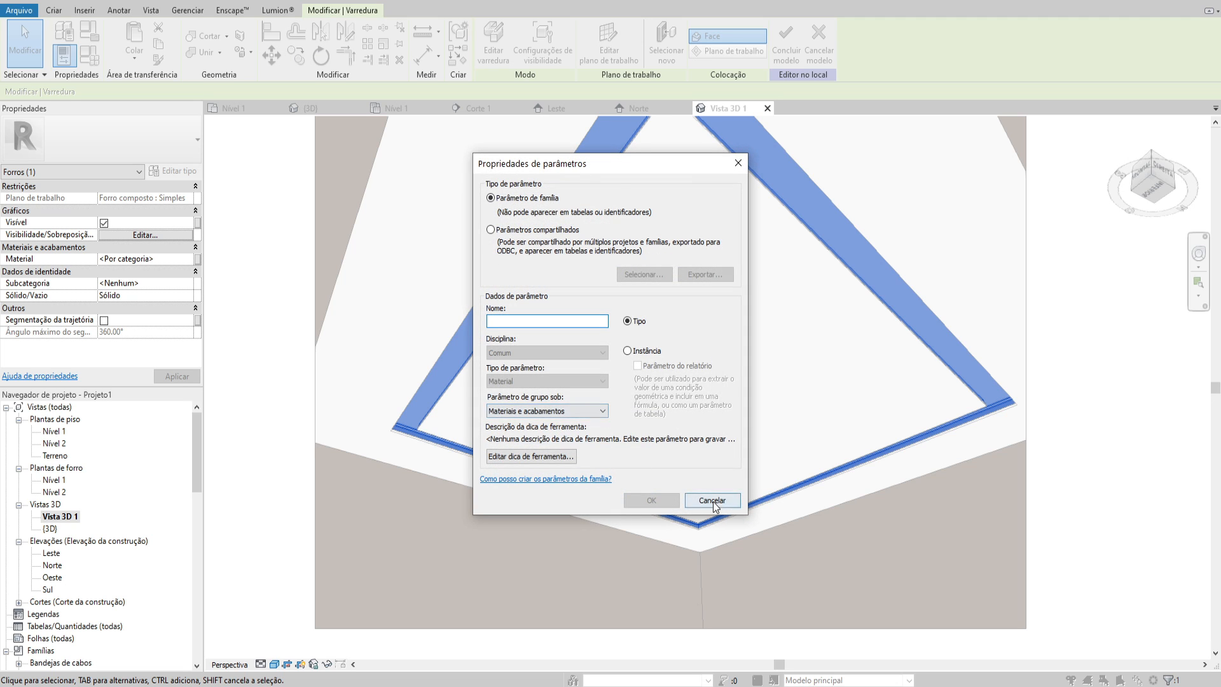
left_click(712, 500)
left_click(699, 460)
left_click(609, 251)
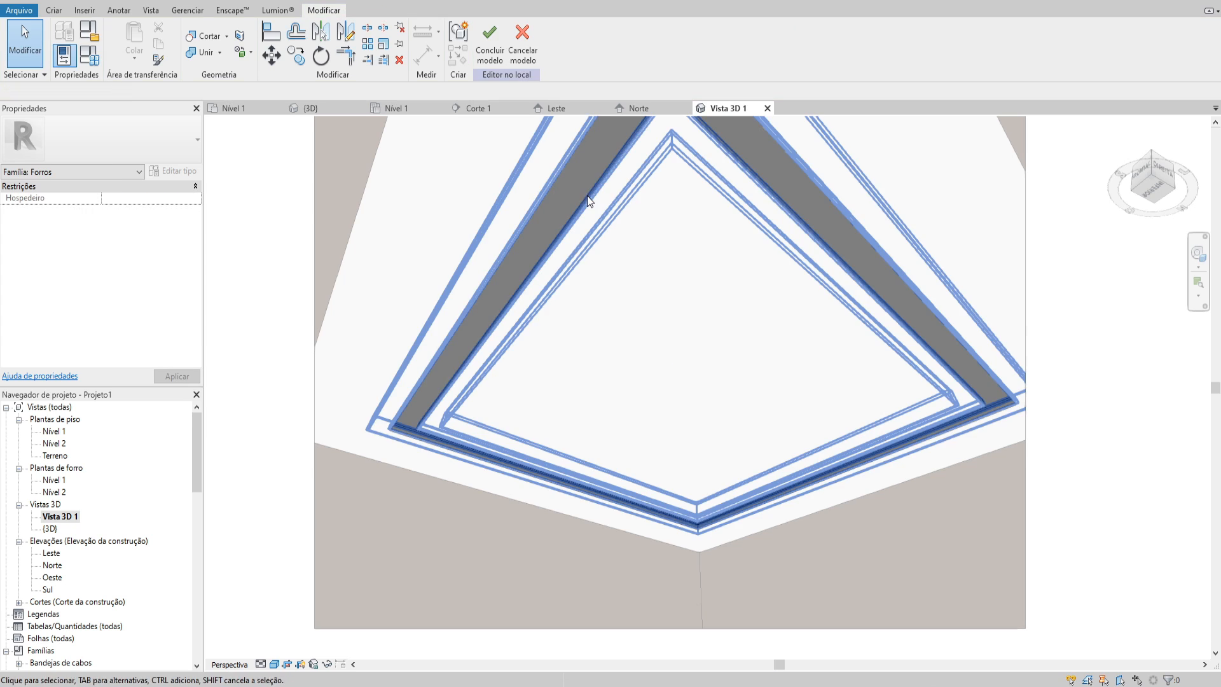
Associate the sweep's material with a new instance family parameter named MATERIAL, grouped under Materiais e acabamentos
left_click(592, 165)
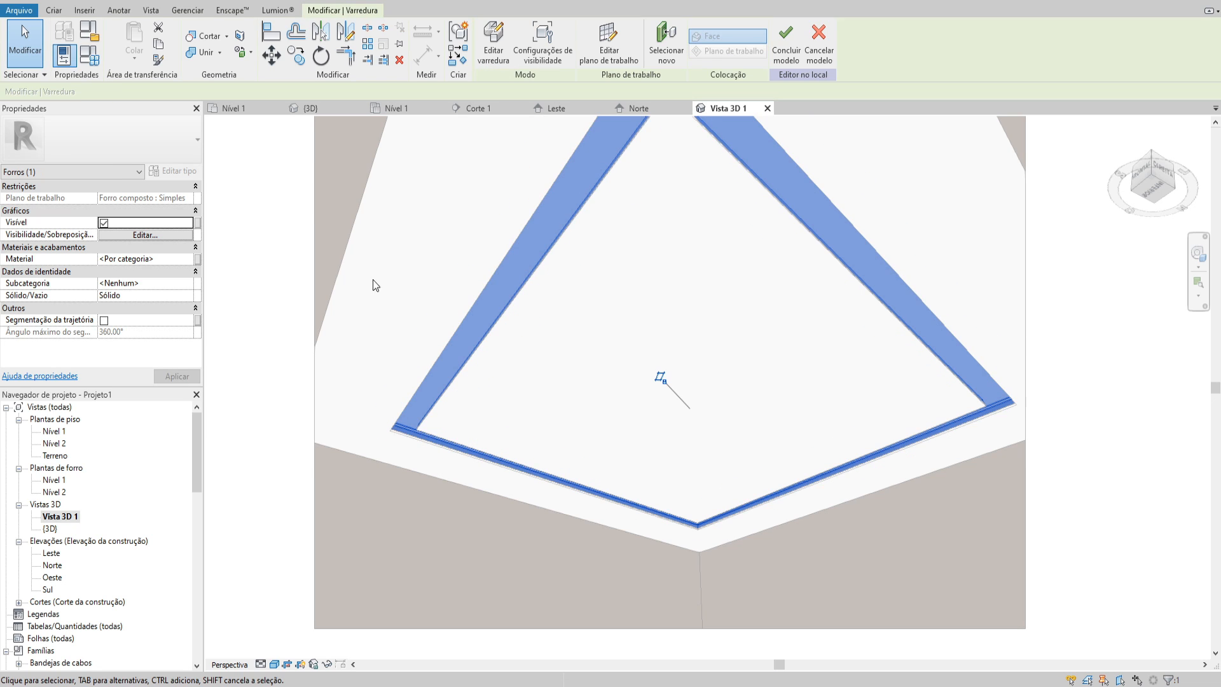
left_click(178, 259)
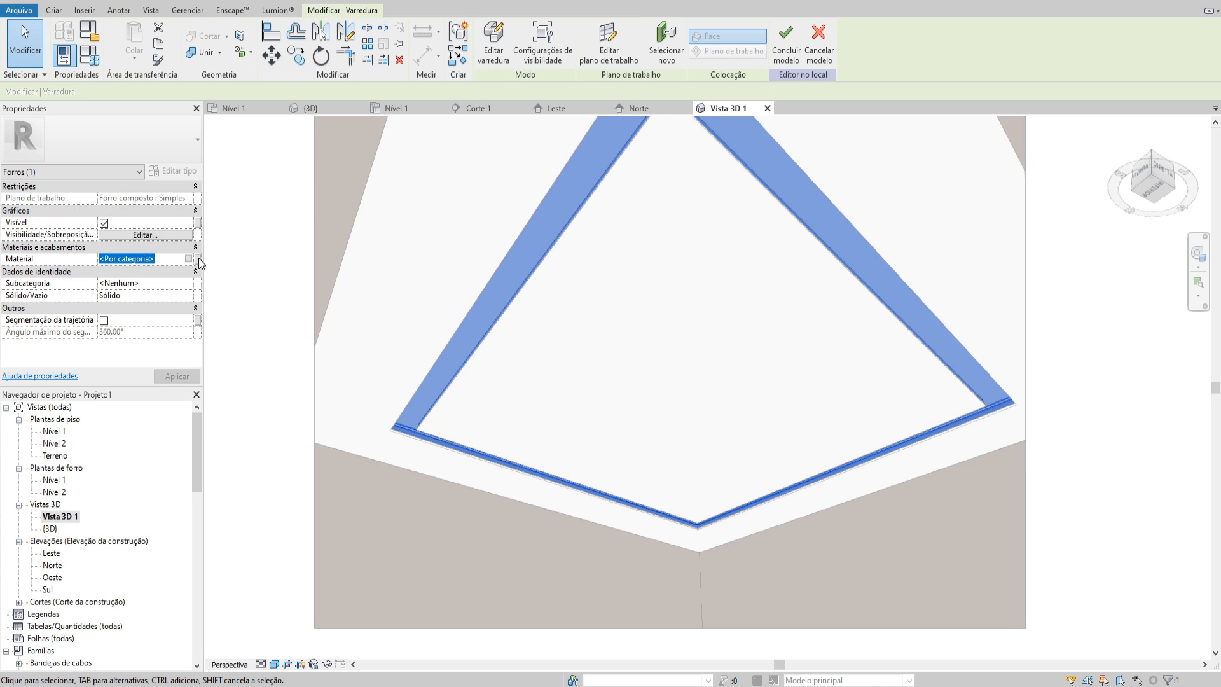
left_click(197, 260)
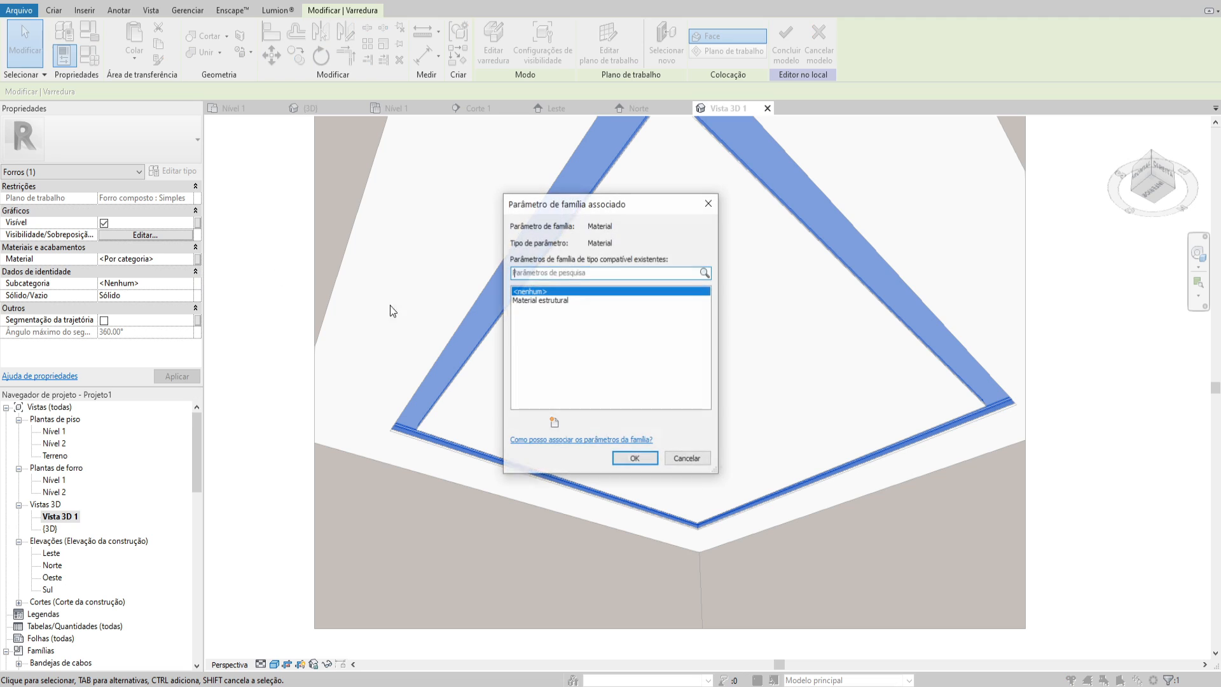
left_click(555, 424)
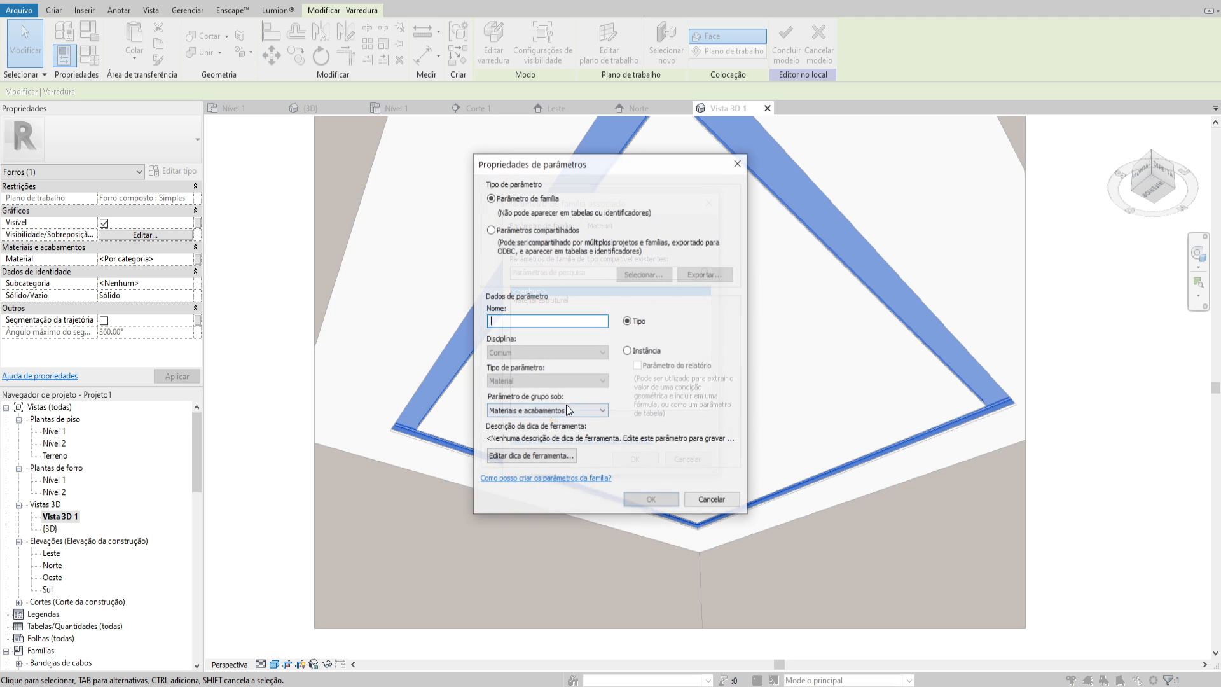
type("MATERIAL")
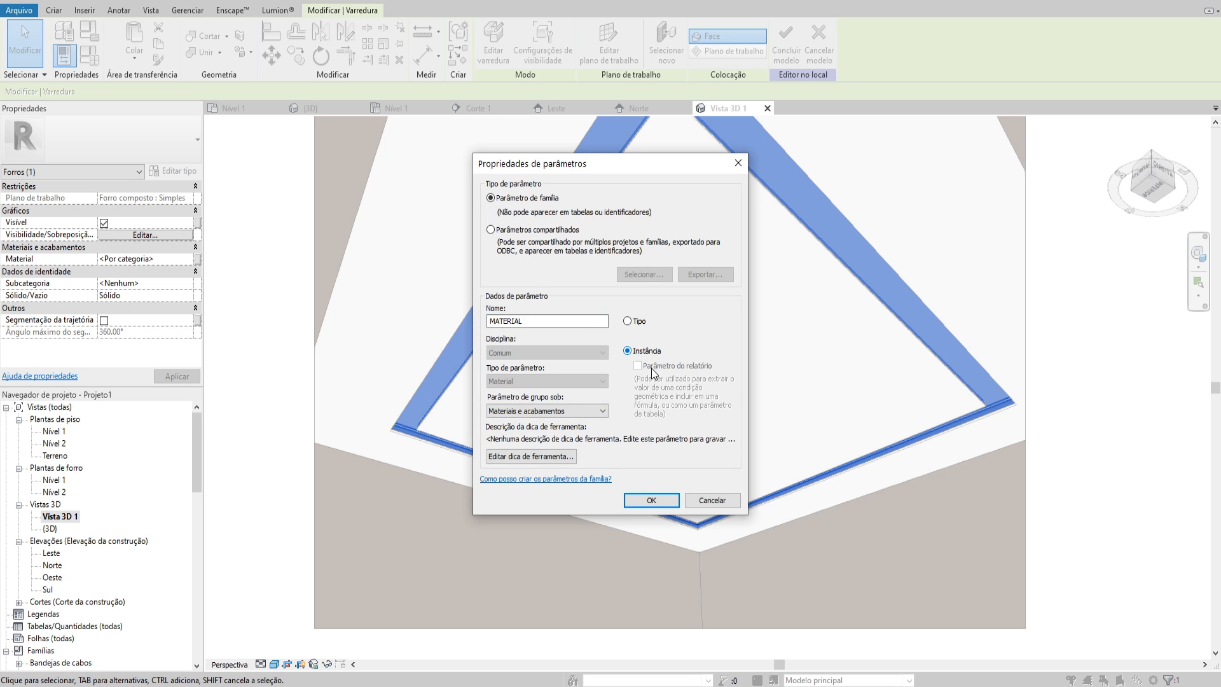
left_click(659, 500)
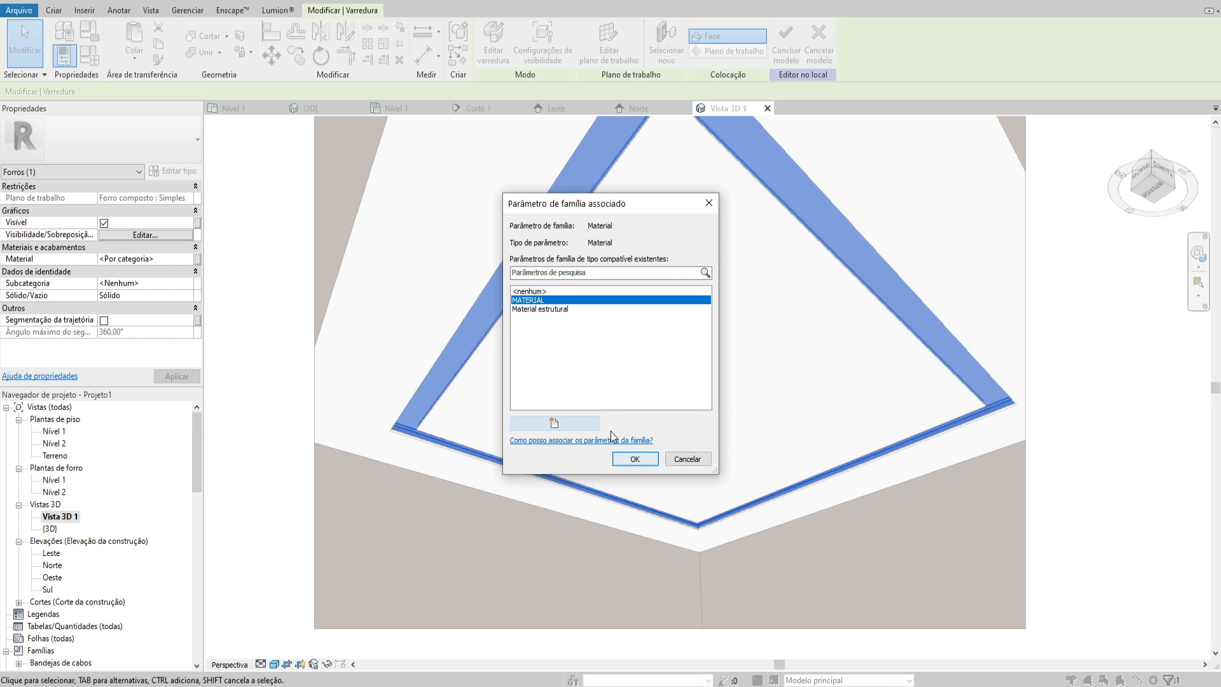
left_click(633, 459)
left_click(570, 322)
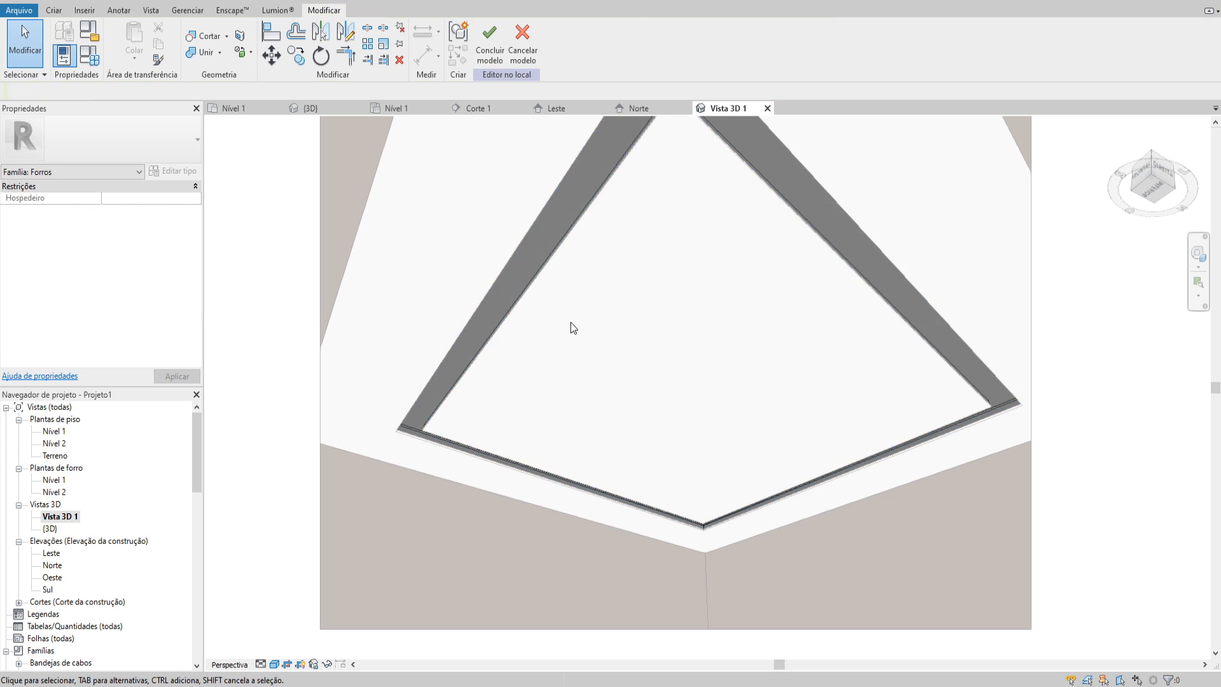
Finish the in-place model and set the ceiling frame's MATERIAL to GESSO
left_click(490, 45)
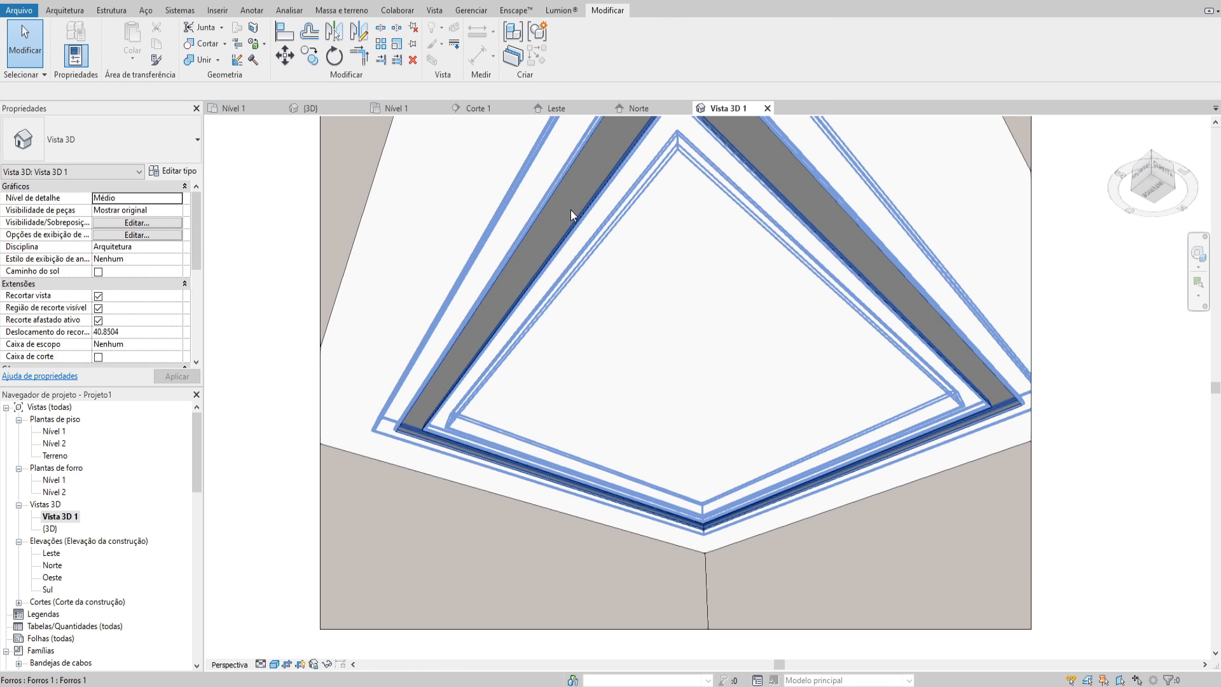
left_click(170, 235)
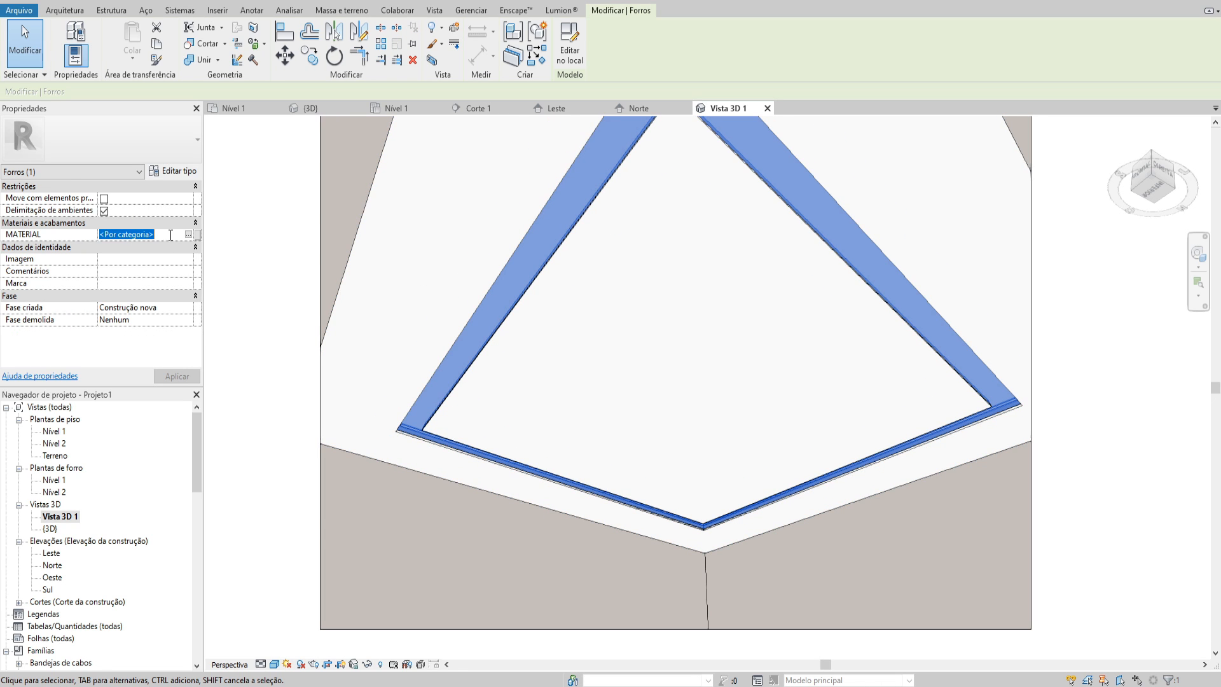
type("GESSO")
left_click(294, 266)
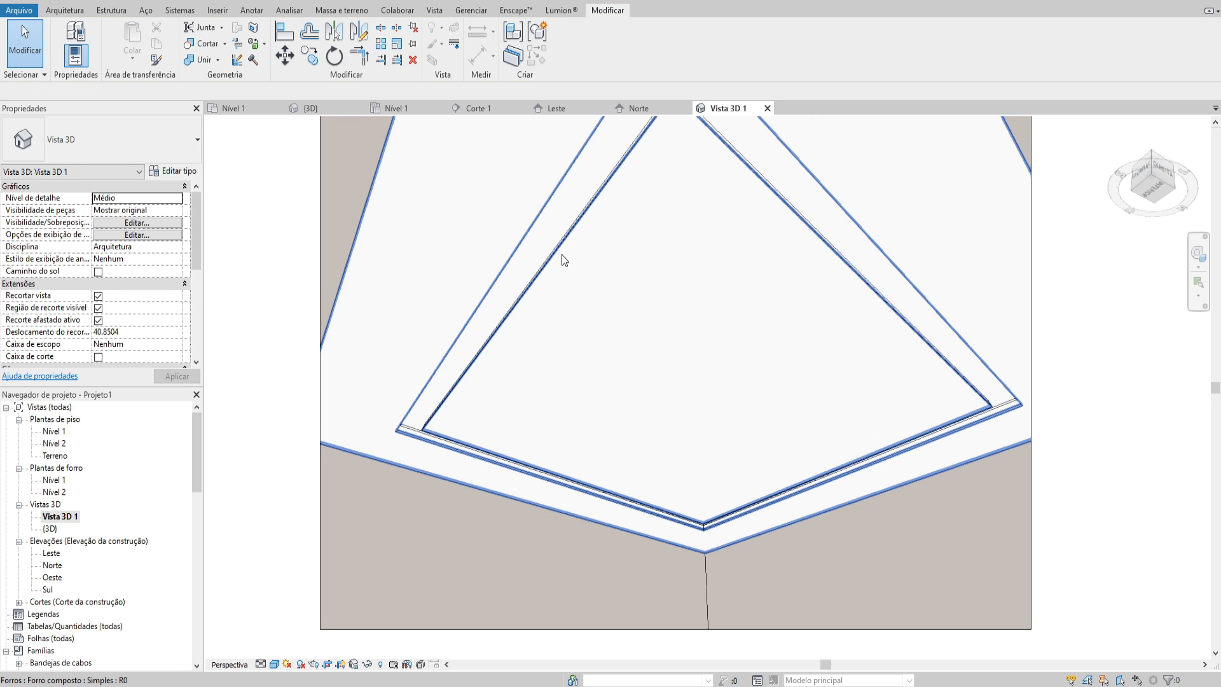
Switch to the {3D} view and isolate the swept ceiling frame with a selection box
key("ctrl+Tab")
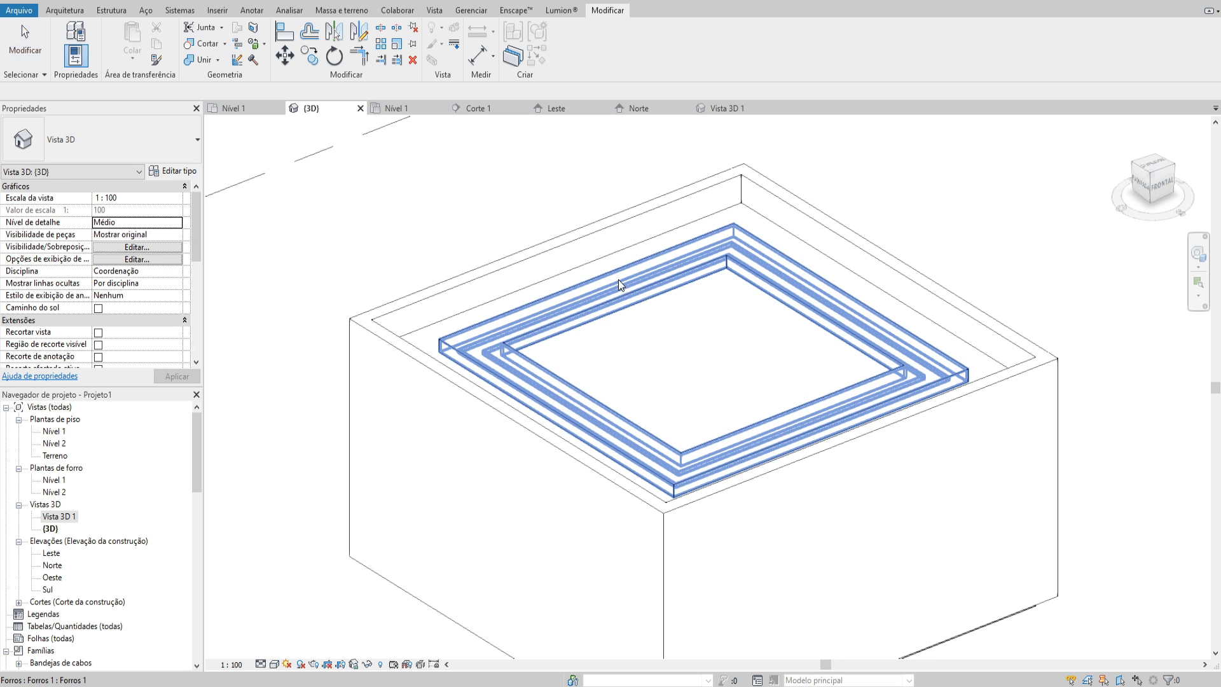
middle_click_drag(618, 280, 743, 266, "shift")
left_click(628, 269)
left_click(757, 319)
left_click(637, 244)
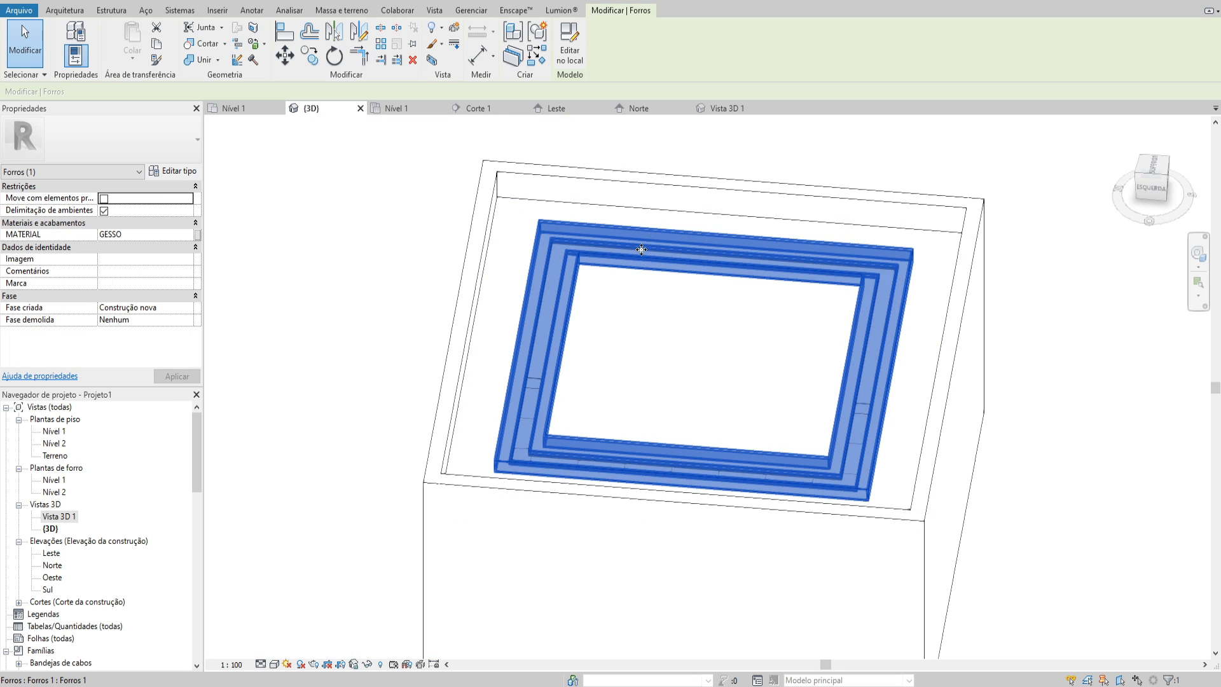
middle_click_drag(583, 265, 742, 272, "shift")
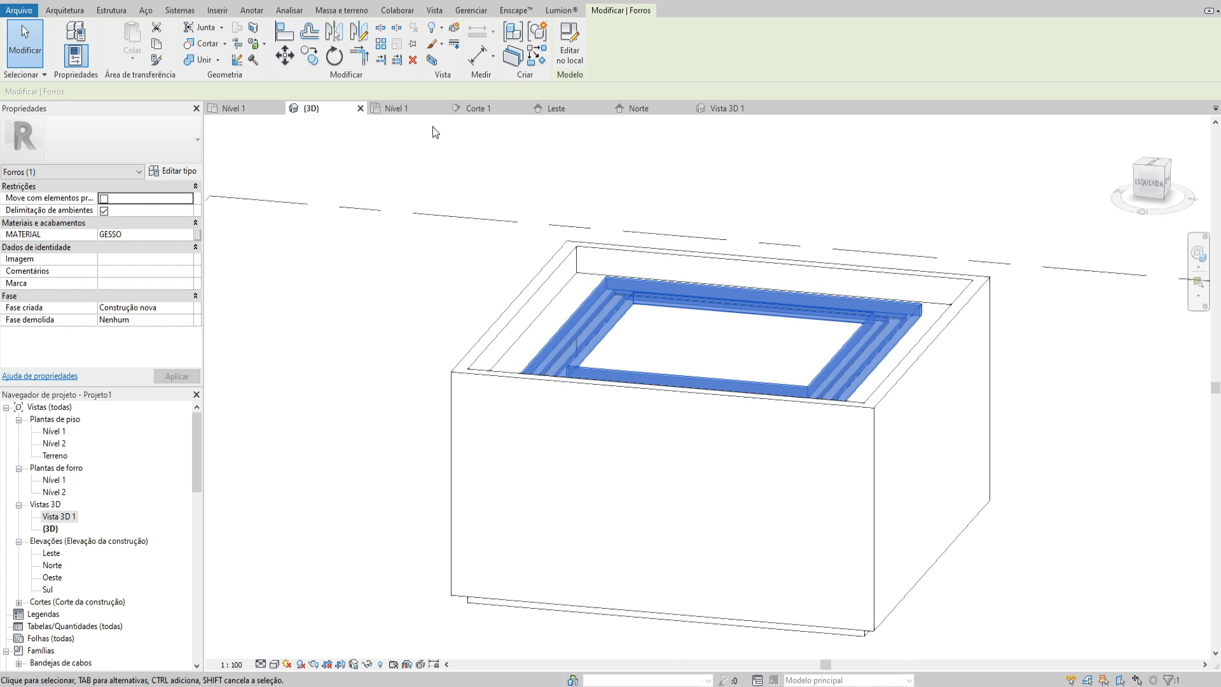
left_click(432, 59)
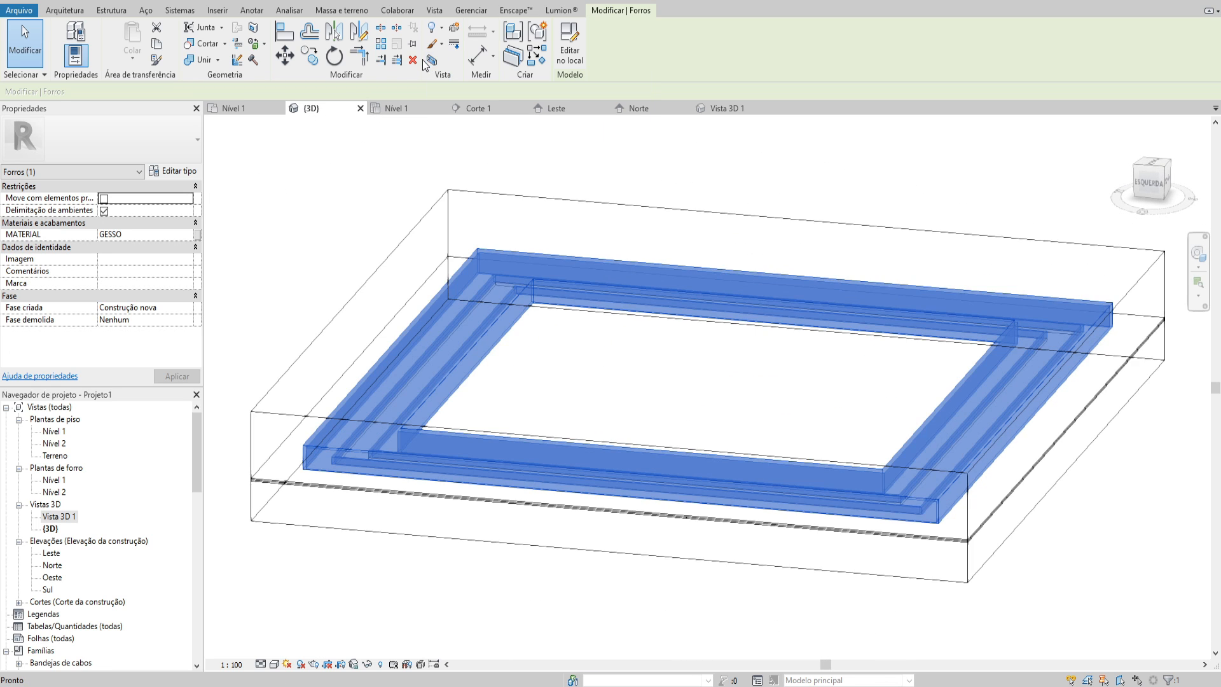
Lower the section box's upper face so it cuts through the swept ceiling frame
left_click(640, 215)
middle_click_drag(640, 214, 632, 171, "shift")
left_click(597, 214)
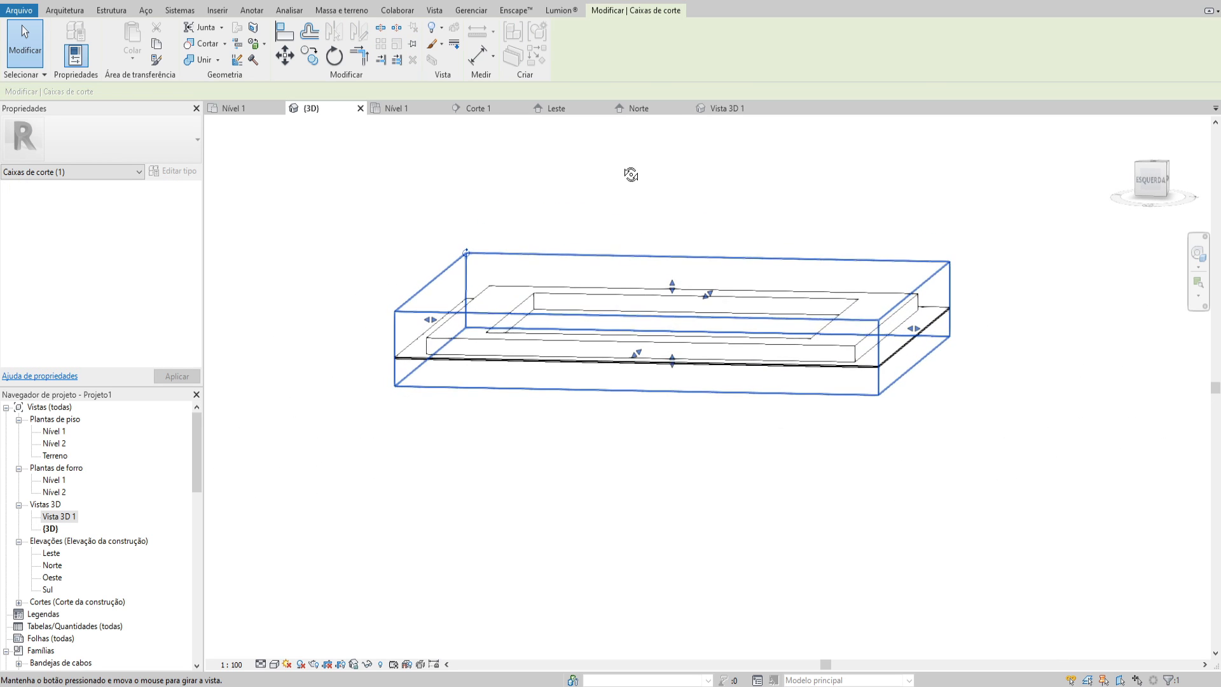
left_click_drag(670, 284, 668, 326)
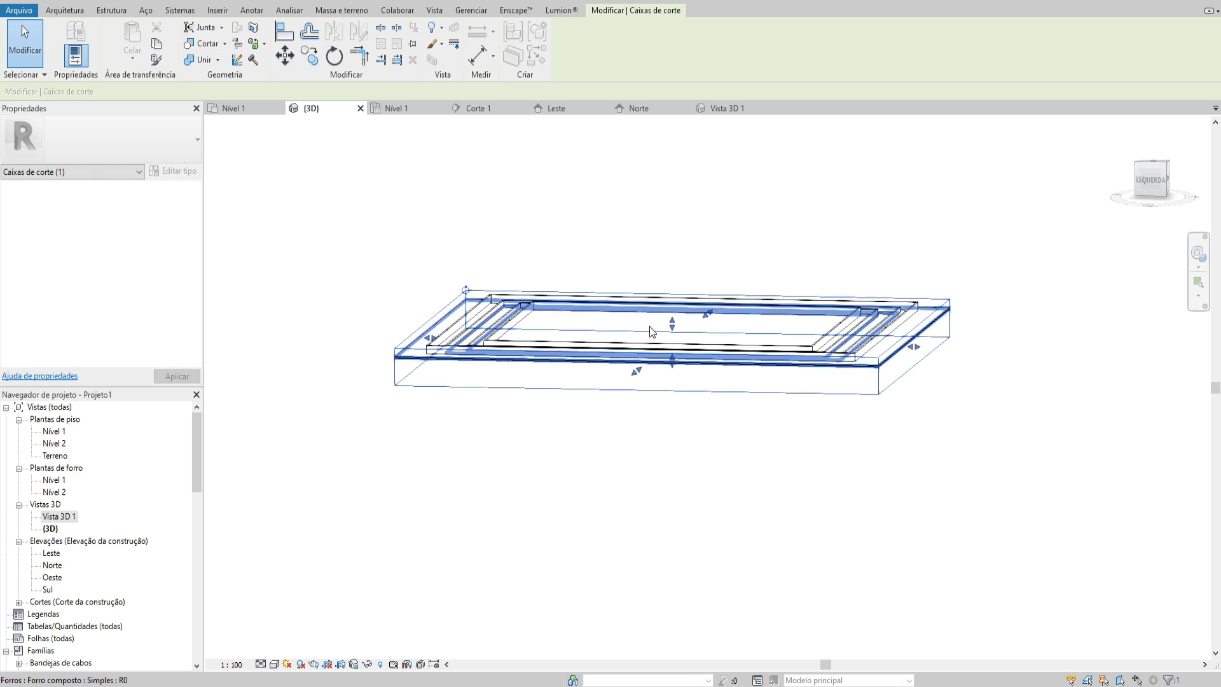
middle_click_drag(650, 326, 586, 285, "shift")
left_click(768, 418)
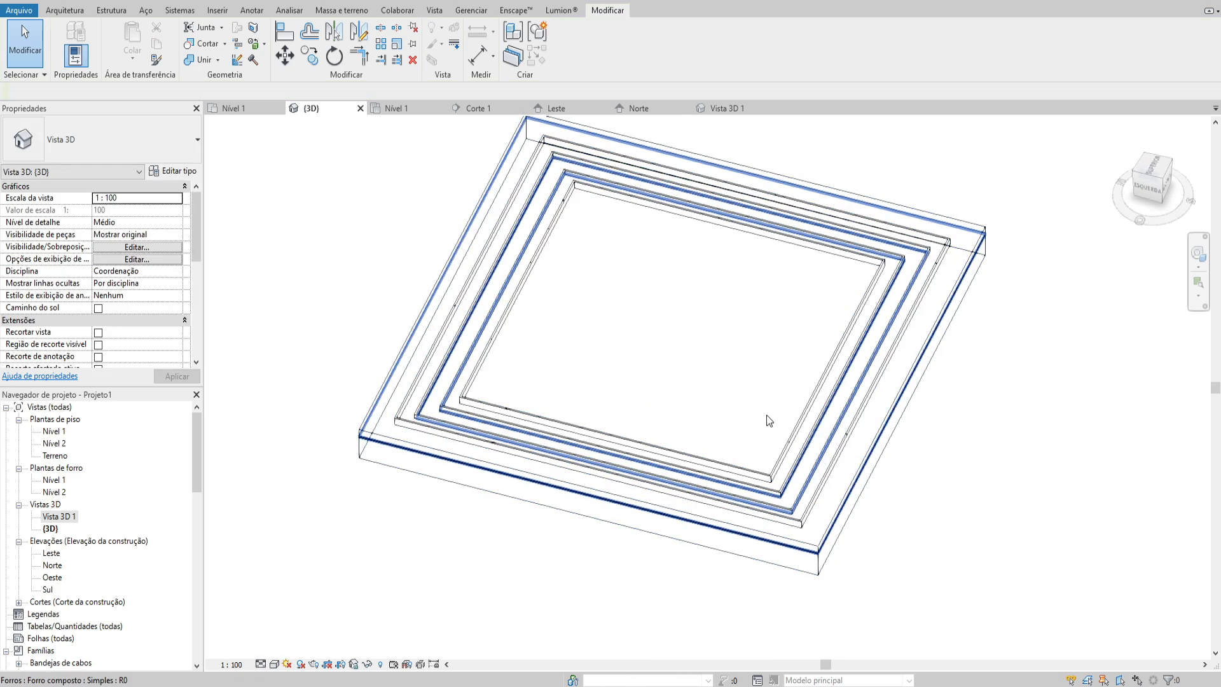
Examine the cut frame's corner and the Simples composite ceiling around the slot, ending in the top view
middle_click_drag(712, 284, 811, 340, "shift")
scroll(885, 240, "up", 2)
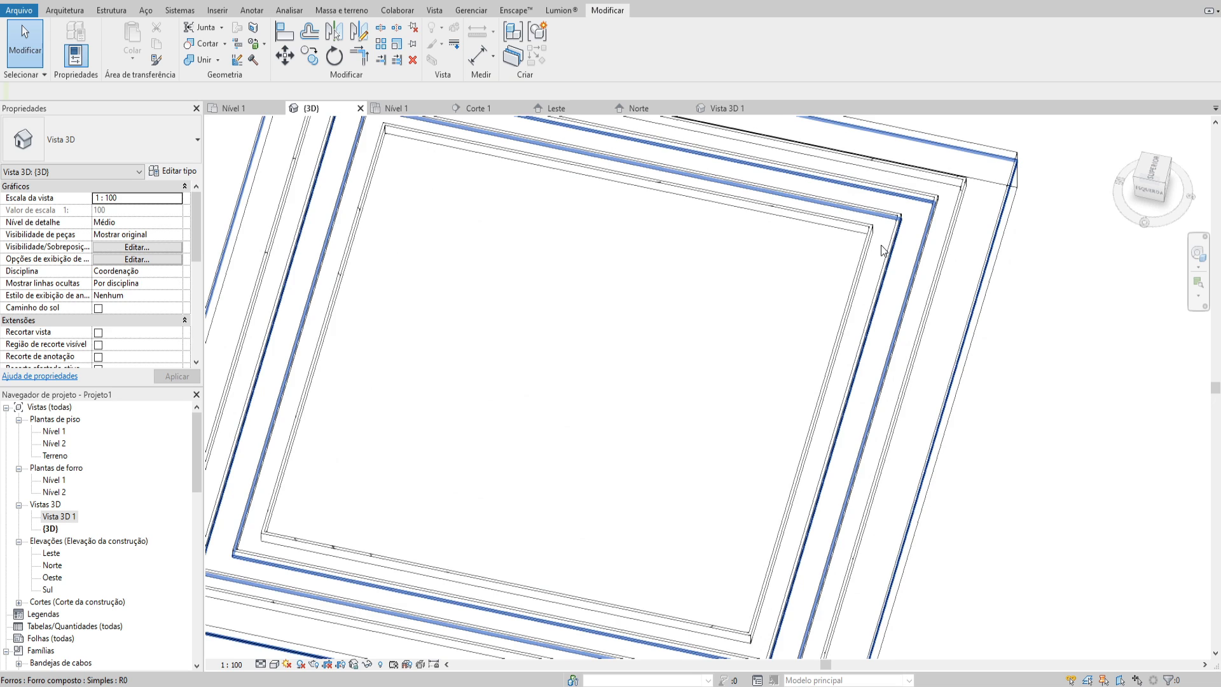
scroll(883, 241, "up", 2)
middle_click_drag(885, 245, 825, 199, "shift")
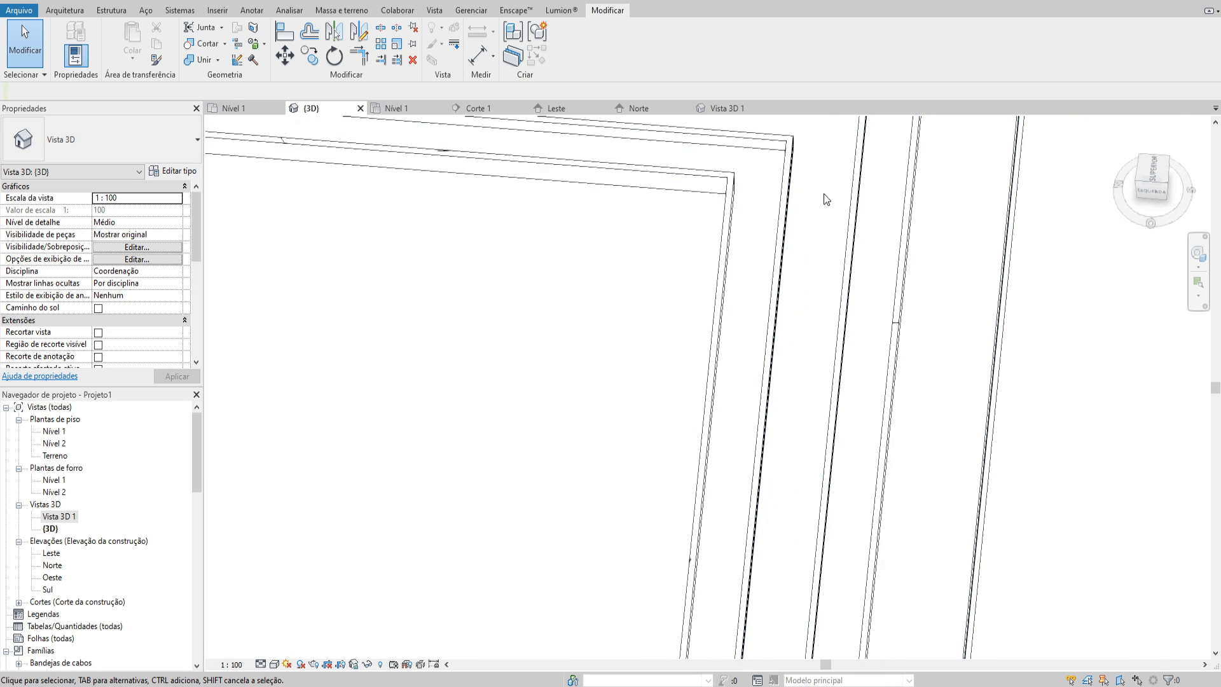
left_click(751, 196)
middle_click_drag(755, 195, 752, 344)
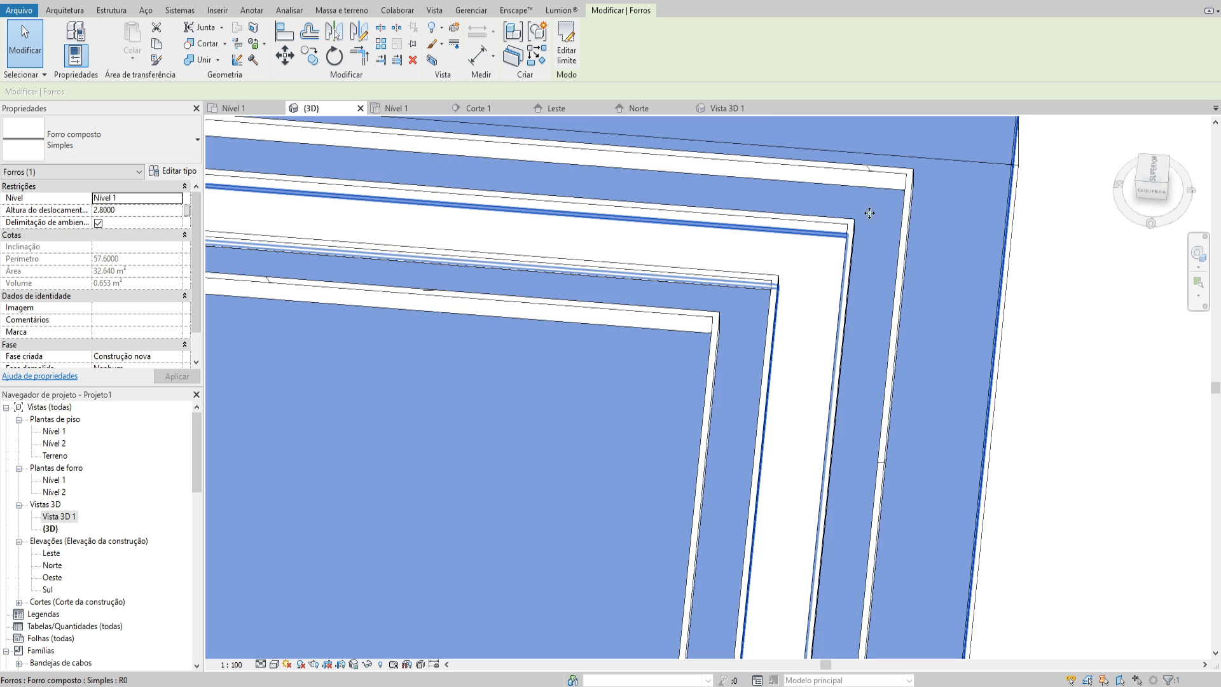
scroll(777, 316, "down", 5)
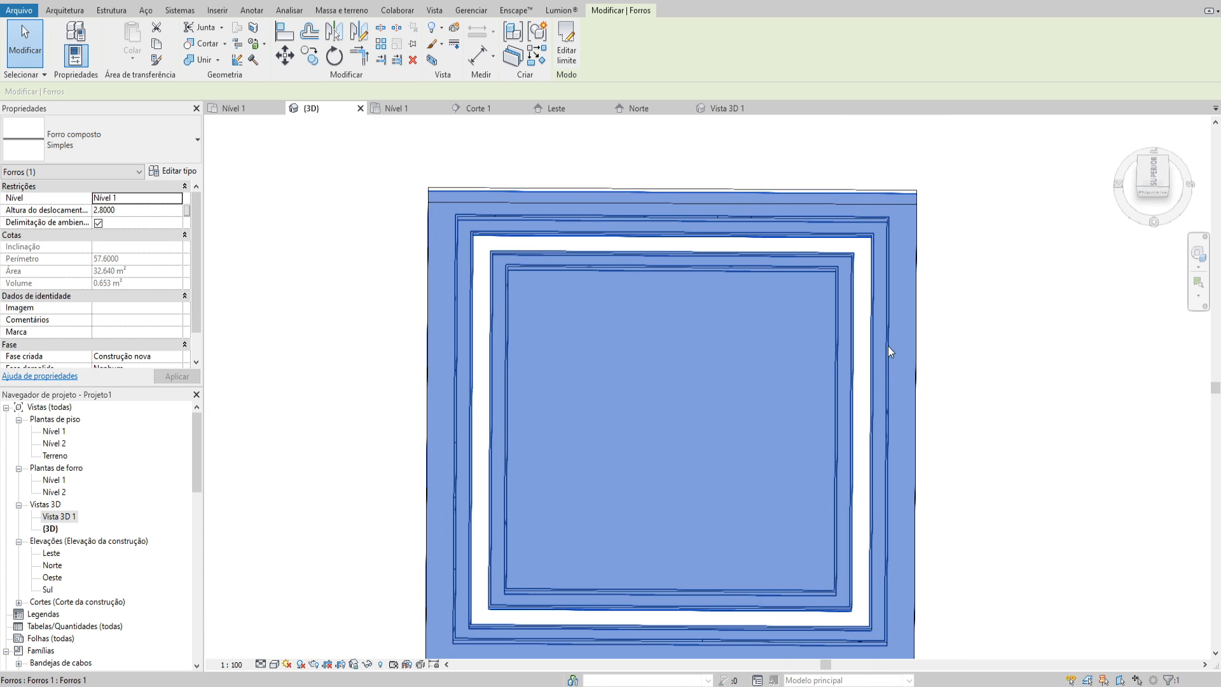
left_click(1154, 169)
key("Escape")
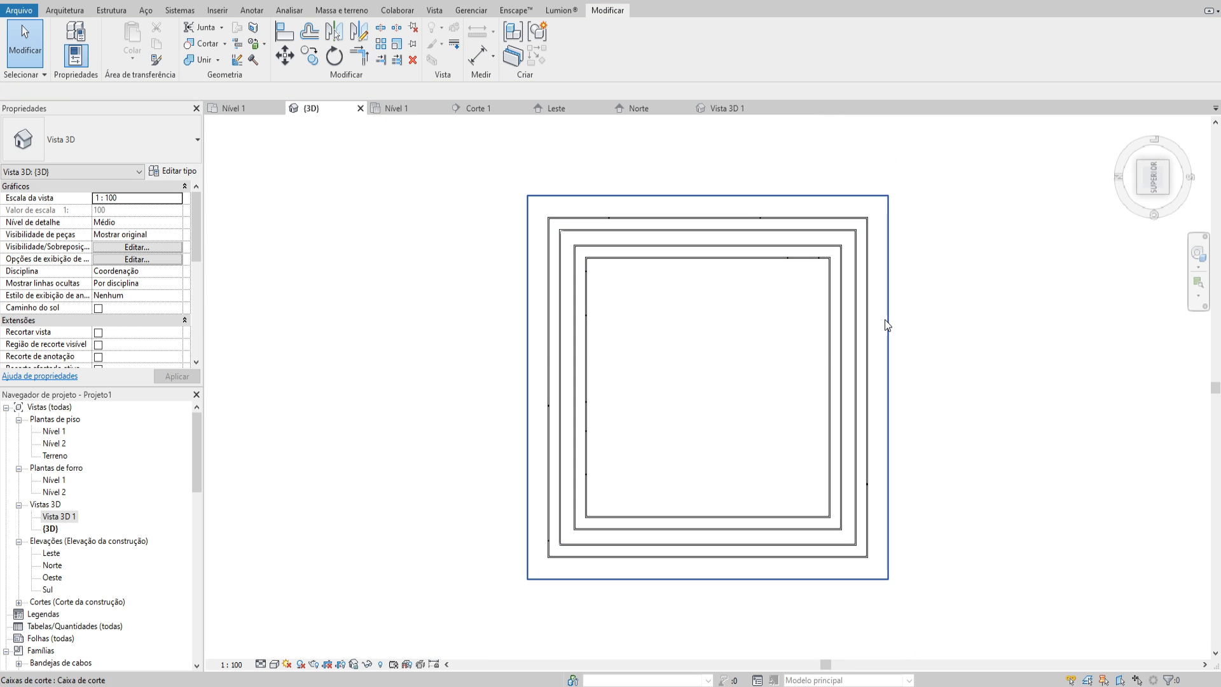
Extend the section box's lower face down past the Nível 1 floor
middle_click_drag(884, 319, 908, 372, "shift")
left_click(907, 372)
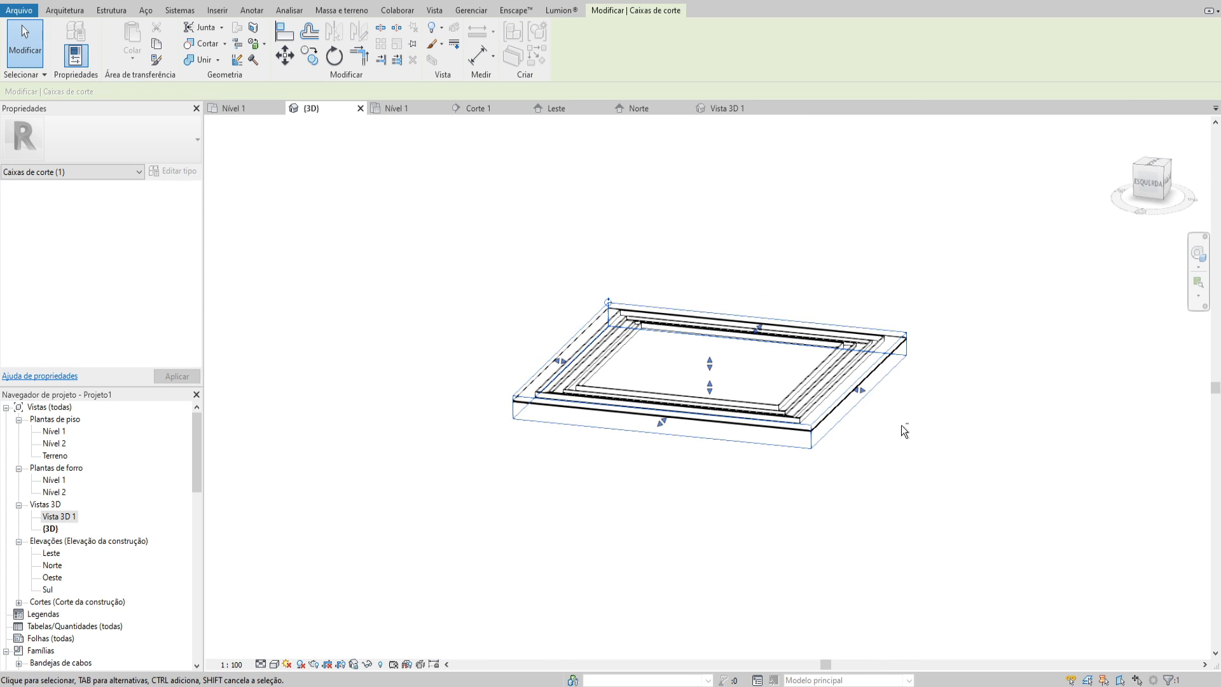
middle_click_drag(901, 425, 731, 407, "shift")
left_click_drag(725, 399, 728, 578)
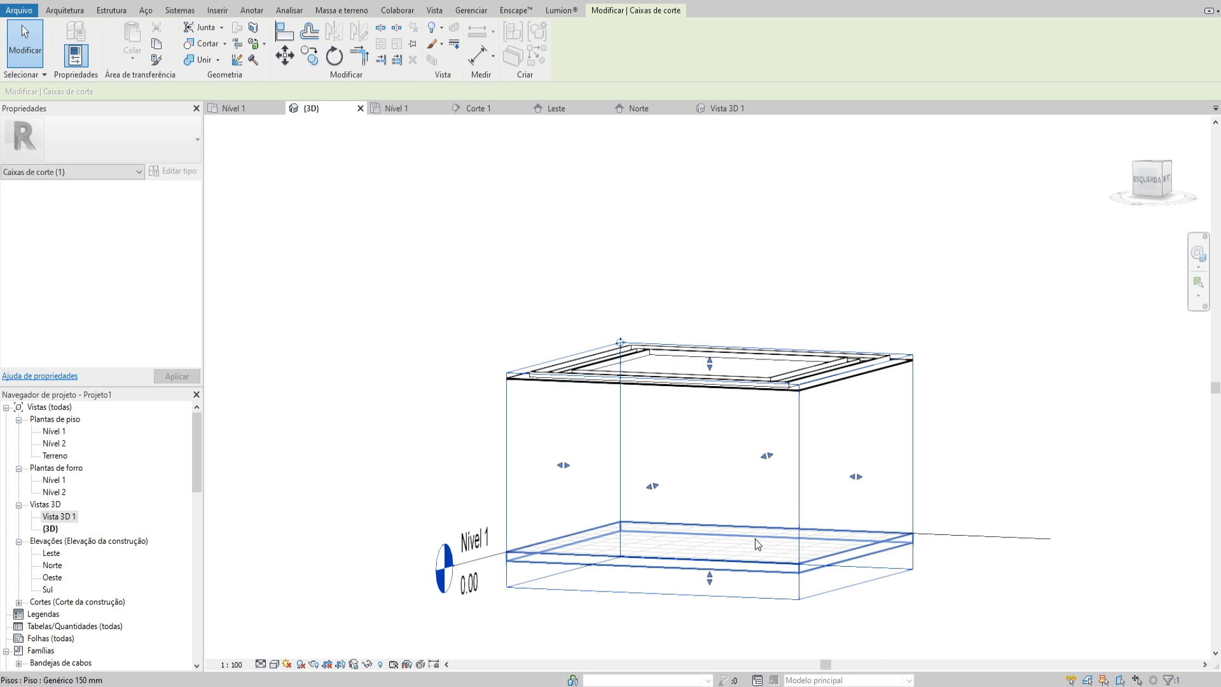
middle_click_drag(754, 539, 793, 490, "shift")
Examine the floor and the stepped ceiling's slot corner inside the enlarged section box from several angles
left_click(746, 519)
scroll(824, 368, "up", 2)
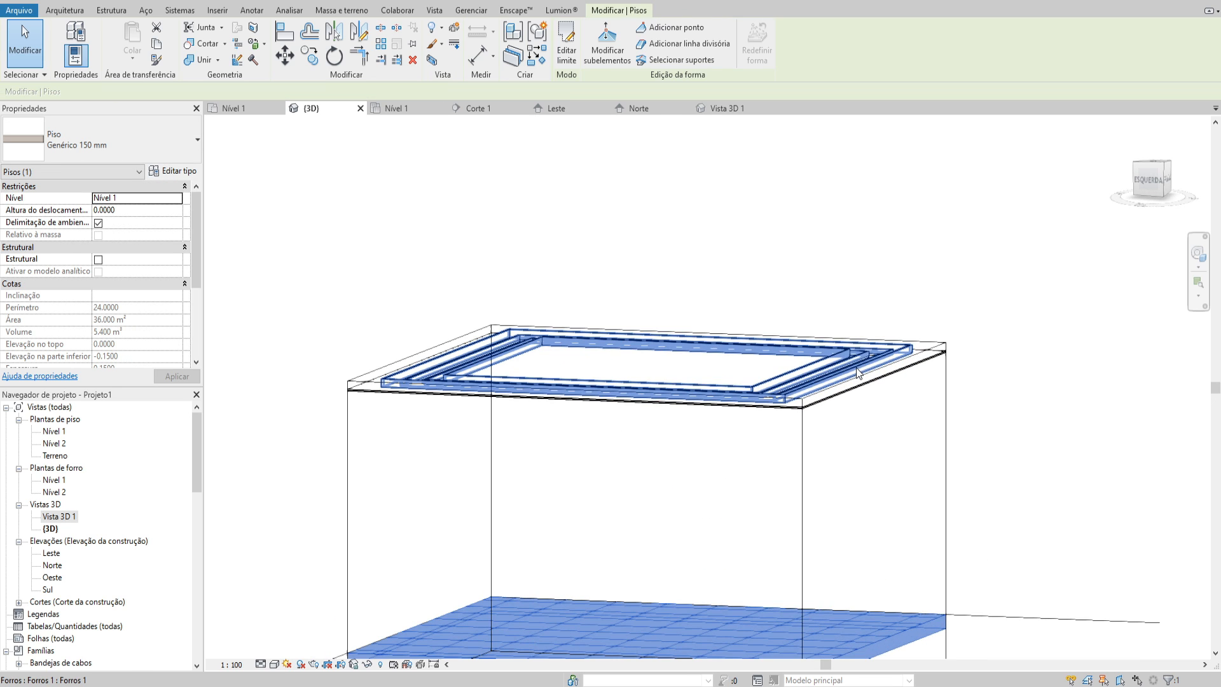
left_click(857, 365)
middle_click_drag(894, 413, 955, 435, "shift")
left_click(888, 265)
scroll(834, 324, "up", 5)
middle_click_drag(834, 323, 872, 227, "shift")
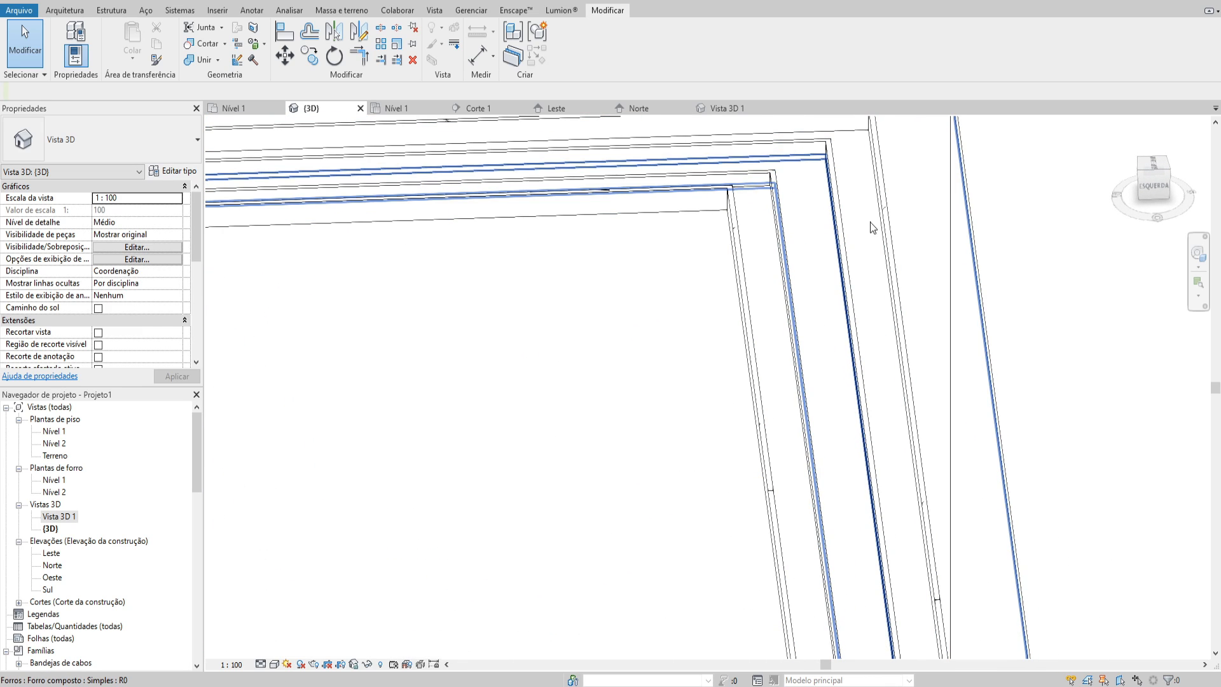
scroll(864, 267, "down", 3)
middle_click_drag(864, 272, 870, 355, "shift")
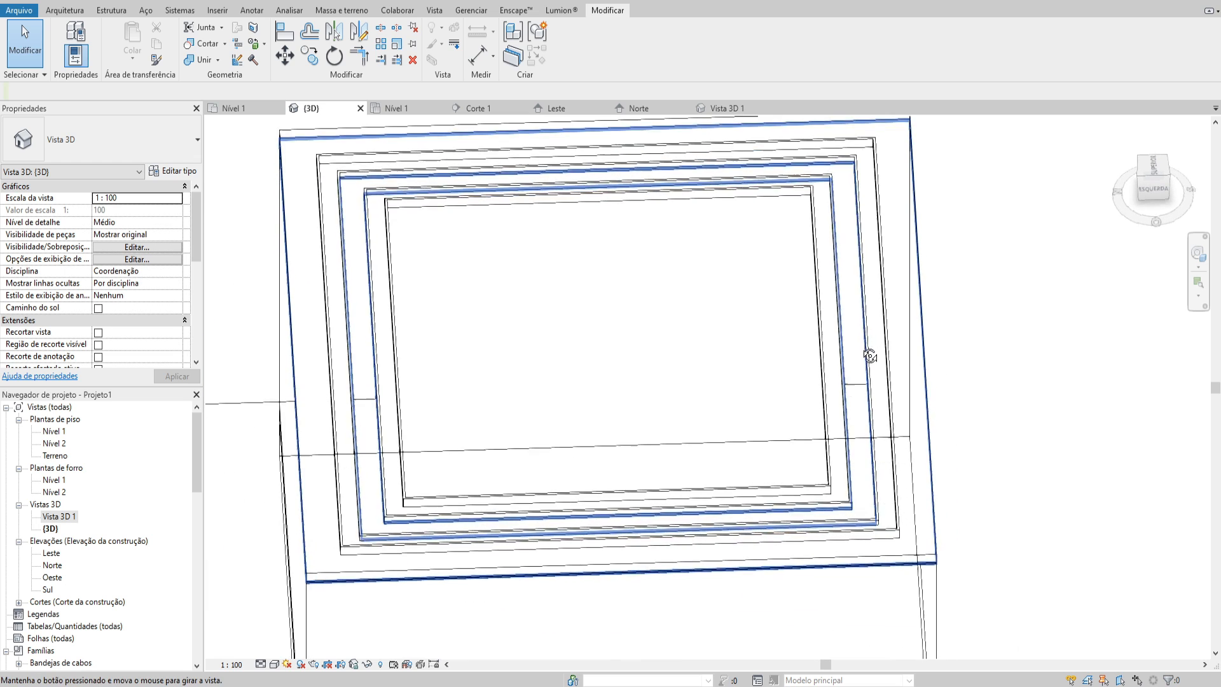
Place one LED_Tape__Fita_de_LED_12769 fixture, type 10 mm, on the composite ceiling's face along the outer recess of the illuminated-cove project
left_click(1158, 165)
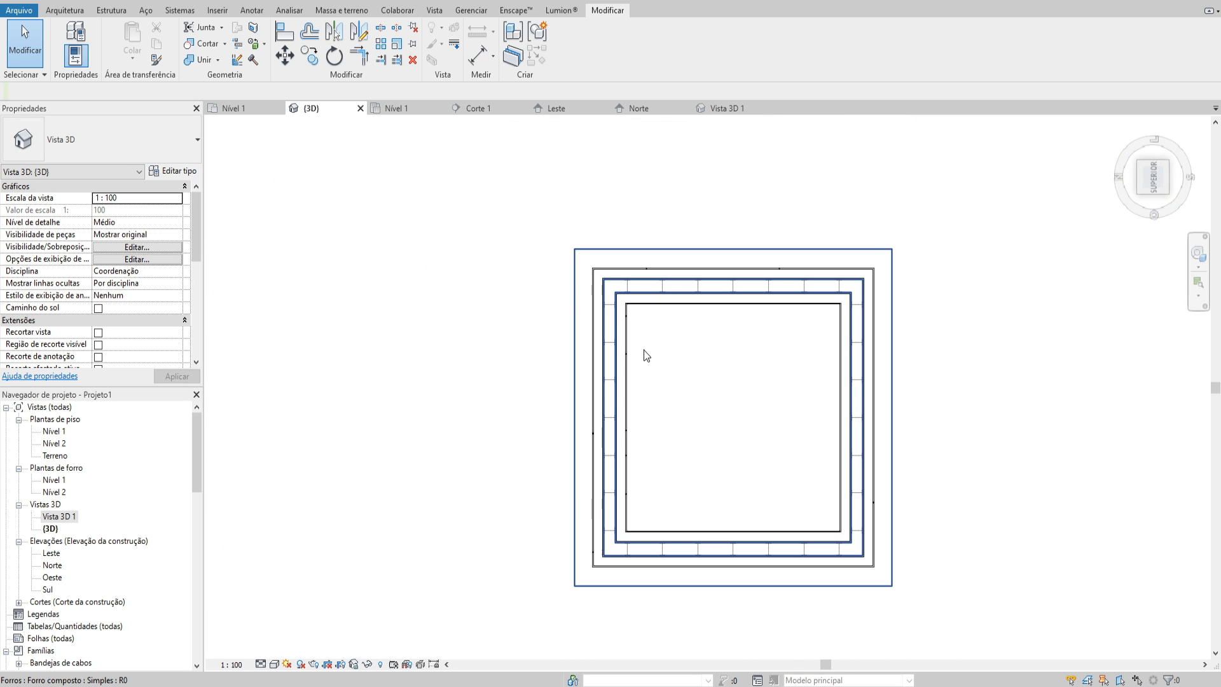
scroll(670, 299, "up", 2)
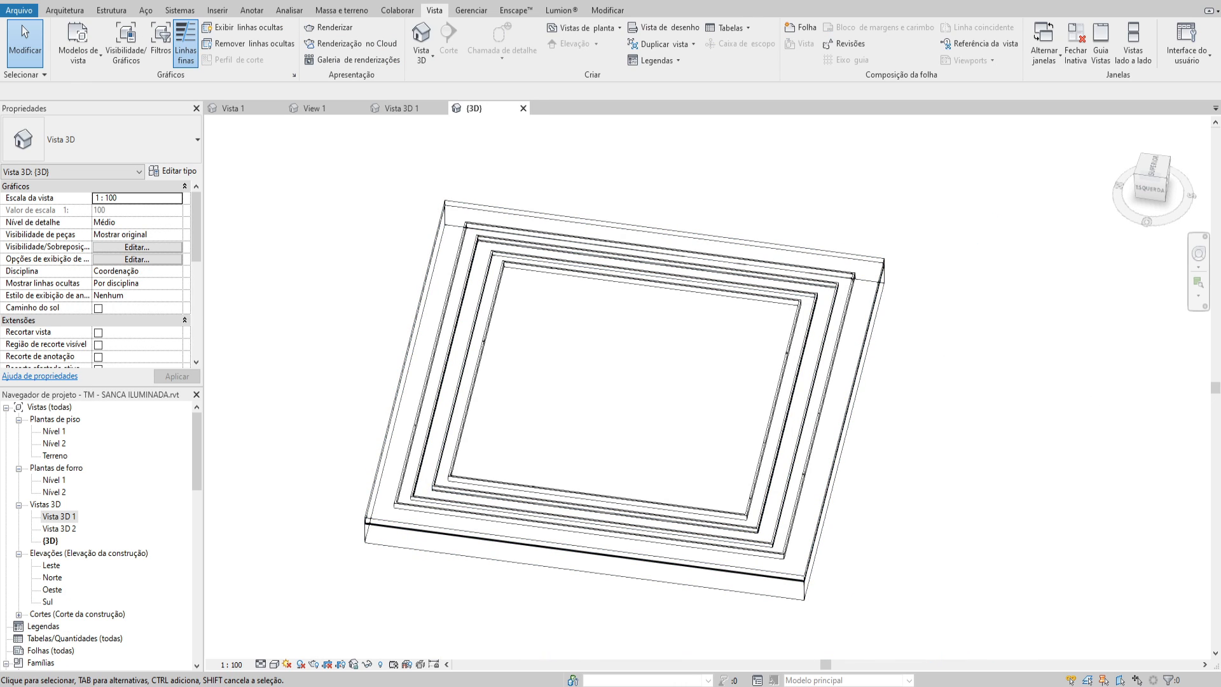
left_click_drag(946, 472, 618, 425)
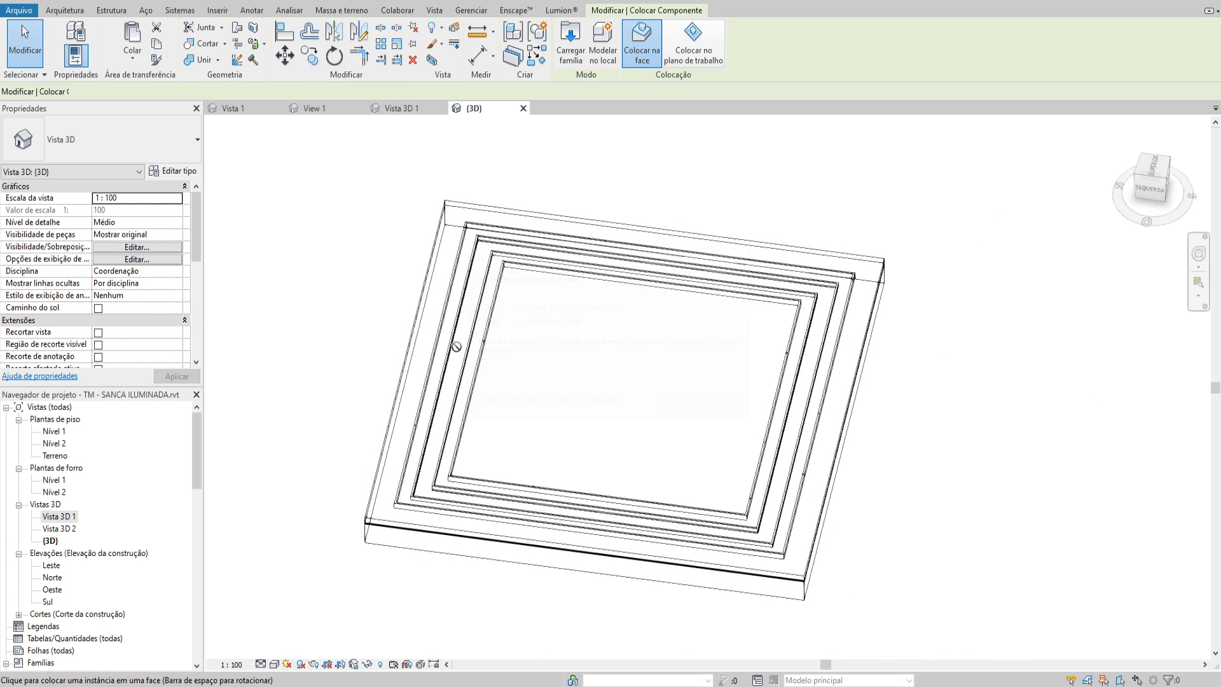
scroll(454, 316, "up", 3)
middle_click_drag(455, 316, 630, 264)
scroll(597, 305, "down", 2)
middle_click_drag(620, 299, 602, 318)
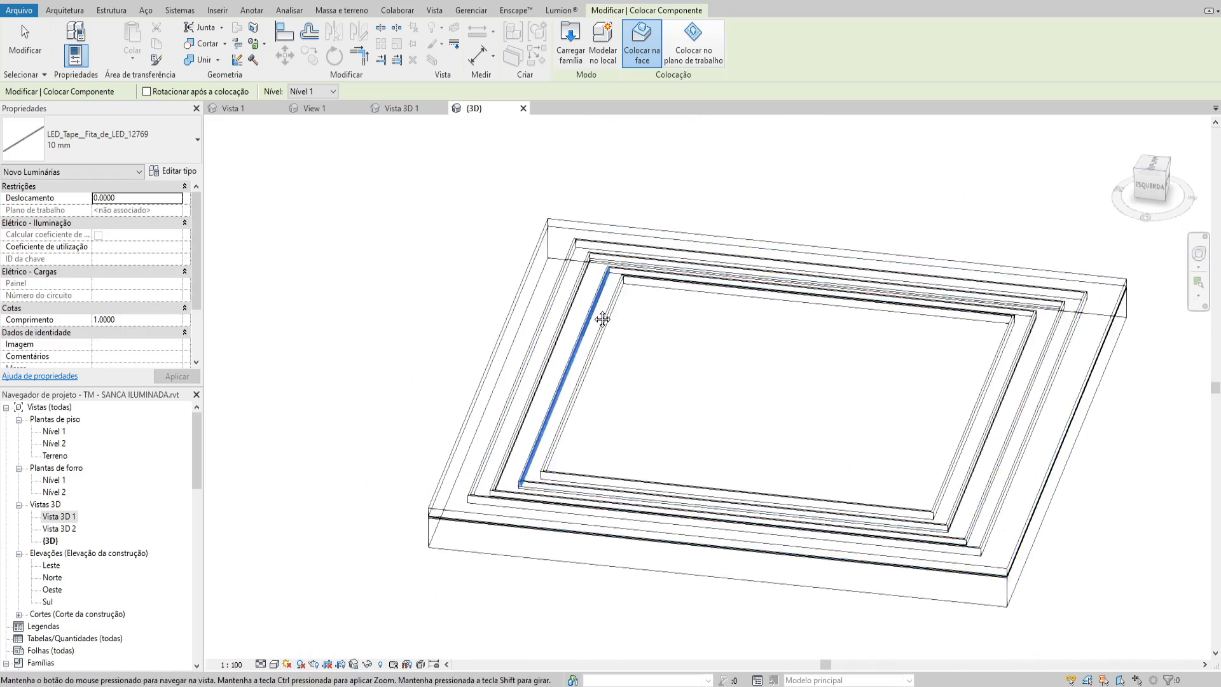
scroll(548, 347, "up", 2)
scroll(531, 356, "up", 2)
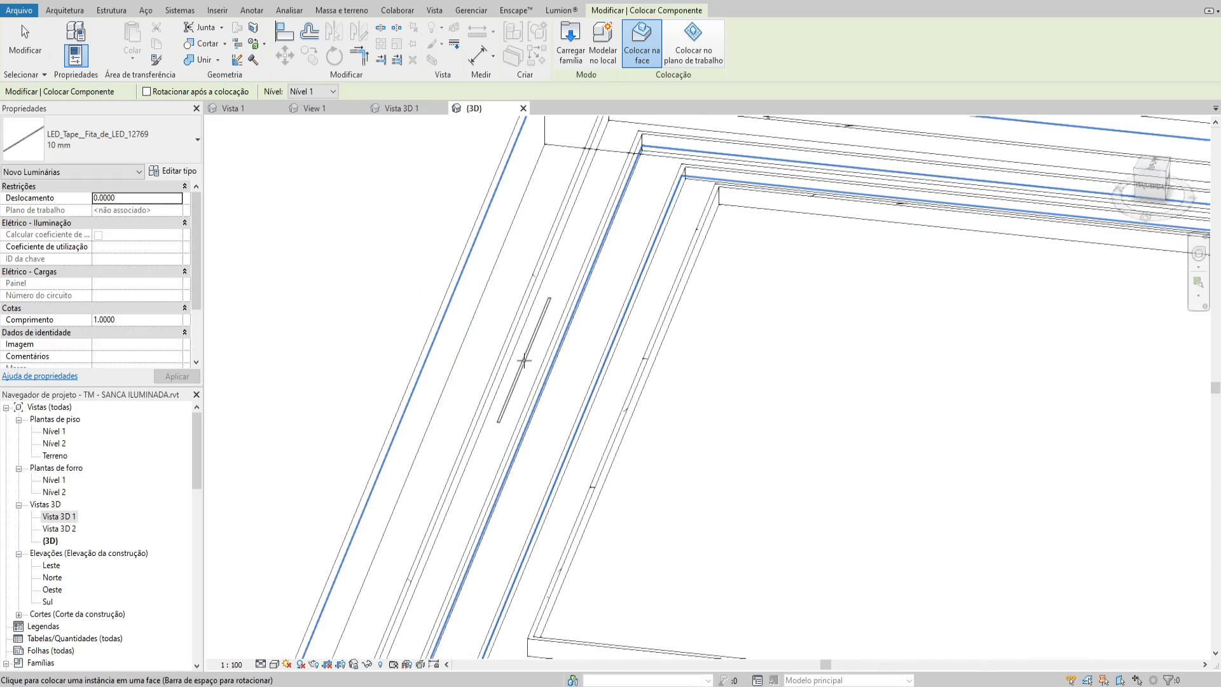
left_click(524, 360)
key("Escape")
key("Escape")
Examine the placed LED tape and its light source with hidden elements revealed, then with the normal display from another angle
left_click(544, 314)
mouse_move(545, 313)
middle_mouse_down("shift")
mouse_move(534, 267)
mouse_move(563, 304)
mouse_move(553, 333)
middle_mouse_up("shift")
key("Escape")
scroll(545, 348, "up", 2)
key("r")
key("h")
scroll(524, 354, "up", 2)
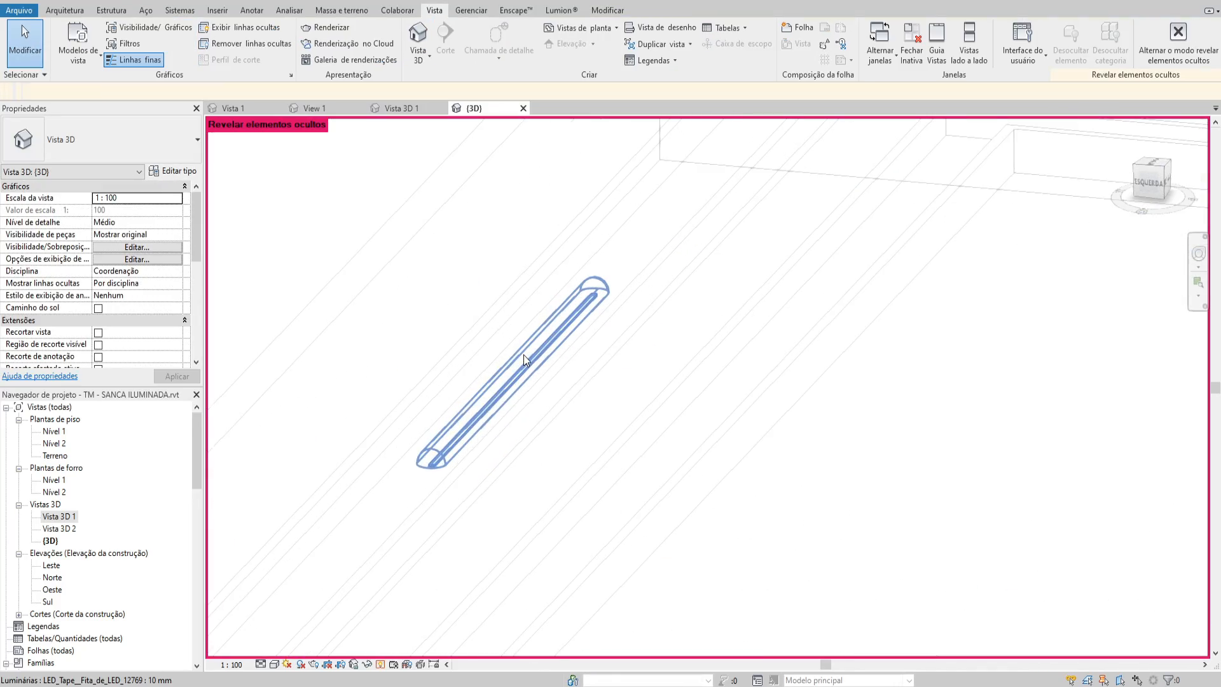
left_click(524, 355)
key("r")
key("h")
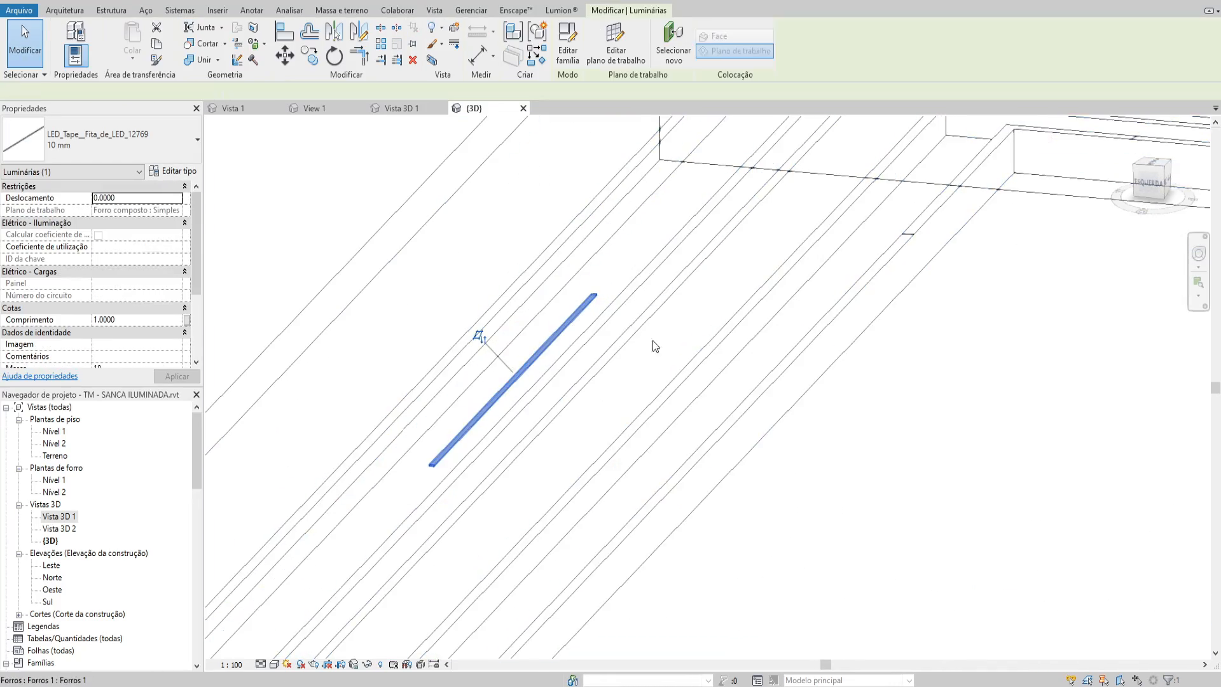
middle_click_drag(653, 341, 748, 426, "shift")
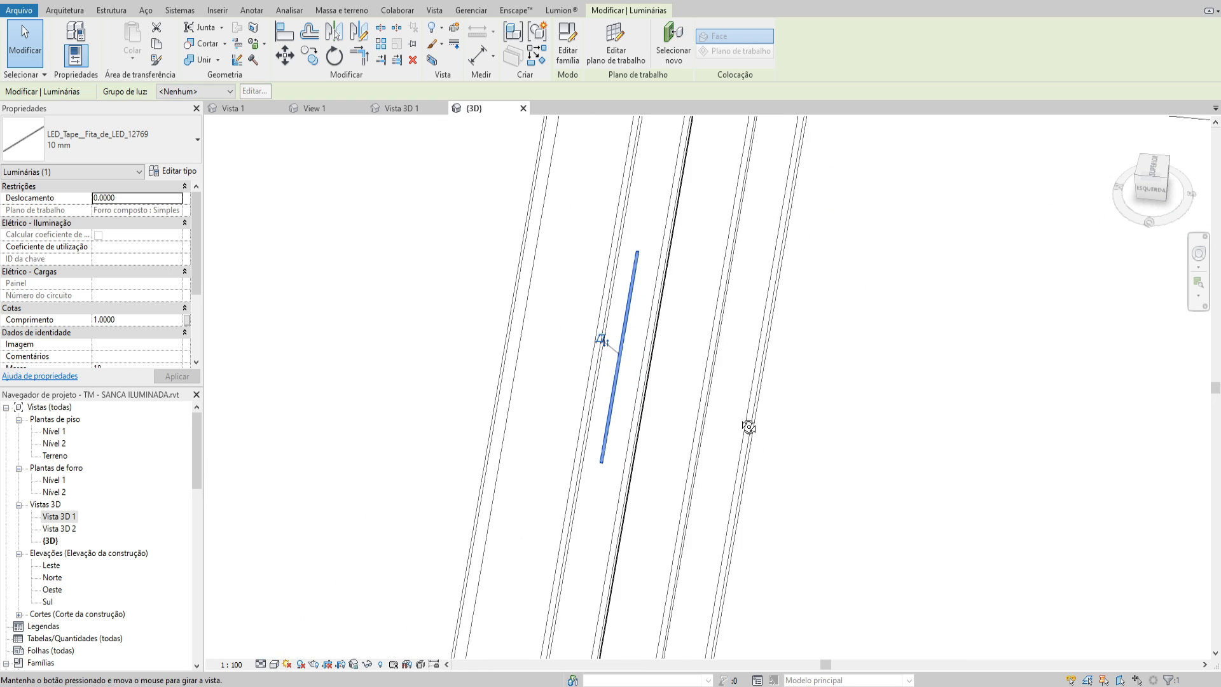
key("Escape")
In the top view, copy the LED tape end to end twice down the outer recess at 1 m spacing
left_click(1156, 168)
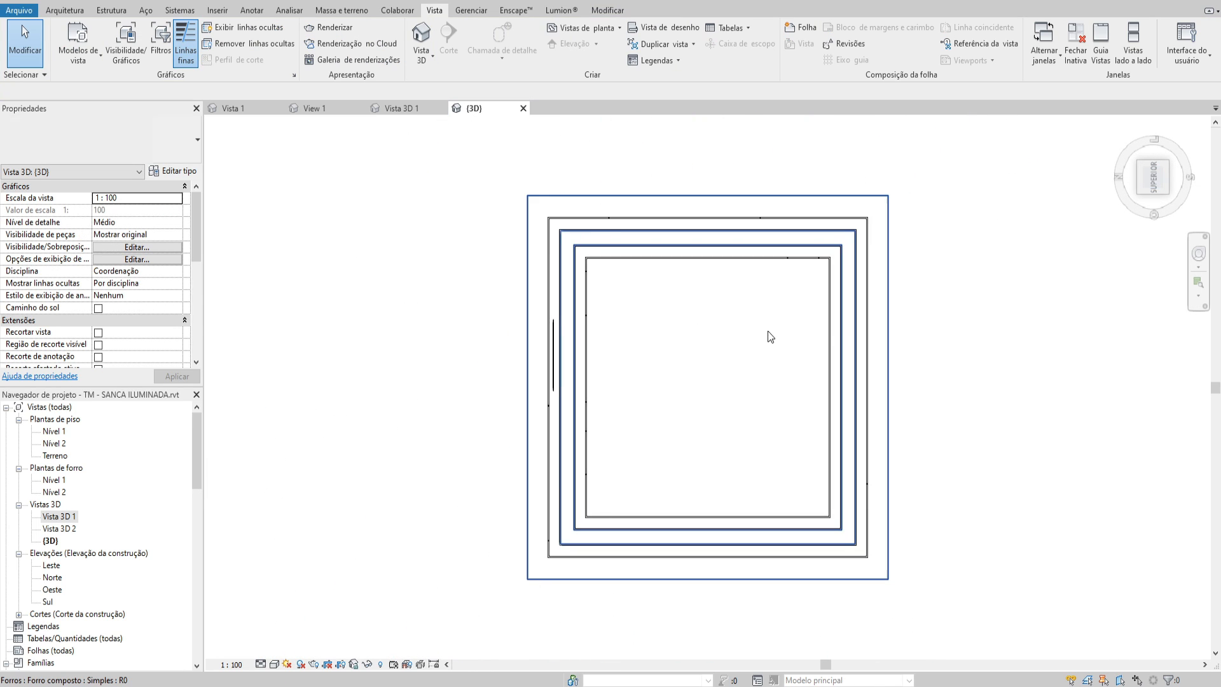
scroll(756, 344, "up", 2)
left_click(491, 312)
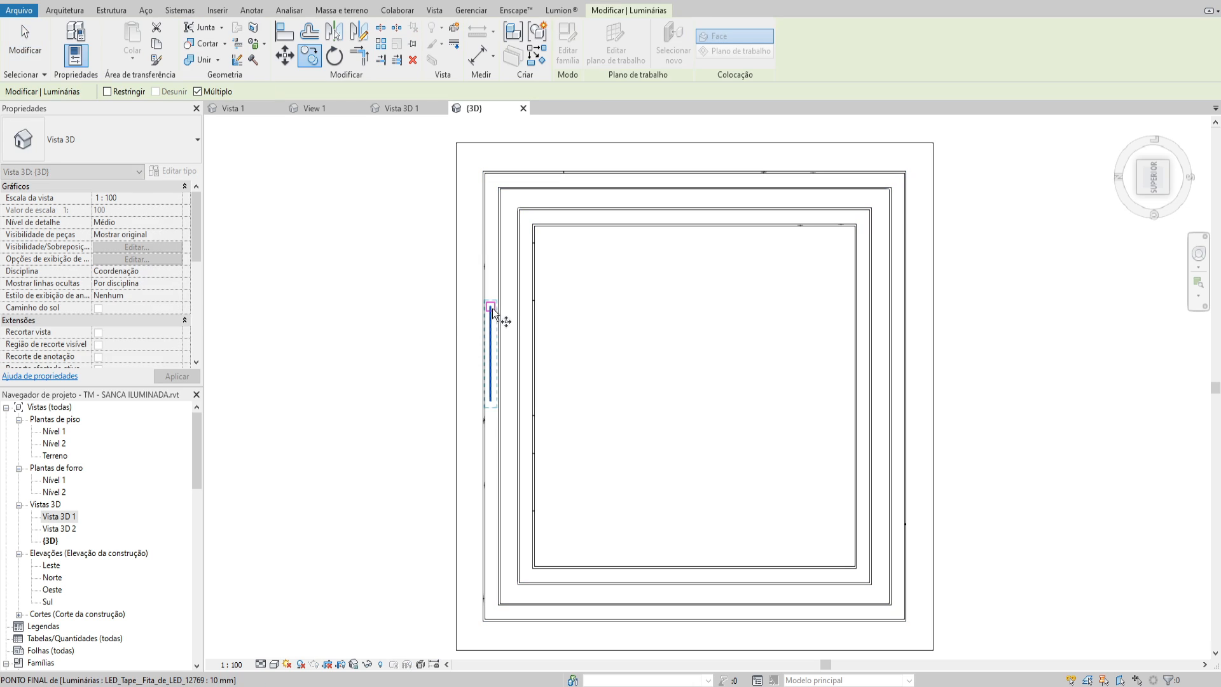
left_click(490, 401)
left_click(491, 493)
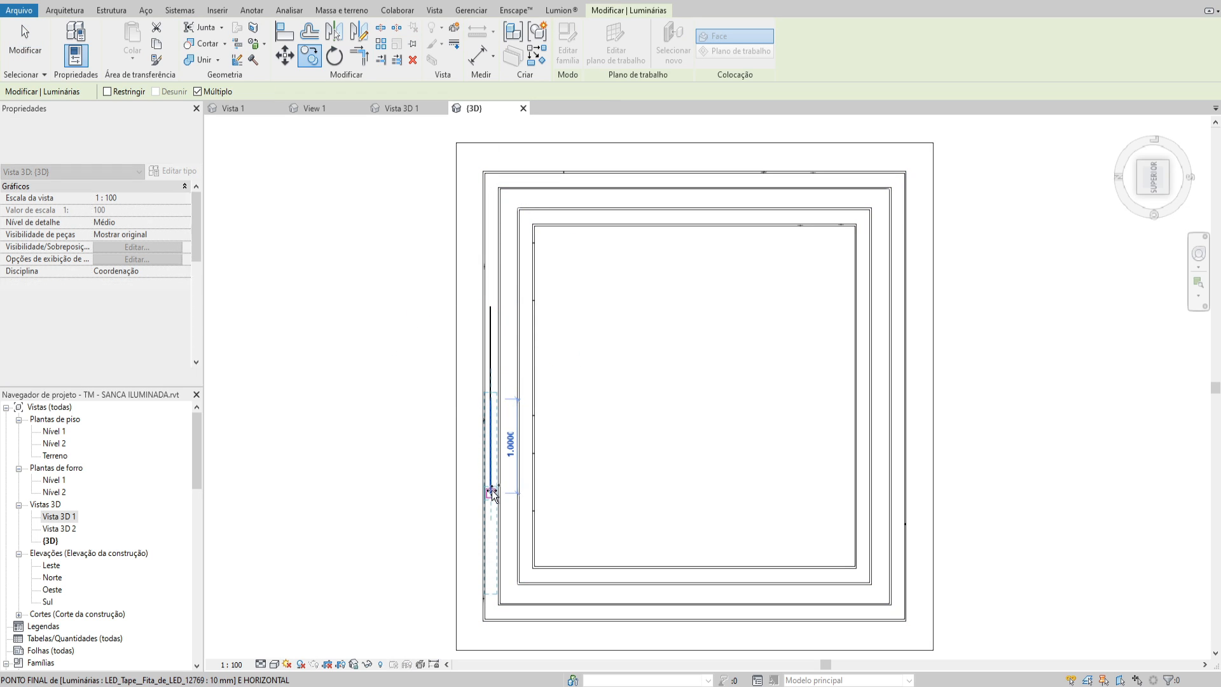
key("Escape")
key("Escape")
Copy the original LED tape one tape length up the same recess to extend the row toward the upper corner
left_click(492, 315)
key("c")
key("o")
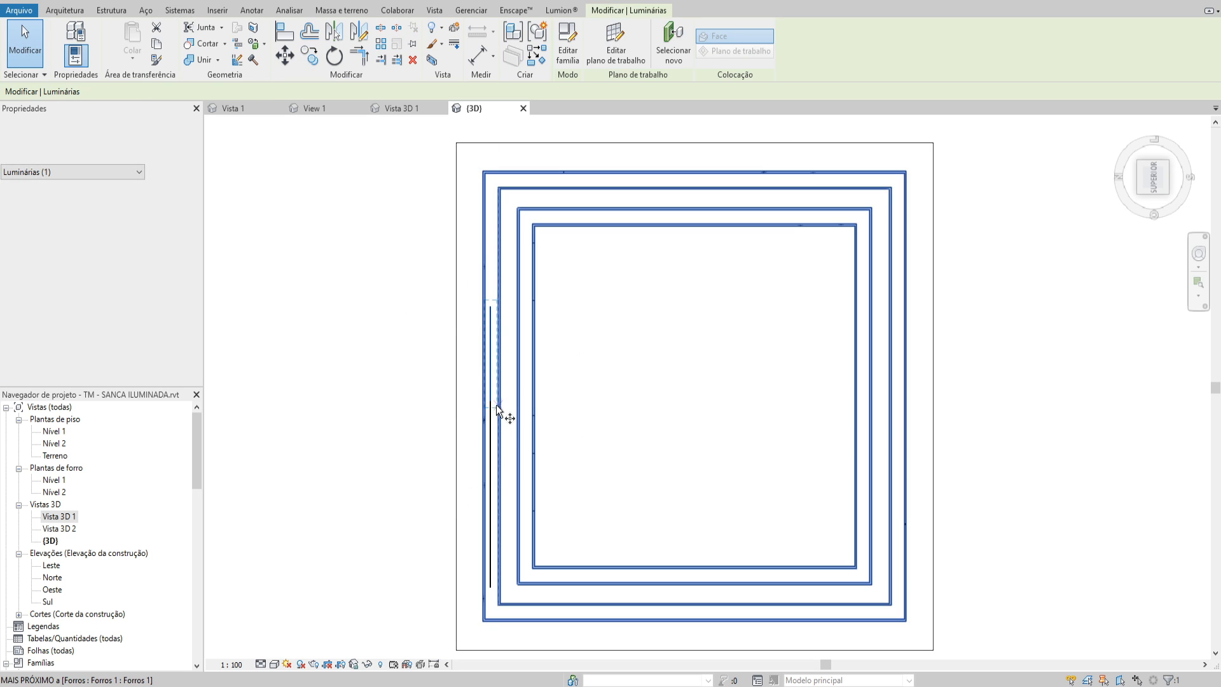
left_click(490, 401)
left_click(491, 306)
key("Escape")
key("Escape")
middle_click_drag(493, 328, 489, 328)
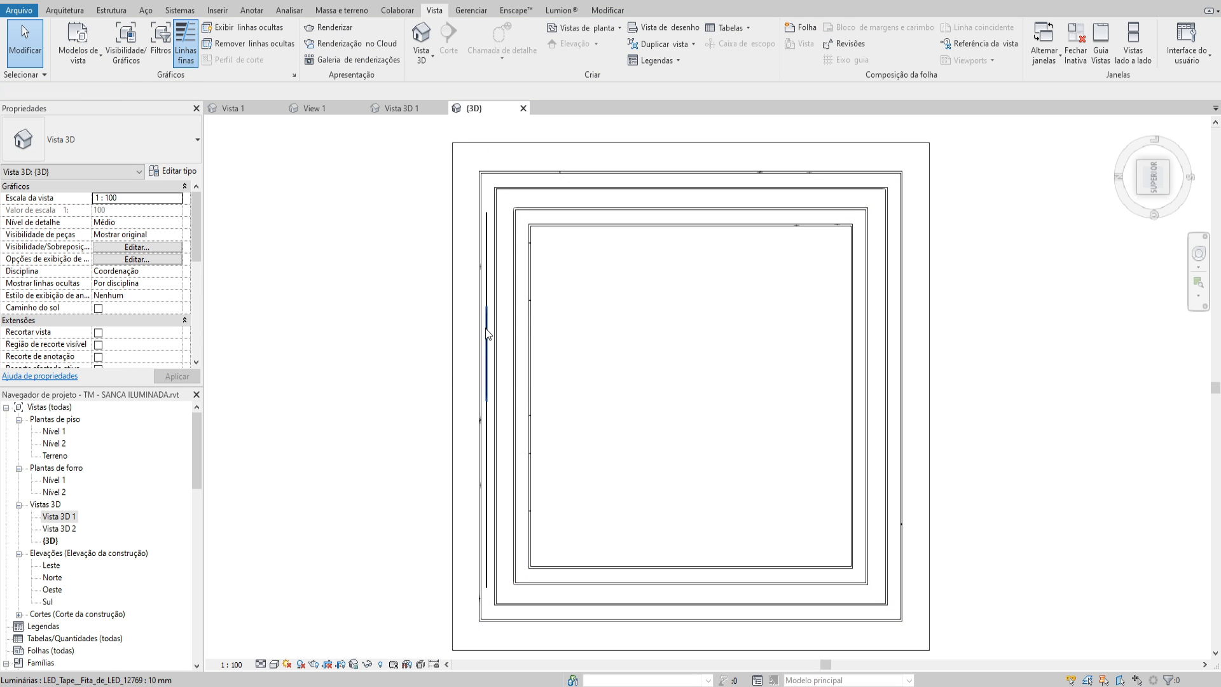
Select all the LED tape instances and copy the row across to the inner recess on the same side
left_click(485, 317)
key("Escape")
left_click(488, 316)
key("s")
key("a")
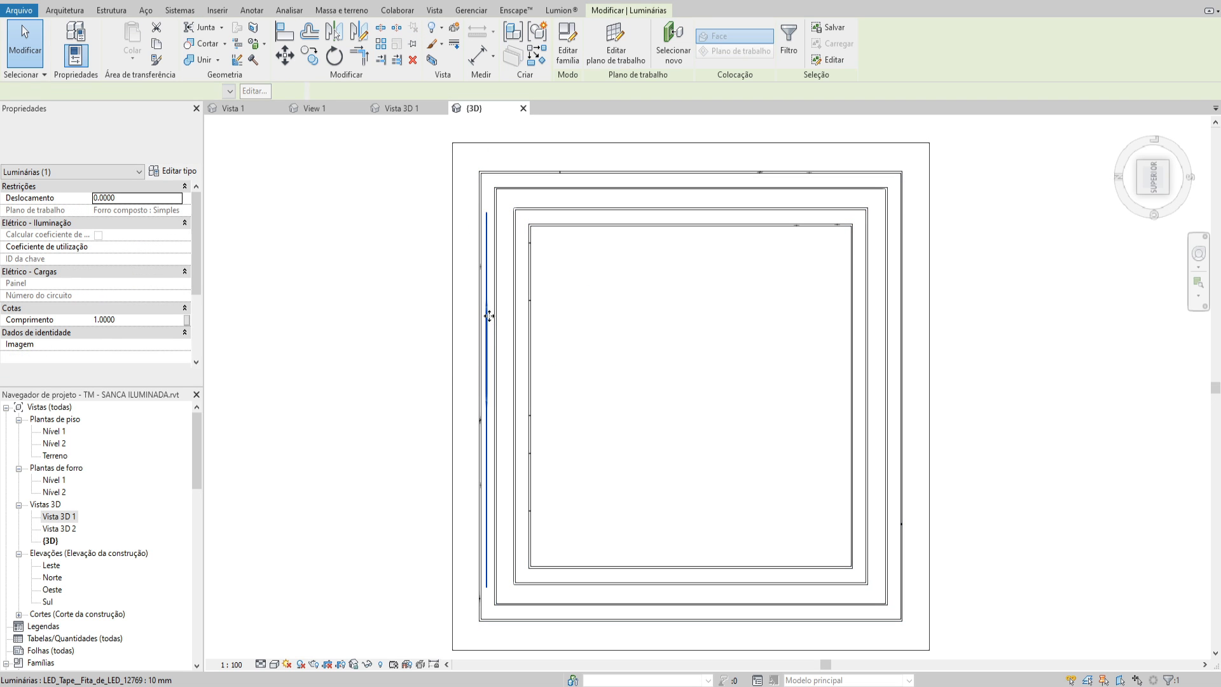
left_click_drag(488, 316, 521, 318)
key("Escape")
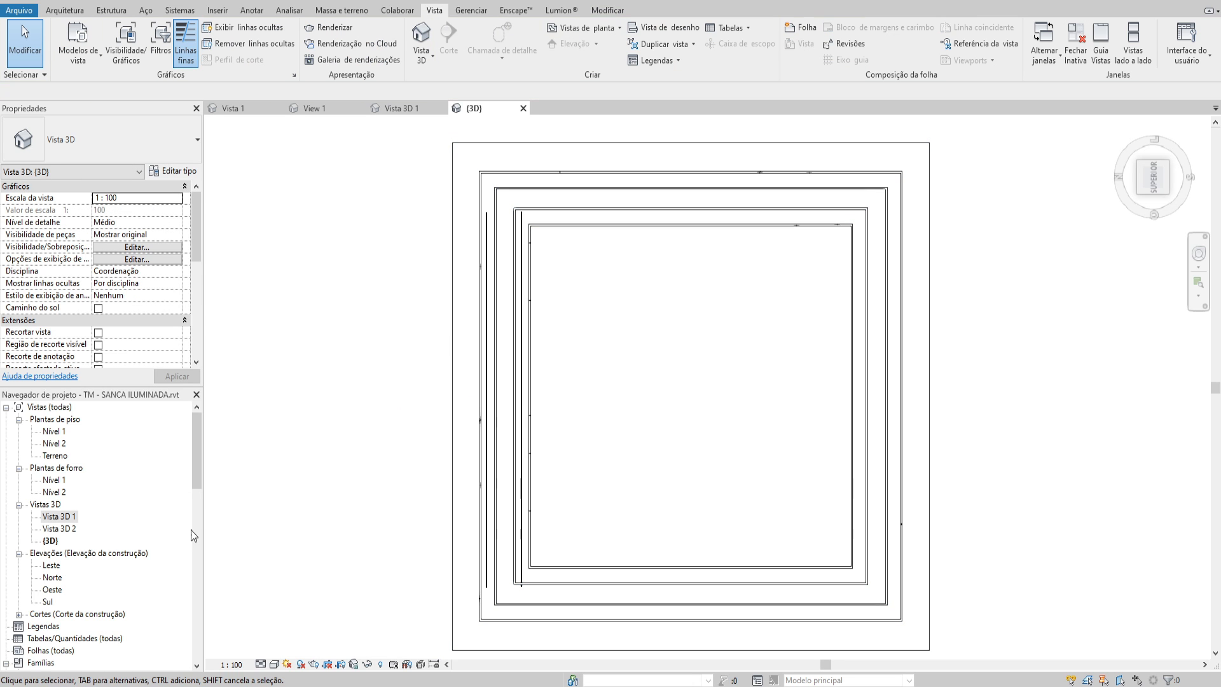
Render the Vista 3D 1 perspective of the ceiling with the current render settings
double_click(59, 516)
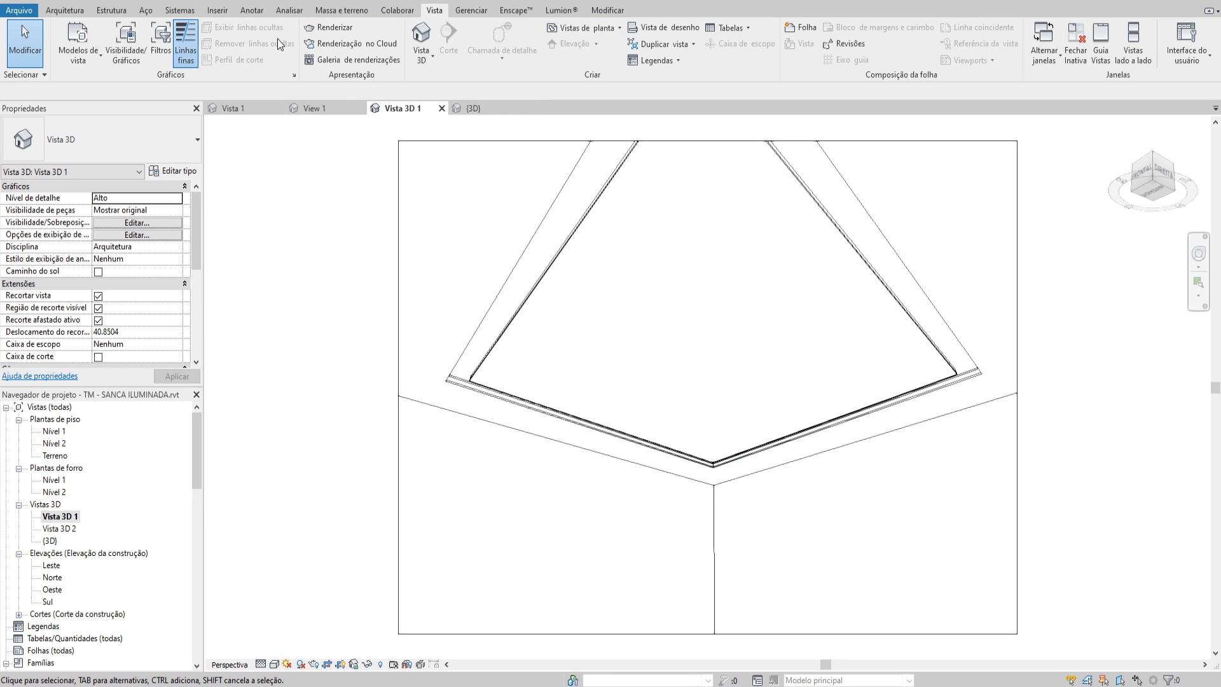
key("r")
key("r")
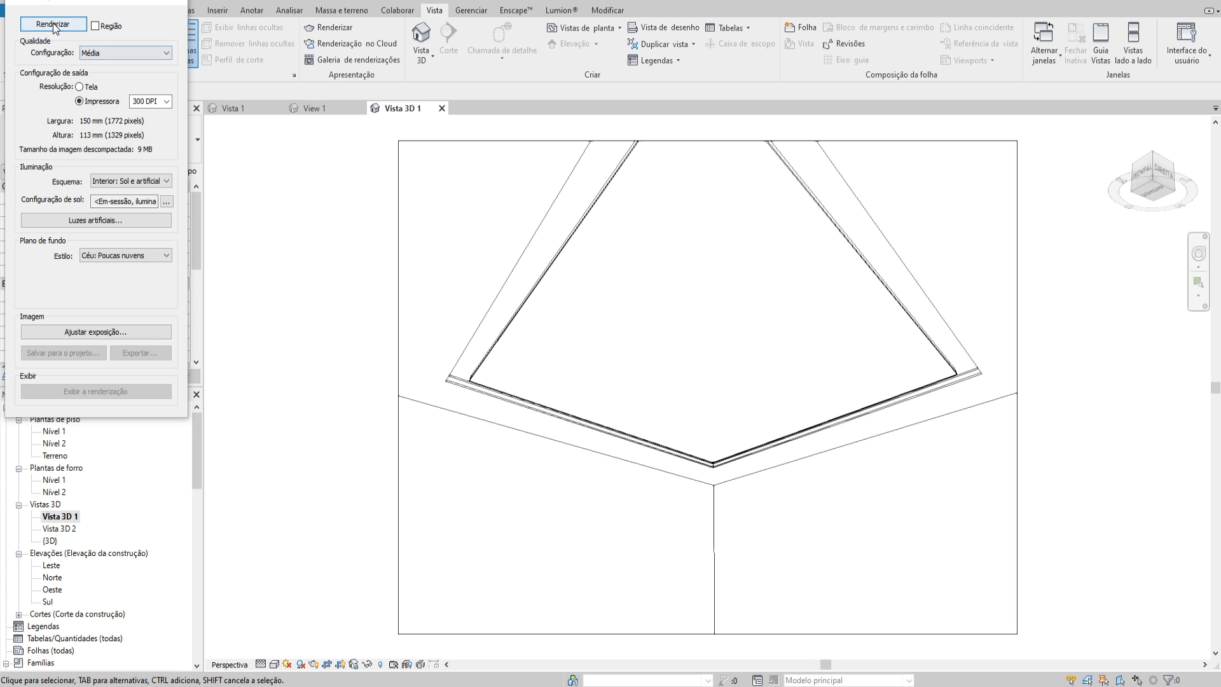
left_click(53, 24)
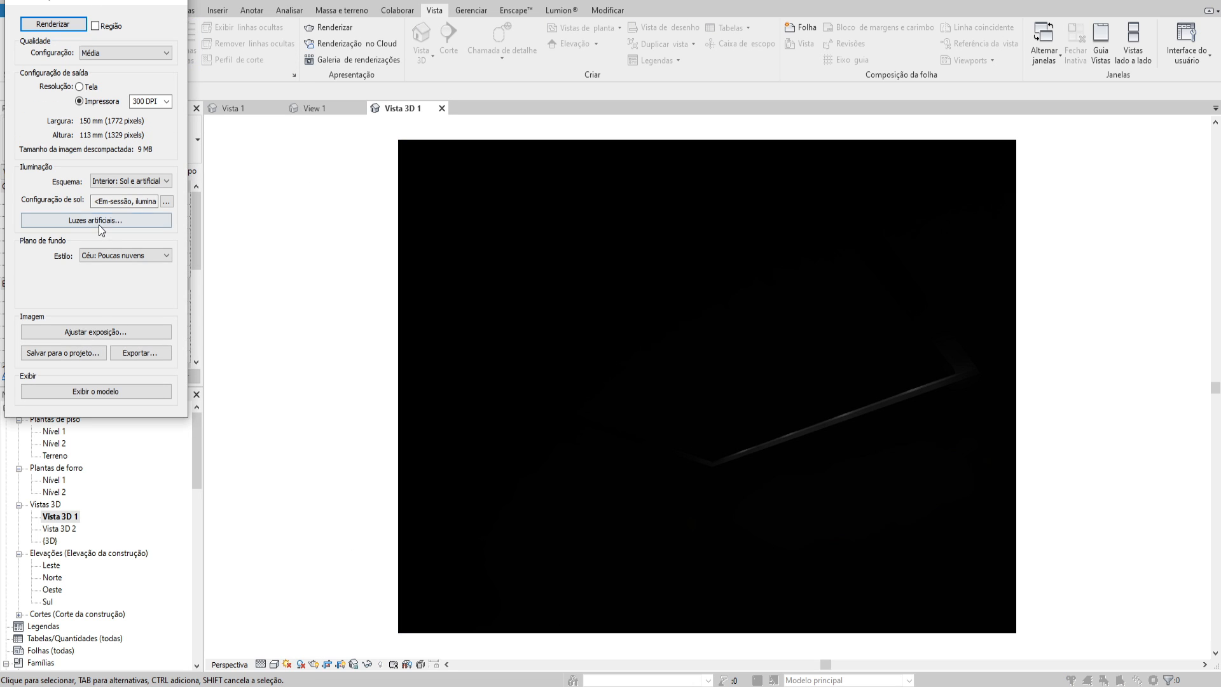
Set the rendering's exposure value to 9, inspect the lit cove up close and close the render settings
left_click(96, 332)
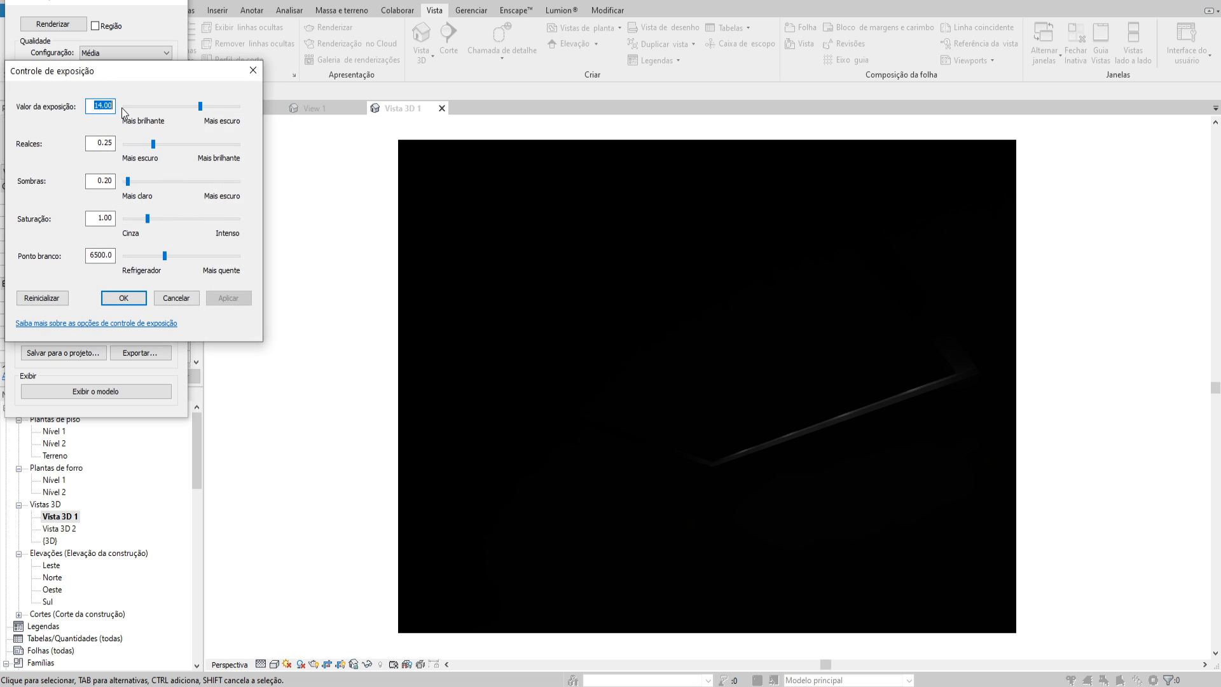
left_click(229, 298)
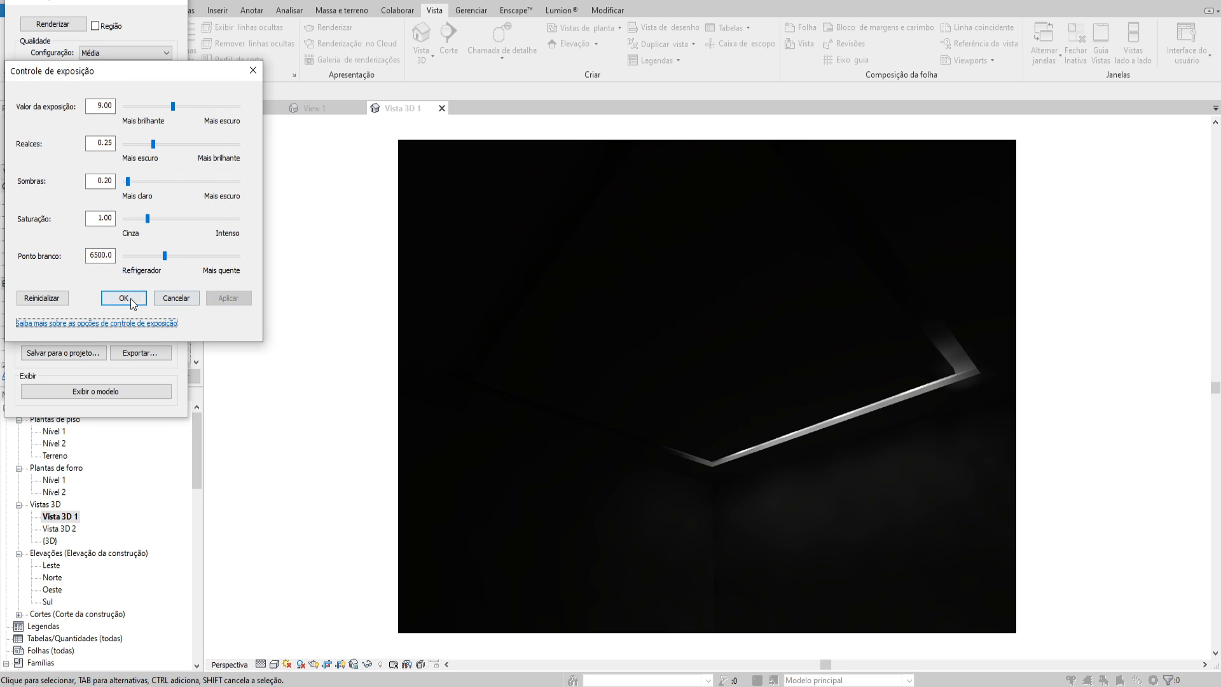
left_click(123, 298)
scroll(937, 468, "up", 4)
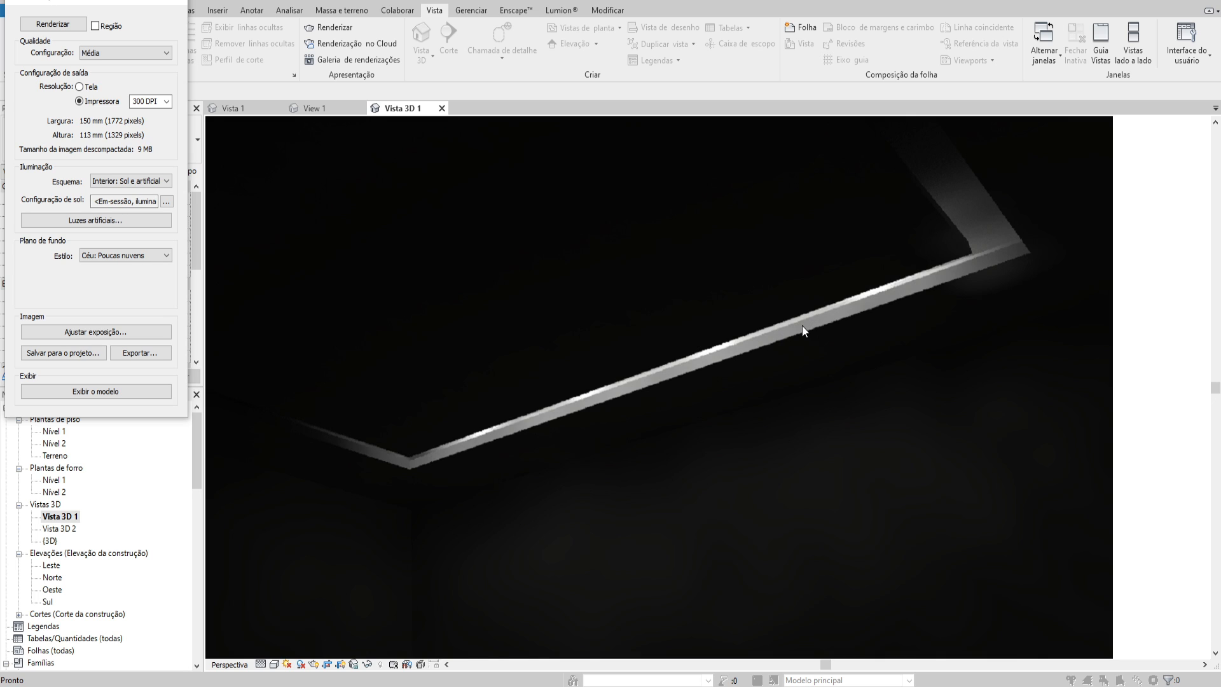
left_click(169, 2)
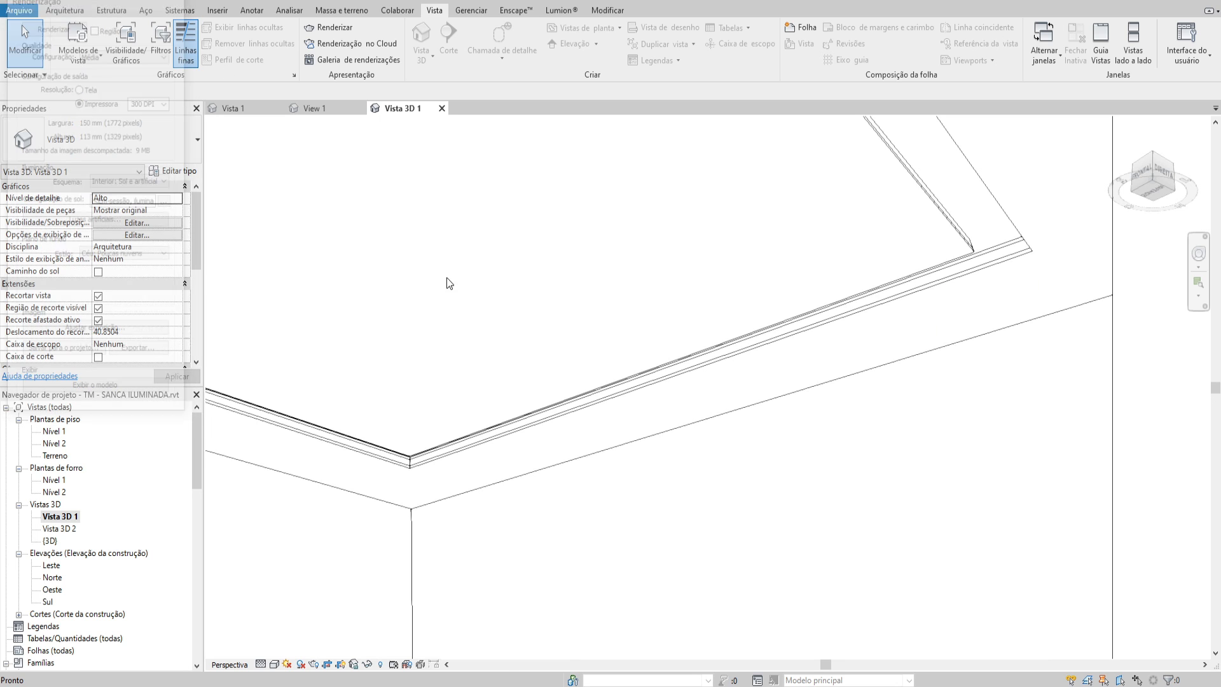
scroll(505, 363, "down", 1)
middle_click_drag(505, 362, 467, 375, "shift")
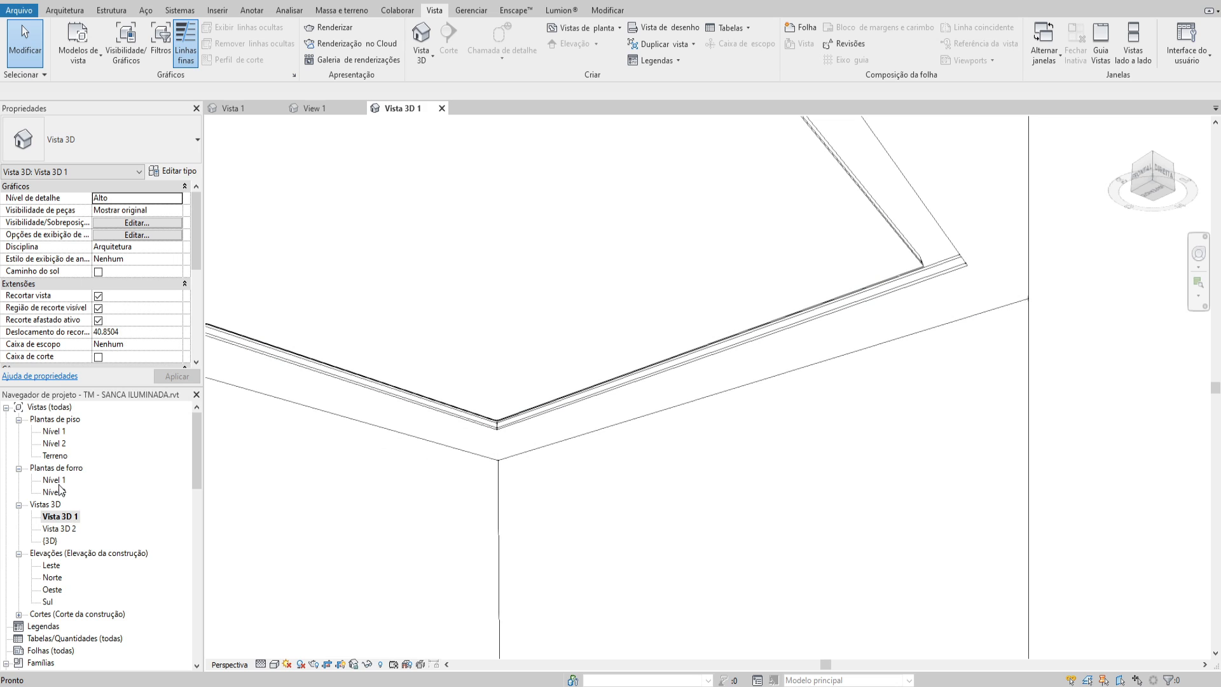
Return to the {3D} view and delete the LED tapes except for a single one in the outer recess
double_click(56, 481)
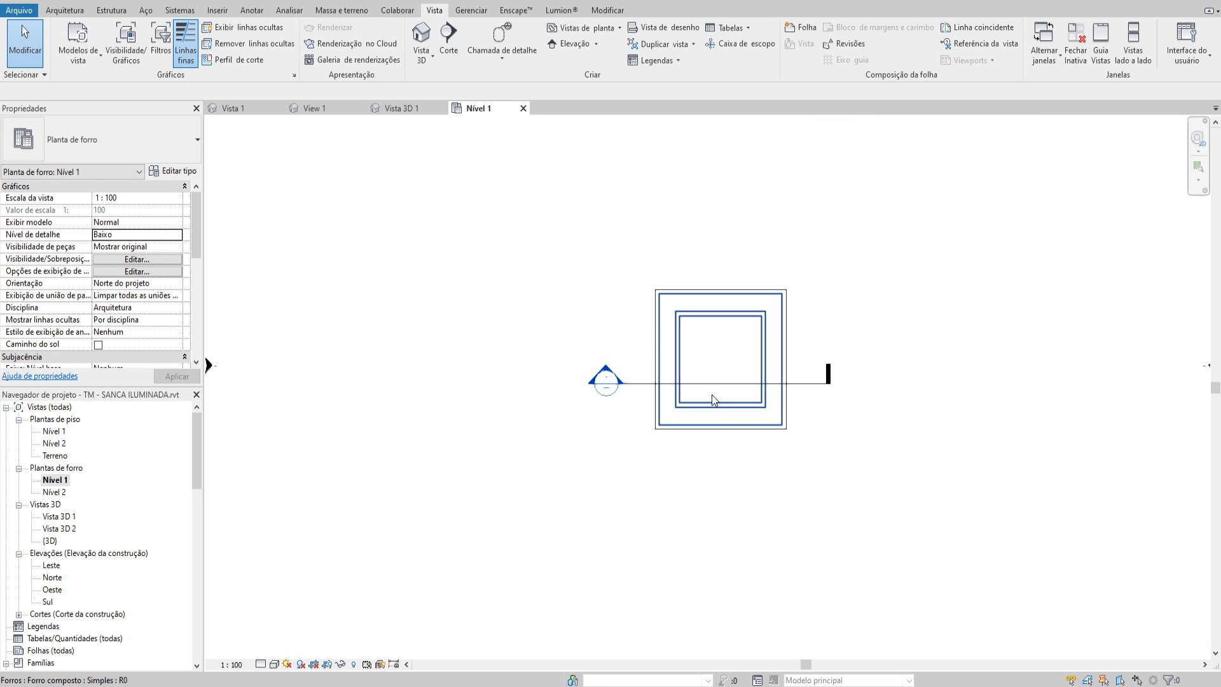
key("3")
key("d")
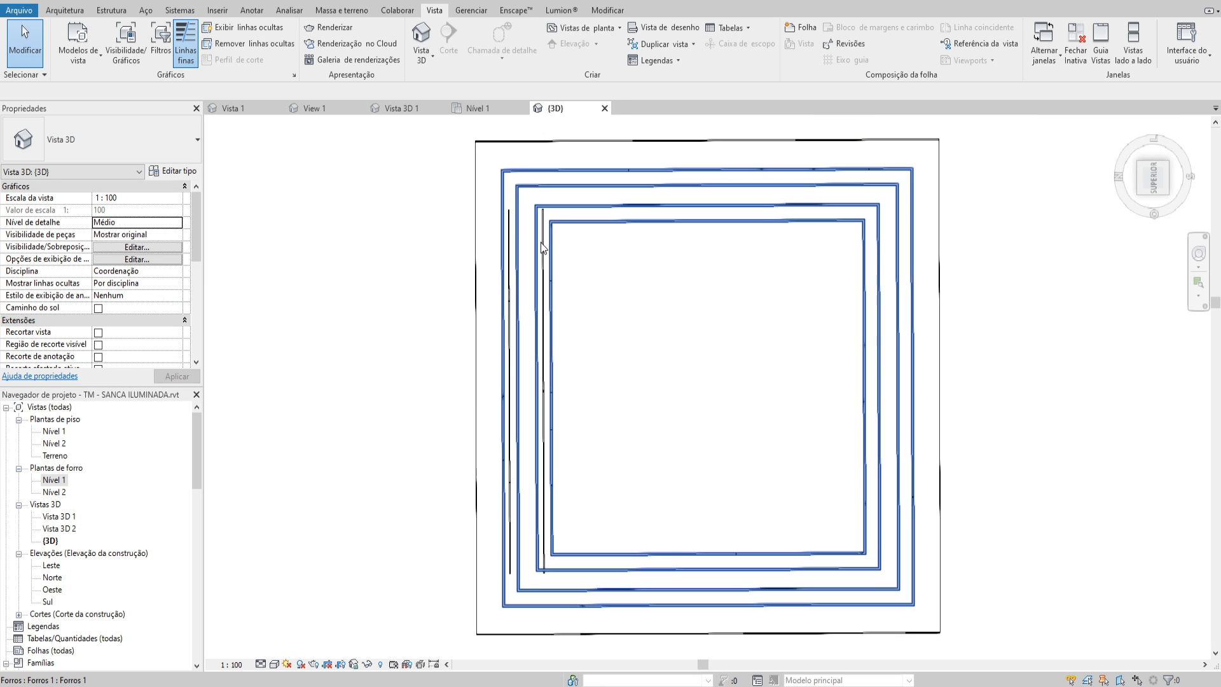
left_click(542, 248)
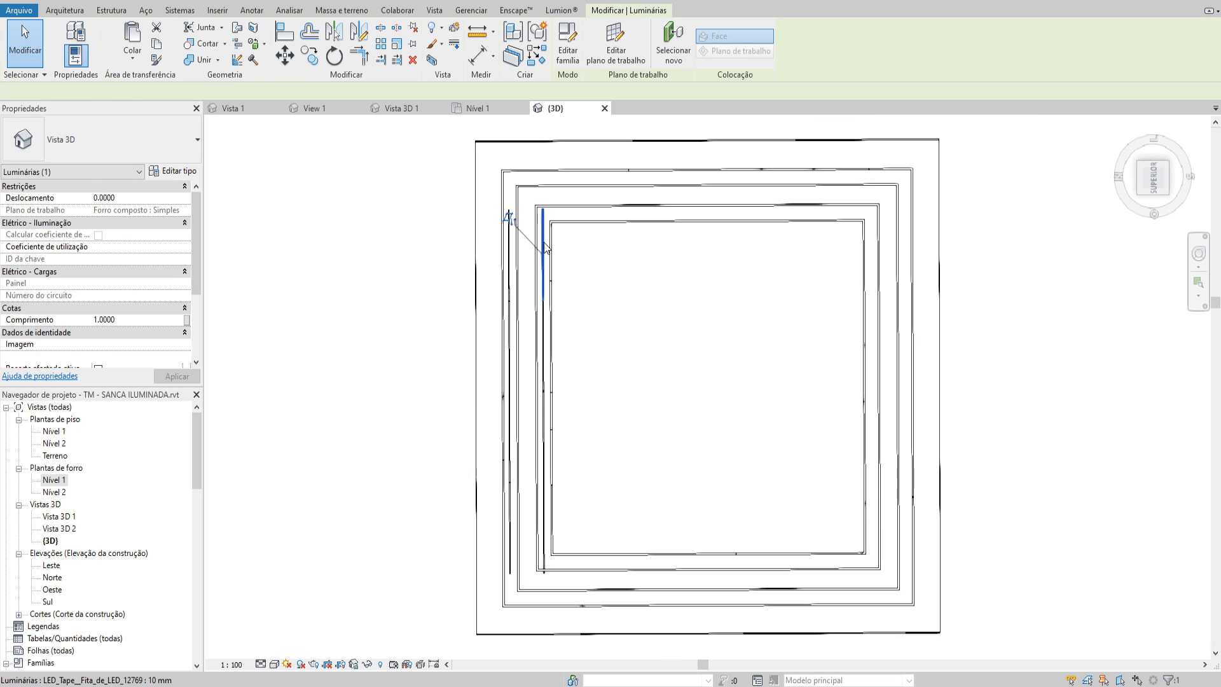
left_click(582, 283)
left_click(511, 235)
middle_click_drag(511, 235, 523, 350, "shift")
Set the remaining LED tape's length (Comprimento) to 0.1
scroll(520, 236, "up", 2)
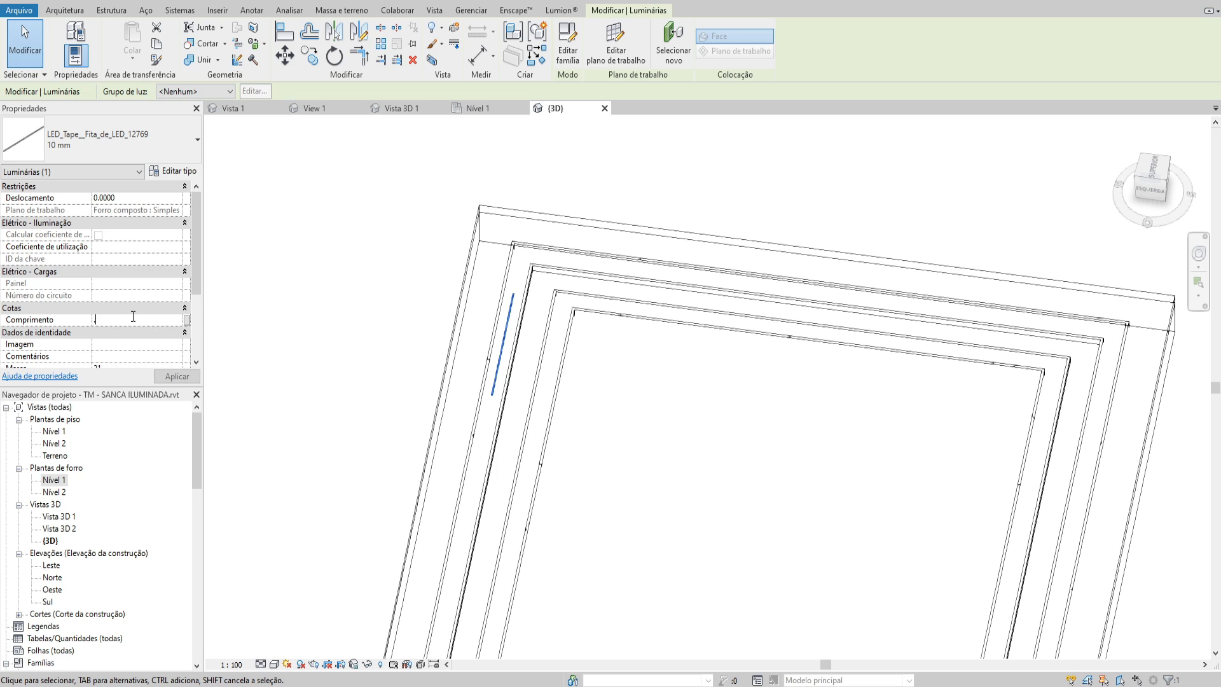
left_click(609, 343)
scroll(526, 355, "up", 2)
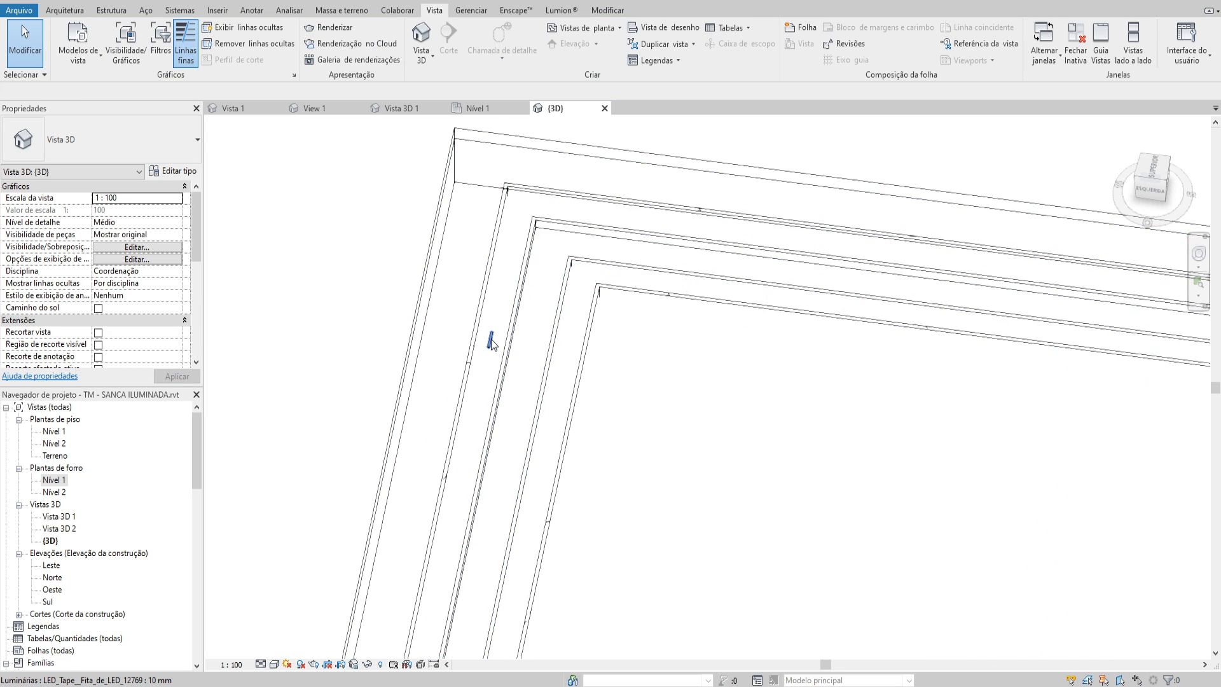
Move the shortened LED tape up the outer recess toward the ceiling's upper-left corner in the top view
left_click(491, 342)
middle_click_drag(558, 328, 521, 322, "shift")
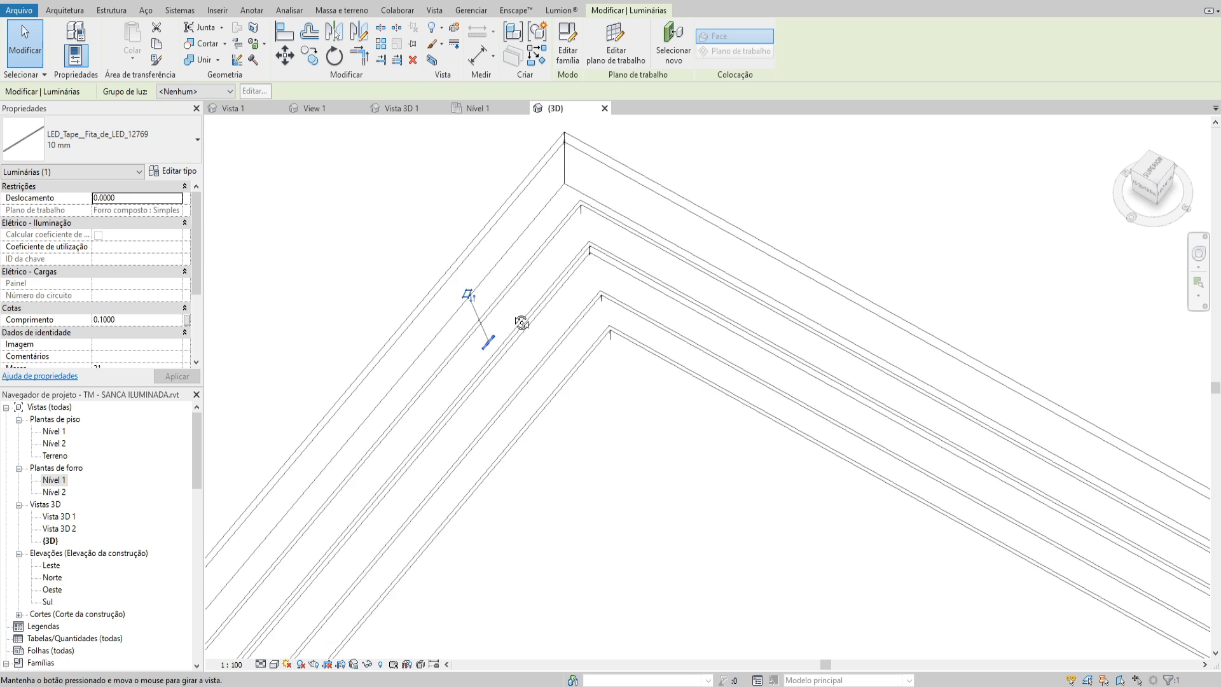
left_click(1157, 167)
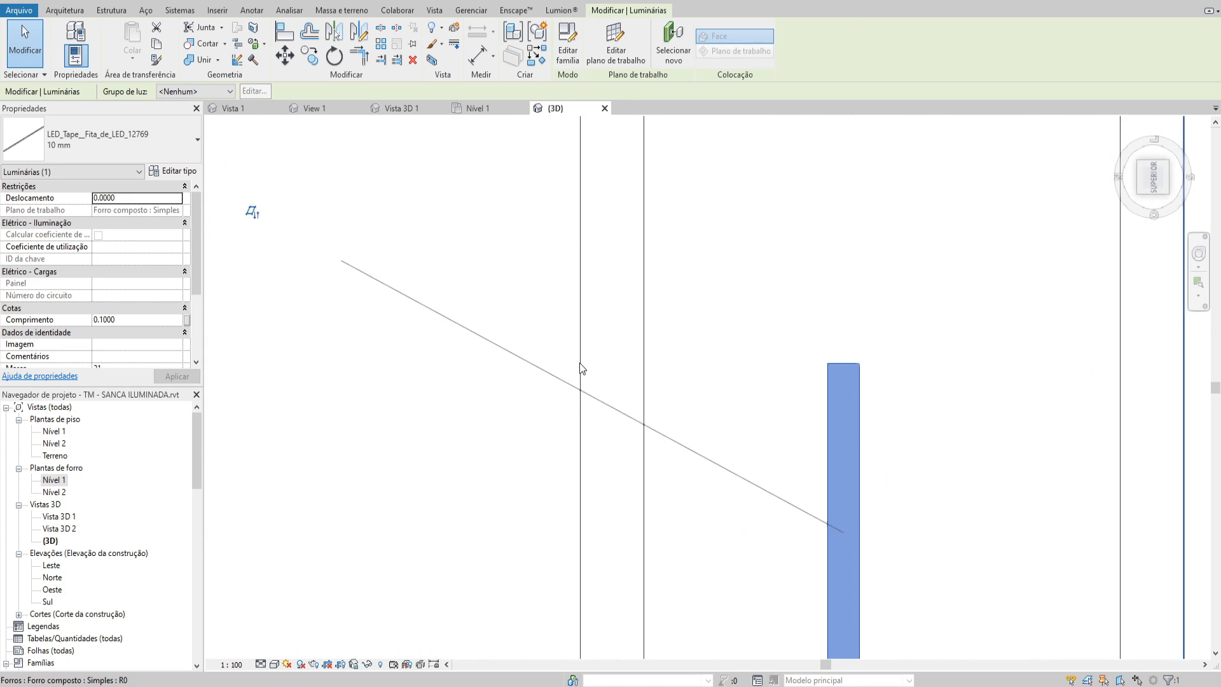
scroll(557, 453, "down", 2)
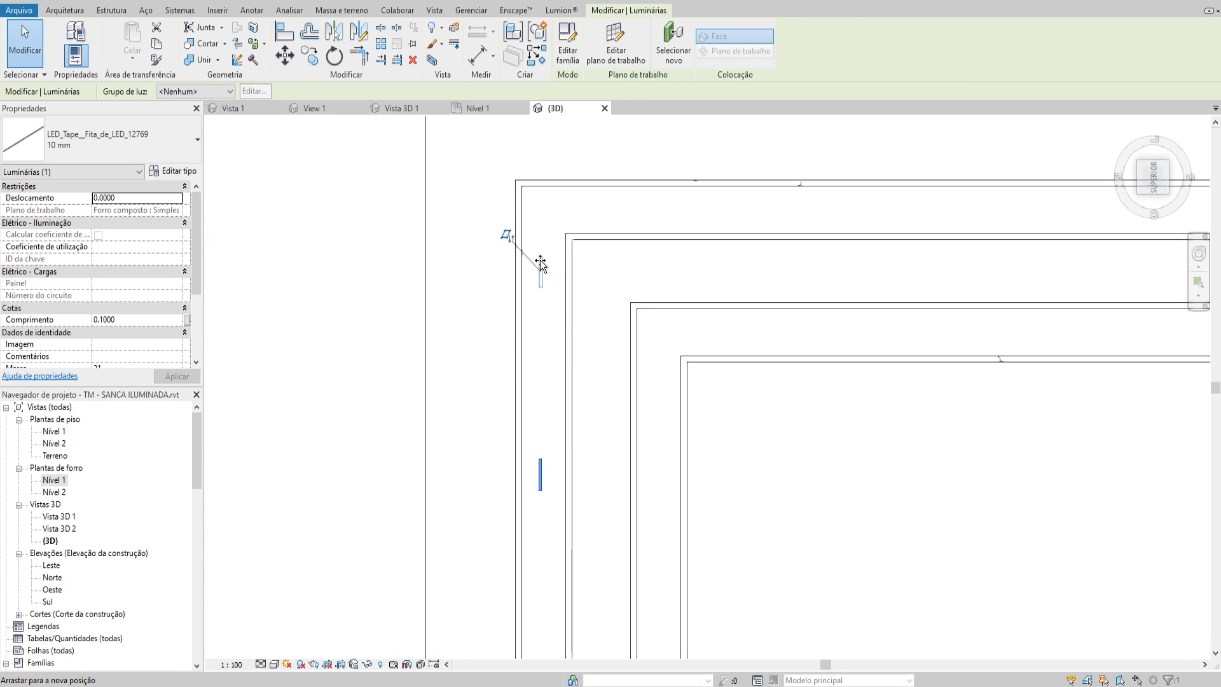
left_click_drag(540, 260, 544, 242)
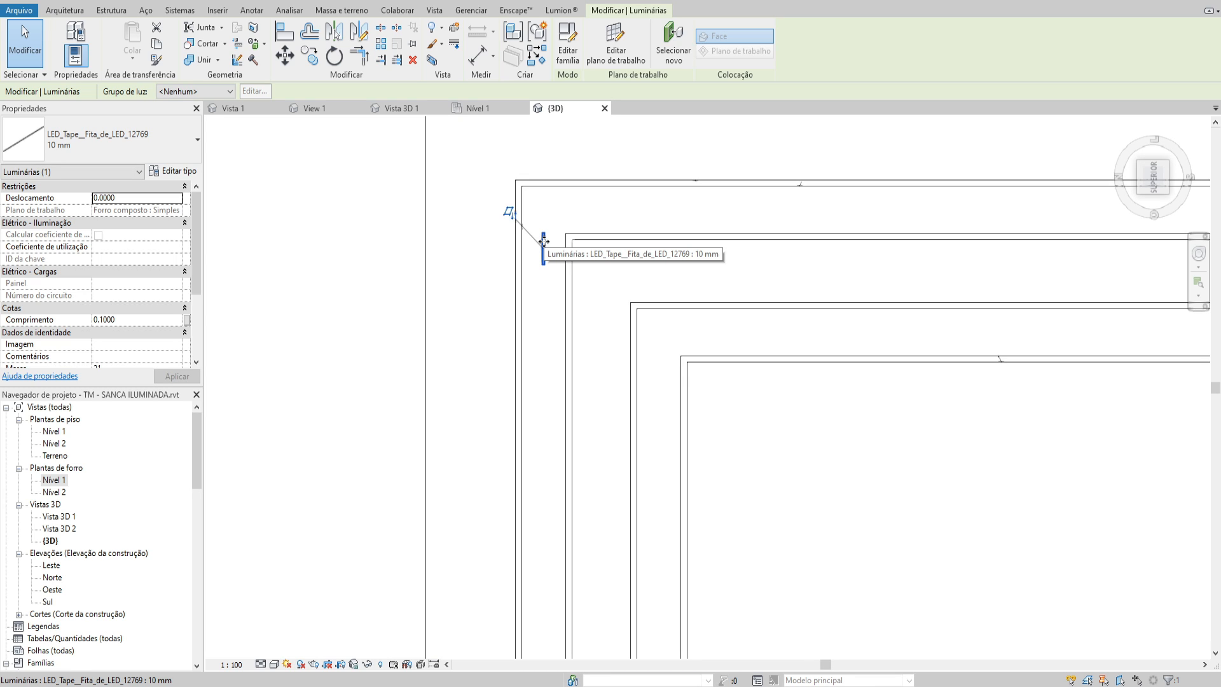
scroll(534, 240, "up", 3)
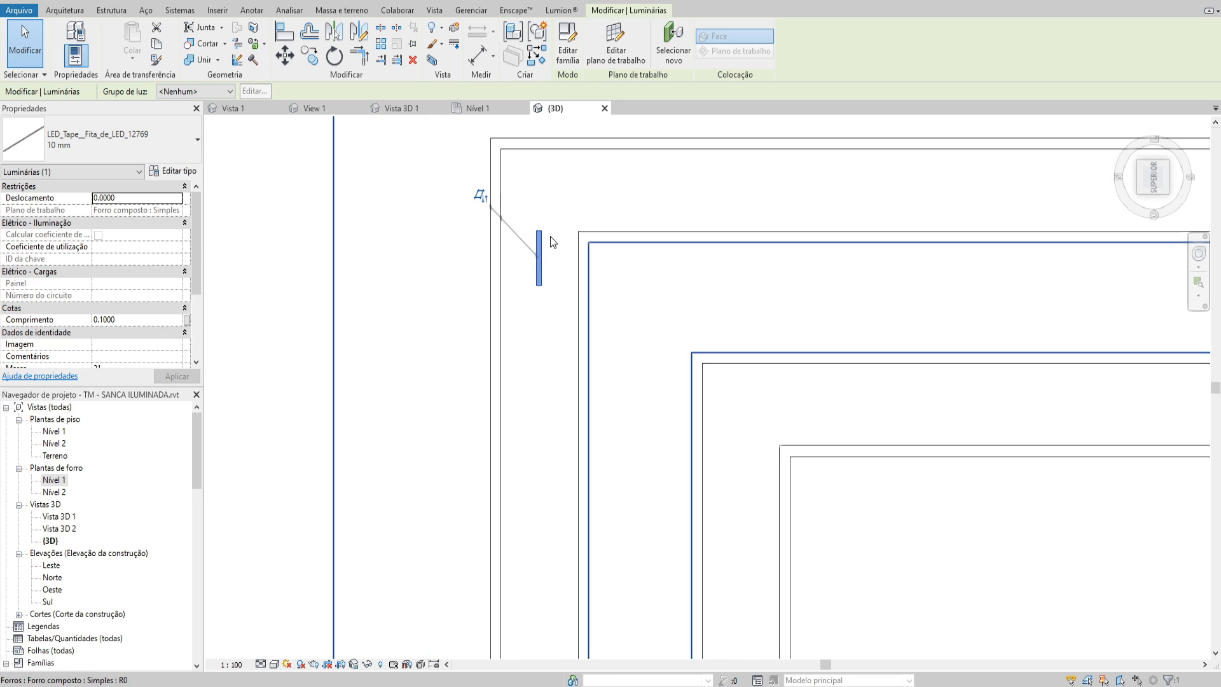
key("c")
key("o")
left_click(540, 200)
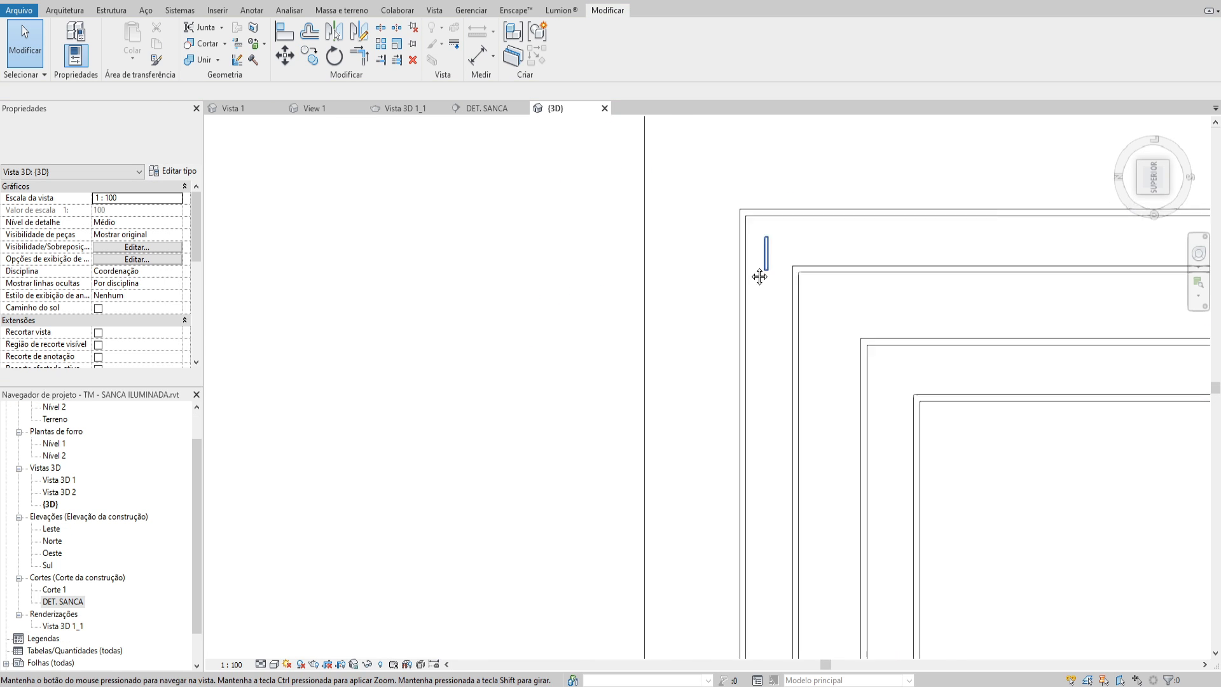
scroll(722, 261, "up", 2)
left_click(723, 262)
middle_click_drag(727, 261, 678, 276)
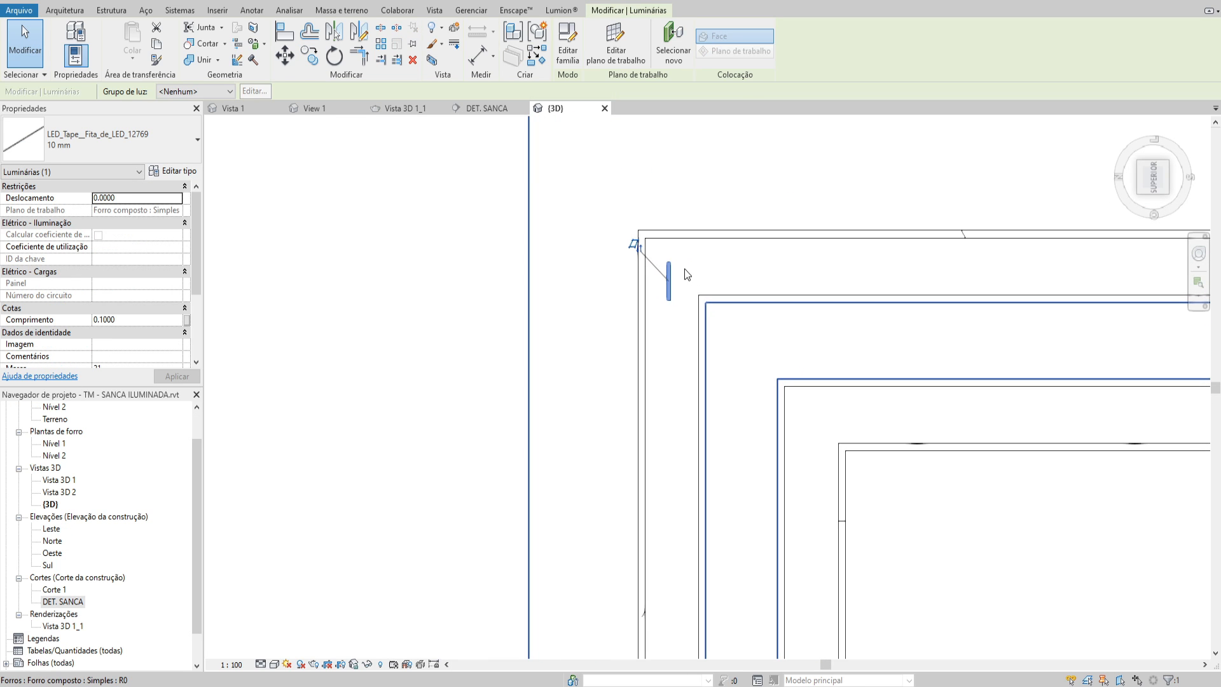
key("Escape")
Copy the LED tape down the outer recess as constrained multiple copies at 0.1 spacing to form a continuous row of six tapes
left_click(669, 268)
key("c")
key("o")
scroll(670, 264, "up", 2)
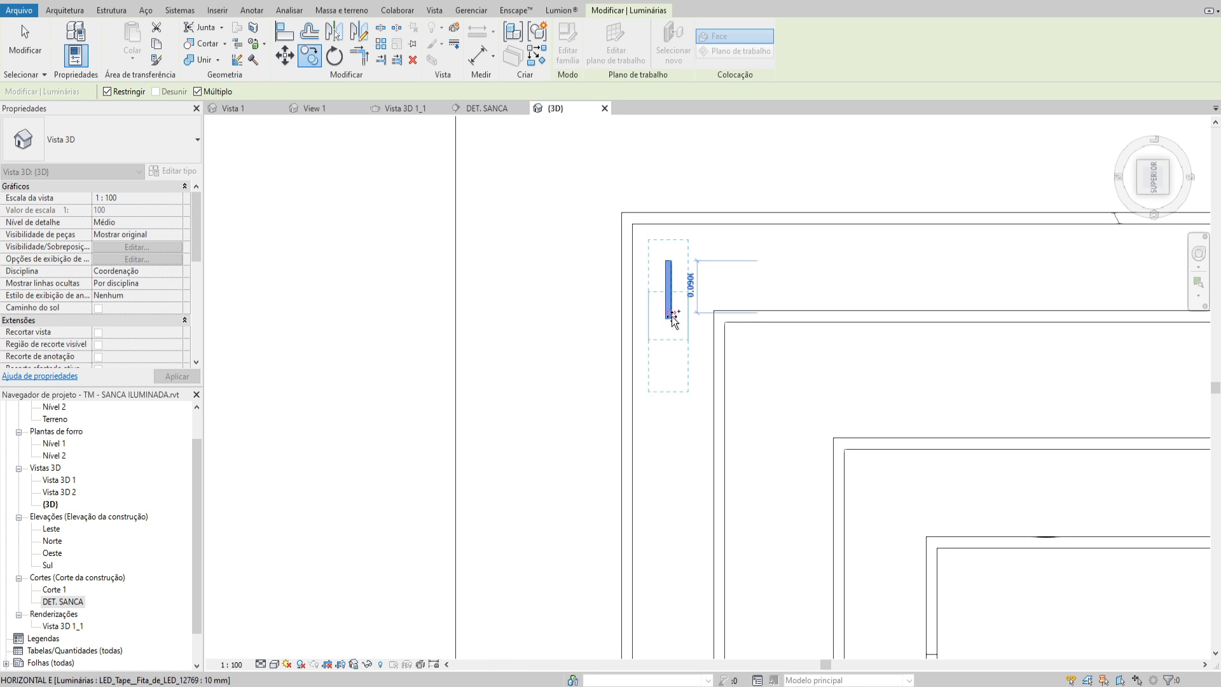
left_click(671, 265)
scroll(728, 355, "down", 1)
middle_click_drag(727, 355, 713, 265)
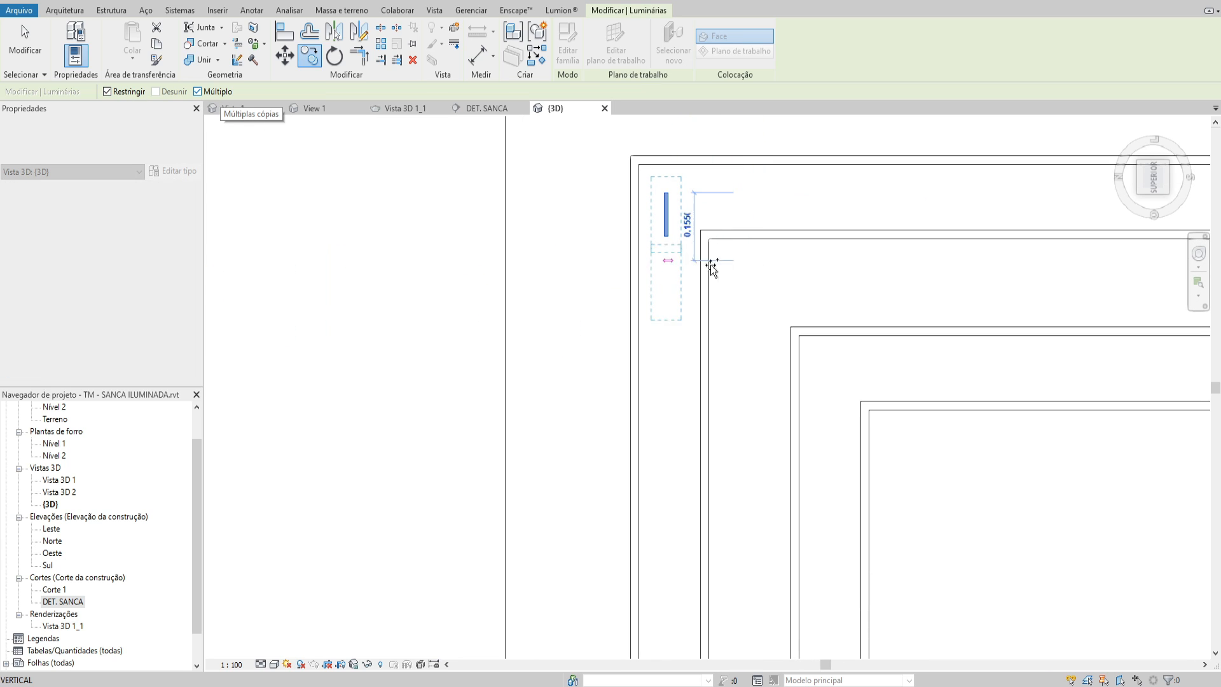
type(".1")
key("Return")
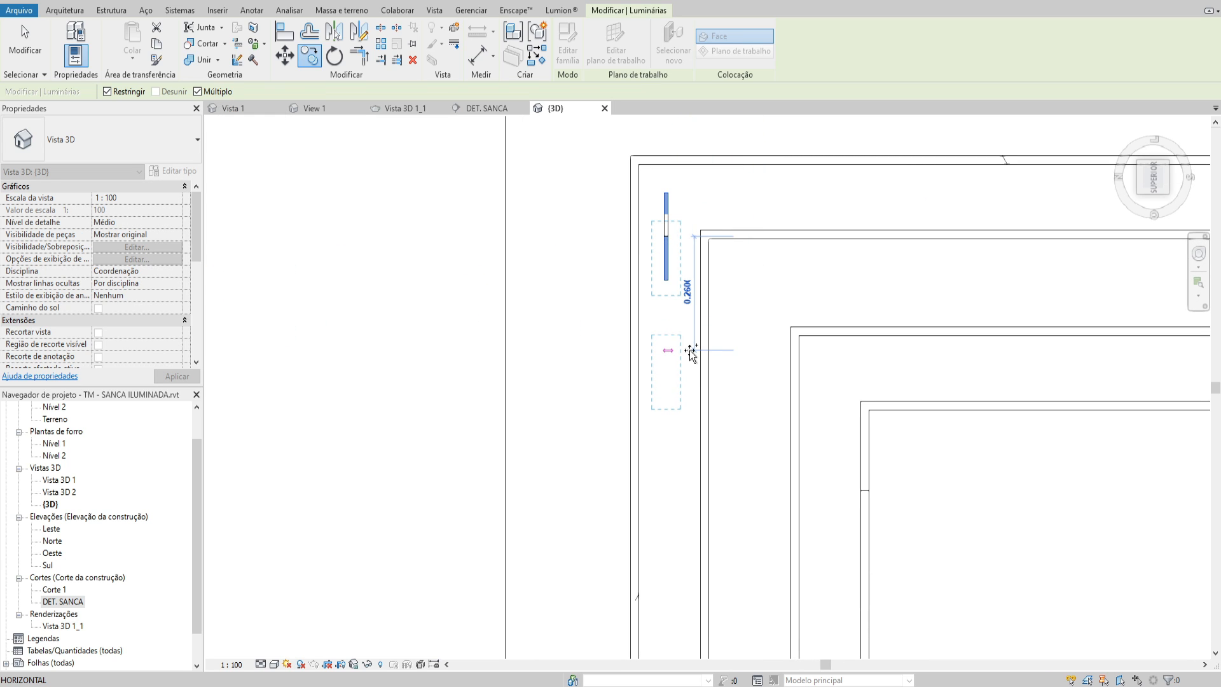
type(".1")
key("Return")
type(".1")
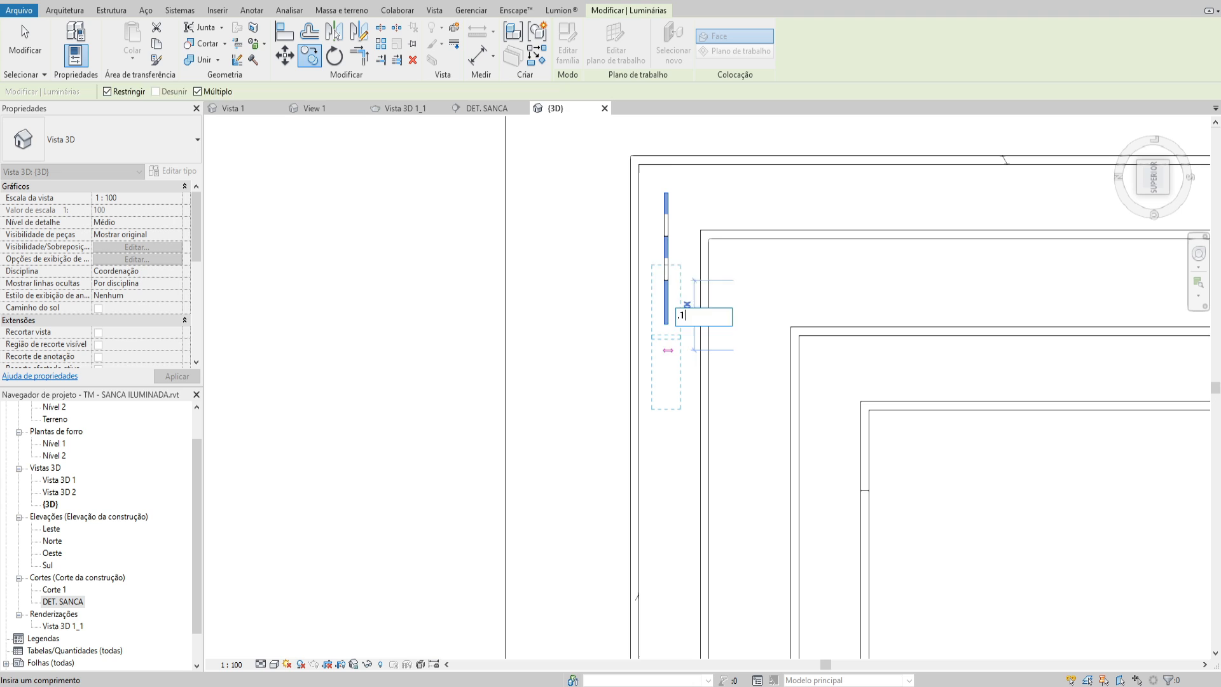
key("Return")
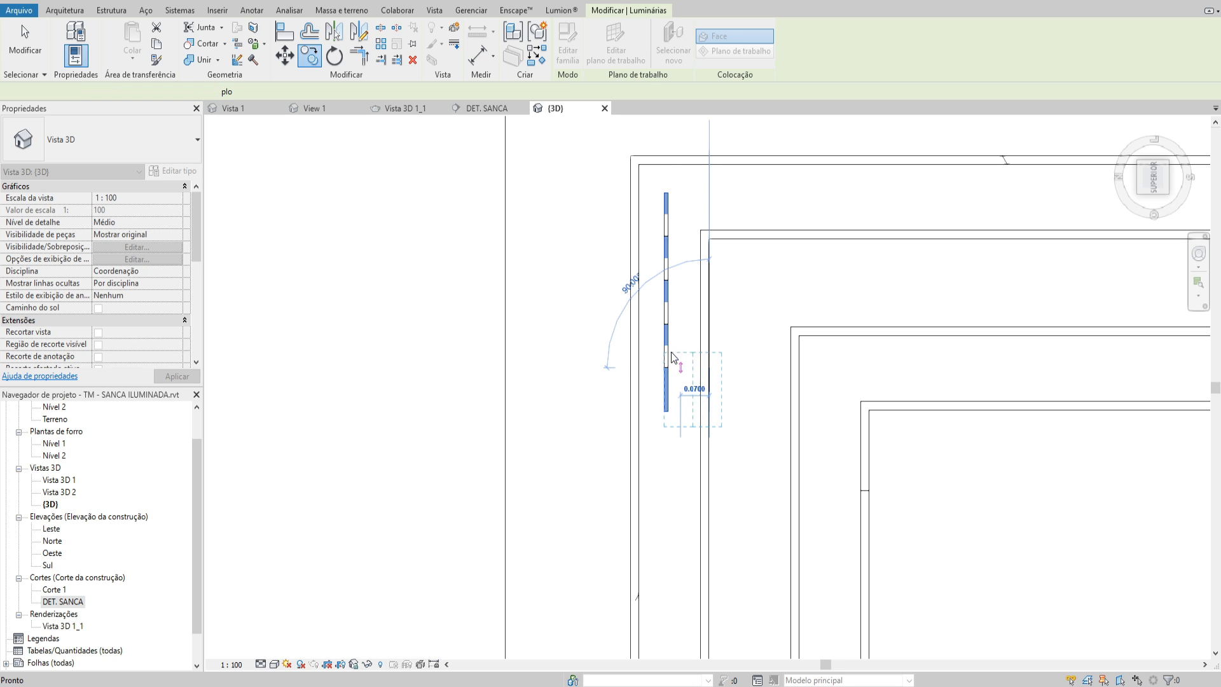
key("Escape")
Measure the overall length of the six-tape row with an aligned dimension, without keeping the dimension
scroll(680, 274, "up", 2)
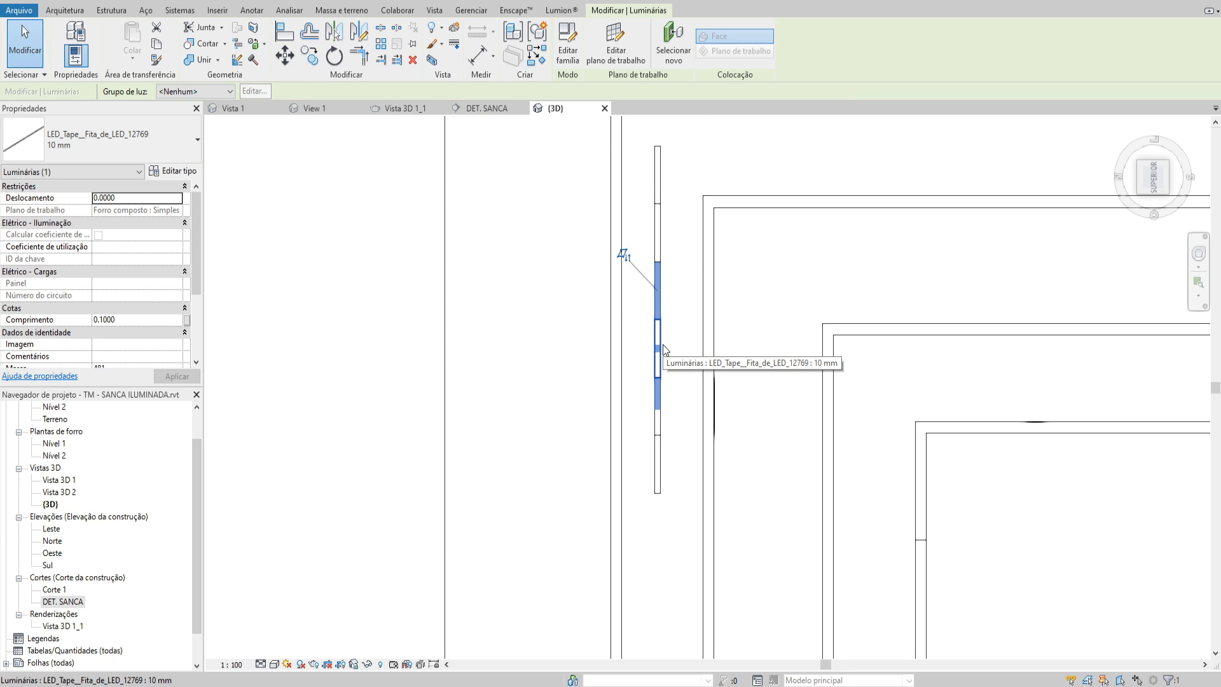
left_click(650, 407)
key("Escape")
key("d")
key("i")
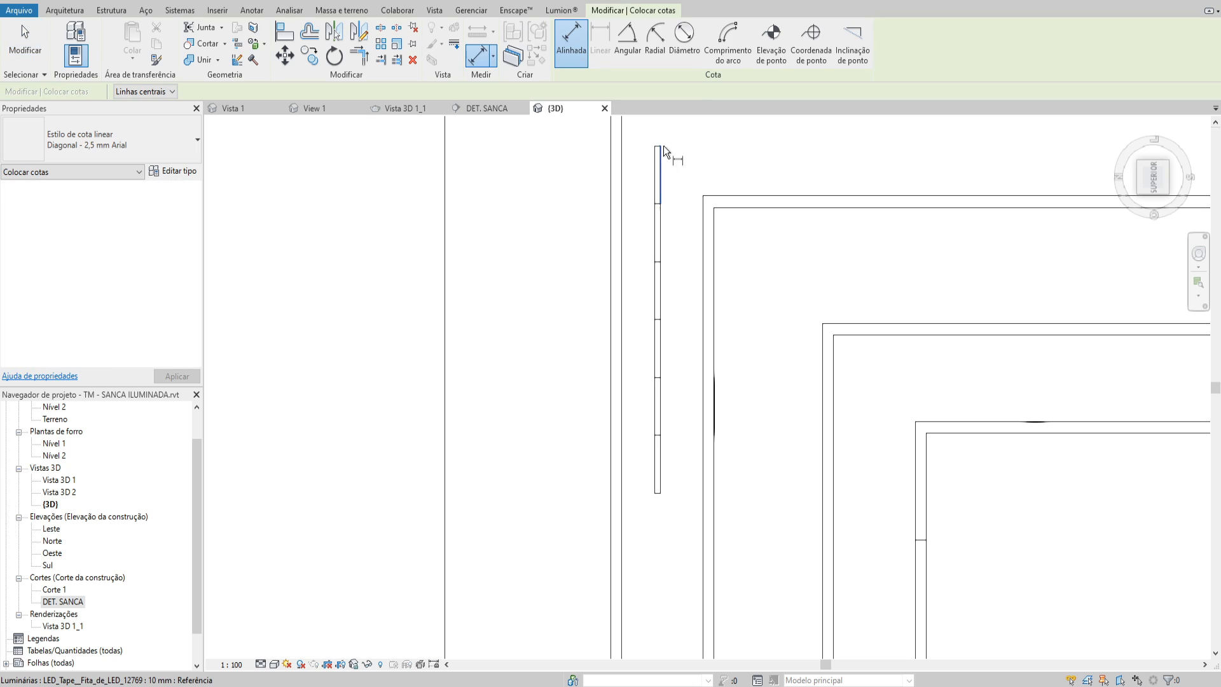
left_click(662, 146)
scroll(674, 464, "down", 2)
left_click(660, 489)
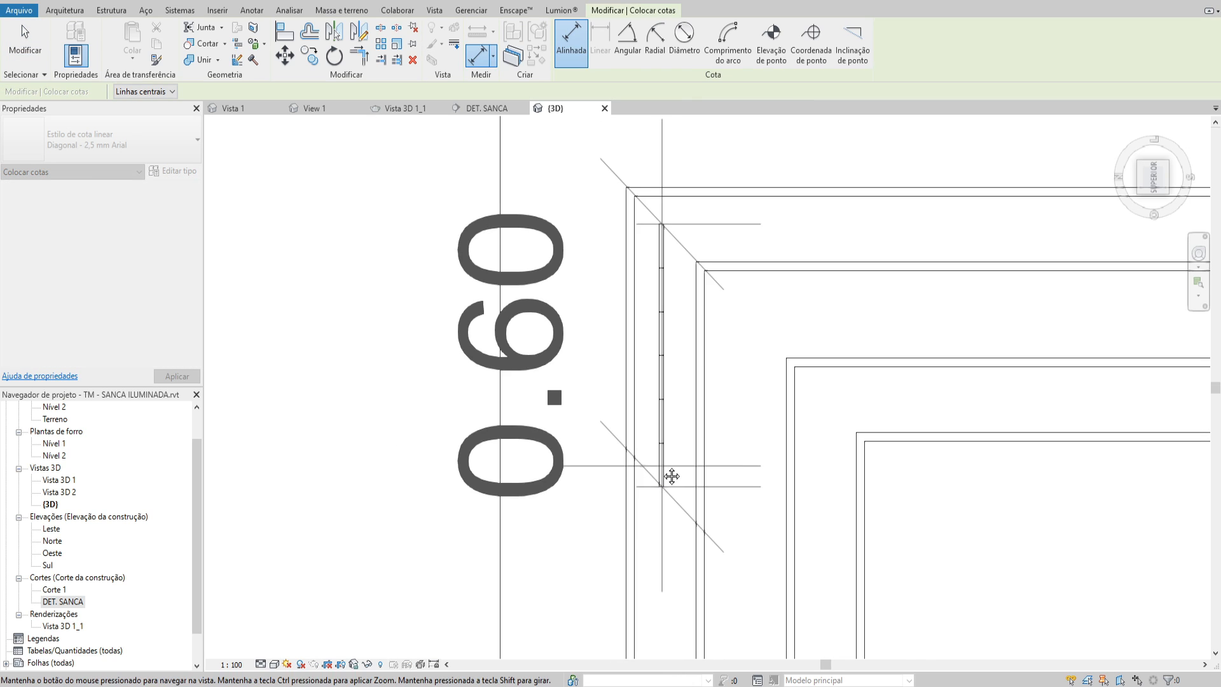
key("Escape")
key("Escape")
Select all six LED tapes in the row and create a model group named Tubo led 60 cm
scroll(675, 468, "up", 1)
left_click(659, 195)
middle_click_drag(643, 202, 735, 298)
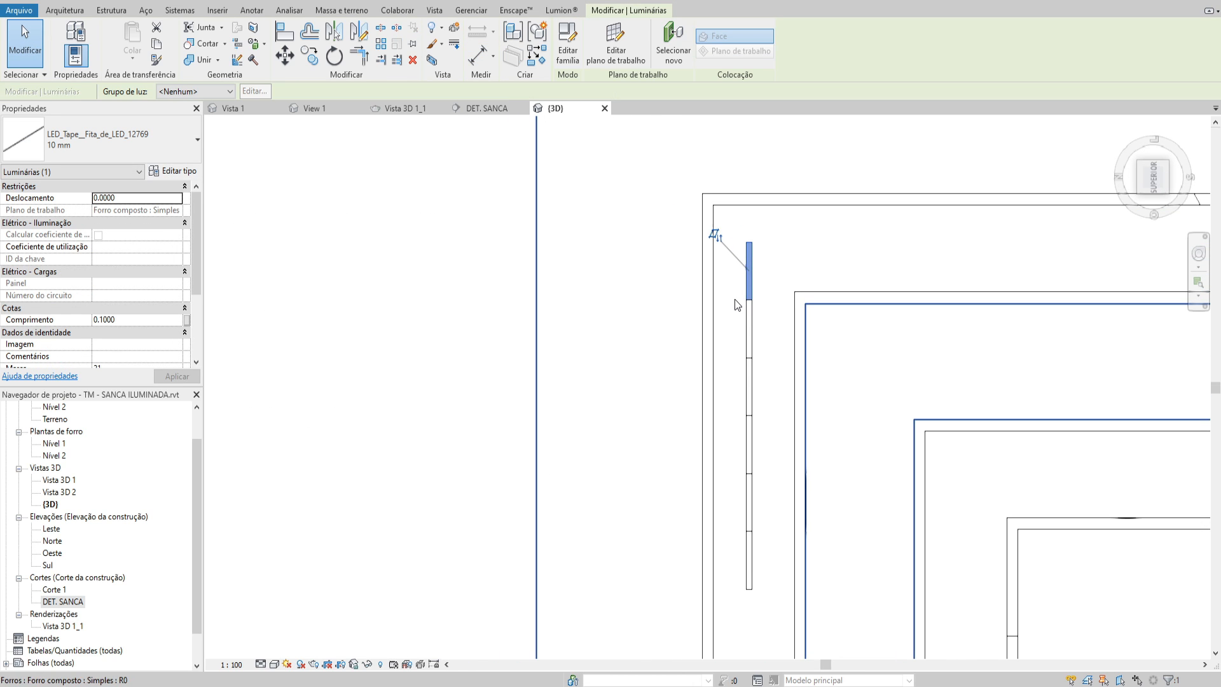
scroll(744, 294, "down", 1)
left_click(488, 207)
left_click_drag(520, 220, 763, 504)
scroll(741, 408, "up", 1)
key("Escape")
left_click(742, 425)
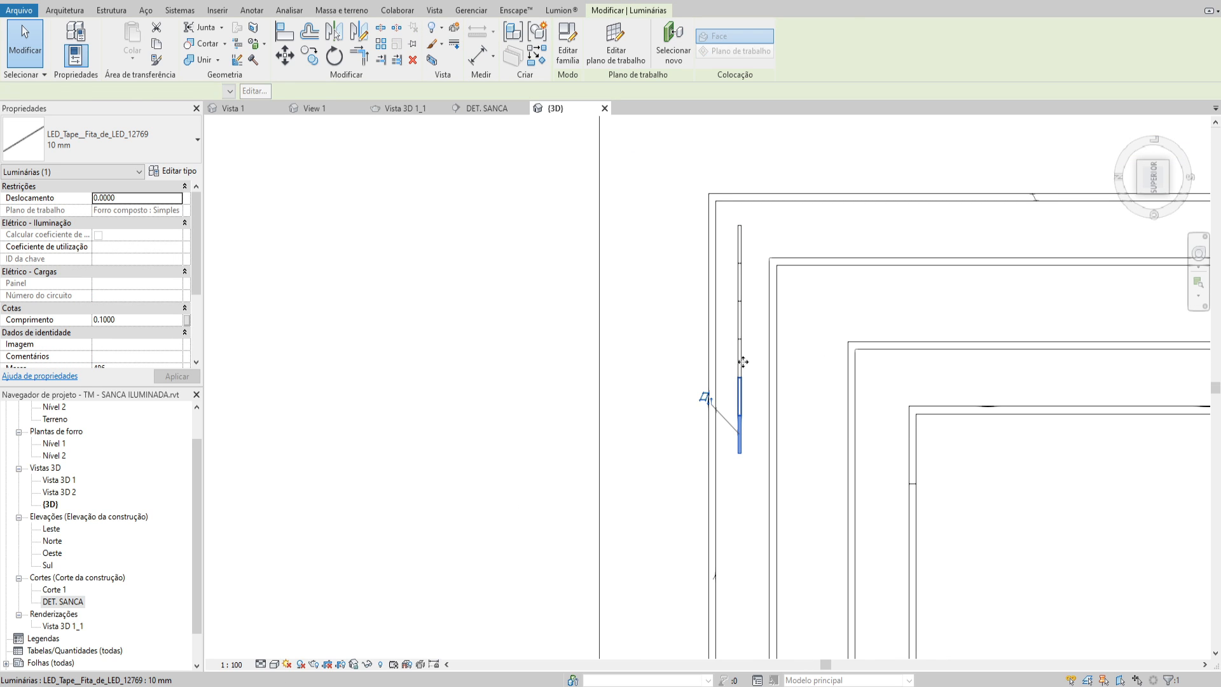
left_click(742, 326, "ctrl")
left_click(741, 288, "ctrl")
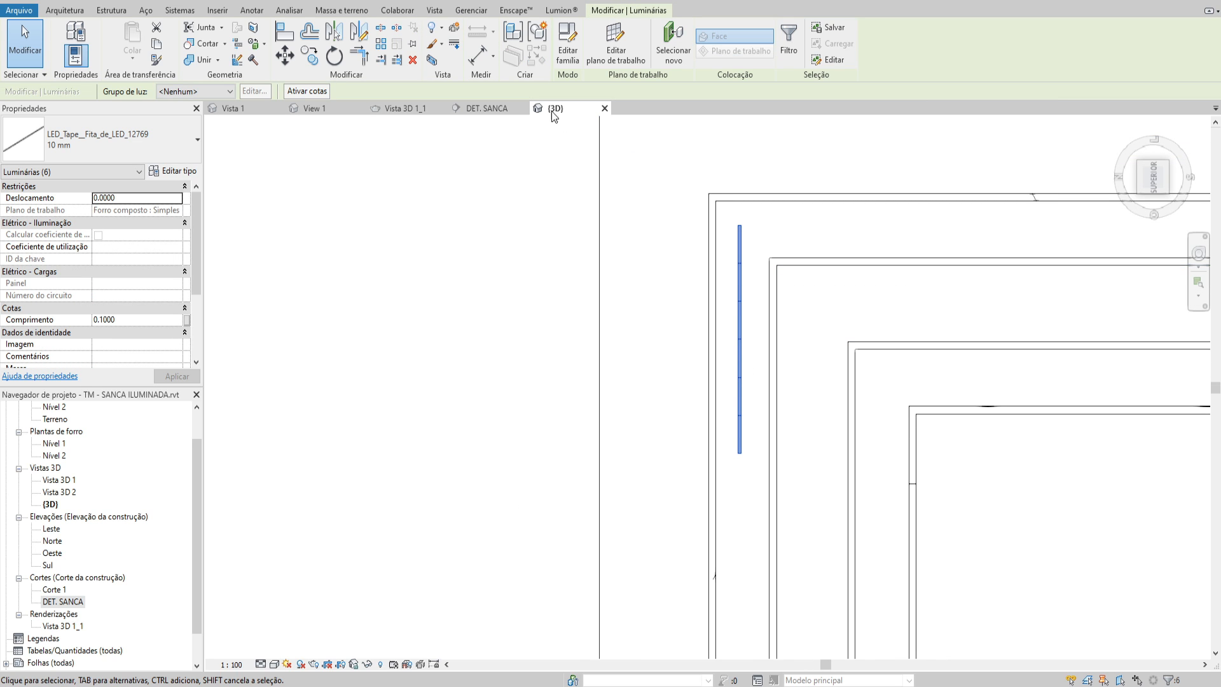
left_click(541, 35)
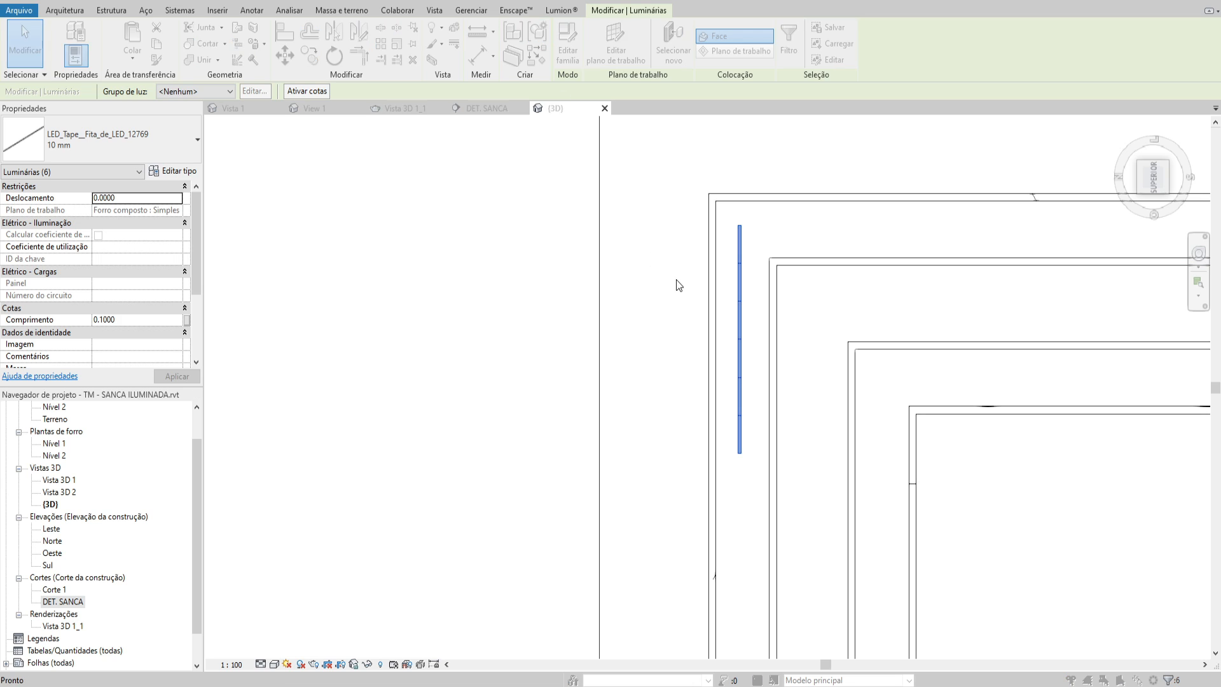
key("Return")
Try copying the Tubo led 60 cm group down the outer recess so the copy slightly overlaps the original's lower end
middle_click_drag(705, 257, 638, 277)
scroll(639, 278, "down", 3)
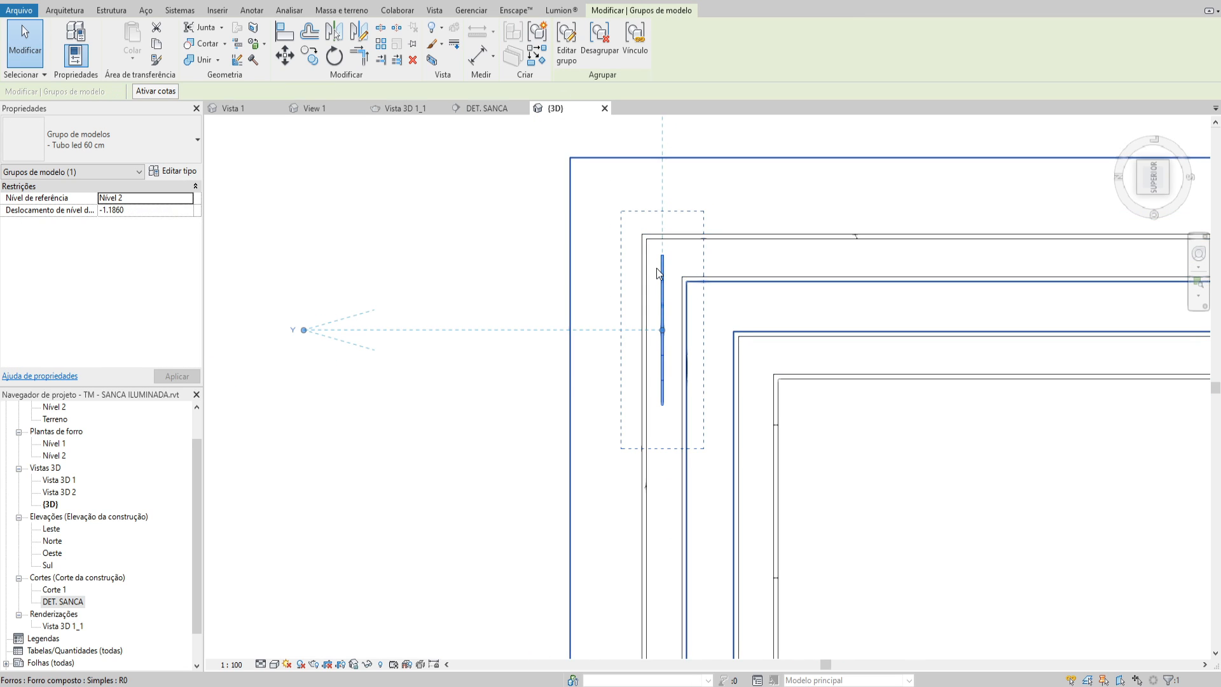
scroll(674, 261, "up", 4)
key("c")
key("o")
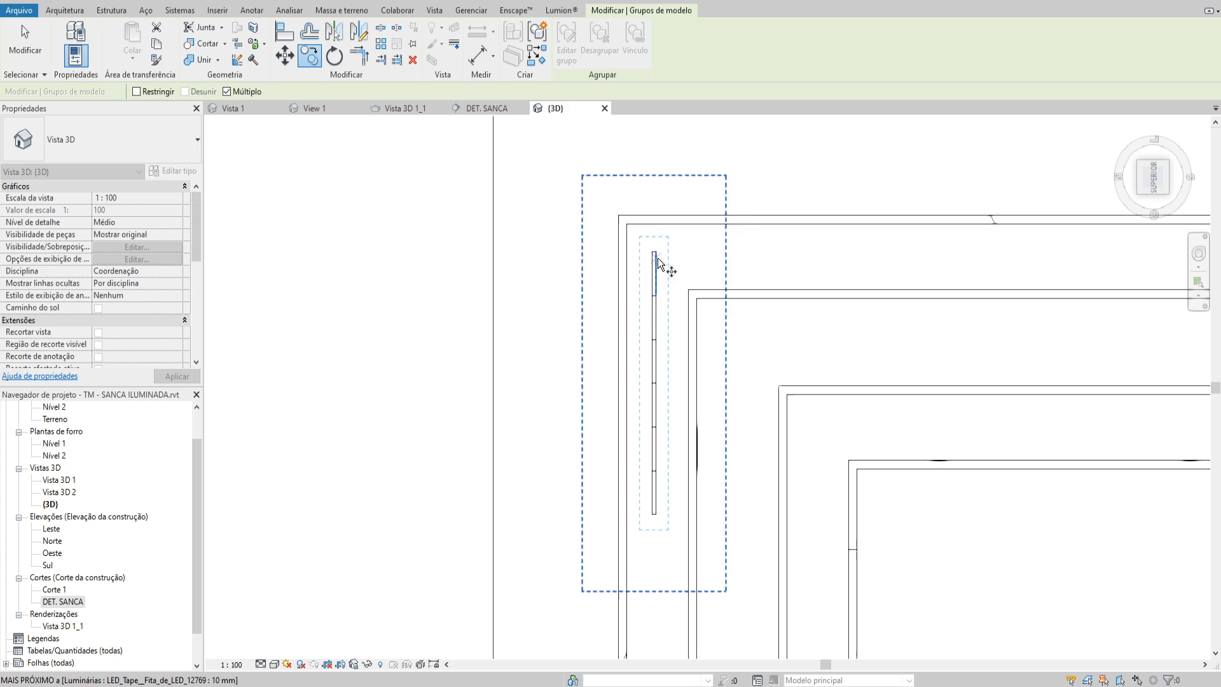
left_click(657, 260)
scroll(651, 507, "up", 3)
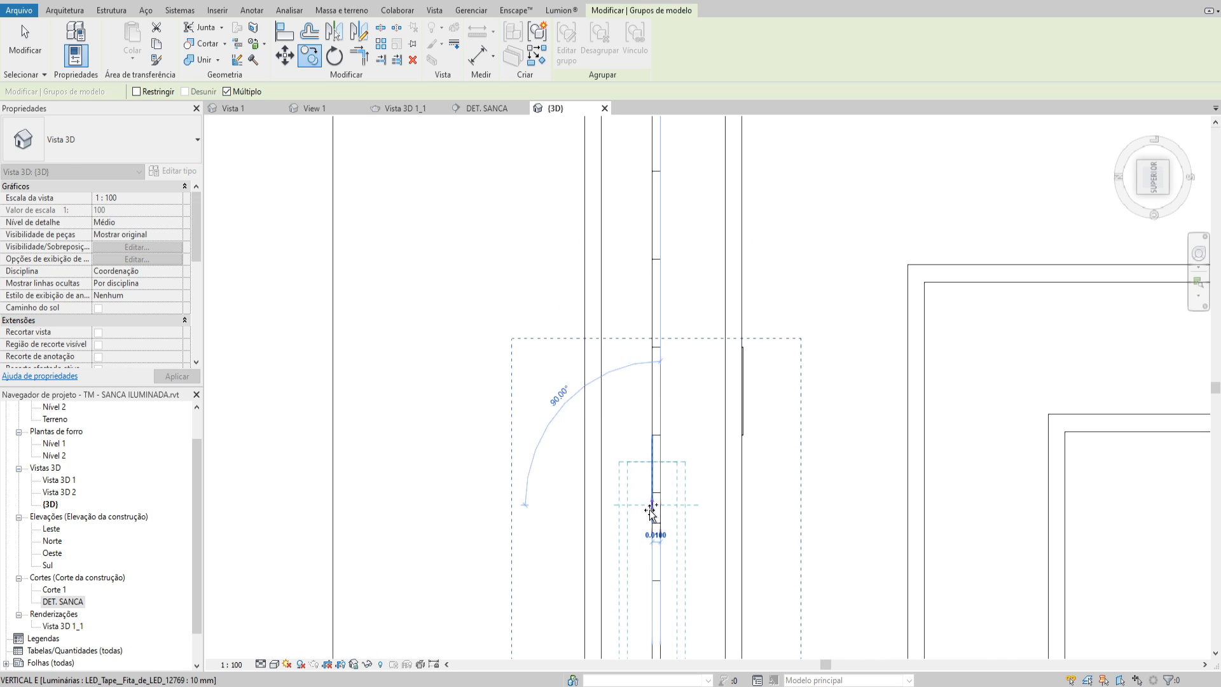
left_click(654, 522)
key("Escape")
Try shifting the copied group sideways so it sits right beside the first group with their ends overlapping
left_click_drag(657, 586, 639, 557)
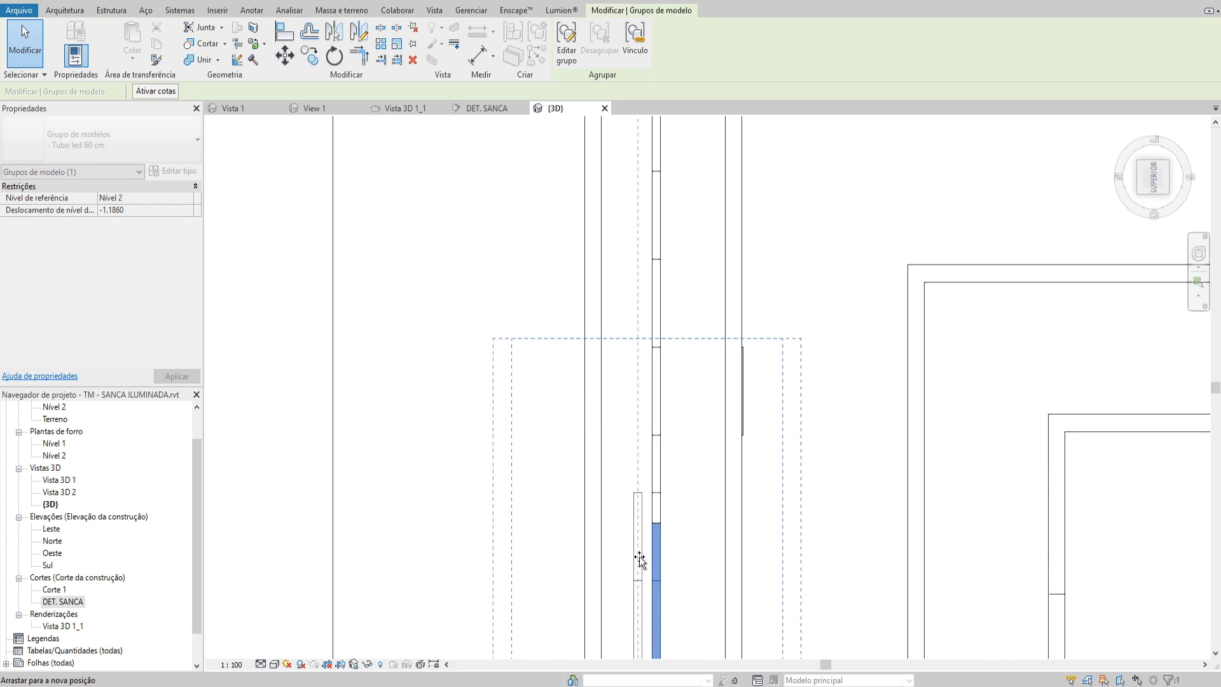
left_click(284, 54)
scroll(680, 486, "up", 3)
left_click(622, 496)
left_click(637, 512)
key("Escape")
scroll(652, 467, "down", 5)
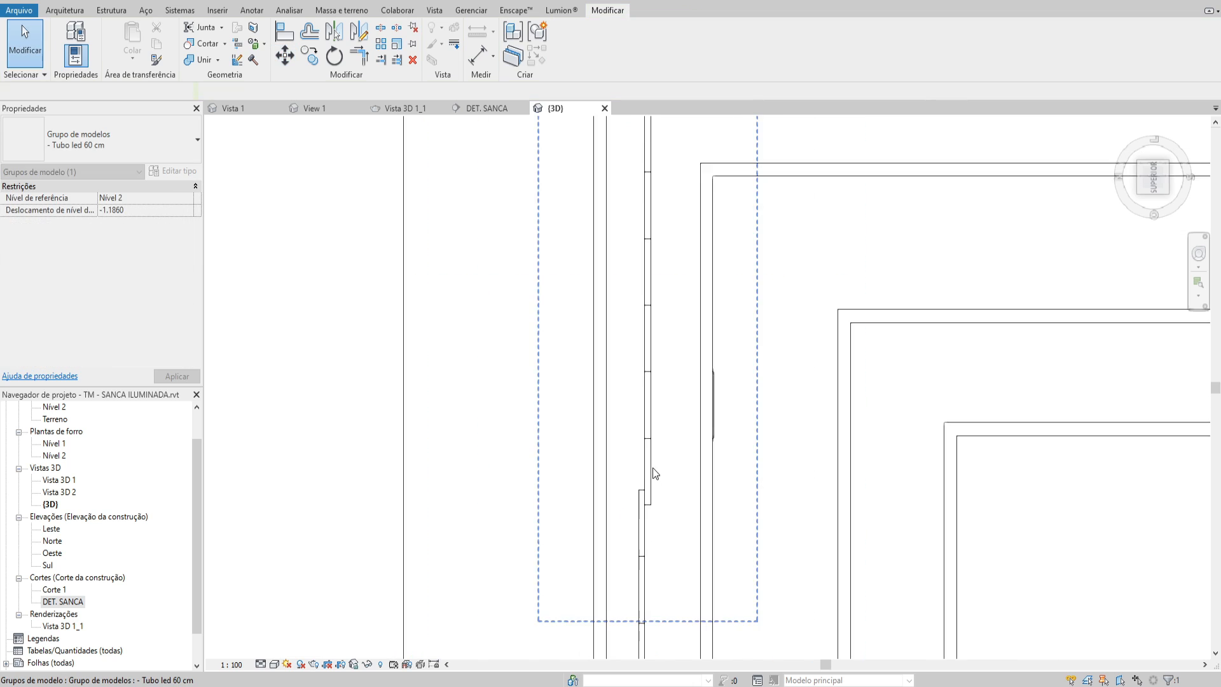
Replace the staggered group with a copy starting at the first group's lower end, and shift it sideways and up for a slight overlap
left_click(646, 520)
scroll(658, 490, "down", 2)
key("c")
key("o")
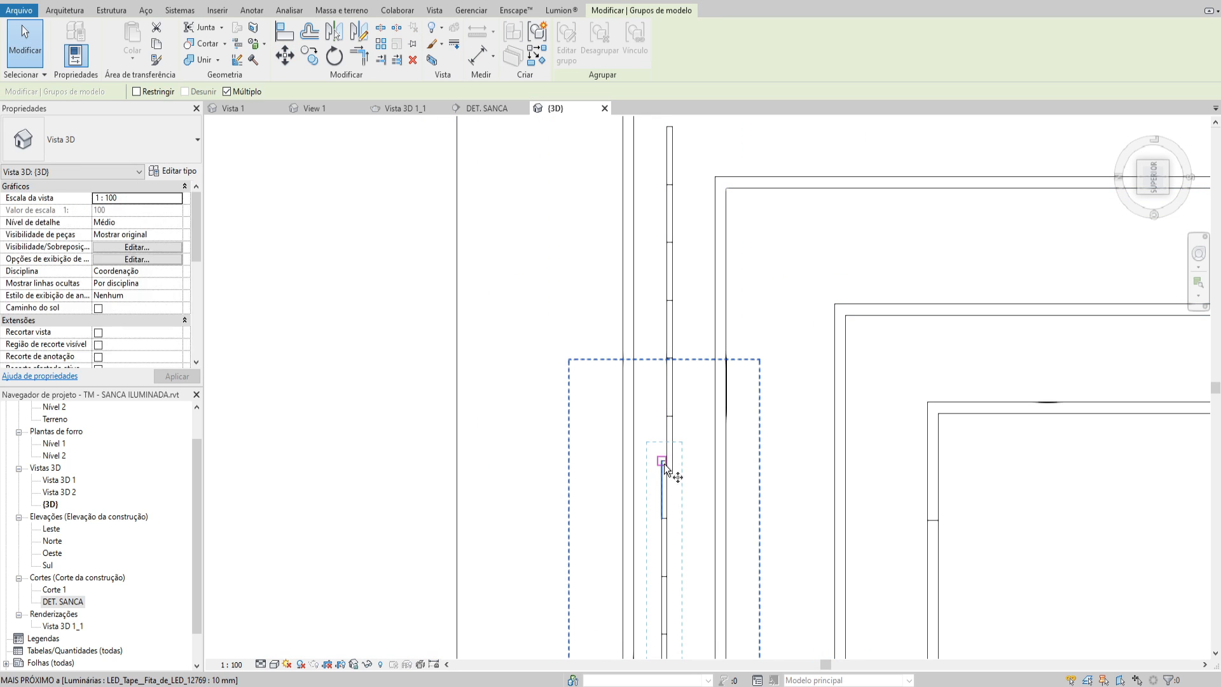
left_click(664, 463)
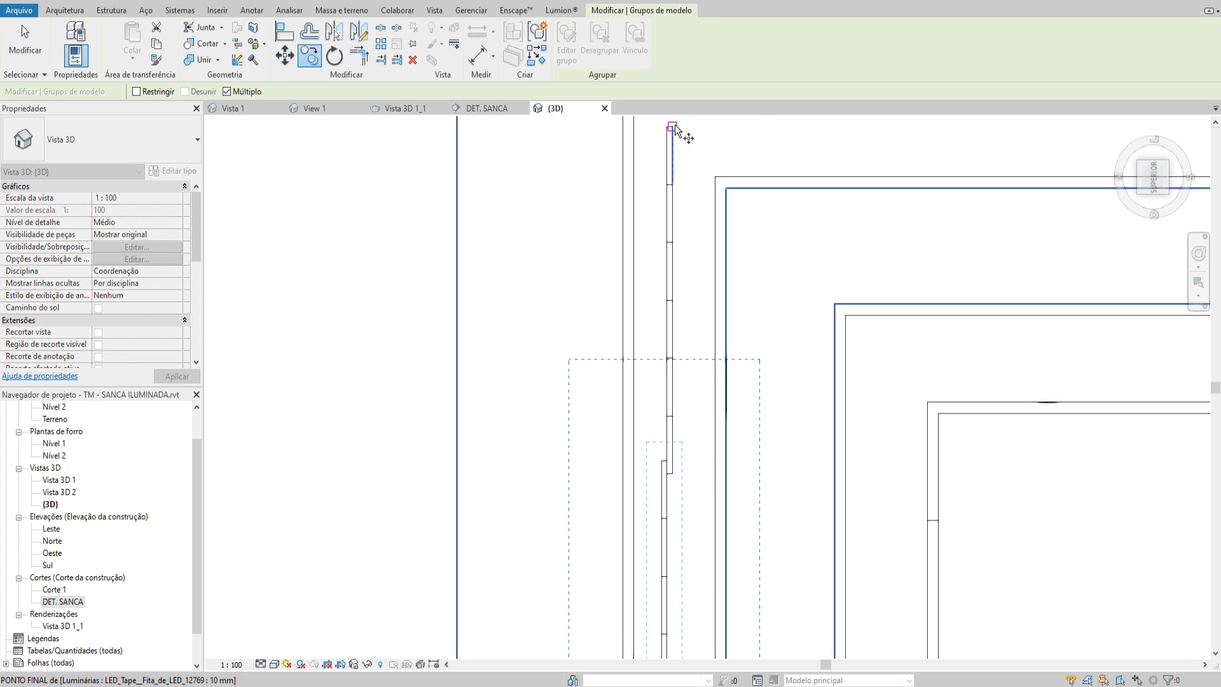
left_click(665, 497)
scroll(671, 458, "up", 2)
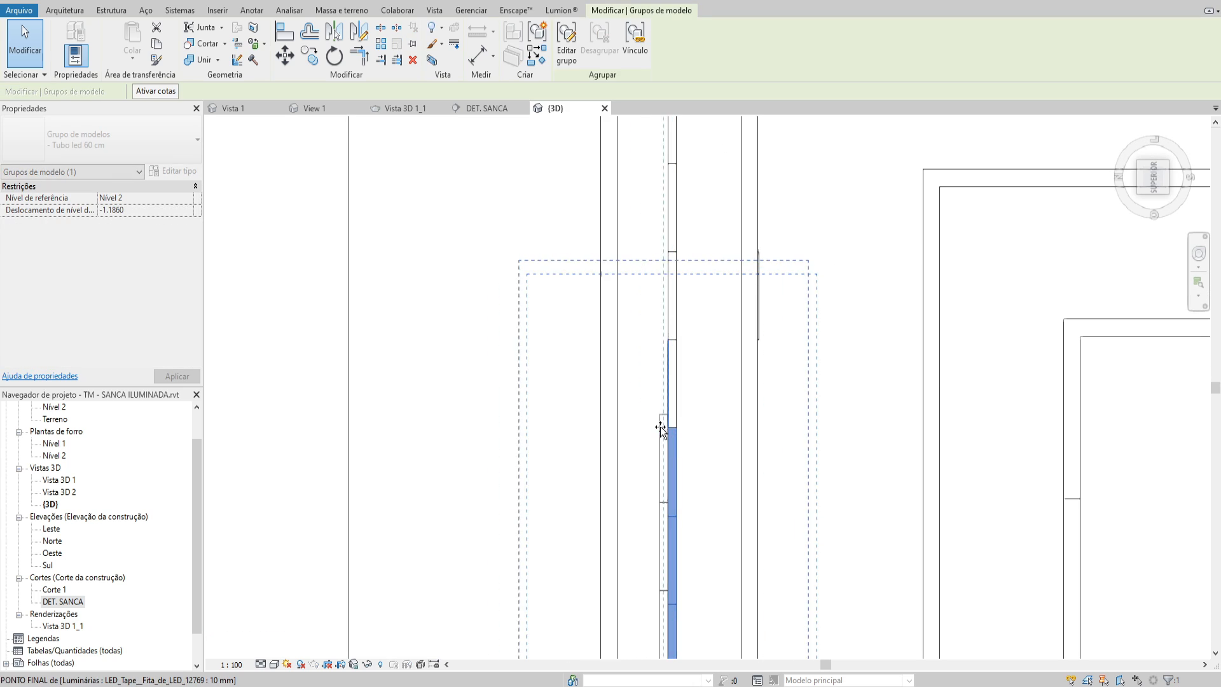
key("Escape")
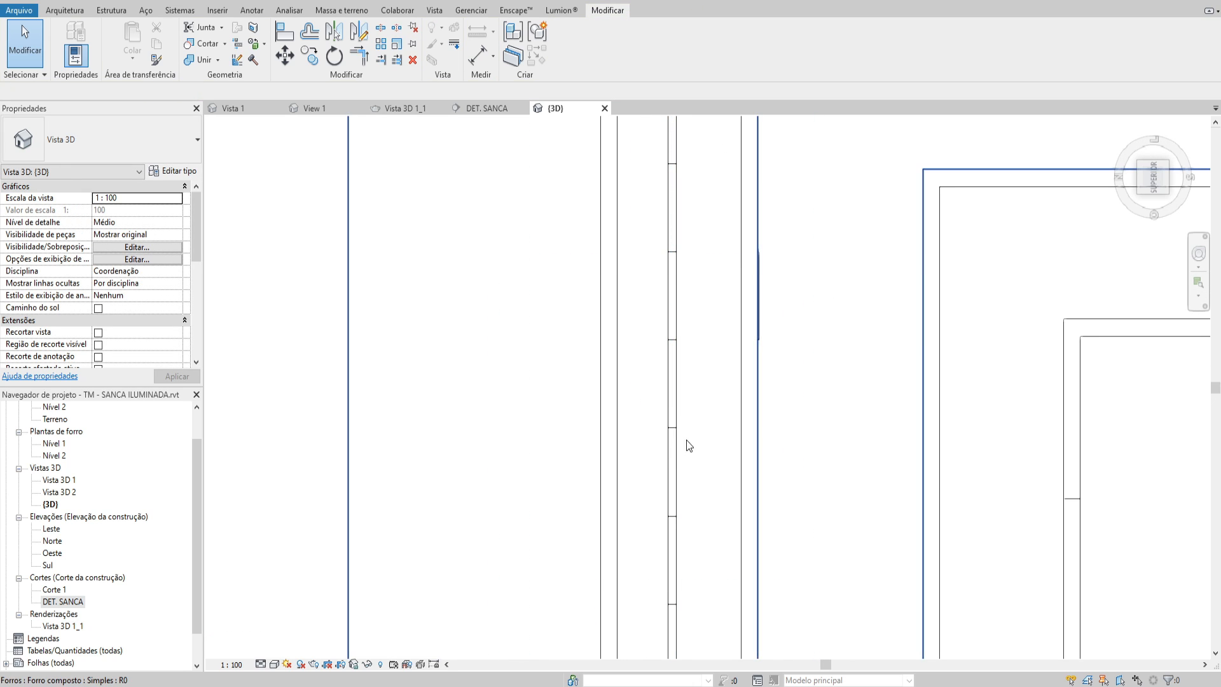
left_click_drag(674, 437, 657, 418)
Copy the first group to the second group's lower end, in line with the first and slightly overlapping the second
scroll(670, 422, "down", 2)
left_click(670, 417)
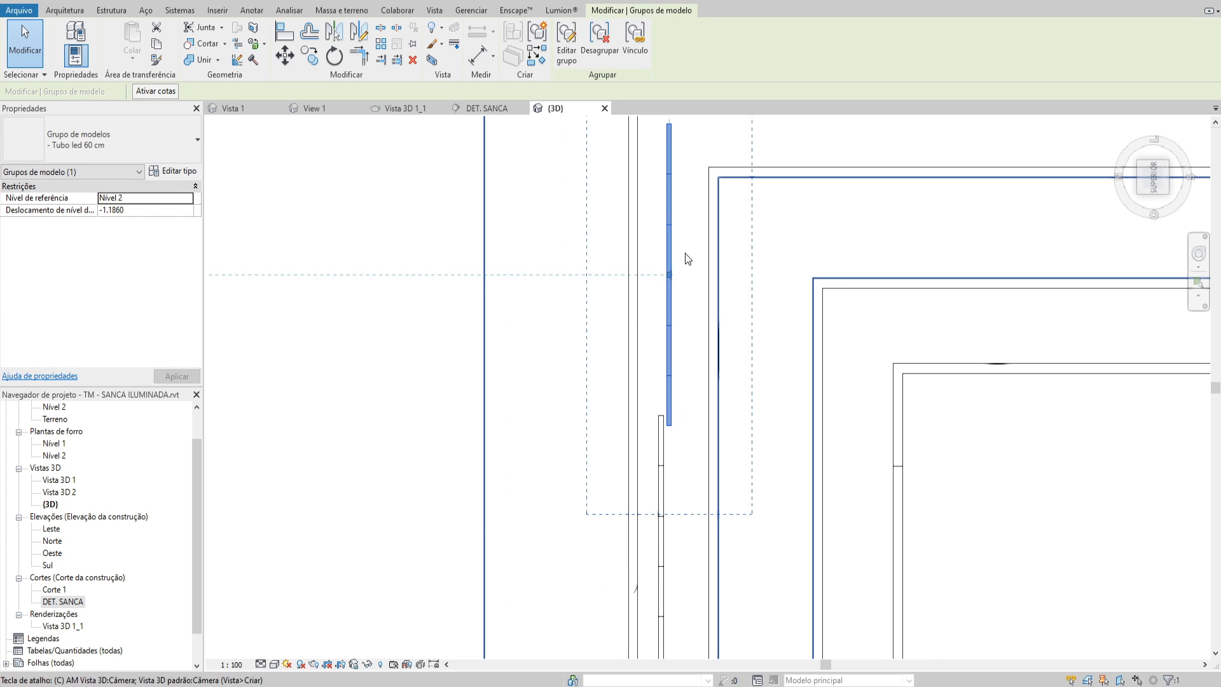
key("o")
left_click(666, 122)
middle_click_drag(680, 494, 697, 274)
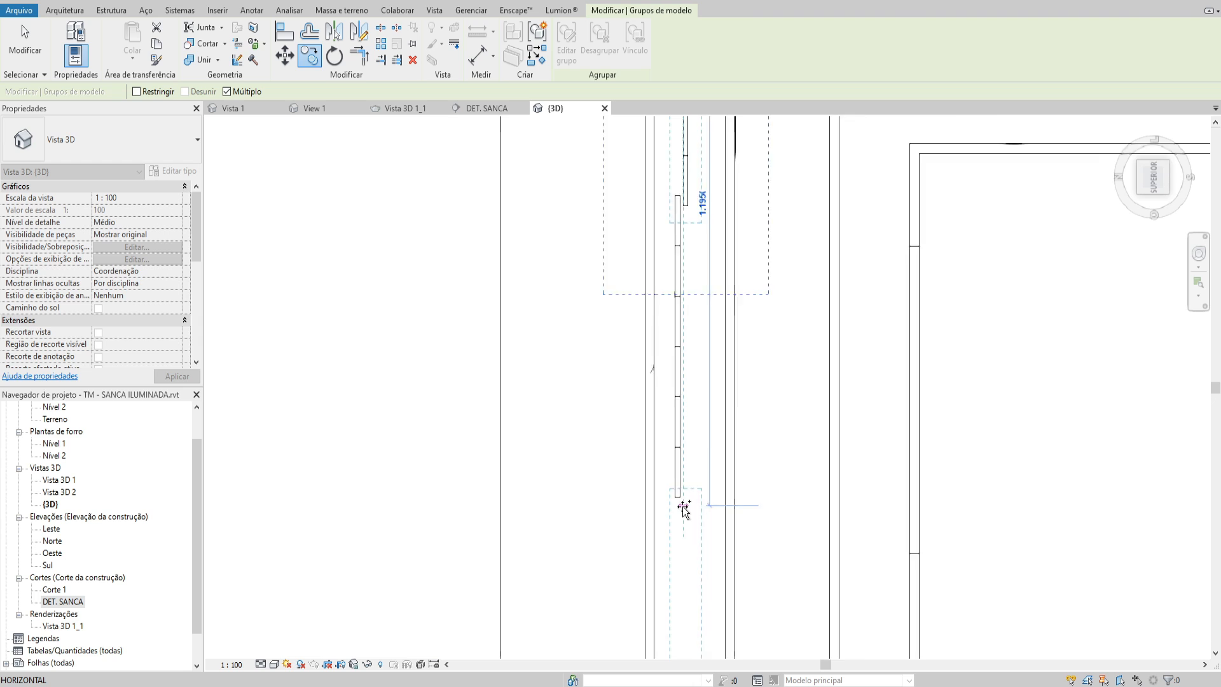
scroll(685, 509, "up", 1)
left_click(684, 509)
key("Escape")
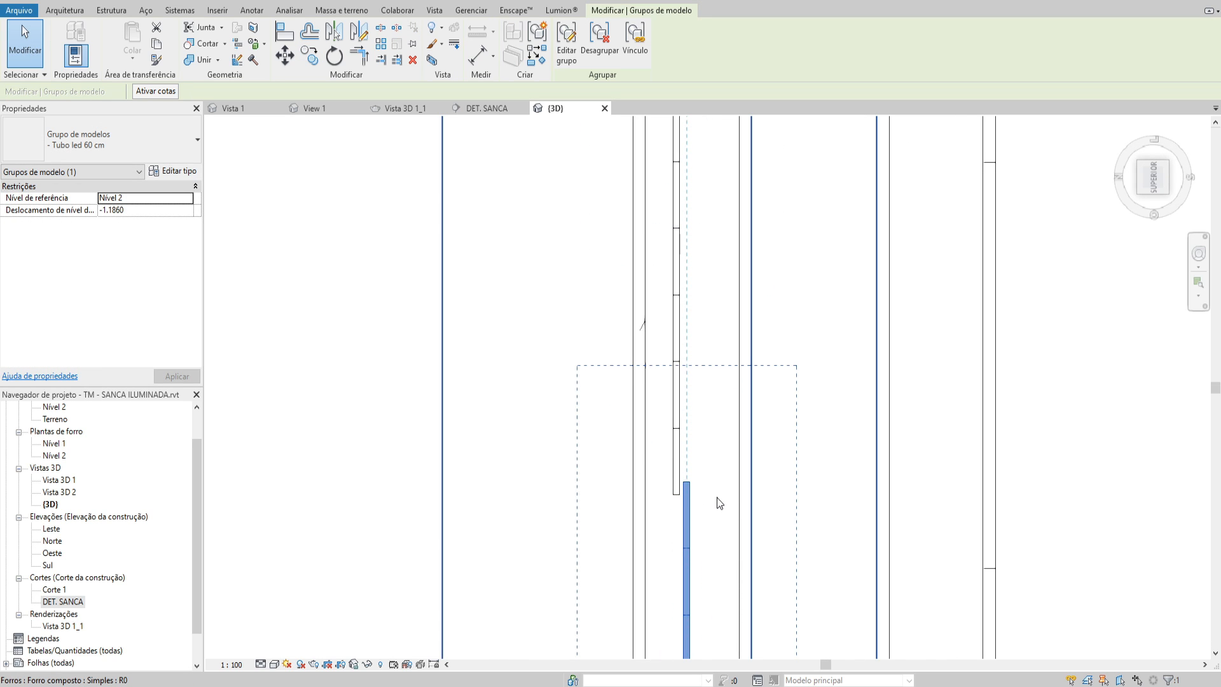
Select the second and third tape groups and copy the pair directly below, continuing the staggered run down the recess
scroll(717, 476, "down", 2)
left_click(699, 285, "ctrl")
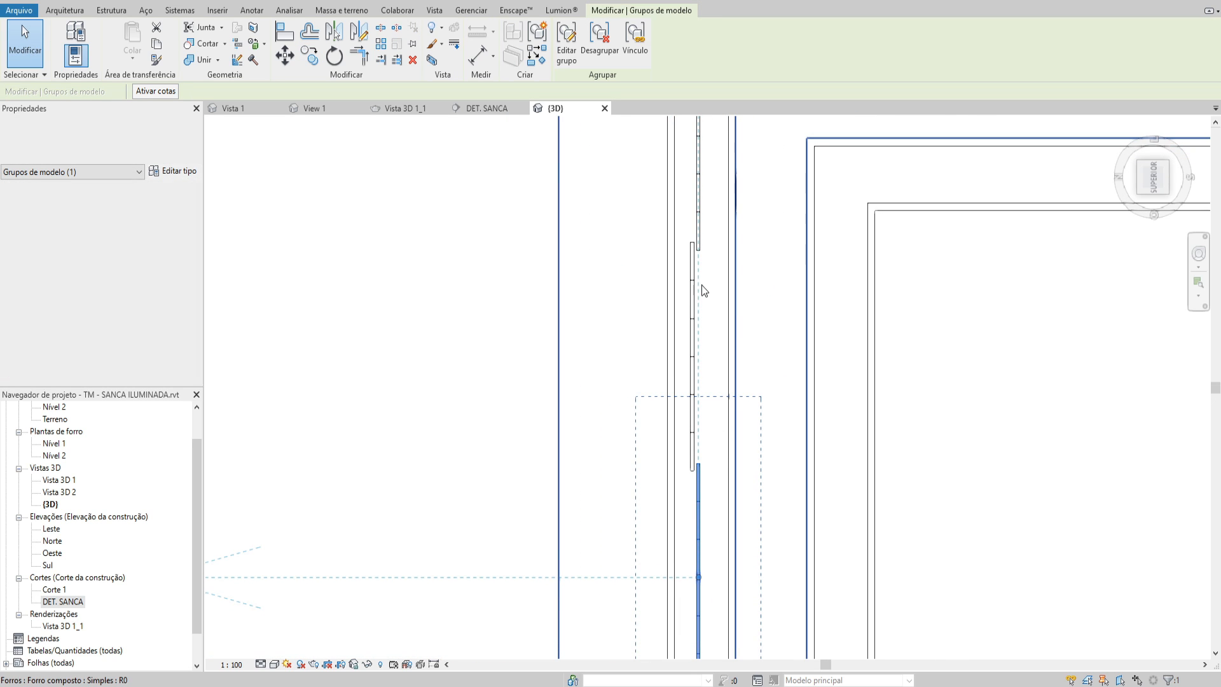
key("o")
left_click(699, 250)
middle_click_drag(705, 634, 705, 410)
left_click(700, 470)
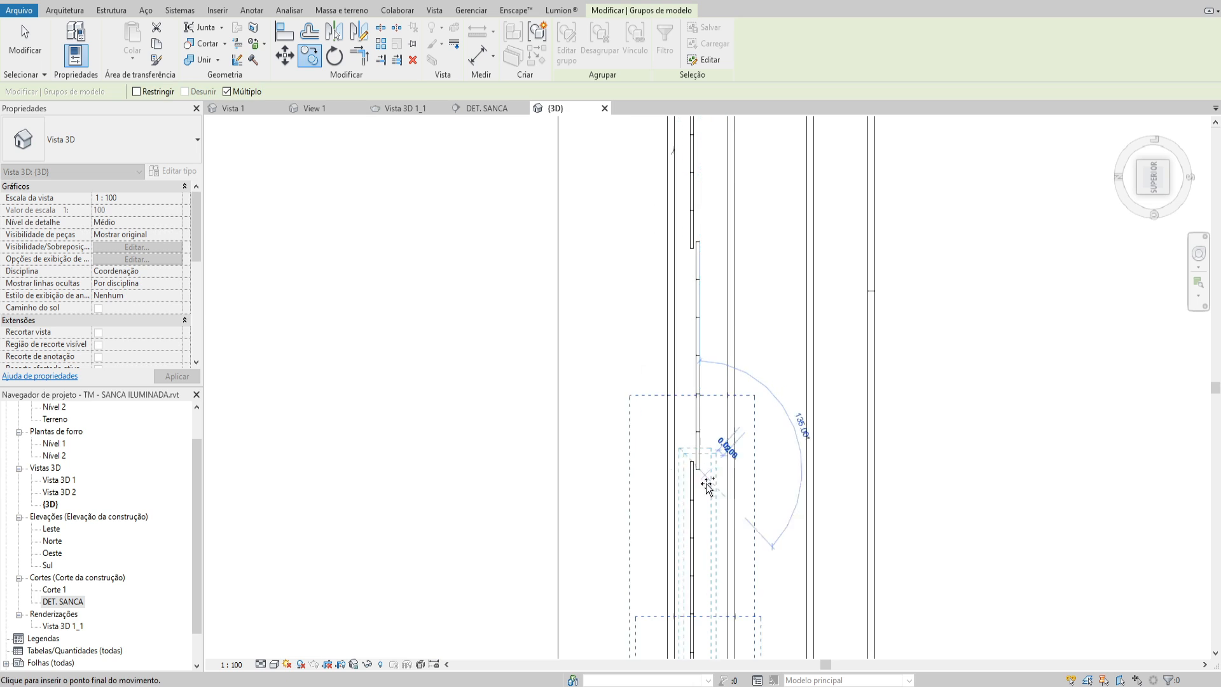
Place two further copies of the group pair down to the recess's lower corner and delete the group overshooting the recess
scroll(707, 484, "down", 1)
middle_click_drag(705, 649, 719, 368)
left_click(715, 509)
scroll(713, 503, "down", 3)
middle_click_drag(704, 650, 710, 334)
scroll(710, 334, "up", 1)
left_click(728, 475)
scroll(736, 481, "down", 3)
middle_click_drag(739, 612, 730, 489)
scroll(730, 490, "up", 1)
key("Escape")
key("Escape")
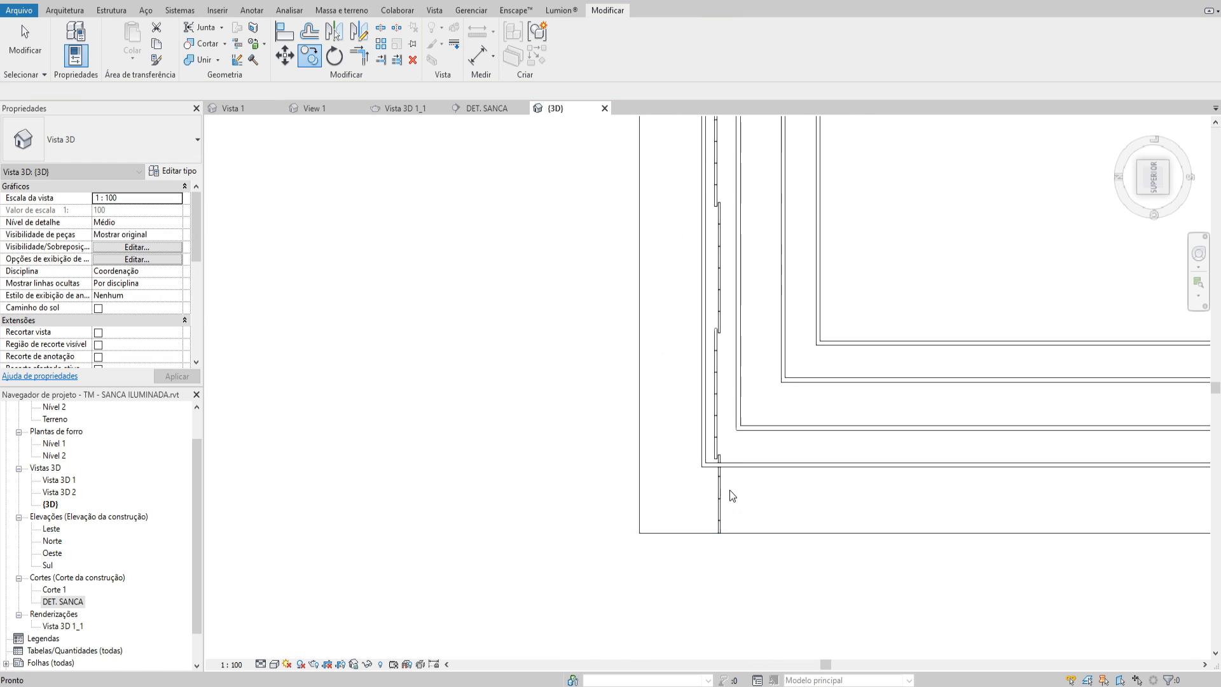
left_click(722, 490)
key("Delete")
Select all the LED tube groups except the lowest one and copy them into the inner recess, parallel to the outer run
scroll(721, 450, "up", 3)
left_click(682, 537)
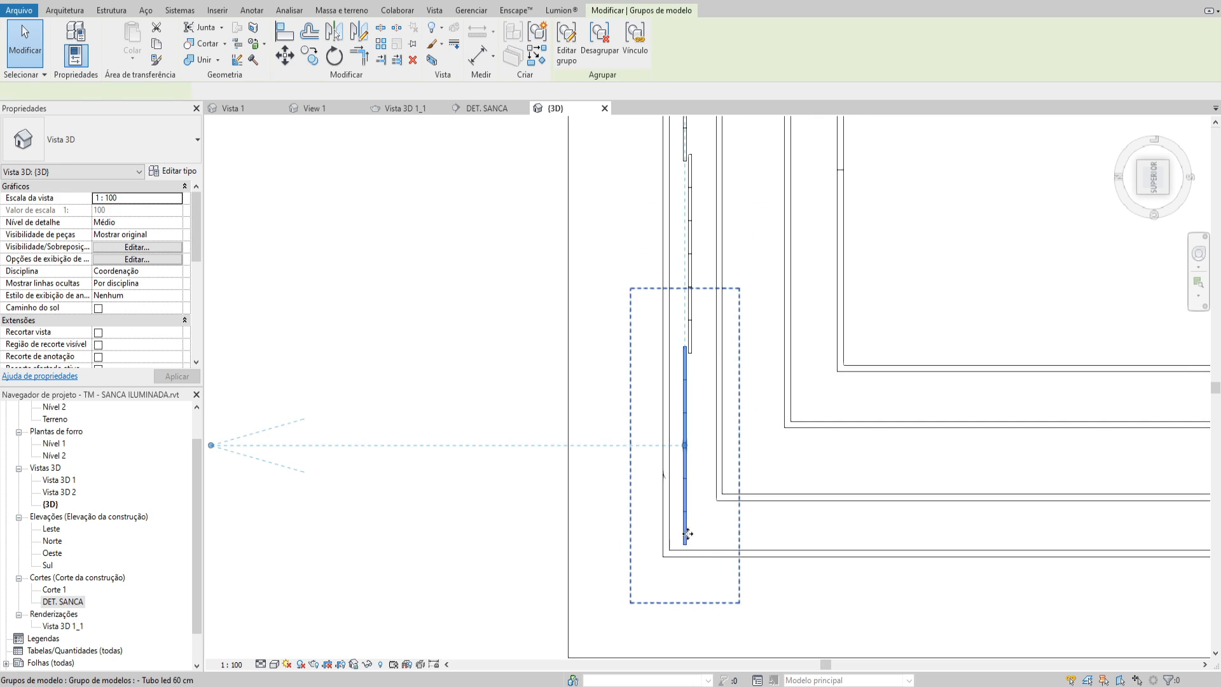
scroll(699, 504, "down", 3)
scroll(627, 448, "down", 1)
middle_click_drag(639, 287, 640, 382)
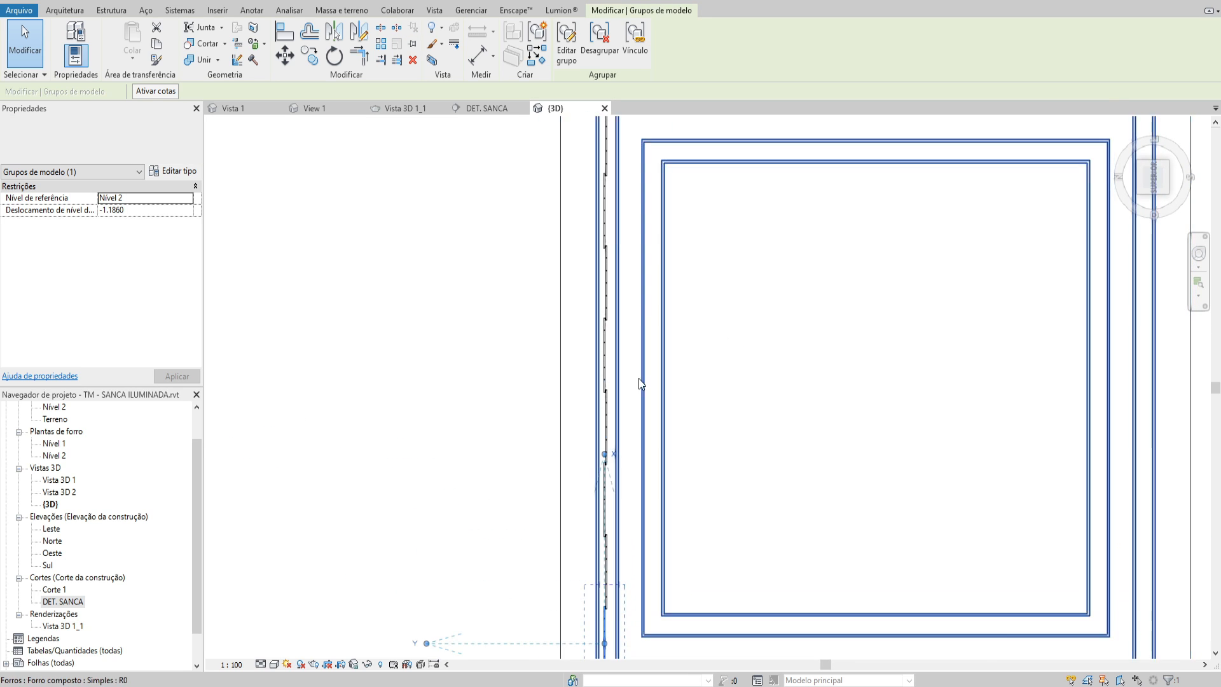
scroll(640, 508, "down", 1)
middle_click_drag(645, 534, 621, 559)
key("s")
key("a")
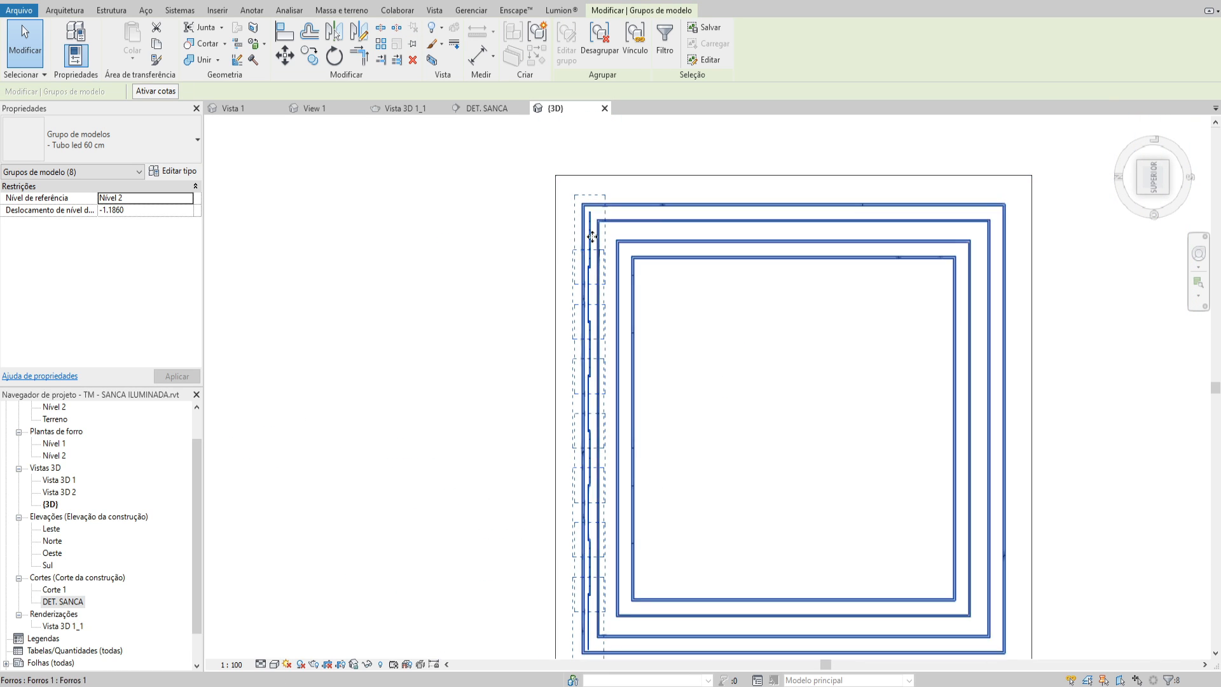
middle_click_drag(598, 592, 598, 584)
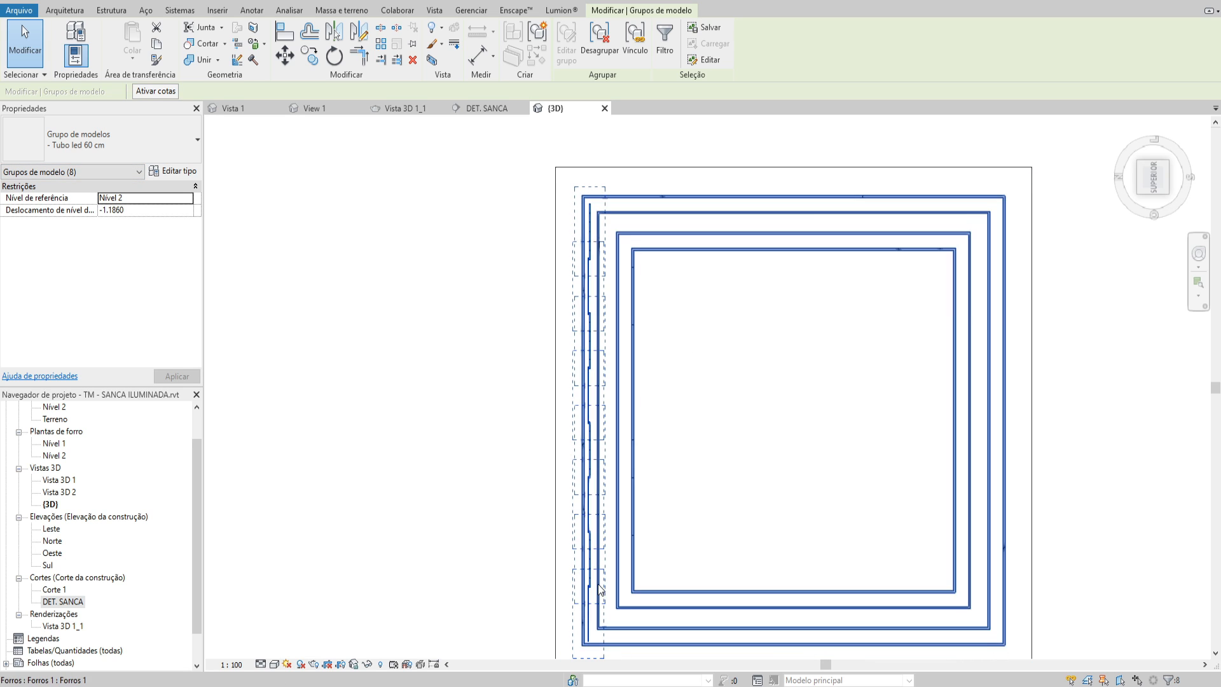
left_click(591, 617, "shift")
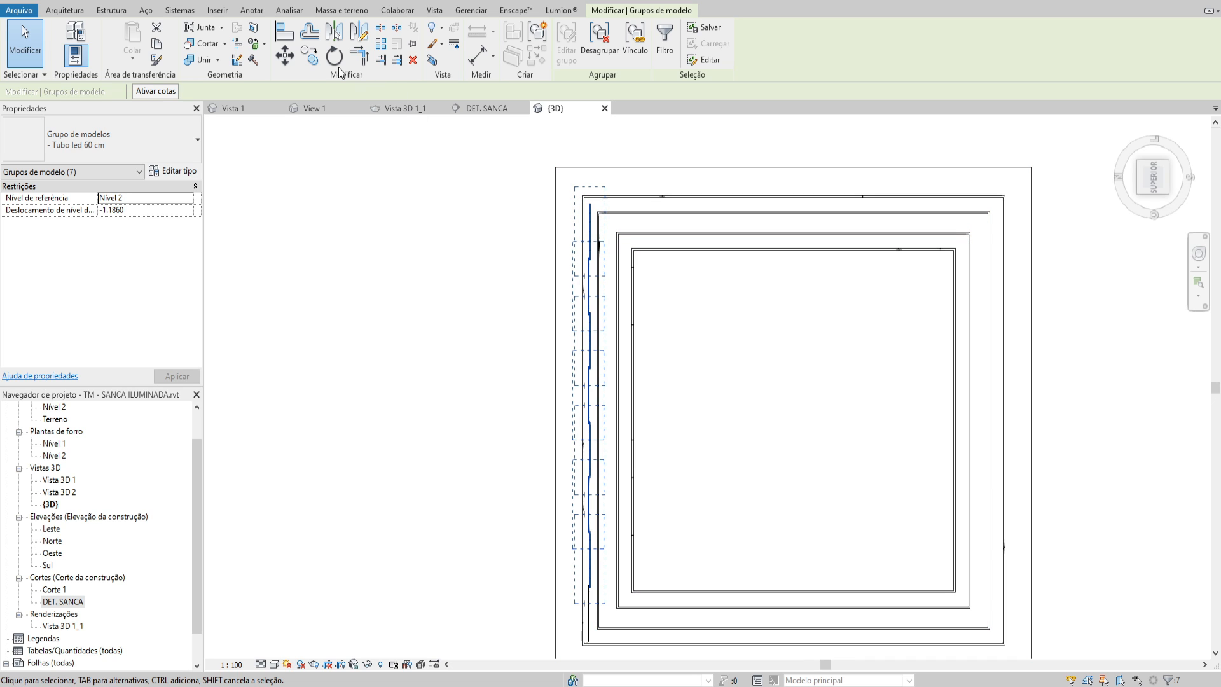
left_click(309, 55)
left_click(590, 232)
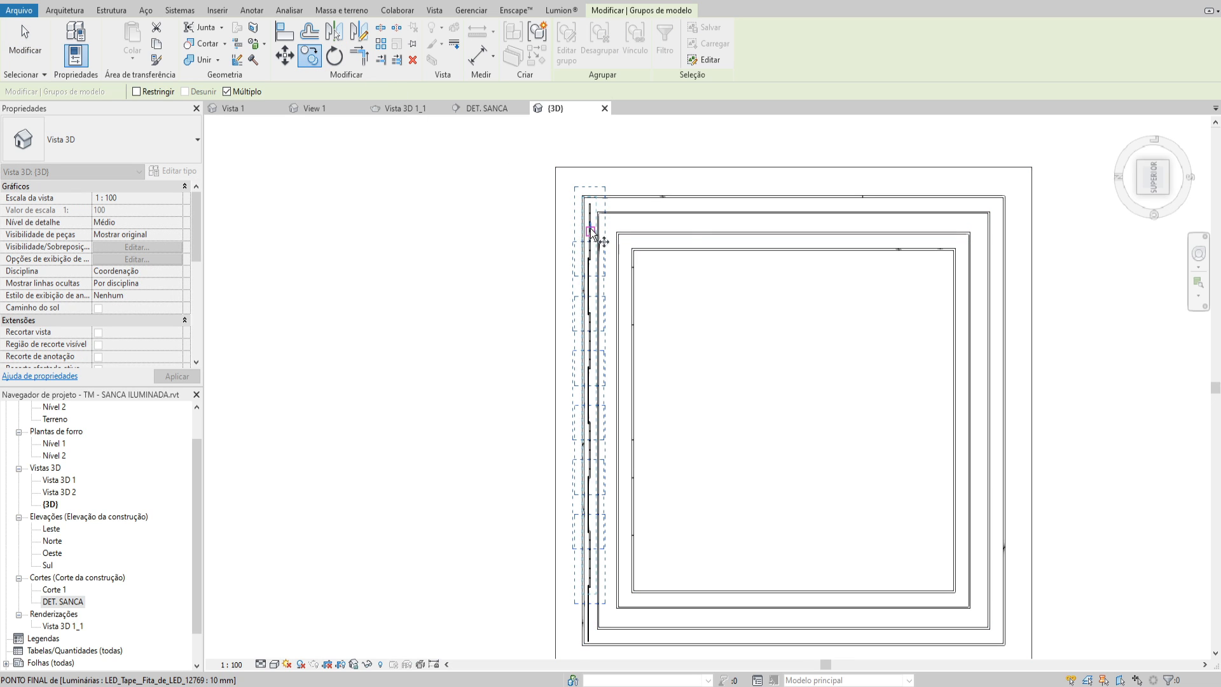
left_click(626, 268)
key("Escape")
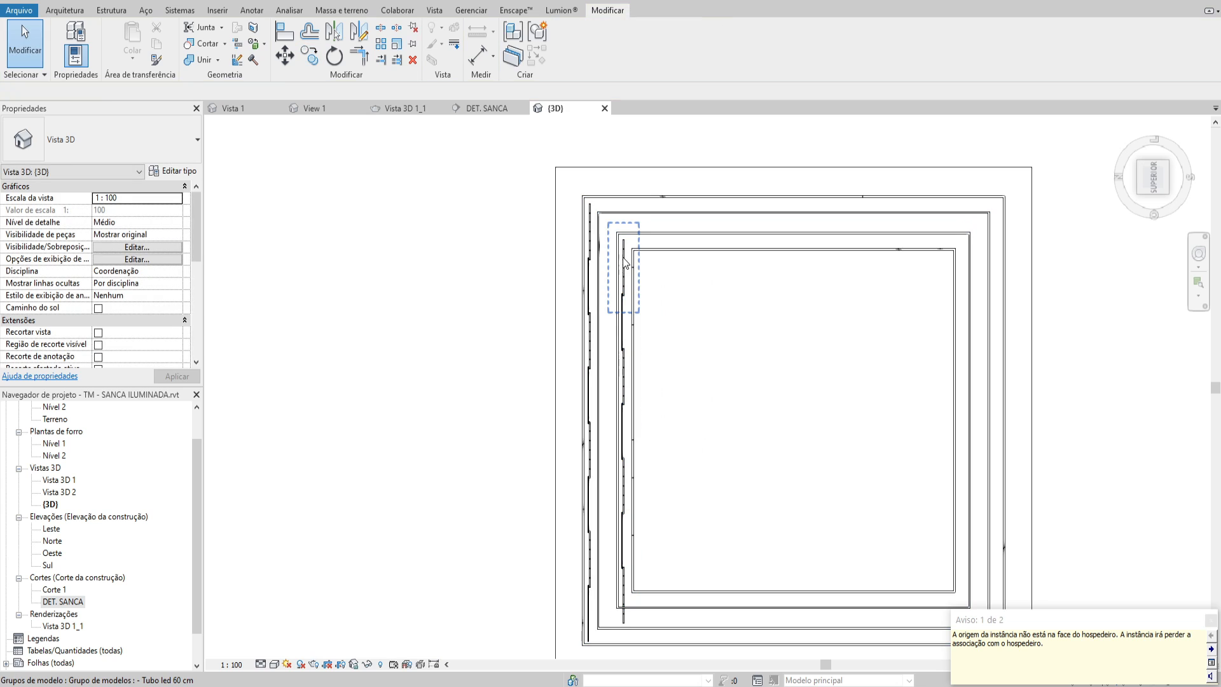
Select the seven copied groups and nudge them slightly up to fit between the inner recess's upper and lower corners
left_click(624, 382, "ctrl")
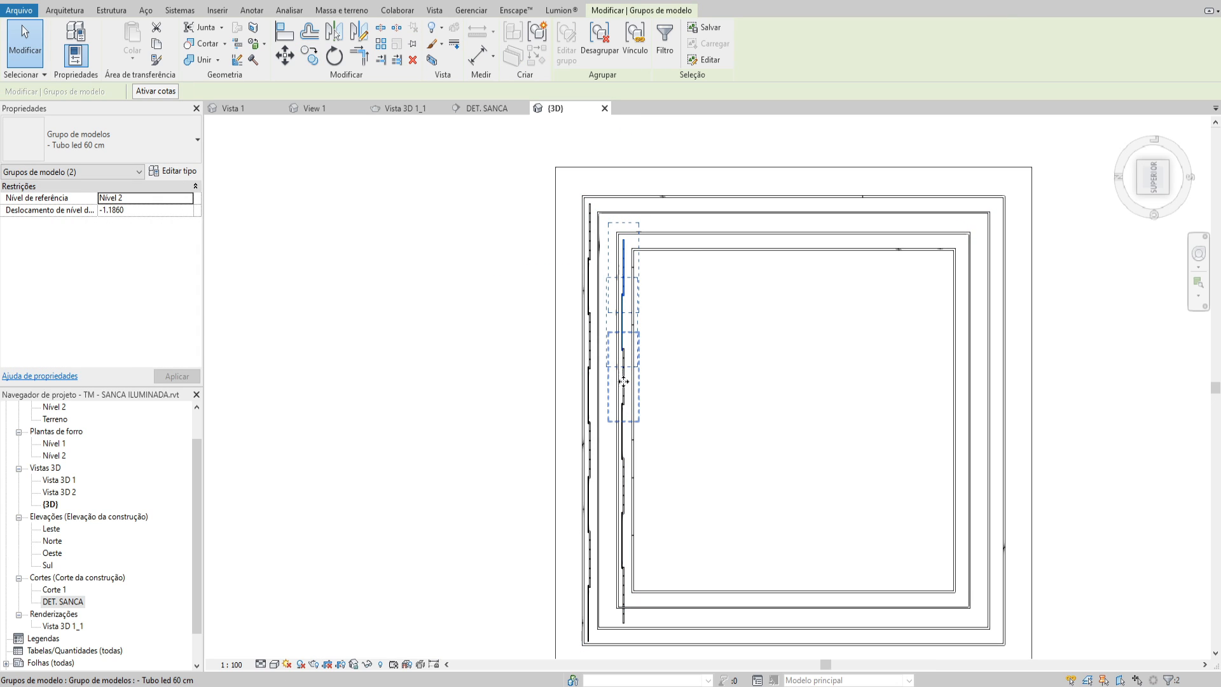
left_click(625, 482, "ctrl")
left_click(623, 537, "ctrl")
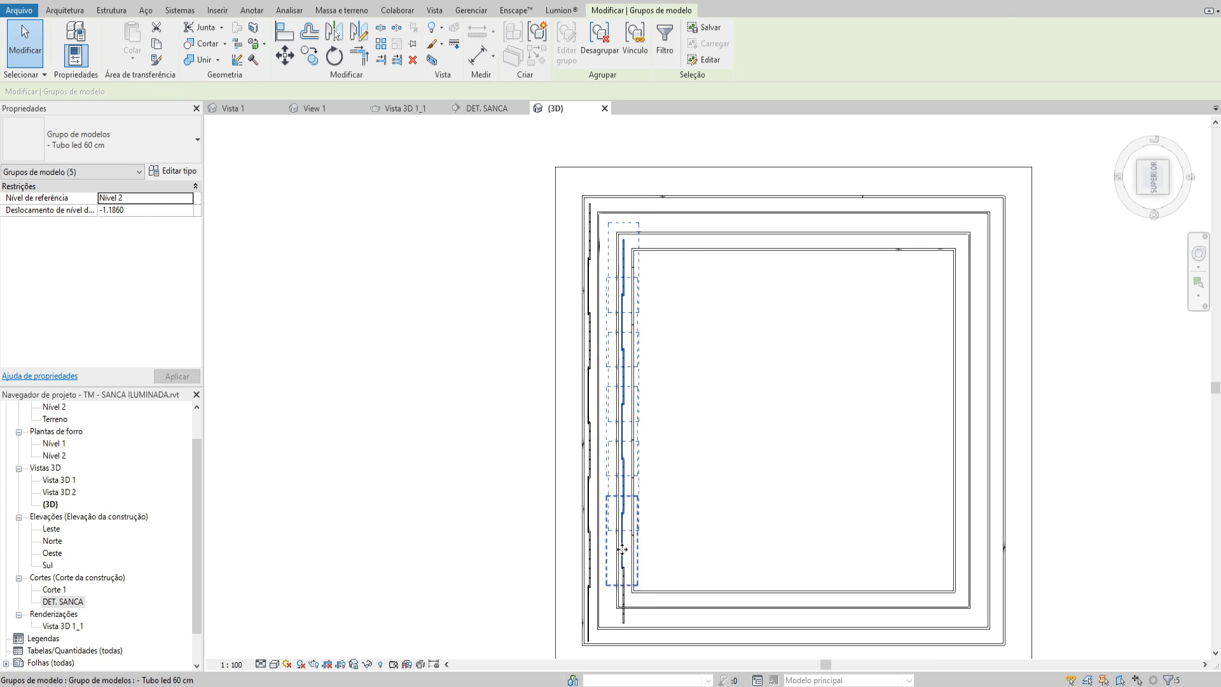
left_click(623, 591, "ctrl")
key("Right")
key("Up")
key("Up")
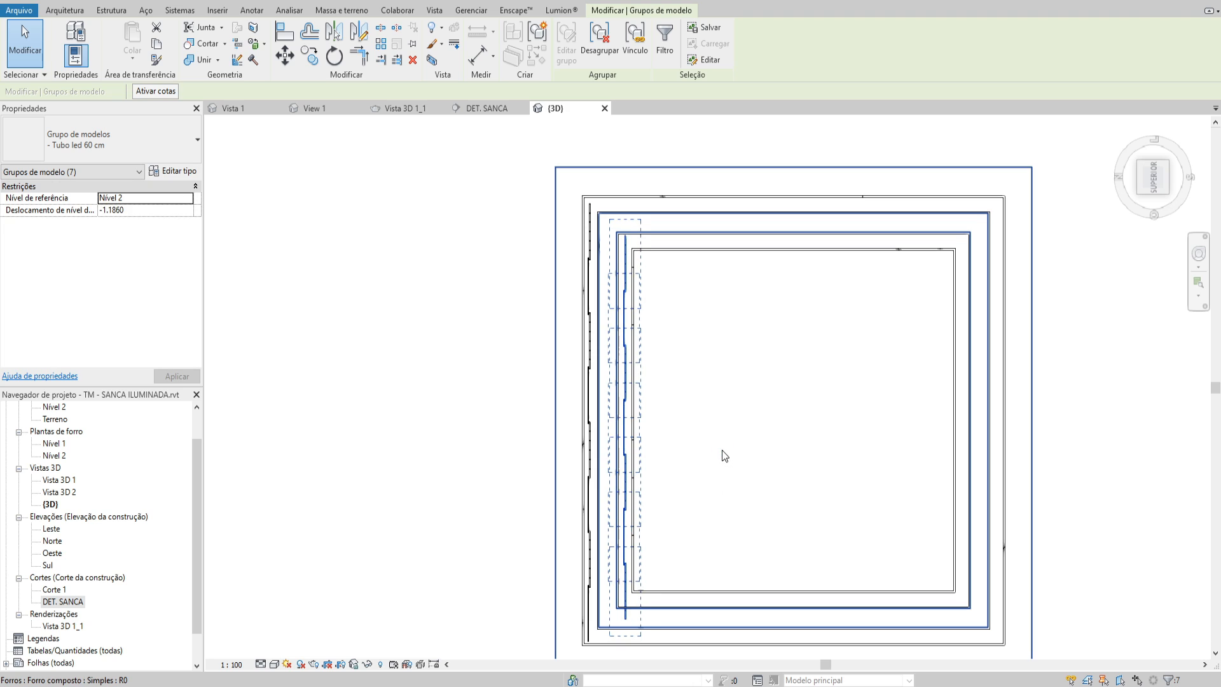
key("Down")
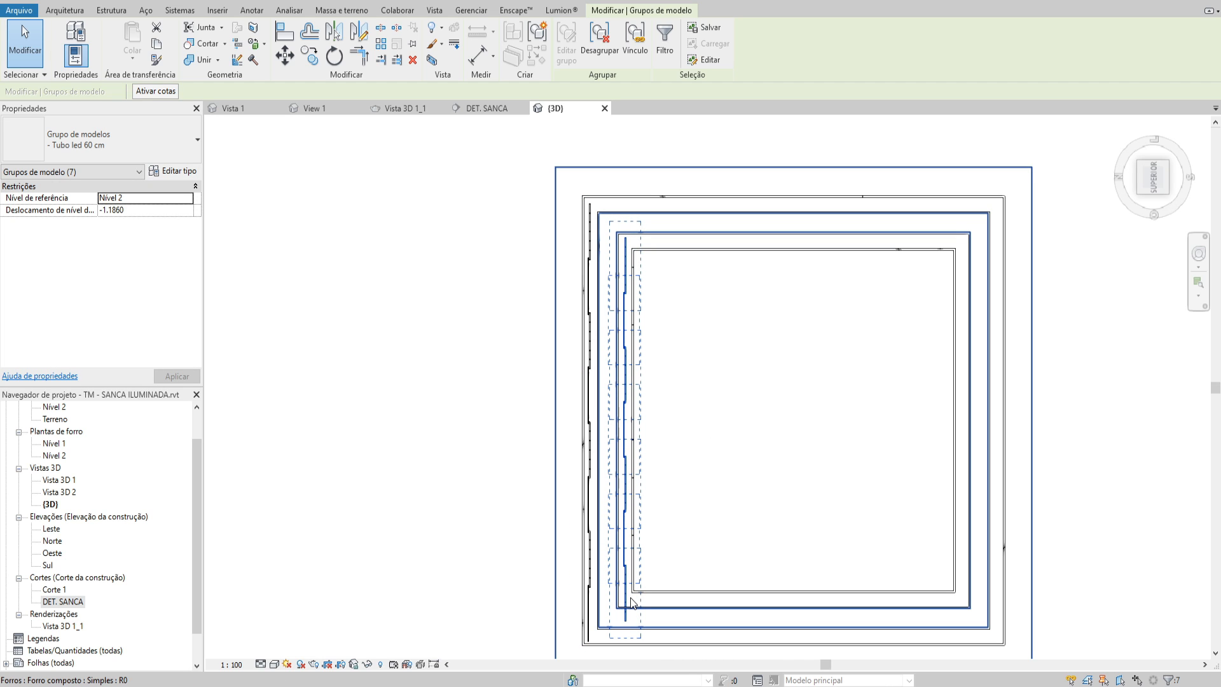
key("Left")
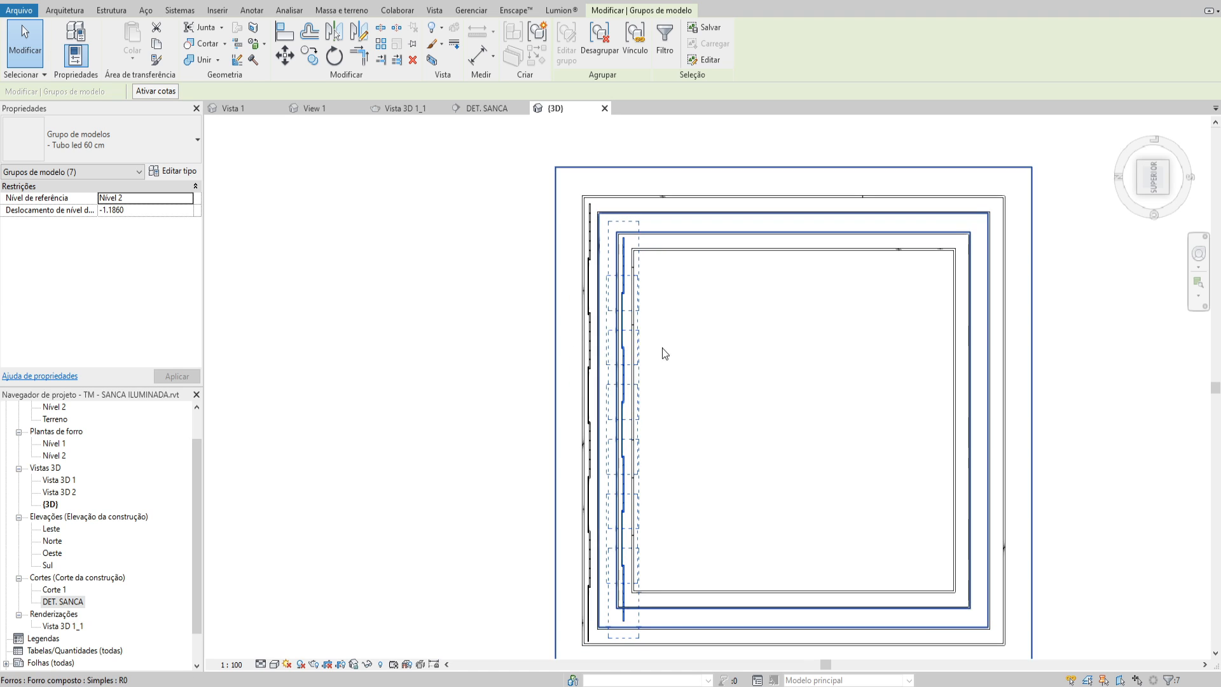
key("Escape")
Select the six inner-recess groups below the topmost one and nudge them up to increase the overlap with it
left_click(625, 337)
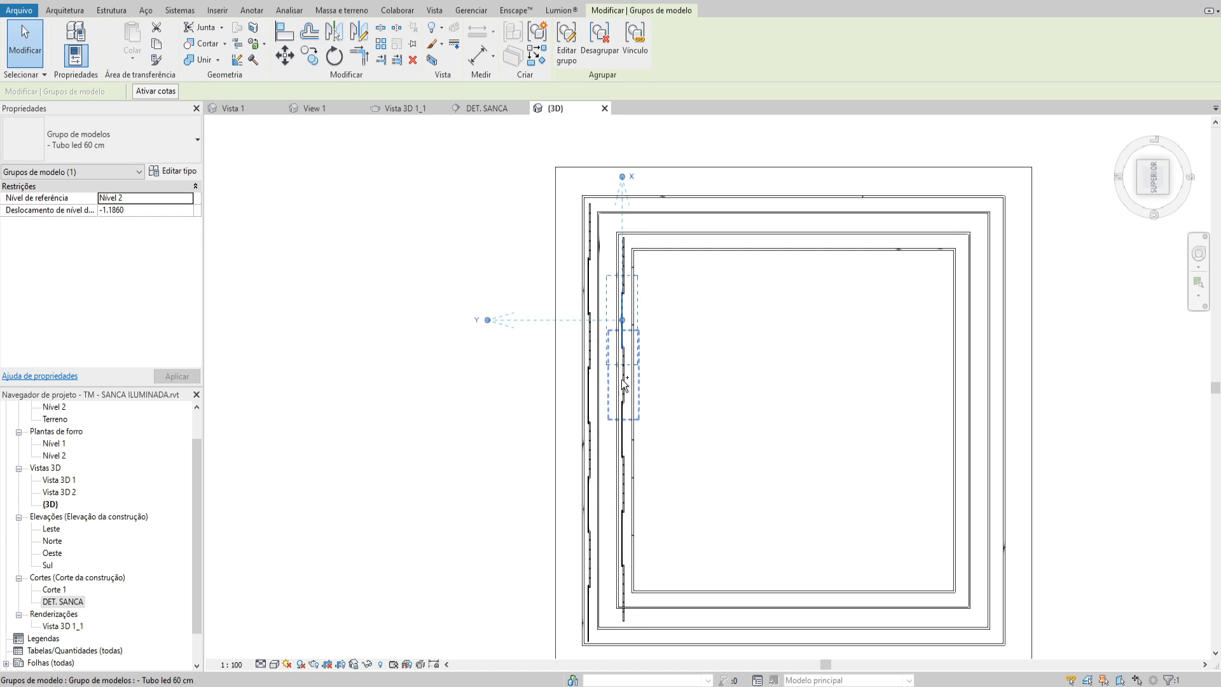
left_click(629, 440, "ctrl")
left_click(623, 480, "ctrl")
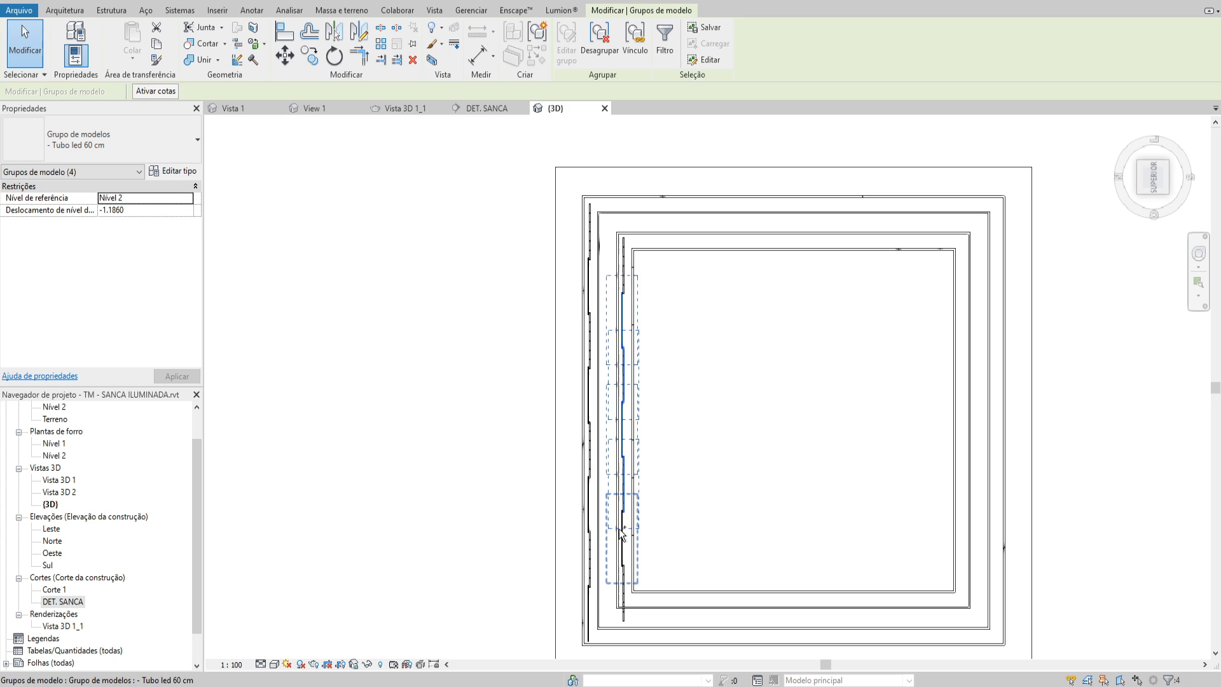
left_click(623, 533, "ctrl")
left_click(623, 601, "ctrl")
left_click(643, 552, "ctrl")
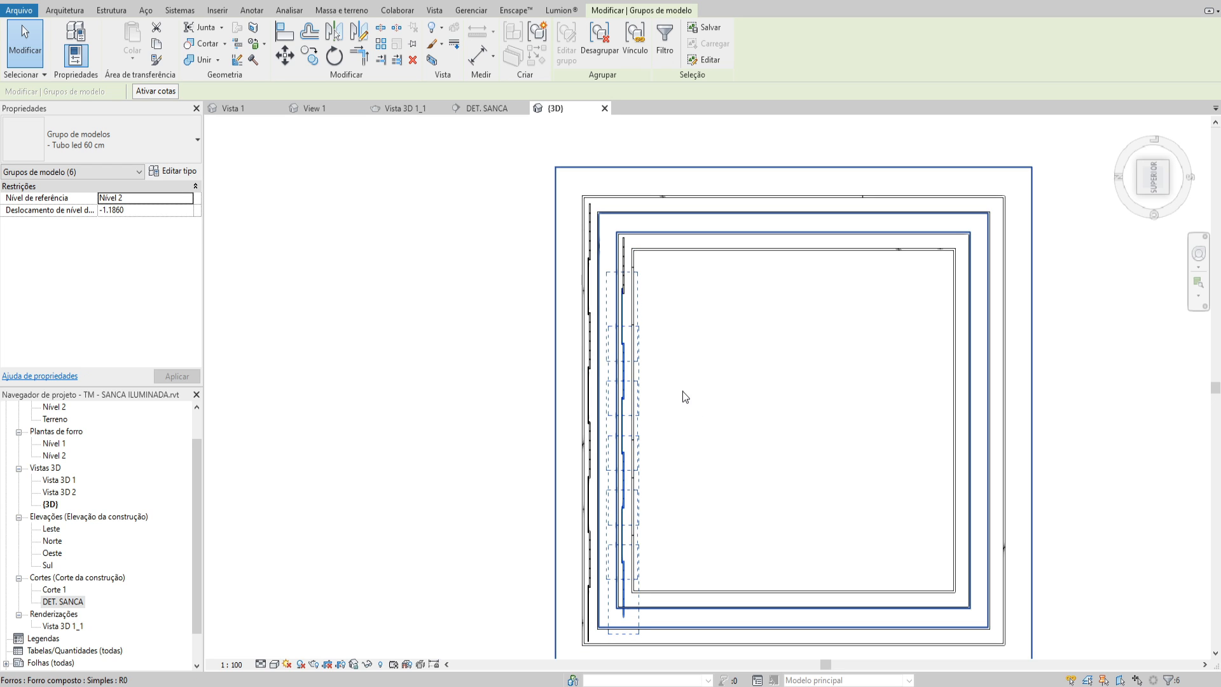
Nudge the third and then the fourth group of the inner run up, each overlapping the group above it
left_click(624, 360)
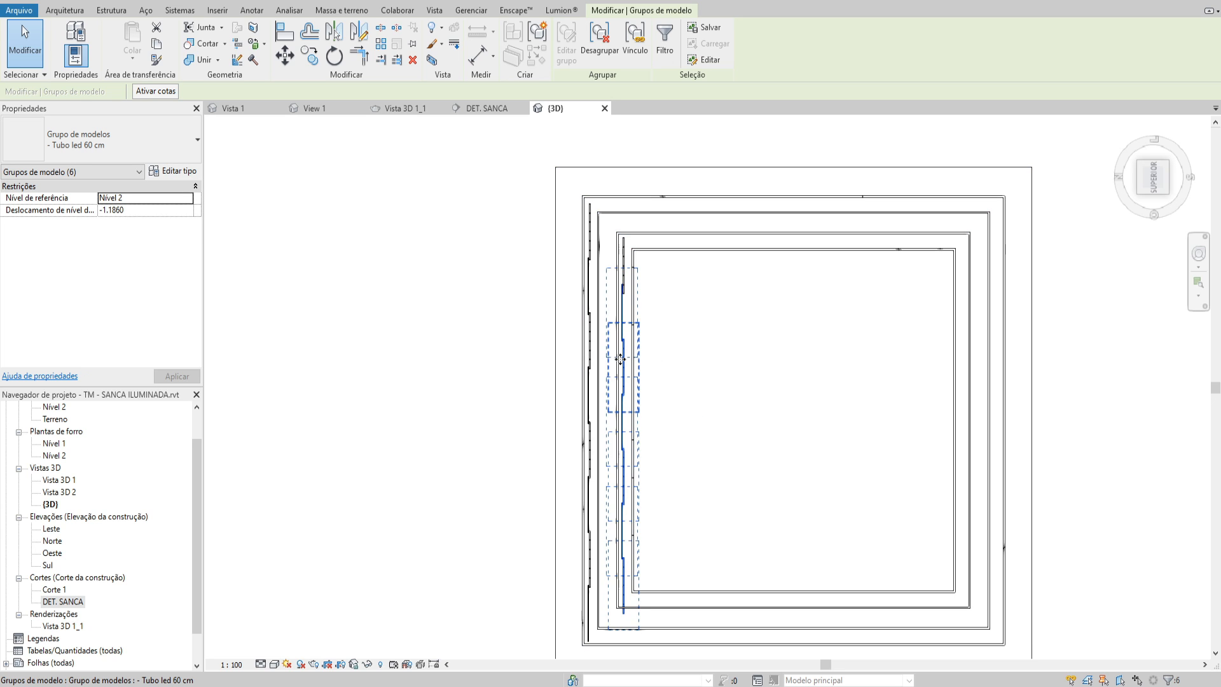
key("Up")
key("Up")
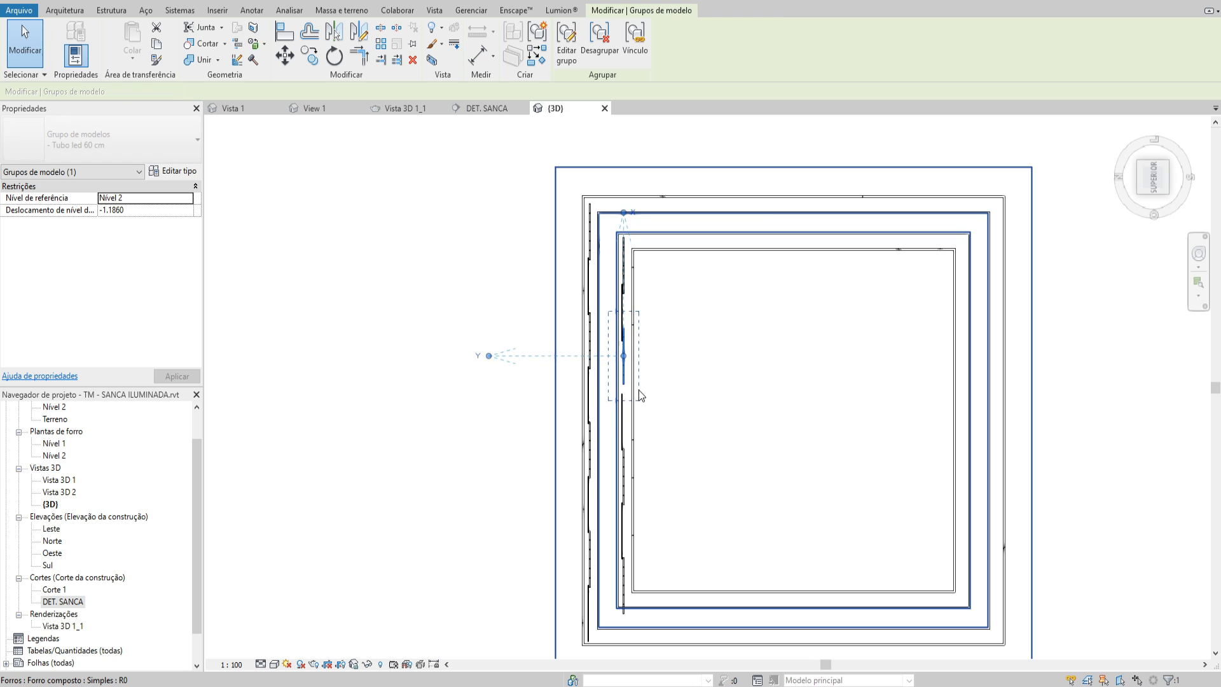
left_click(625, 428)
key("Up")
key("Up")
key("Up")
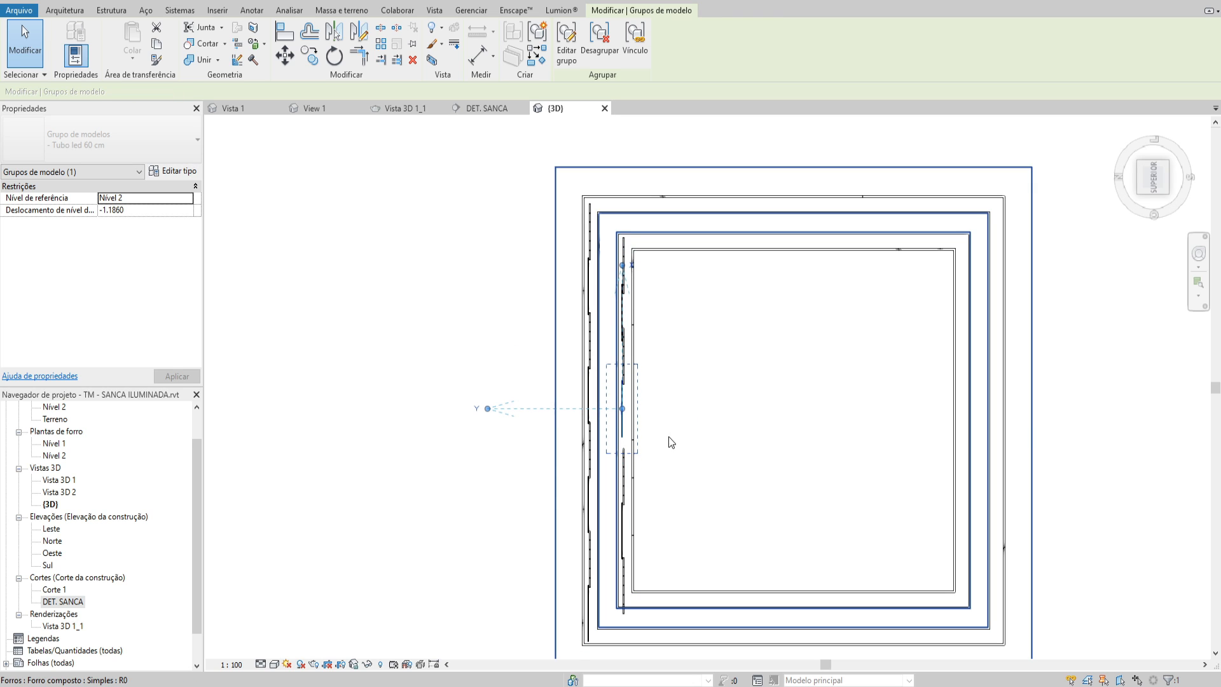
Nudge the fifth, sixth and seventh groups of the inner run up one by one, fitting the run inside the recess's lower corner
left_click(627, 483)
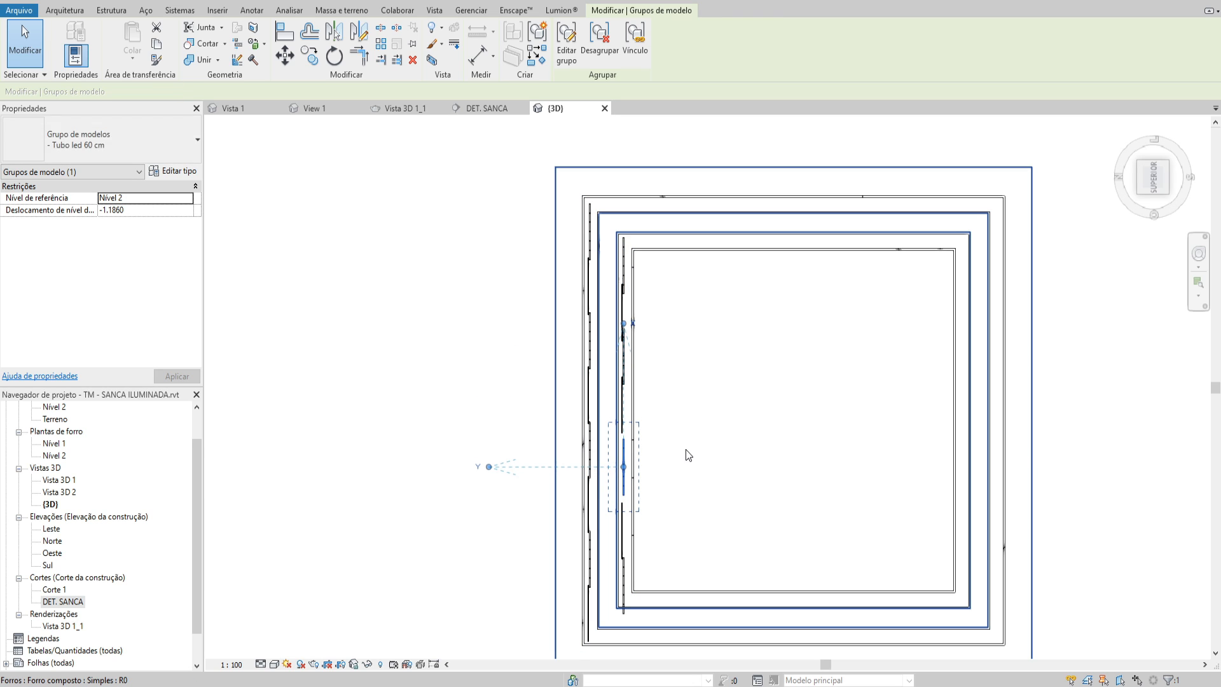
key("Up")
left_click(626, 529)
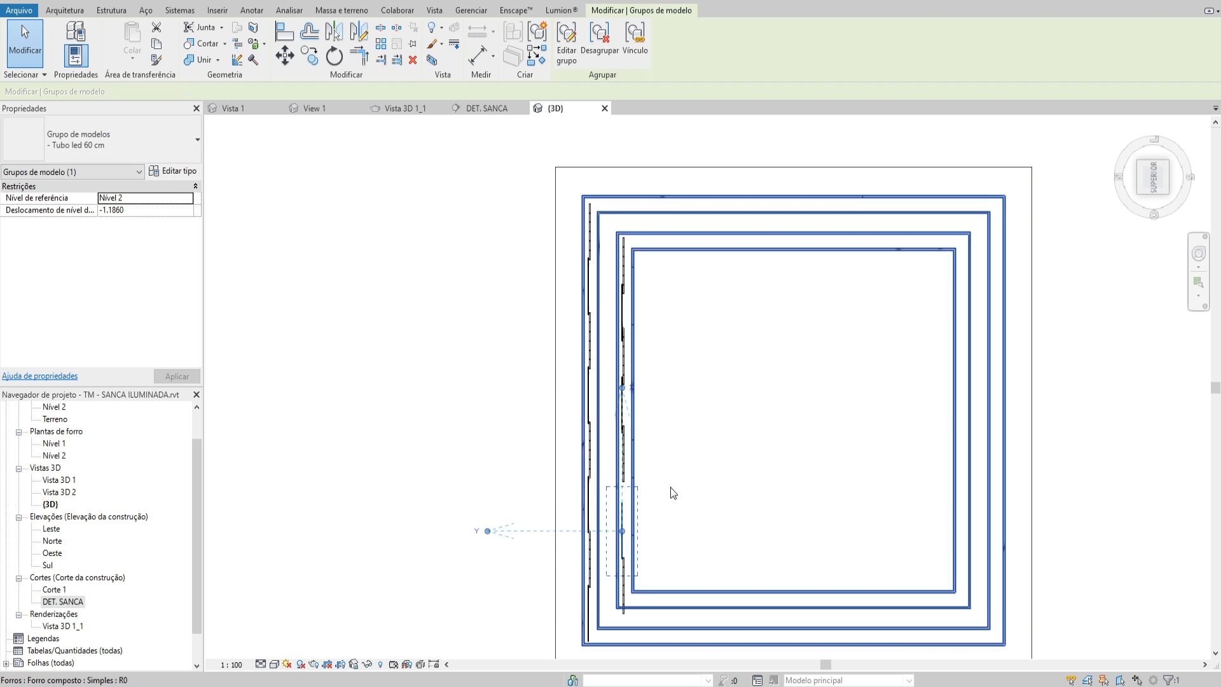
key("Up")
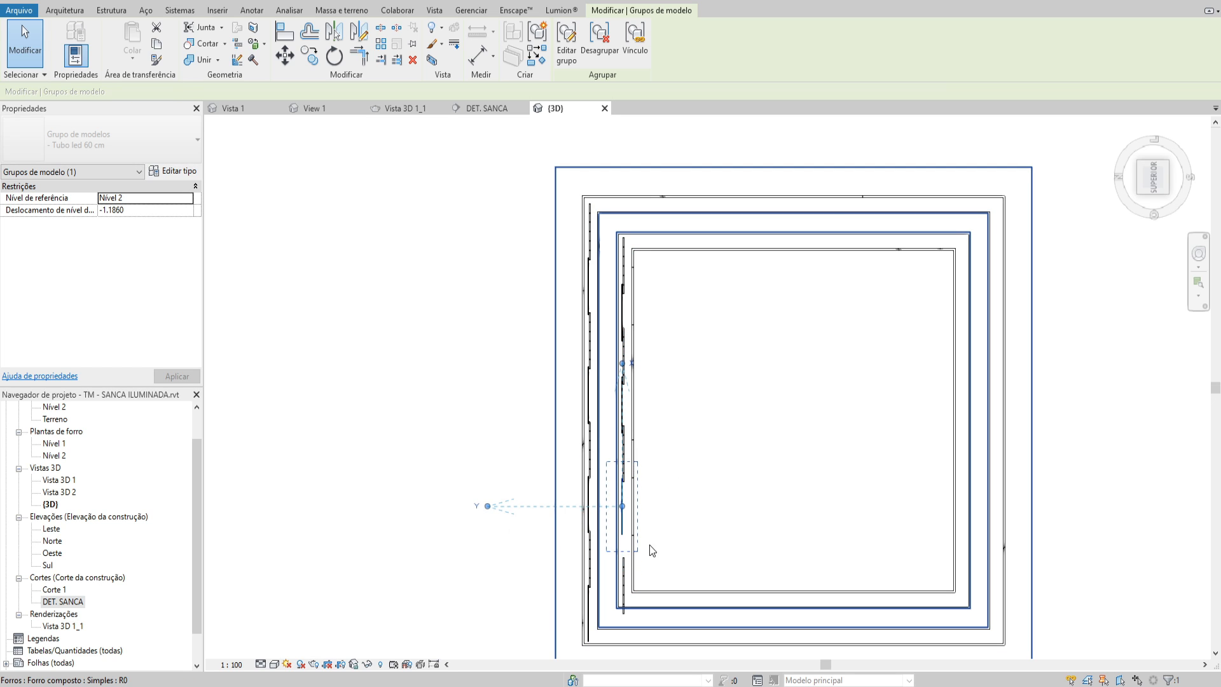
key("Up")
key("Up")
key("Up")
scroll(607, 448, "up", 3)
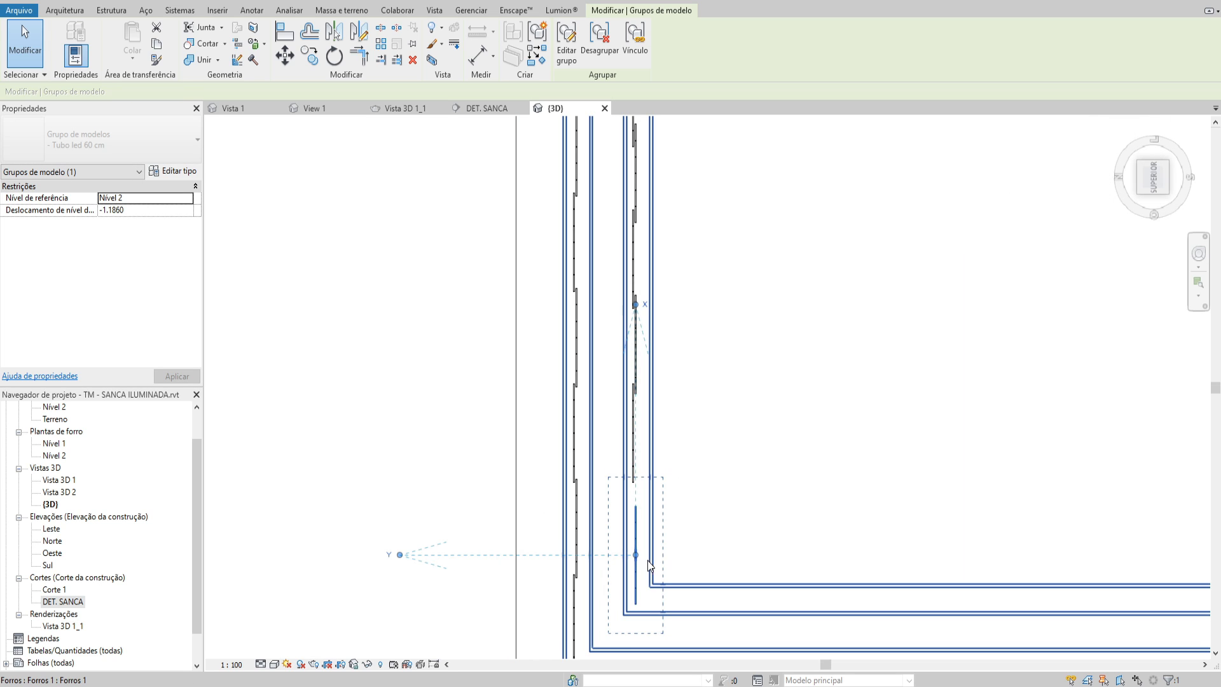
Shift the sixth, fifth and fourth groups of the inner run individually down toward the lowest one to even out the overlaps
left_click(634, 462)
key("Down")
key("Down")
key("Down")
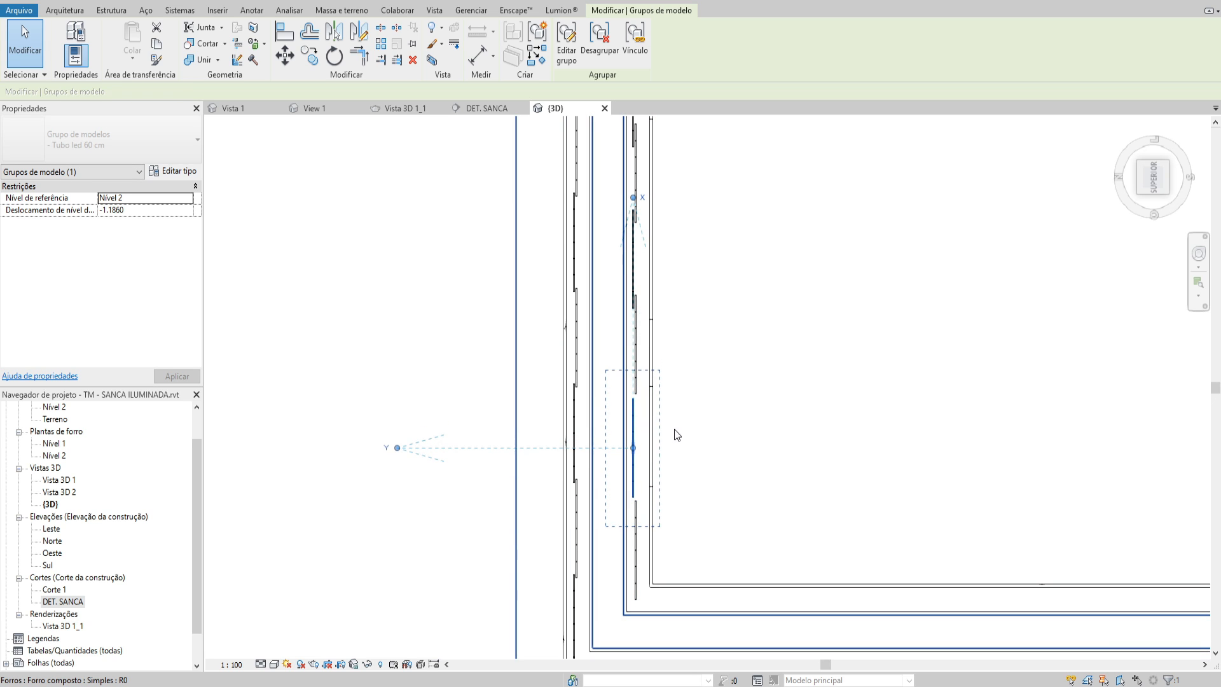
key("Up")
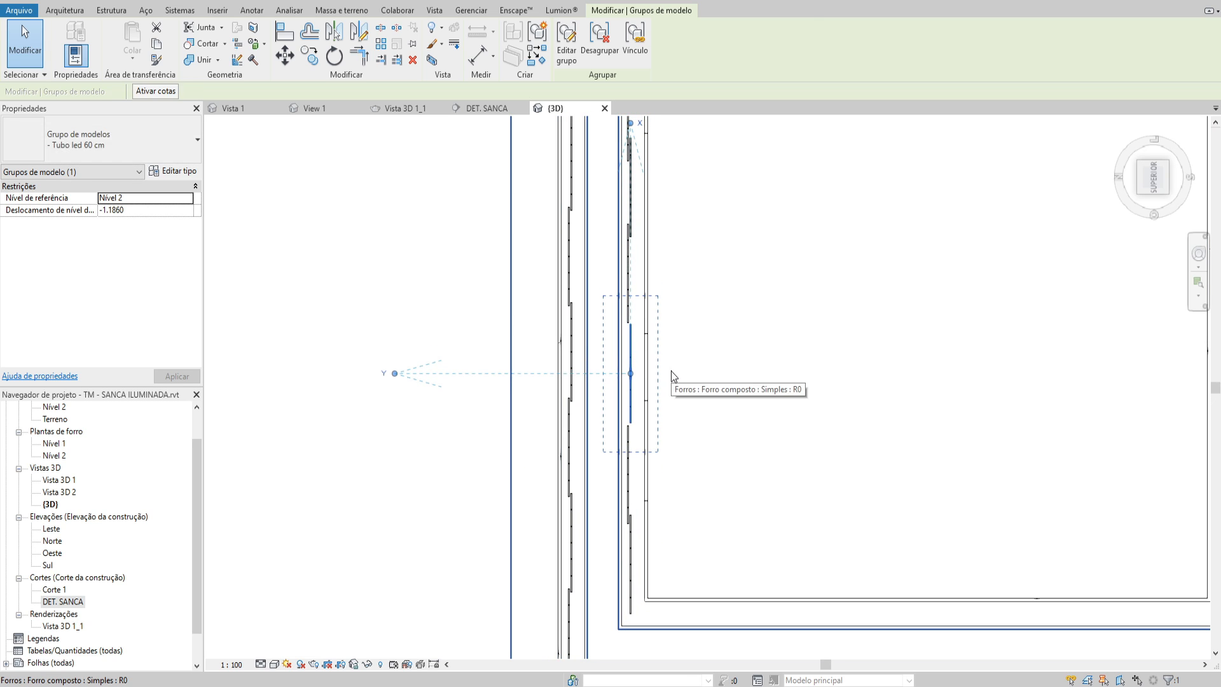
key("Up")
key("Up")
key("Up")
key("Up")
key("Up")
key("Up")
key("Up")
key("Up")
key("Up")
key("Up")
key("Up")
key("Up")
key("Up")
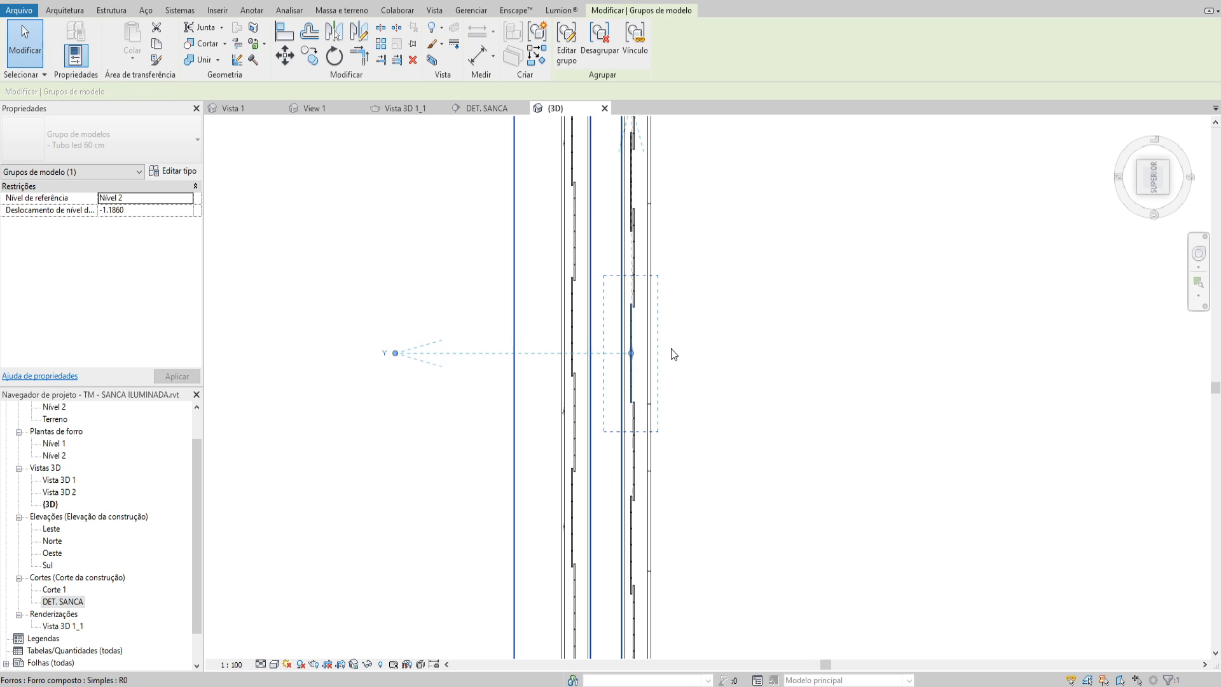
Adjust the second and third groups near the upper end of the inner run to balance their overlaps with the neighbouring groups
middle_click_drag(690, 414, 679, 517)
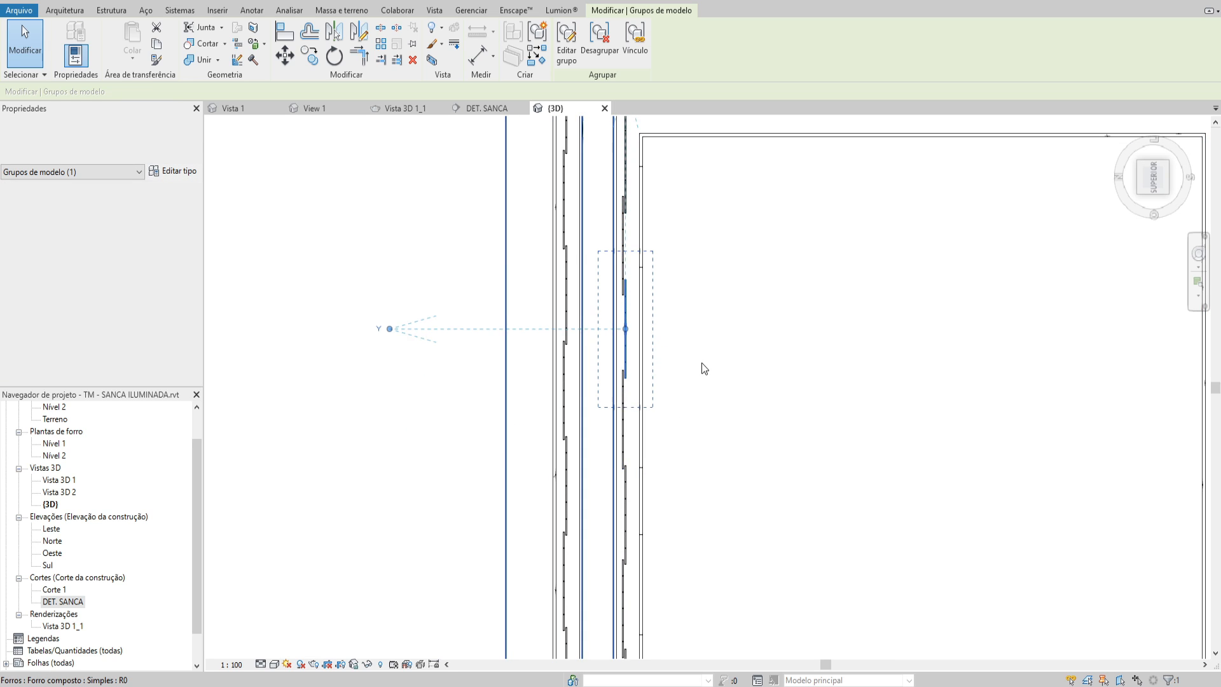
key("Up")
key("Up")
key("Up")
key("Up")
key("Up")
key("Up")
key("Up")
key("Up")
key("Up")
key("Up")
key("Up")
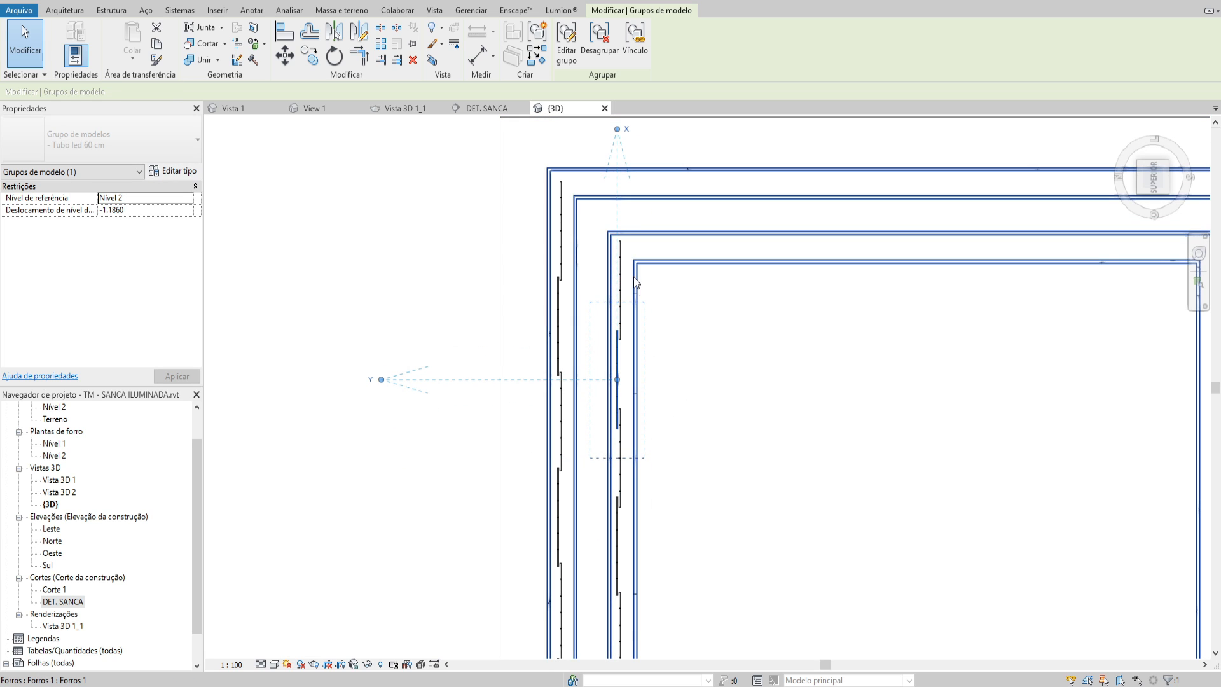
left_click(620, 445)
key("Down")
key("Down")
key("Down")
Nudge the fourth group of the inner run down to even out its overlaps with the groups above and below
middle_click_drag(667, 496, 694, 385)
left_click(641, 440)
middle_click_drag(695, 487, 698, 402)
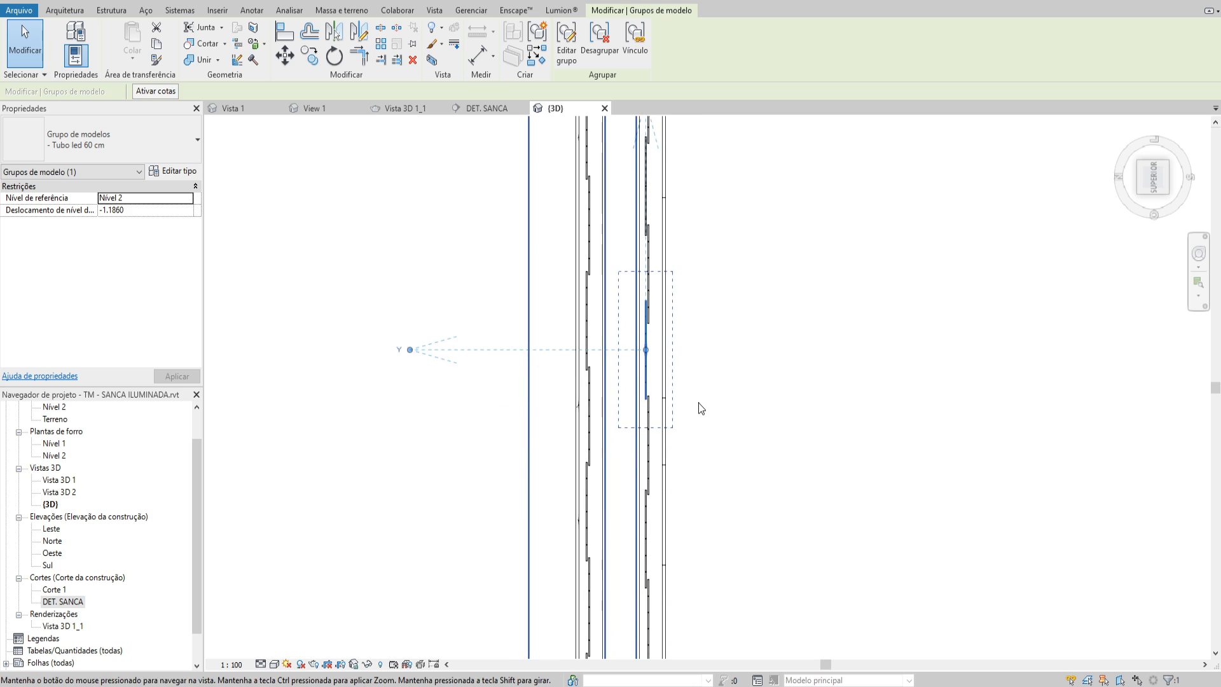
key("Down")
key("Down")
Nudge the fifth and sixth groups of the inner run down, spreading the overlaps evenly toward the lowest group
key("Down")
key("Down")
left_click(648, 454)
key("Down")
key("Down")
key("Down")
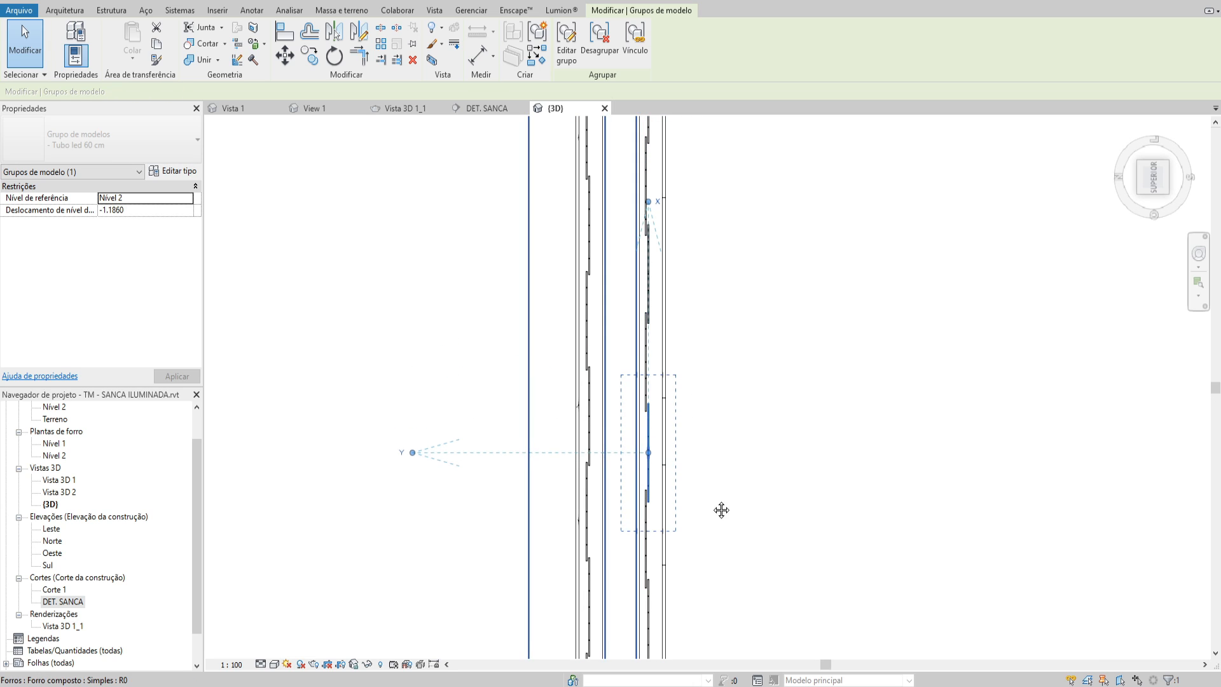
middle_click_drag(721, 510, 731, 433)
key("Down")
key("Down")
key("Down")
key("Down")
key("Down")
key("Down")
key("Down")
key("Down")
key("Down")
key("Down")
key("Down")
key("Down")
key("Down")
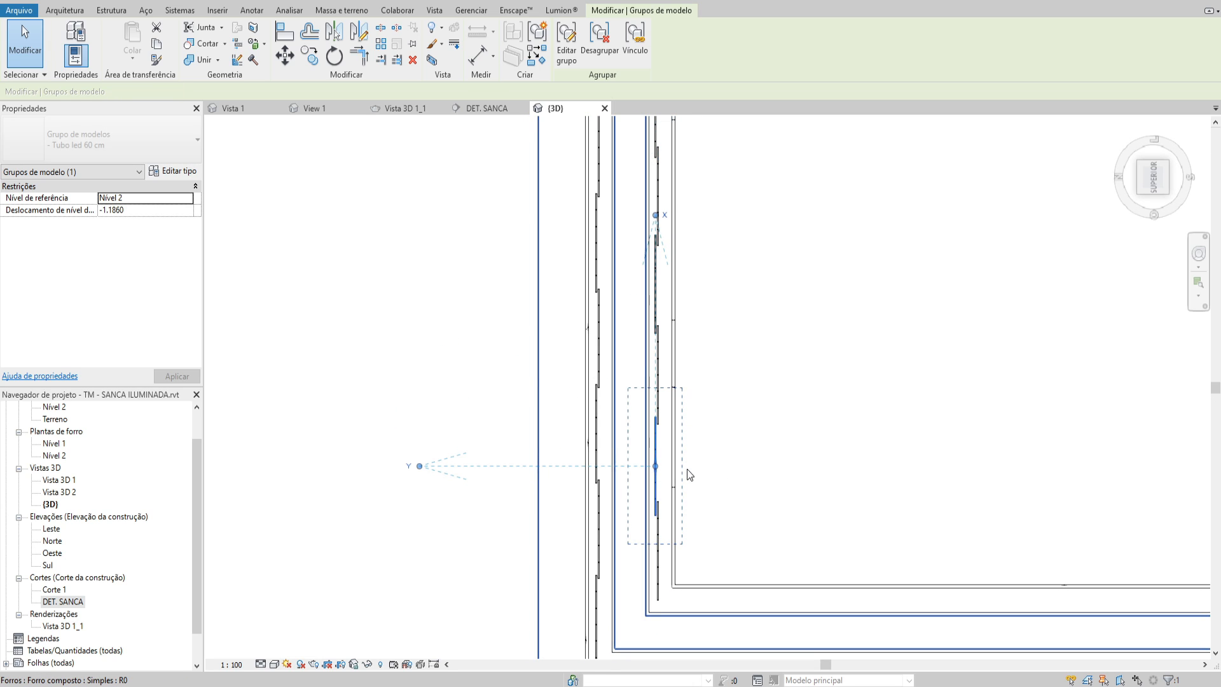
Mirror a copy of the inner run's seven groups to the recess's opposite side, about a vertical axis through the inner opening's midpoint
scroll(687, 469, "down", 2)
middle_click_drag(673, 543, 618, 598)
middle_click_drag(617, 204, 598, 256)
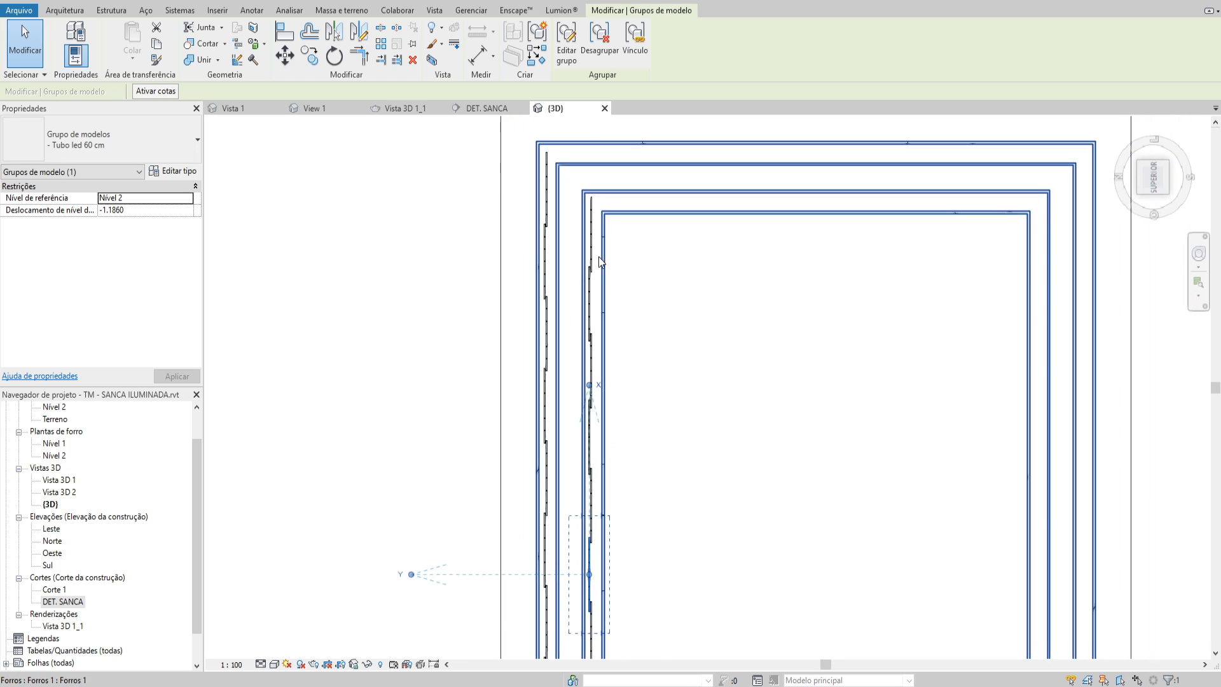
scroll(598, 255, "down", 3)
key("Escape")
left_click_drag(582, 156, 631, 545)
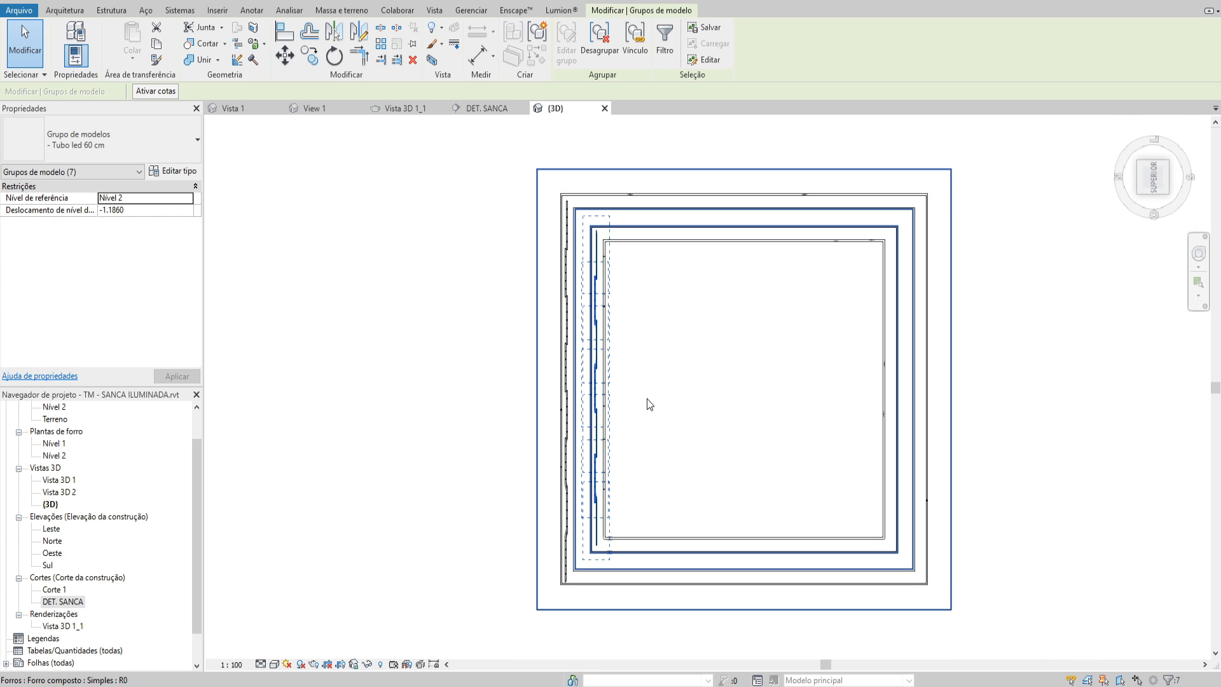
middle_click_drag(657, 396, 666, 415)
key("d")
key("m")
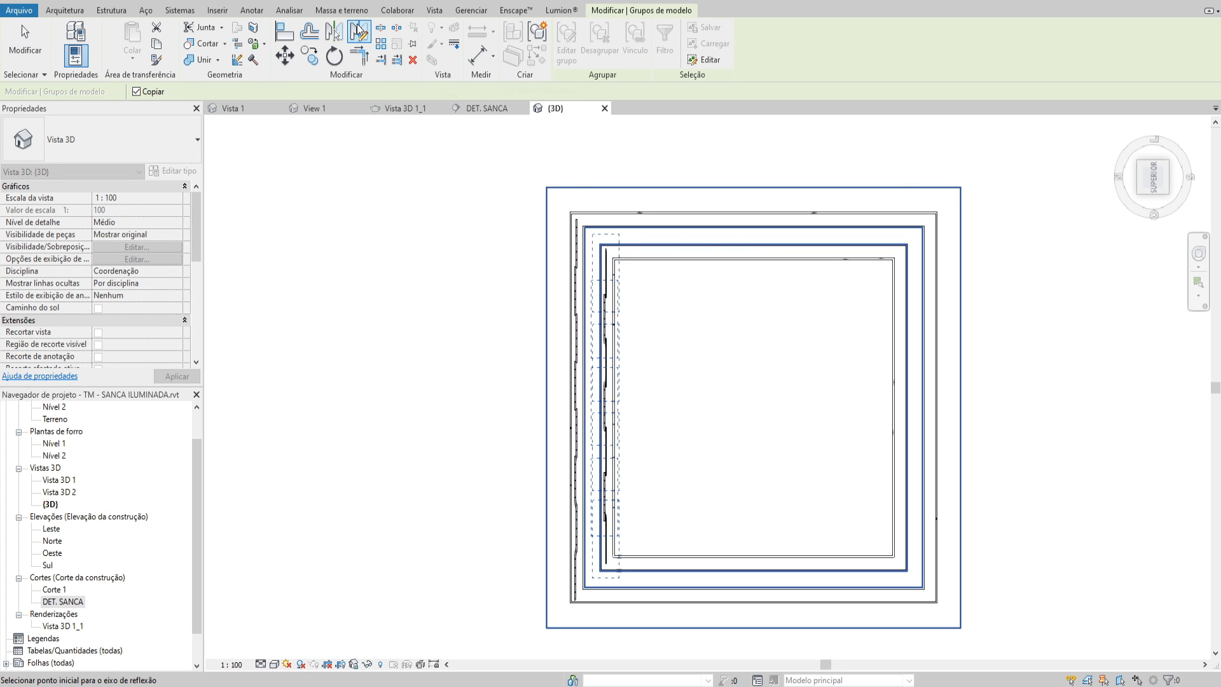
left_click(752, 260)
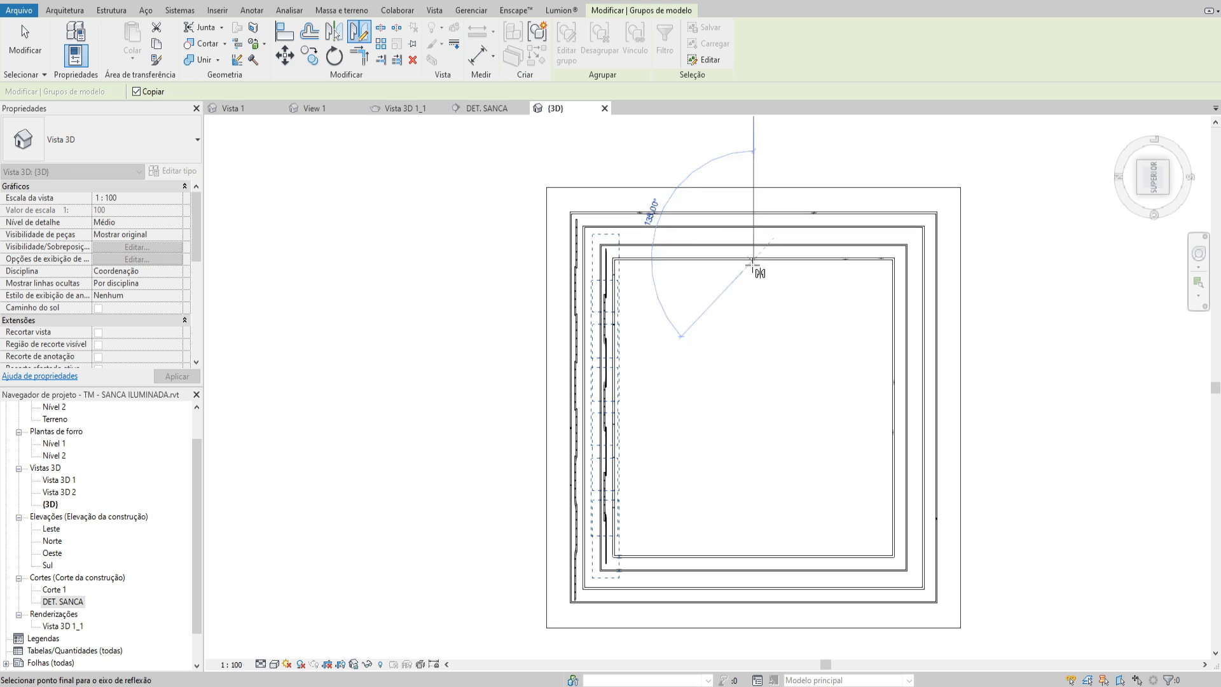
left_click(751, 292)
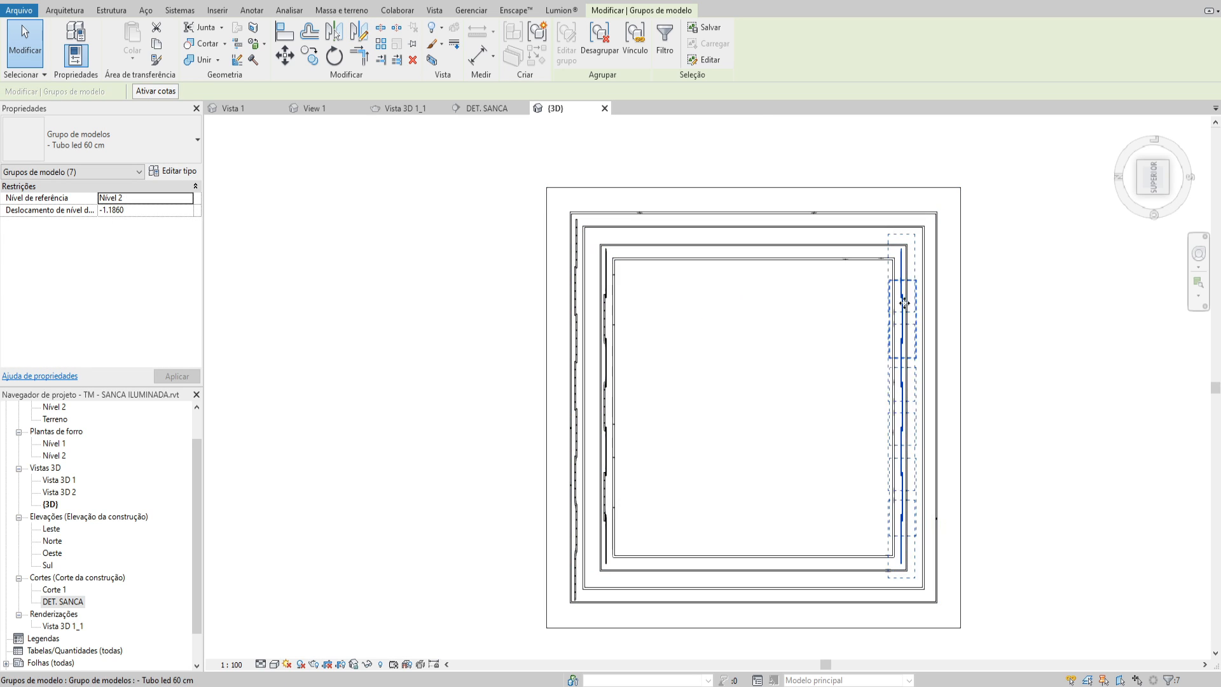
Copy the mirrored inner run's seven LED groups in place
key("c")
key("o")
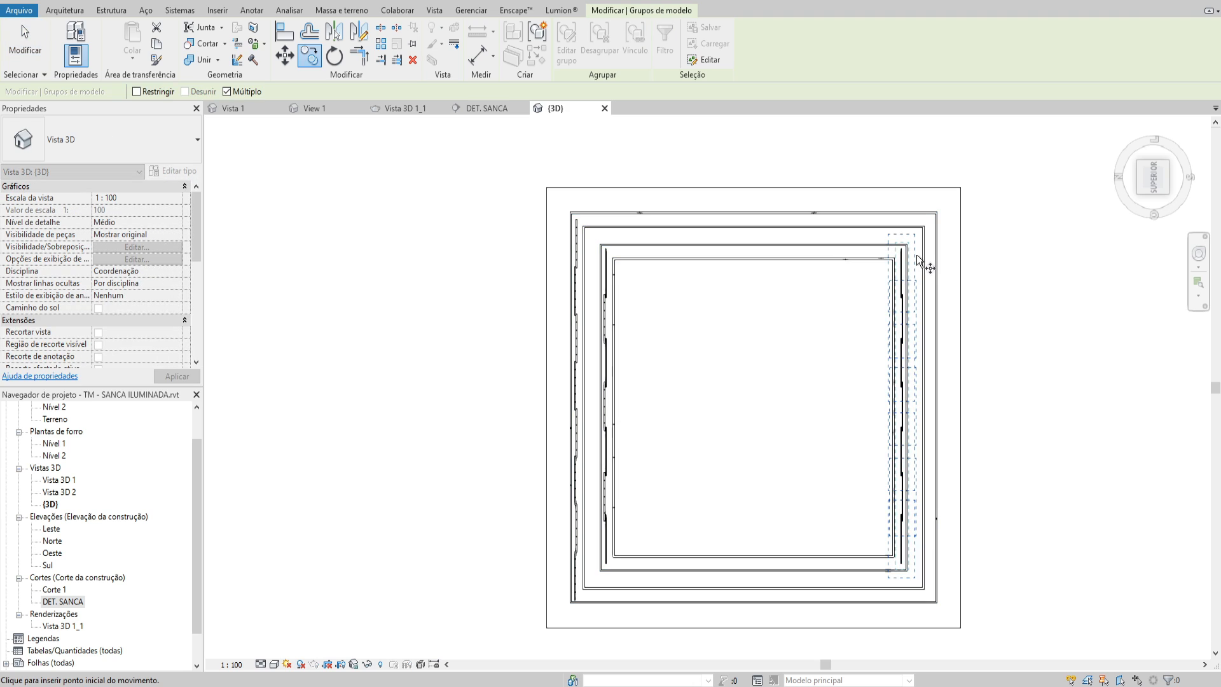
scroll(915, 263, "up", 2)
left_click(895, 256)
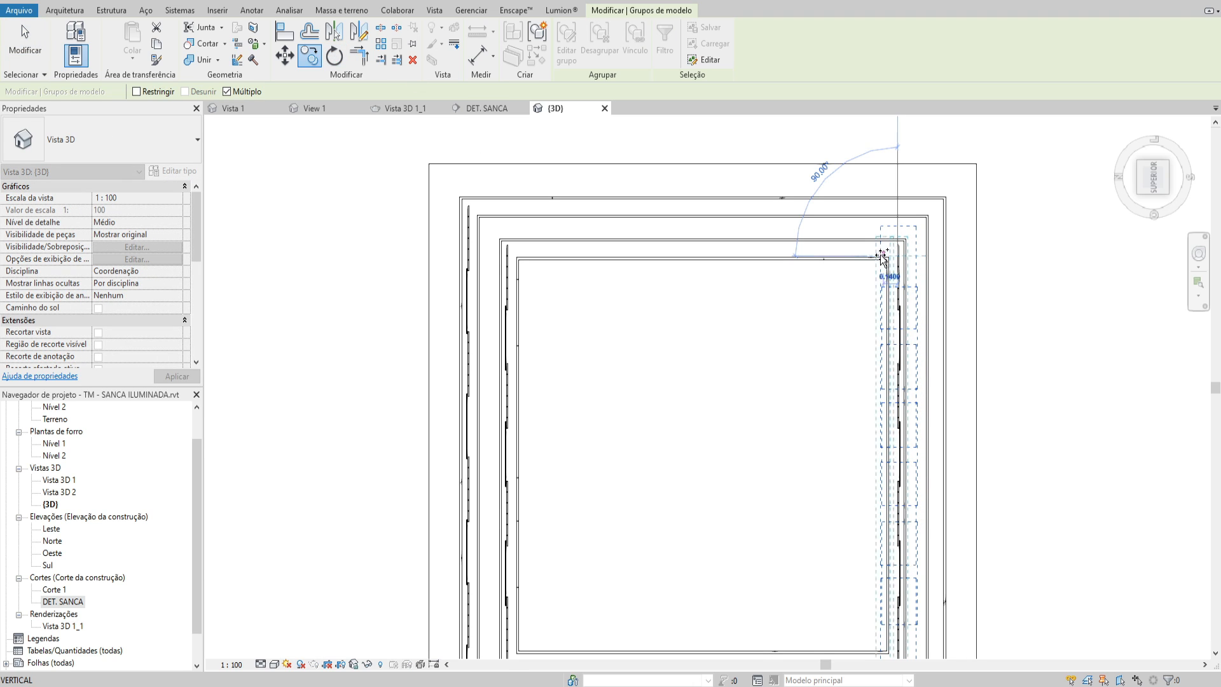
scroll(893, 261, "down", 3)
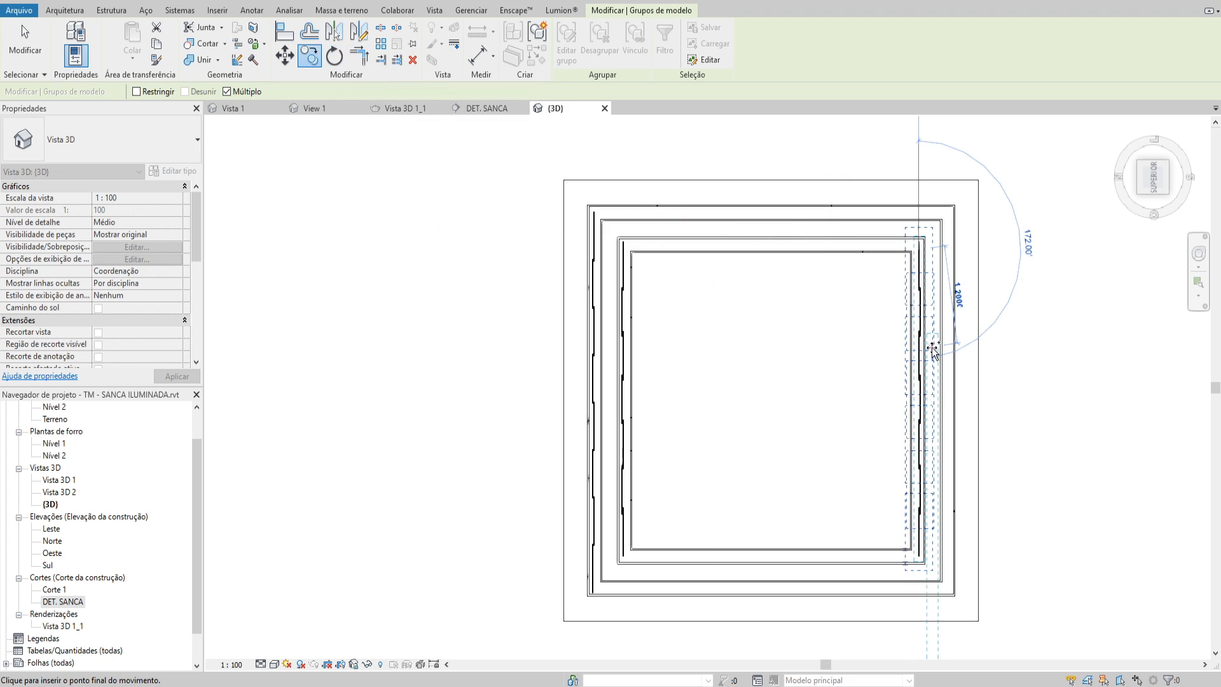
Rotate the copied inner run 90° about its upper end so it lies along the recess's upper side
left_click(334, 59)
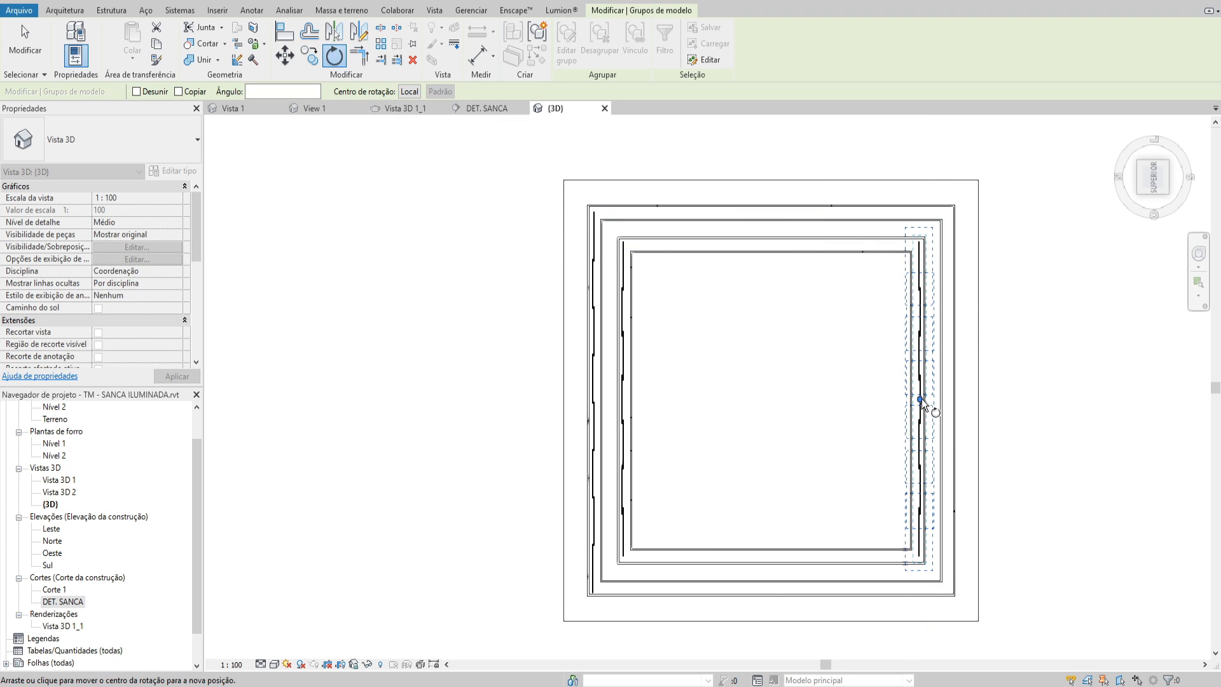
left_click_drag(921, 402, 919, 244)
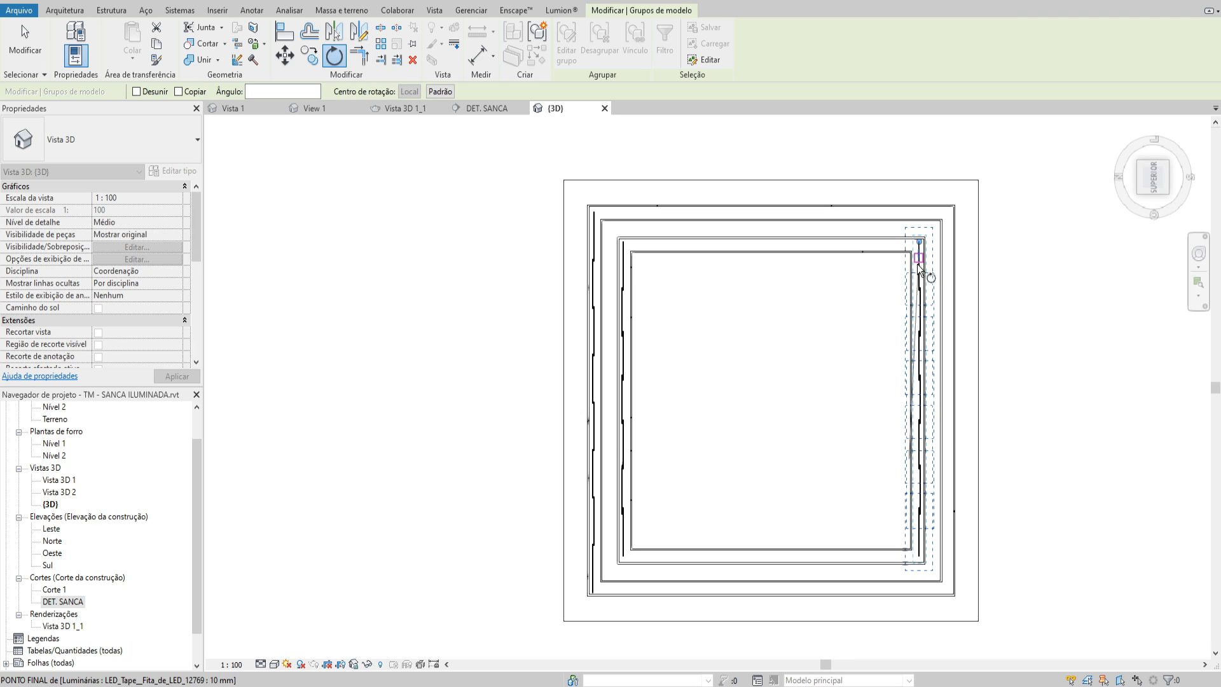
left_click(921, 564)
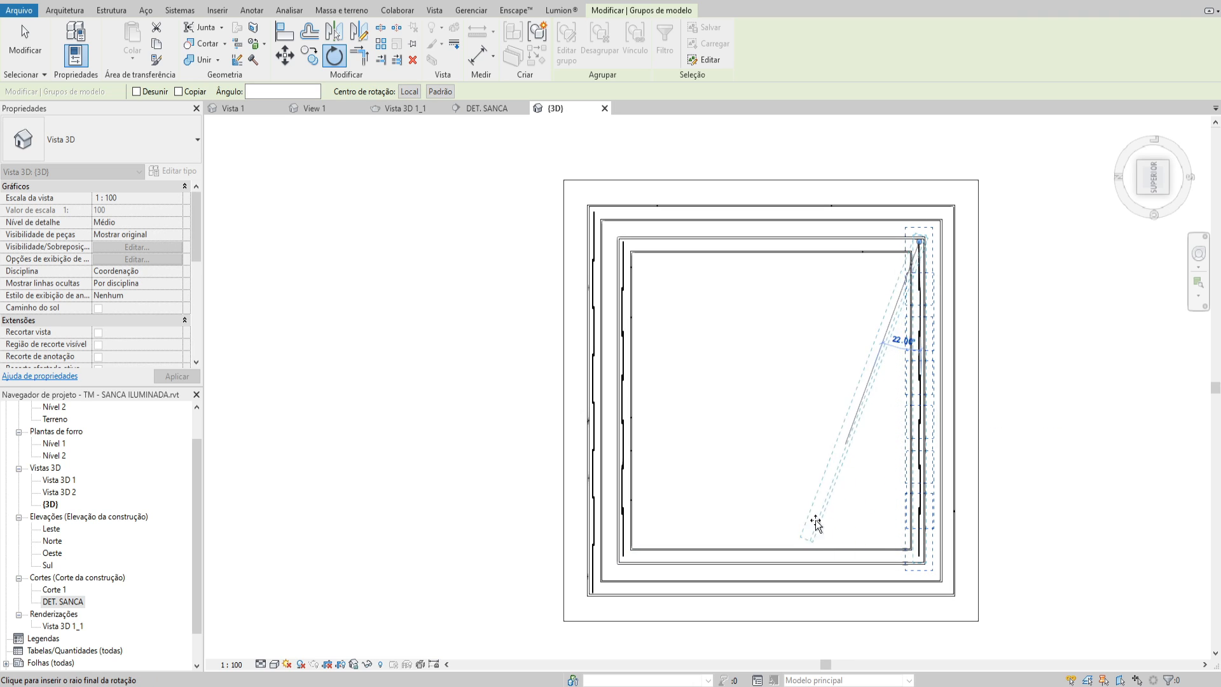
type("90")
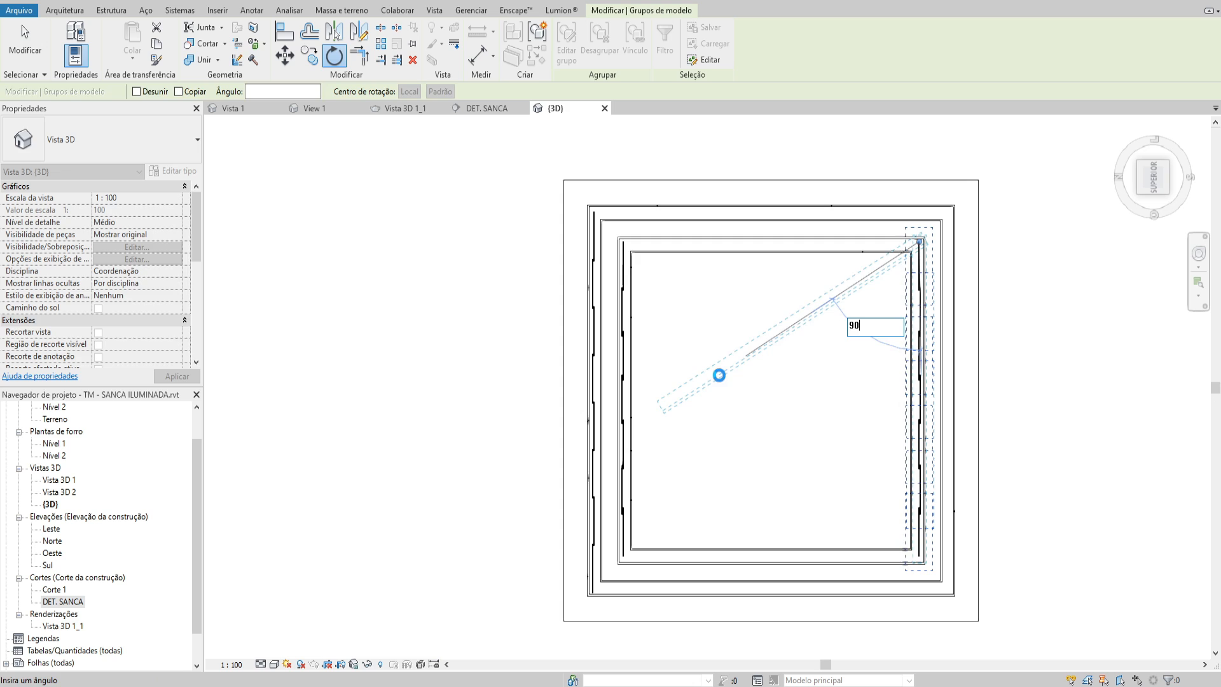
key("Return")
scroll(842, 253, "up", 5)
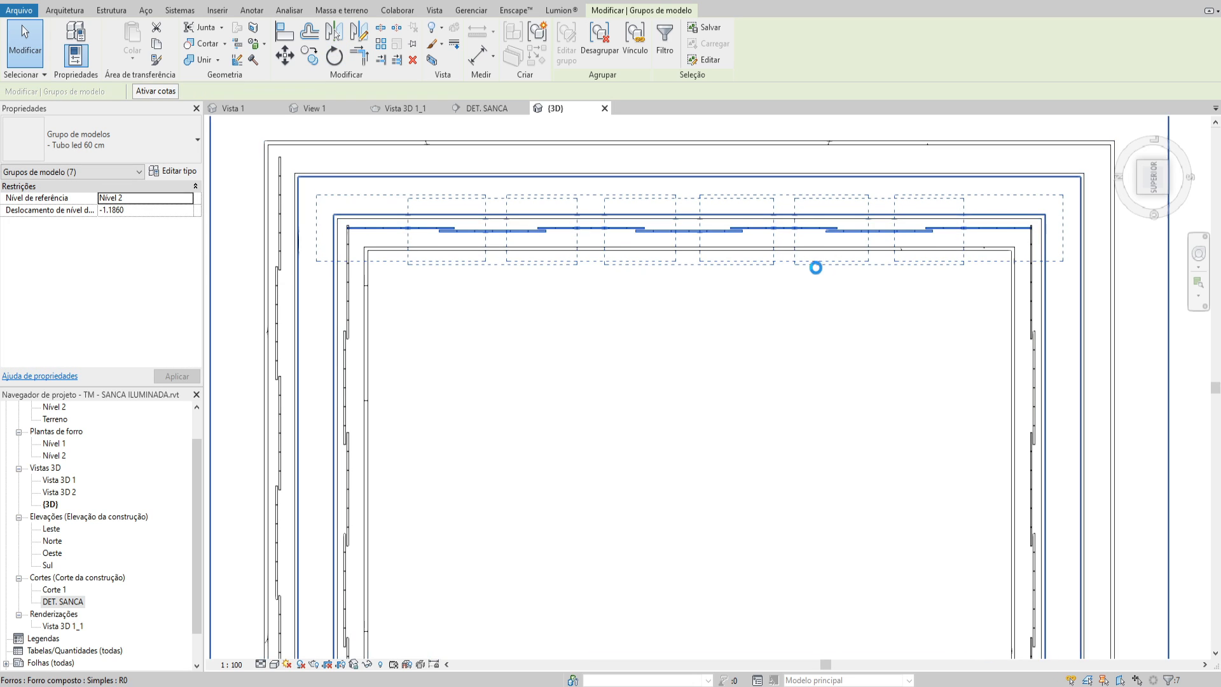
scroll(794, 274, "down", 5)
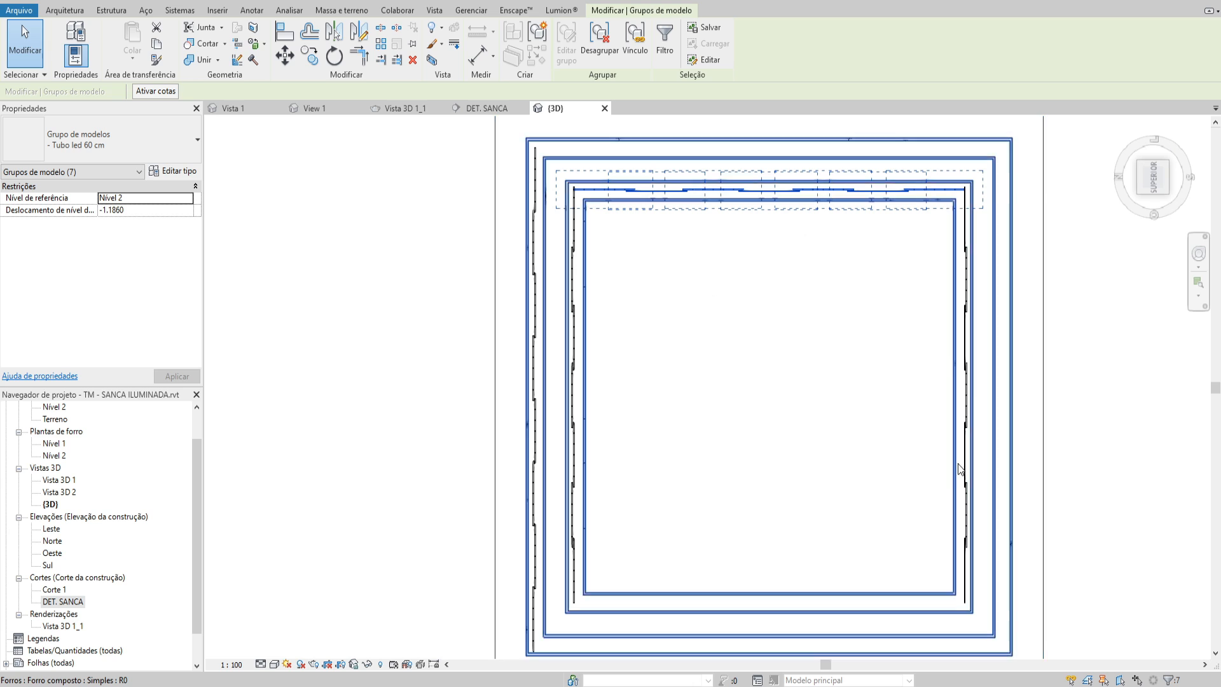
Mirror a copy of the upper inner run to the lower side, about a horizontal axis through the inner opening's midpoint
key("d")
key("m")
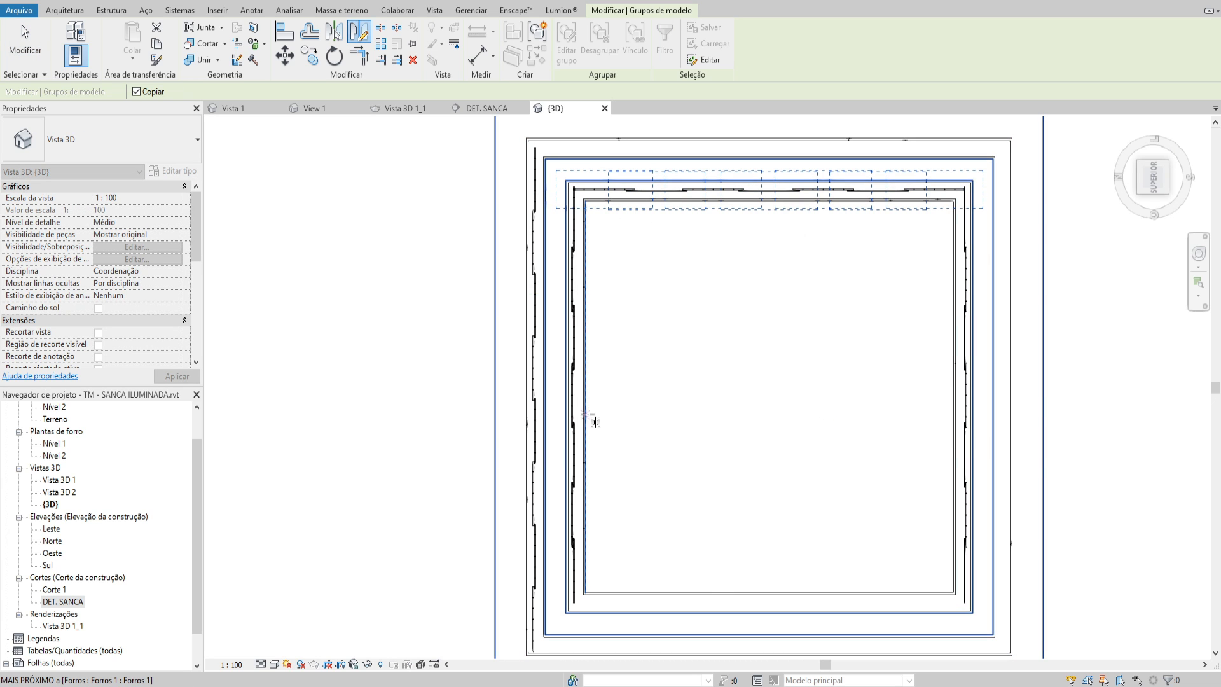
left_click(586, 397)
left_click(632, 400)
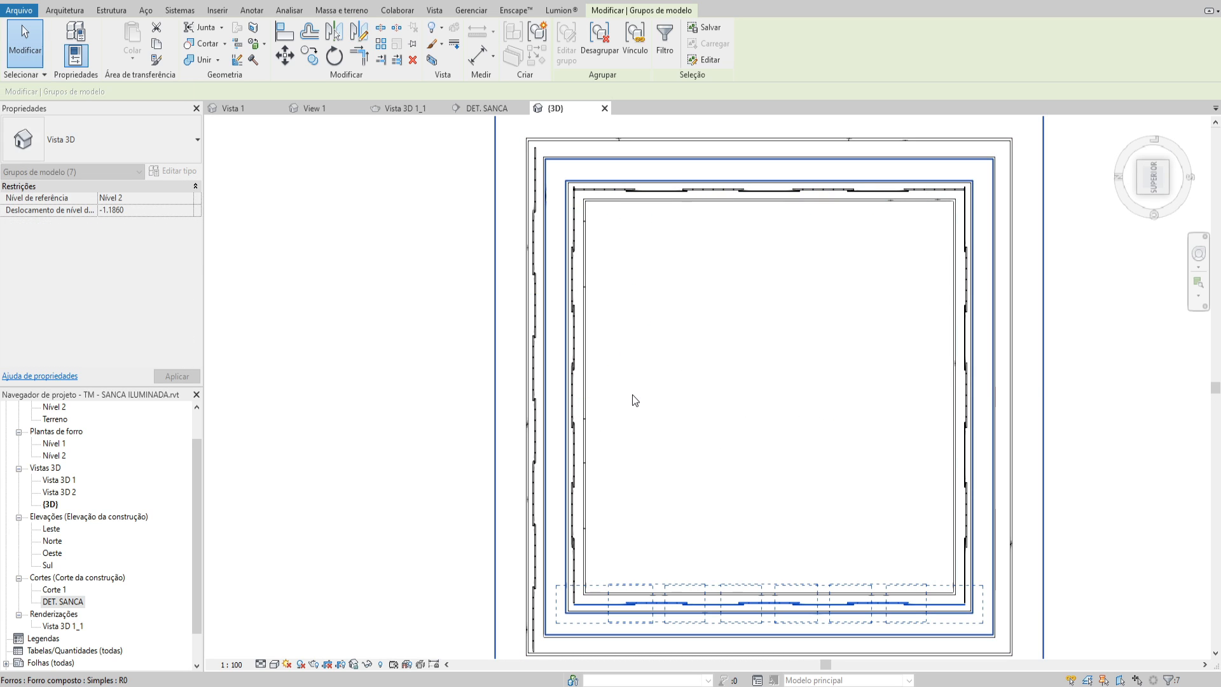
key("Escape")
scroll(725, 425, "down", 1)
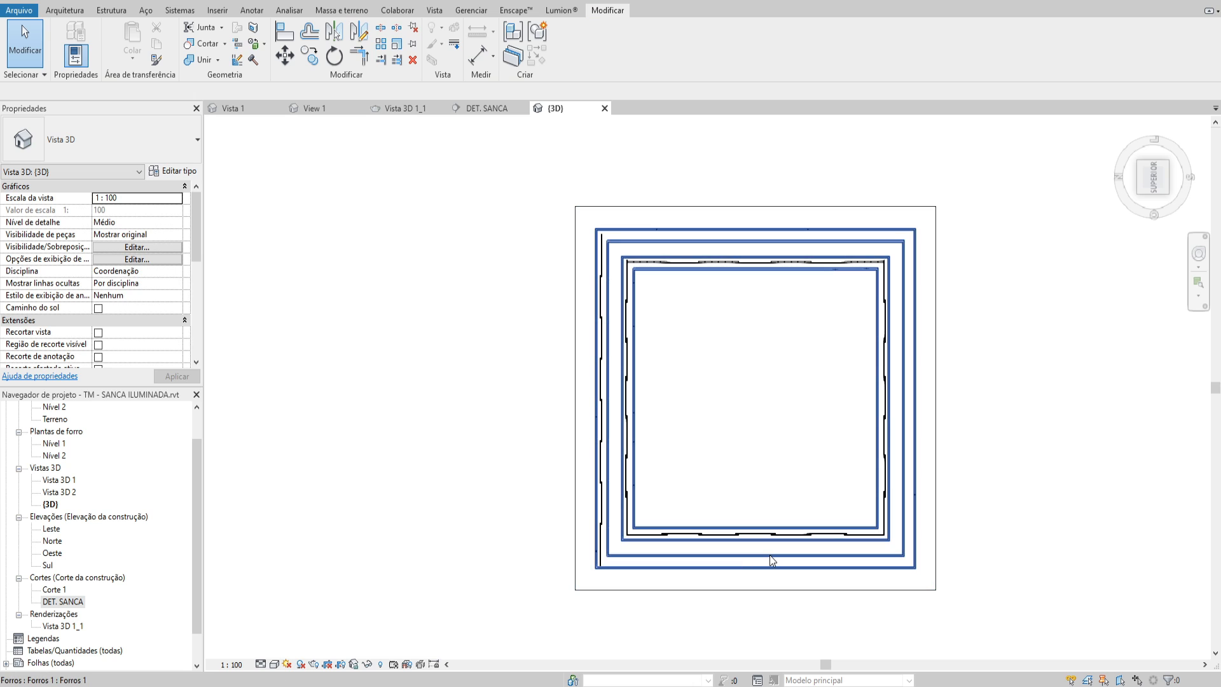
scroll(648, 332, "up", 1)
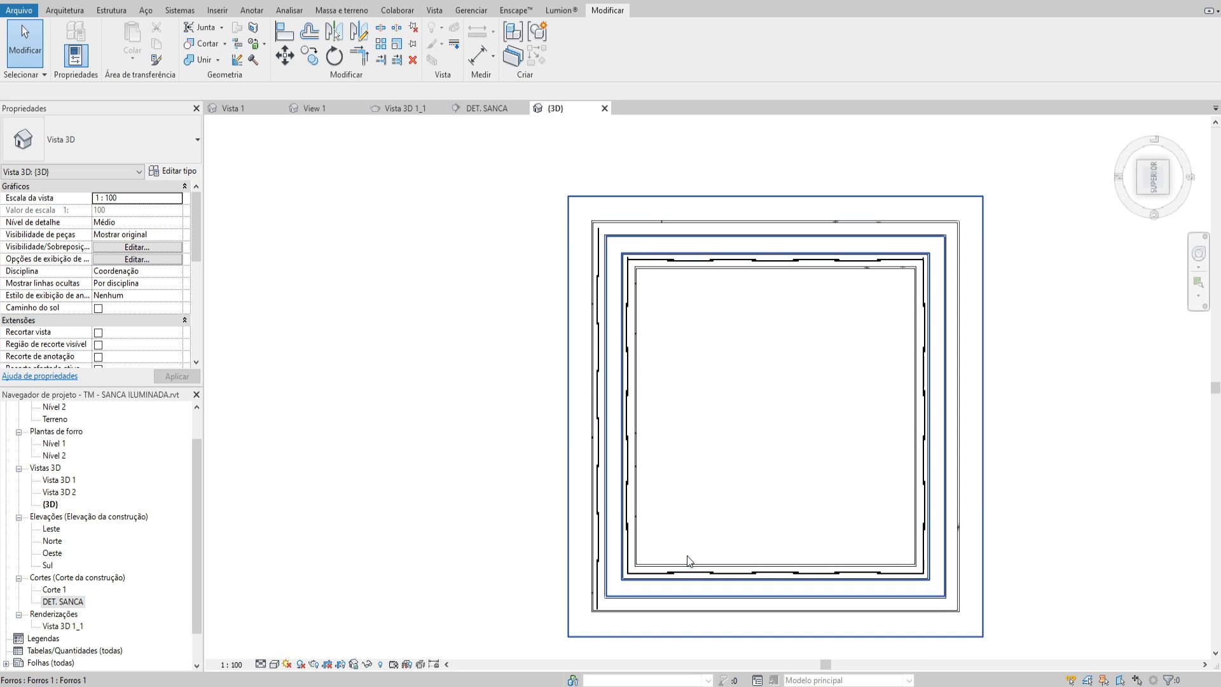
Select the whole outer LED run along the ceiling's left side and copy it in place
middle_click_drag(643, 304, 658, 300)
left_click(615, 237)
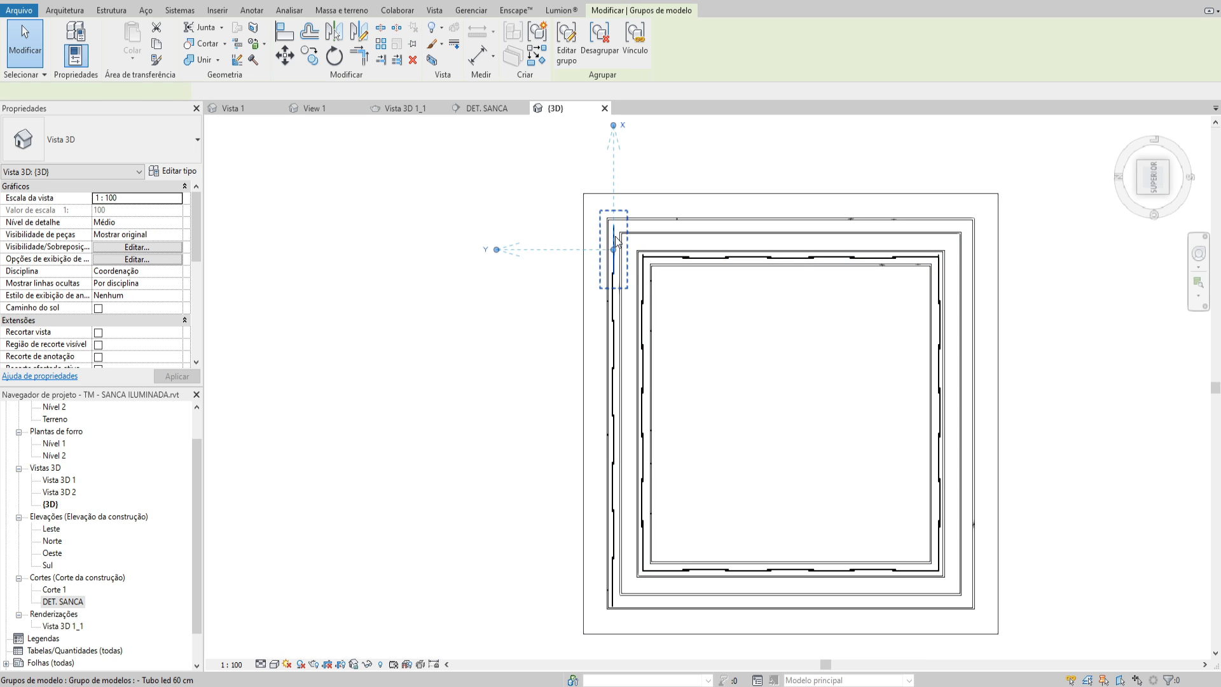
left_click(566, 218)
left_click_drag(542, 195, 626, 627)
key("c")
key("o")
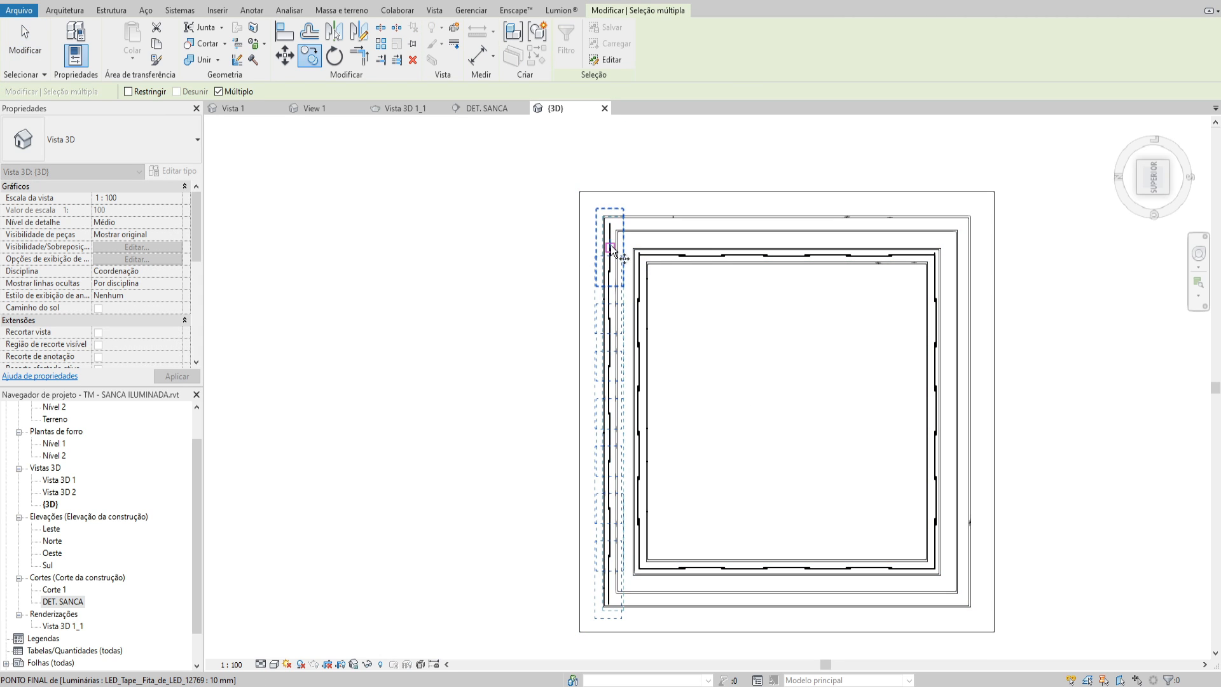
left_click(610, 248)
left_click(611, 249)
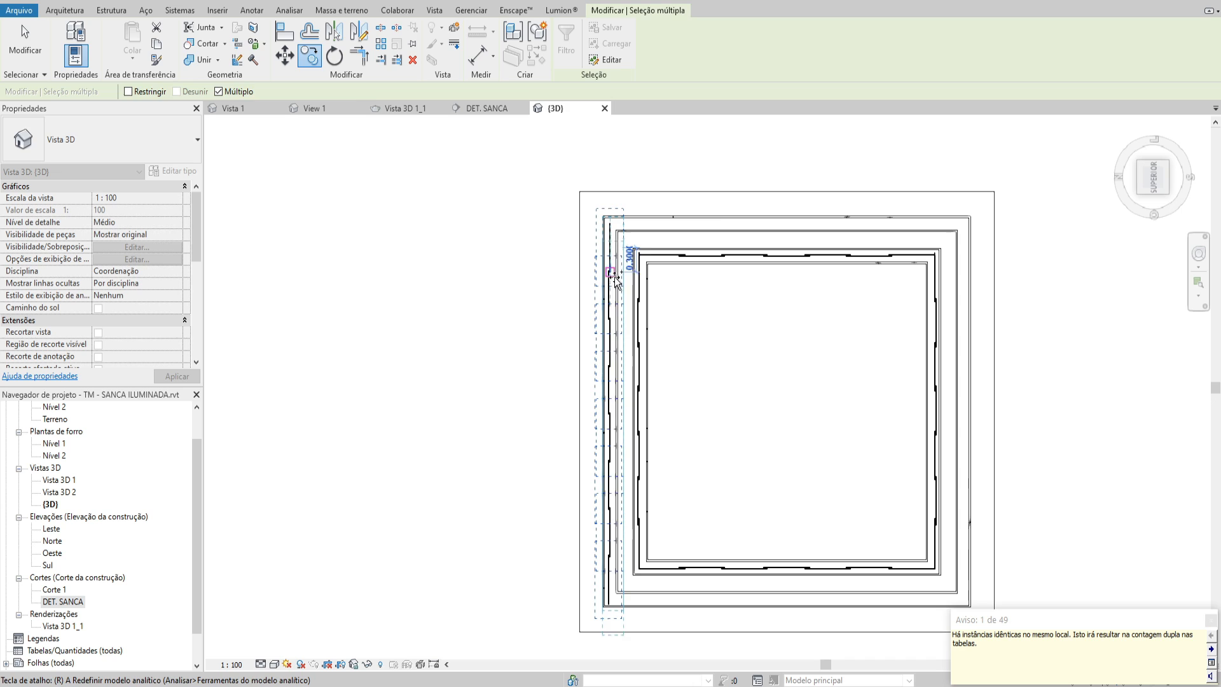
Rotate the copied outer run 90° about its upper end so it lies along the outer recess's upper side
key("r")
key("o")
left_click_drag(613, 417, 609, 249)
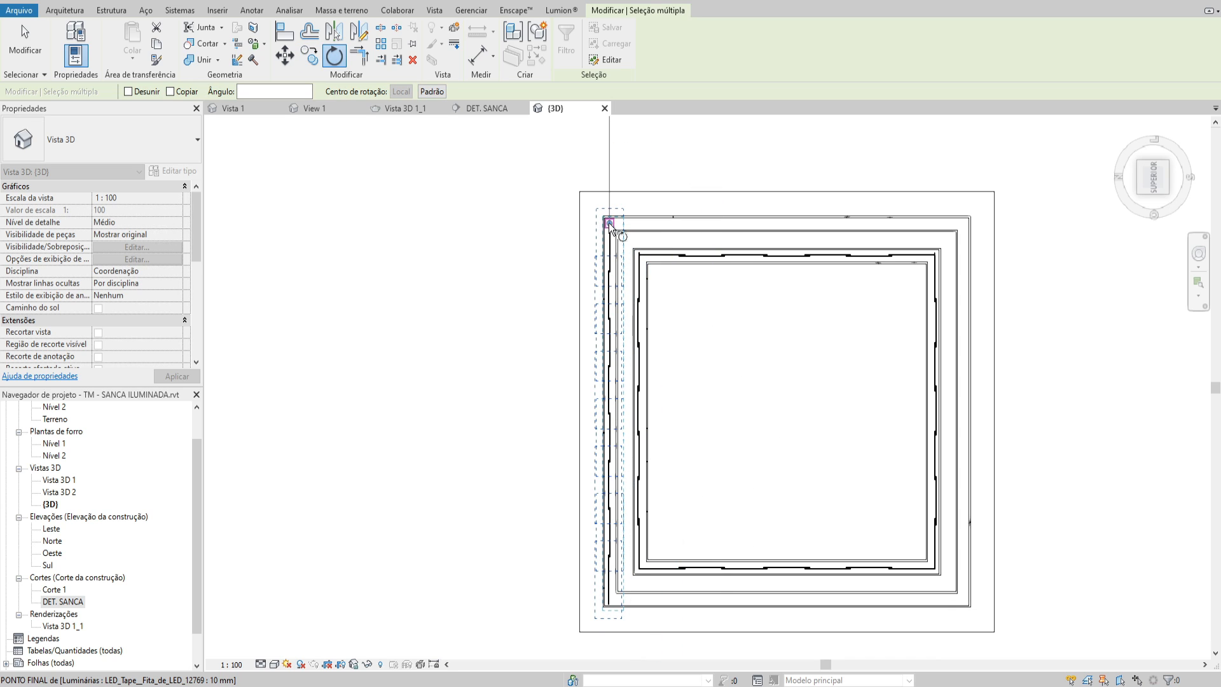
left_click(626, 355)
type("90")
key("Return")
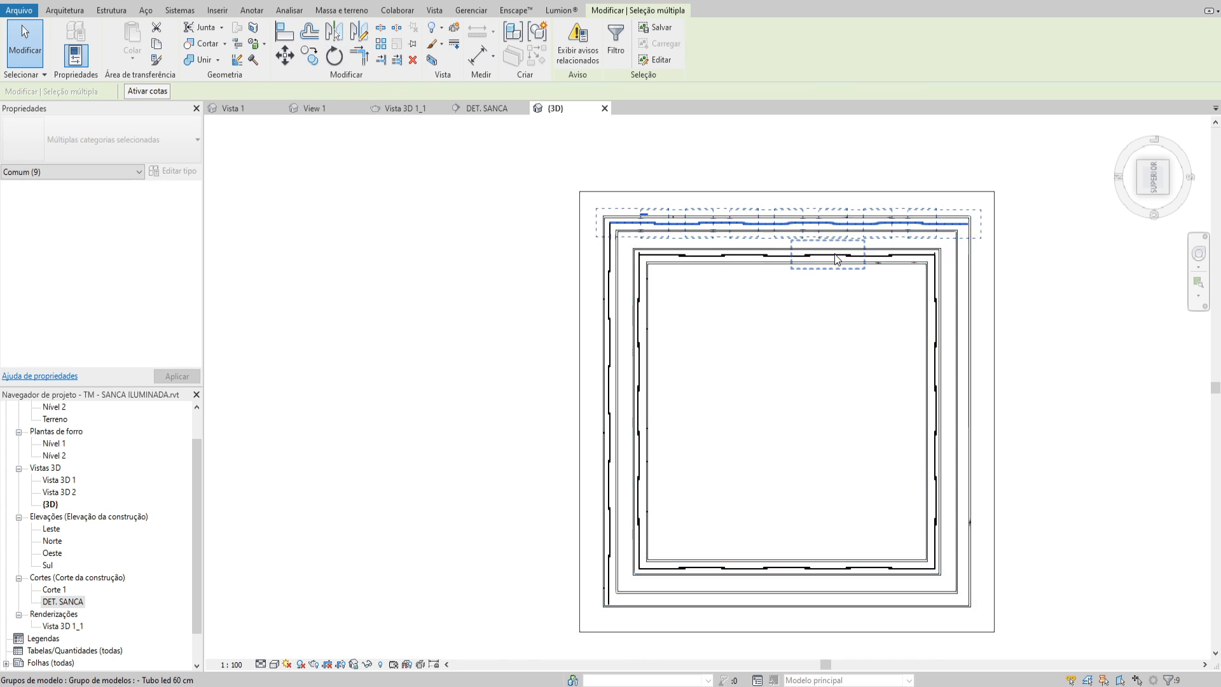
Delete the stray LED tape piece beyond the outer recess's upper edge
scroll(831, 265, "up", 2)
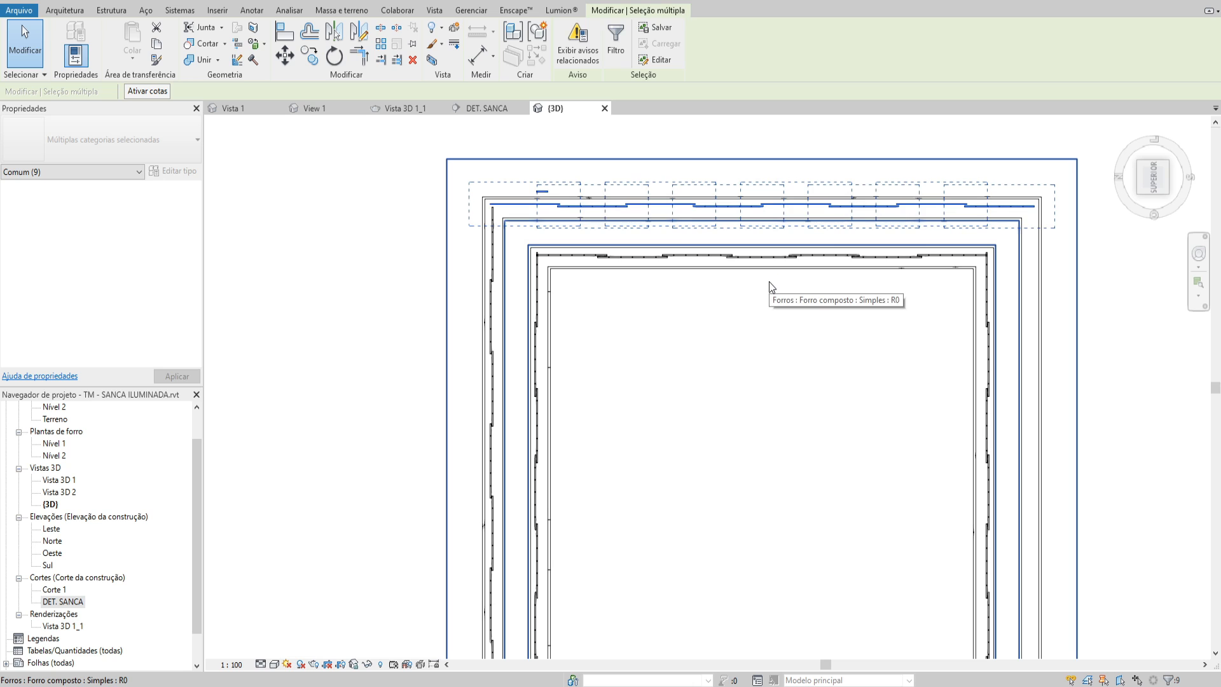
scroll(660, 283, "down", 1)
scroll(615, 201, "up", 4)
left_click(579, 217)
scroll(566, 217, "up", 1)
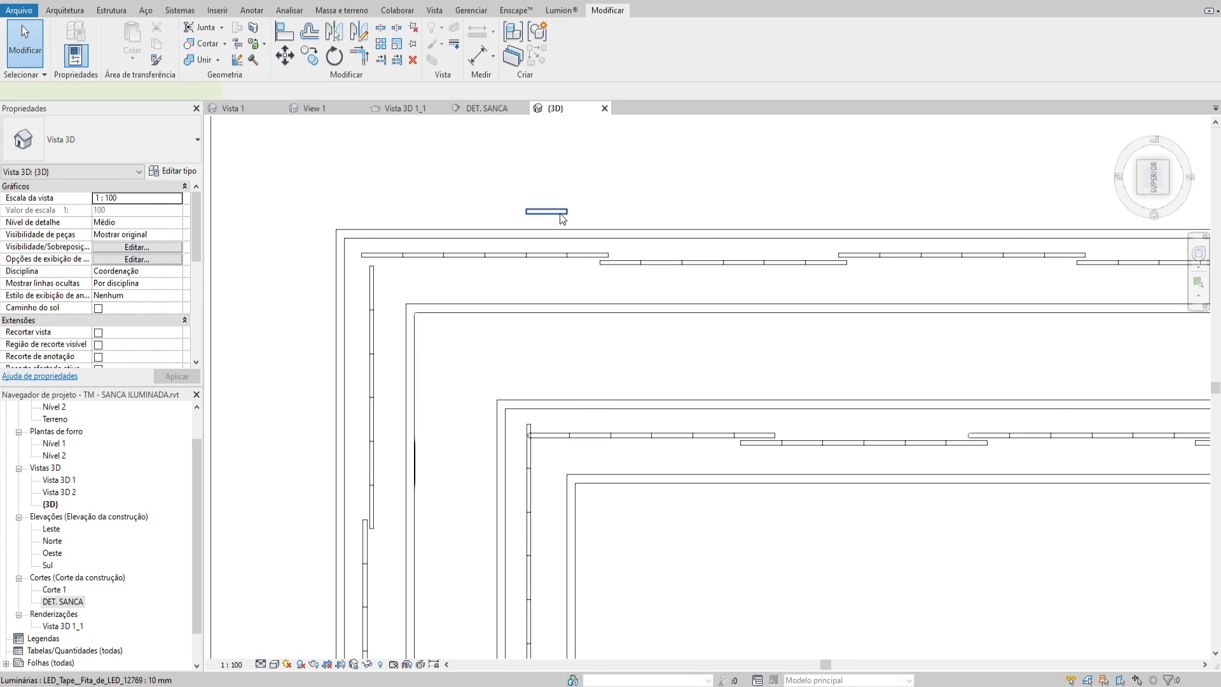
left_click(563, 214)
scroll(564, 215, "down", 1)
key("Delete")
Examine the outer runs' end groups at the upper-left and lower-left corners of the recess
scroll(563, 216, "down", 3)
left_click(566, 228)
scroll(608, 233, "down", 3)
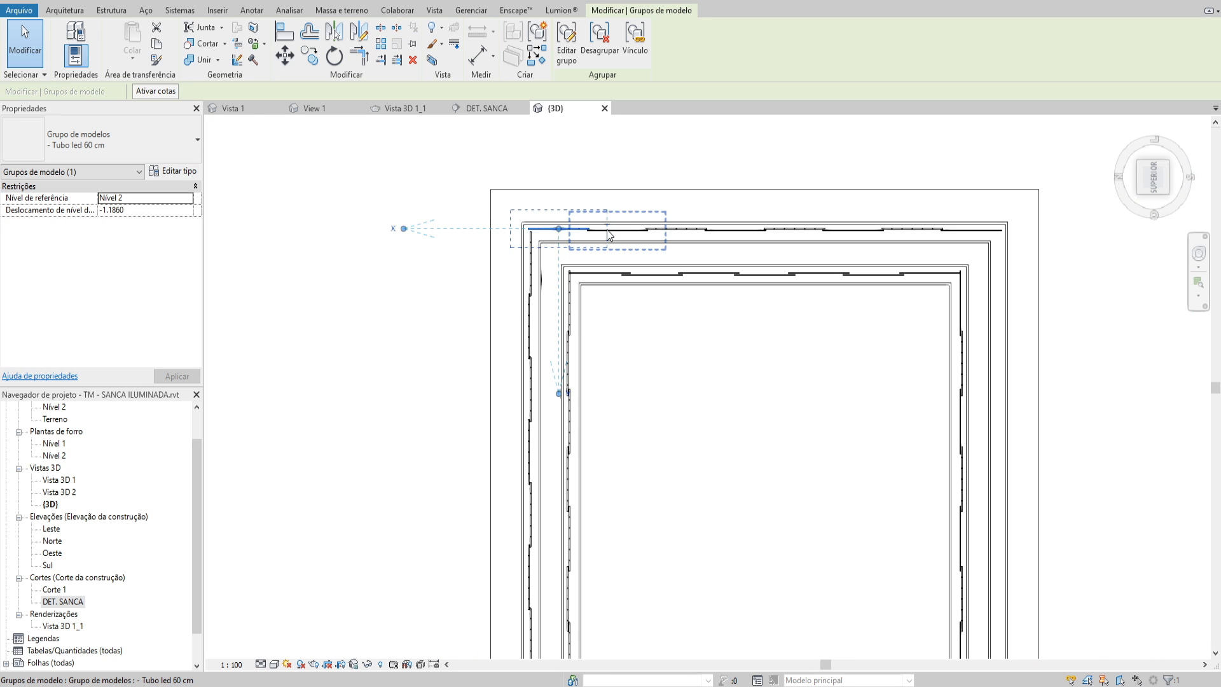
scroll(638, 452, "down", 2)
middle_click_drag(639, 457, 640, 280)
key("Escape")
scroll(559, 447, "up", 5)
left_click(555, 439)
scroll(581, 434, "down", 3)
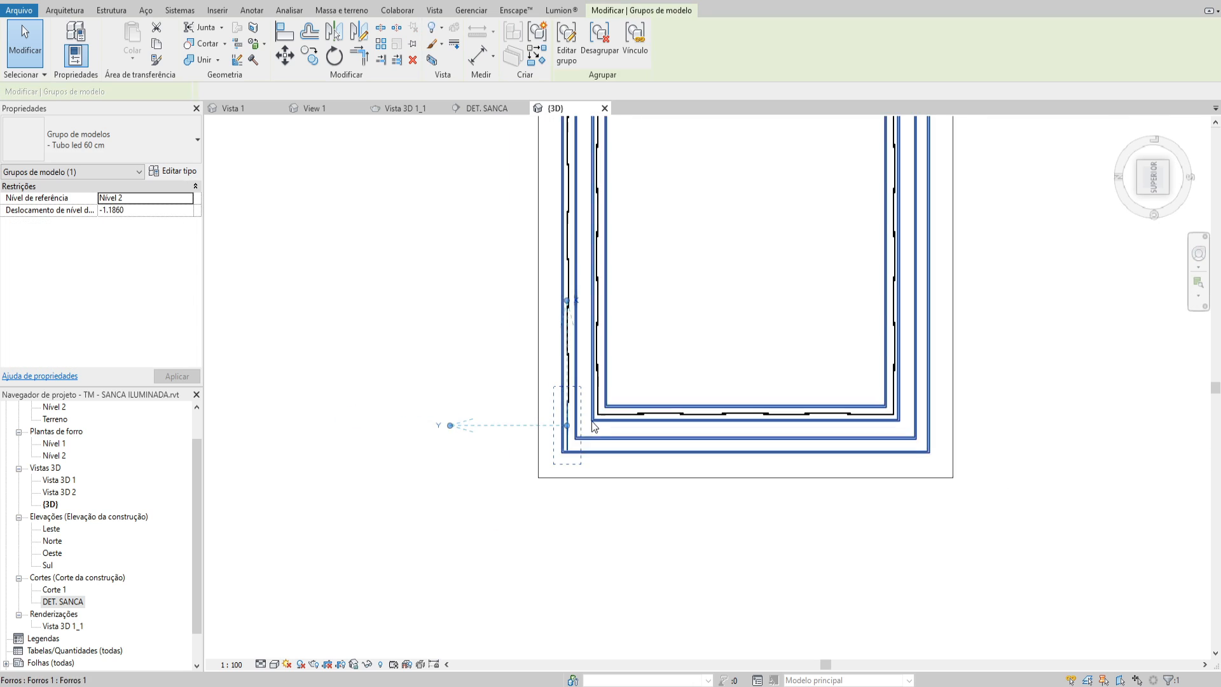
left_click_drag(451, 279, 706, 585)
key("Escape")
scroll(637, 152, "down", 1)
middle_click_drag(637, 152, 586, 369)
scroll(587, 327, "up", 4)
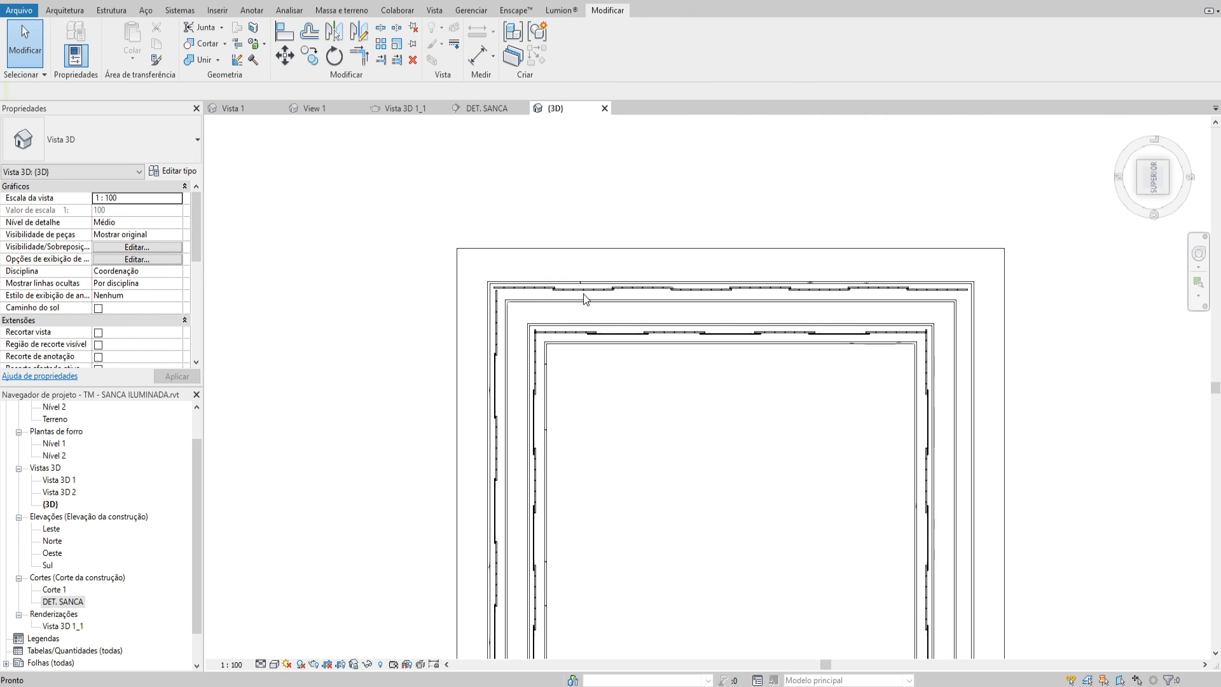
Mirror a copy of the upper outer run to the lower side, about a horizontal axis through the outer recess's midpoint
left_click(581, 291)
left_click_drag(426, 278, 983, 310)
scroll(953, 318, "down", 1)
middle_click_drag(920, 345, 929, 284)
scroll(930, 292, "down", 1)
key("d")
key("m")
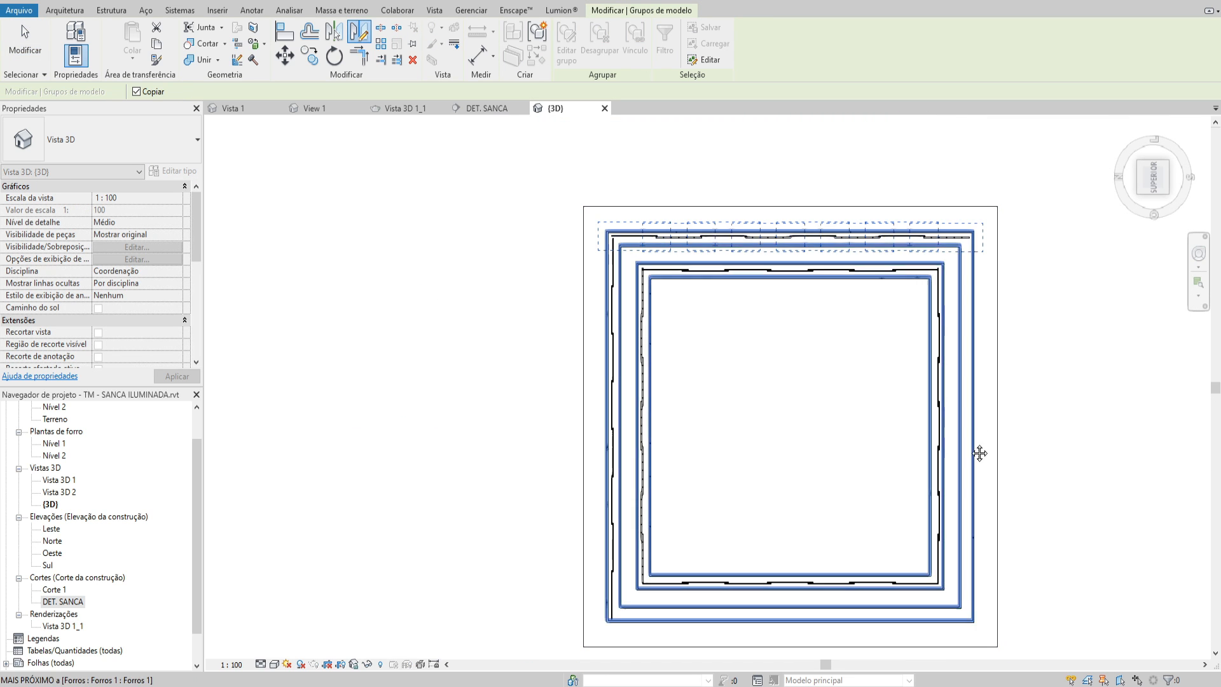
middle_click_drag(972, 441, 971, 417)
left_click(972, 404)
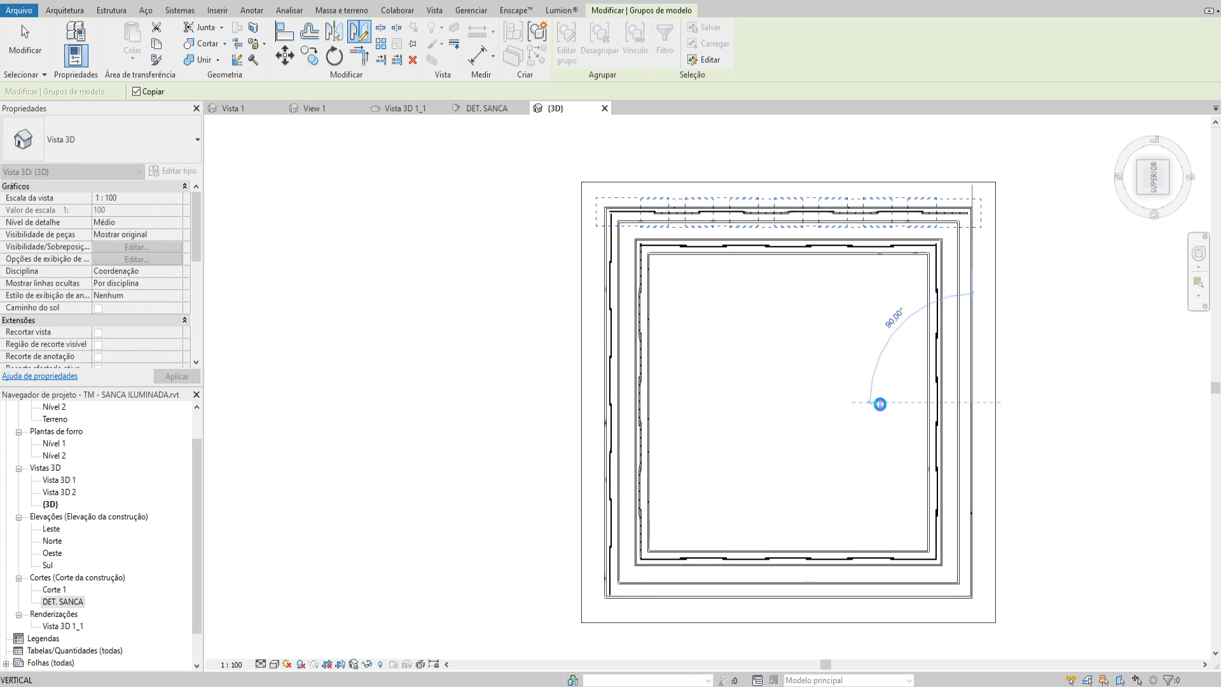
left_click(881, 404)
key("Escape")
Mirror a copy of the left outer run to the right side, about a vertical axis through the inner opening's midpoint
left_click(611, 231)
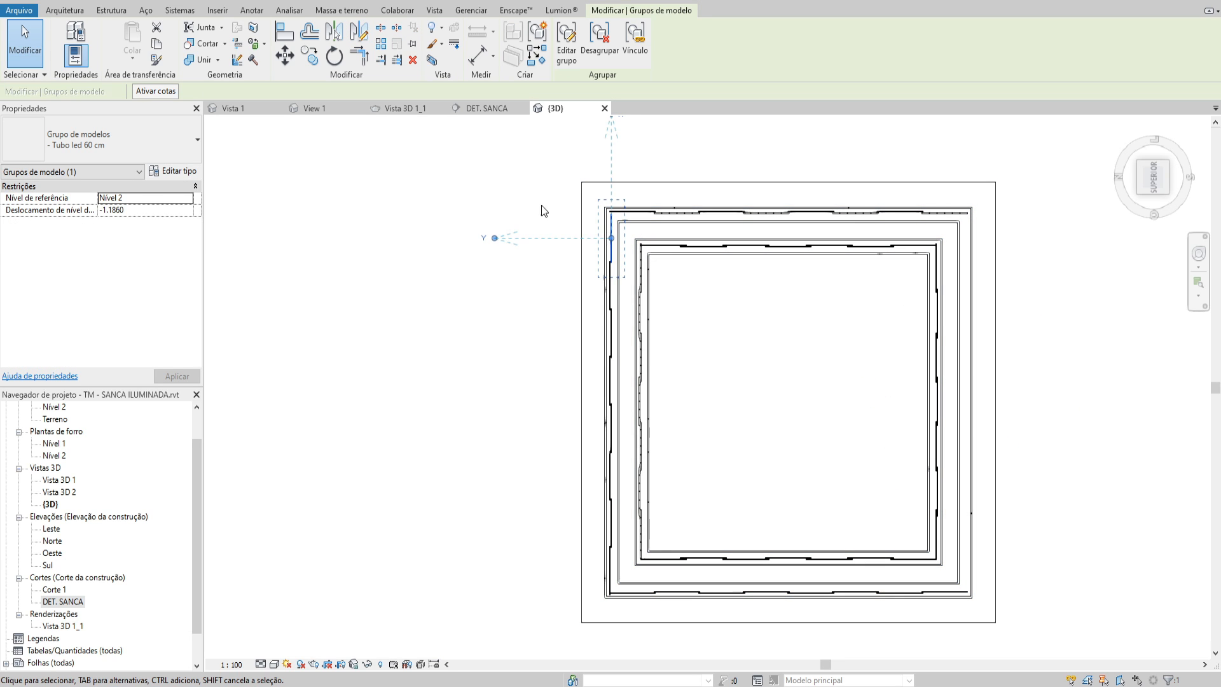
left_click_drag(501, 167, 625, 609)
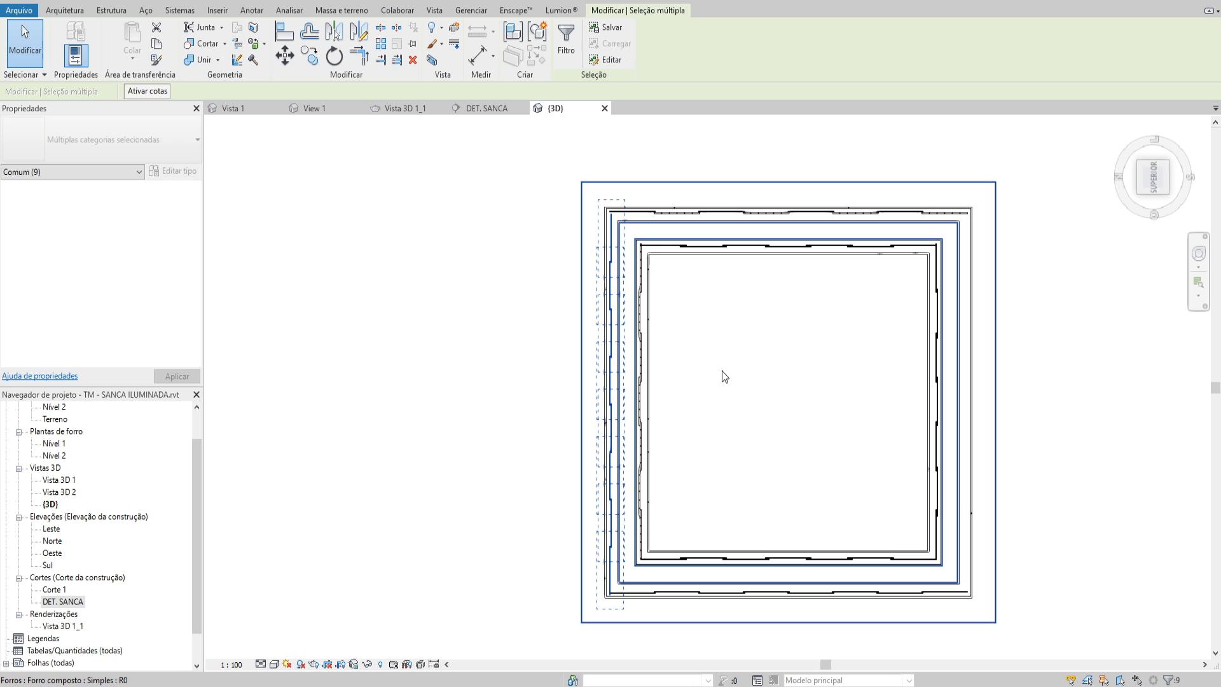
key("d")
key("m")
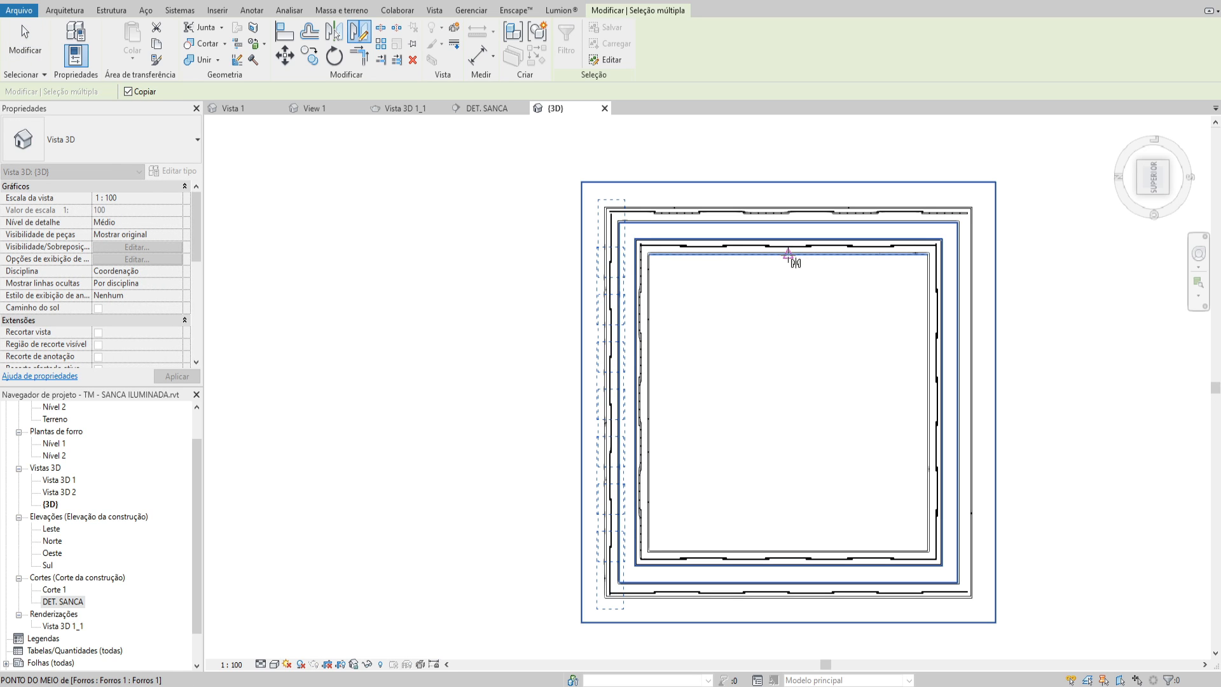
left_click(788, 257)
left_click(786, 273)
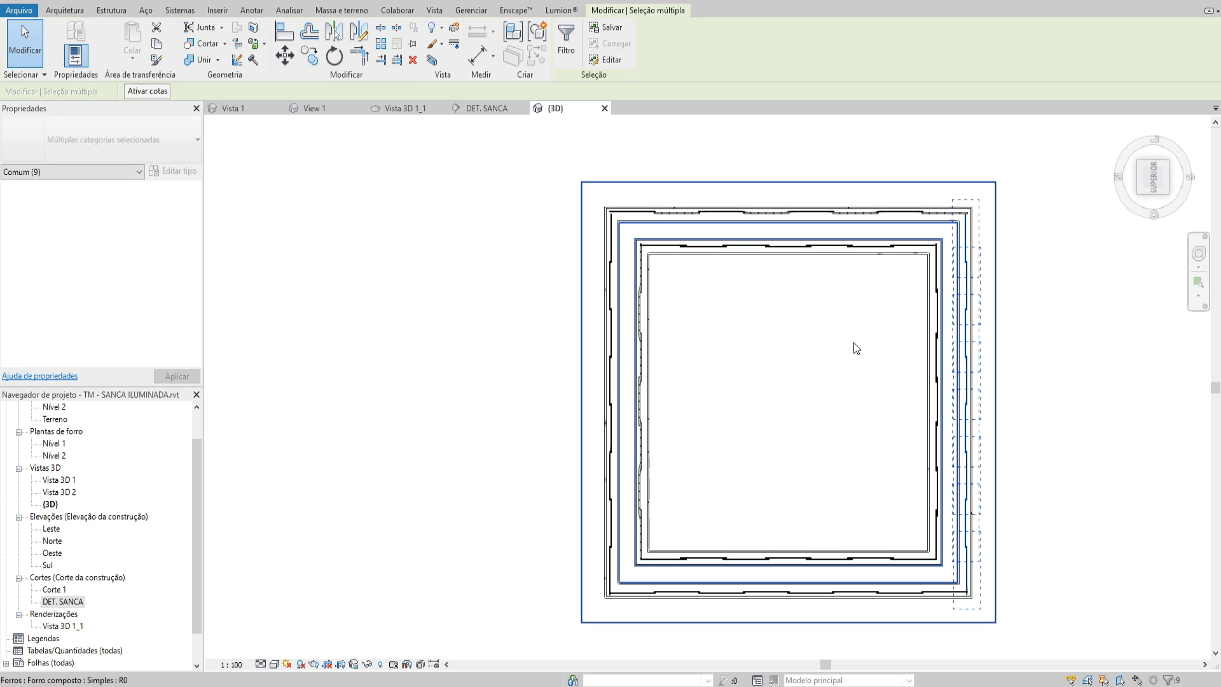
key("Escape")
middle_click_drag(782, 342, 726, 380)
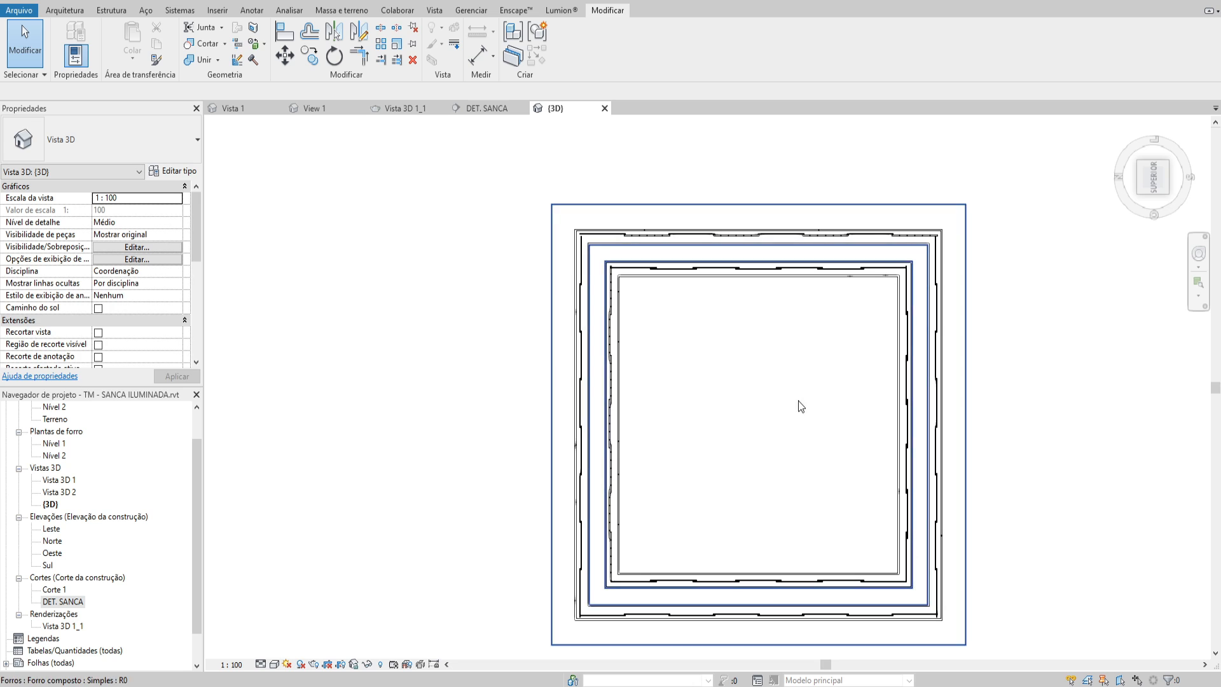
middle_click_drag(621, 363, 657, 356)
Render the Vista 3D 1 perspective at Média quality and 300 DPI with the Interior: Sol e artificial lighting scheme
left_click(282, 1)
middle_click_drag(561, 296, 569, 298)
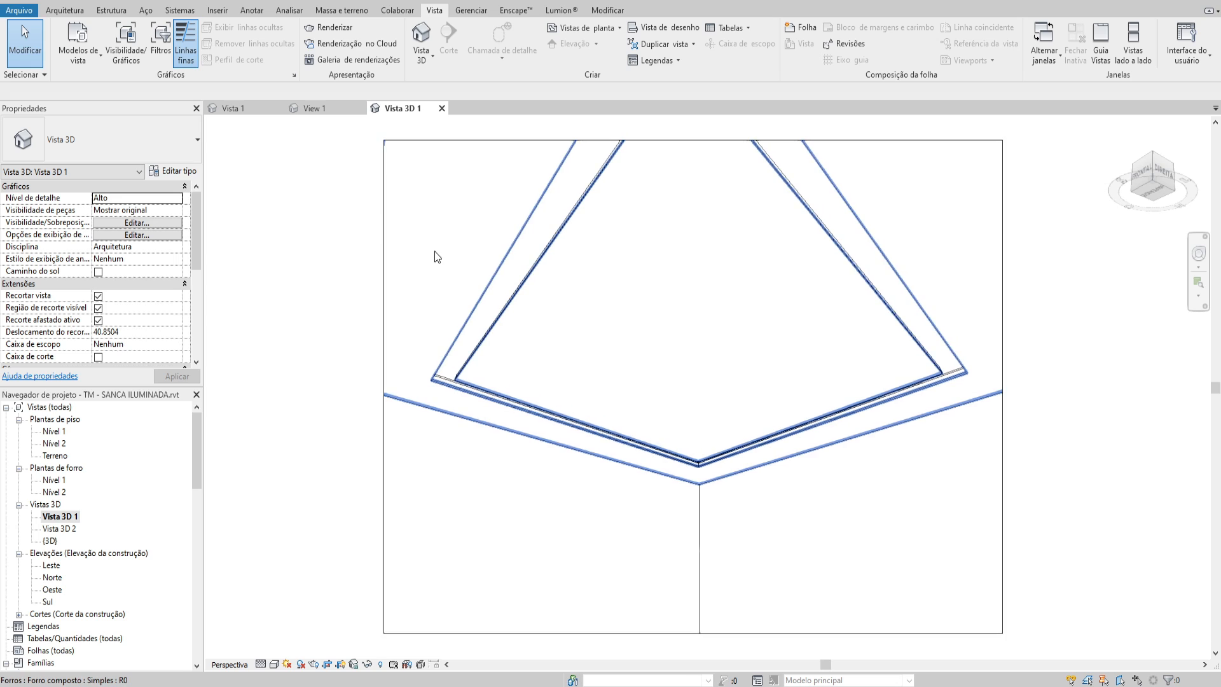
key("r")
key("r")
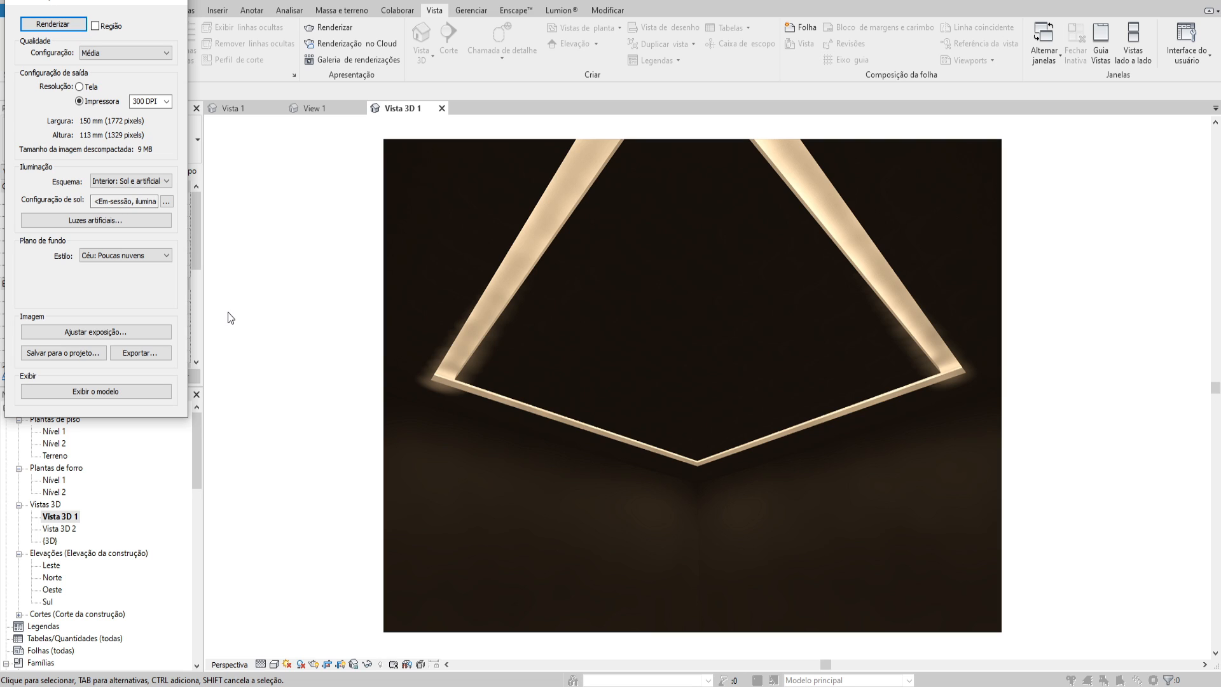
left_click(172, 1)
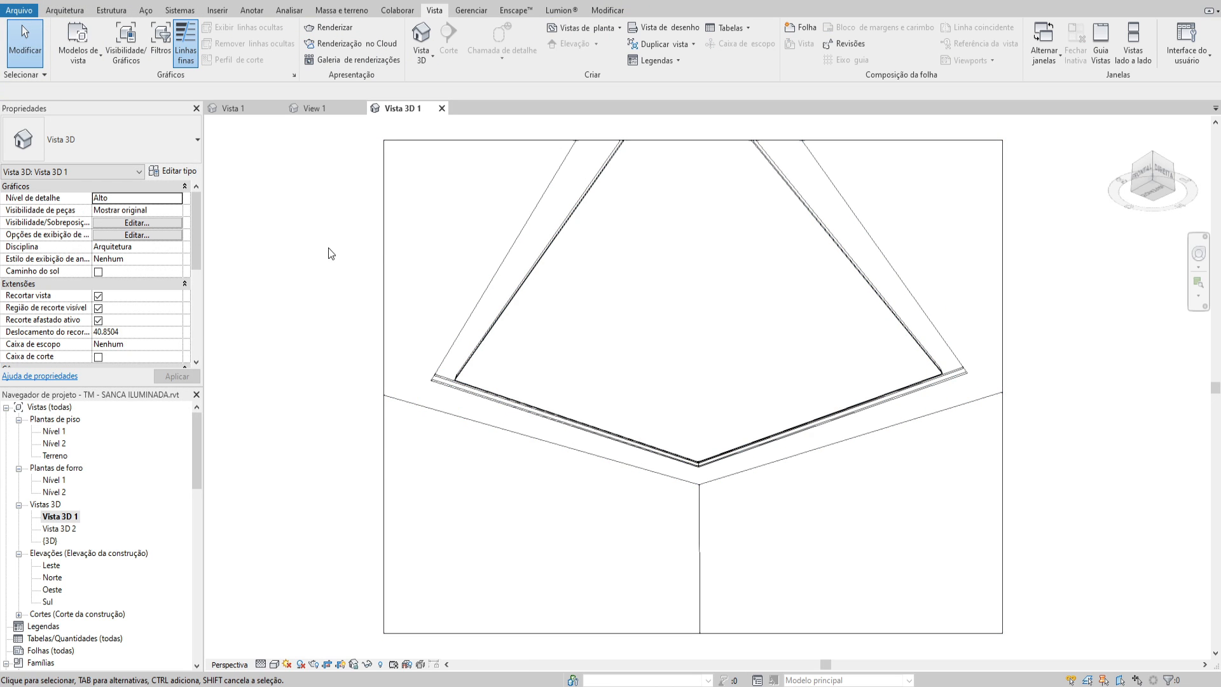
left_click(438, 231)
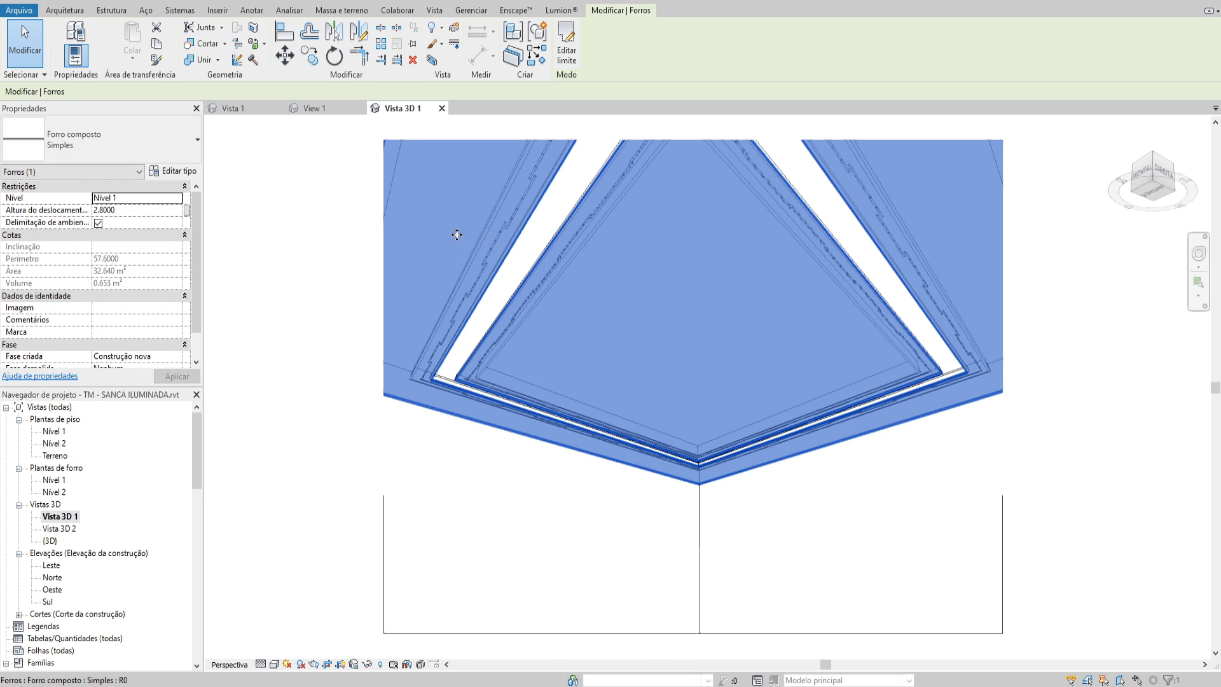
left_click(263, 210)
Try an exposure value of 7.50 on the rendered image and reset the exposure settings to their defaults
key("r")
key("r")
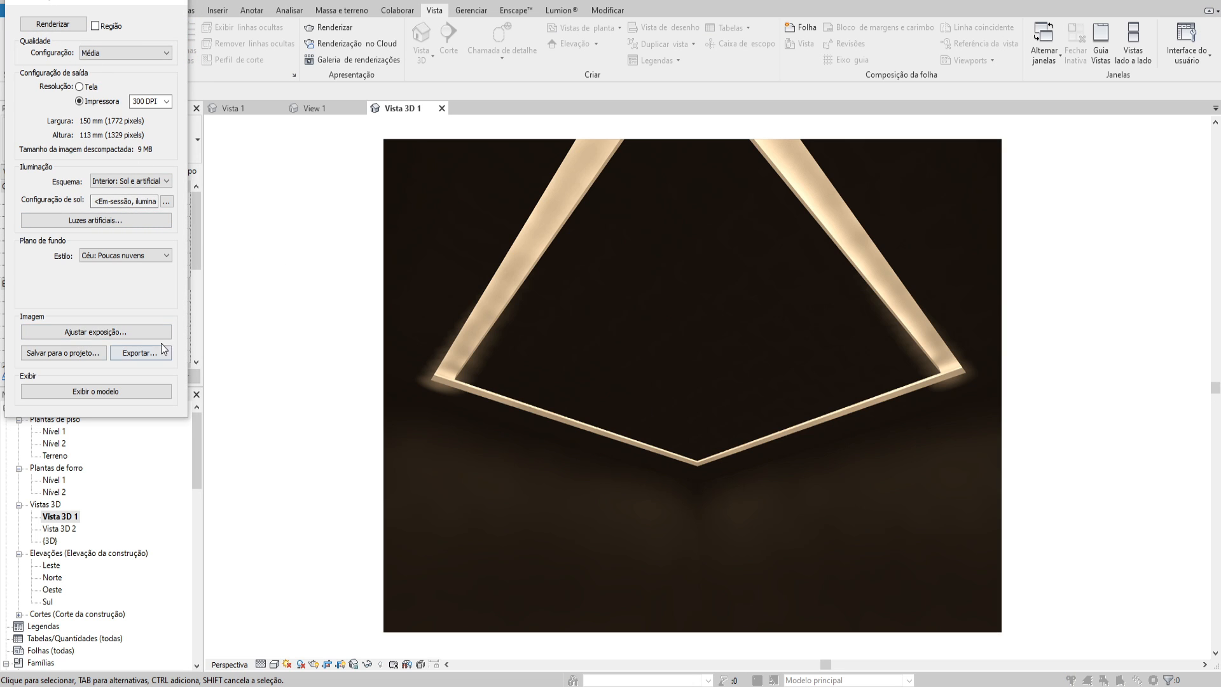
left_click(95, 331)
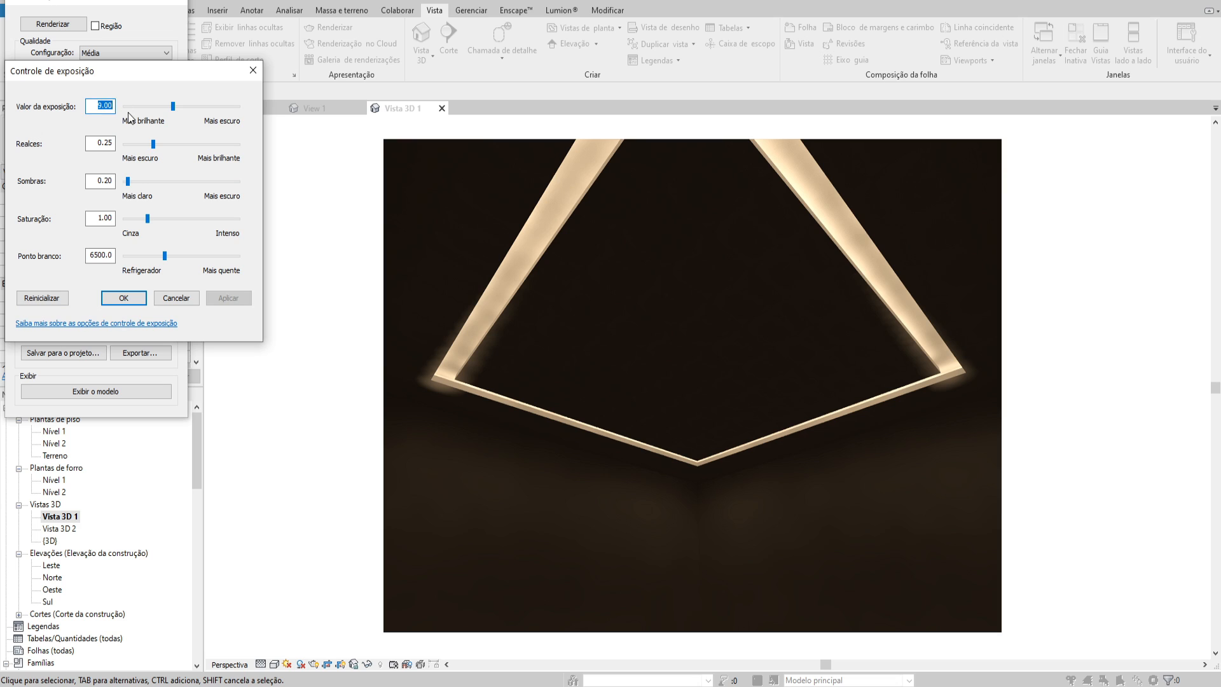
left_click(246, 300)
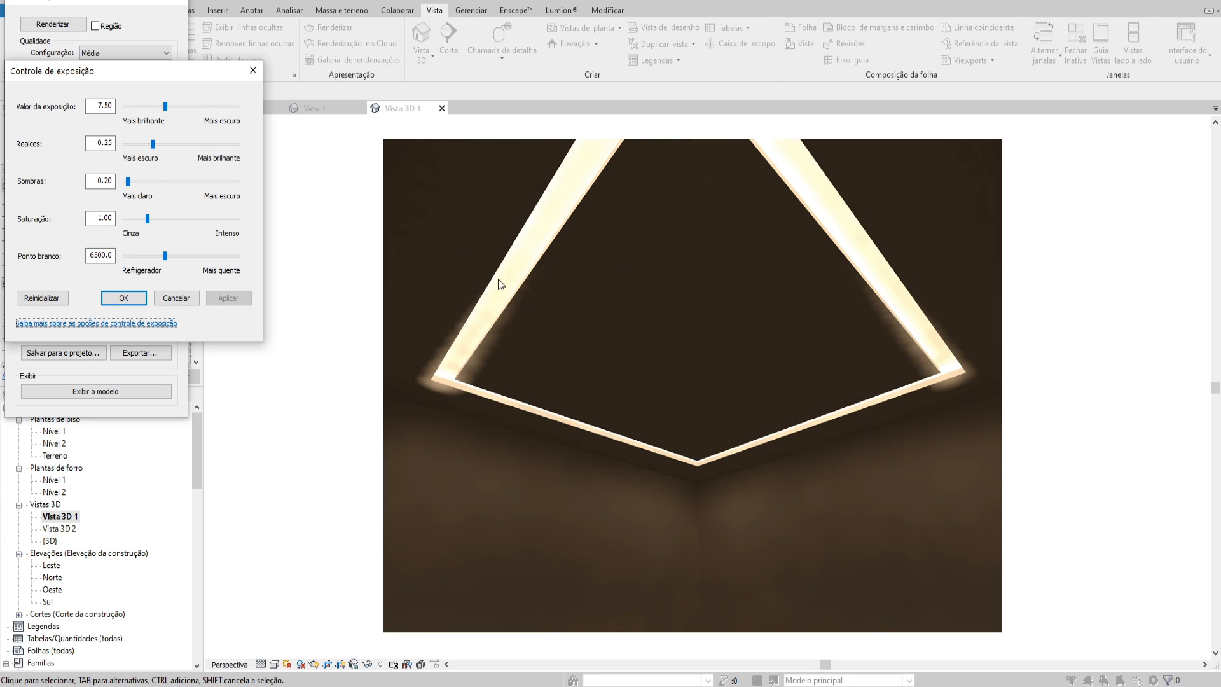
left_click(66, 298)
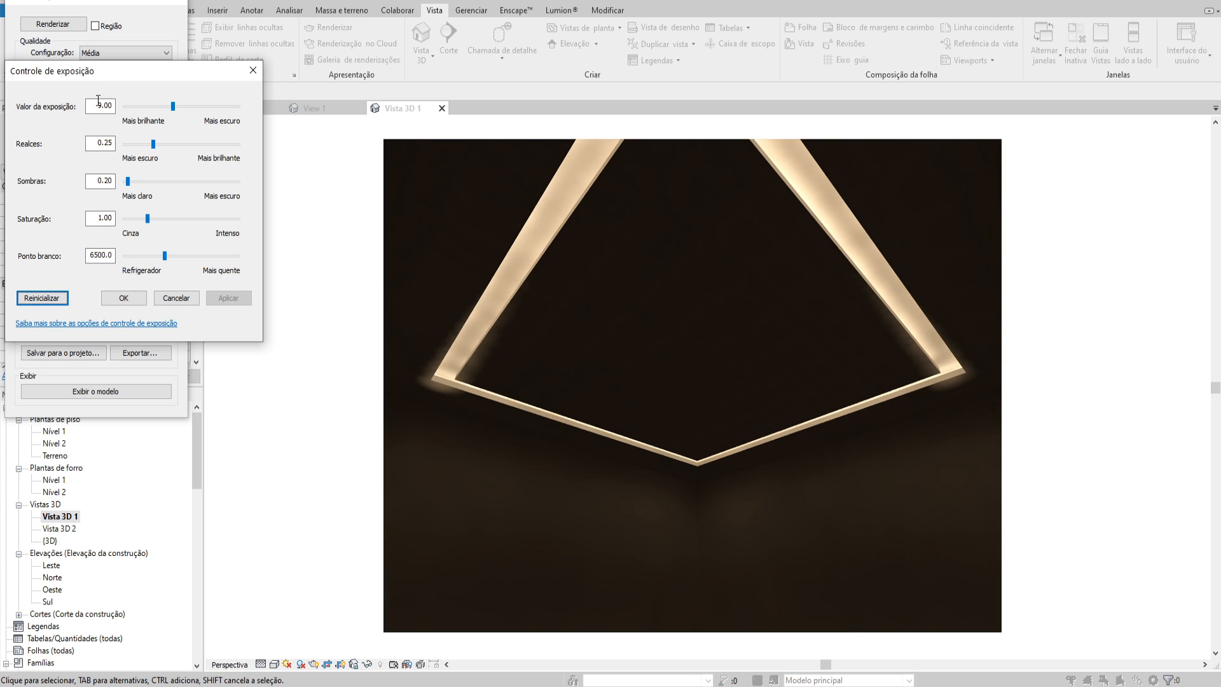
left_click(146, 300)
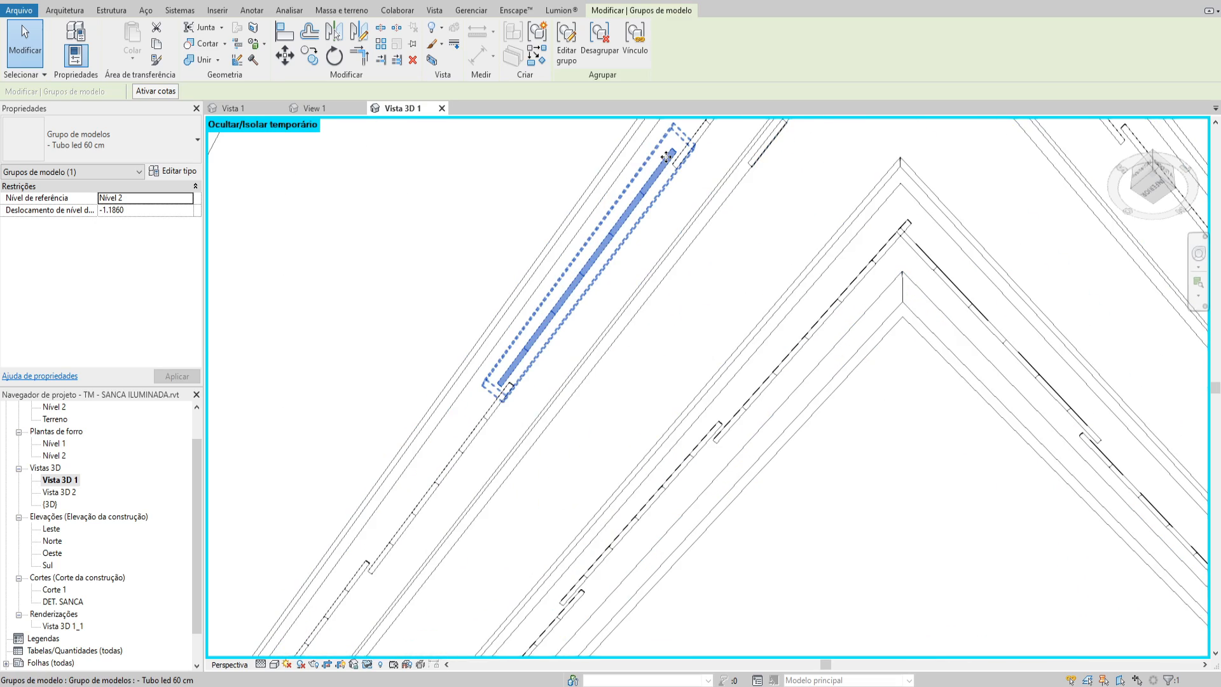
Switch to the browser and examine the wattage and luminous flux of the 60 cm Tubular T8 lamp on the Stella product page
left_click(410, 428)
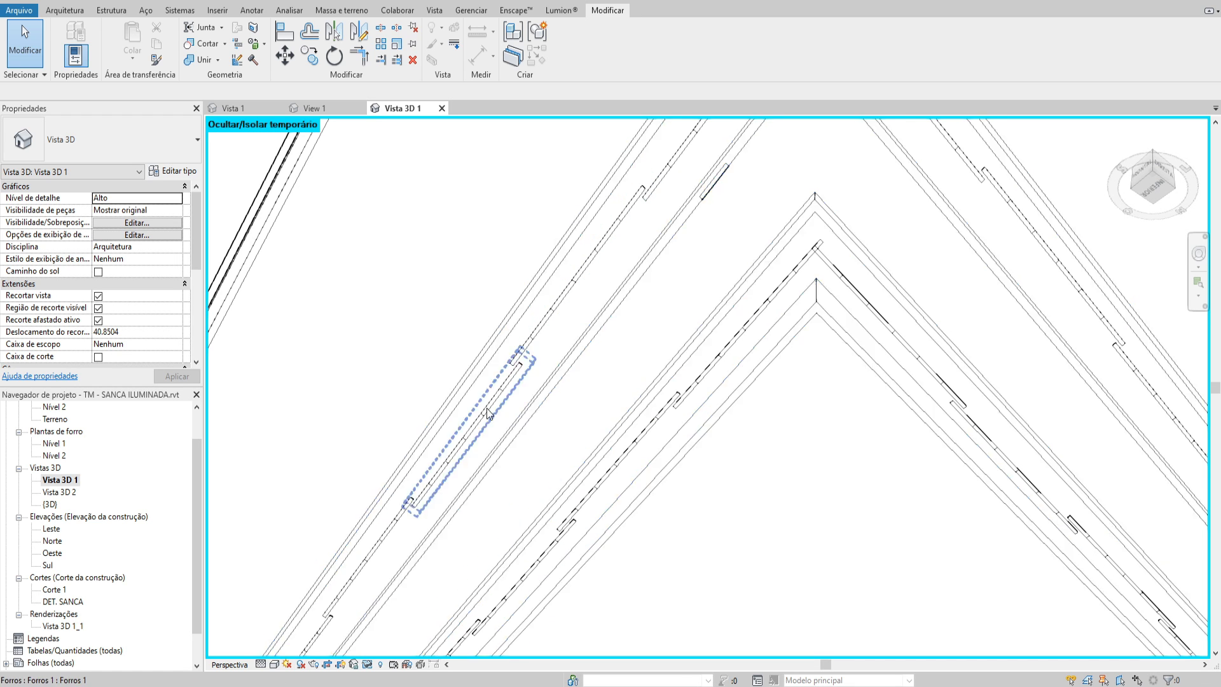
mouse_move(280, 604)
left_click(222, 646)
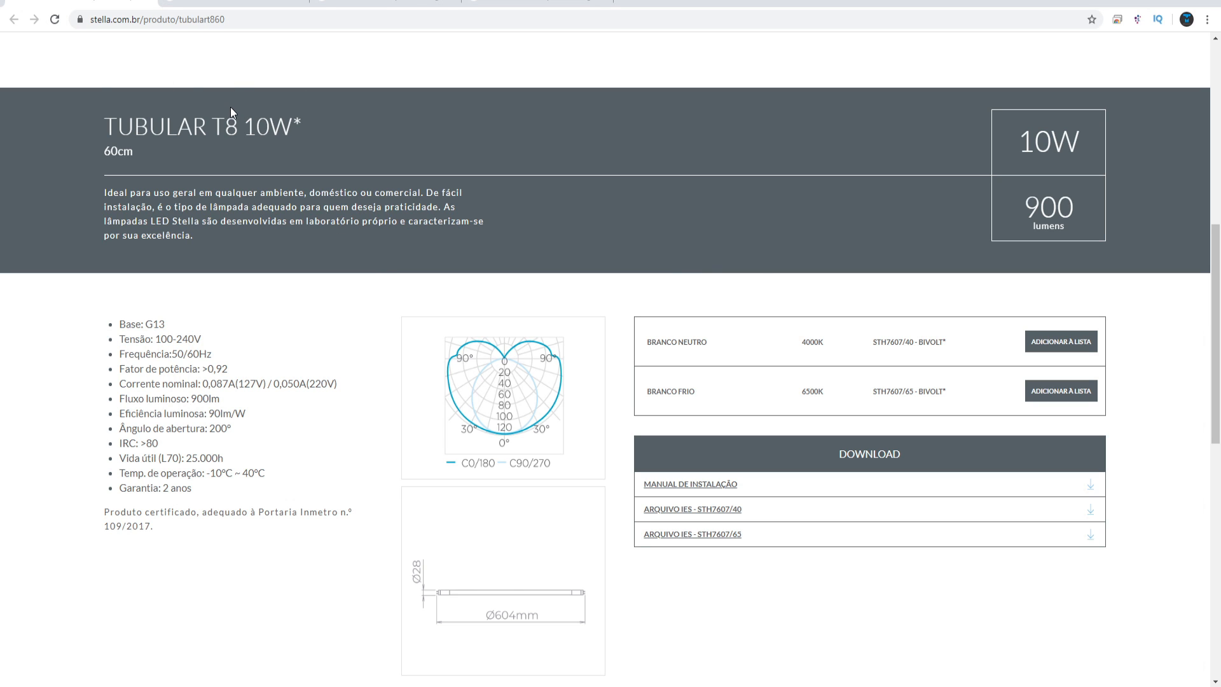
scroll(178, 175, "up", 3)
scroll(235, 185, "down", 3)
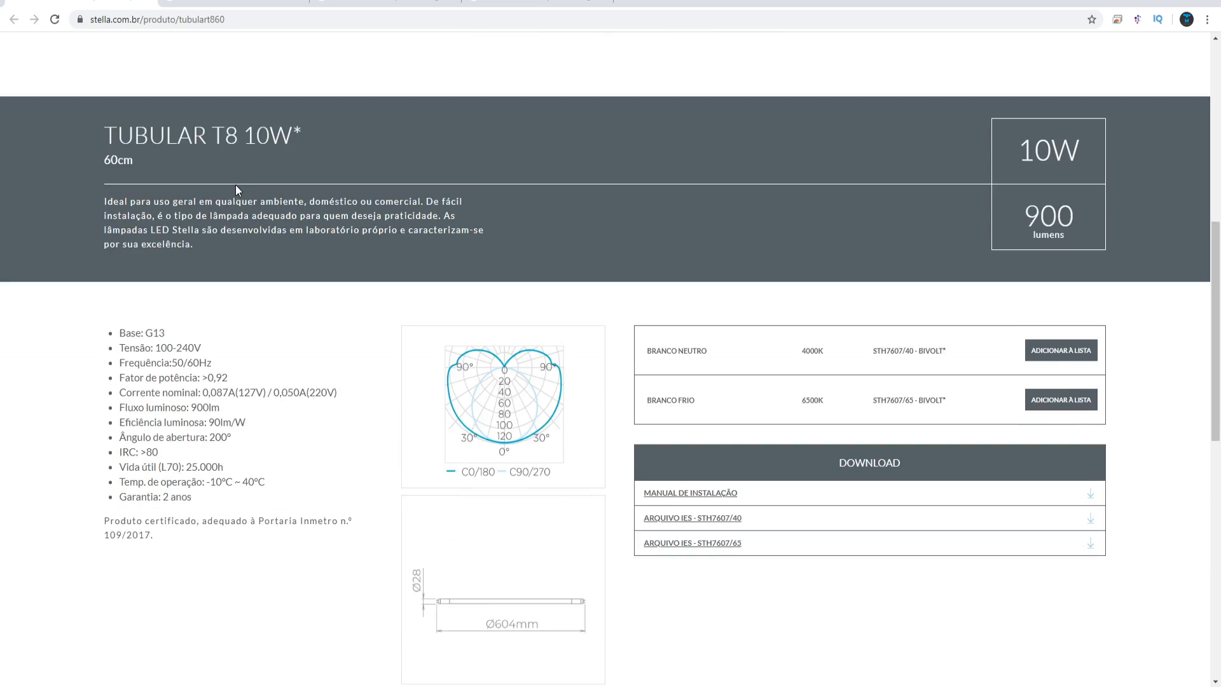
scroll(398, 197, "up", 8)
scroll(521, 280, "down", 3)
scroll(521, 280, "down", 6)
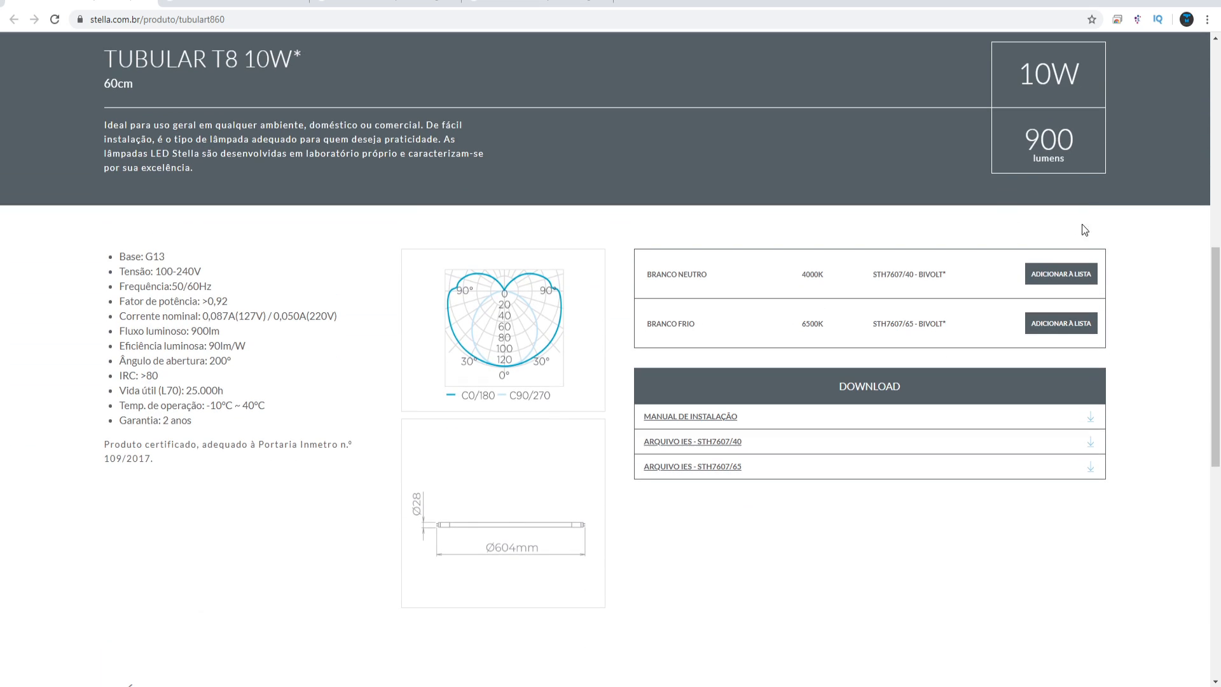
left_click_drag(1023, 75, 1064, 80)
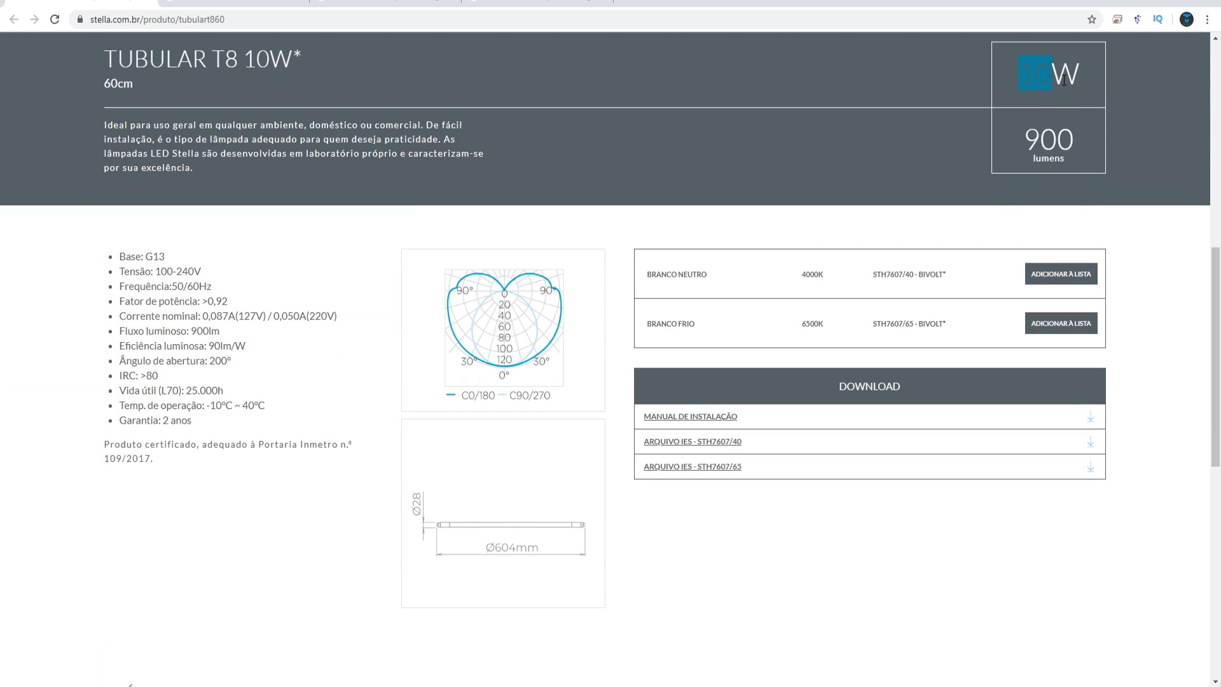
left_click_drag(1025, 138, 1086, 141)
left_click(1041, 133)
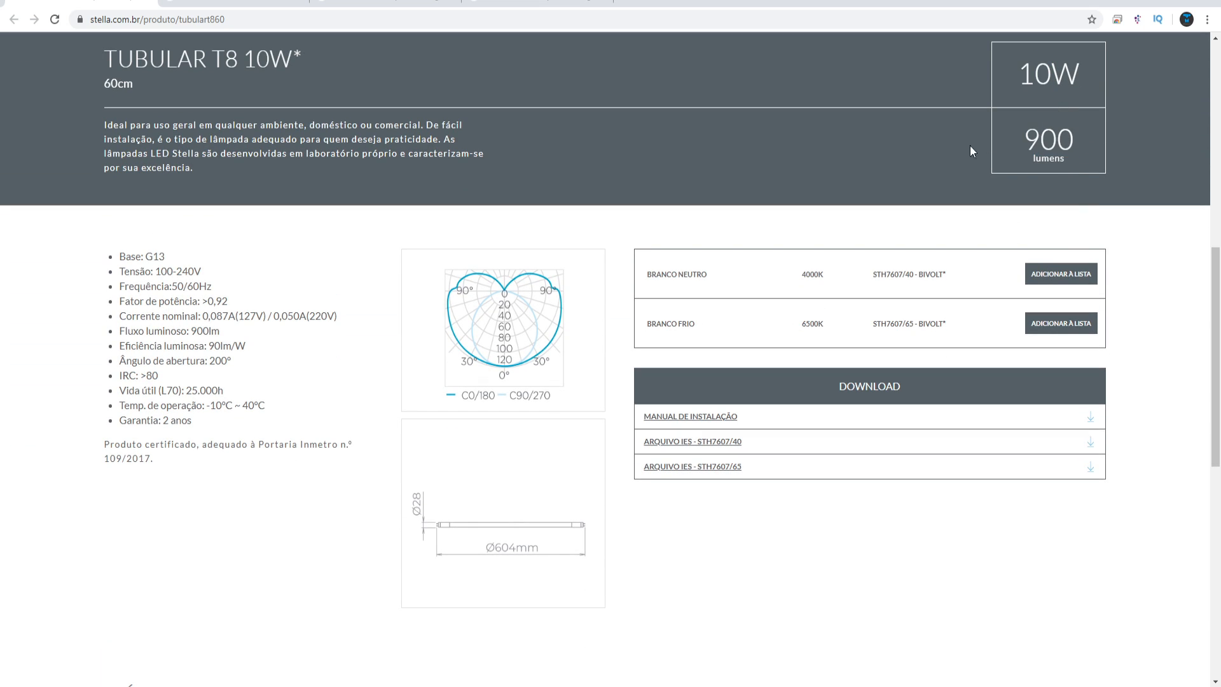
scroll(1063, 117, "up", 1)
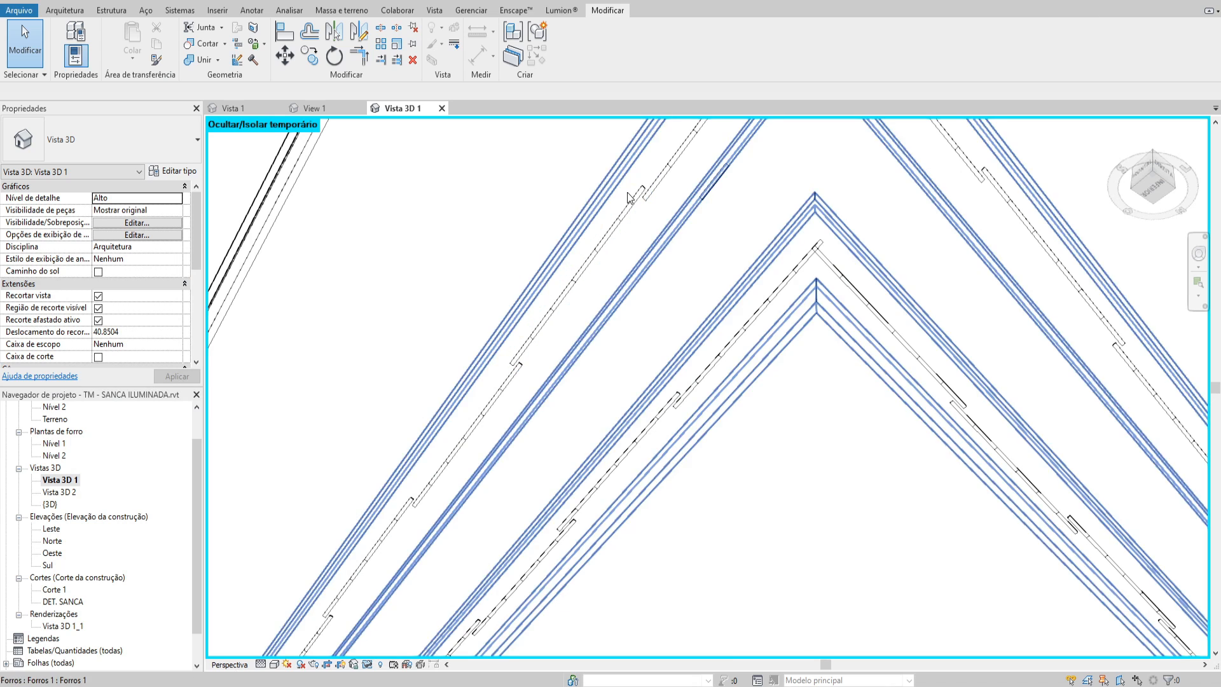
Edit a 60 cm LED tube group back in Revit and set its LED tape type's initial intensity to 1.5 W
left_click(628, 197)
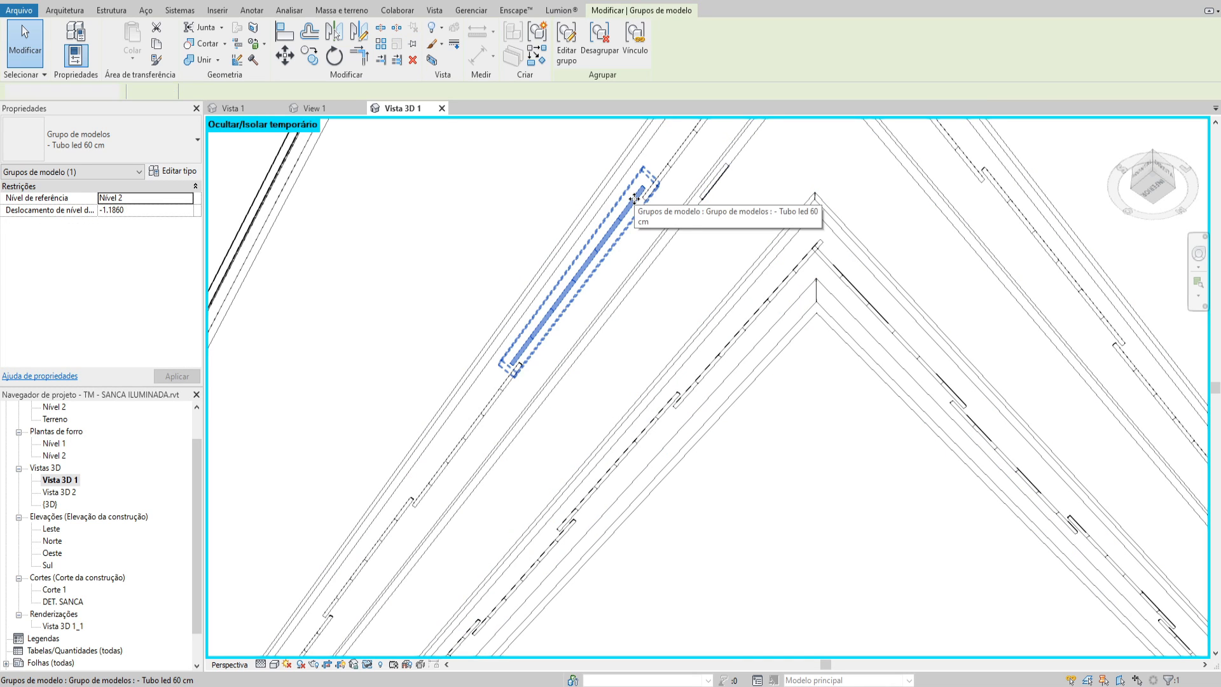
double_click(630, 199)
left_click(173, 172)
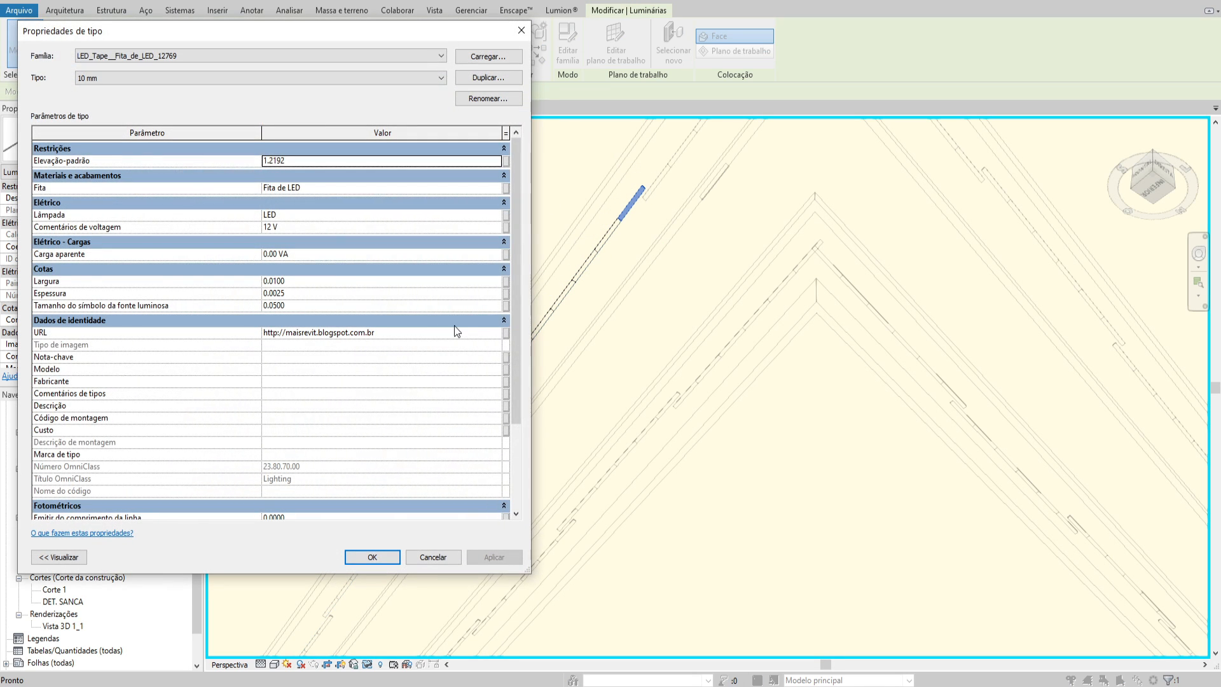
left_click_drag(517, 313, 517, 397)
left_click(400, 449)
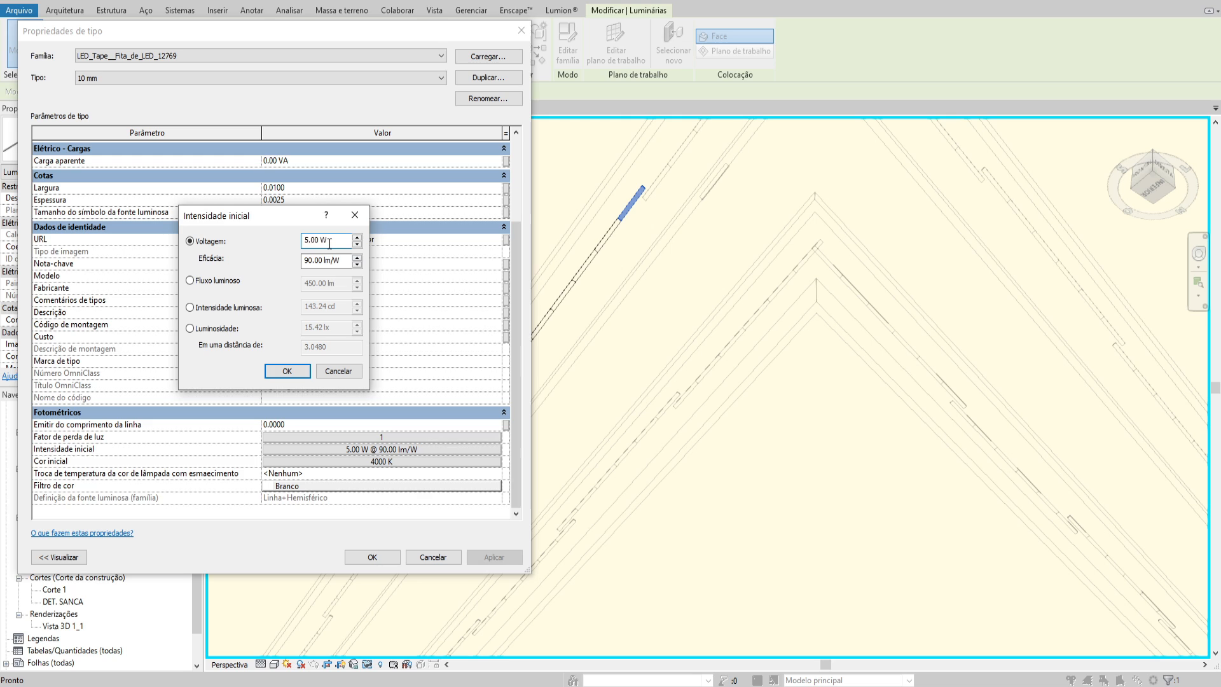
type("1.5")
key("Tab")
Set the LED tape type's efficacy to 100 lm/W and finish editing the tube group
left_click_drag(336, 261, 305, 263)
type("100")
key("Tab")
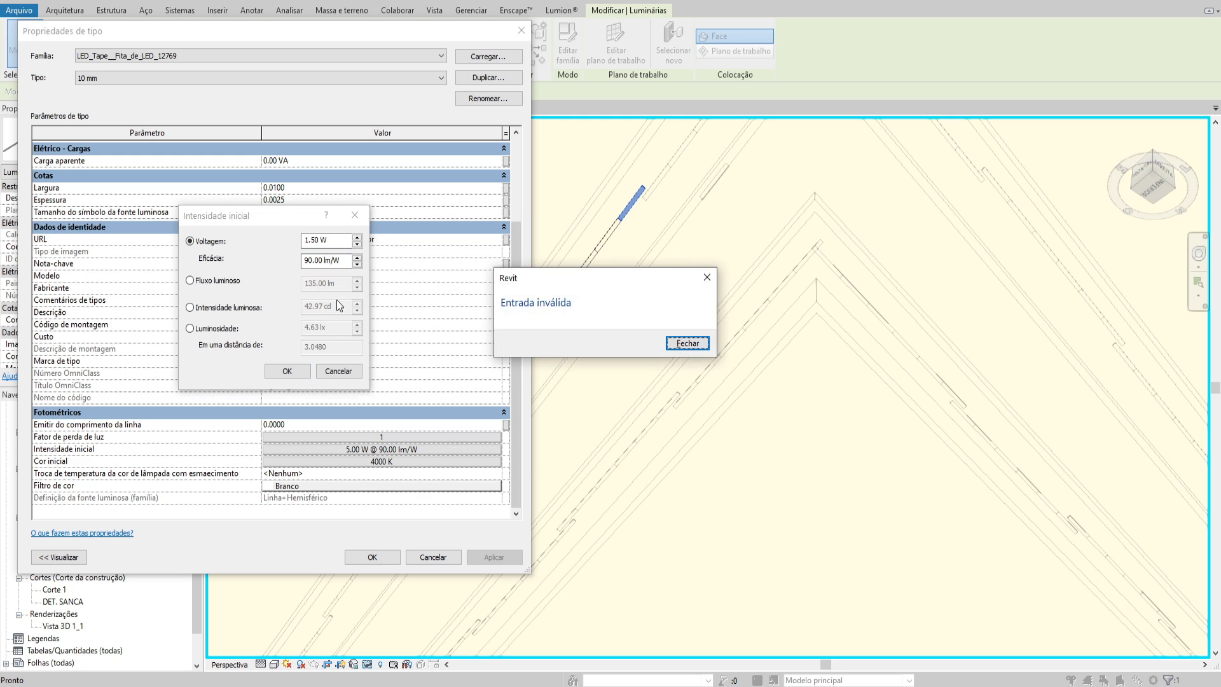
key("Return")
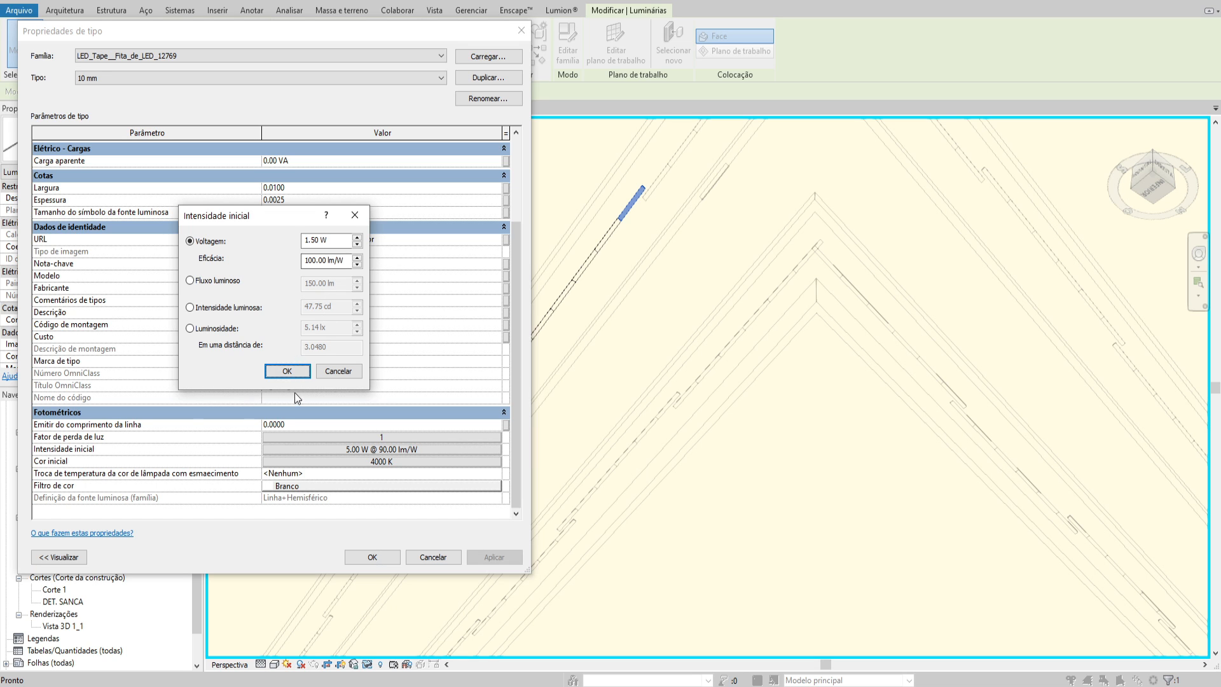
left_click(298, 372)
left_click(380, 555)
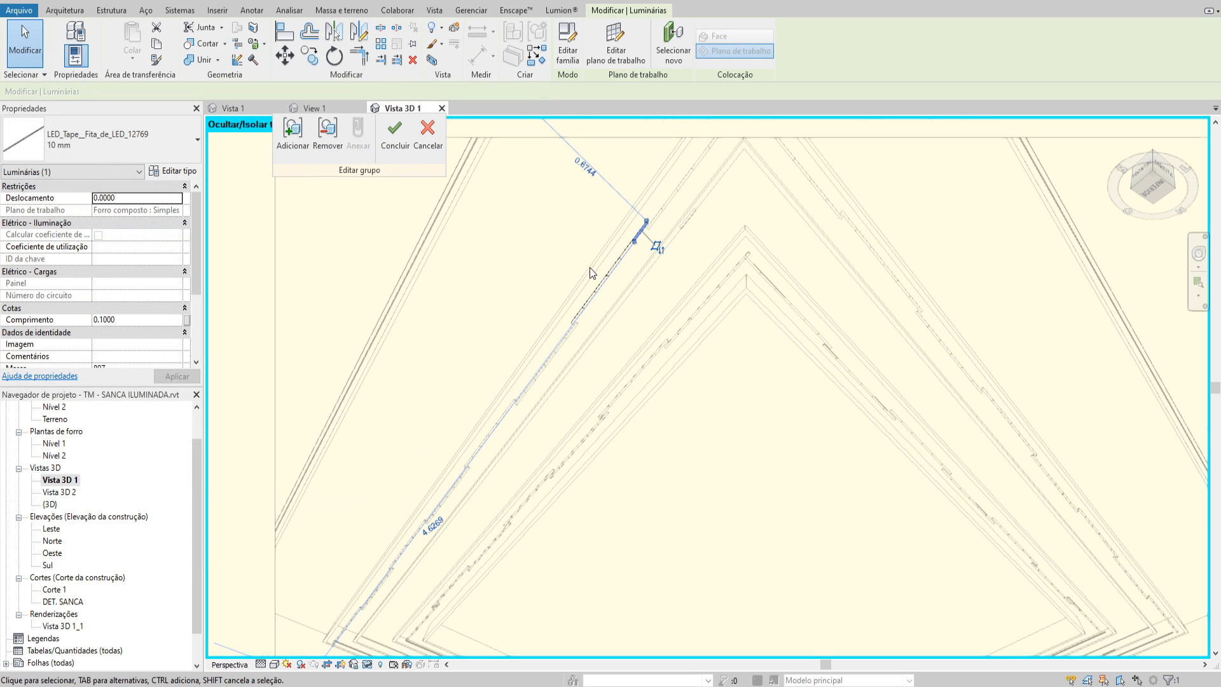
left_click(395, 132)
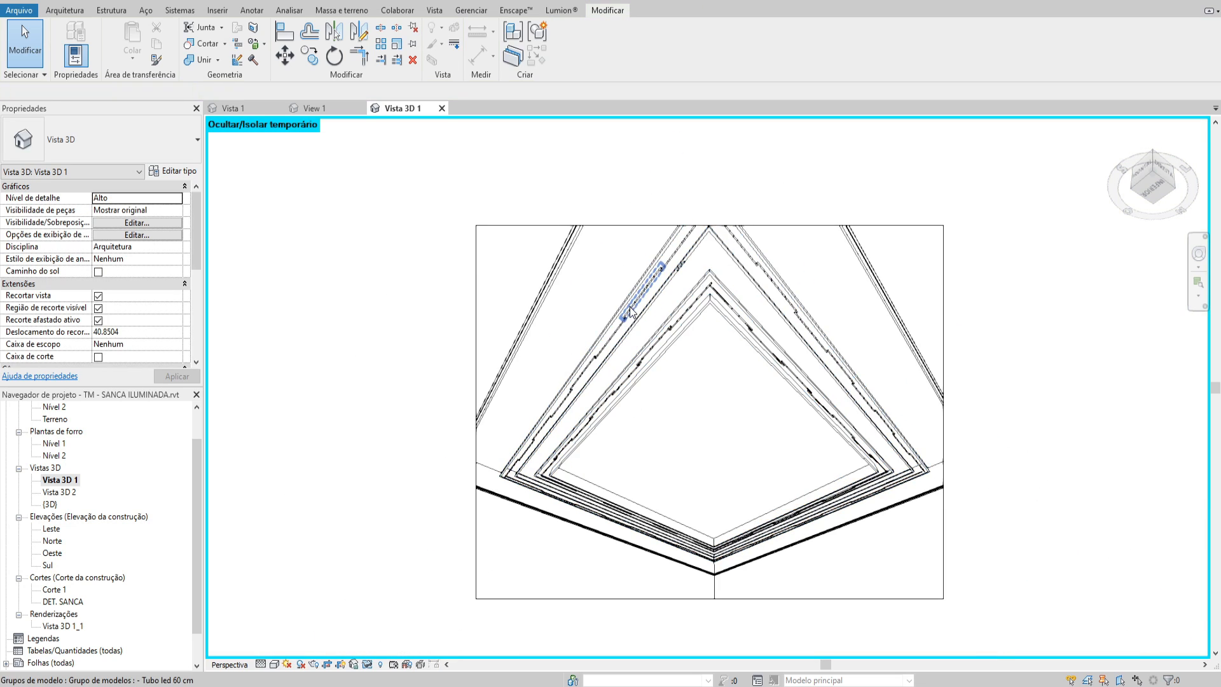
Restore the temporarily hidden ceiling and render the Vista 3D 1 perspective with the current settings
key("h")
key("r")
scroll(674, 342, "down", 3)
scroll(676, 369, "up", 5)
key("r")
key("r")
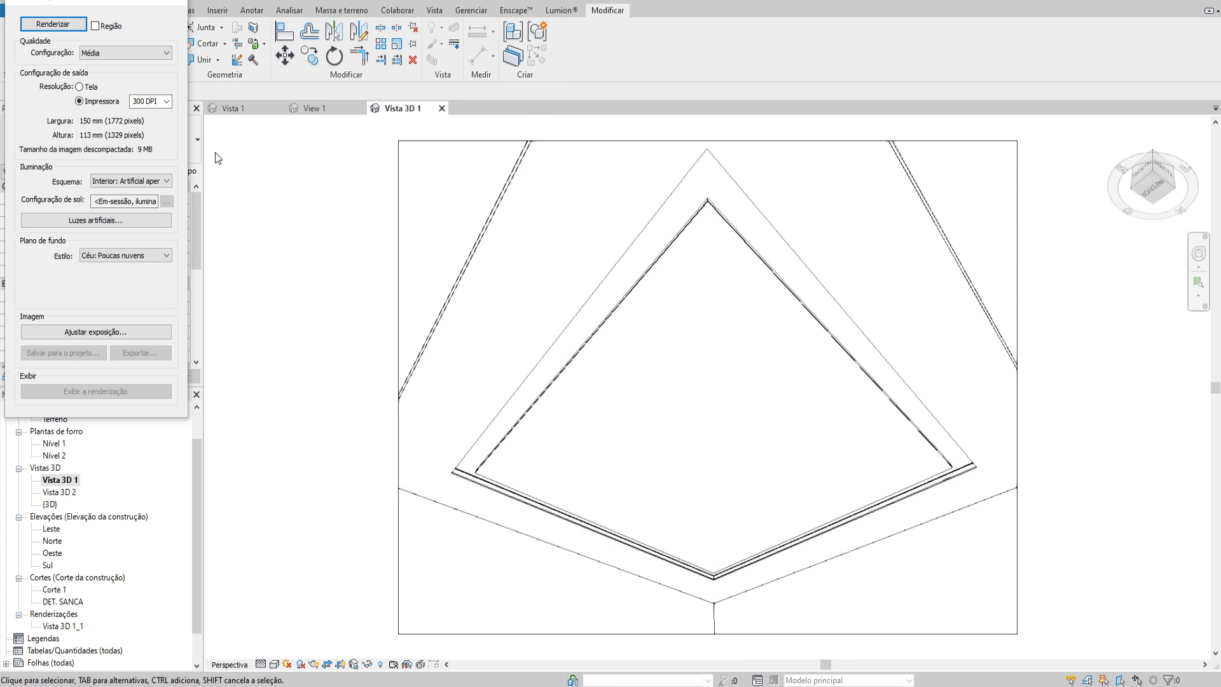
left_click(52, 25)
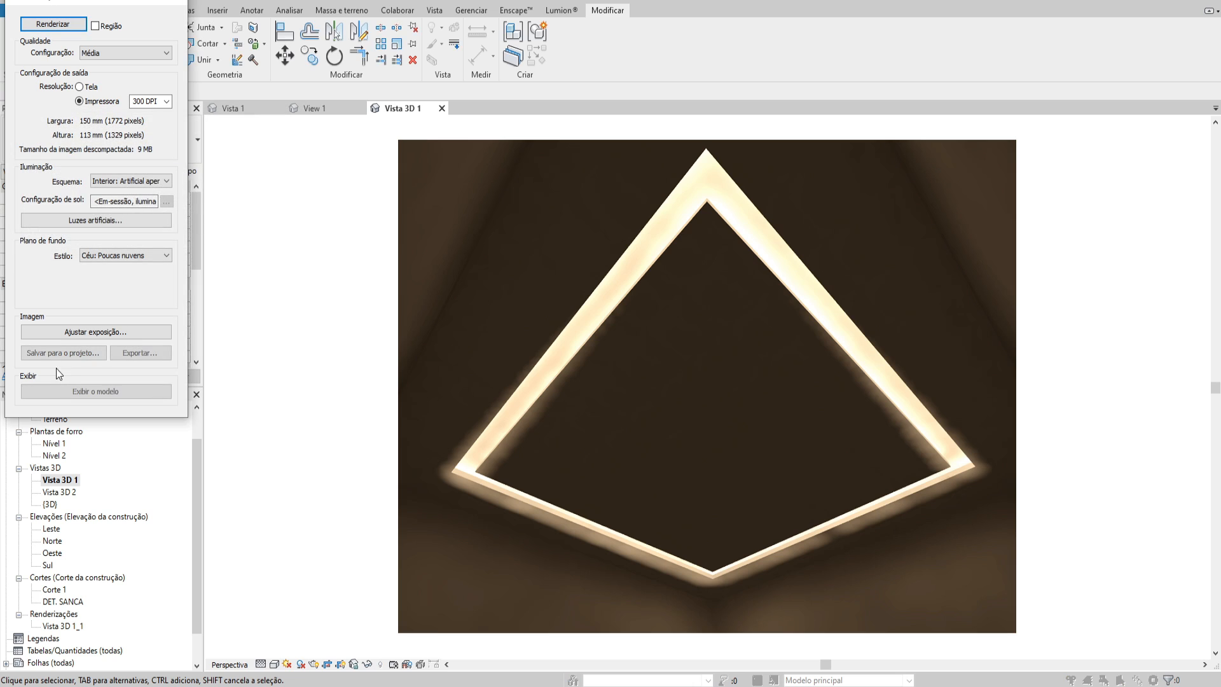
Save the rendered image to the project as "padrão" and leave the rendering settings
left_click(63, 353)
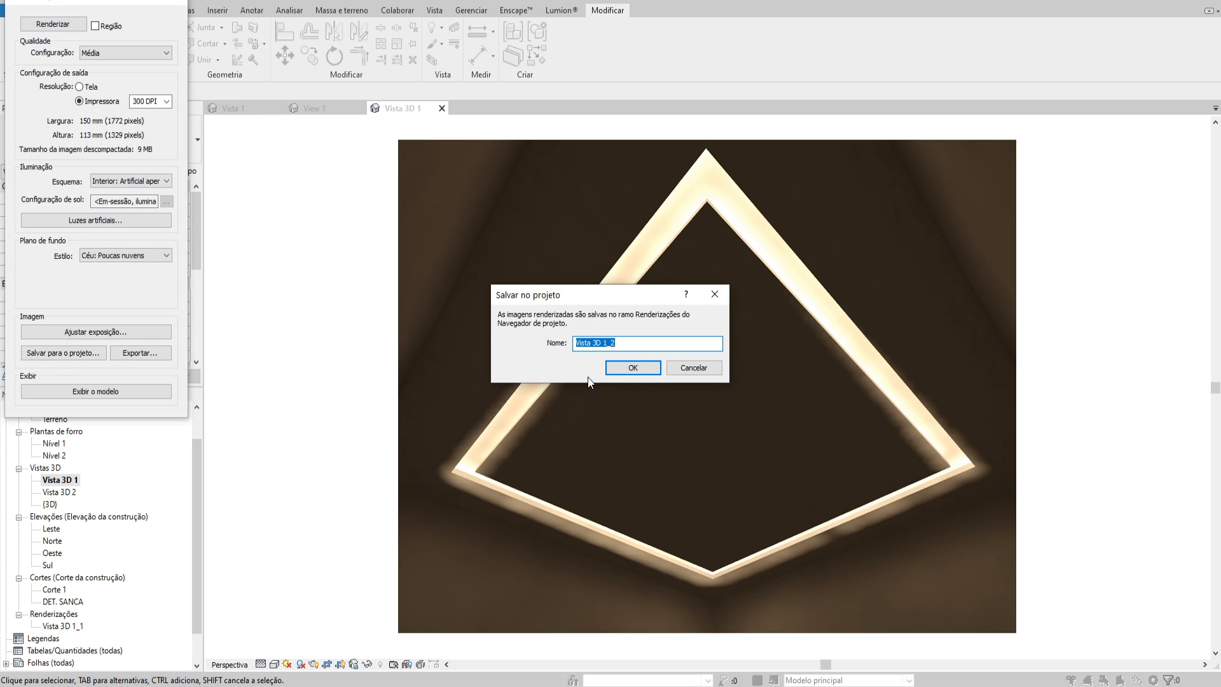
type("padrão")
key("Return")
key("Escape")
Temporarily hide the plaster ceiling in the perspective to expose the LED tube groups
left_click(600, 247)
middle_click_drag(602, 250, 555, 274)
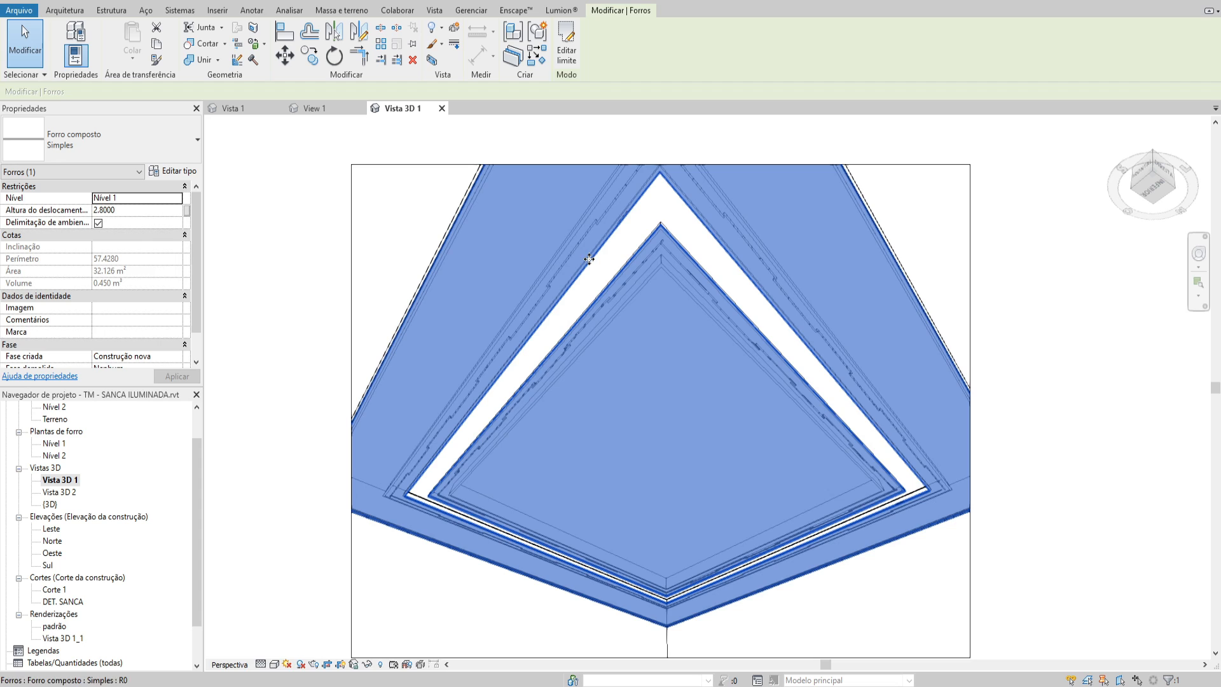
key("h")
key("h")
scroll(596, 223, "up", 3)
middle_click_drag(602, 239, 661, 267)
scroll(641, 268, "up", 1)
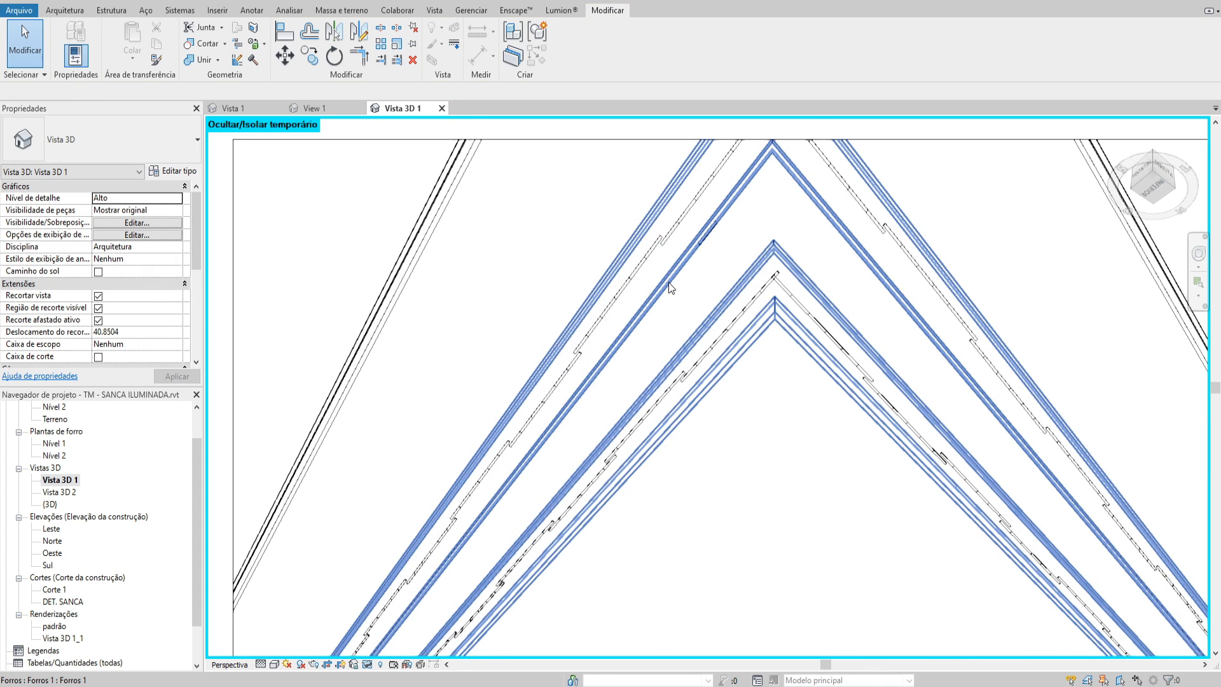
Edit a 60 cm LED tube group, set its LED tape type's initial intensity to 5 W, and finish the group
left_click(650, 253)
double_click(651, 253)
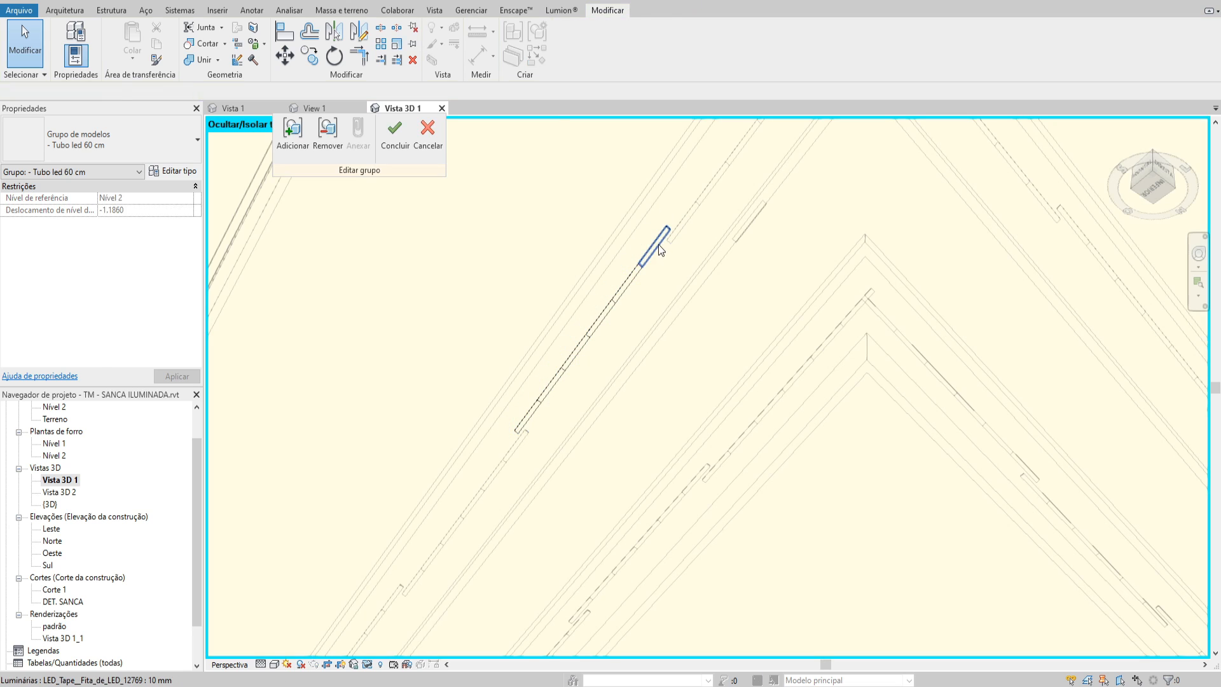
left_click(658, 244)
left_click(172, 171)
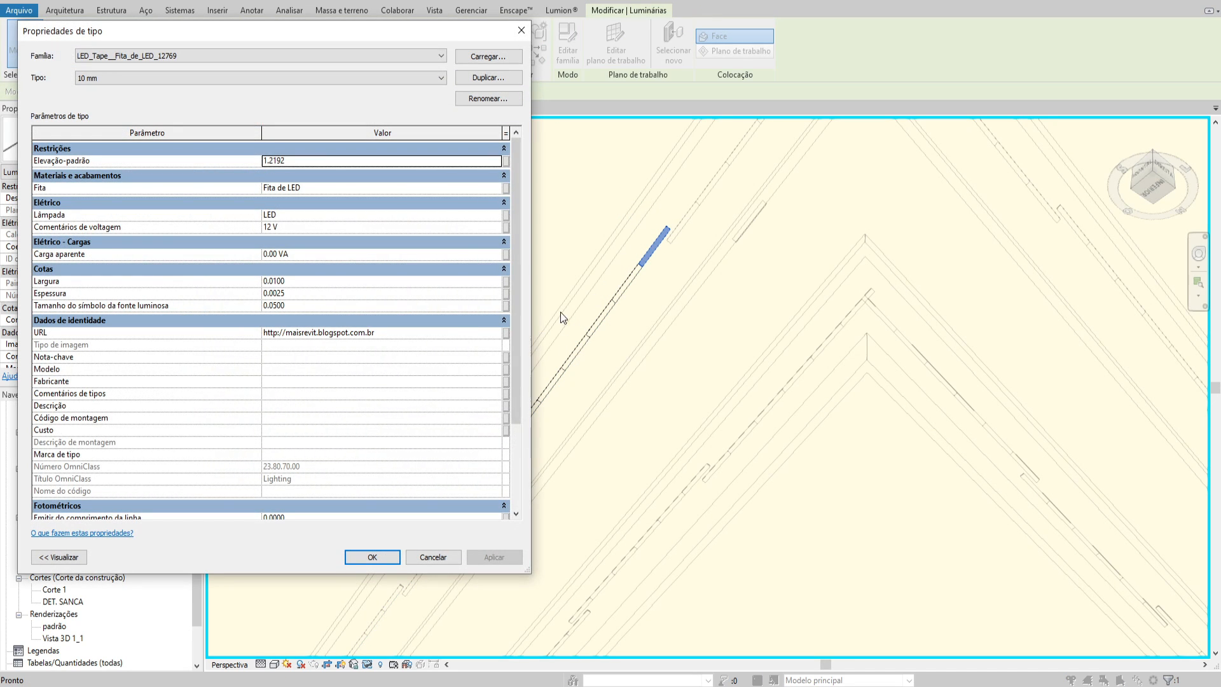
scroll(514, 232, "down", 3)
left_click(318, 449)
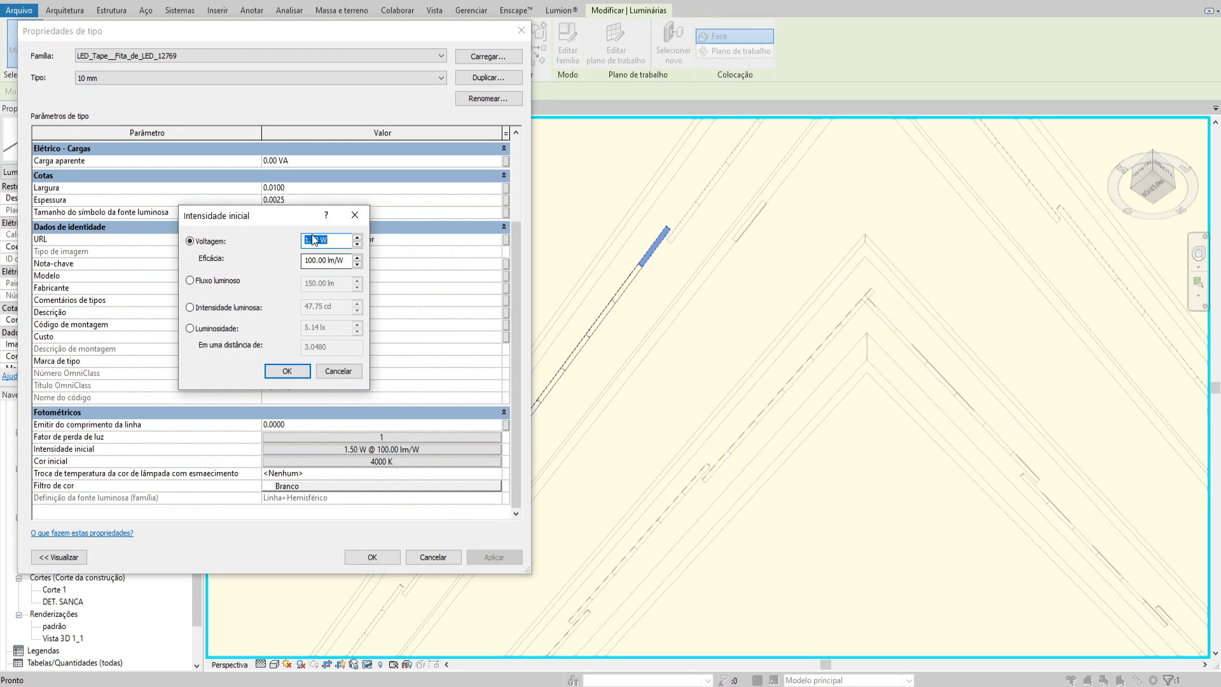
type("5")
left_click(312, 260)
left_click(287, 371)
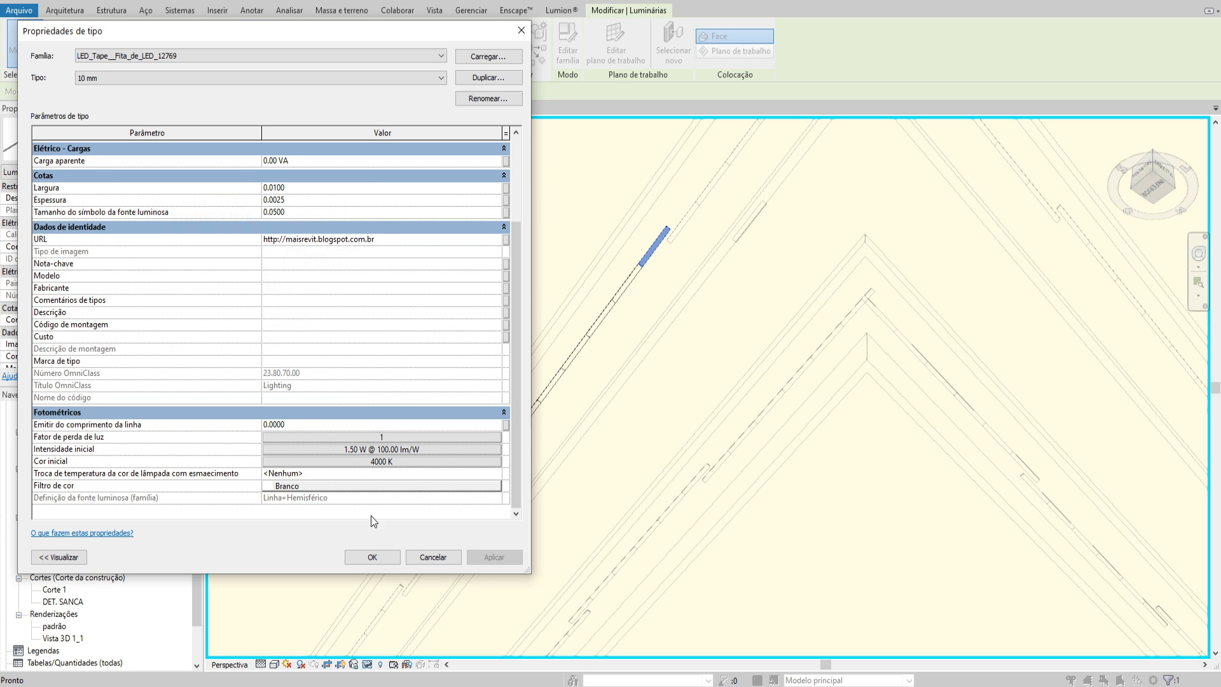
left_click(372, 556)
left_click(406, 155)
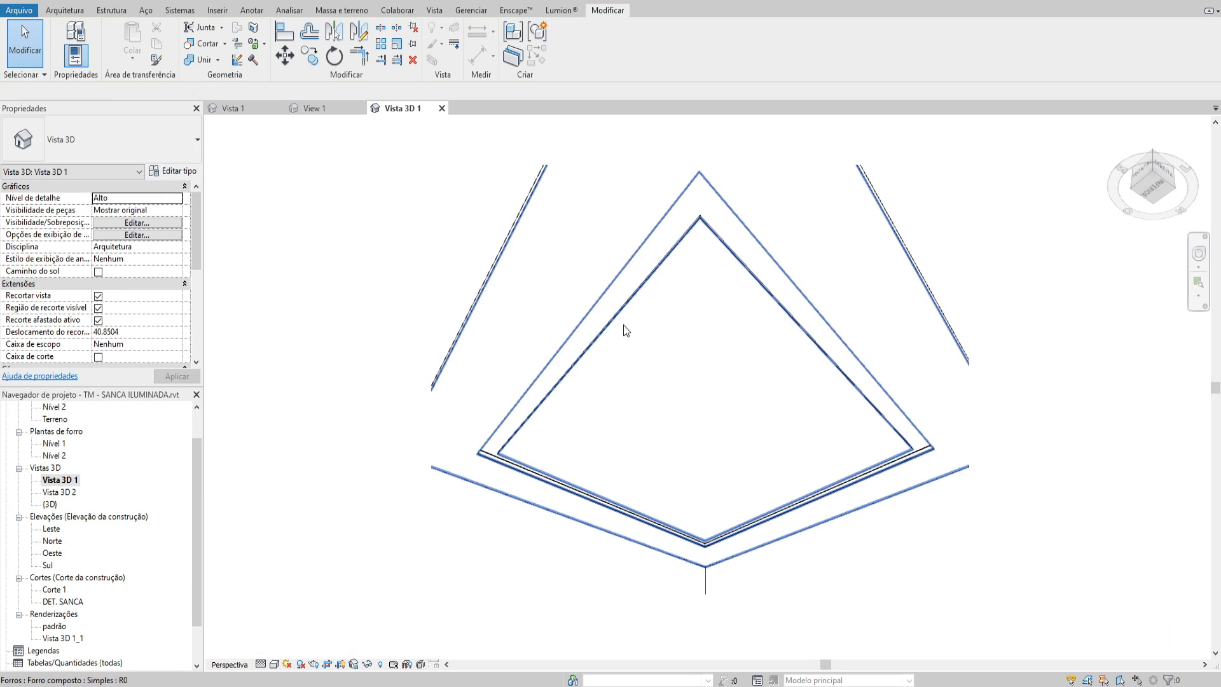
Render the perspective with the brighter LED tape and save the image to the project under the author's first name
key("r")
key("r")
left_click(53, 24)
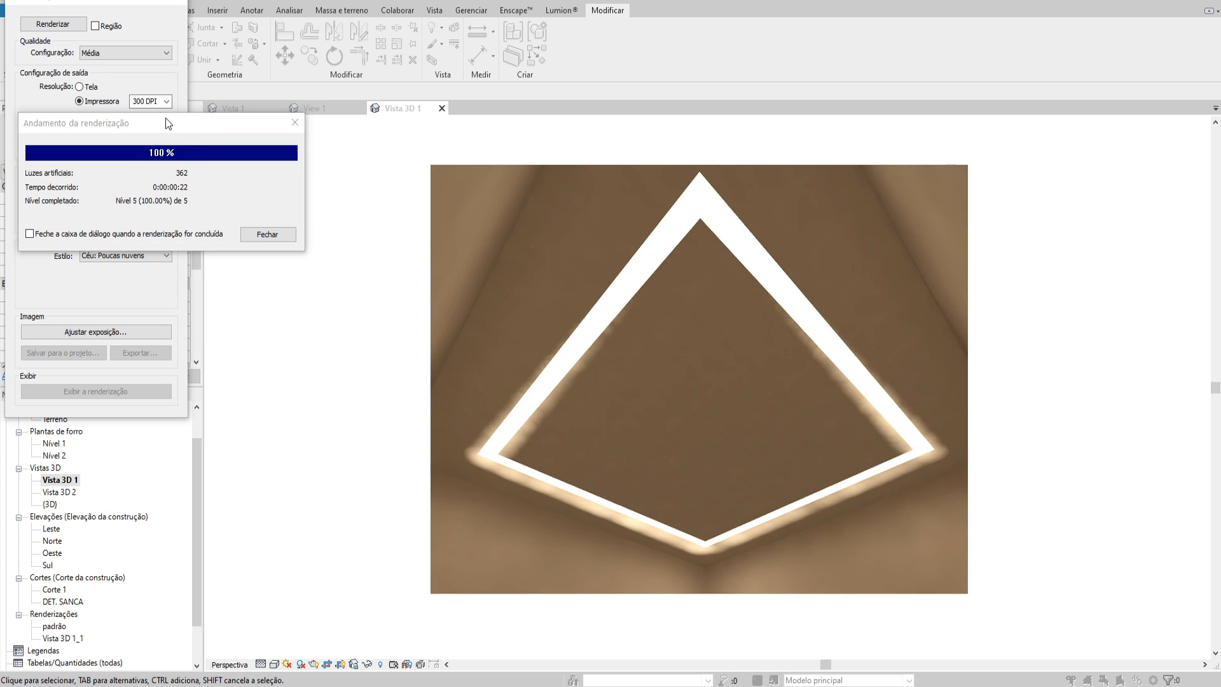
left_click(251, 232)
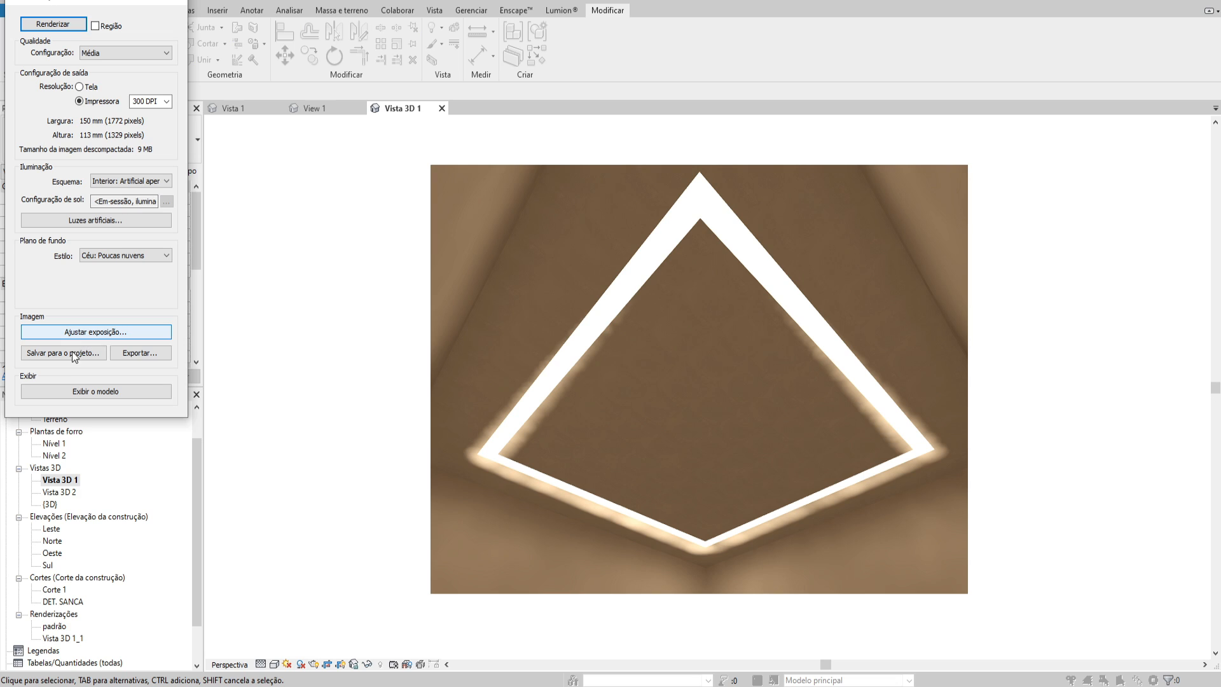
left_click(63, 352)
type("talles")
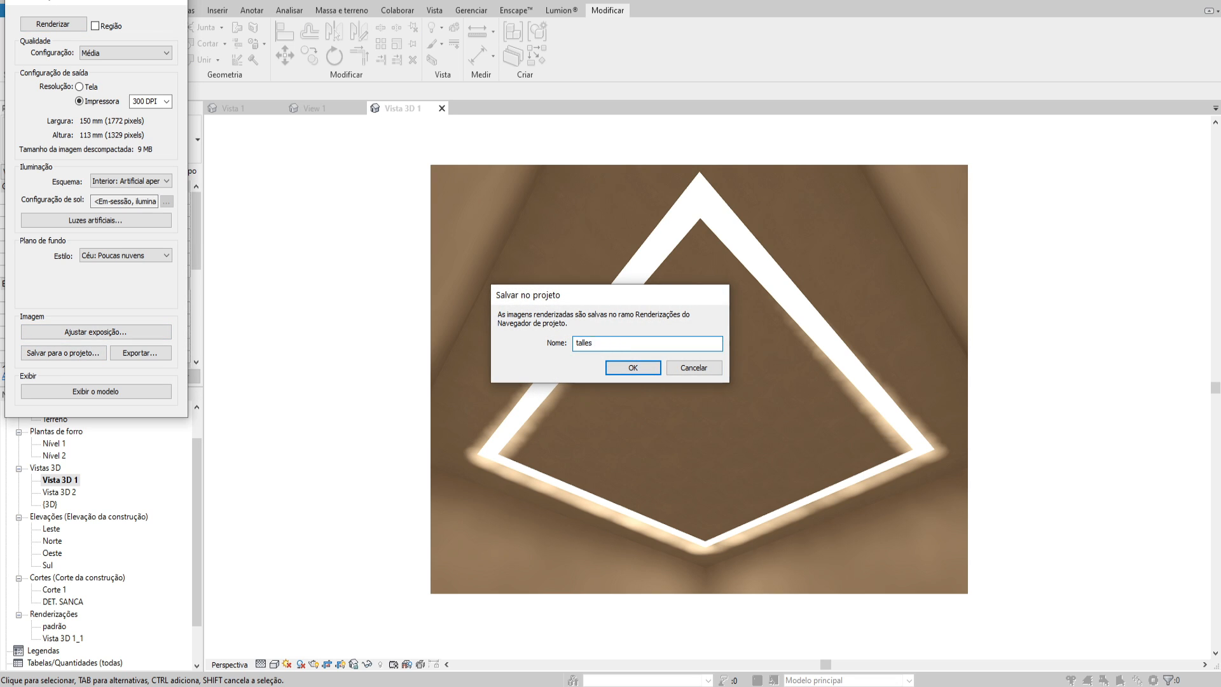
key("Return")
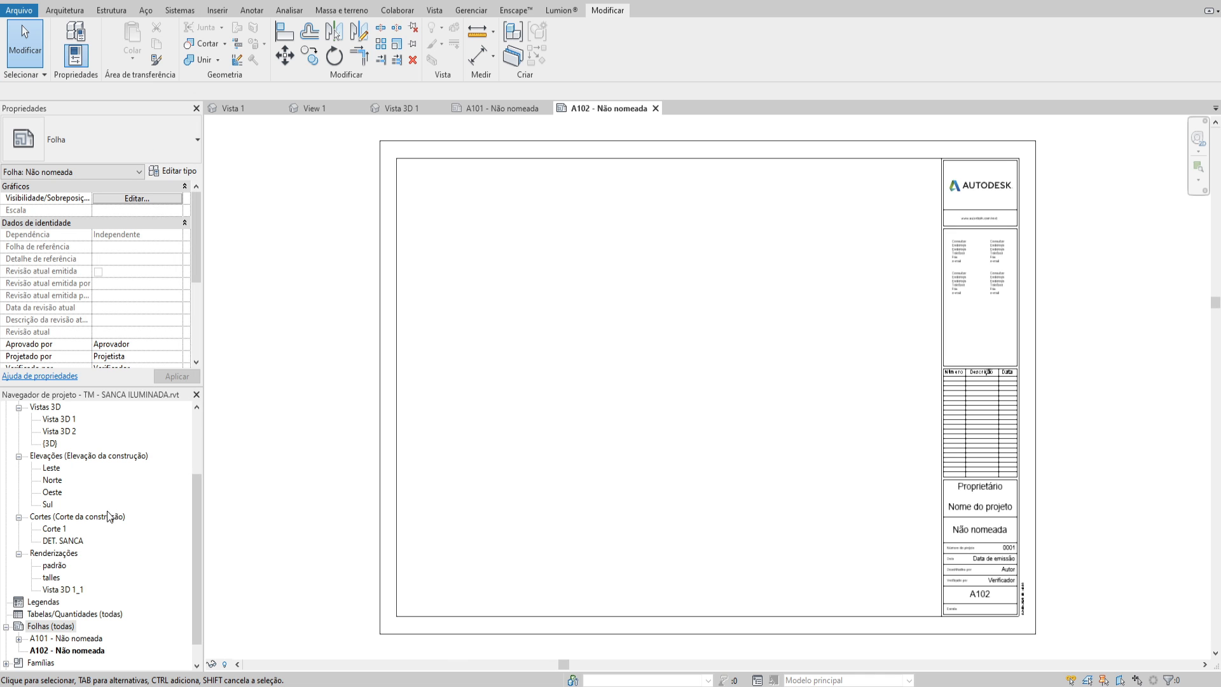
Place the latest saved rendering on sheet A102 with the "padrão" rendering directly beside it
left_click(107, 513)
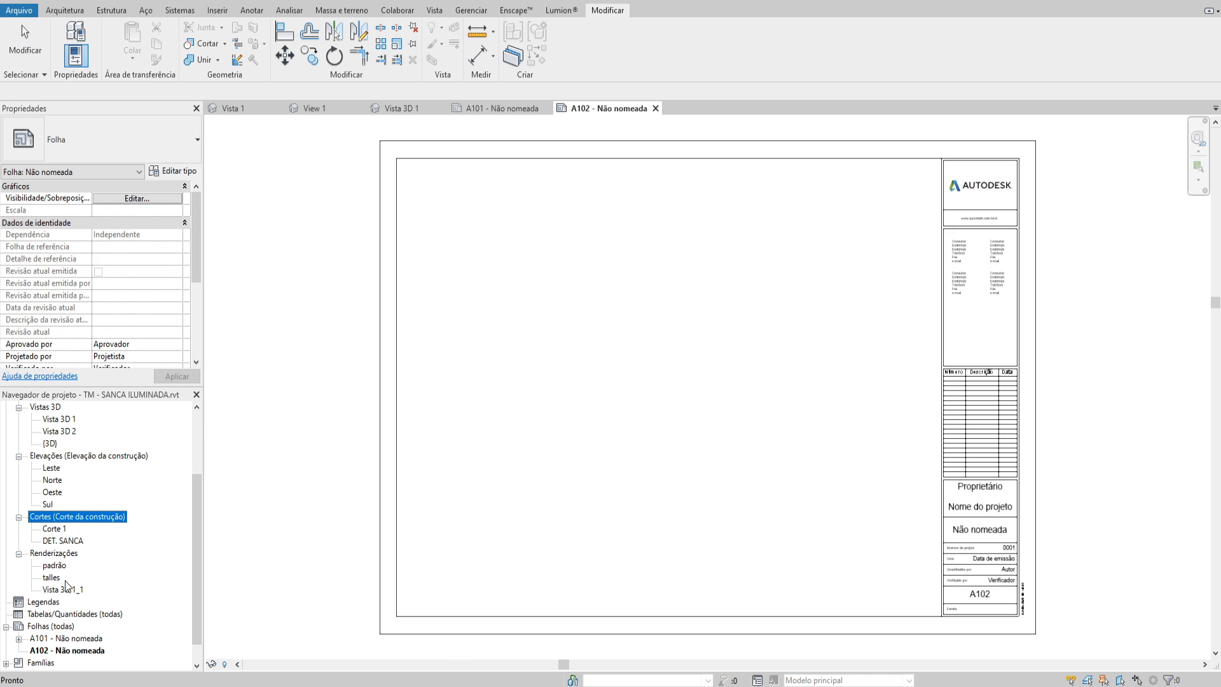
left_click_drag(56, 580, 579, 414)
left_click(726, 373)
left_click(586, 433)
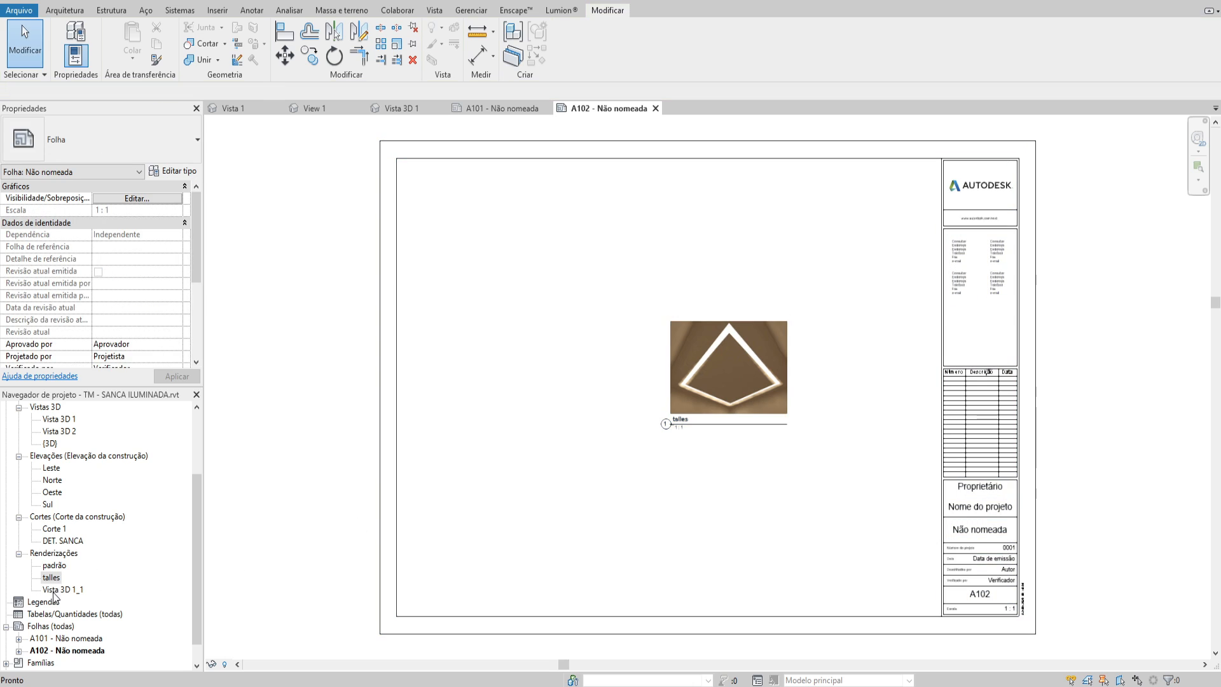
left_click_drag(54, 565, 608, 373)
left_click(607, 369)
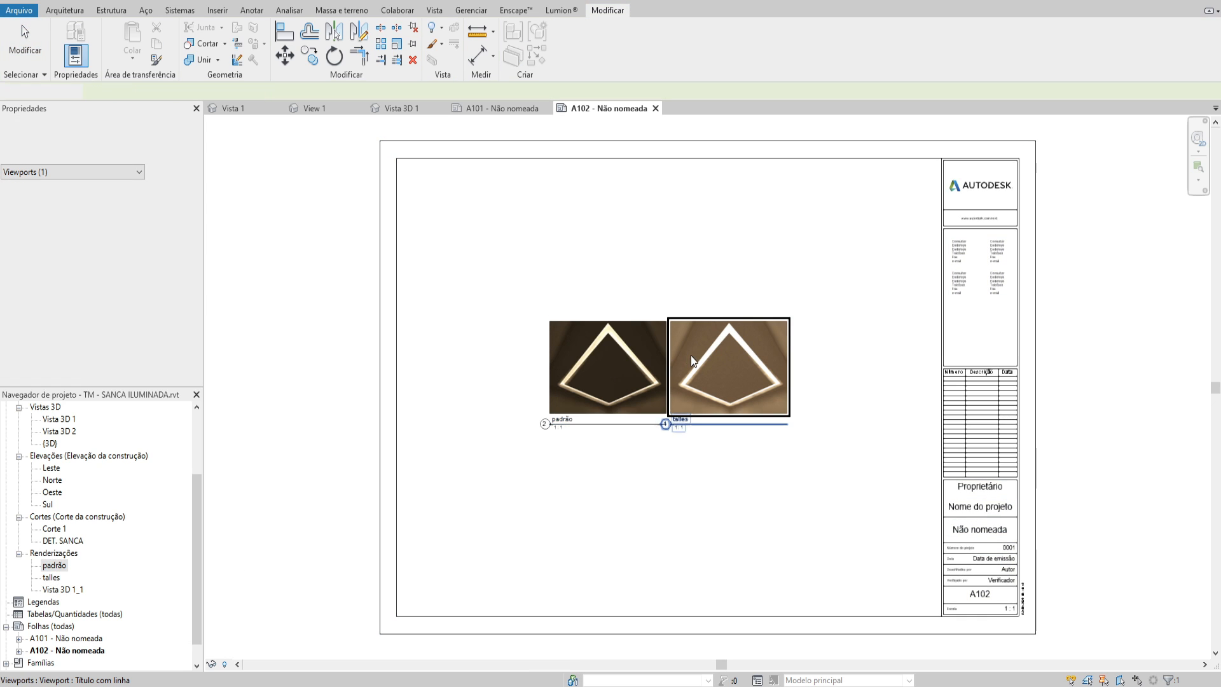
Examine the two renderings side by side on sheet A102 to compare their lamp intensities
scroll(691, 355, "up", 4)
left_click_drag(725, 347, 669, 341)
key("Escape")
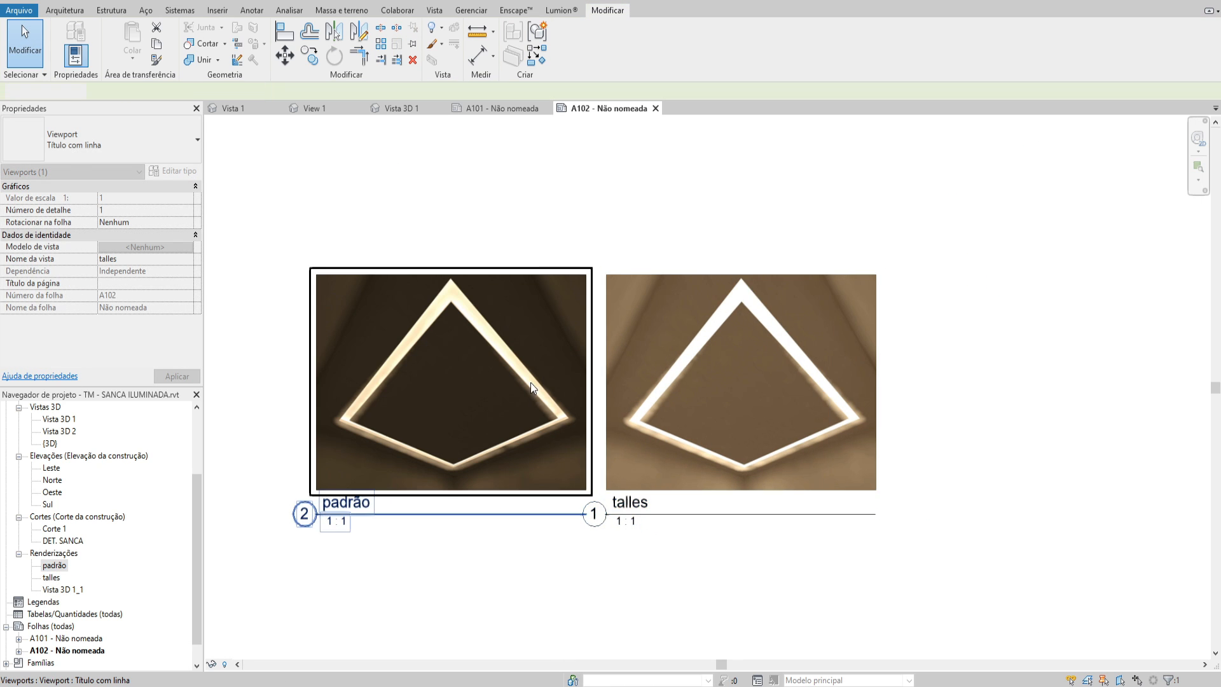
scroll(530, 383, "up", 2)
middle_click_drag(489, 572, 583, 540)
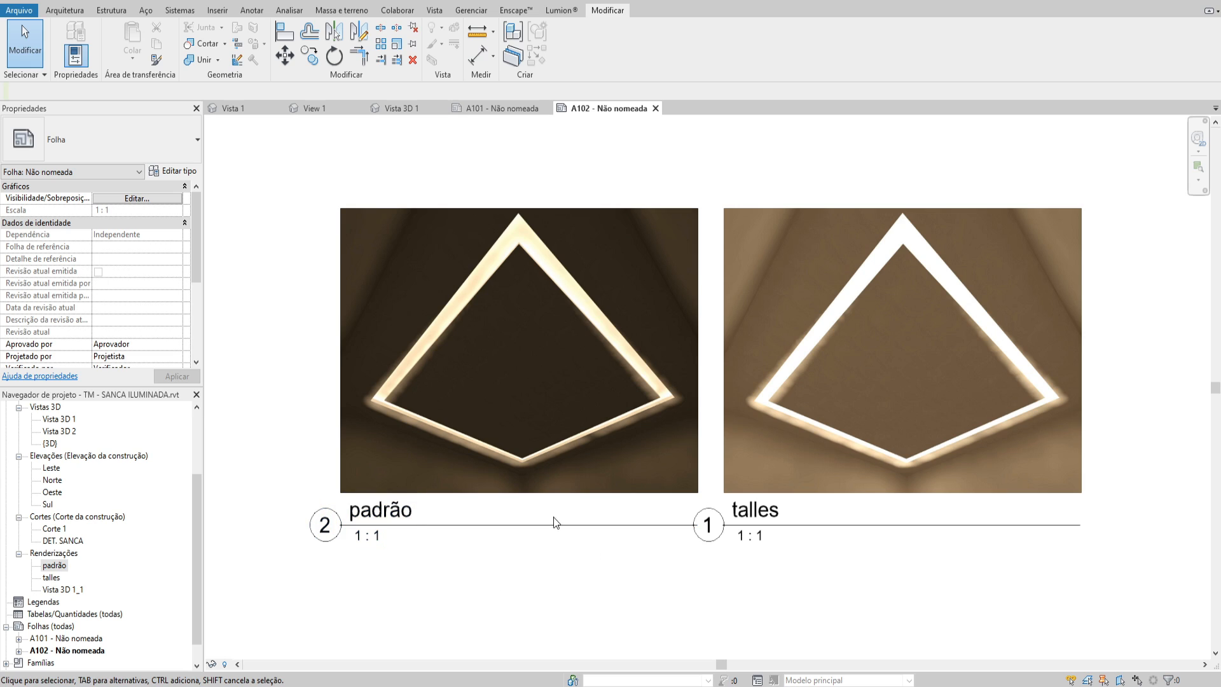
left_click(545, 271)
scroll(551, 268, "up", 3)
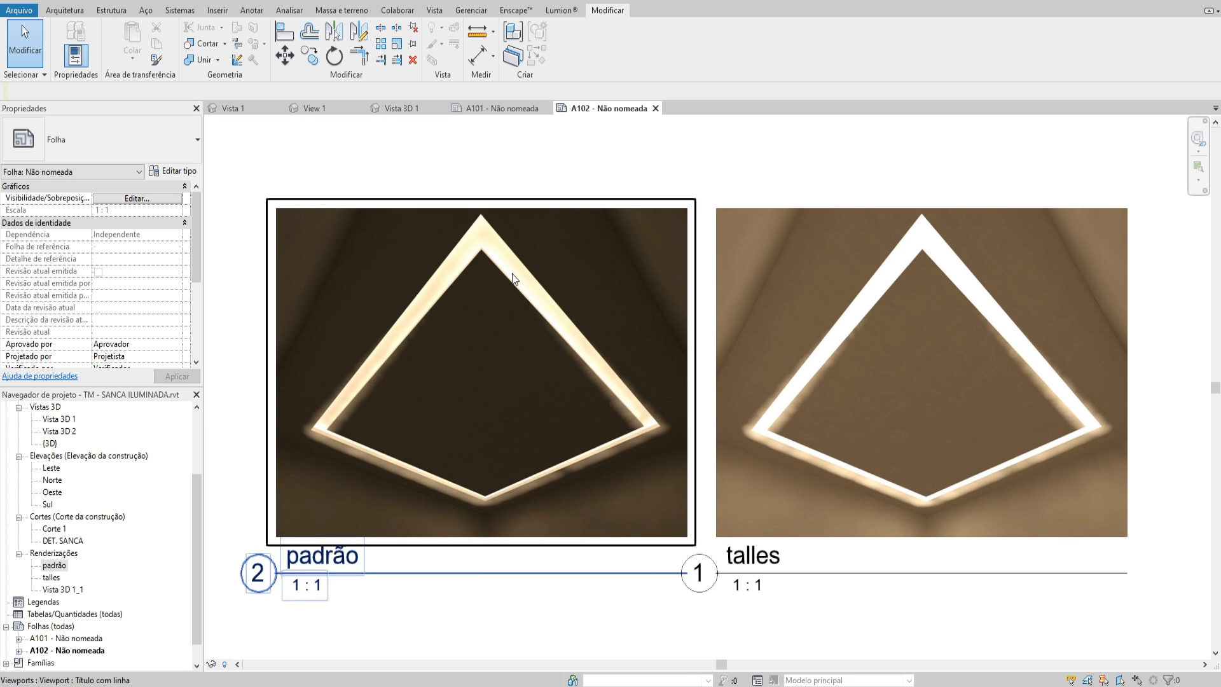
middle_click_drag(508, 272, 489, 274)
middle_click_drag(703, 157, 692, 158)
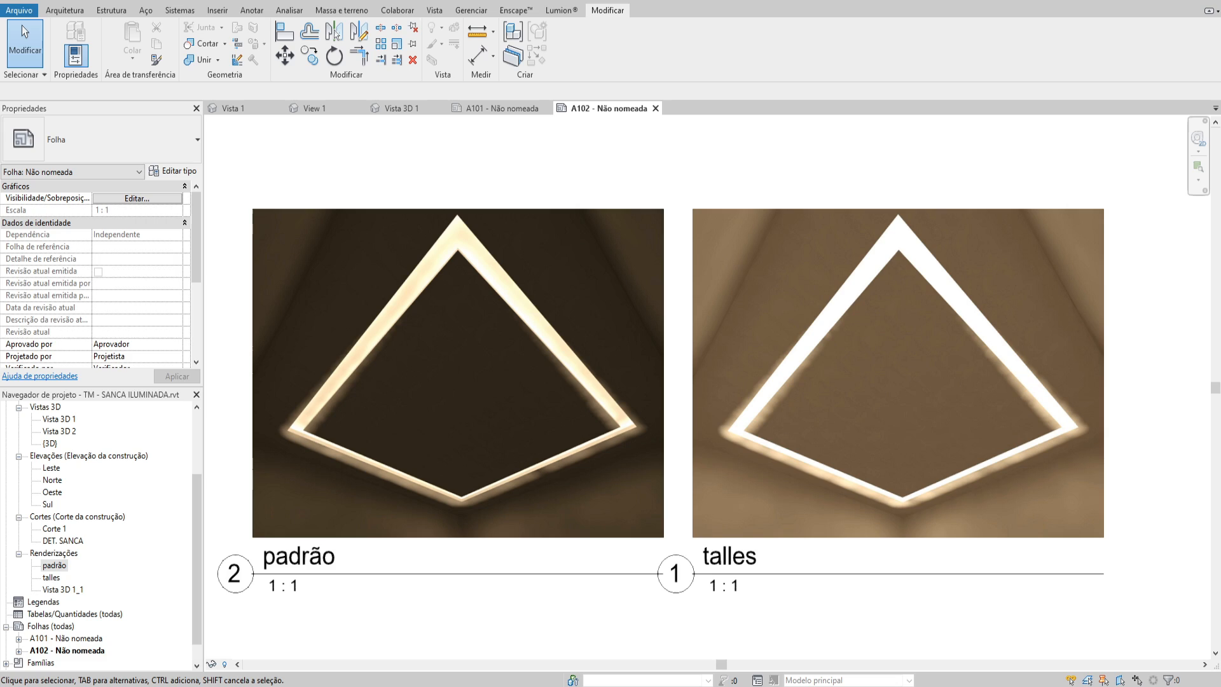
Switch to the web browser and view the LED, fluorescent and incandescent comparison table among the equivalence image results, then return to Revit
mouse_move(141, 686)
left_click(187, 665)
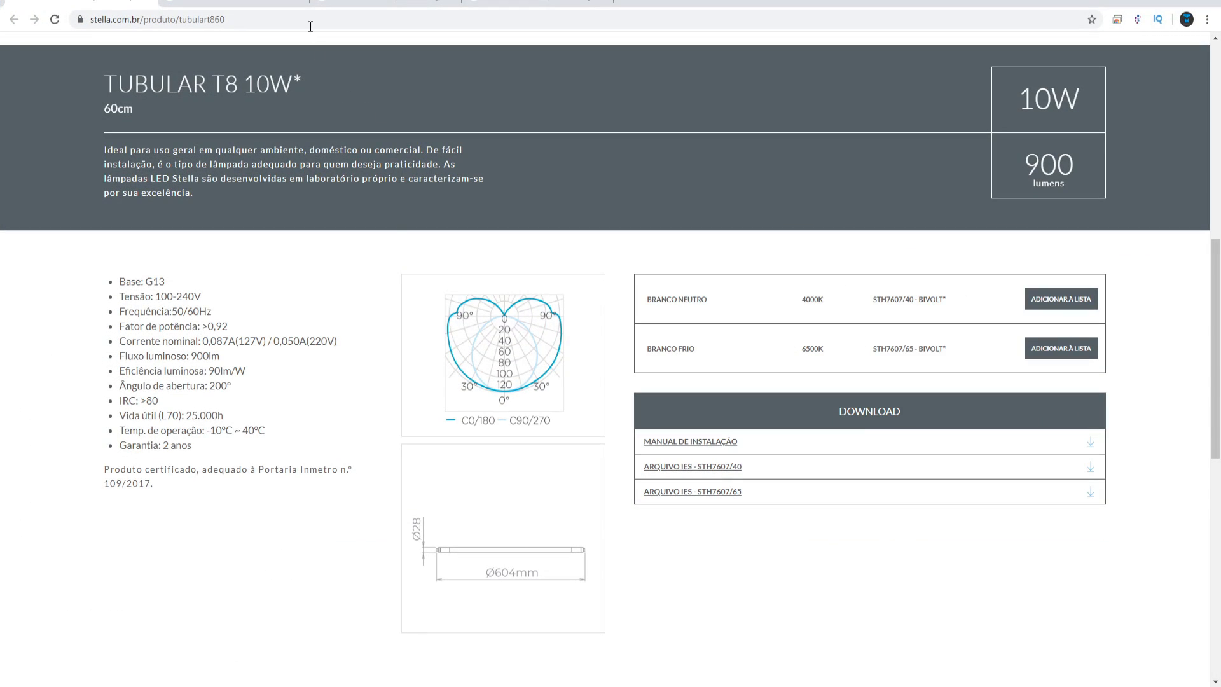
left_click(280, 2)
scroll(439, 438, "up", 3)
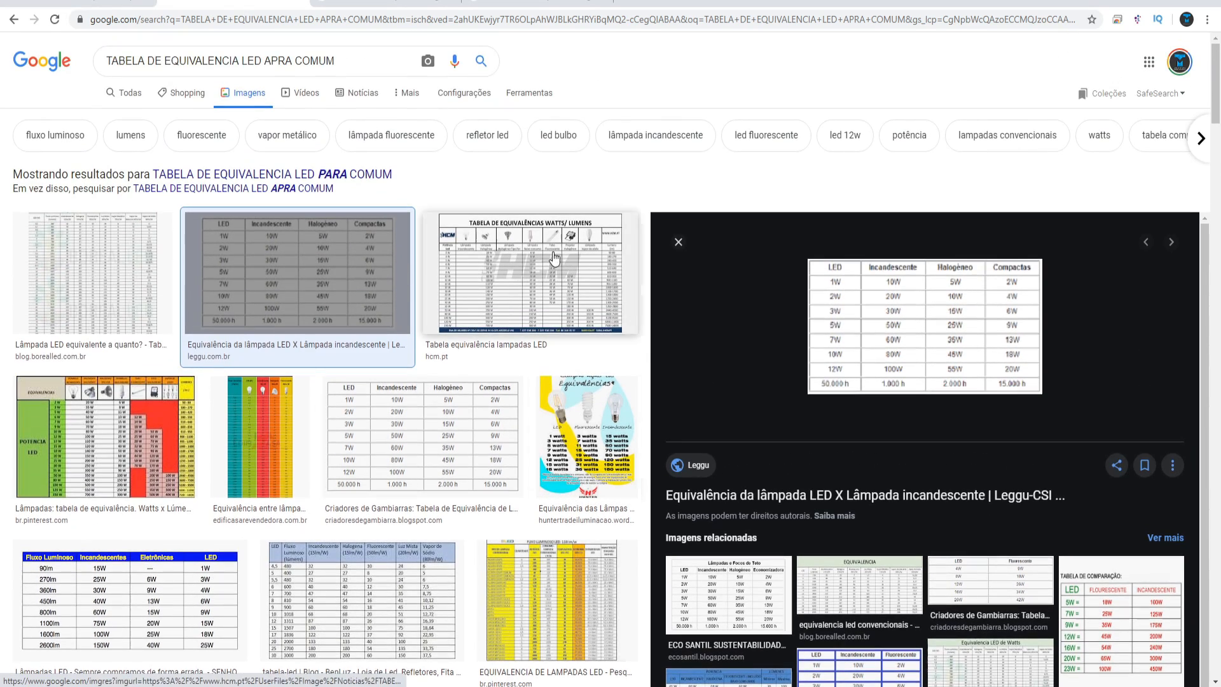
left_click(439, 439)
scroll(528, 462, "down", 2)
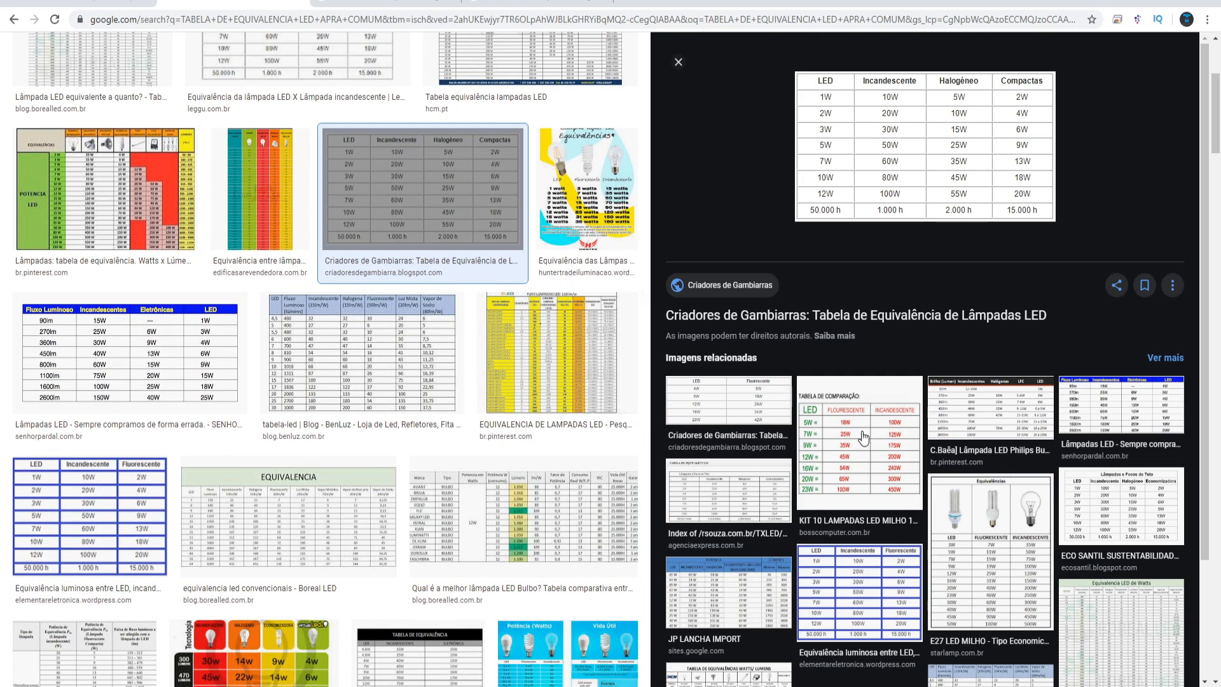
left_click(858, 469)
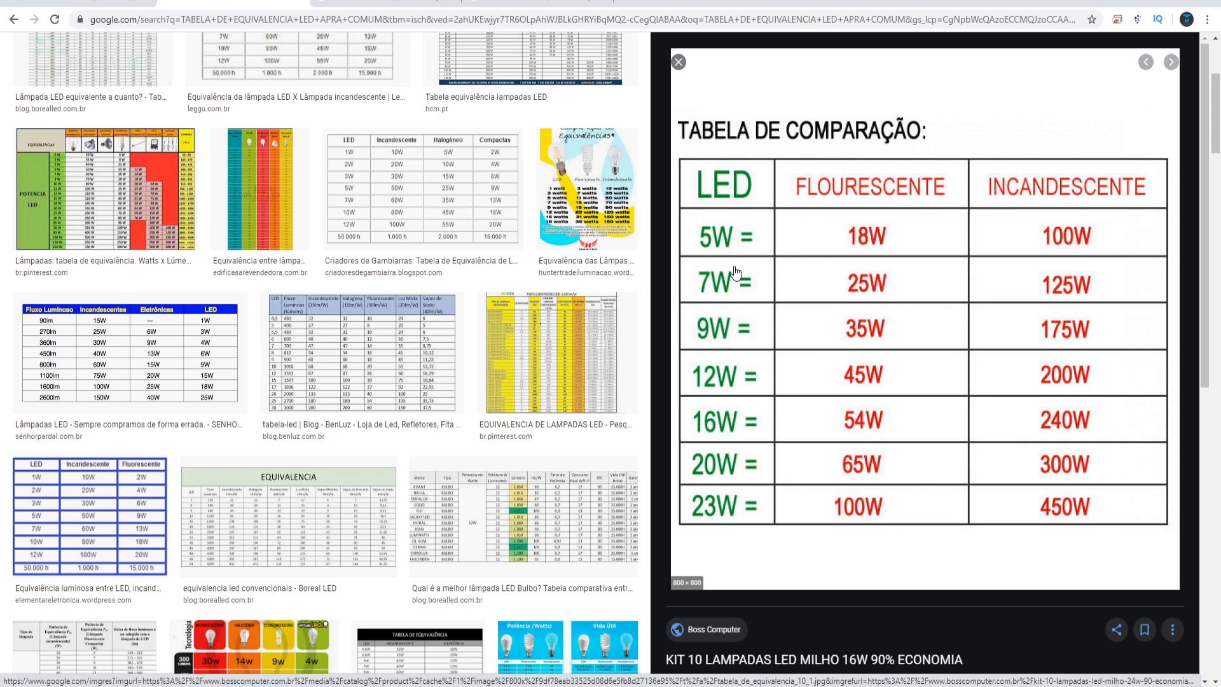
left_click(1148, 2)
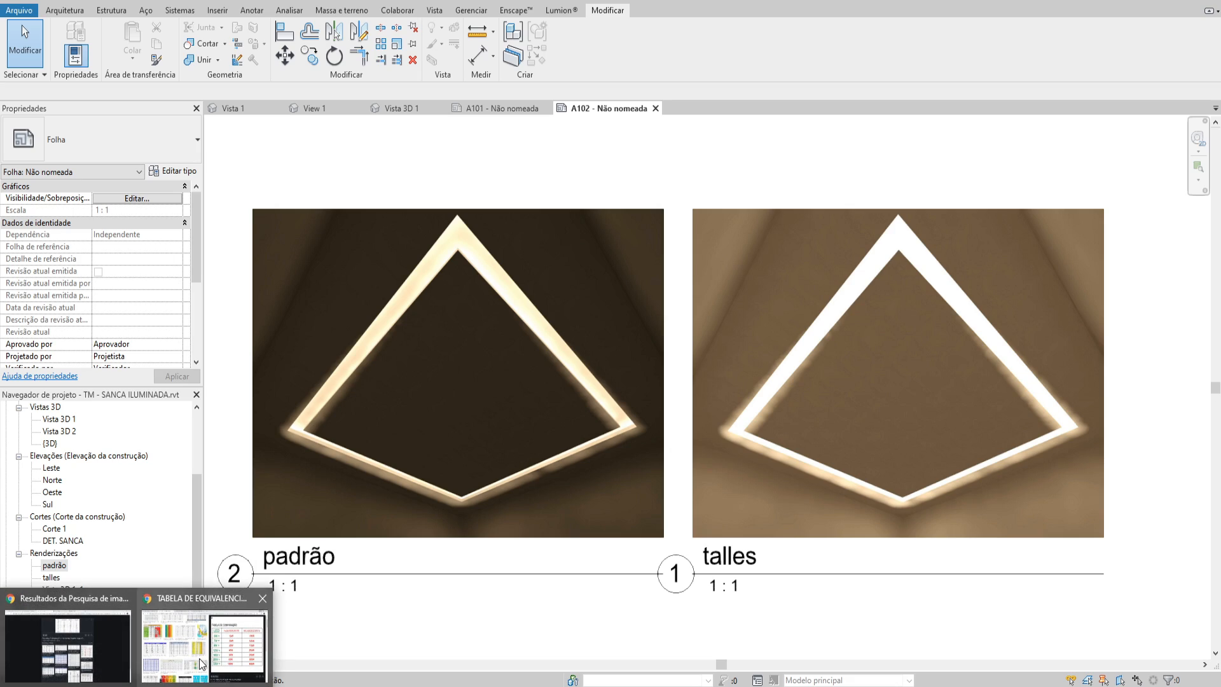
Return to the browser and look through further lamp equivalence tables, including the luminous flux table and the coloured lamp chart
left_click(204, 636)
scroll(285, 352, "up", 3)
left_click(127, 553)
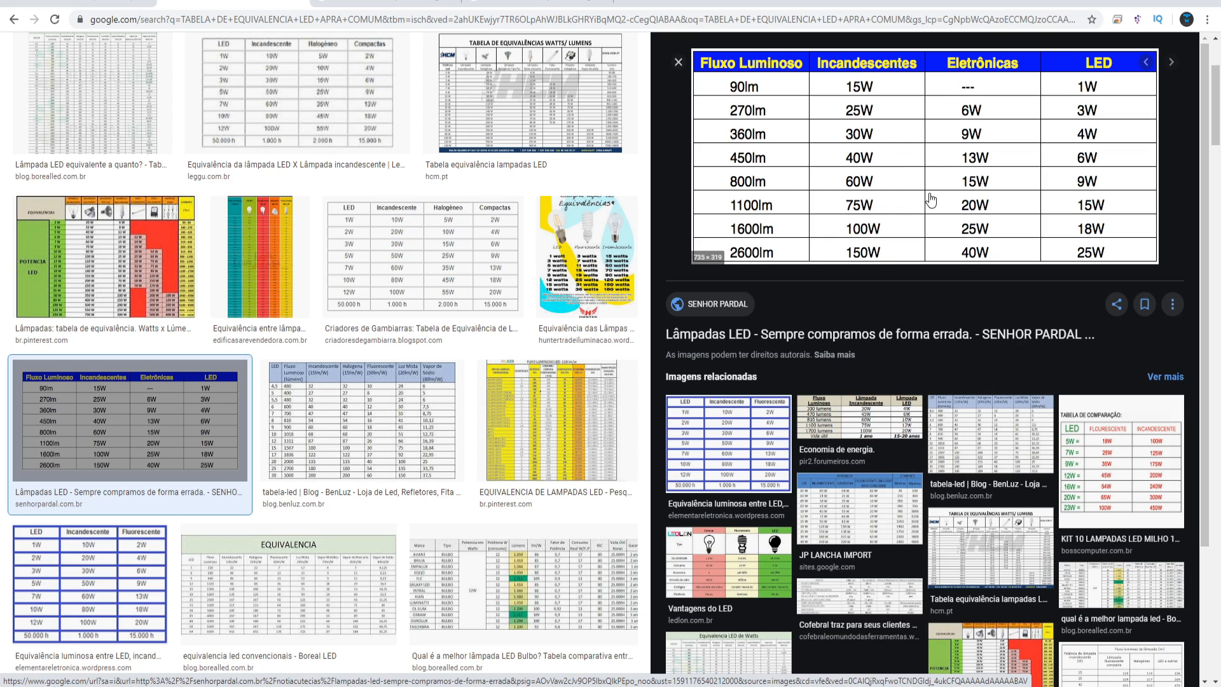
left_click(296, 229)
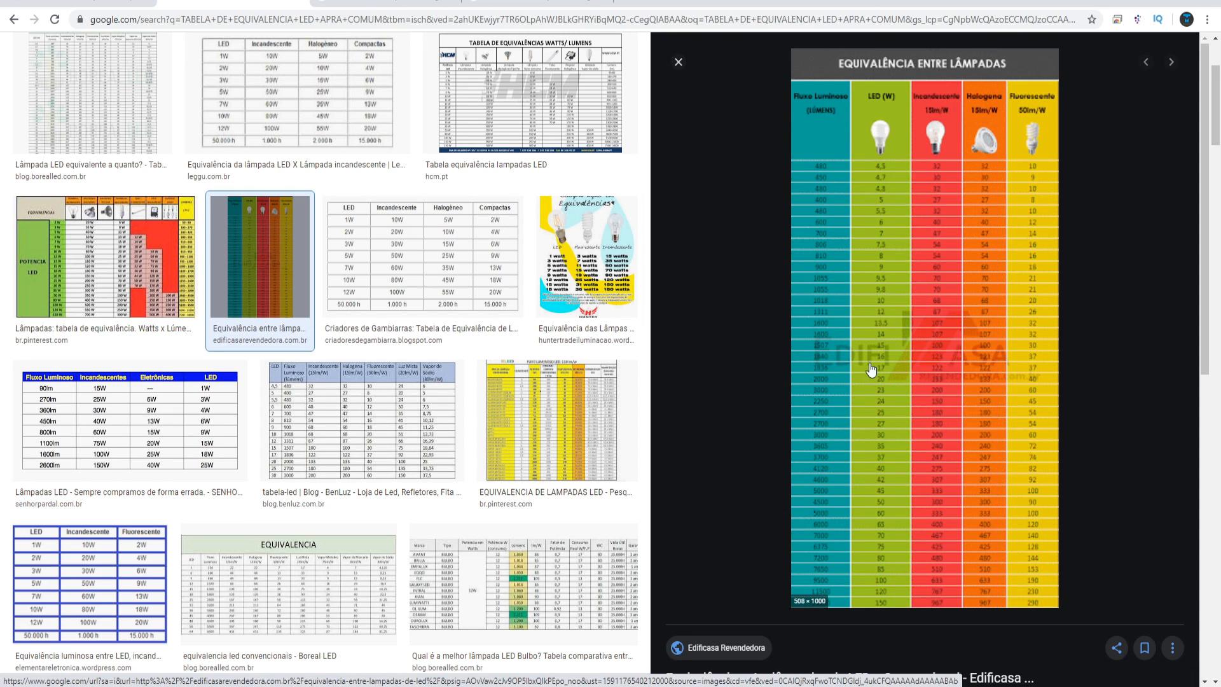
scroll(391, 289, "up", 3)
left_click(350, 244)
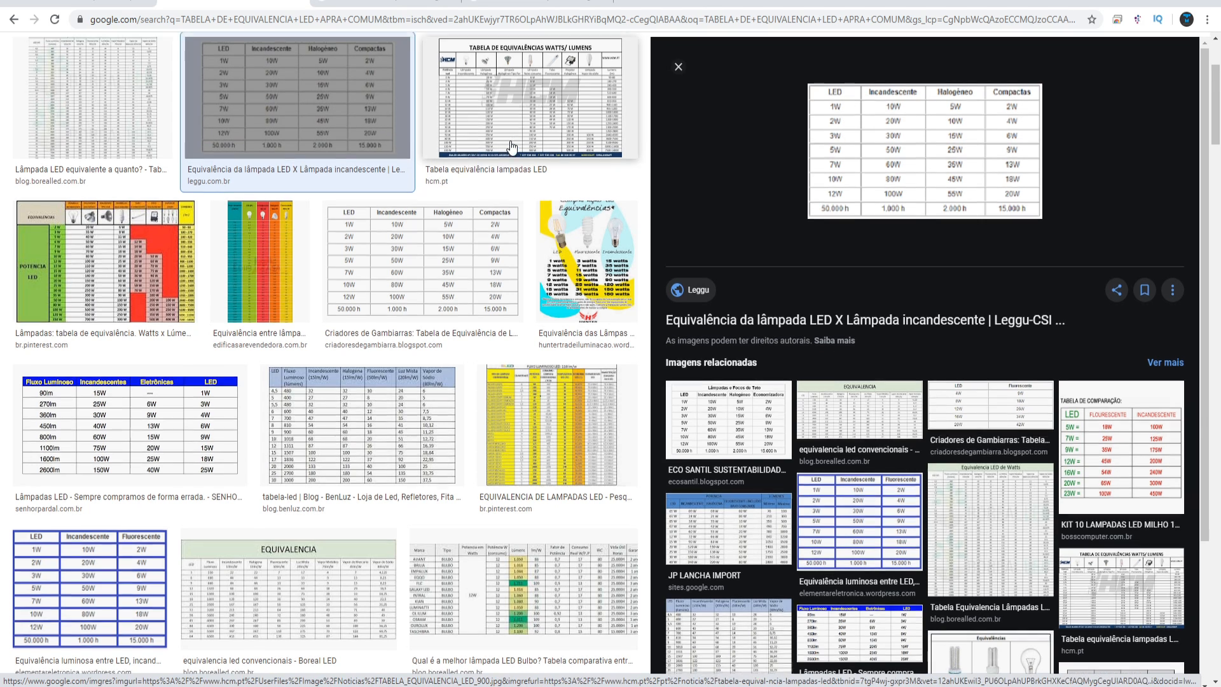
left_click(513, 148)
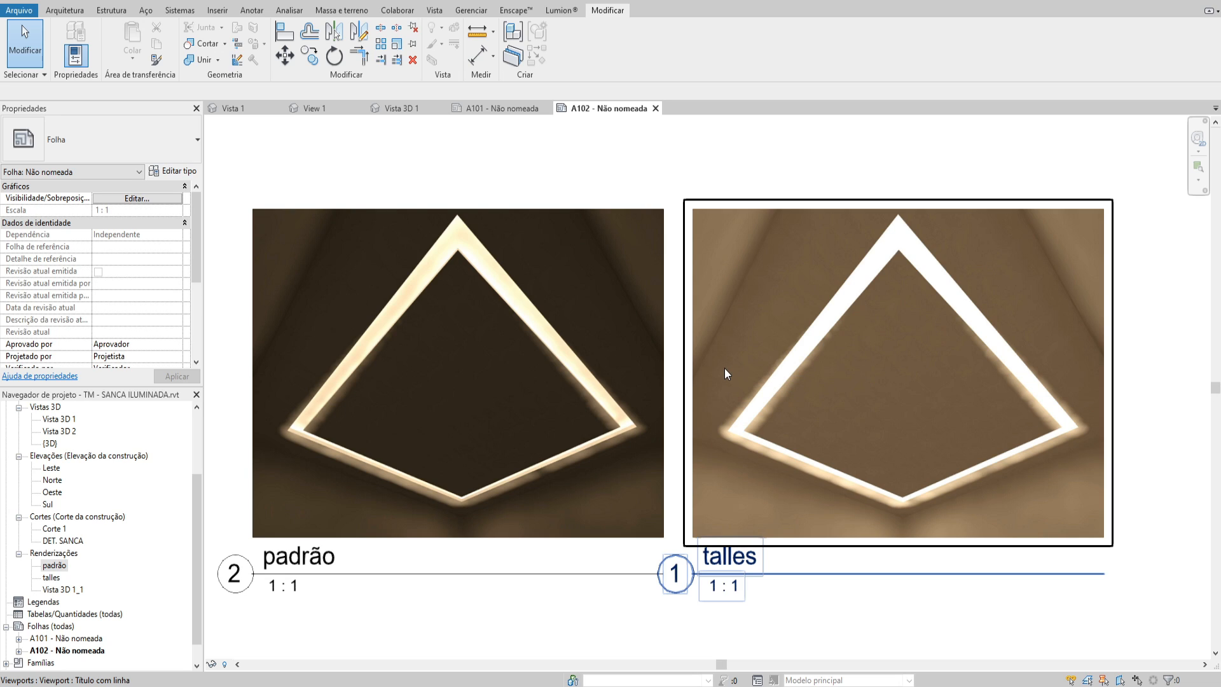
Shorten the title lines of both rendering viewports on sheet A102 so they extend only beneath the view names
scroll(839, 407, "down", 2)
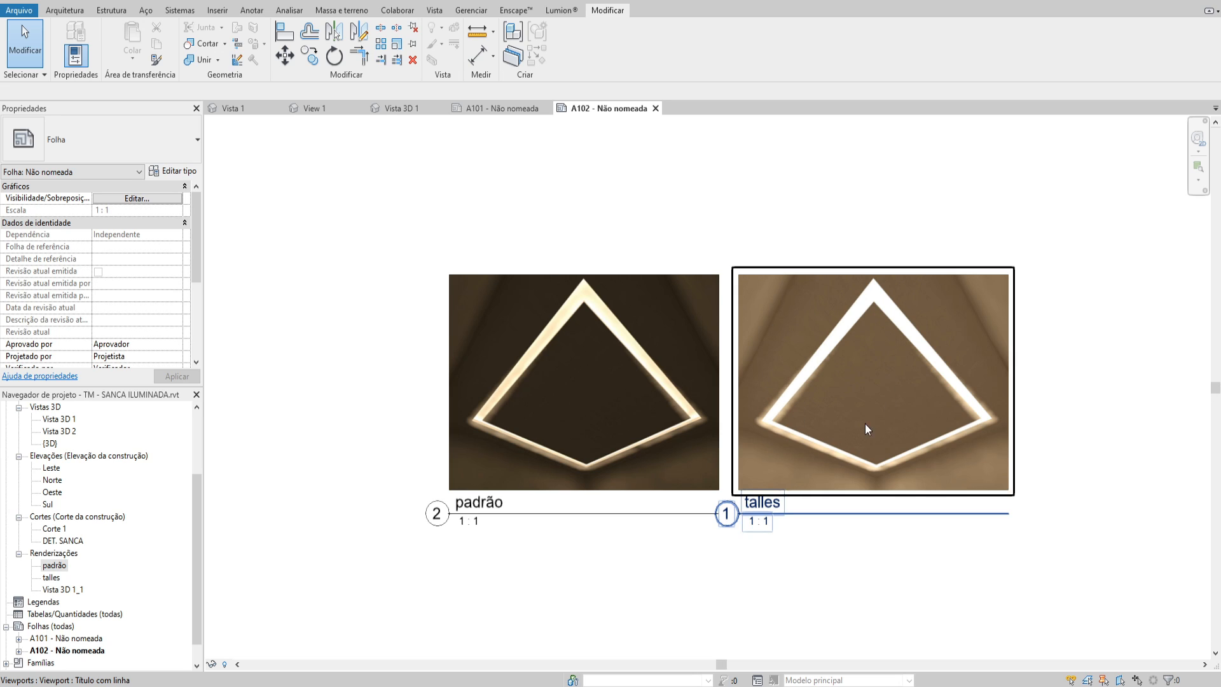
scroll(892, 464, "up", 1)
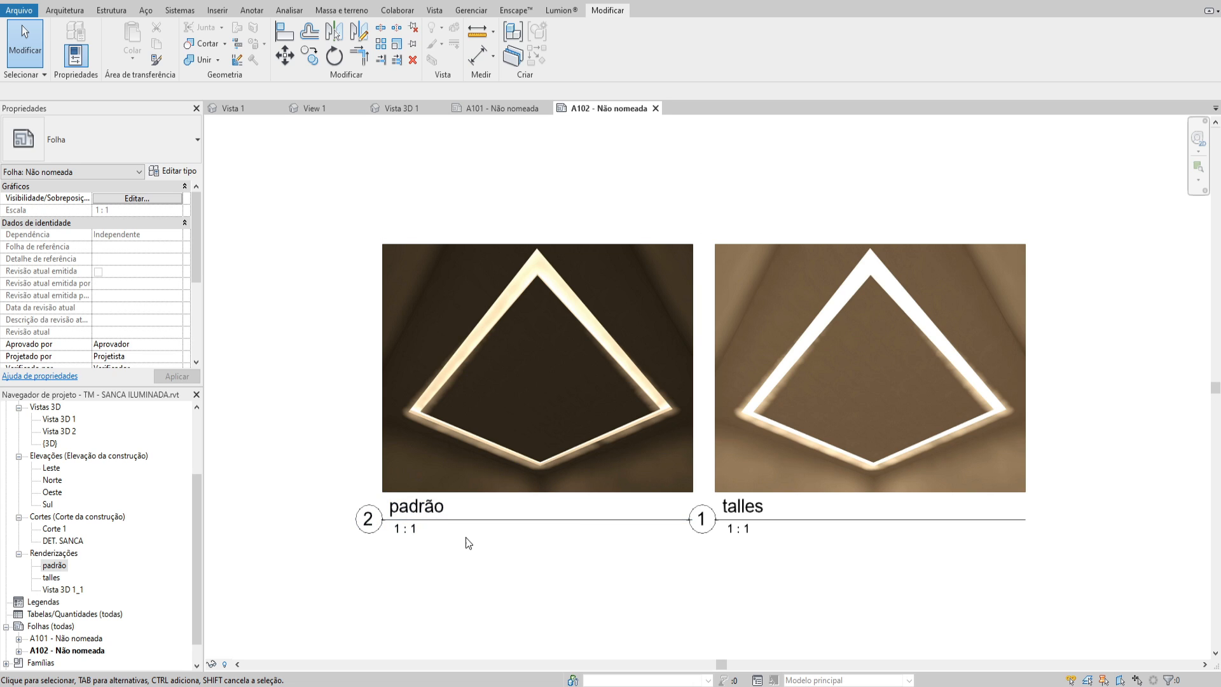
left_click_drag(422, 520, 449, 520)
left_click_drag(756, 521, 470, 520)
left_click(669, 480)
left_click(1026, 499)
left_click_drag(1052, 521, 866, 539)
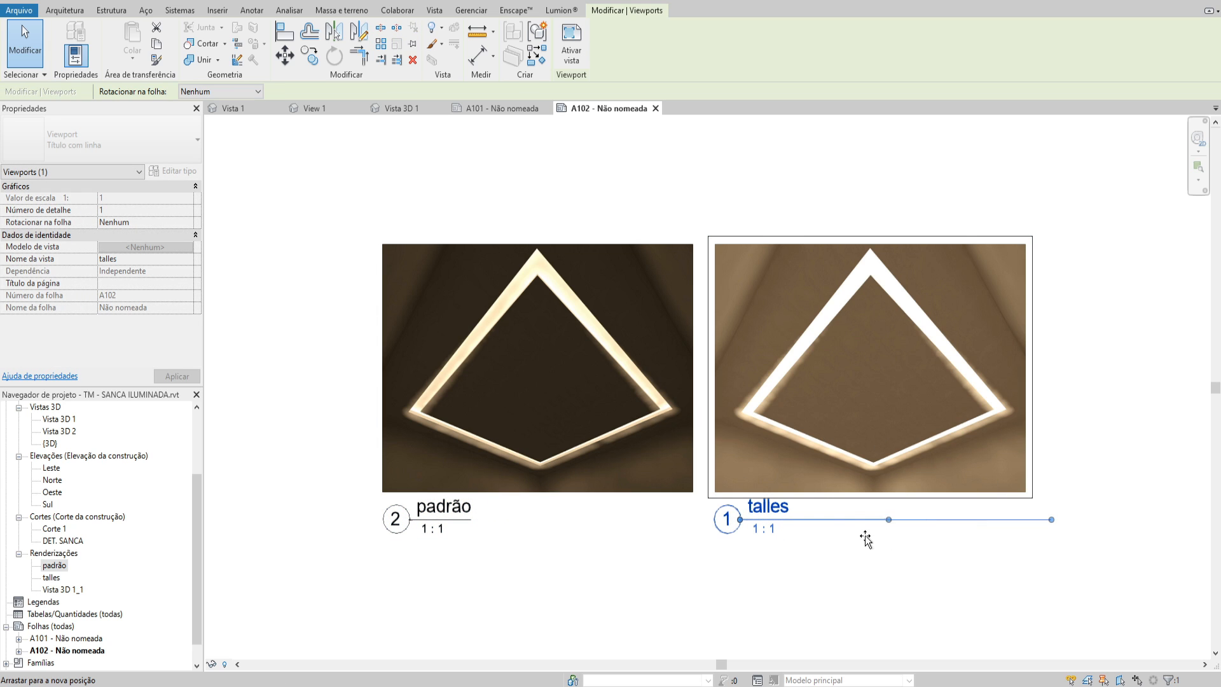
left_click_drag(791, 537, 788, 538)
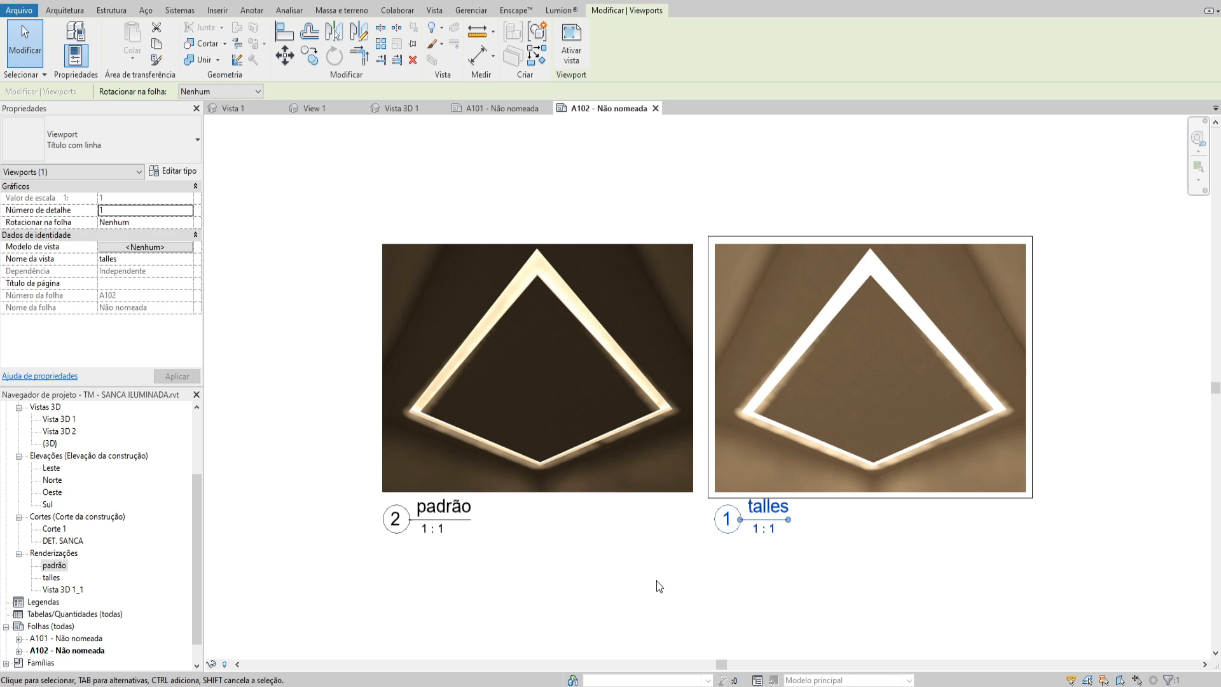
middle_click_drag(656, 585, 677, 585)
left_click(677, 585)
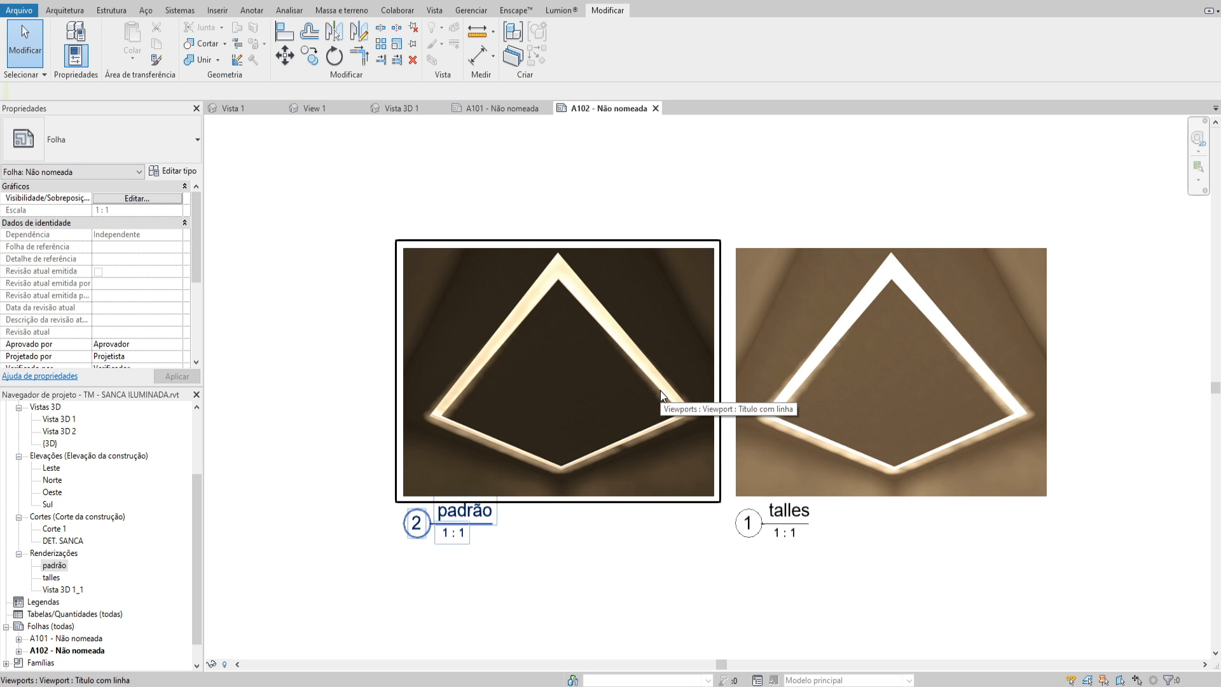
middle_click_drag(874, 467, 857, 473)
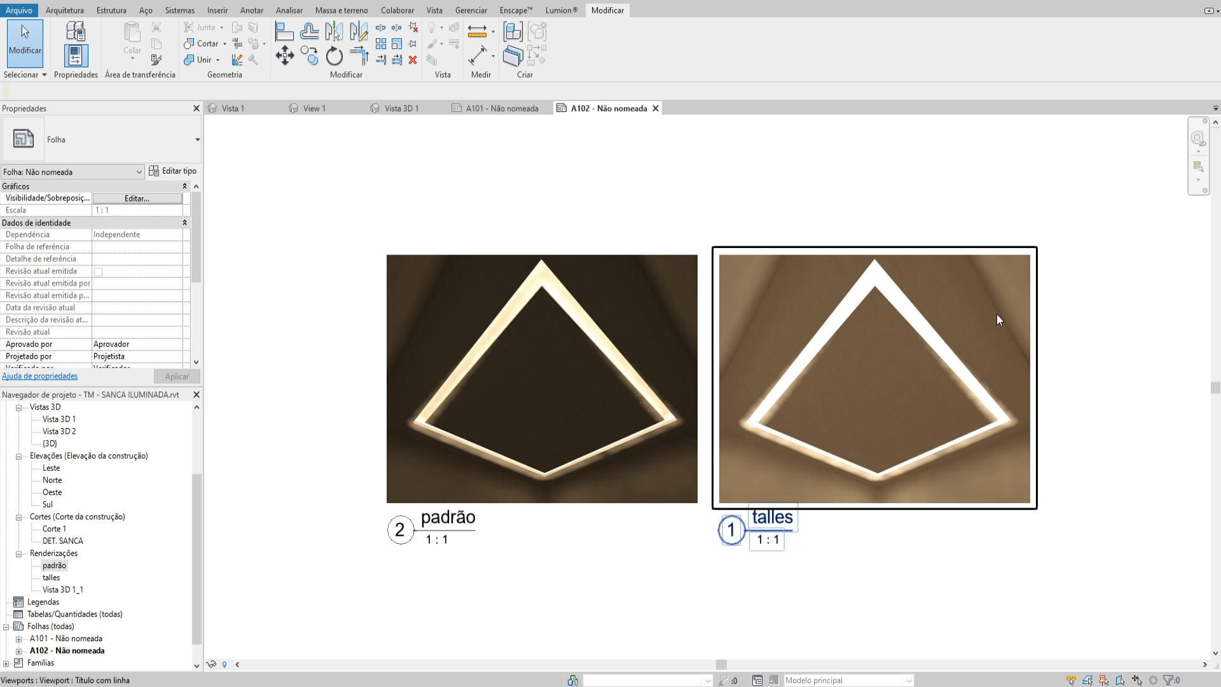
scroll(816, 531, "up", 1)
middle_click_drag(769, 574, 782, 589)
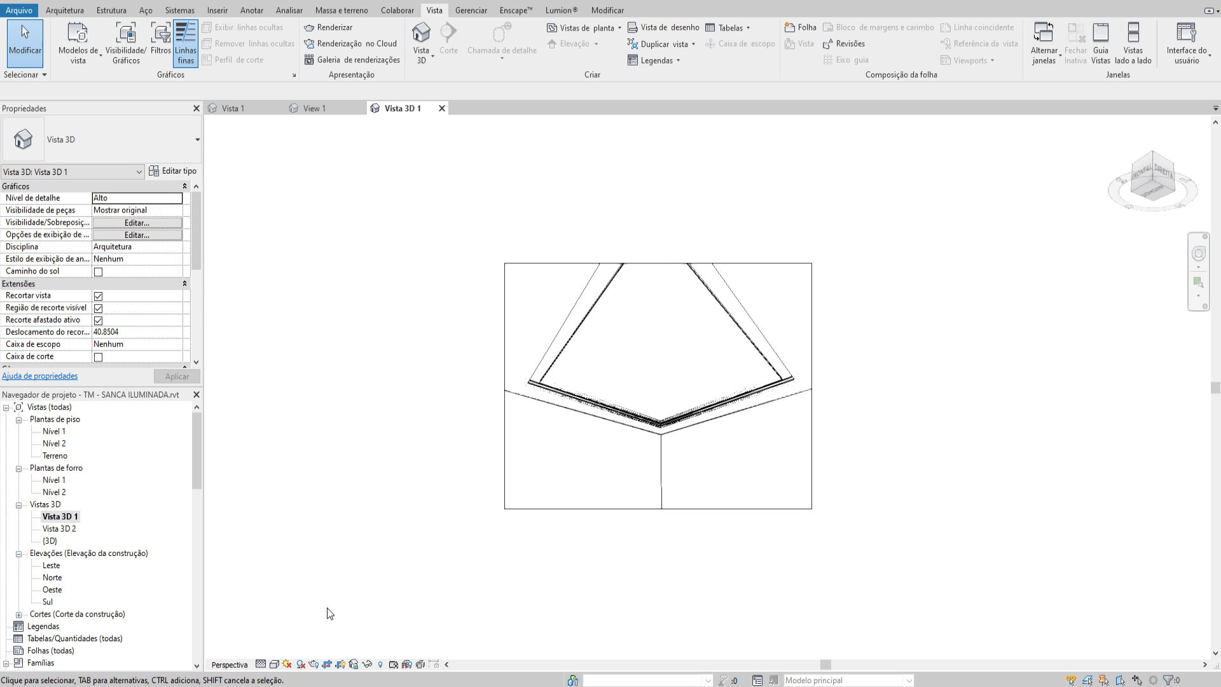
left_click(618, 337)
scroll(617, 337, "up", 3)
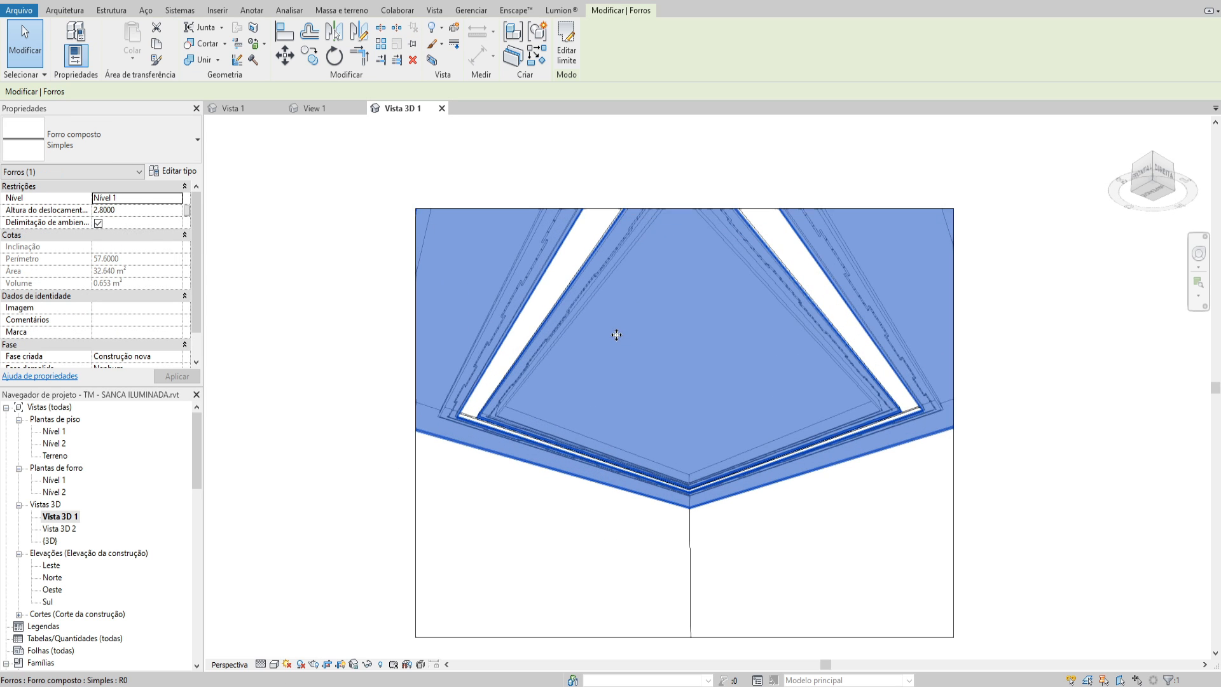
key("Escape")
Open section Corte 1 from the Nível 1 floor plan and inspect the plaster cove above the ceiling
double_click(54, 431)
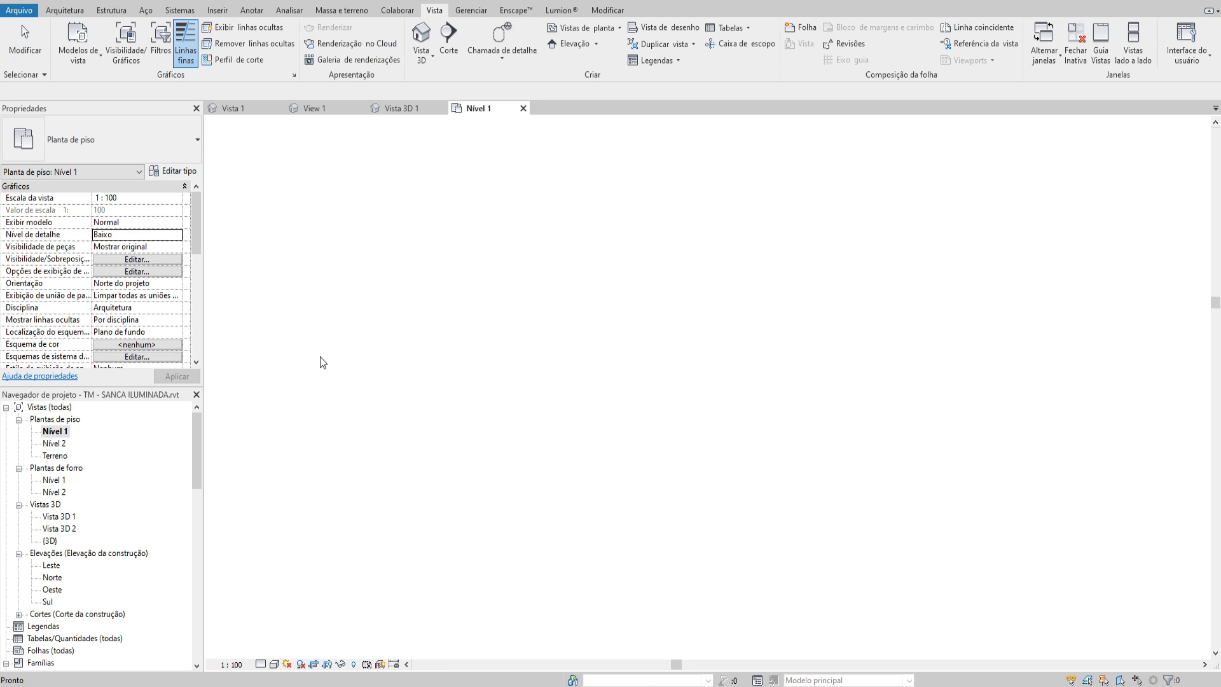
double_click(456, 416)
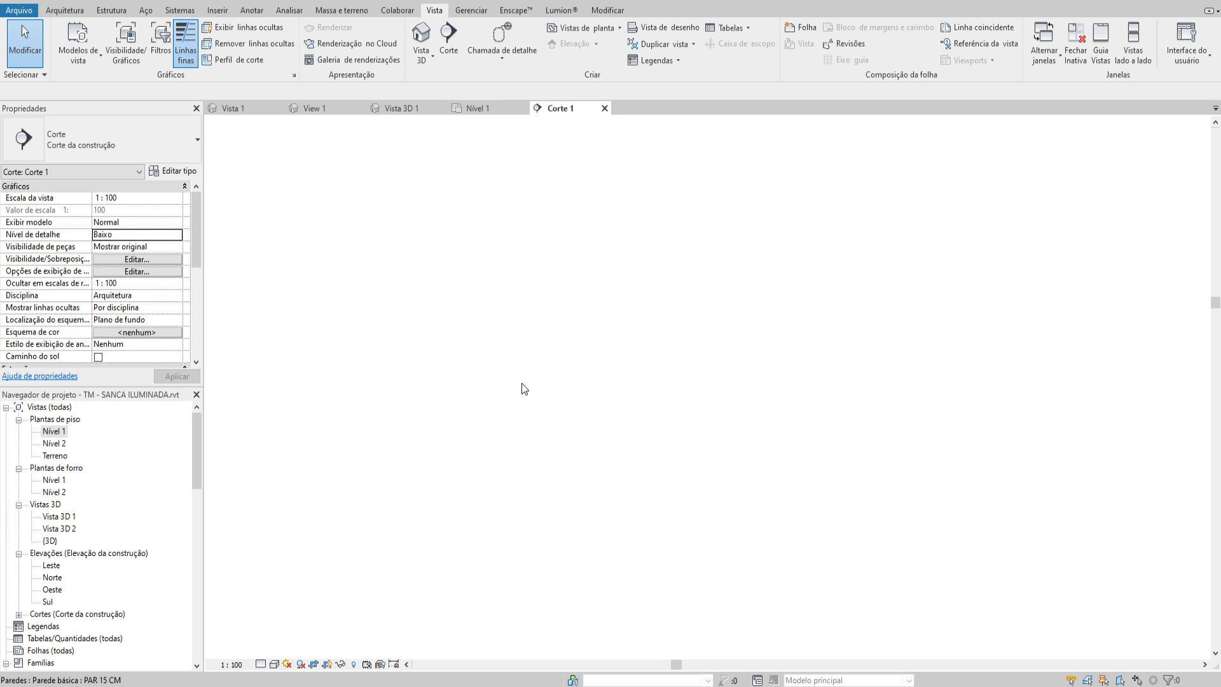
scroll(594, 395, "up", 4)
scroll(507, 312, "up", 3)
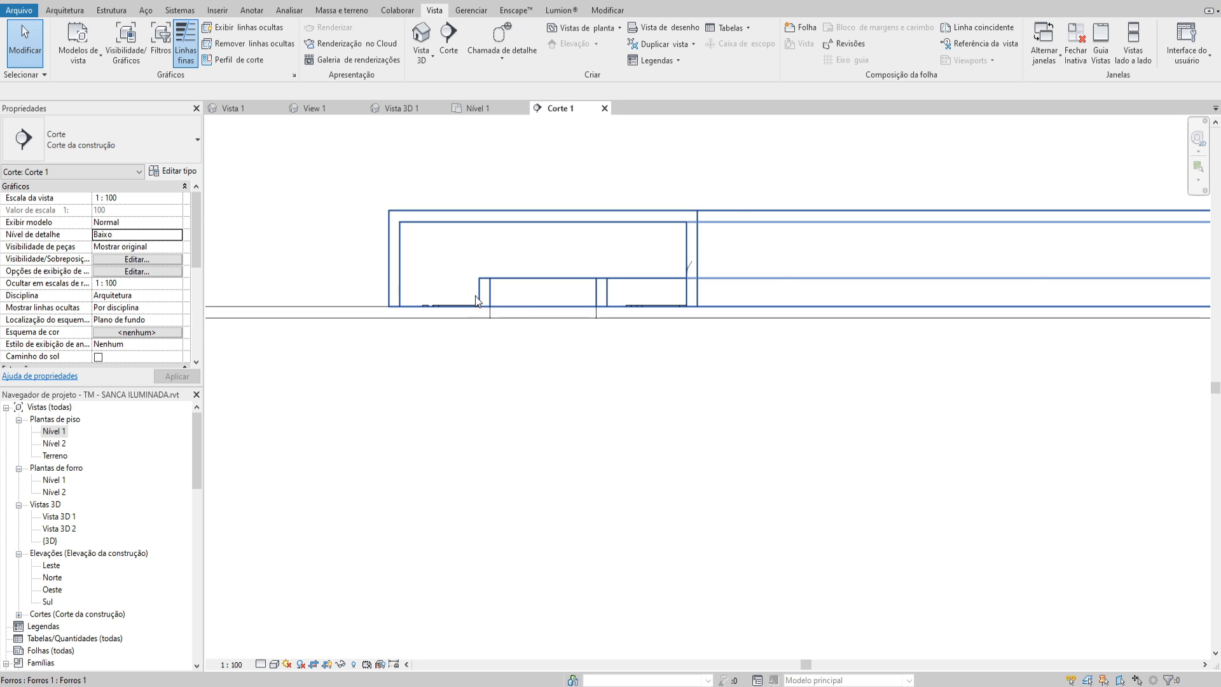
scroll(479, 300, "down", 5)
scroll(479, 300, "up", 2)
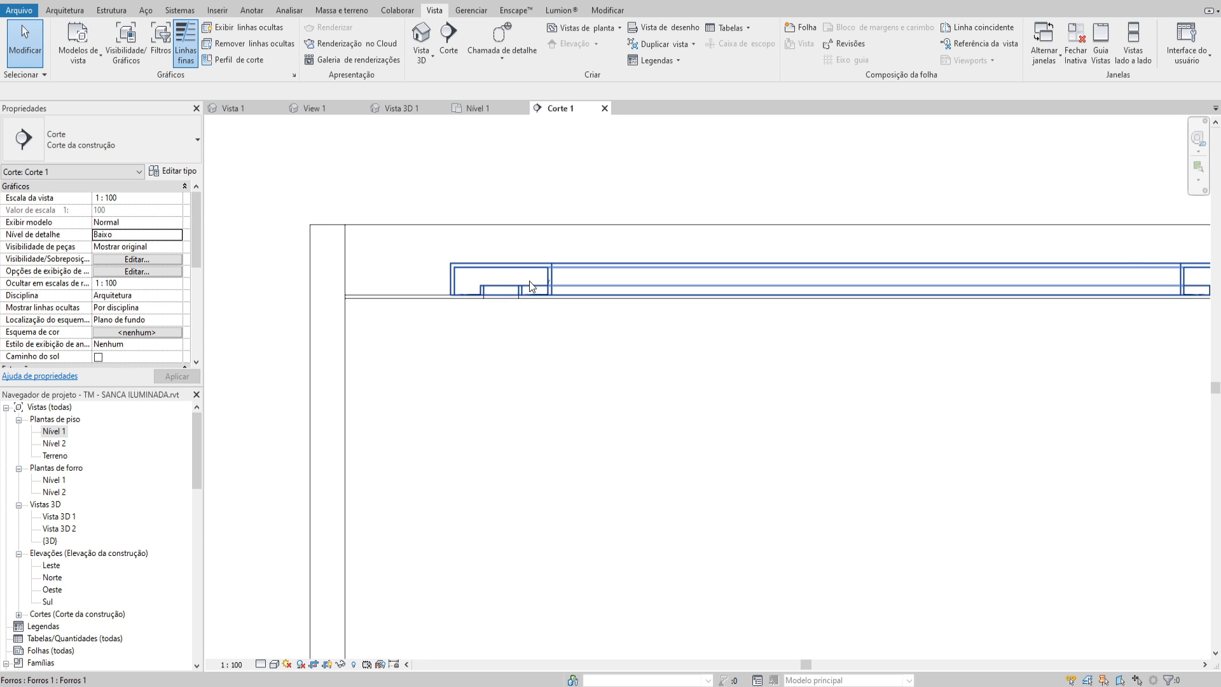
left_click(534, 275)
scroll(572, 276, "down", 2)
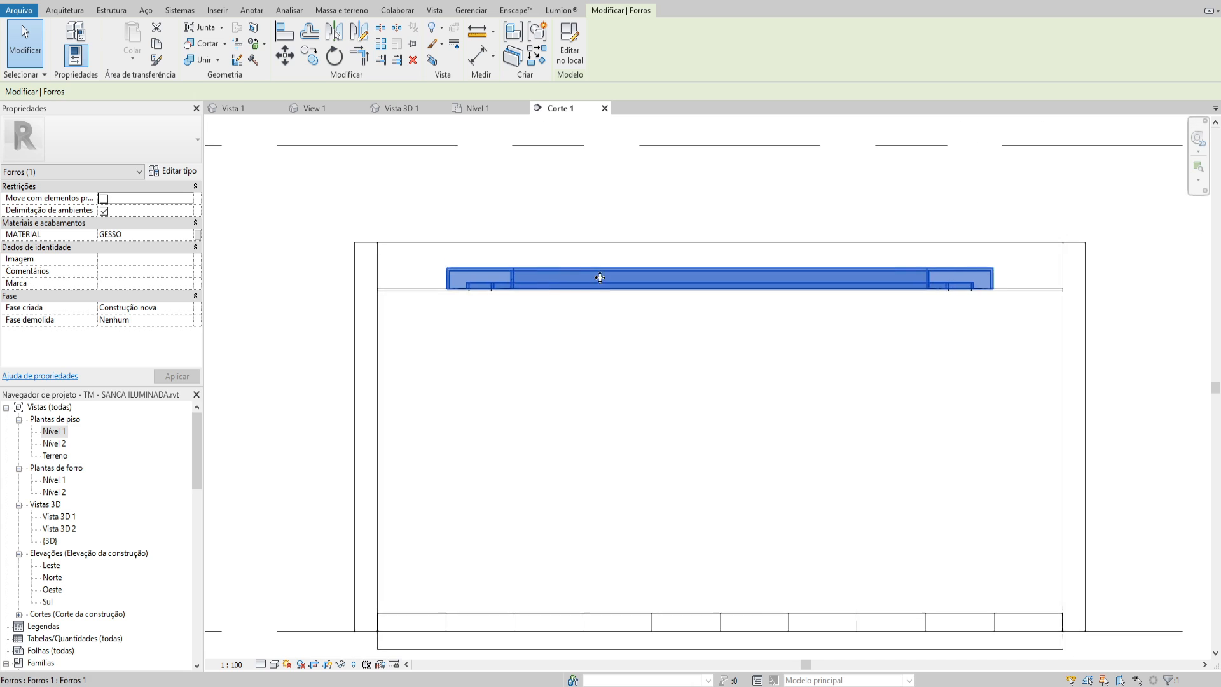
left_click(498, 253)
scroll(498, 253, "up", 2)
scroll(545, 288, "down", 2)
scroll(518, 235, "down", 2)
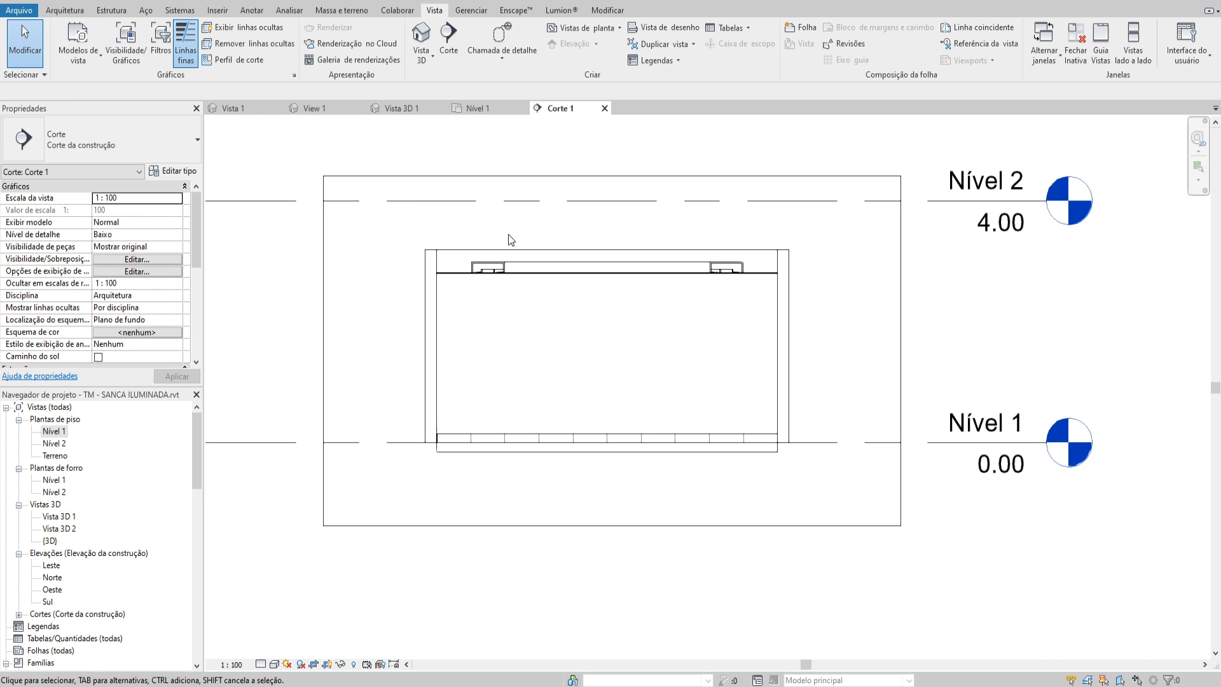
Extend the Corte 1 crop region upward to leave more space above Nível 2
left_click(488, 176)
middle_click_drag(506, 244, 562, 352)
left_click_drag(669, 285, 669, 246)
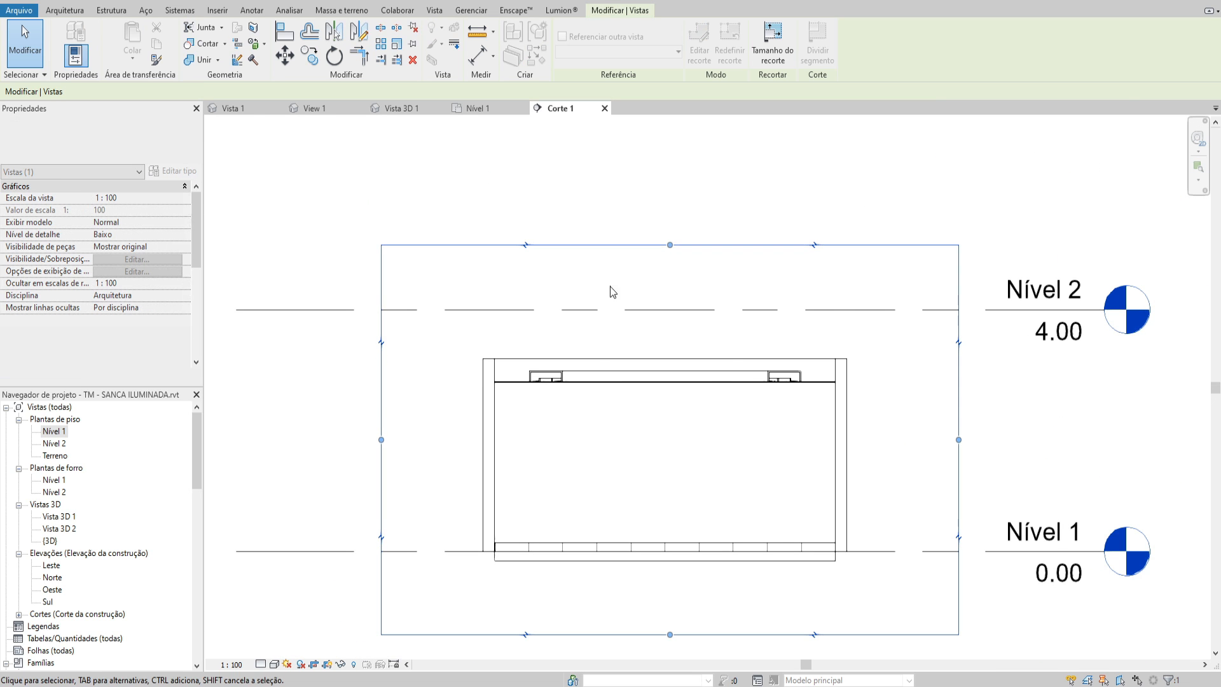
left_click(568, 338)
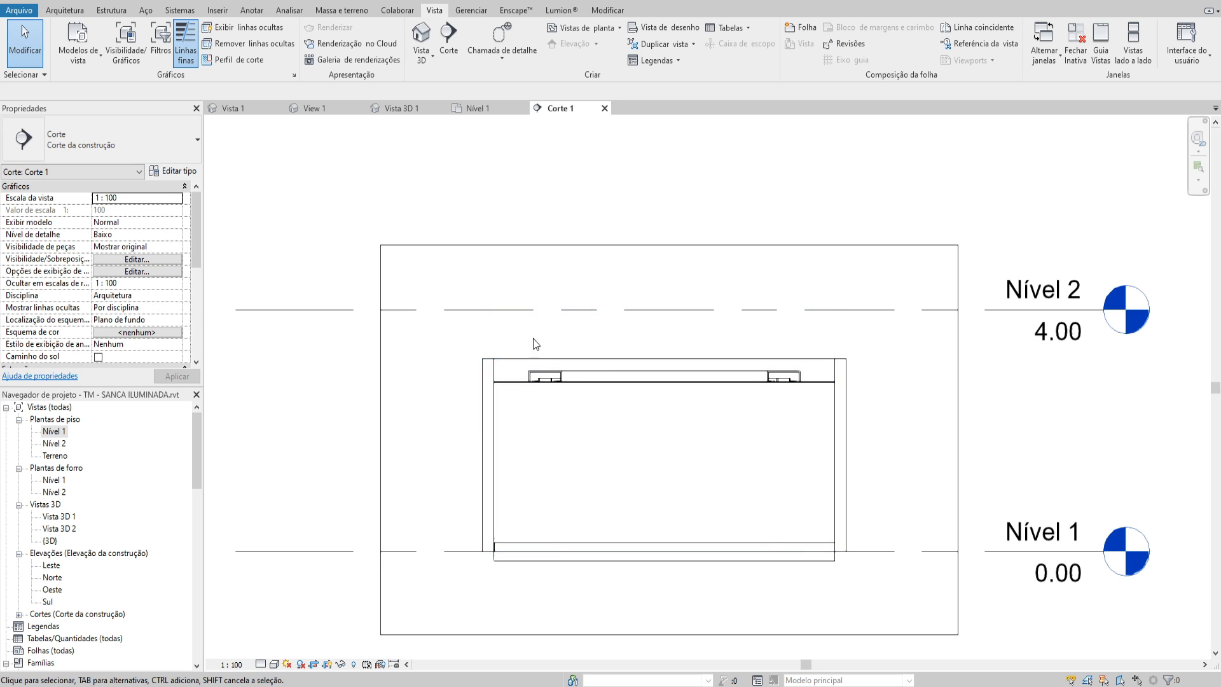
Set the view scale of section Corte 1 to 1:25
left_click(231, 664)
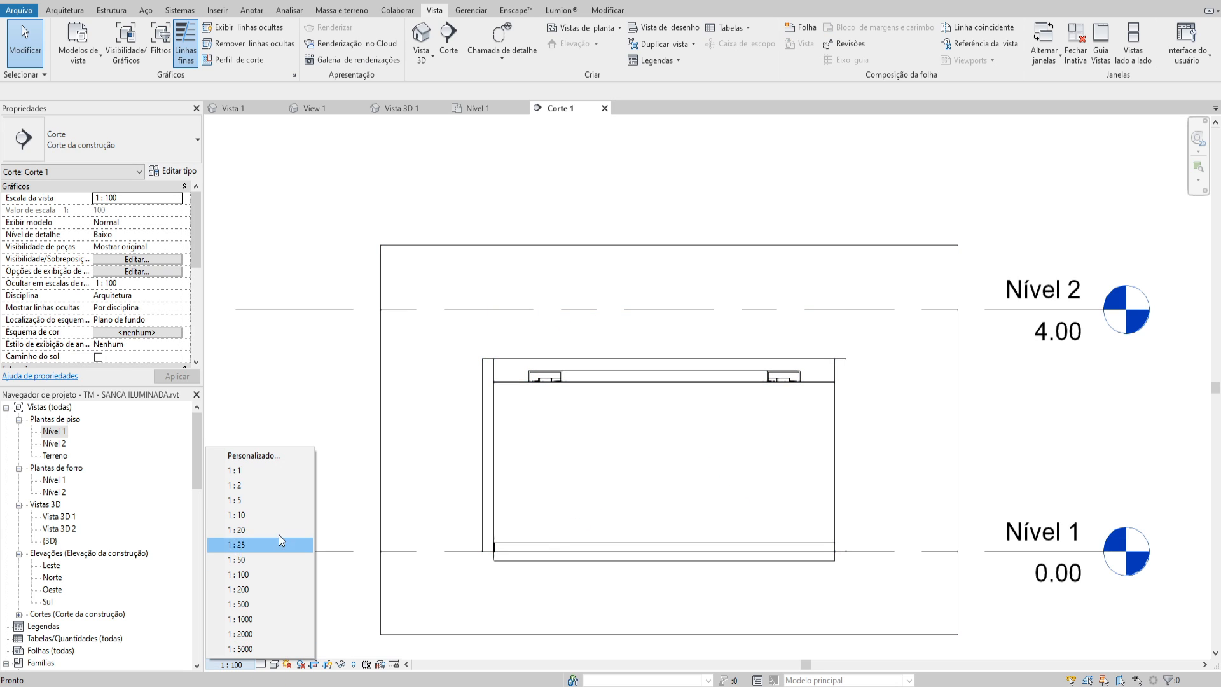
left_click(261, 530)
left_click(231, 664)
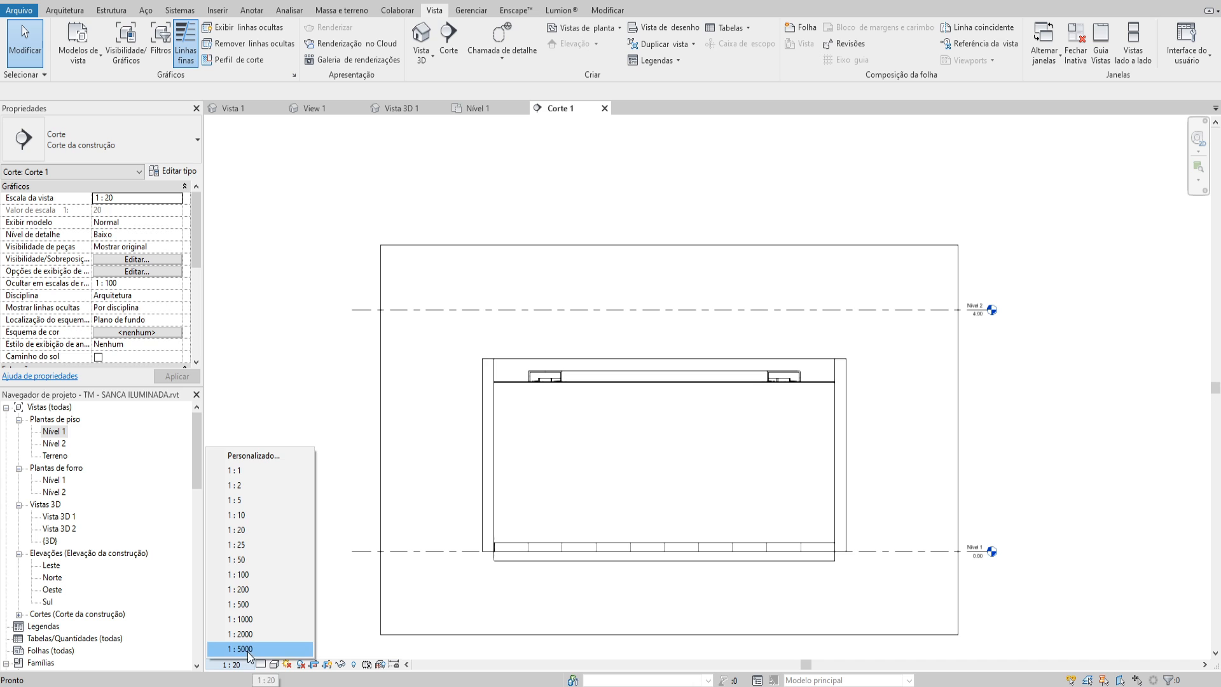
left_click(261, 545)
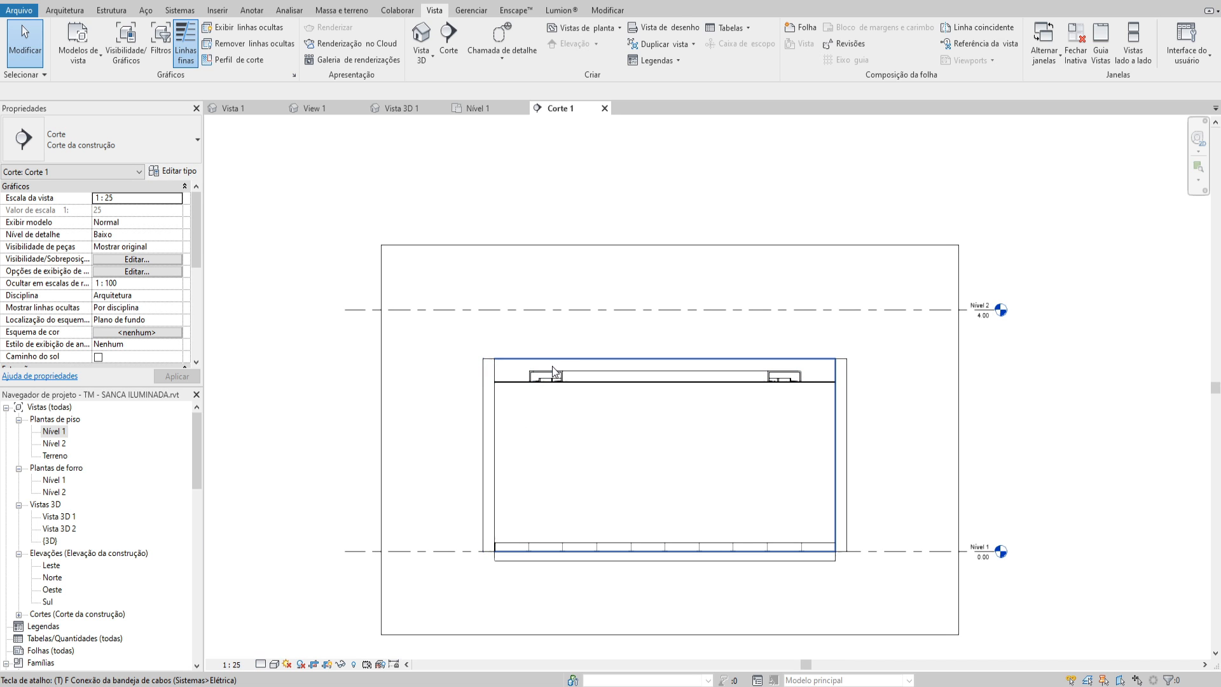
key("t")
key("x")
key("Escape")
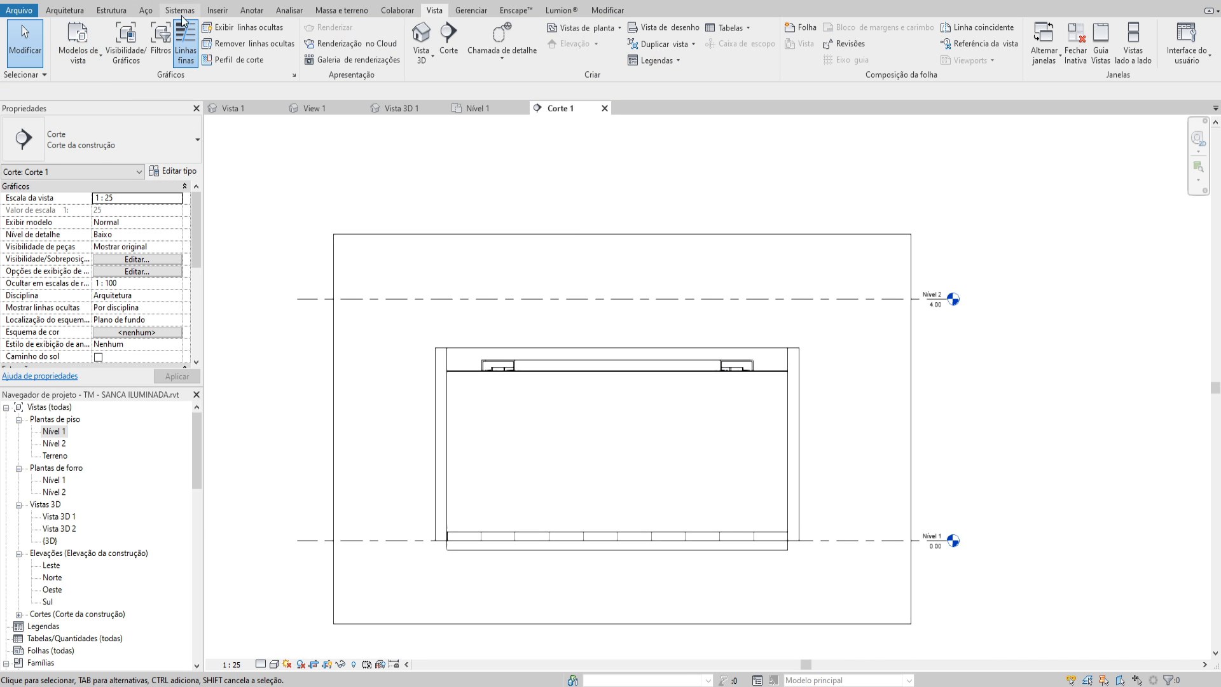
Add the text note "TUBO LED 60 cm" with a two-segment leader pointing to the right-hand lamp area of the left cove
left_click(251, 10)
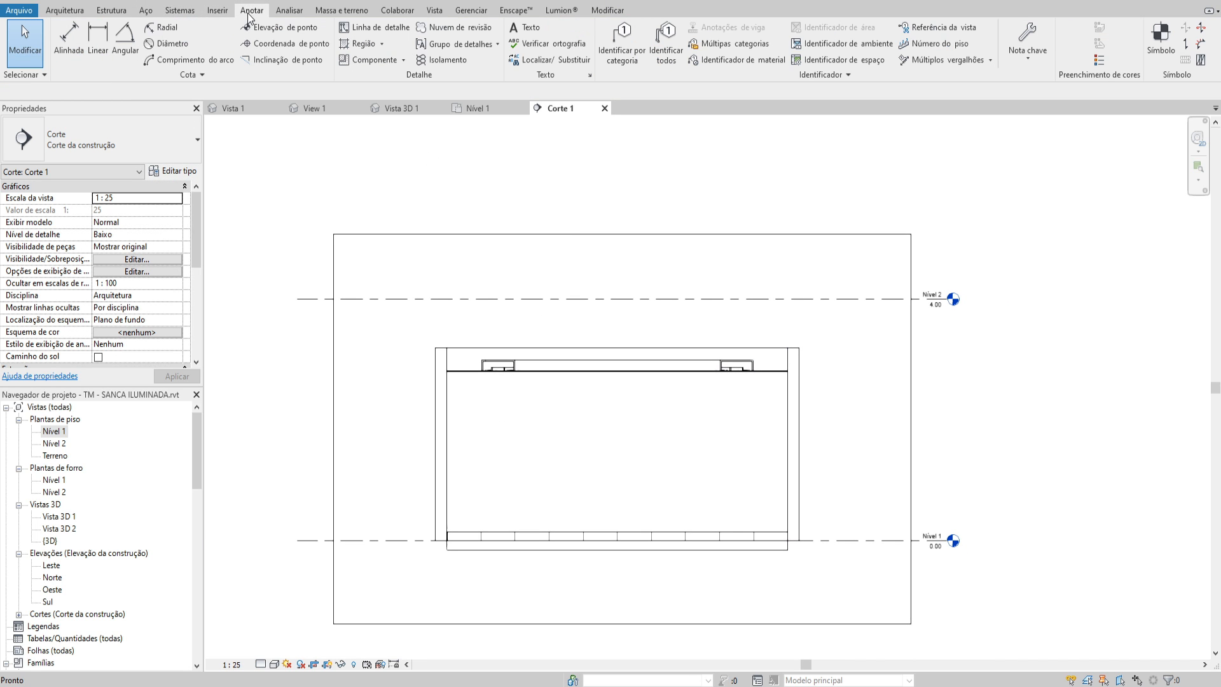
left_click(525, 28)
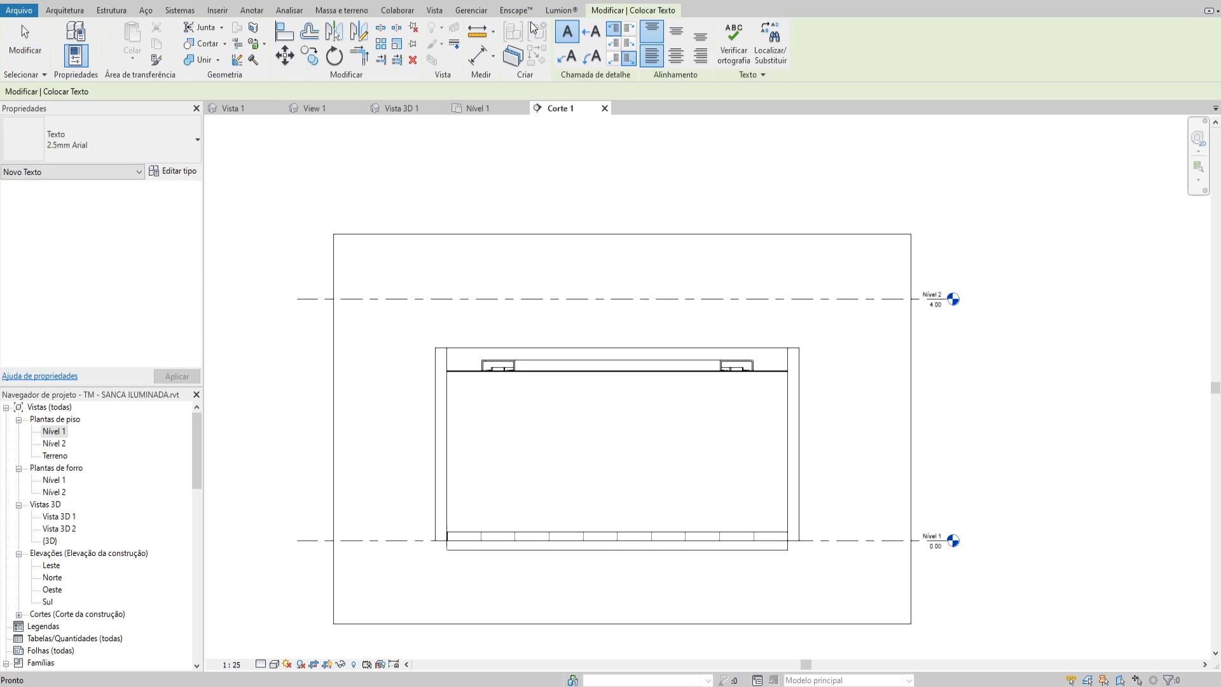
left_click(565, 64)
scroll(503, 382, "up", 3)
left_click(508, 366)
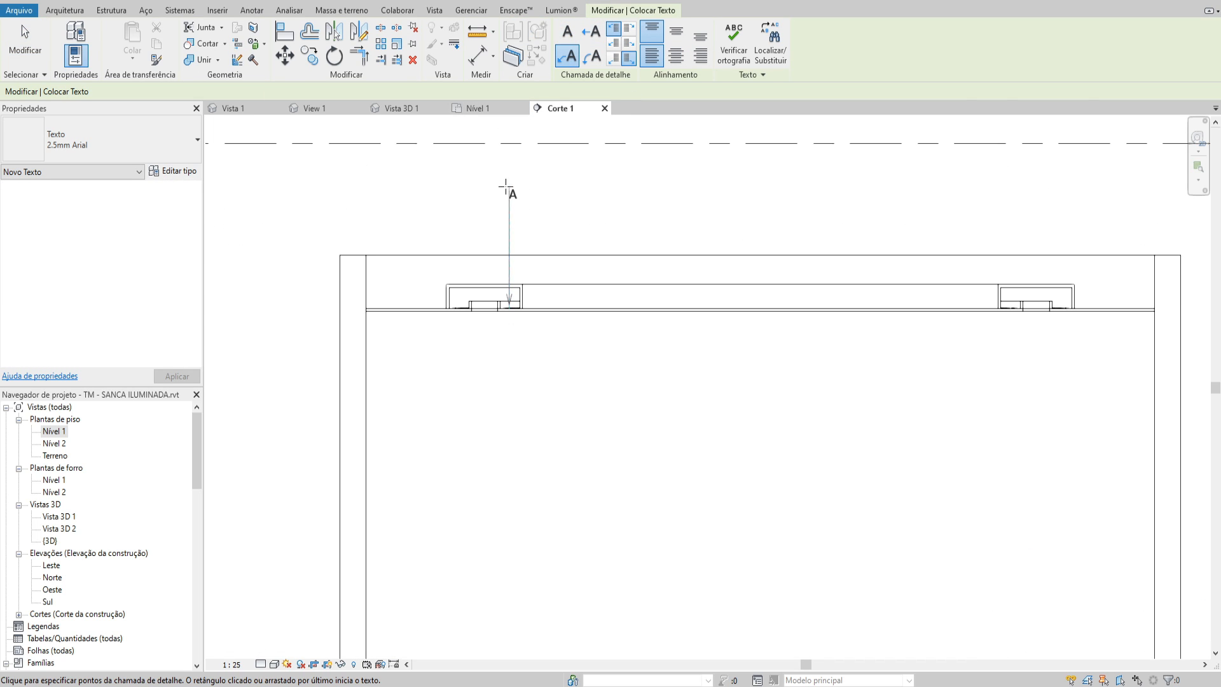
middle_click_drag(505, 186, 502, 267)
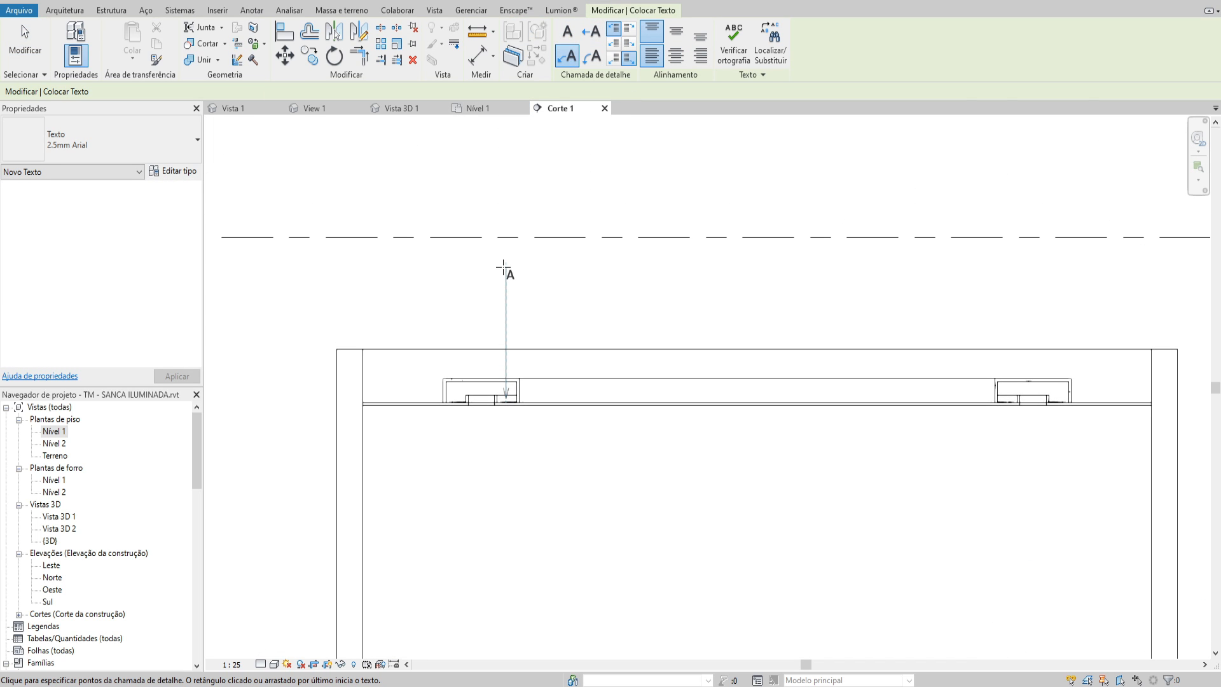
left_click(569, 291)
type("TUBO")
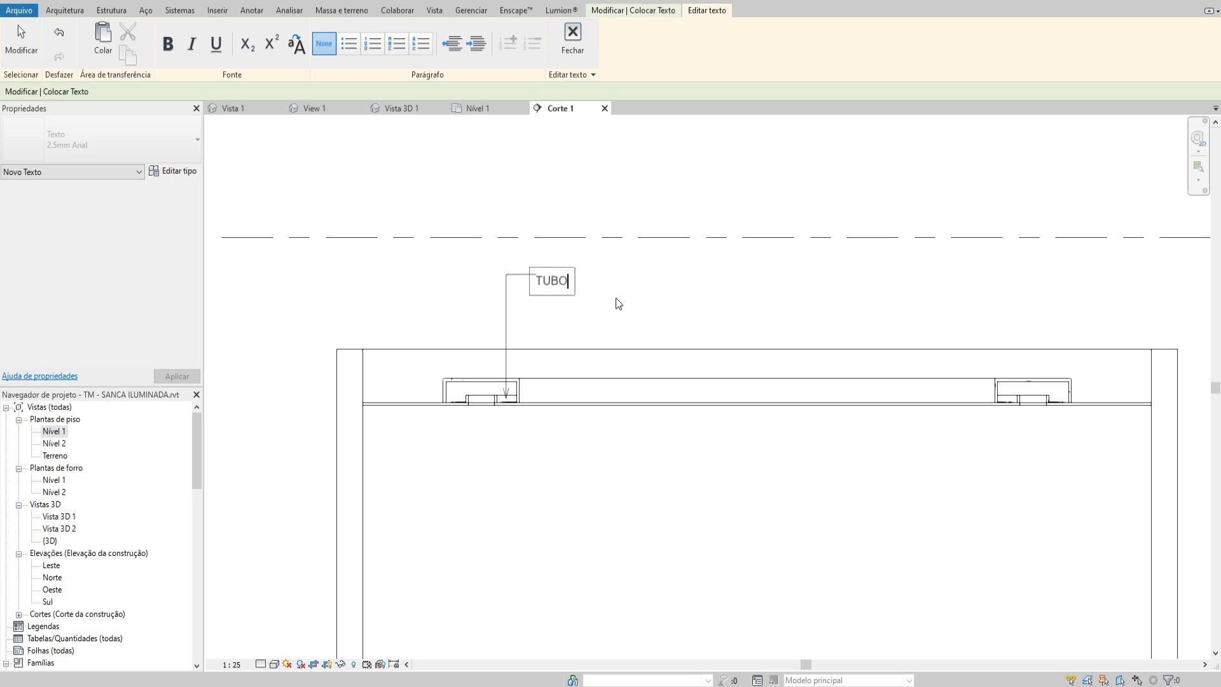
type(" LED 60 cm")
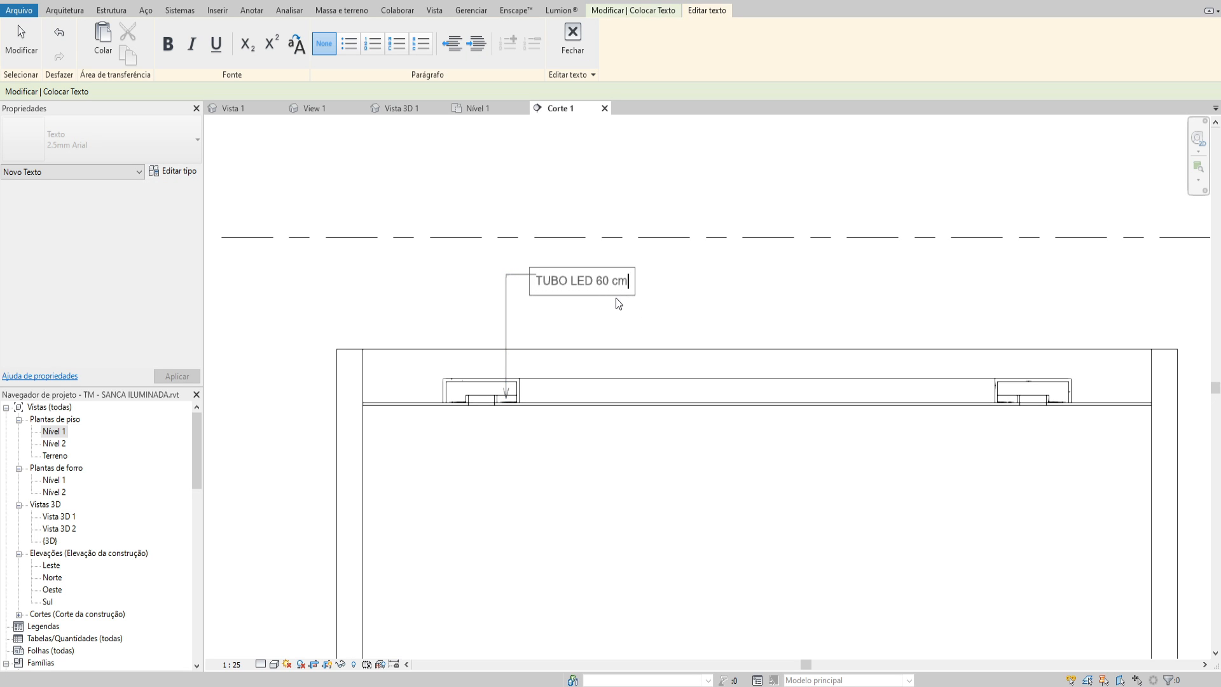
left_click(662, 322)
key("Escape")
scroll(500, 351, "up", 1)
key("Escape")
Dimension the left cove's inner height, placing the aligned dimension to the left of the cove
key("d")
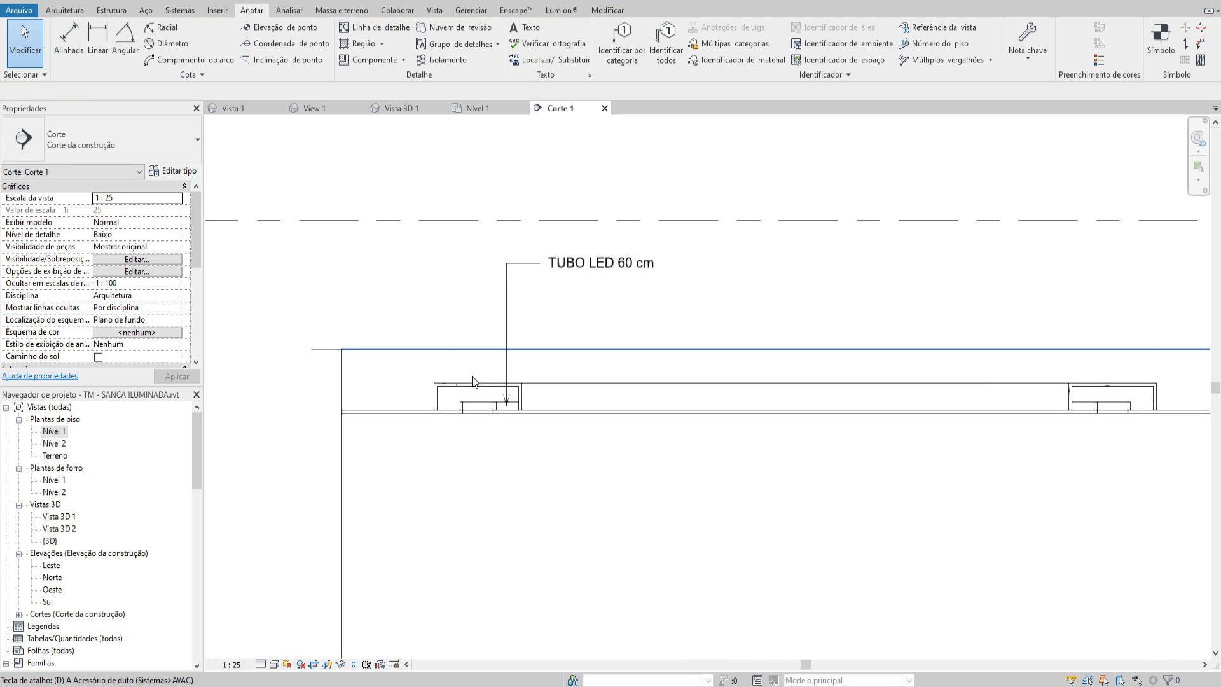
key("i")
scroll(428, 432, "up", 3)
left_click(419, 391)
scroll(441, 356, "up", 2)
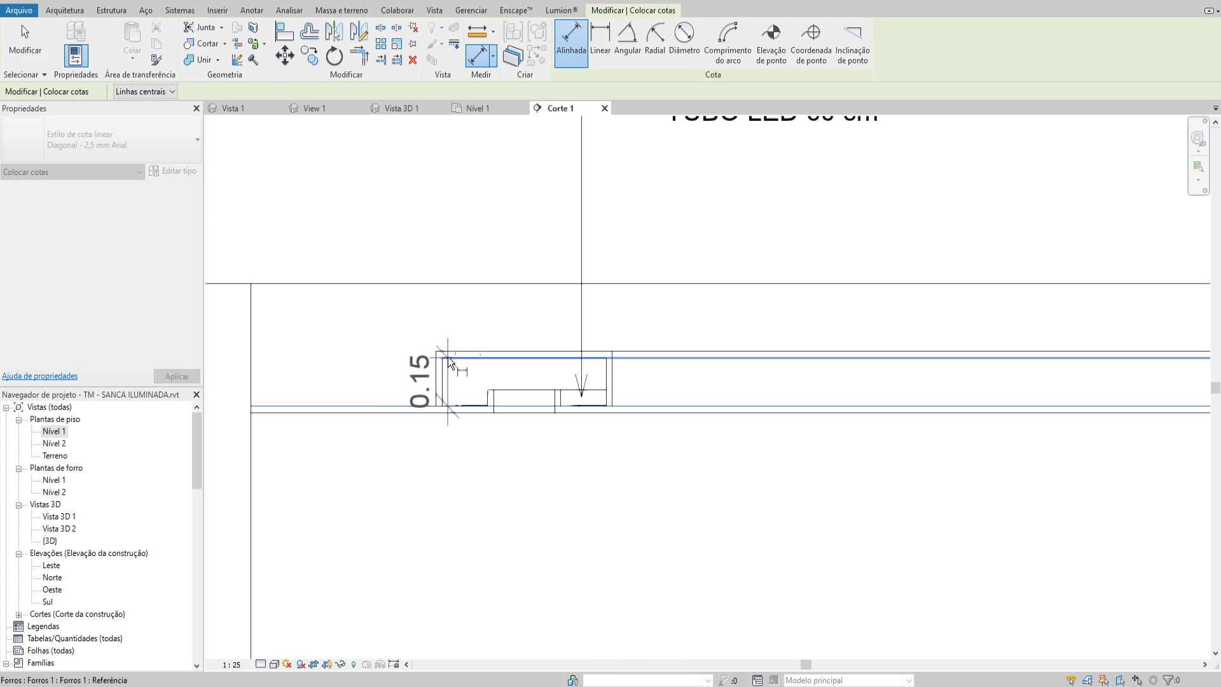
left_click(447, 357)
left_click(379, 316)
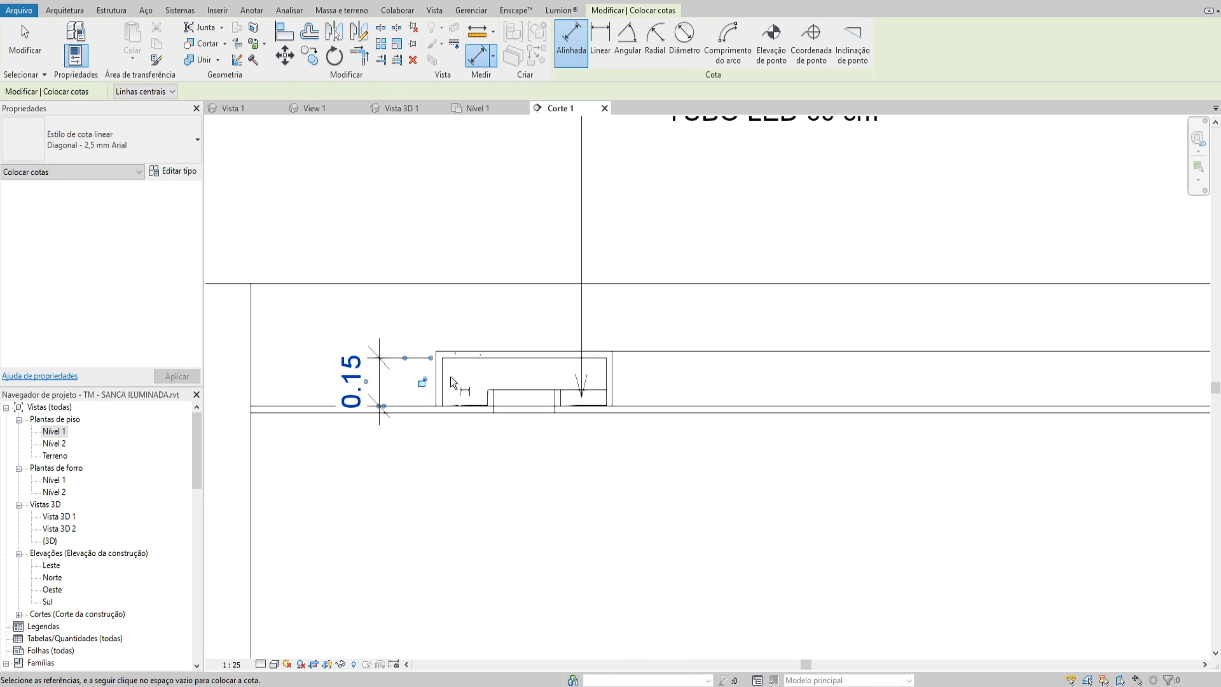
Dimension the left cove's inner width between its side faces, placing the dimension above the cove
left_click(606, 376)
scroll(544, 321, "down", 2)
left_click(509, 269)
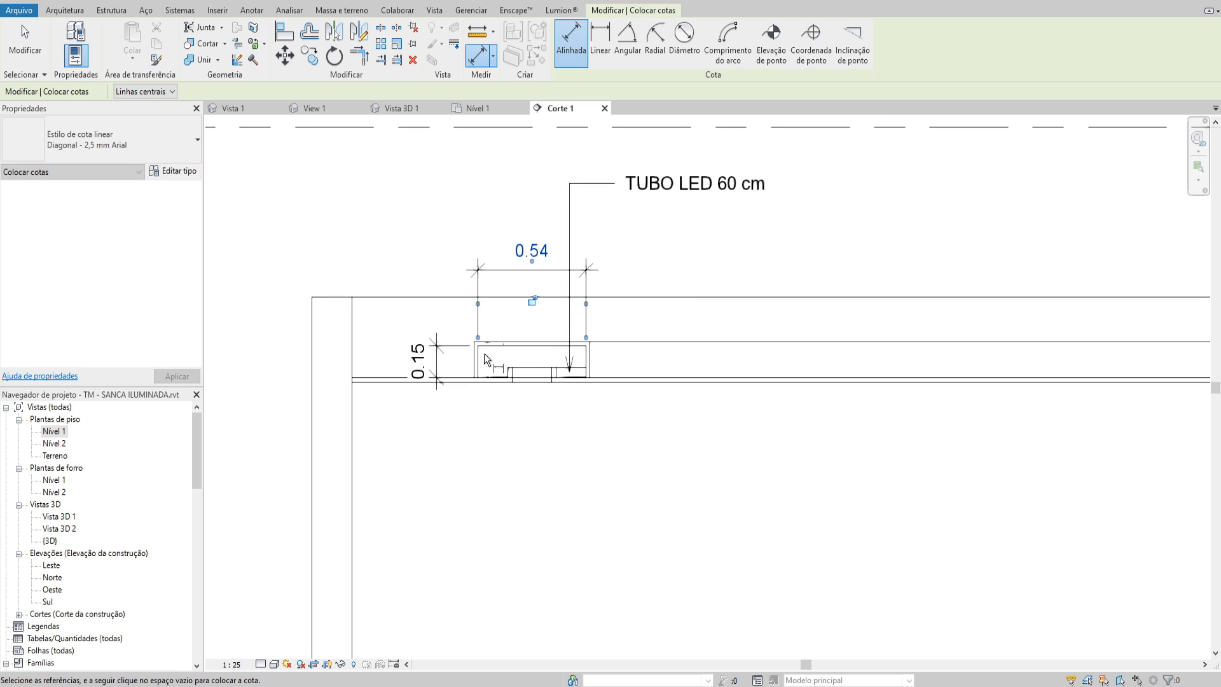
left_click(480, 358)
scroll(517, 382, "up", 2)
left_click(513, 377)
key("Escape")
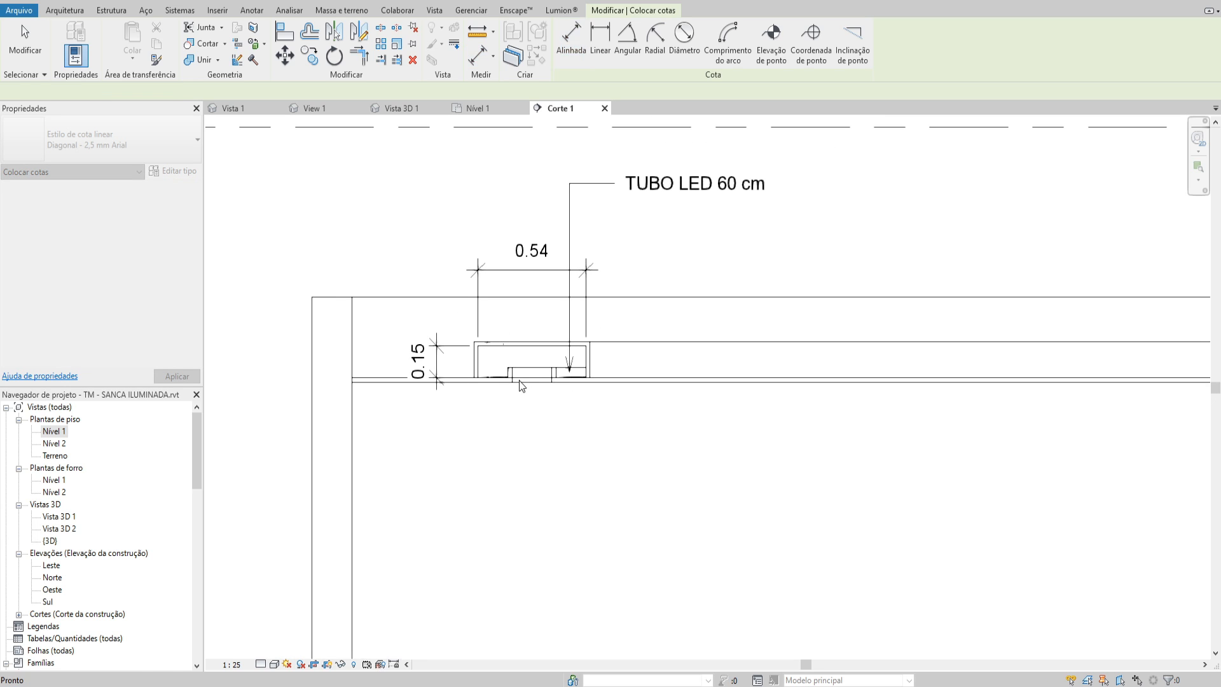
Add a chained dimension below the left cove covering both lamp ledges and the central opening
scroll(446, 362, "up", 2)
left_click(505, 364)
scroll(566, 387, "up", 1)
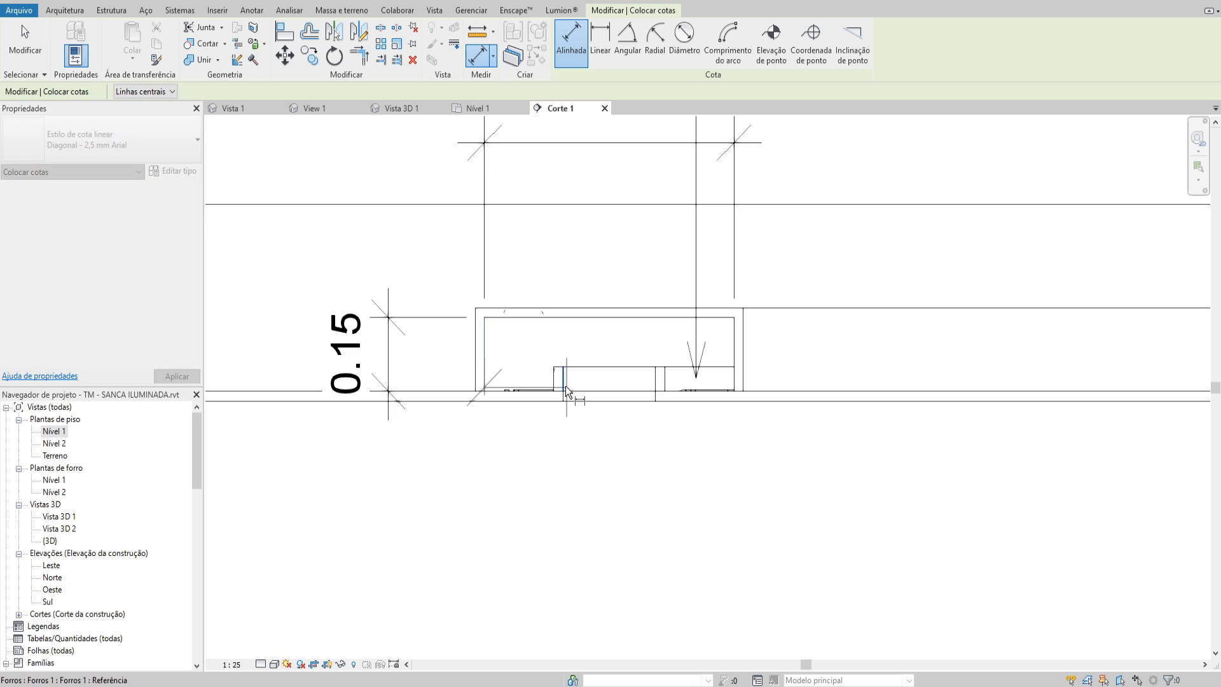
left_click(566, 391)
left_click(658, 397)
left_click(738, 350)
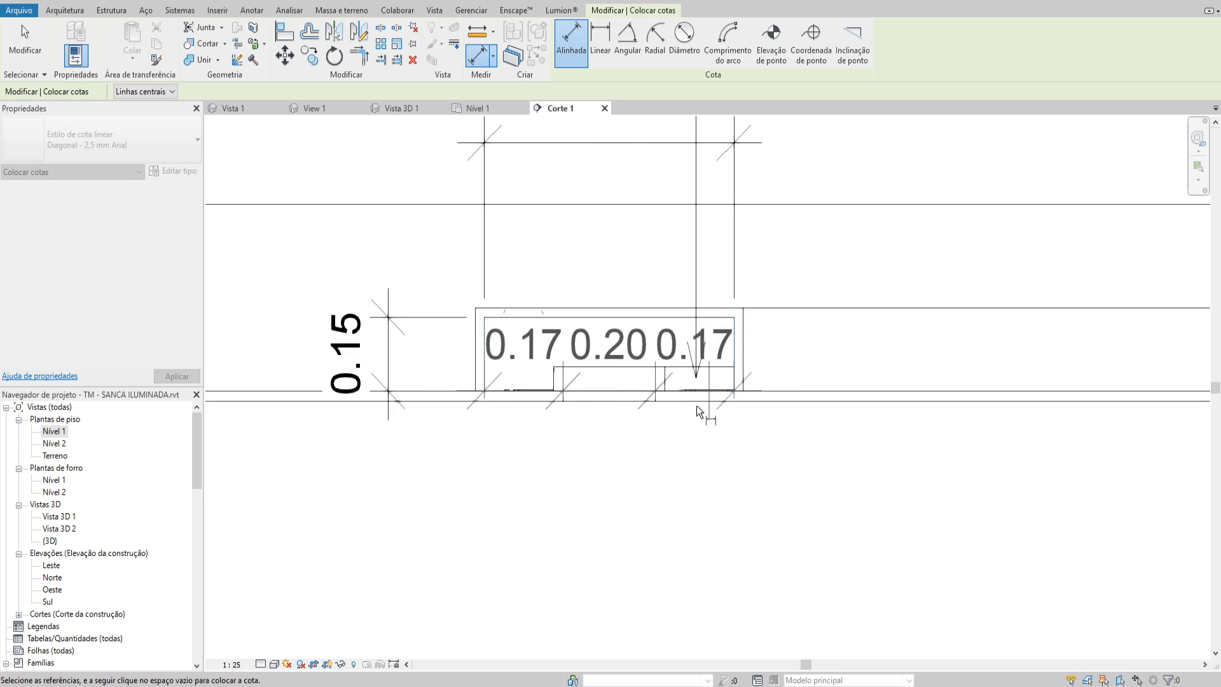
scroll(696, 405, "down", 1)
left_click(644, 468)
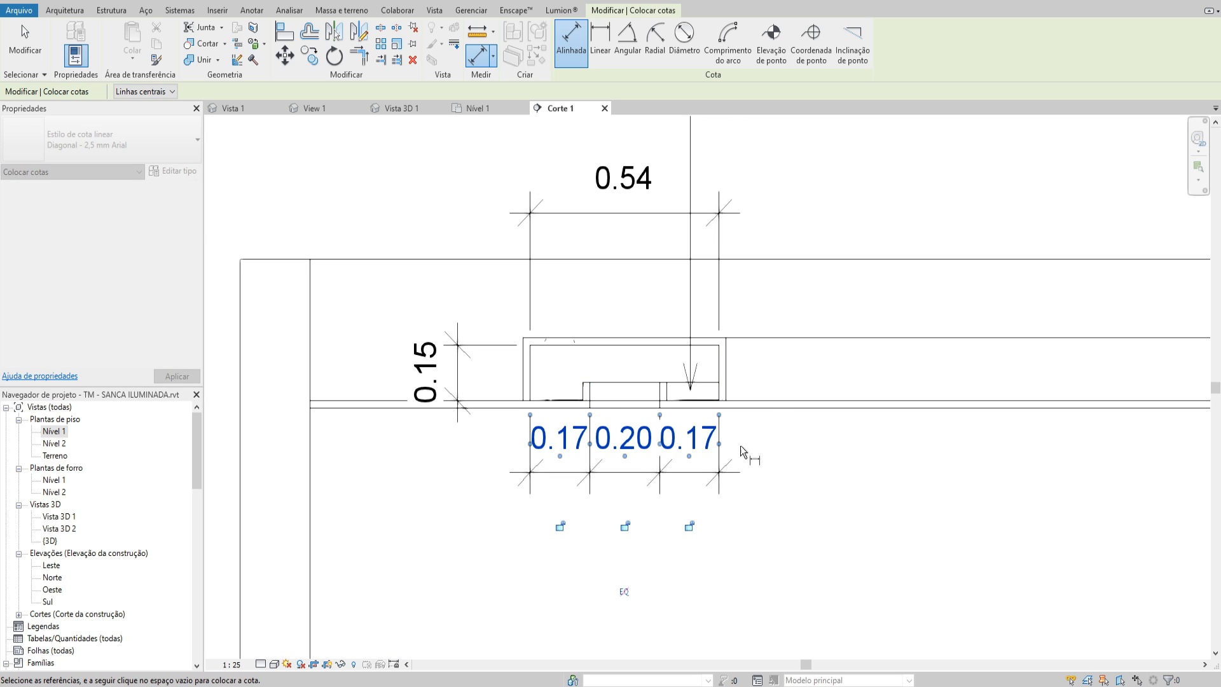
Dimension from the ceiling's underside to the cove's inner top, placing the dimension to the right of the cove
left_click(757, 344)
left_click(820, 452)
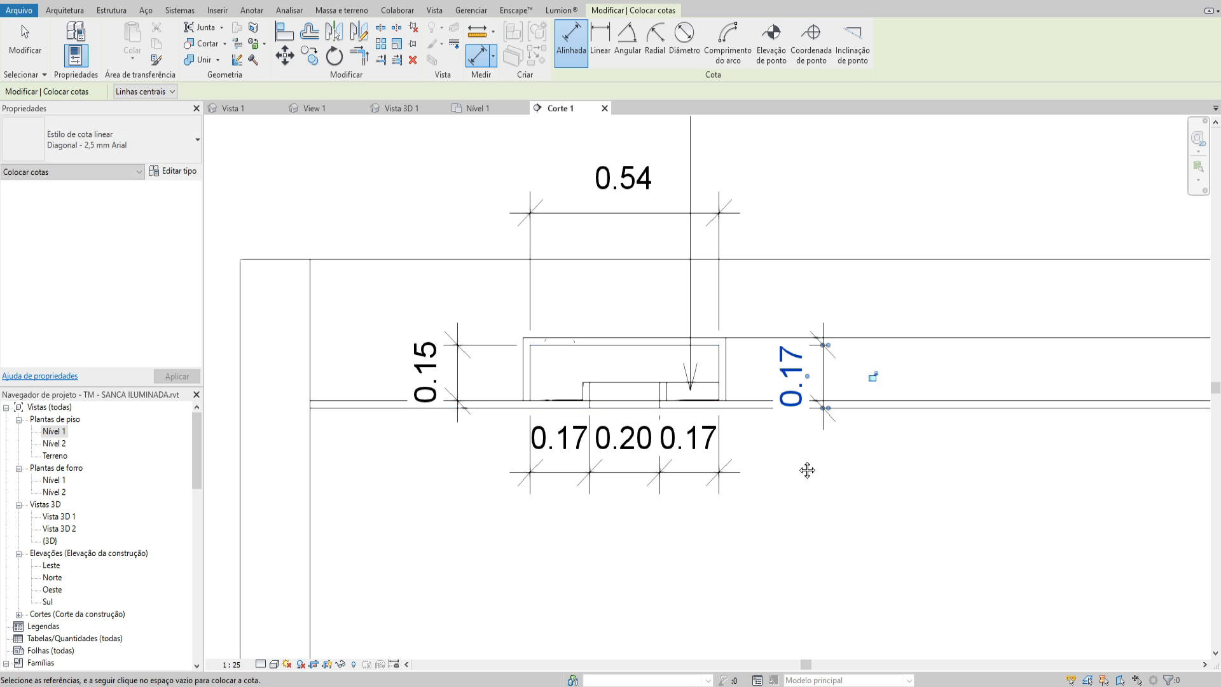
key("Escape")
Draw a detail-line circle of about 0.015 radius above the left ledge of the cove to represent an LED tube
scroll(716, 349, "up", 1)
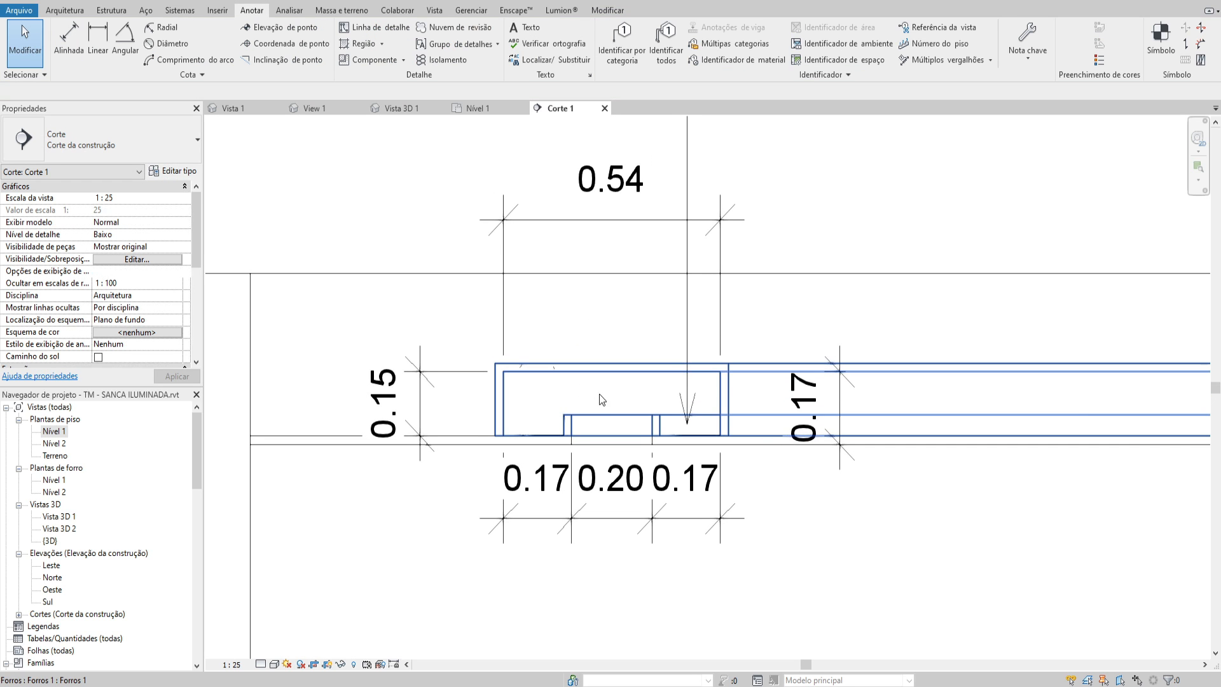
scroll(600, 399, "up", 1)
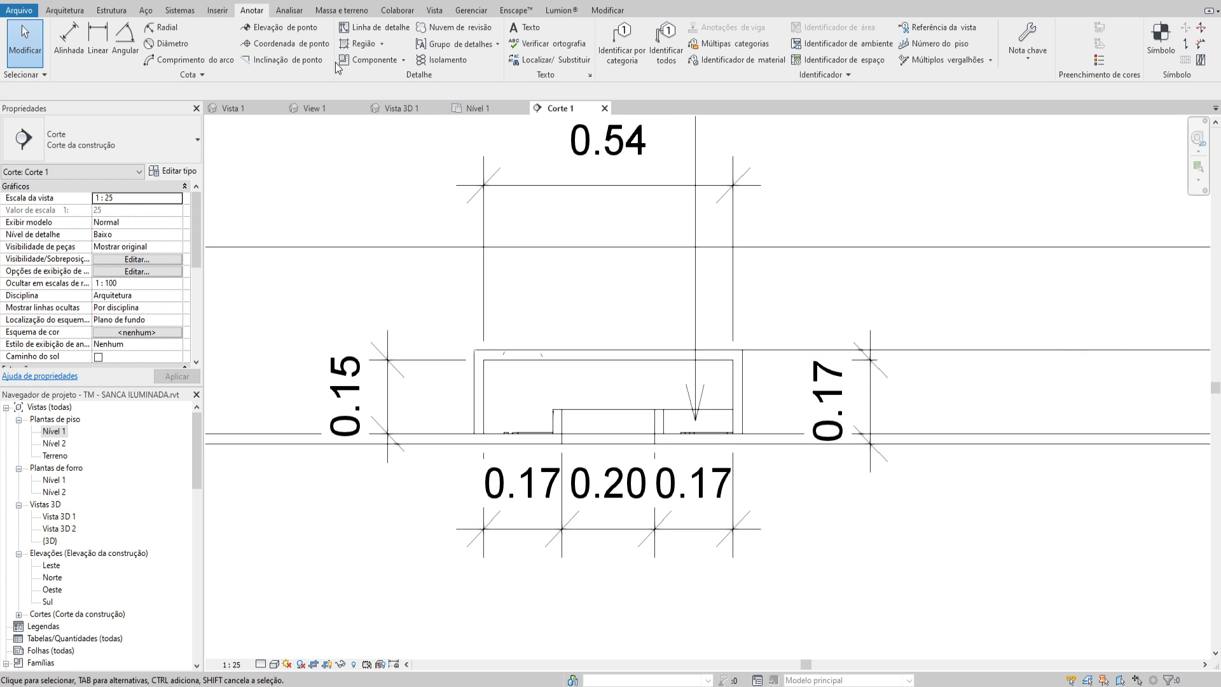
left_click(51, 11)
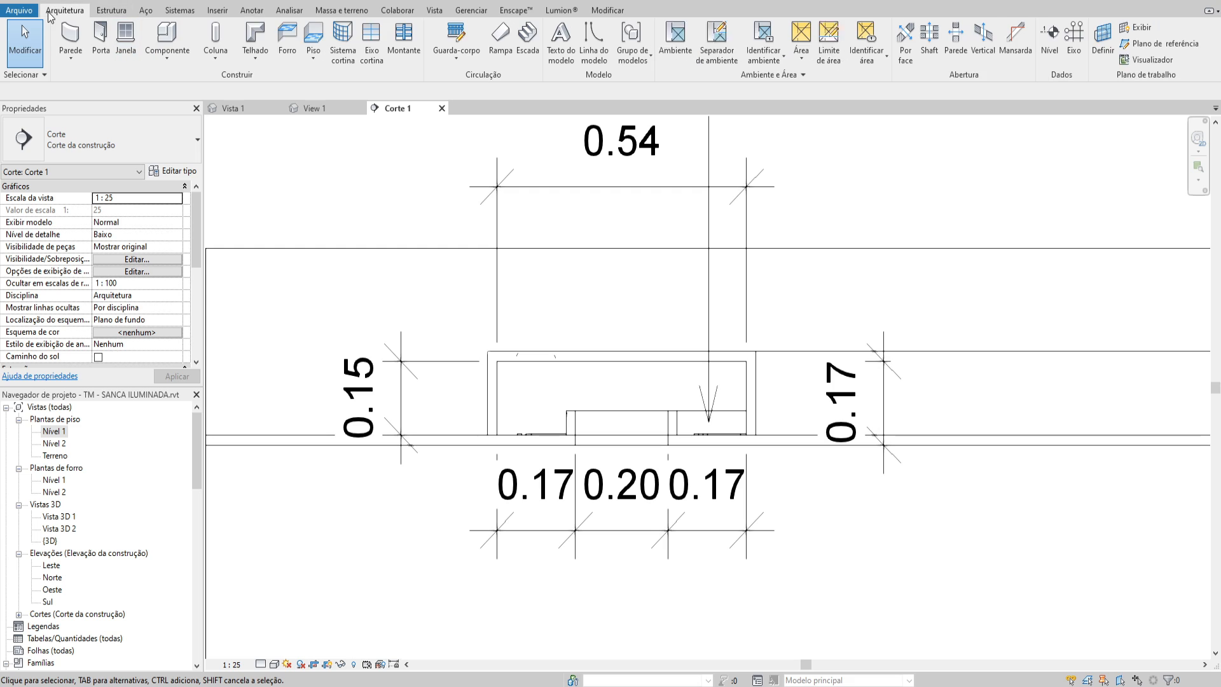
left_click(246, 12)
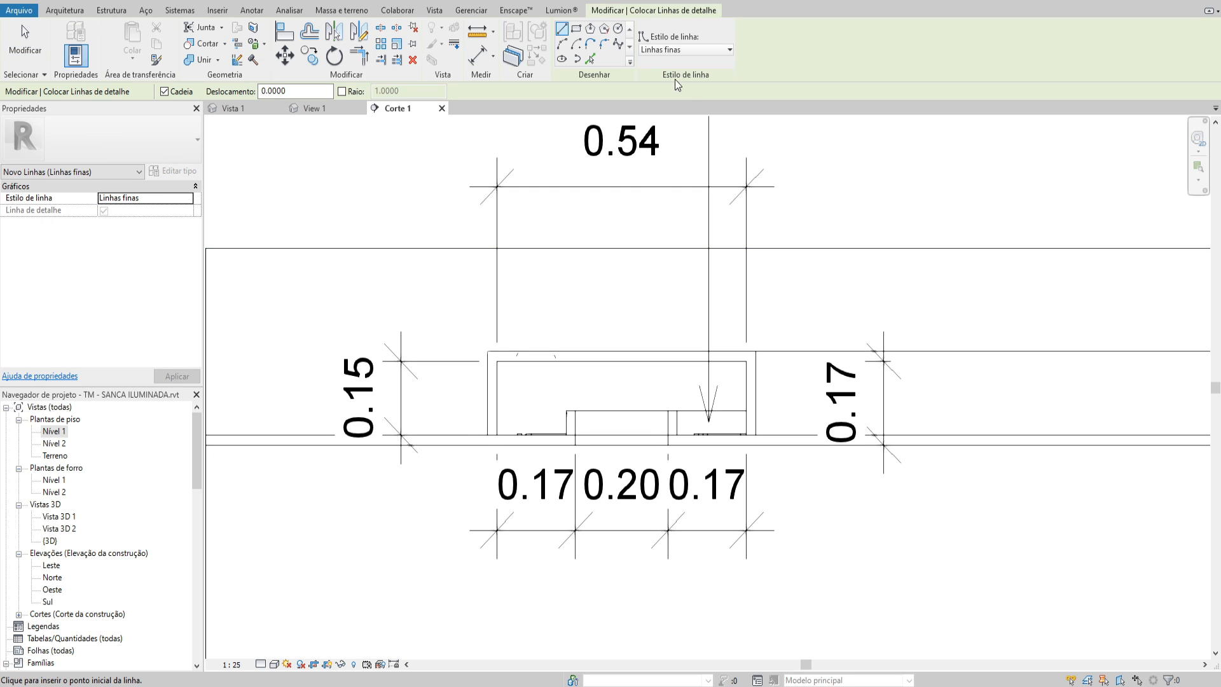
left_click(618, 29)
scroll(534, 433, "up", 5)
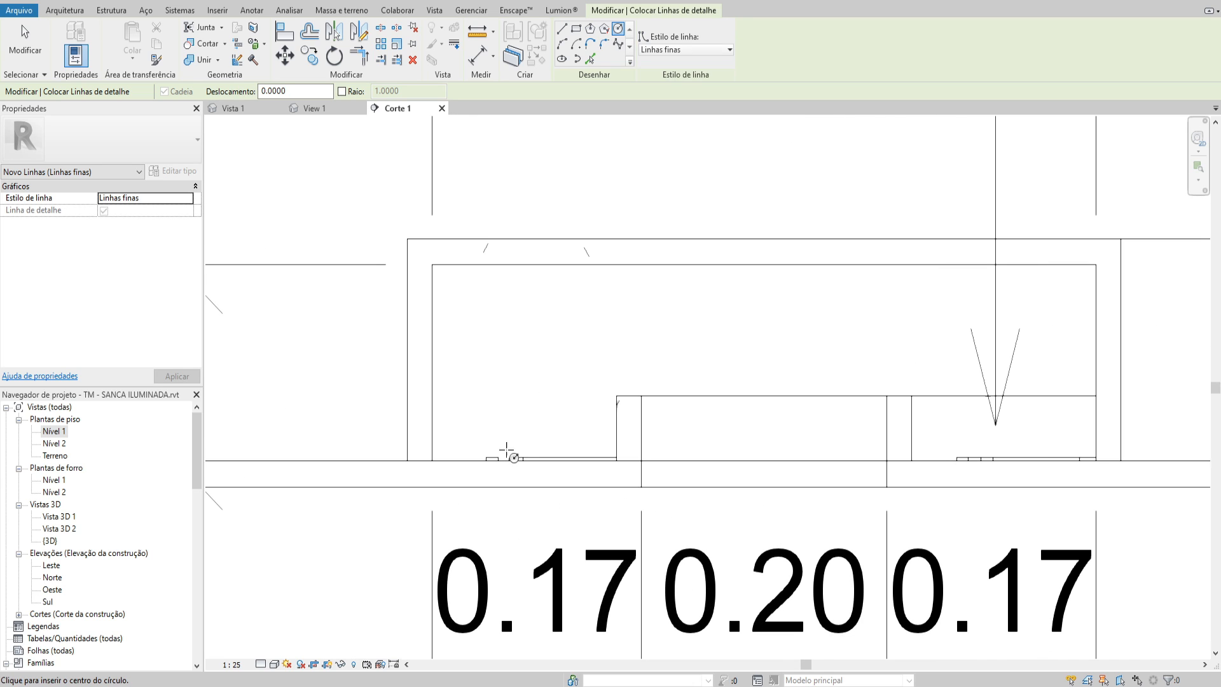
scroll(514, 442, "up", 2)
left_click(545, 426)
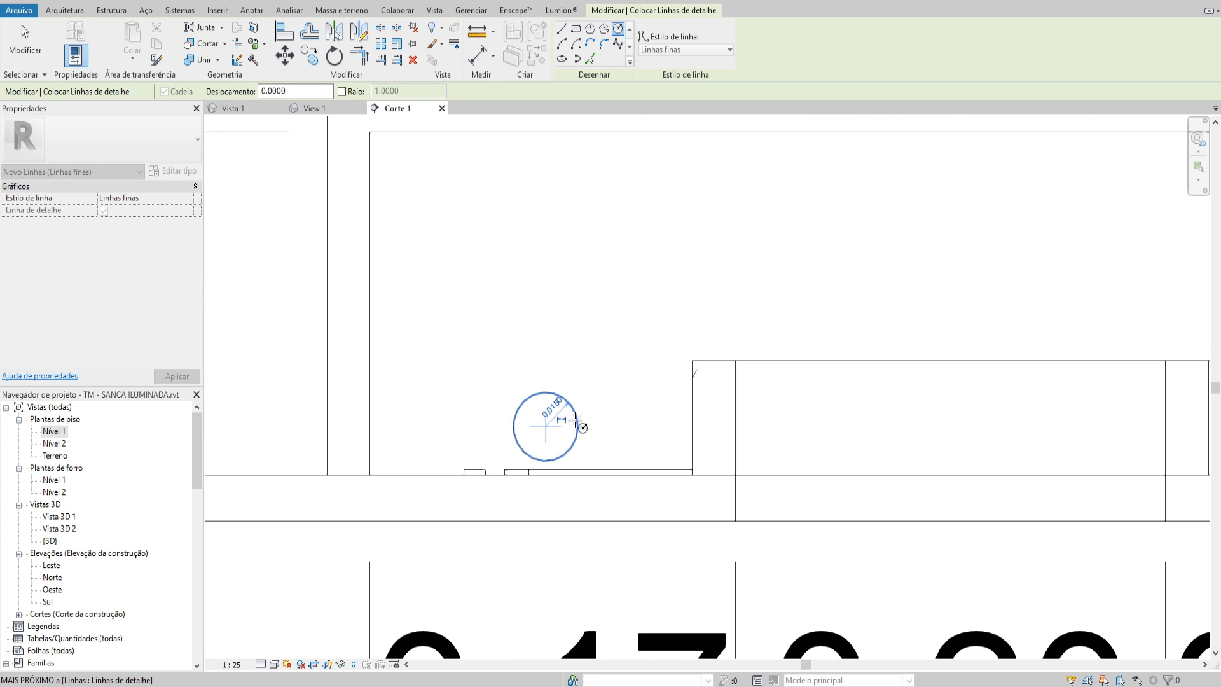
left_click(577, 425)
key("Escape")
key("Escape")
Copy the tube circle beside the original so that two circles sit side by side on the left ledge
left_click_drag(564, 402, 507, 399)
scroll(507, 402, "down", 3)
middle_click_drag(595, 459, 535, 467)
key("Escape")
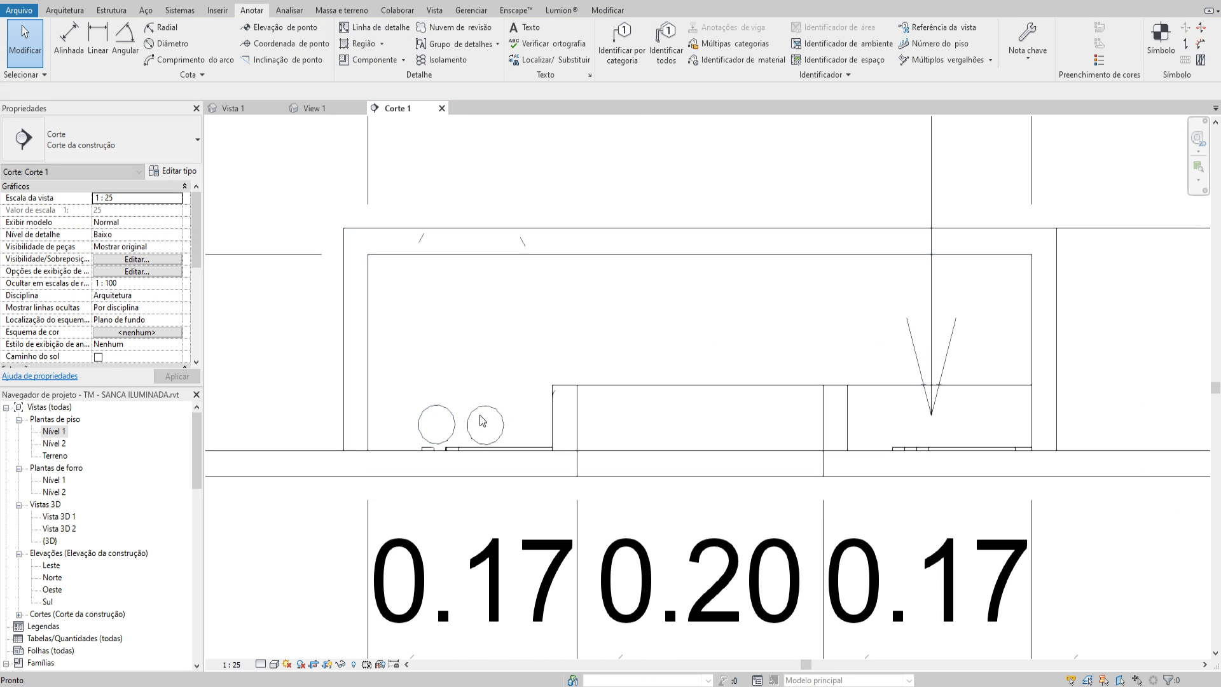
Mirror both tube circles with a copy onto the right ledge about a vertical axis through the middle of the cove opening
left_click(482, 407)
left_click(449, 411, "ctrl")
scroll(480, 392, "down", 1)
key("d")
key("m")
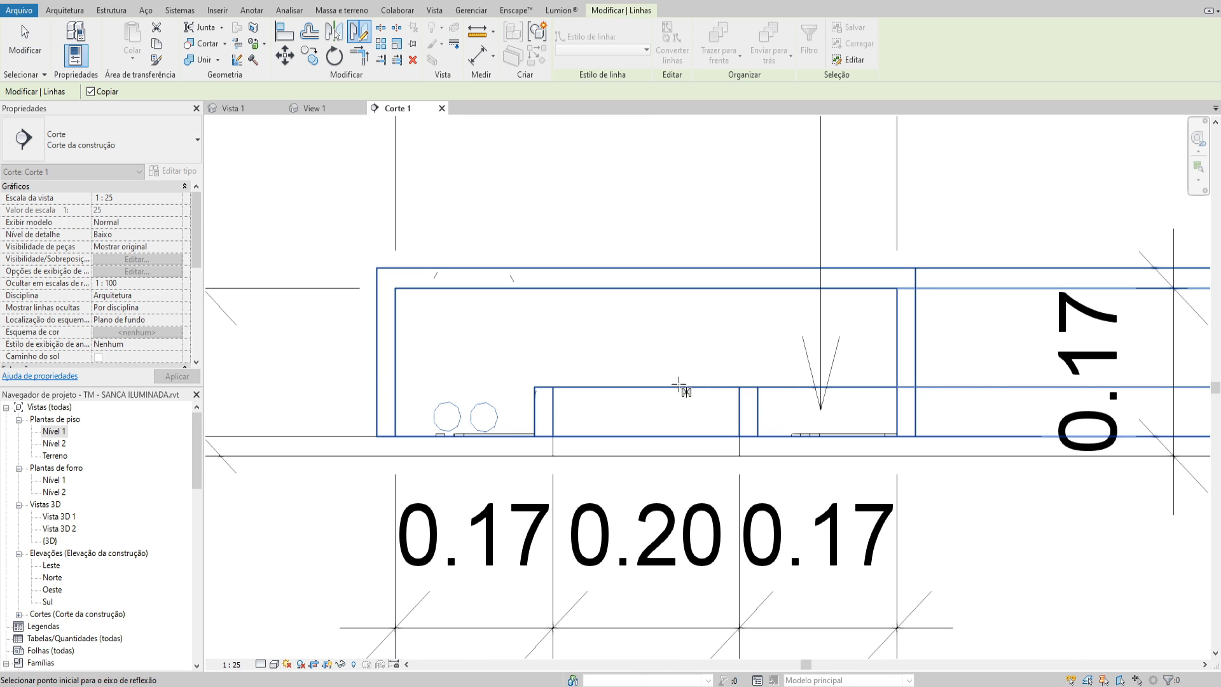
left_click(640, 437)
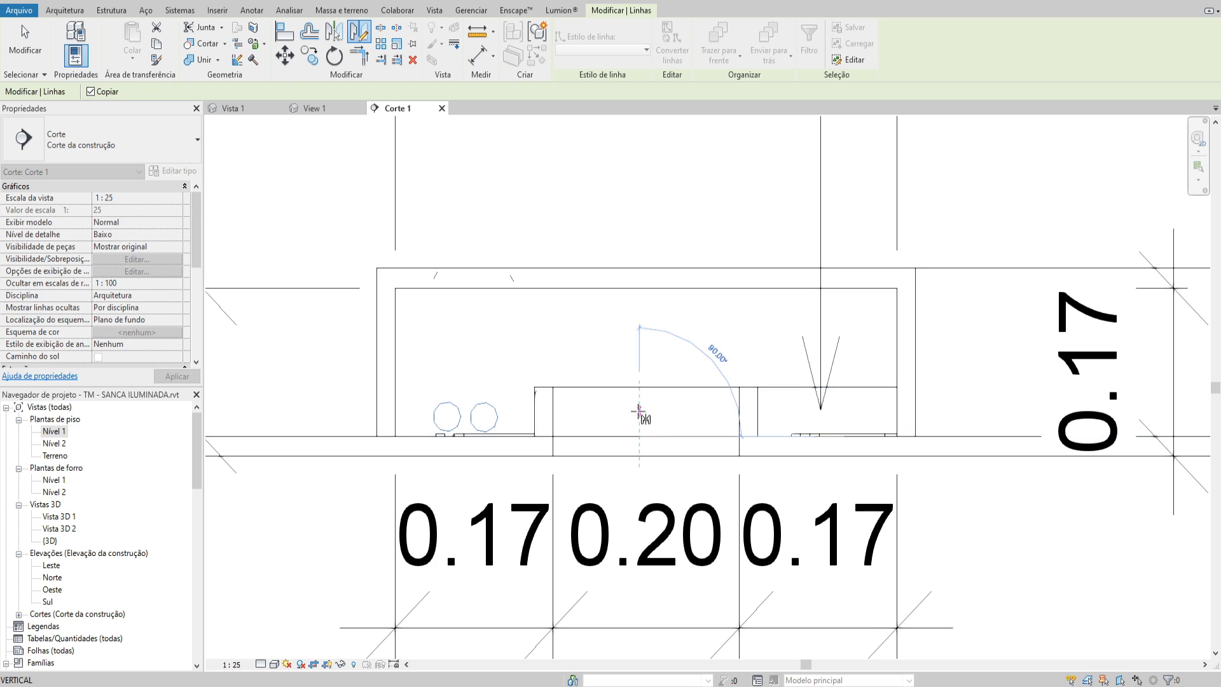
left_click(641, 407)
key("Escape")
Copy the TUBO LED 60 cm note to the left so that its leader points to the tubes on the left ledge
scroll(887, 394, "down", 2)
scroll(846, 415, "down", 2)
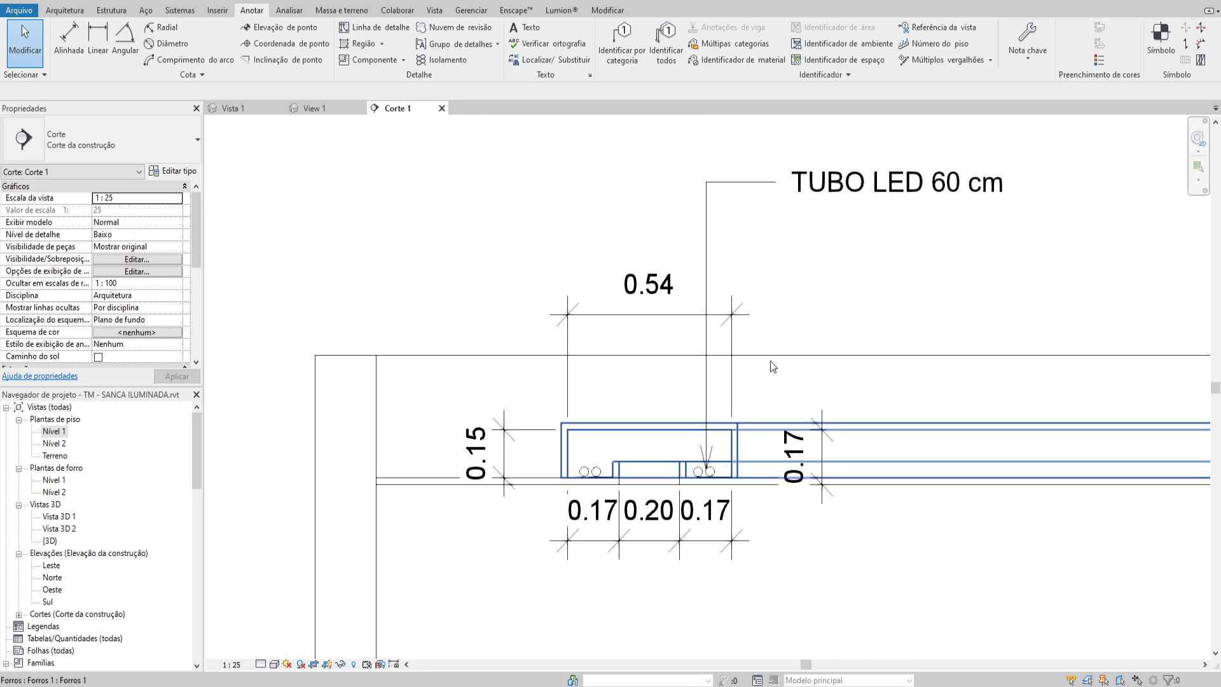
left_click(849, 182)
left_click_drag(823, 186, 704, 195)
scroll(704, 195, "down", 1)
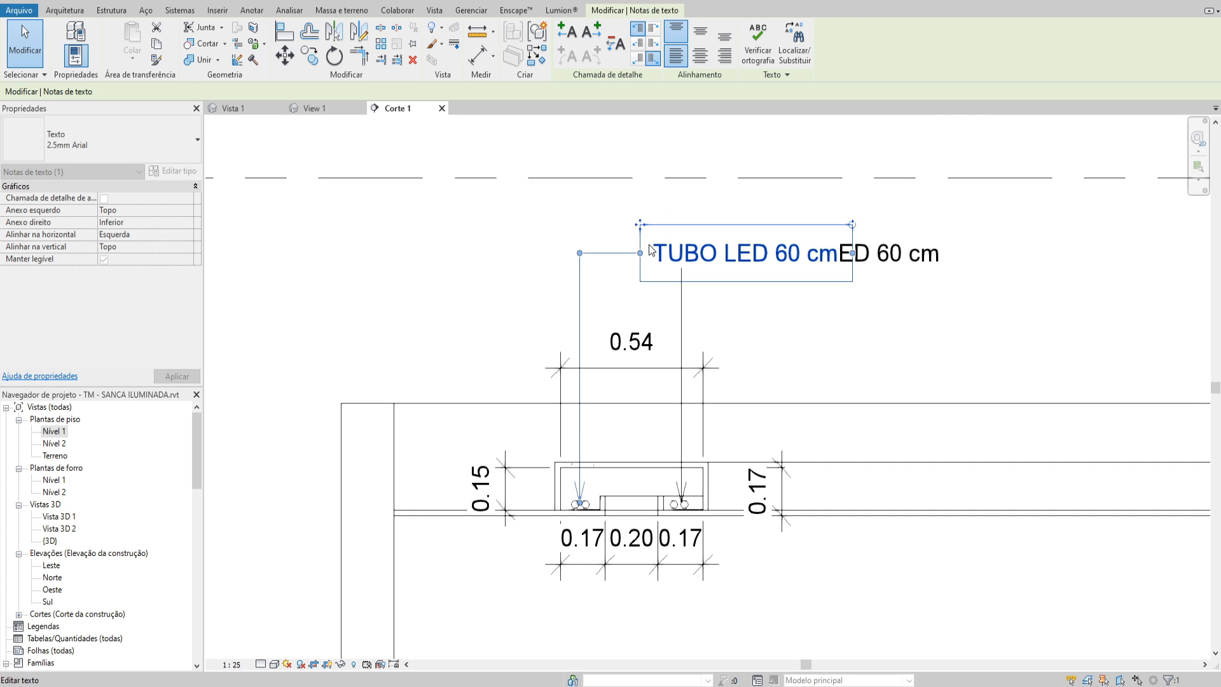
Raise the copied note above the original and adjust its leader so that both TUBO LED 60 cm texts line up vertically
left_click_drag(662, 151, 663, 101, "ctrl")
left_click_drag(643, 180, 579, 210)
key("Escape")
scroll(705, 278, "down", 1)
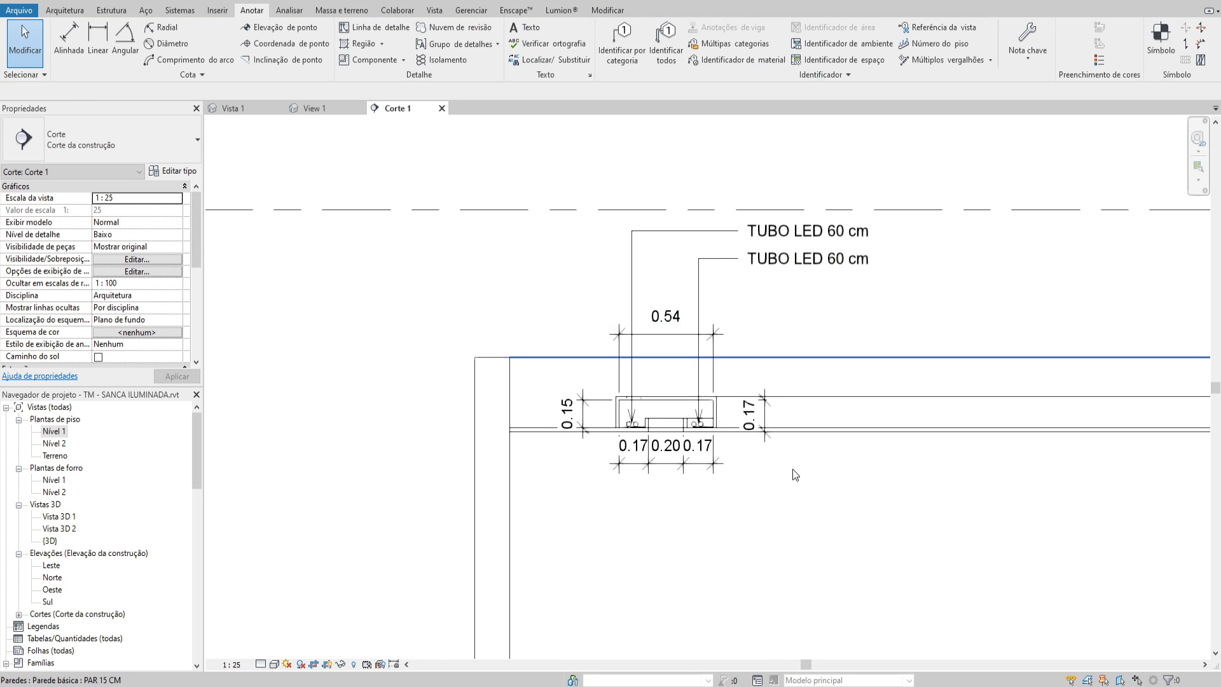
Set the view scale of section Corte 1 to 1:10
left_click(231, 664)
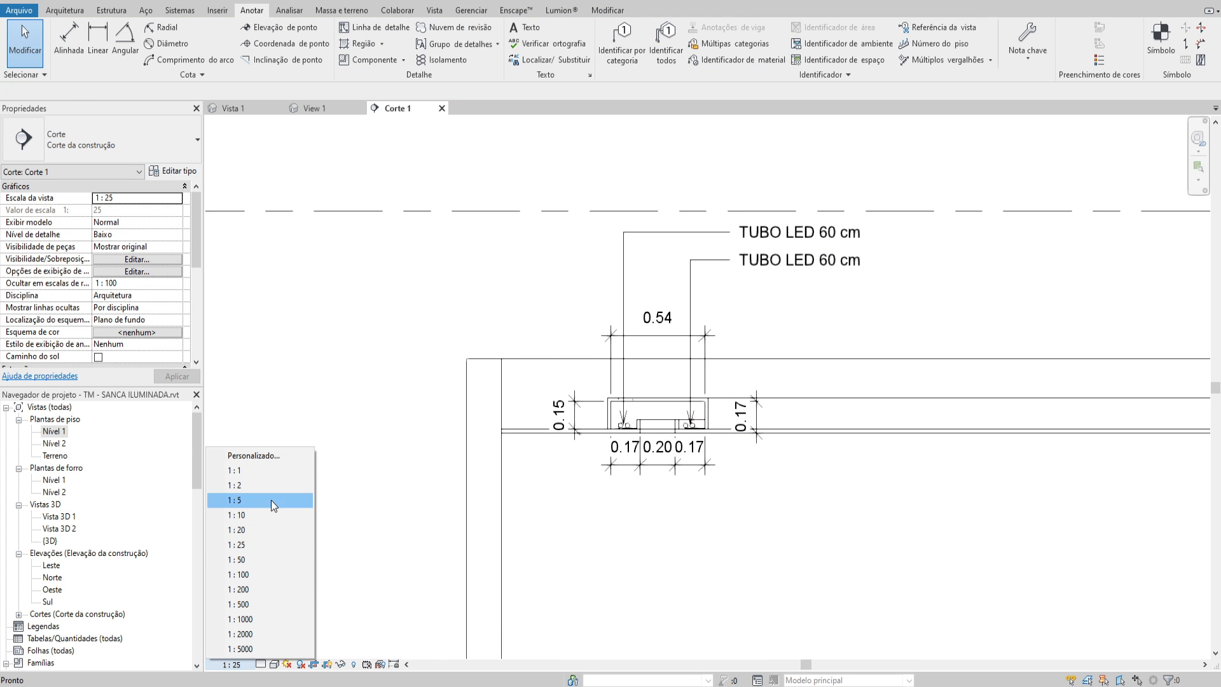
left_click(275, 519)
scroll(641, 425, "up", 3)
middle_click_drag(643, 425, 558, 517)
scroll(556, 515, "down", 1)
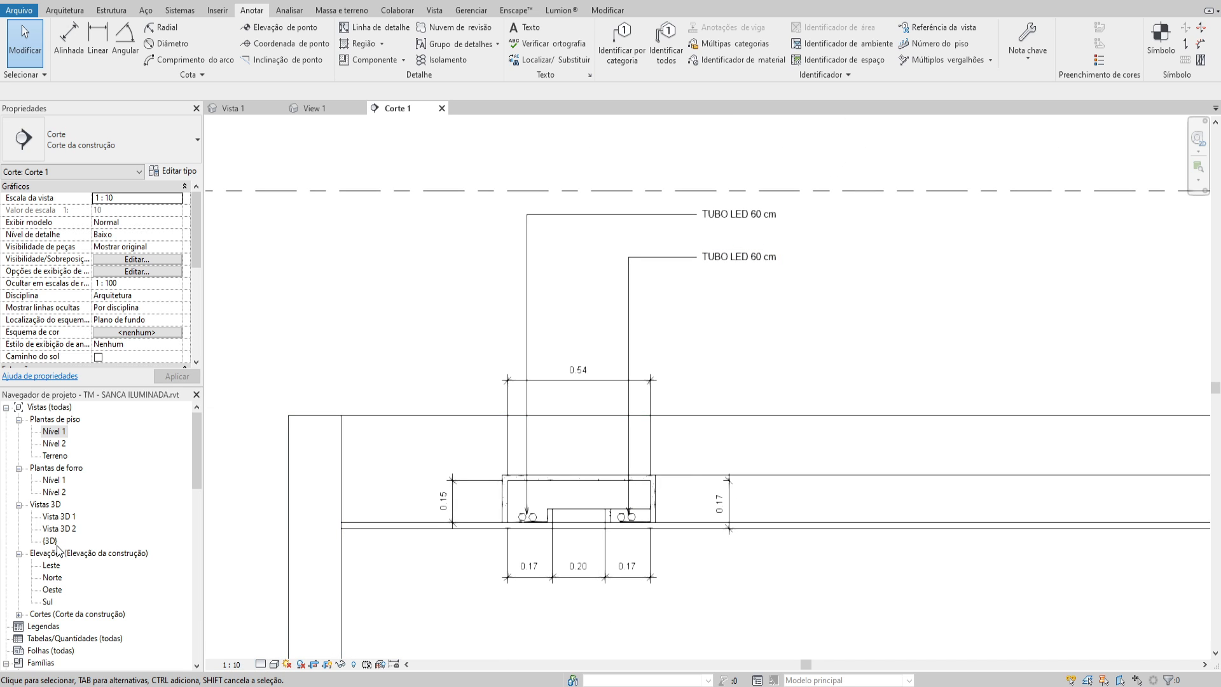
scroll(633, 314, "down", 4)
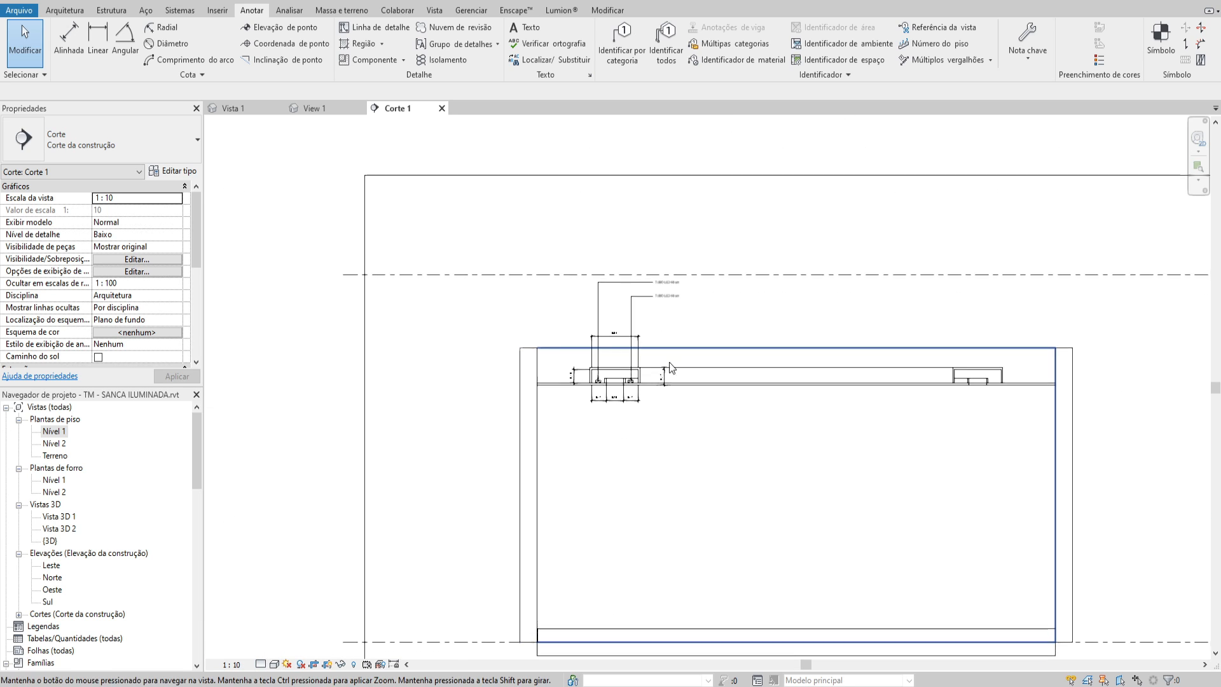
middle_click_drag(686, 355, 598, 481)
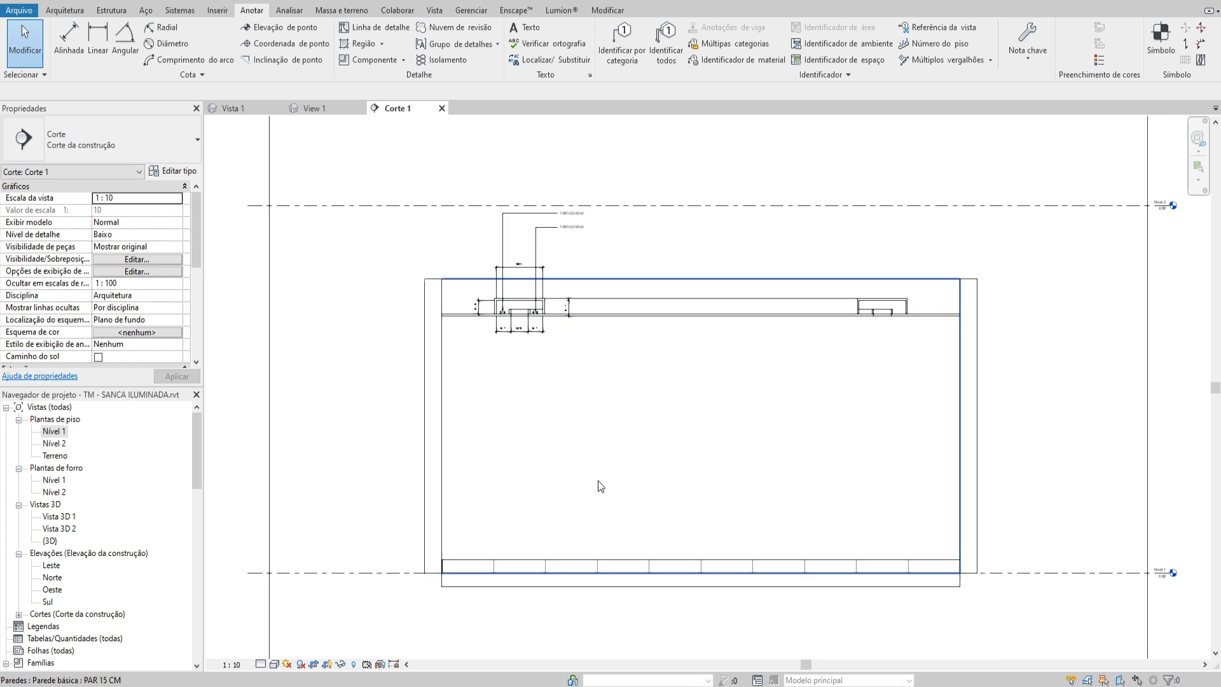
middle_click_drag(645, 442, 651, 464)
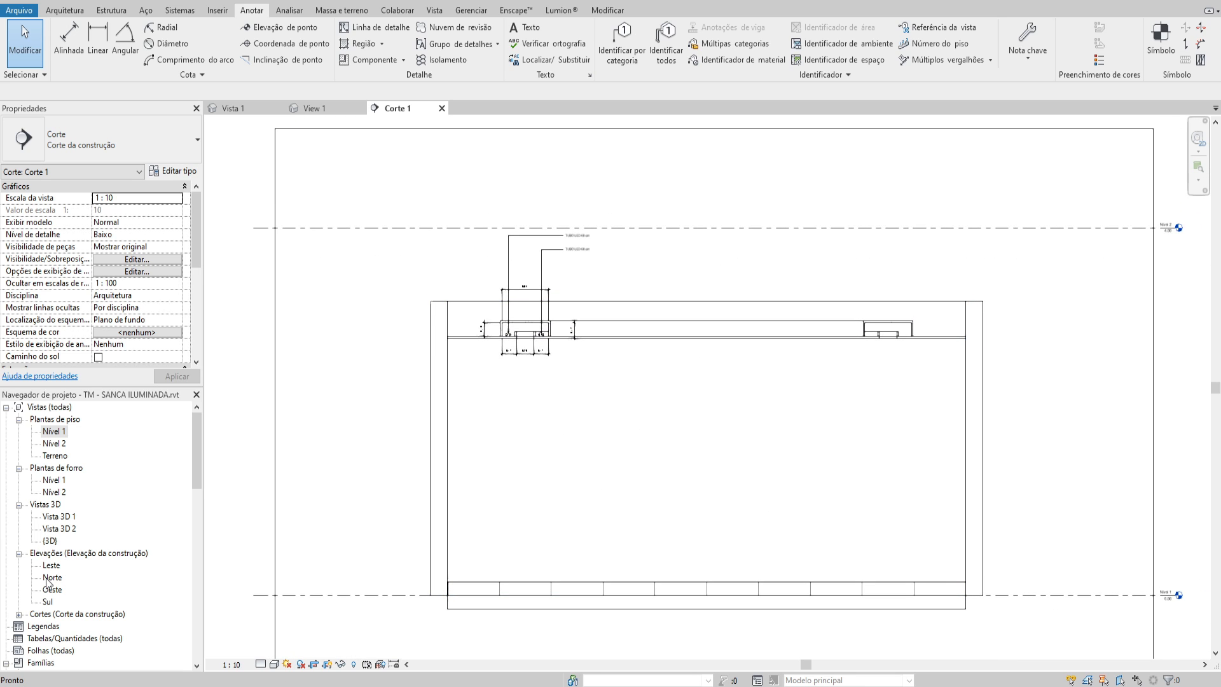
Duplicate section Corte 1 with detailing and rename the copy as DET. SANCA
left_click(19, 614)
right_click(55, 577)
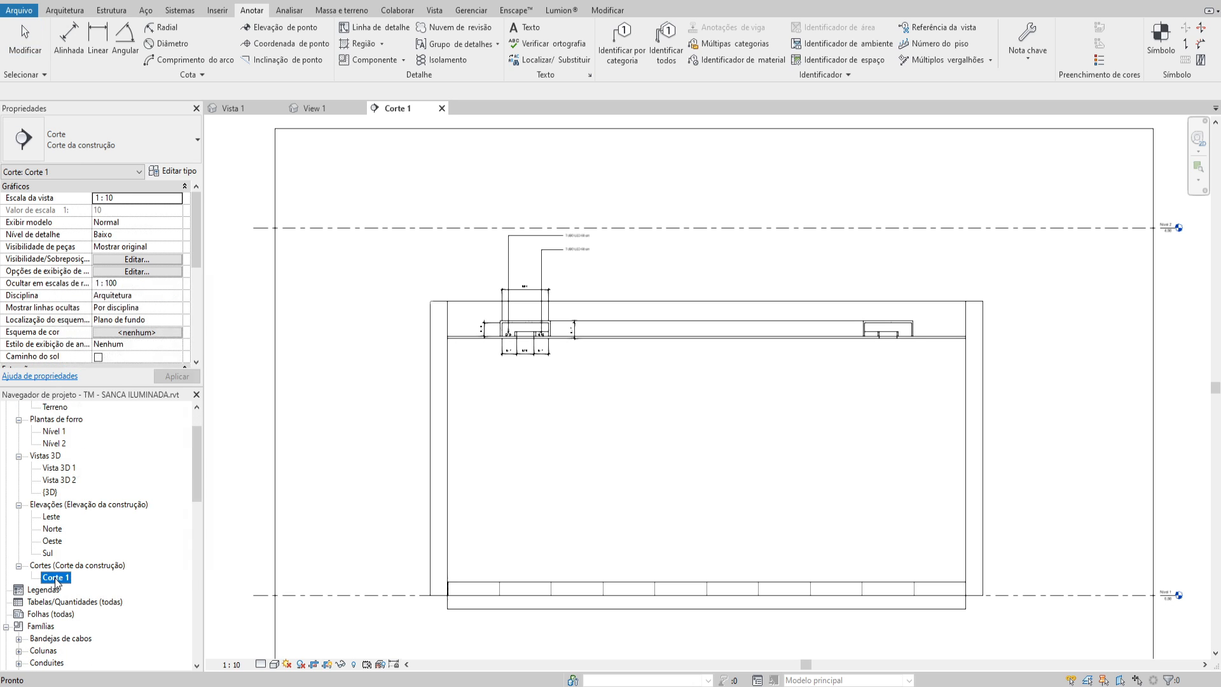
mouse_move(191, 375)
left_click(292, 389)
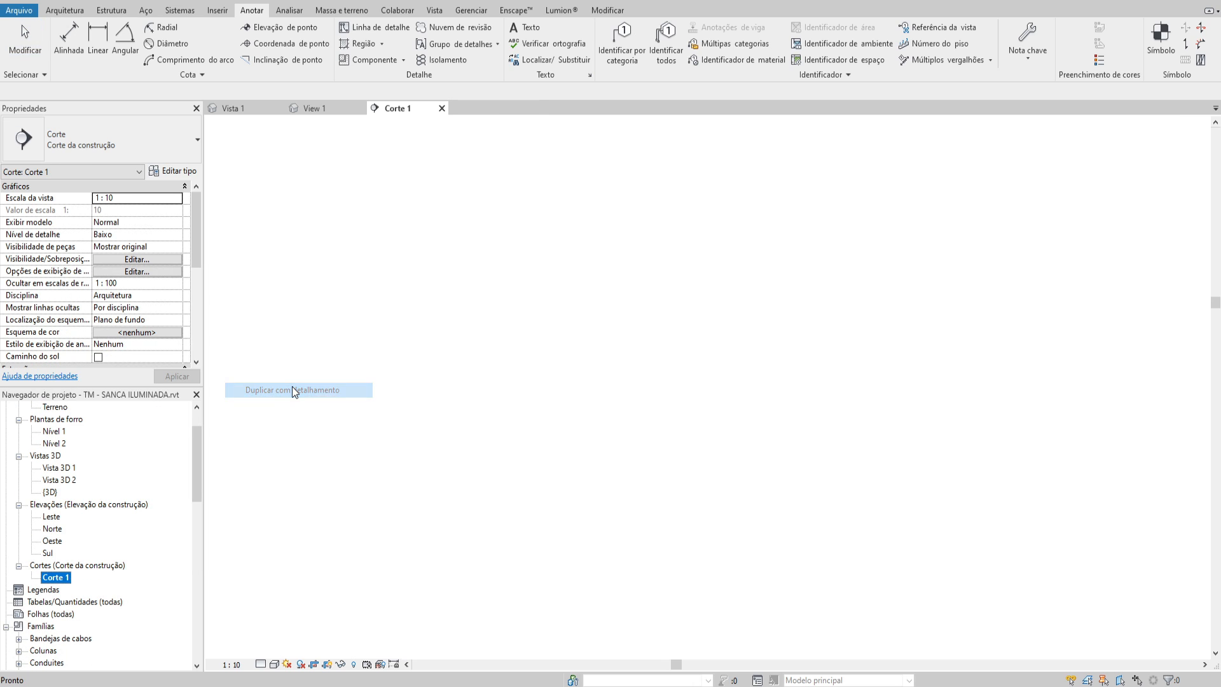
right_click(79, 596)
left_click(130, 475)
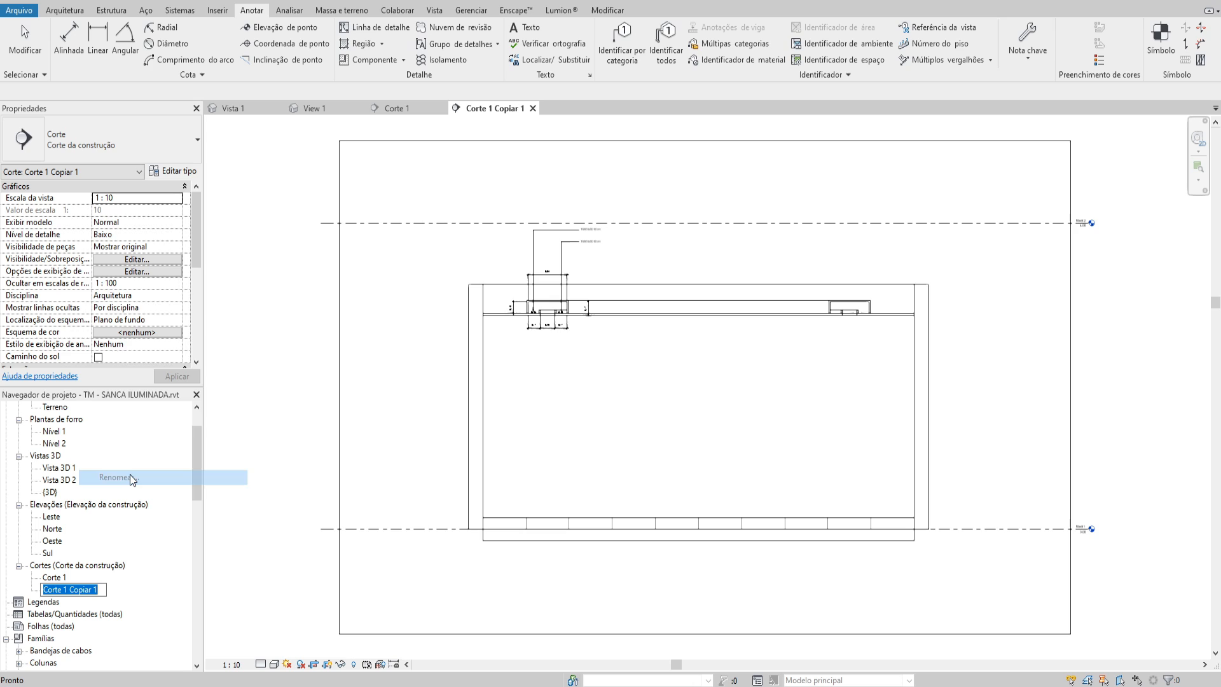
type("DET")
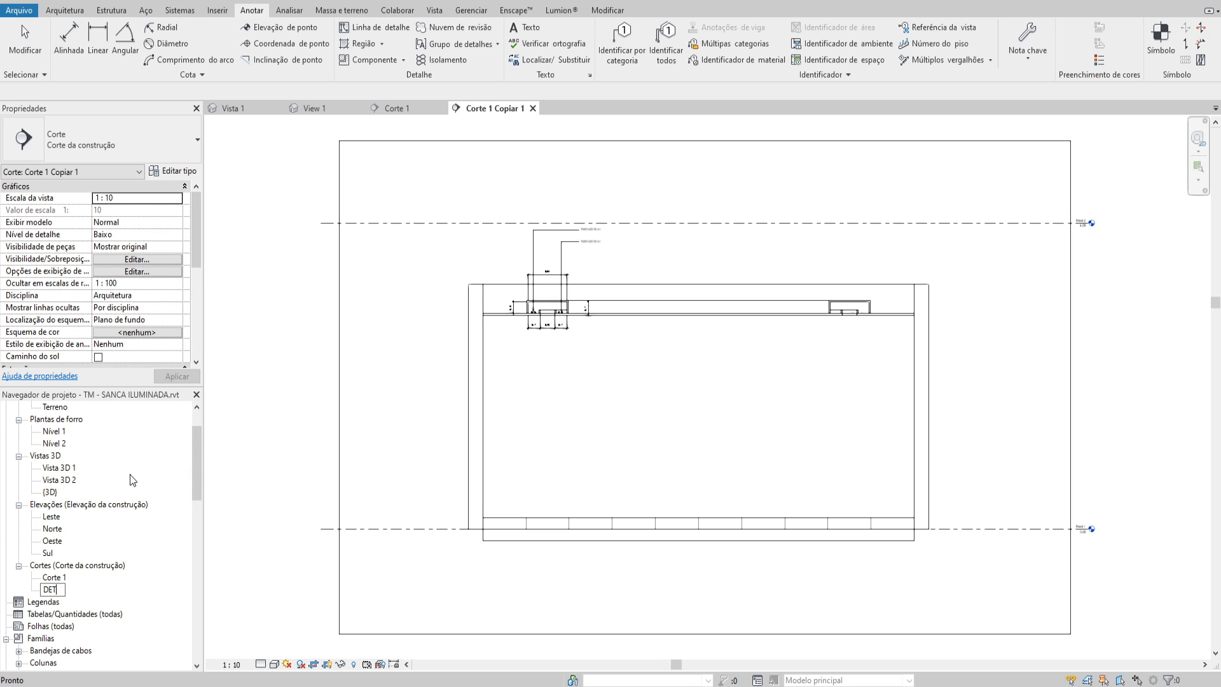
type(". SANCA")
key("Return")
Crop the DET. SANCA view tightly around the left cove and its annotations, and hide the crop region
scroll(584, 302, "down", 1)
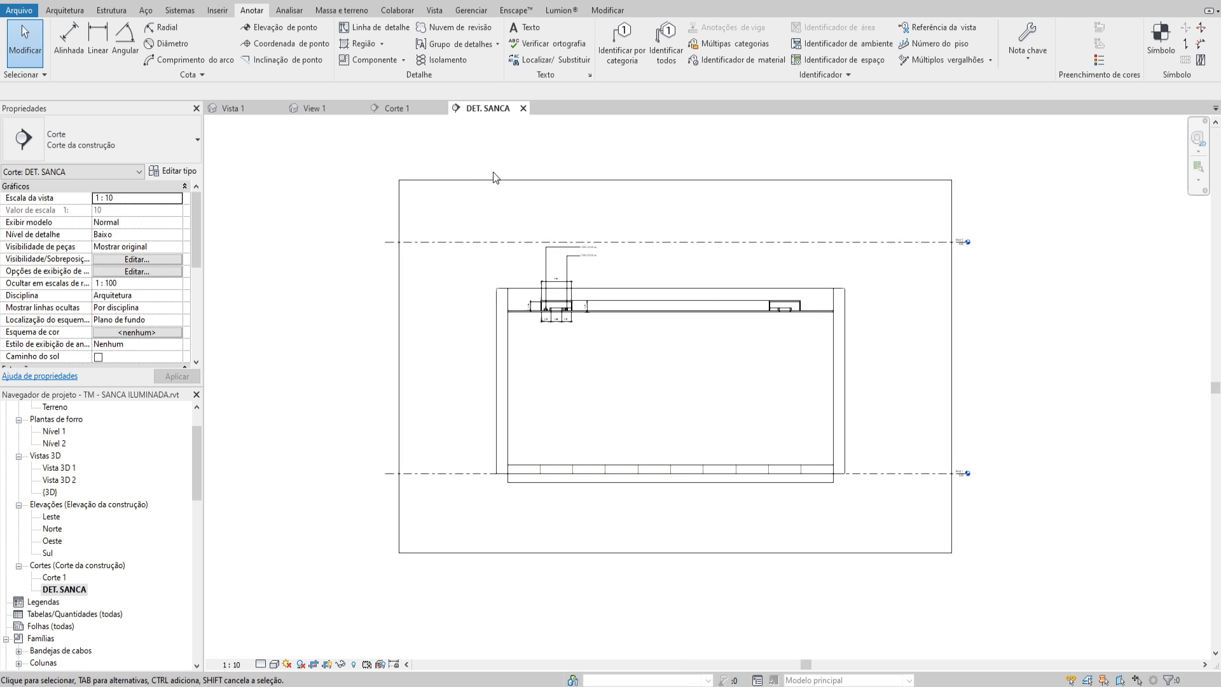
left_click(492, 180)
left_click_drag(400, 368, 486, 339)
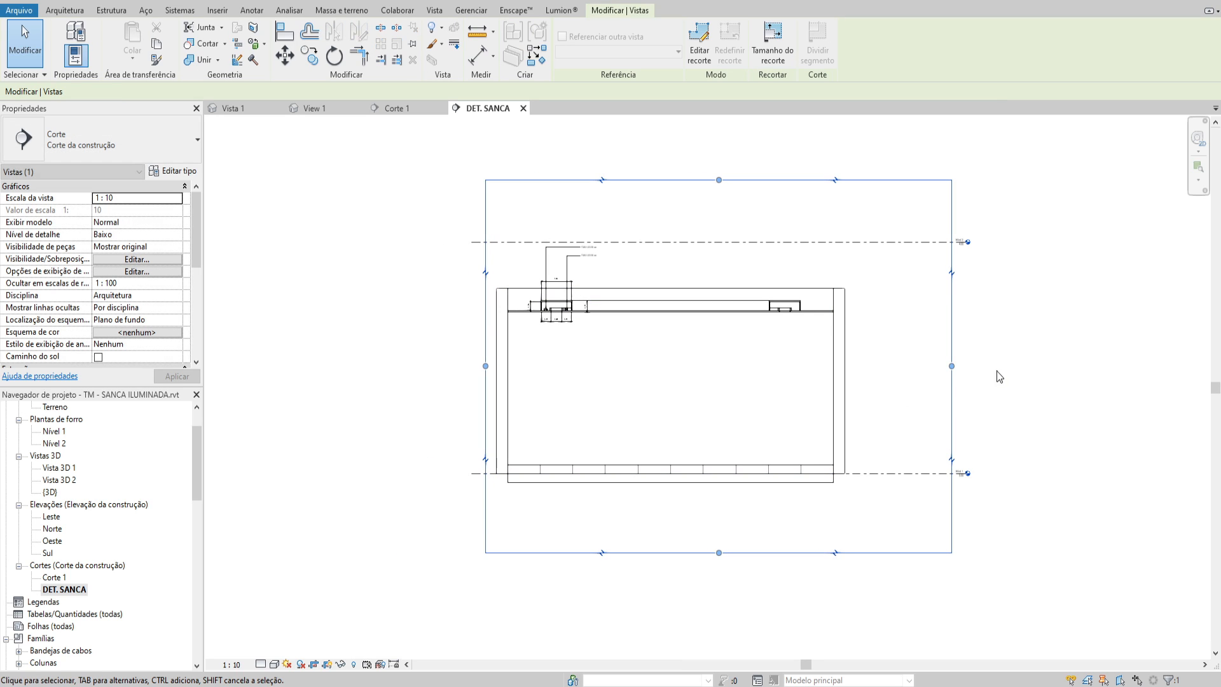
left_click_drag(951, 367, 608, 376)
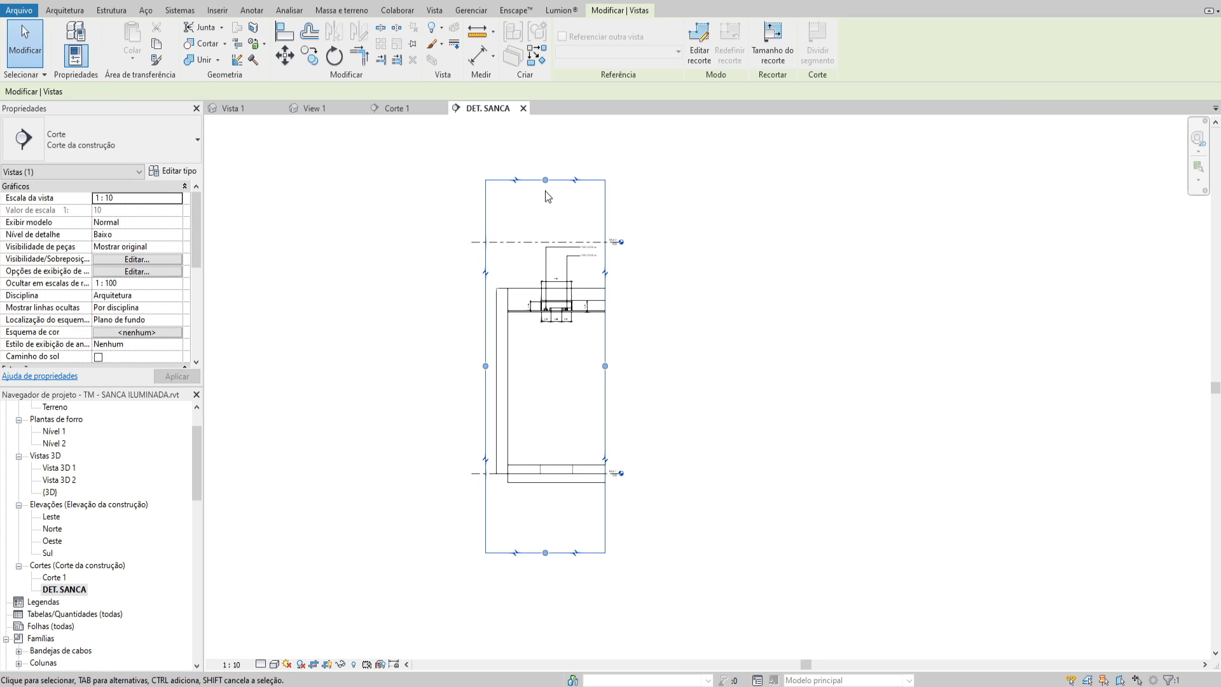
left_click_drag(545, 180, 562, 236)
left_click_drag(545, 553, 635, 347)
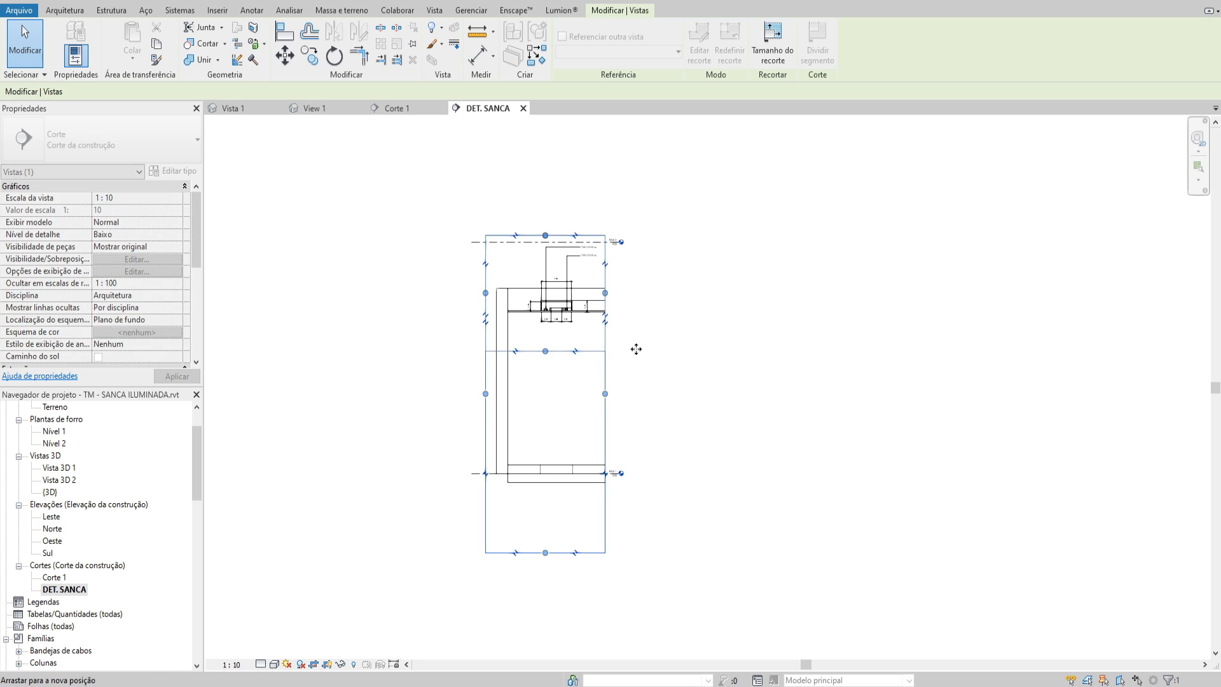
left_click(327, 664)
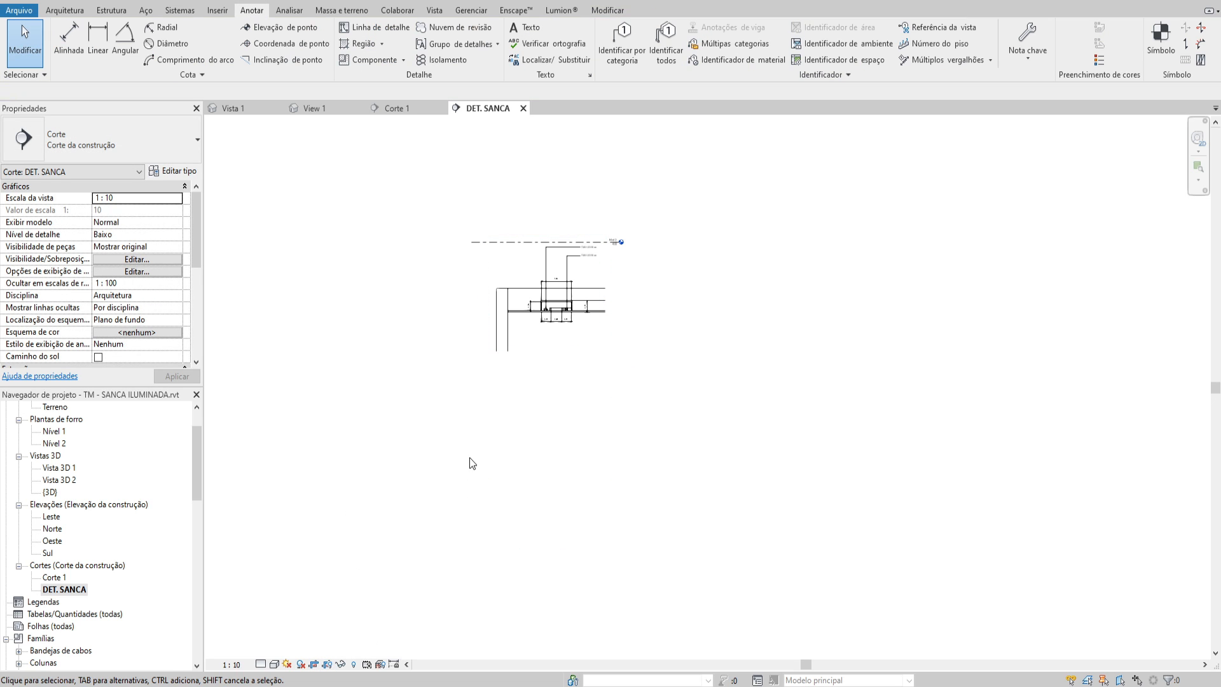
Create a new sheet using the A1 métrico title block
scroll(84, 636, "down", 2)
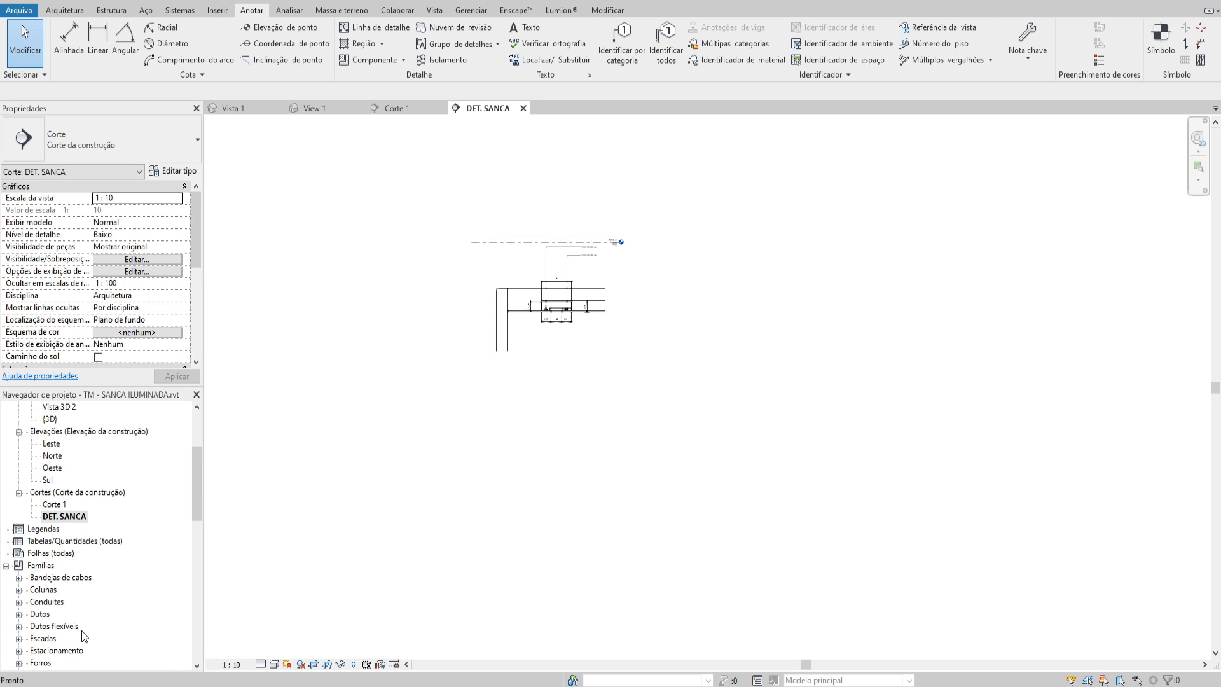
left_click(41, 553)
right_click(49, 560)
left_click(105, 568)
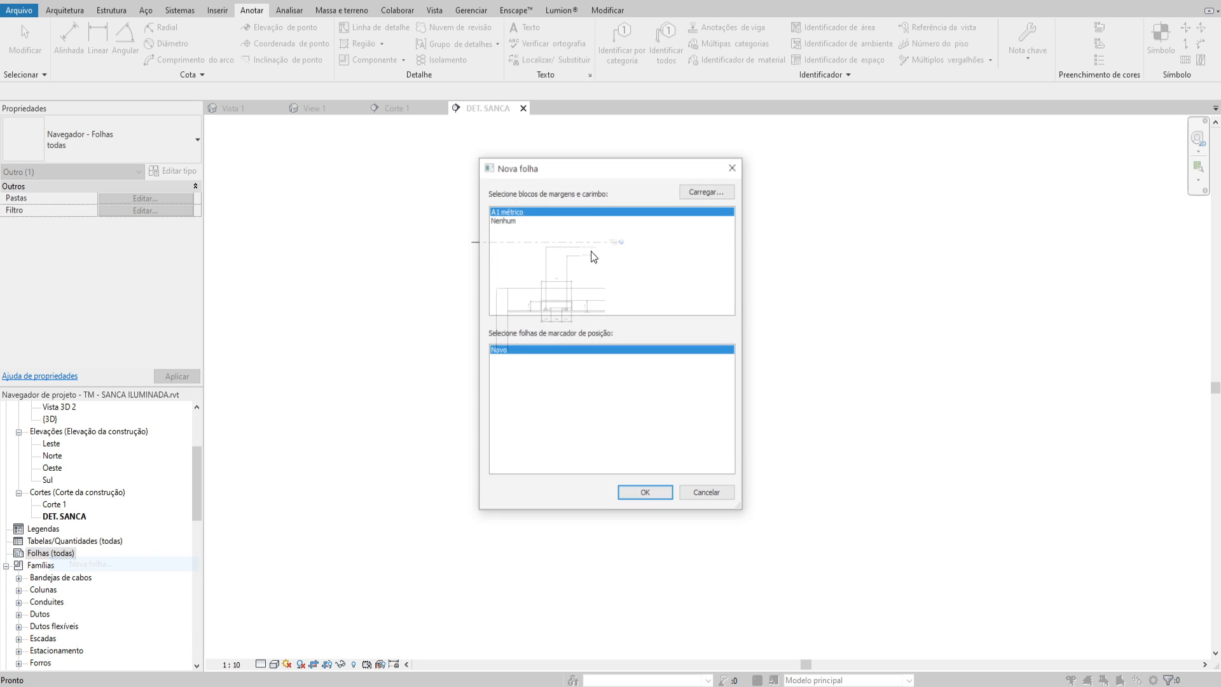
left_click(646, 494)
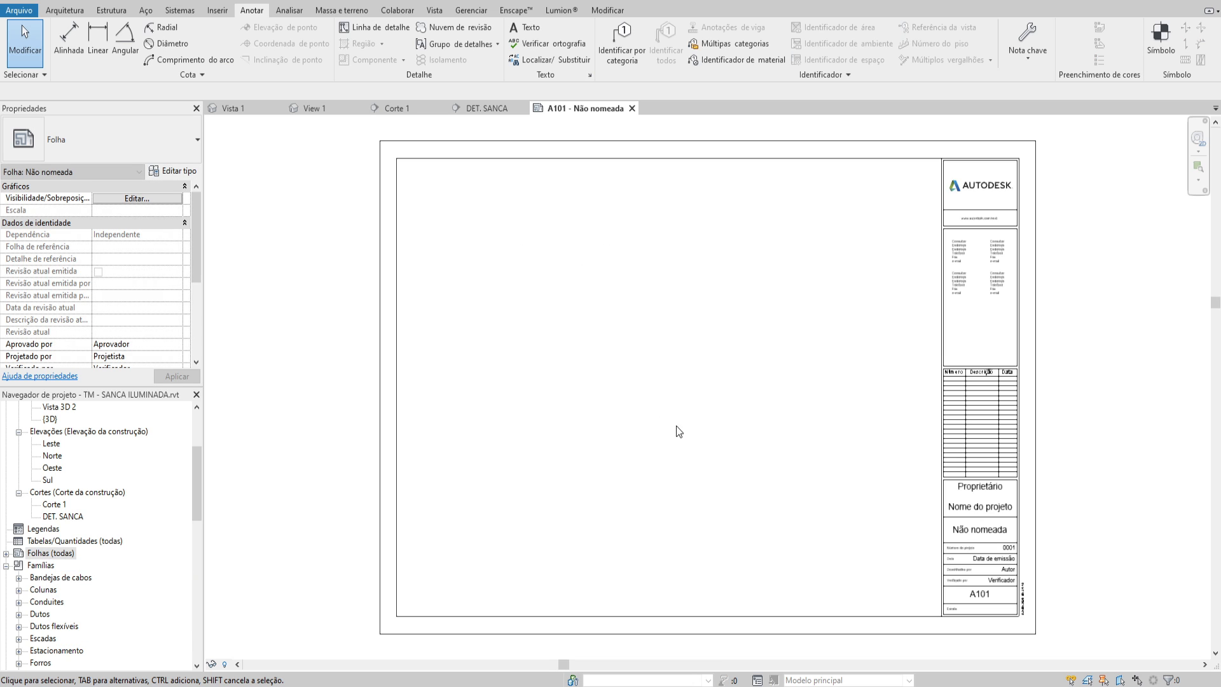
Place the DET. SANCA view in the lower-left part of sheet A101
scroll(81, 511, "up", 1)
left_click_drag(66, 554, 522, 534)
left_click(588, 405)
left_click(715, 489)
left_click(356, 534)
Add section Corte 1 to sheet A101 and set its view scale to 1:50
left_click_drag(58, 540, 502, 309)
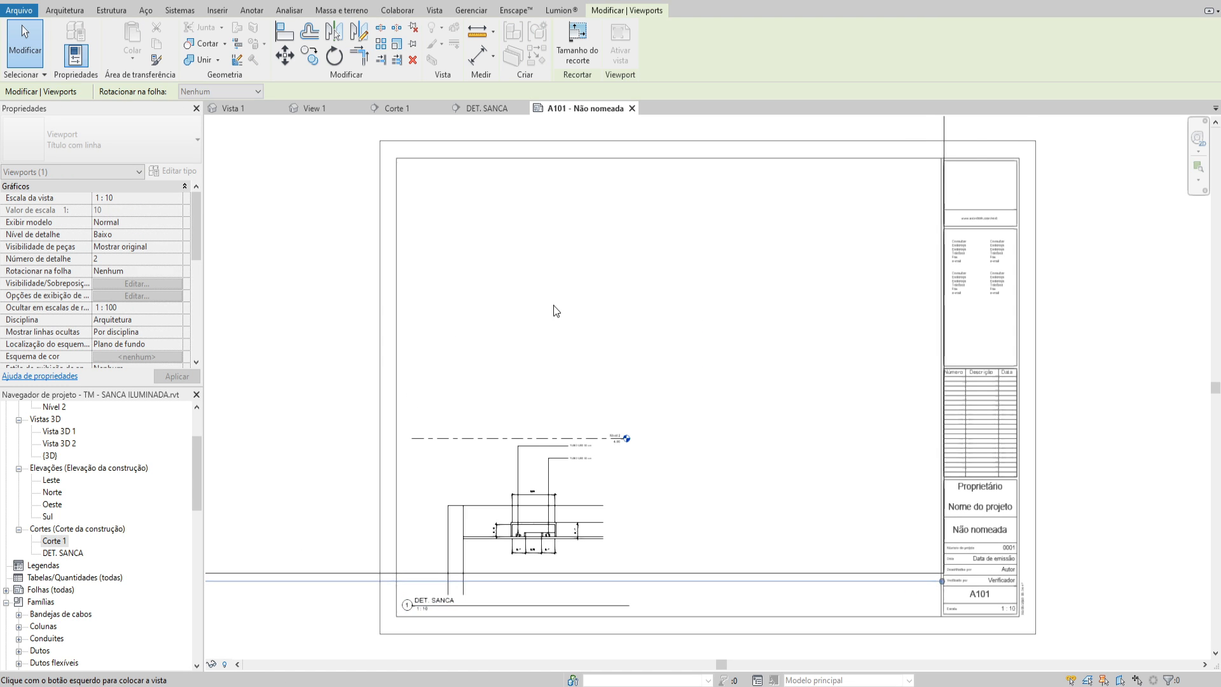
left_click(604, 307)
scroll(604, 308, "down", 2)
key("Escape")
double_click(629, 310)
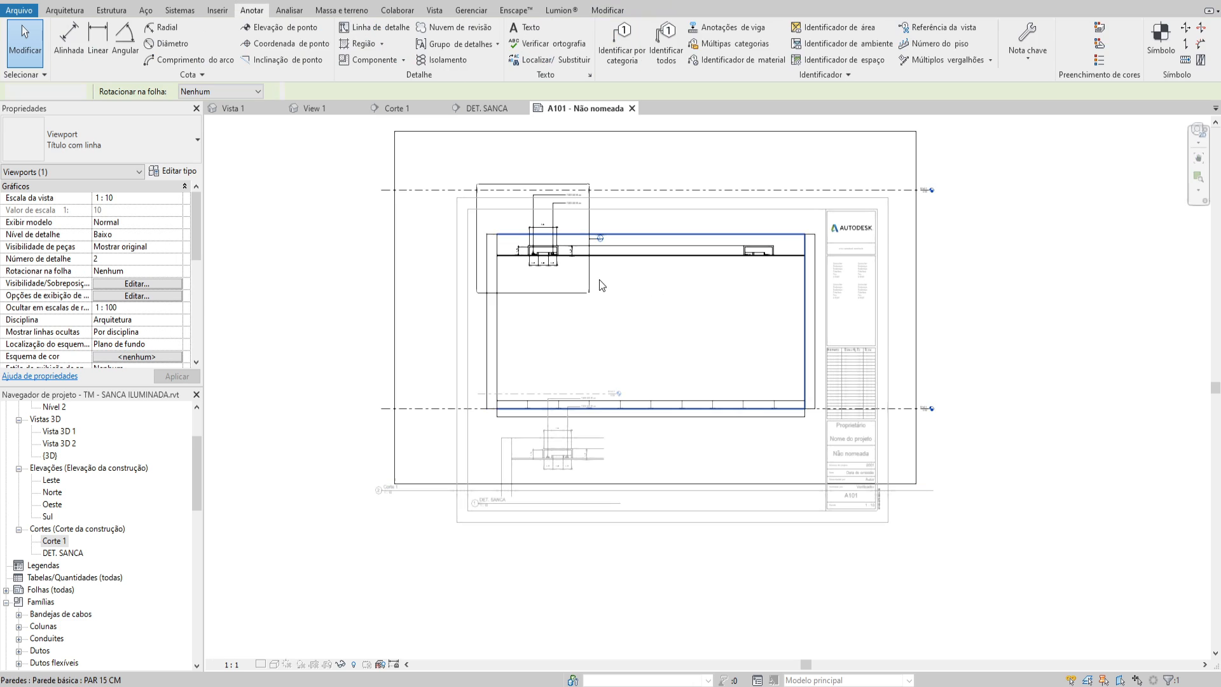
left_click(231, 664)
left_click(238, 559)
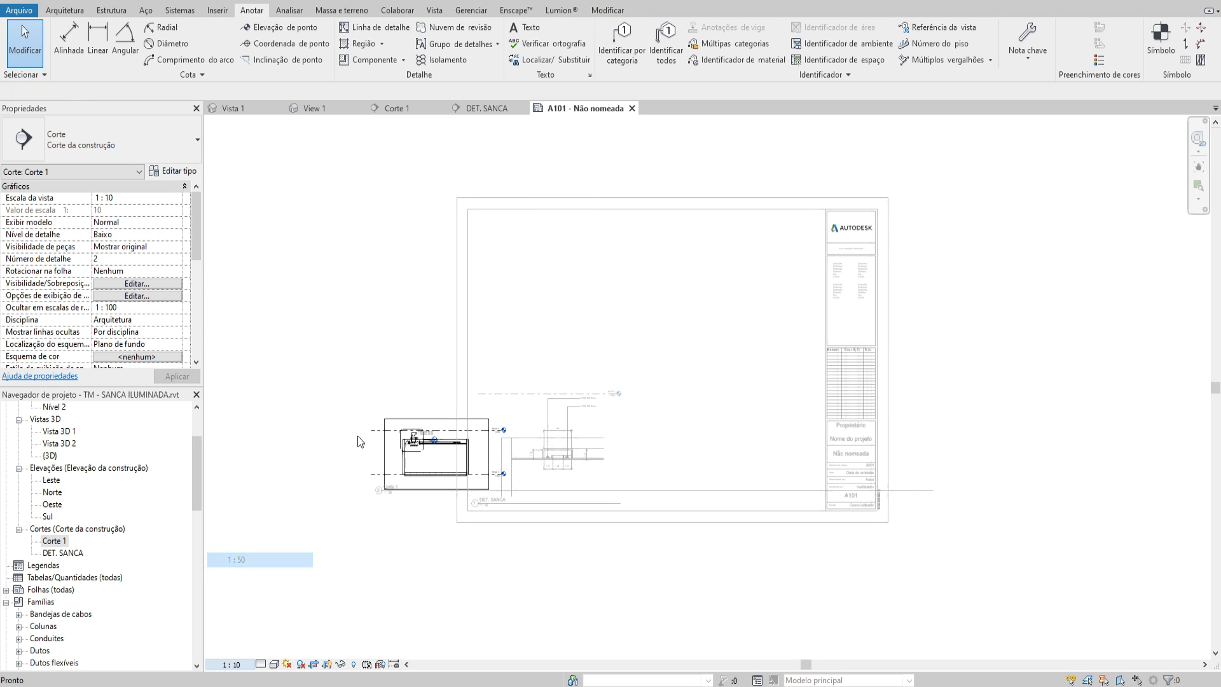
double_click(360, 349)
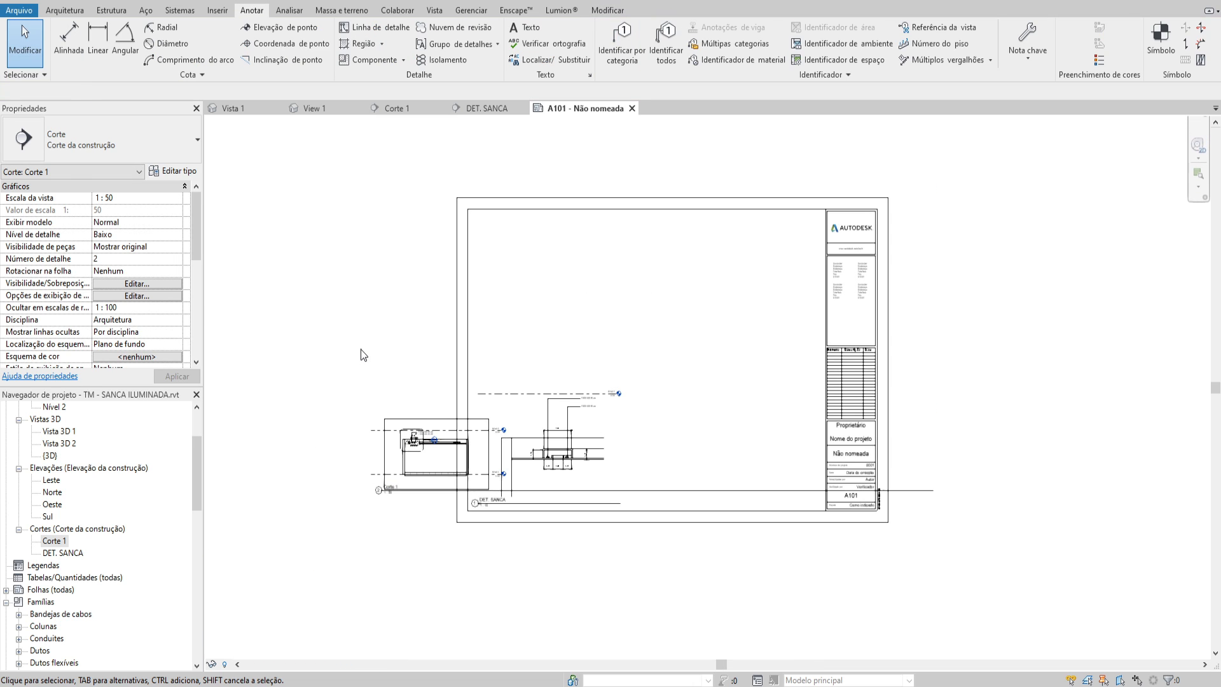
Move the Corte 1 viewport above DET. SANCA inside the sheet frame and shorten its title line to fit the drawing
left_click_drag(402, 439, 549, 310)
left_click(608, 322)
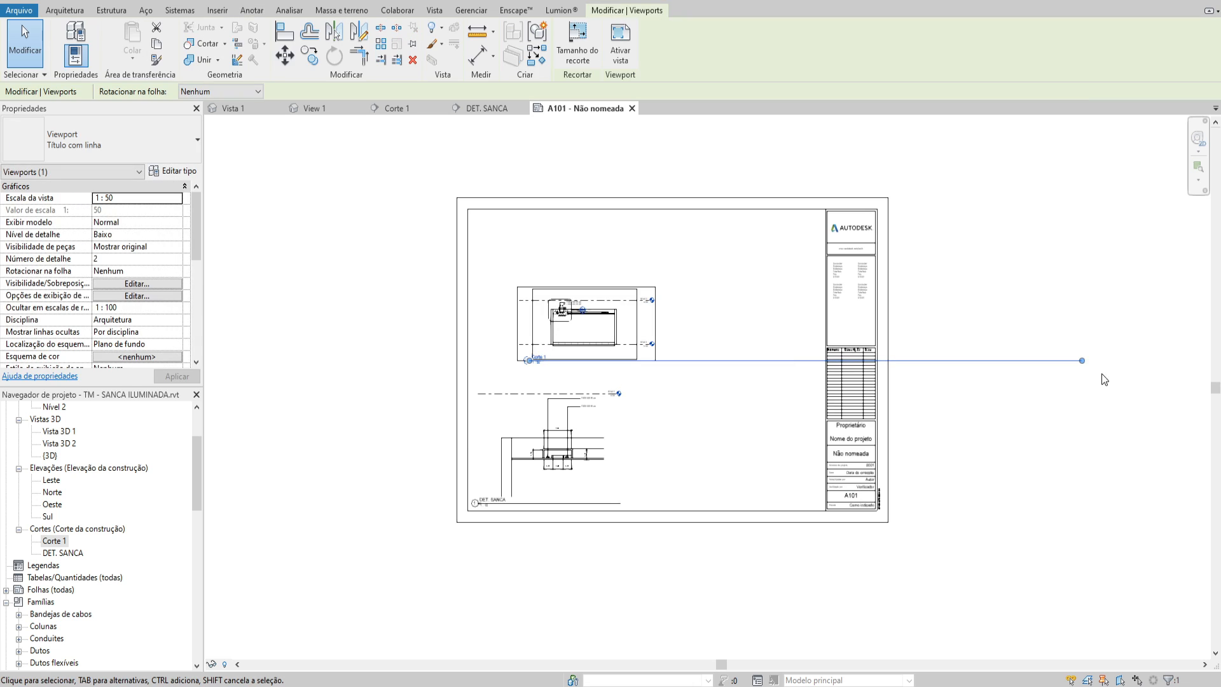
left_click_drag(1082, 360, 576, 417)
scroll(574, 403, "up", 3)
left_click(783, 436)
Shift the DET. SANCA viewport away from the sheet's left border so that it sits beneath Corte 1
scroll(738, 488, "up", 3)
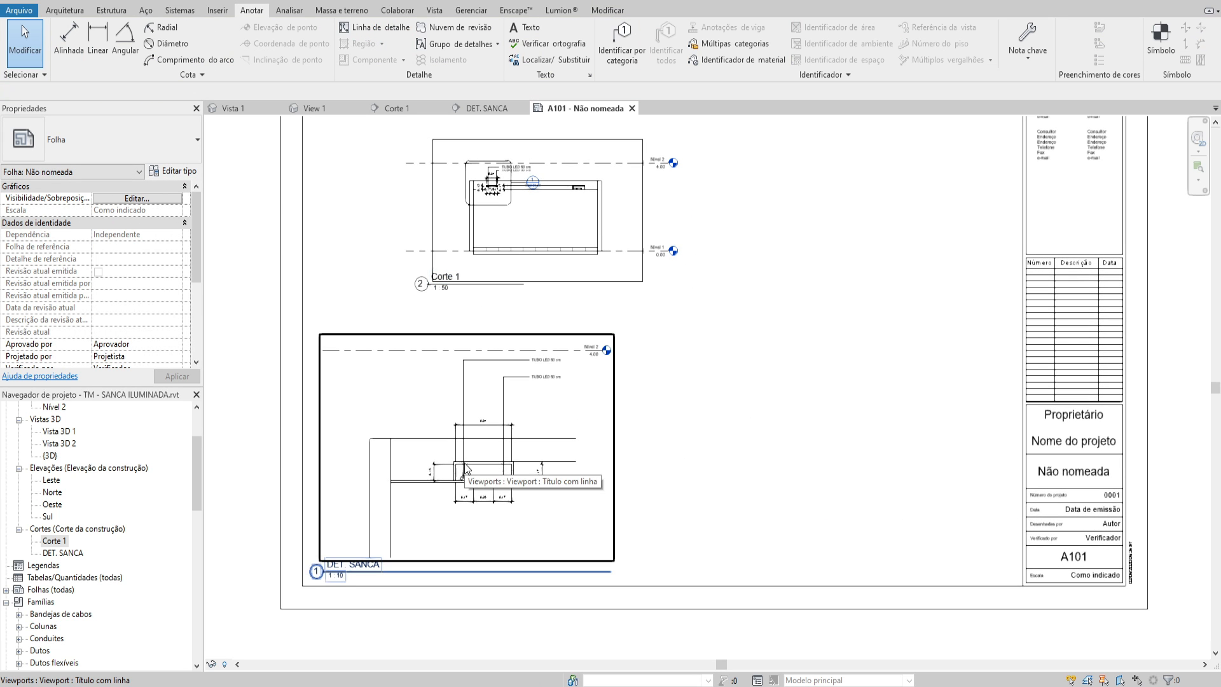
scroll(464, 468, "down", 2)
left_click_drag(465, 468, 536, 461)
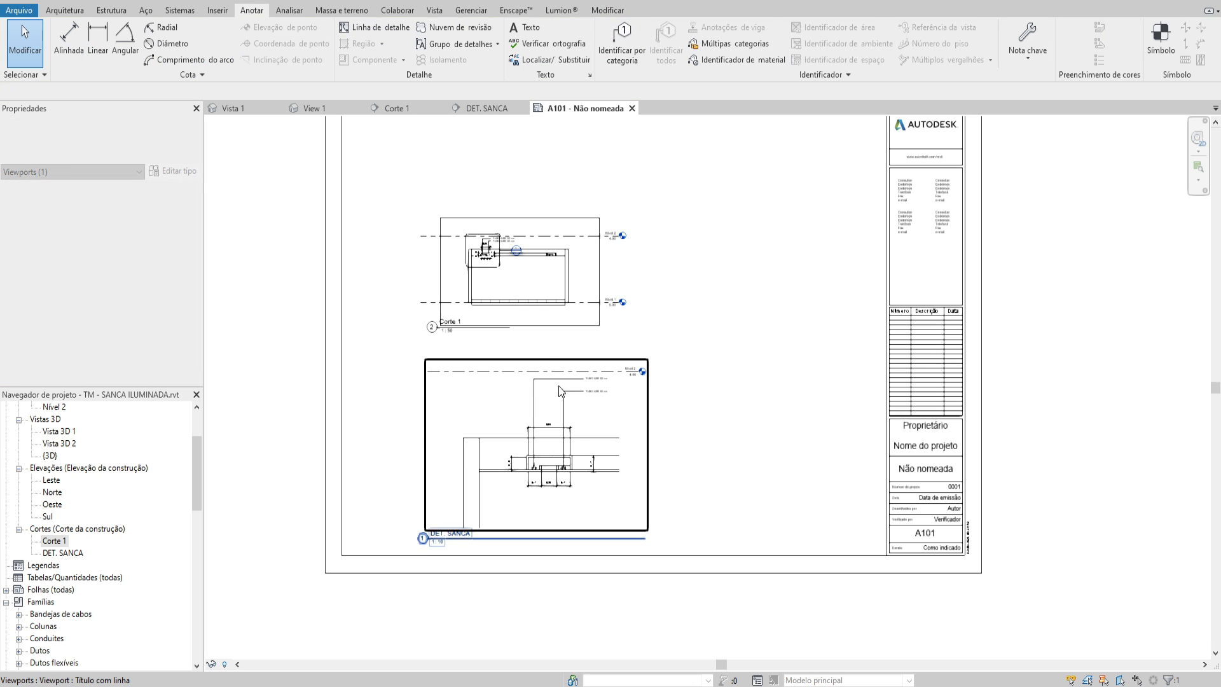
middle_click_drag(614, 294, 586, 319)
Activate the DET. SANCA view on the sheet for editing
scroll(537, 519, "up", 4)
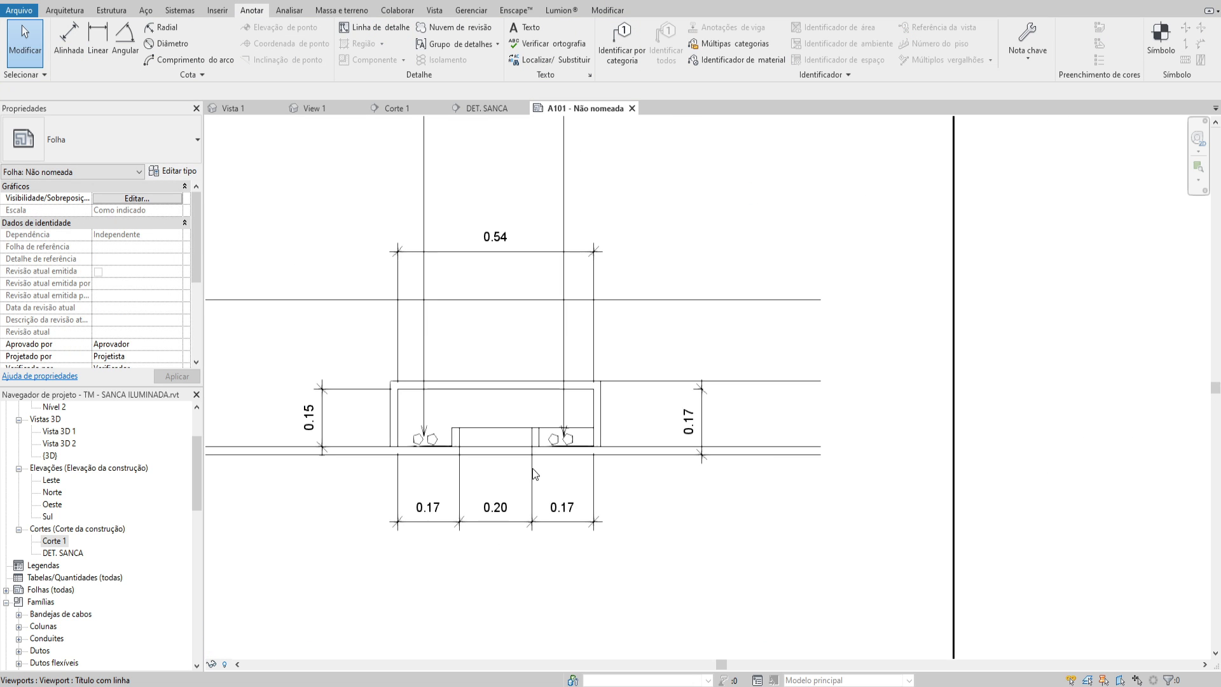
scroll(533, 445, "down", 3)
scroll(664, 423, "up", 3)
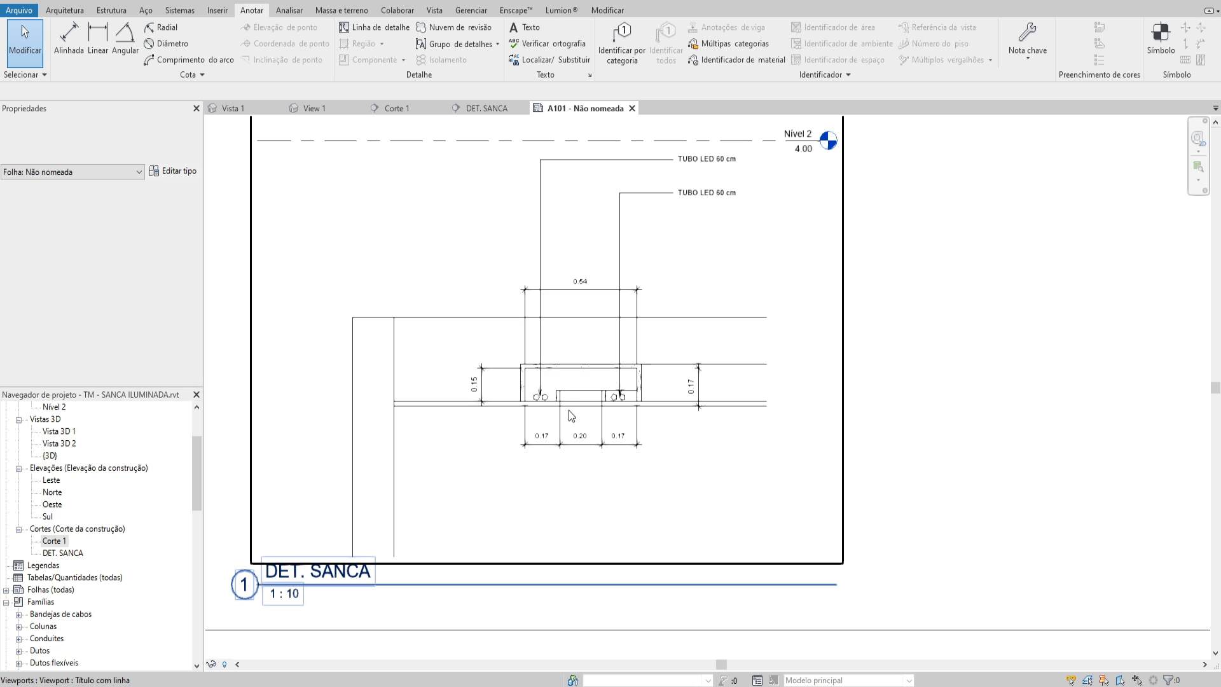
scroll(568, 372, "up", 2)
scroll(567, 405, "down", 2)
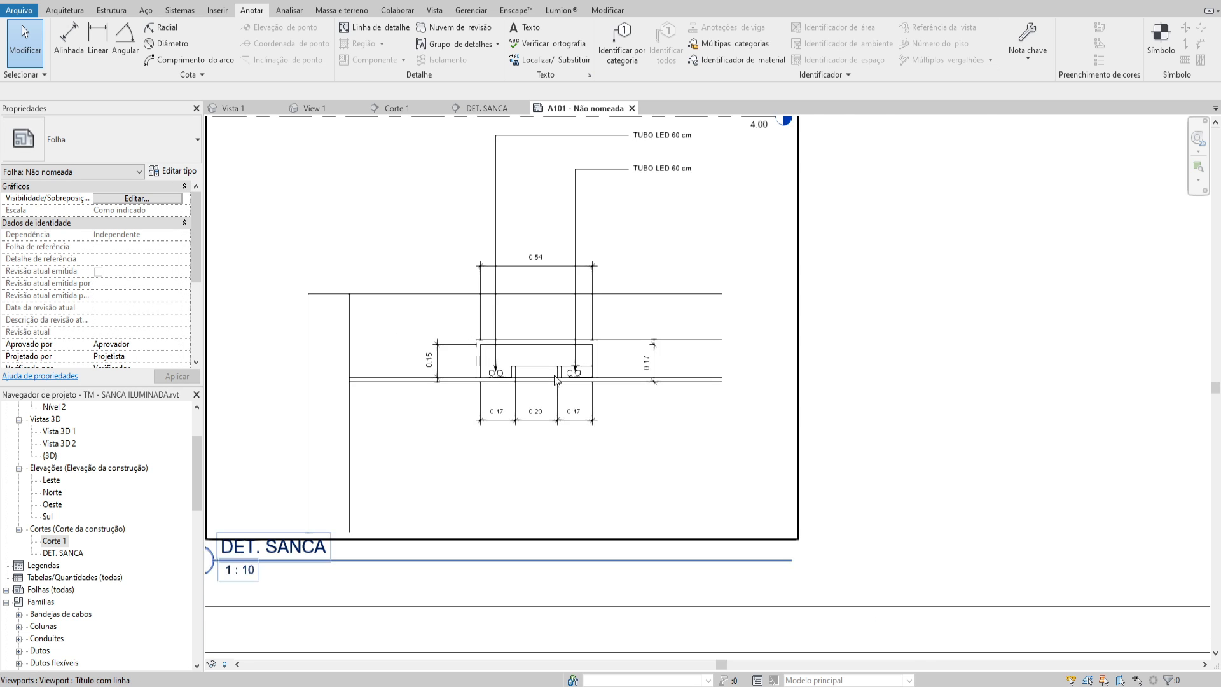
double_click(593, 347)
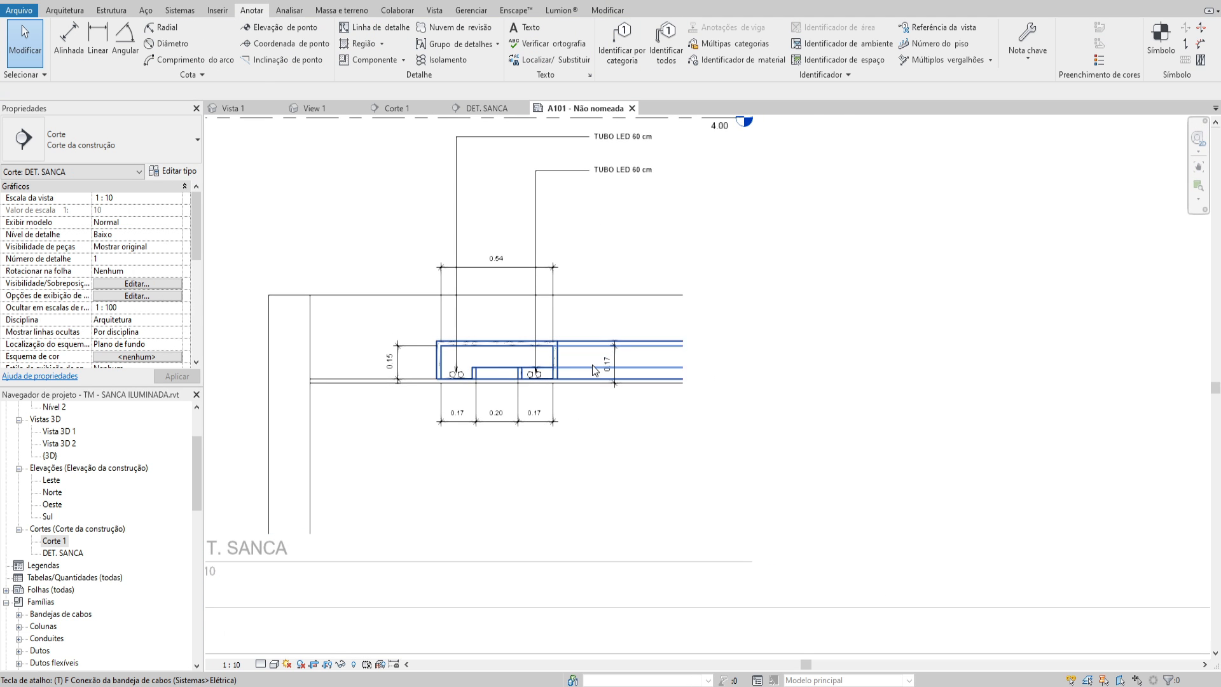
key("x")
middle_click_drag(624, 387, 677, 388)
key("Escape")
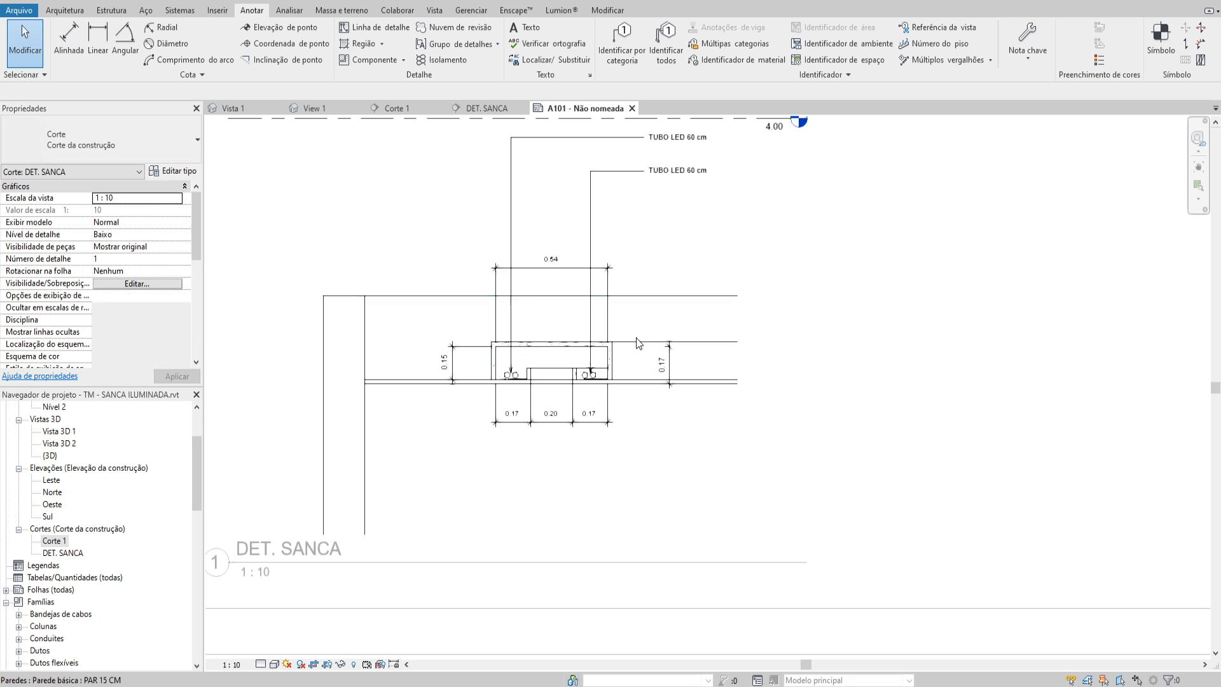
Add the leader note GESSO ACARTONADO below the cove, pointing to the underside of the ceiling board
key("t")
key("x")
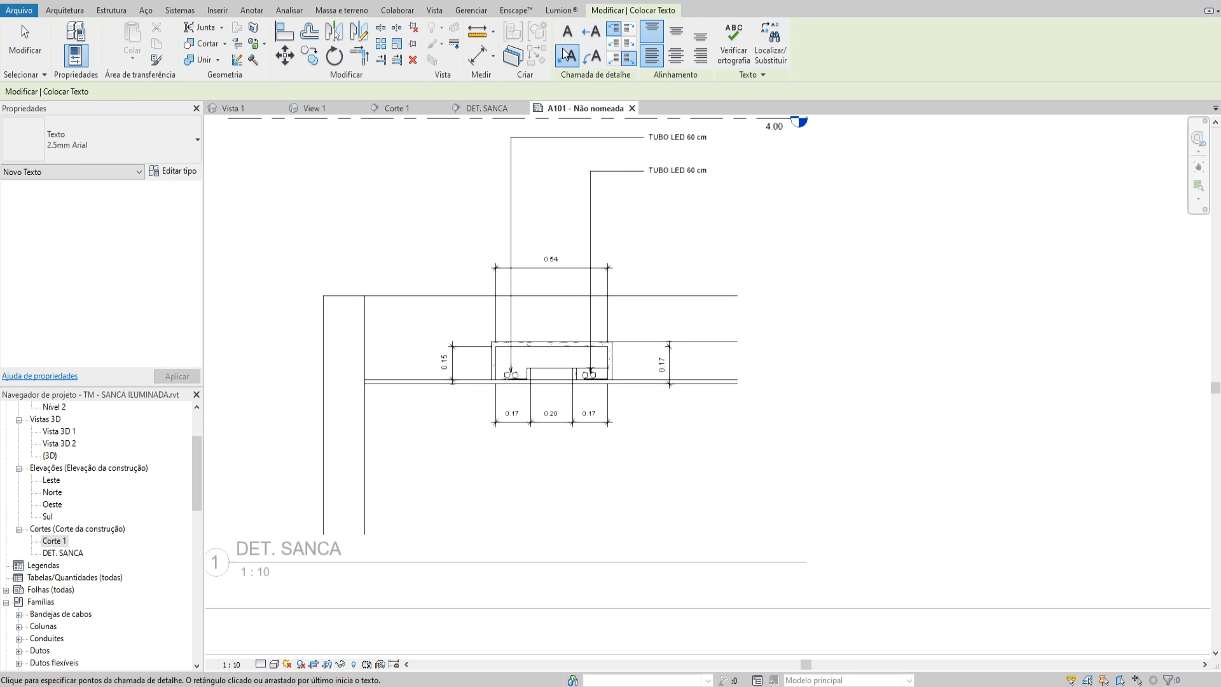
scroll(588, 382, "up", 1)
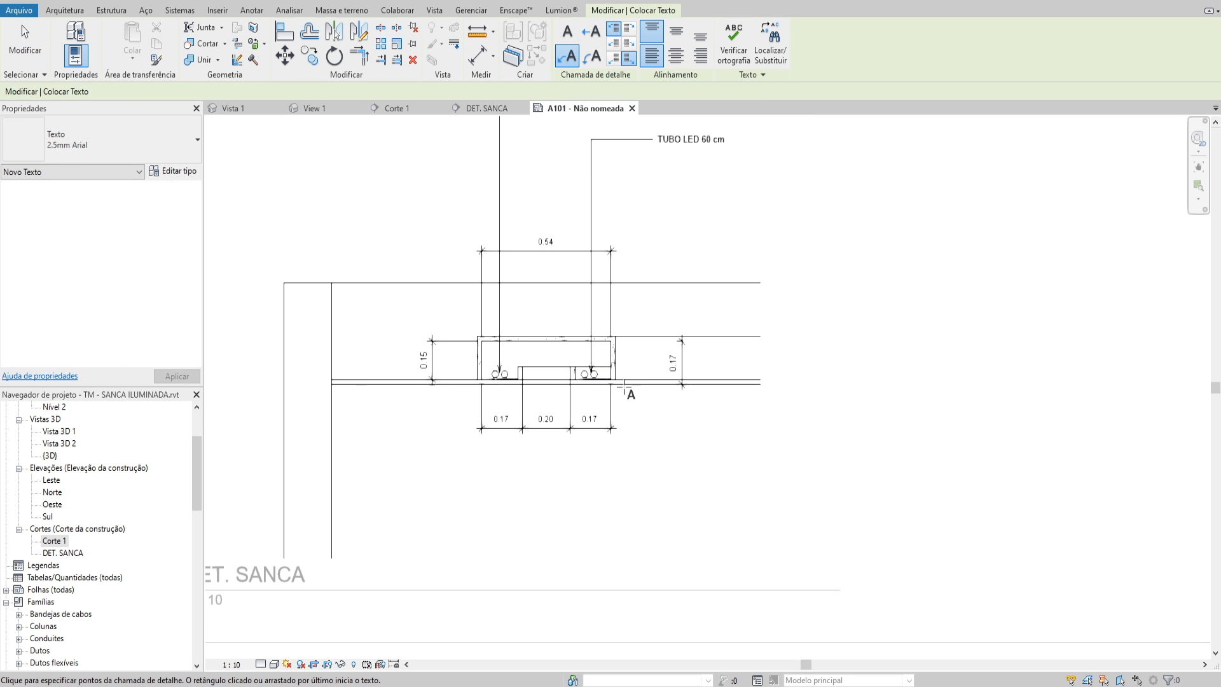
left_click(651, 480)
type("GESSO ACARTONADO")
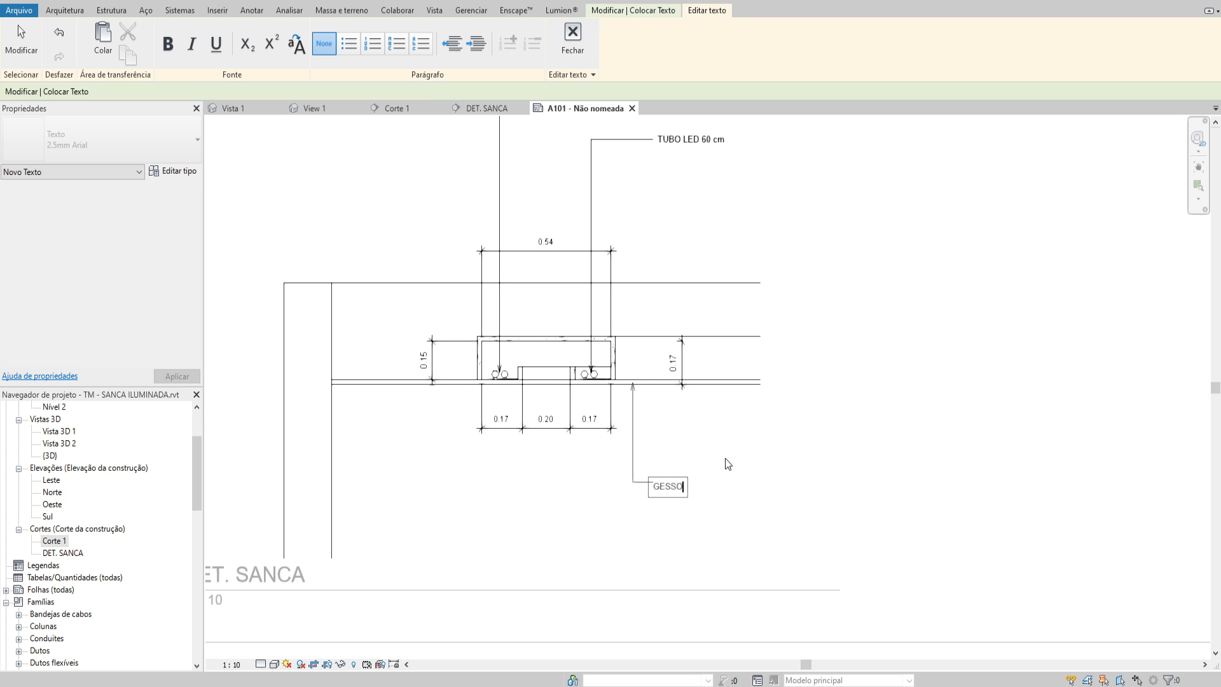
key("Escape")
key("Escape")
middle_click_drag(725, 458, 700, 435)
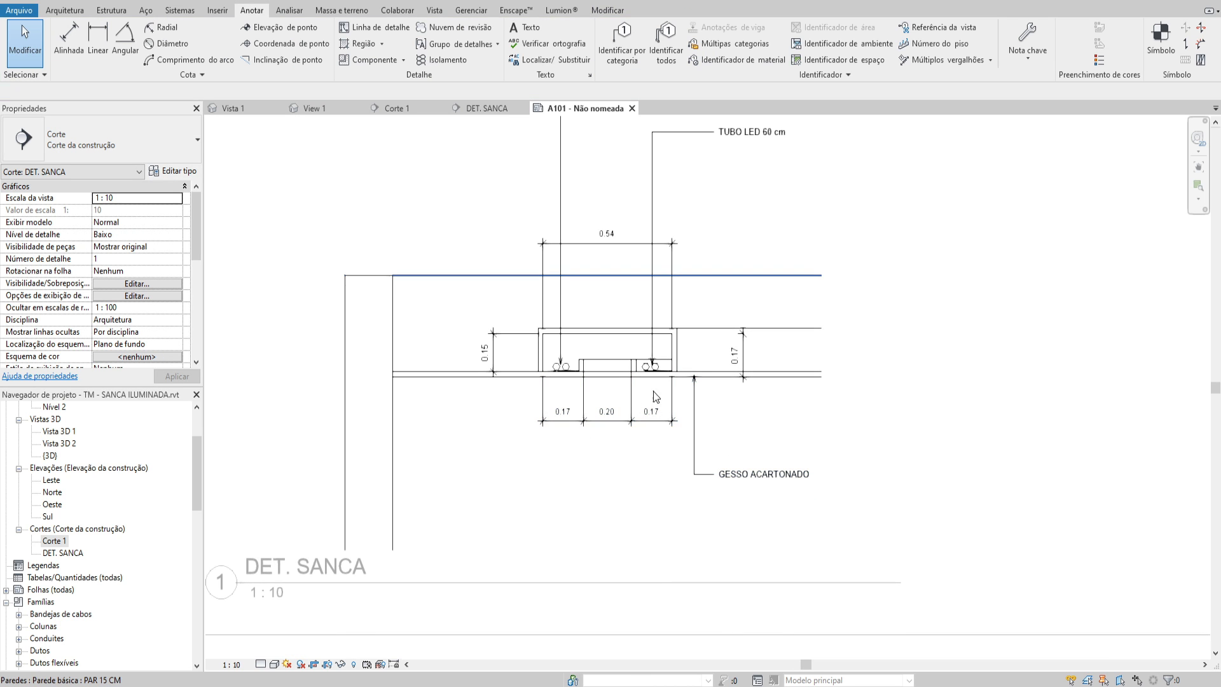
left_click(649, 407)
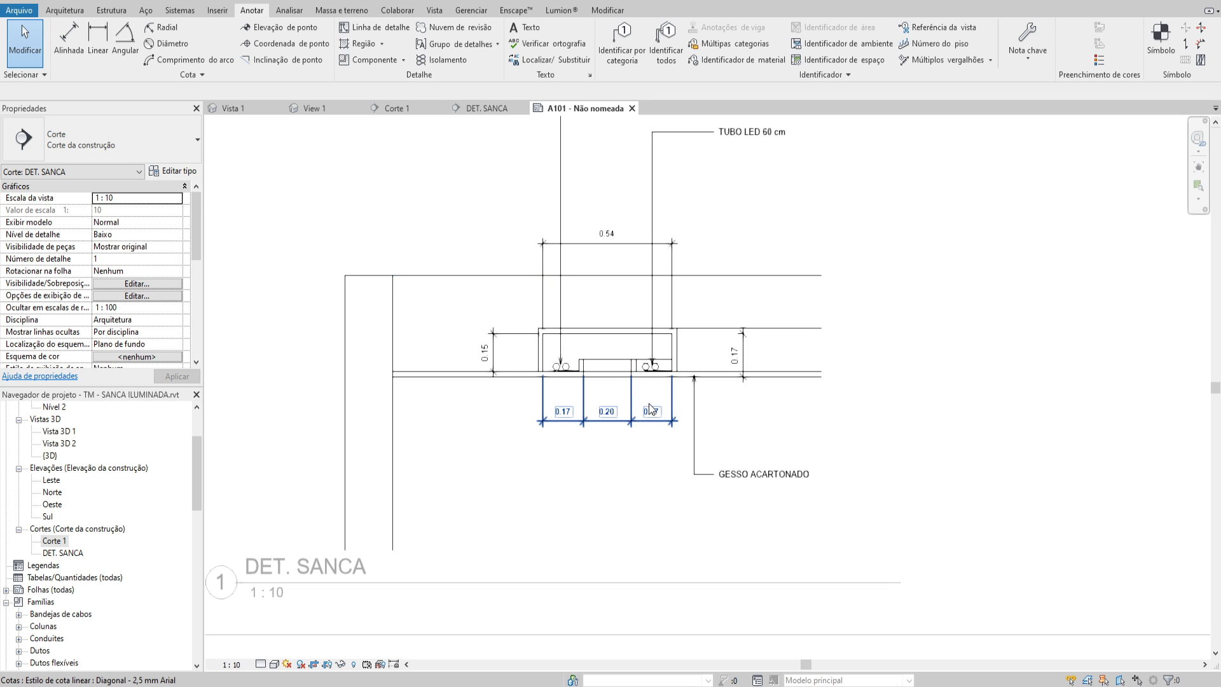
left_click(419, 402)
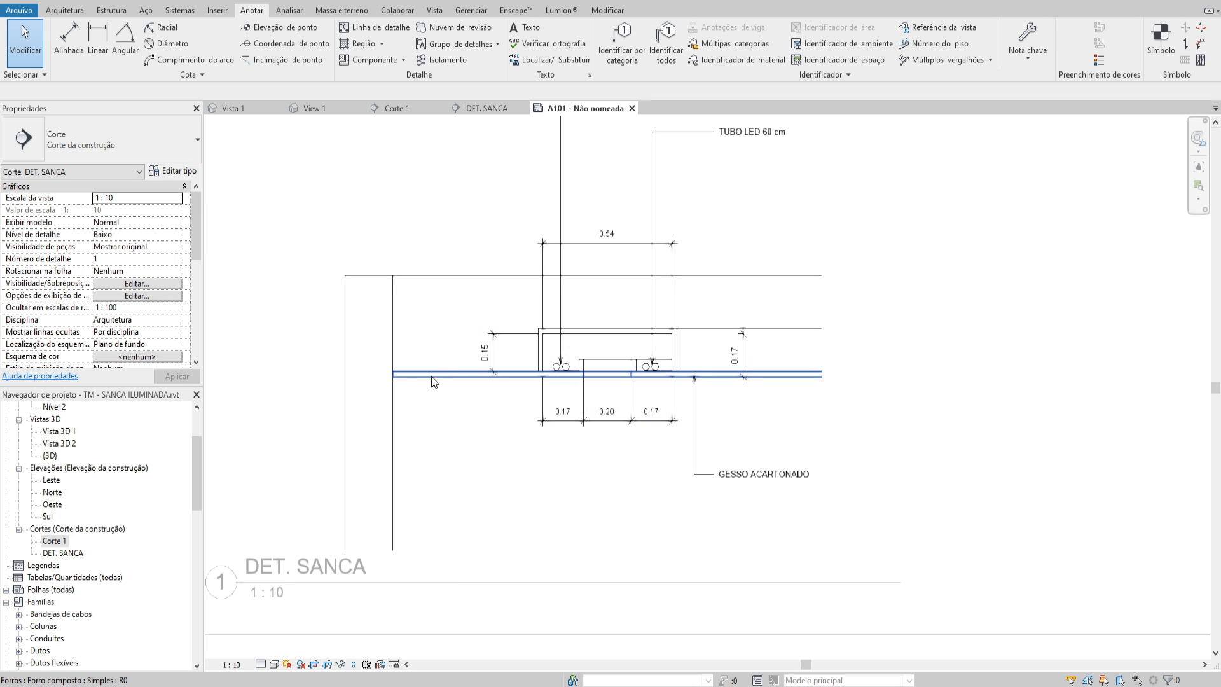
scroll(426, 380, "up", 3)
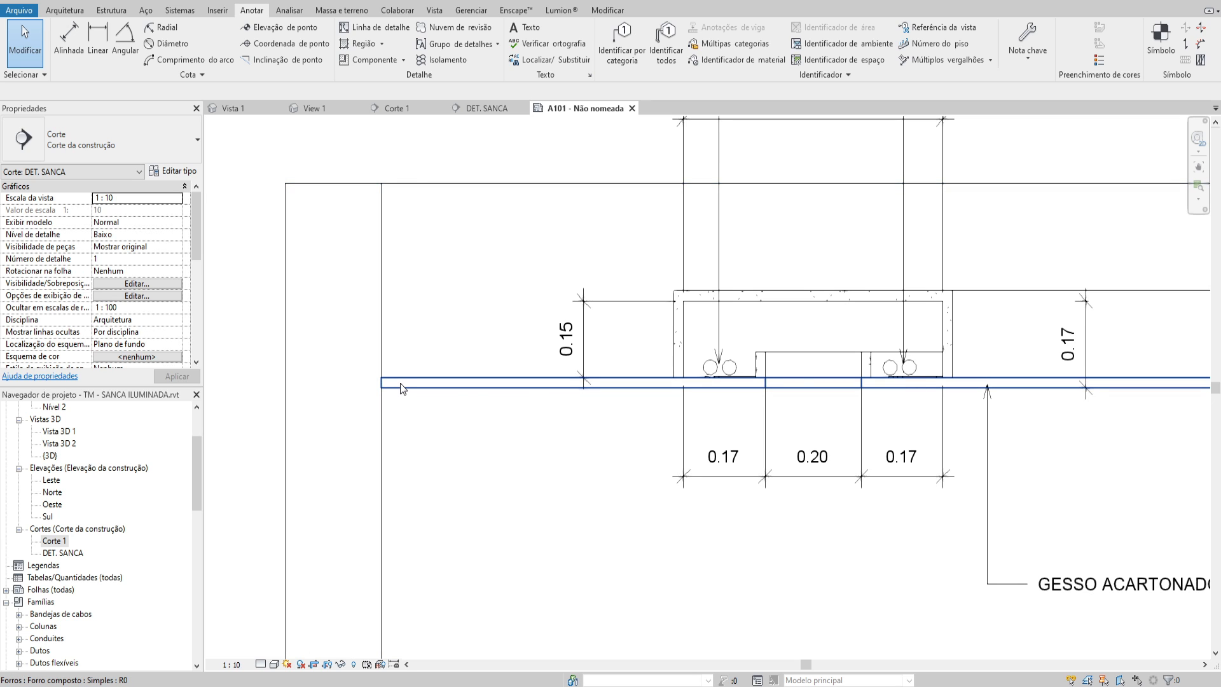
scroll(58, 483, "up", 3)
Open the Nível 1 ceiling plan and start editing the boundary of the composite ceiling
left_click(55, 482)
double_click(55, 482)
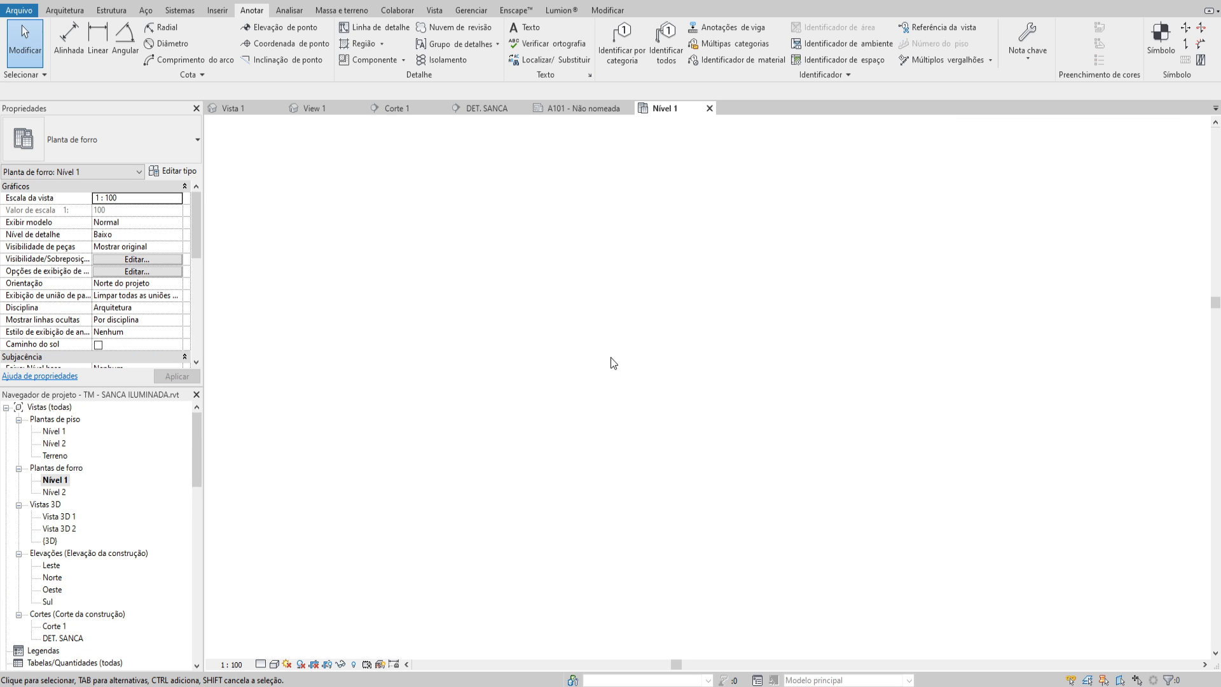
scroll(725, 420, "up", 8)
double_click(526, 183)
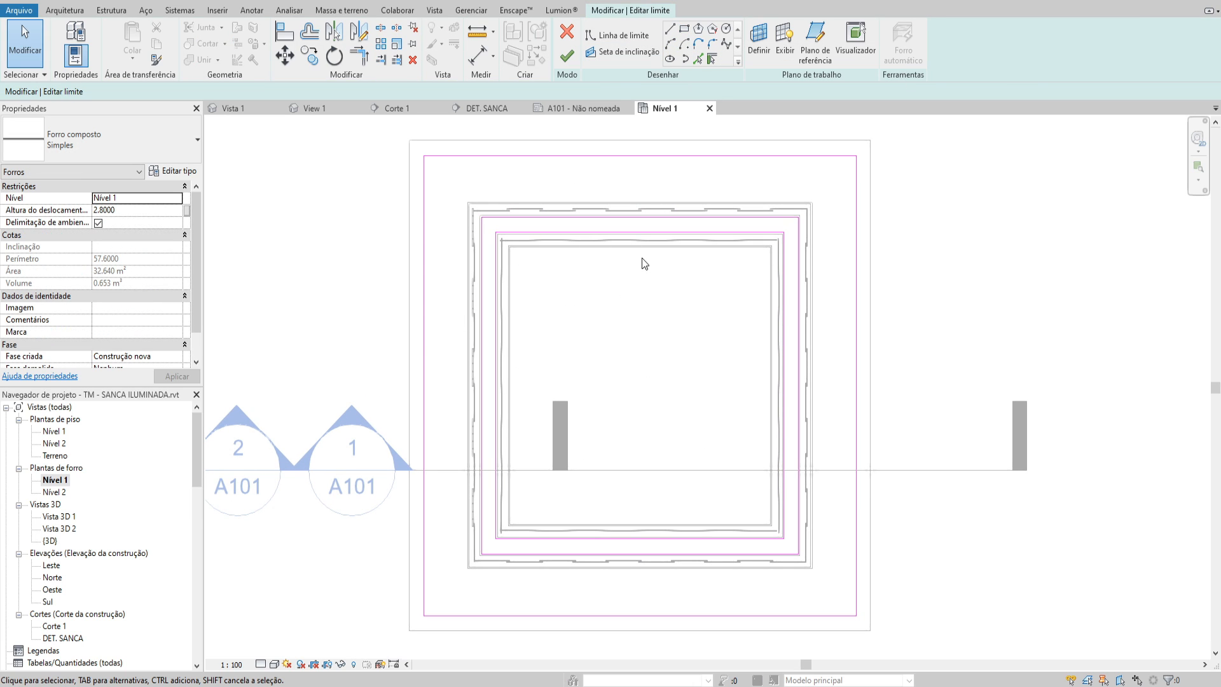
Draw a rectangular boundary offset 0.02 inward from the room's inner wall faces
left_click(684, 28)
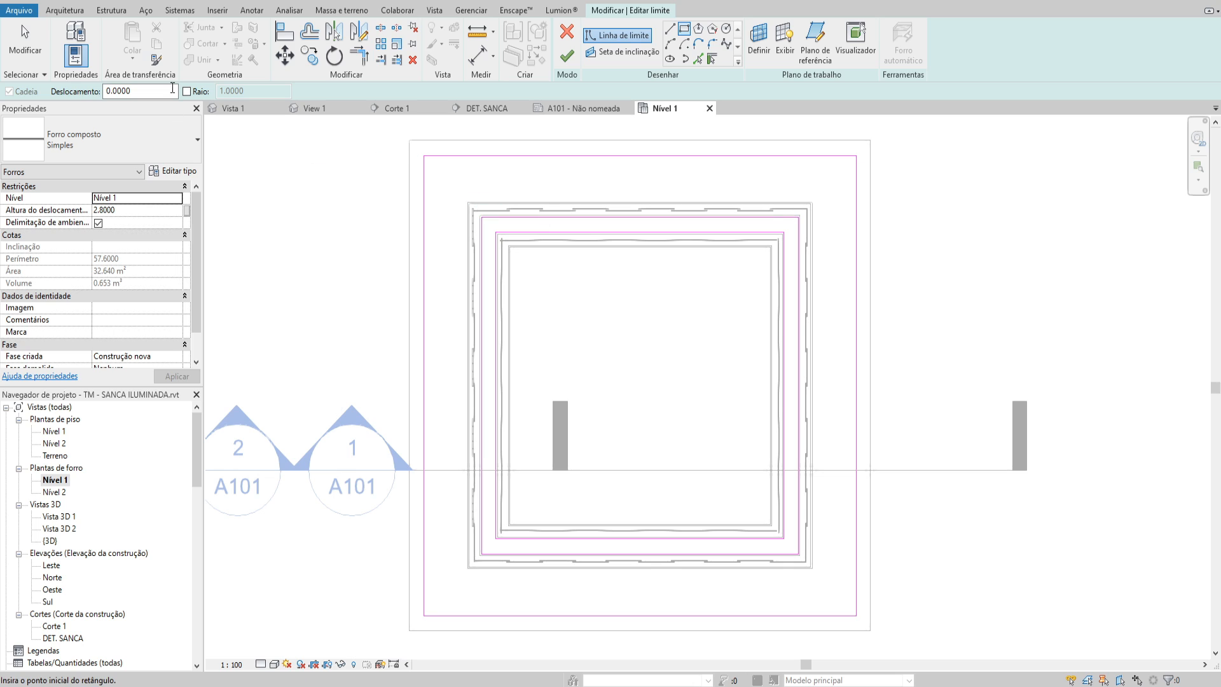
left_click_drag(145, 90, 26, 94)
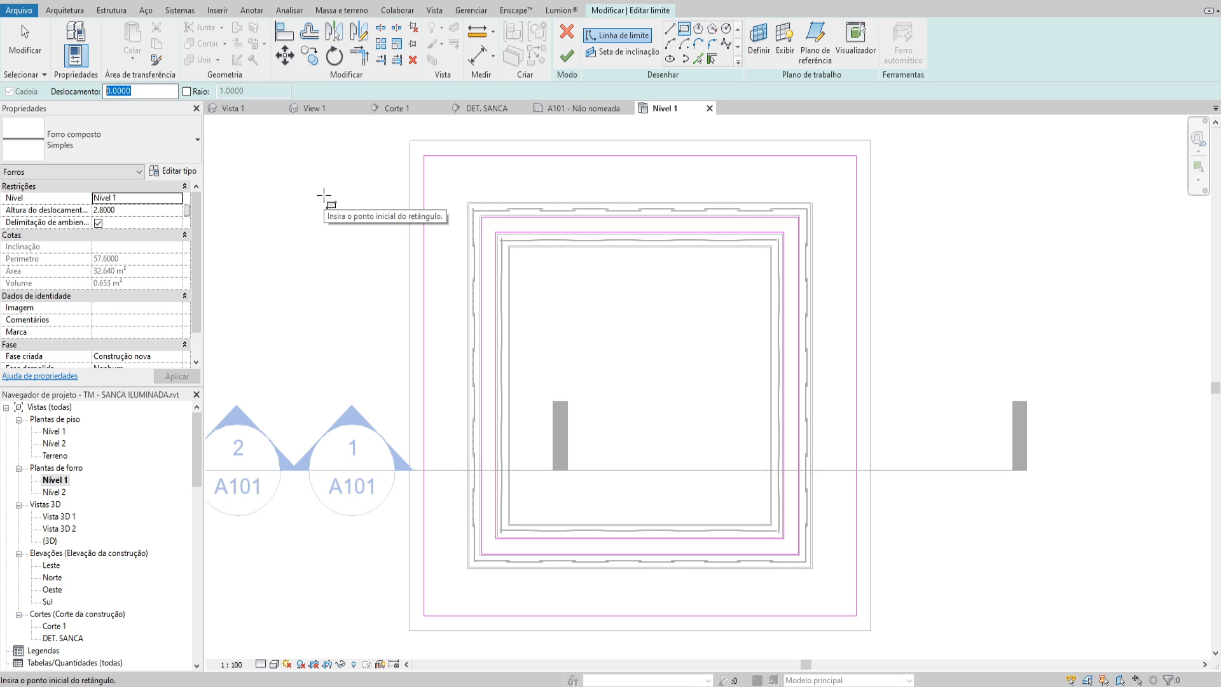
type("0.02")
left_click(423, 154)
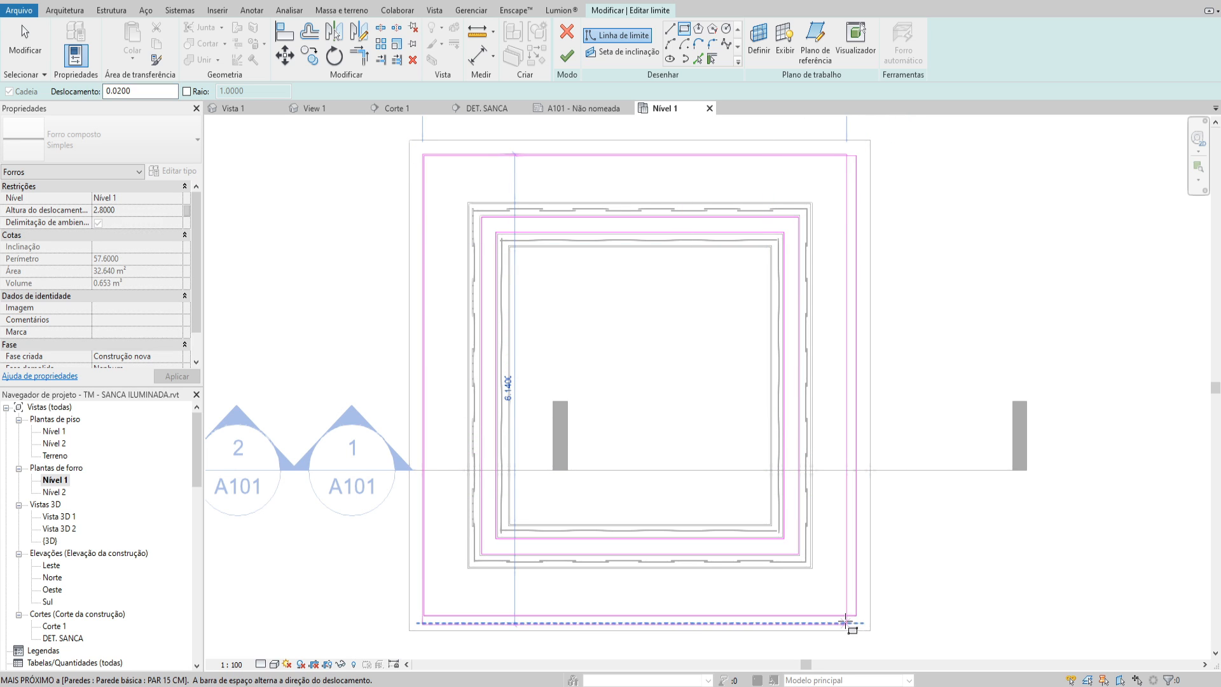
left_click(847, 621)
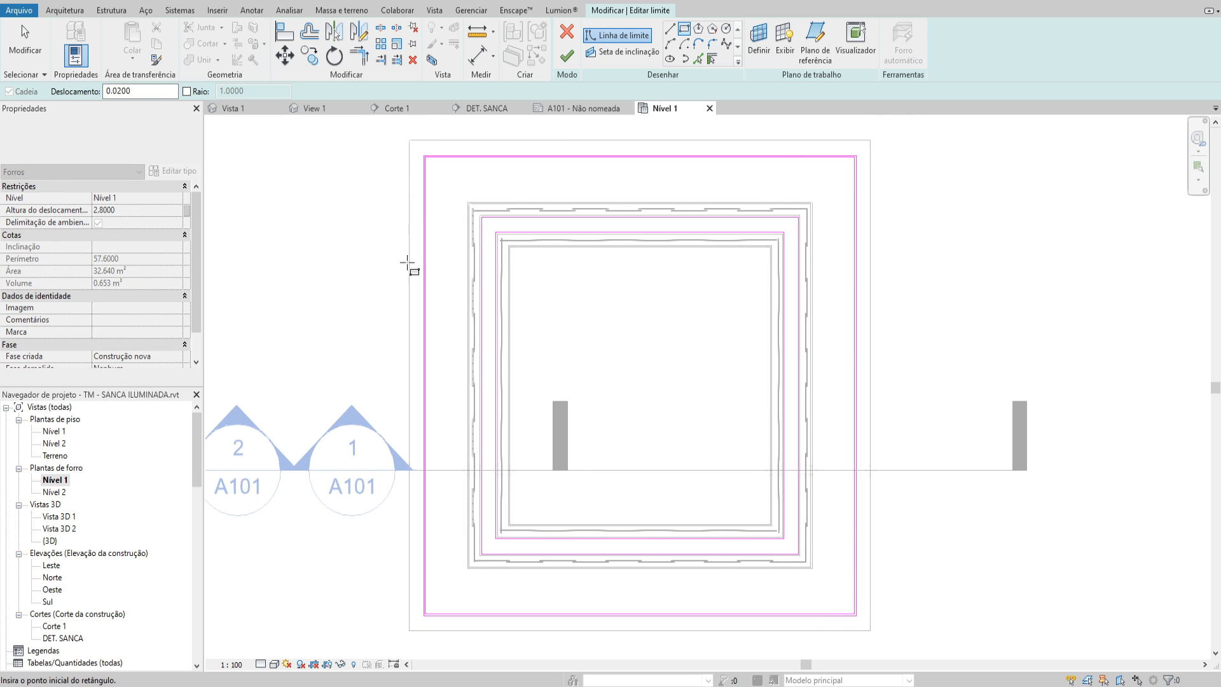
Remove the original outer boundary loop along the walls and finish the ceiling boundary edit
key("Escape")
scroll(427, 170, "up", 2)
key("Tab")
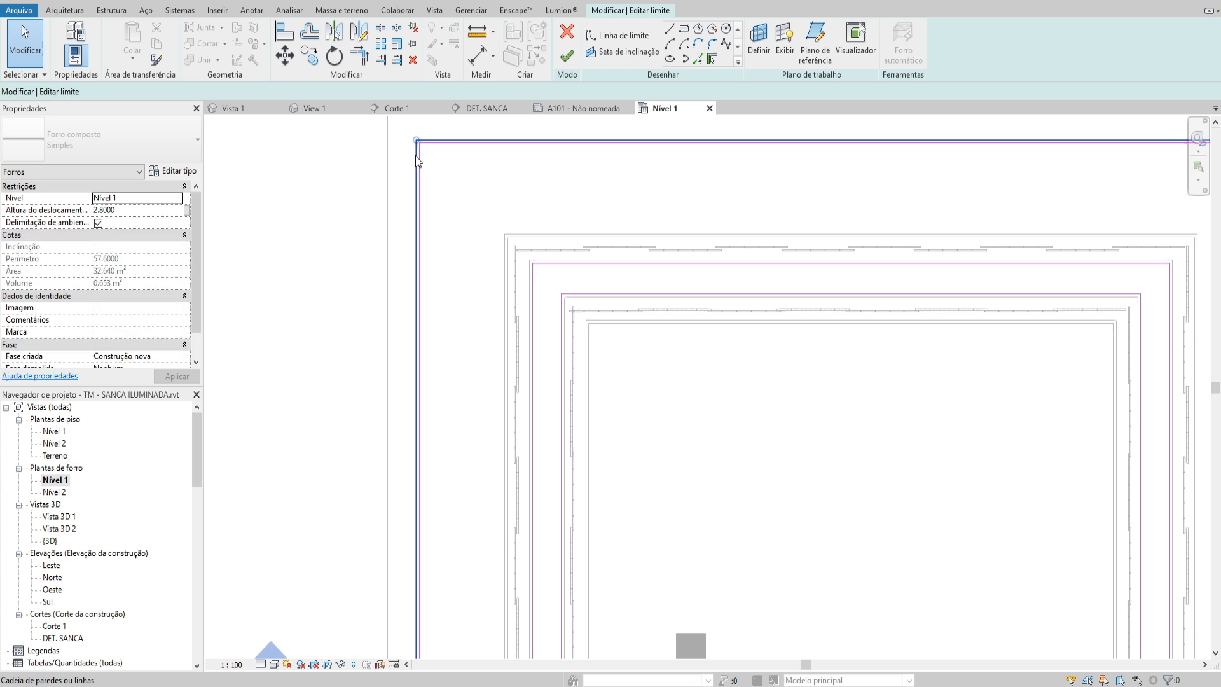
scroll(445, 178, "down", 3)
left_click(567, 56)
left_click(534, 224)
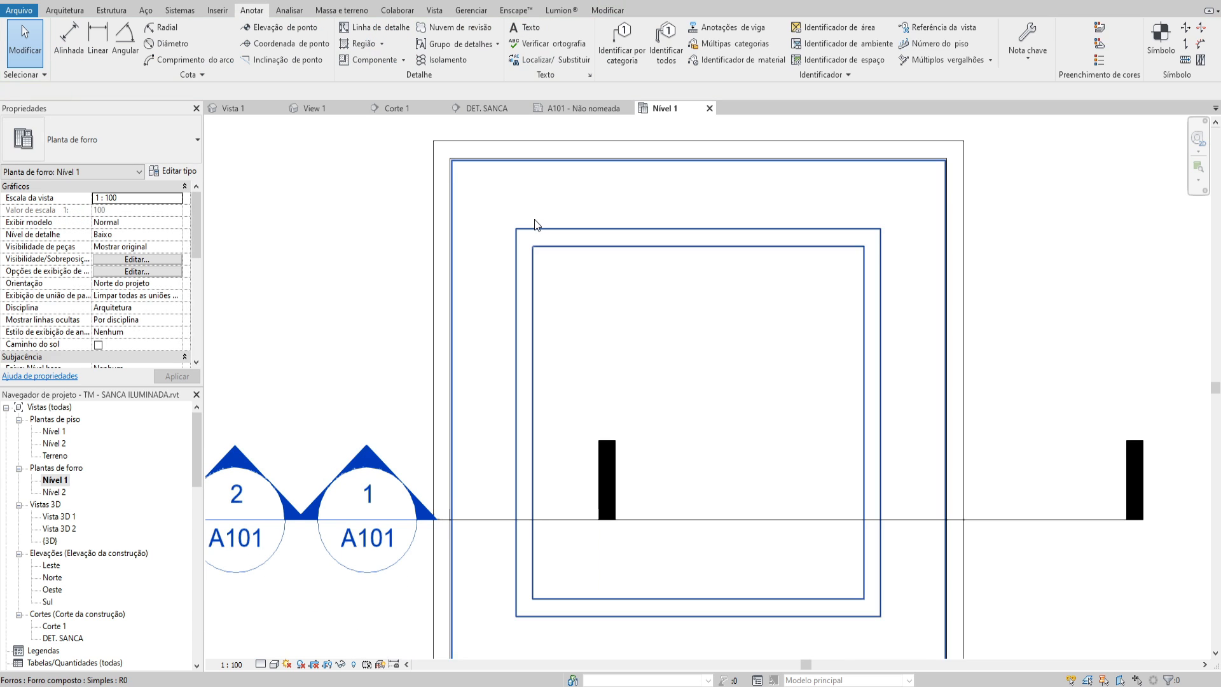
Open the DET. SANCA section and examine the gap between the ceiling board's end and the wall
scroll(413, 432, "down", 2)
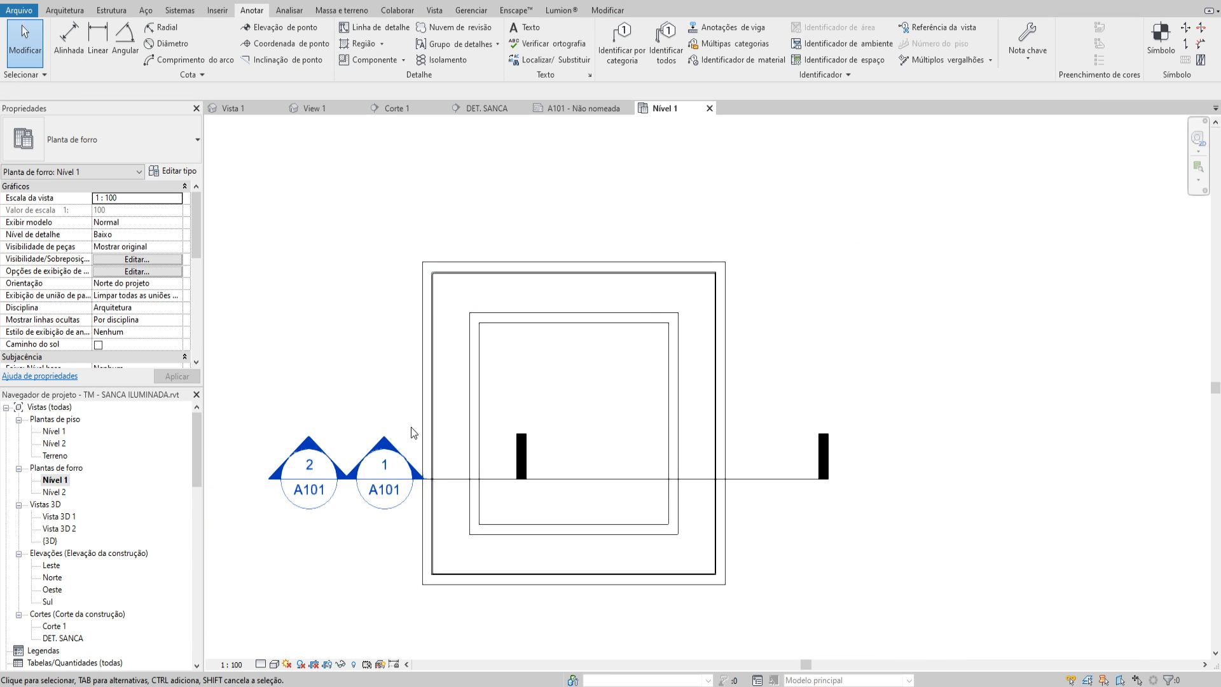
double_click(395, 439)
scroll(490, 292, "up", 4)
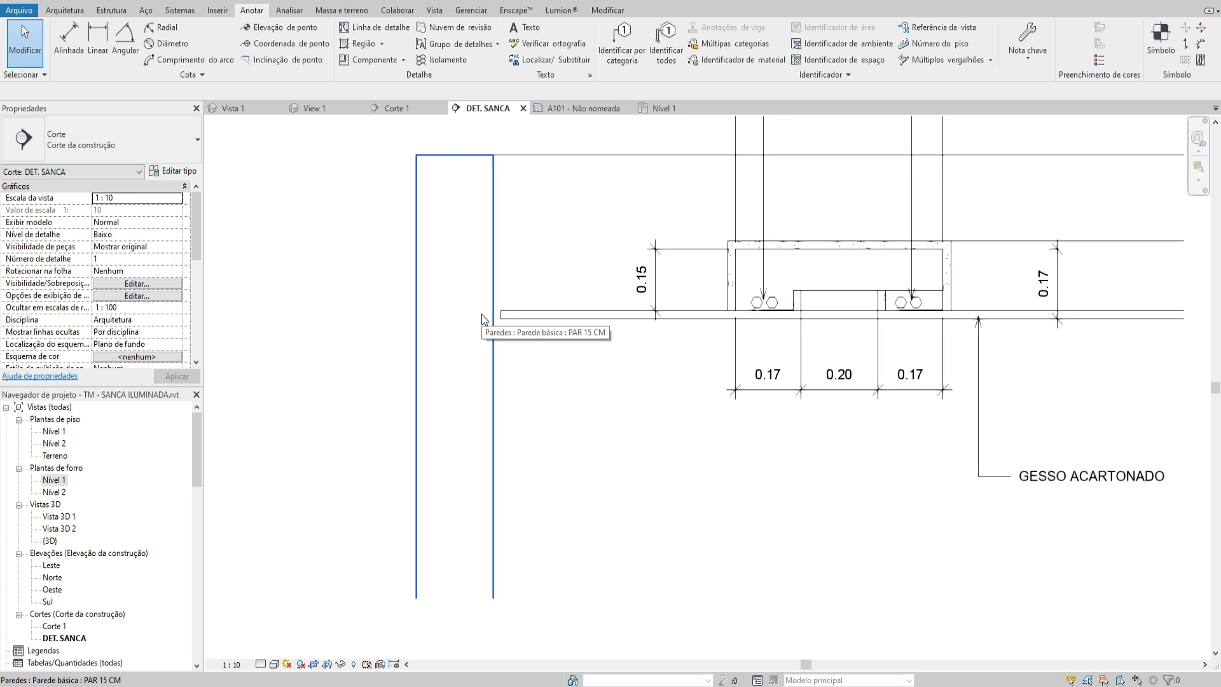
scroll(483, 314, "up", 3)
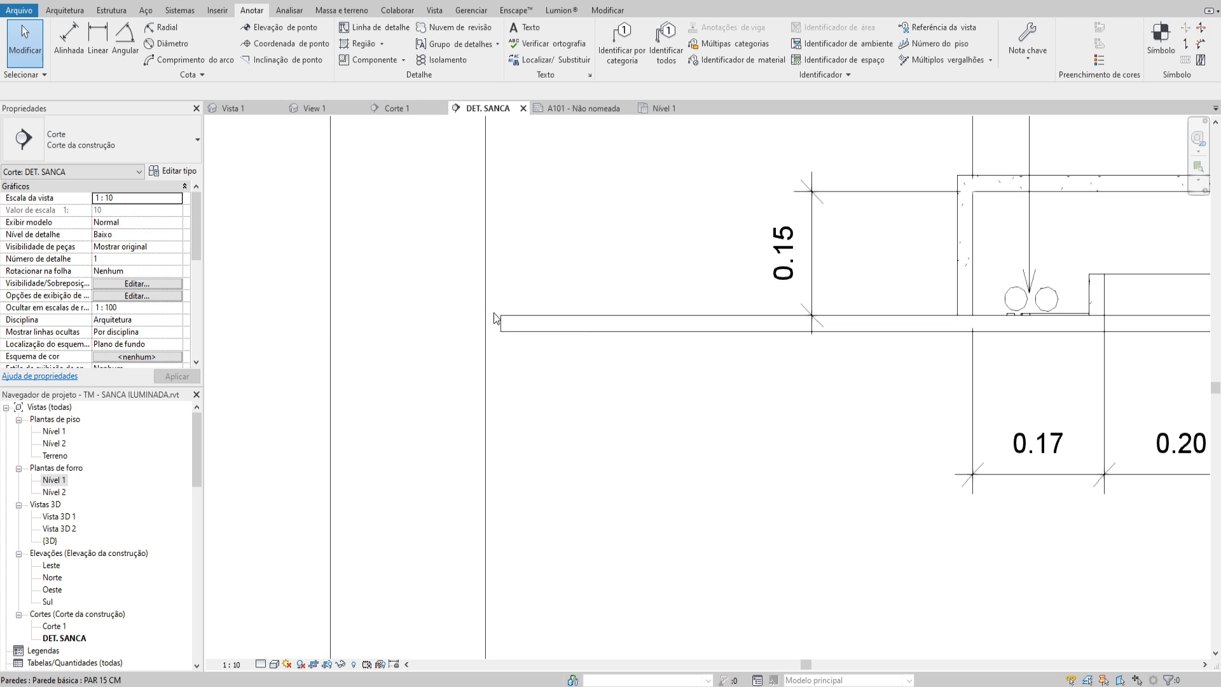
middle_click_drag(496, 318, 492, 329)
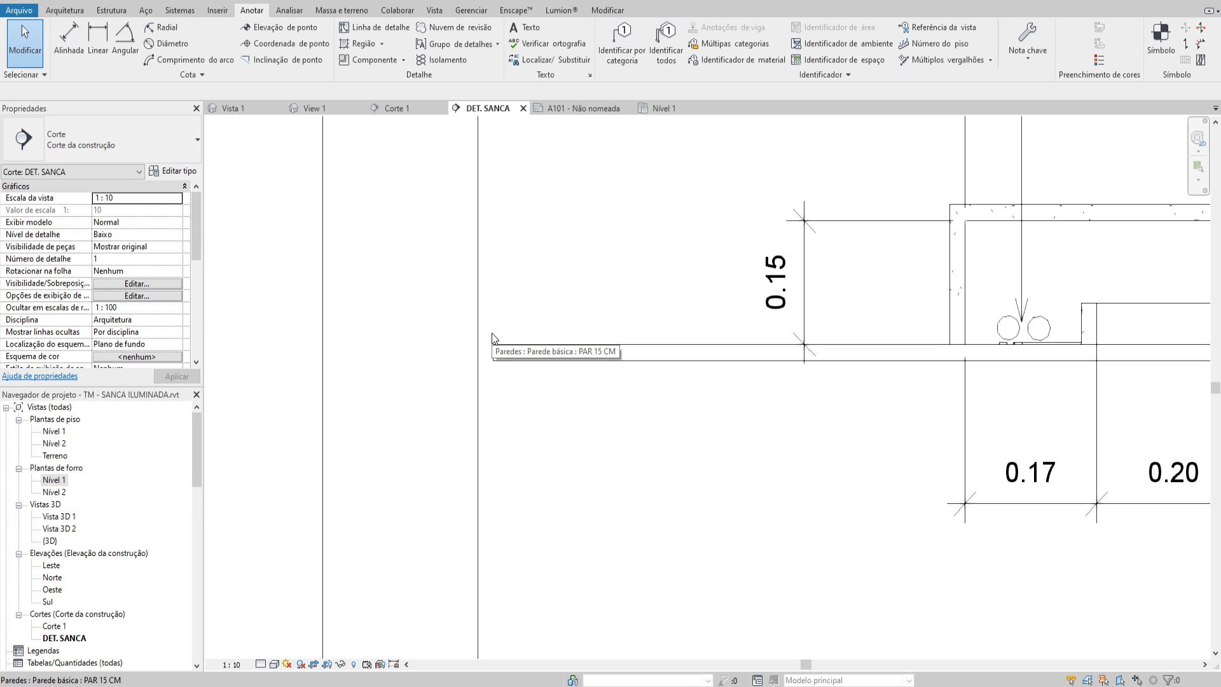
scroll(484, 343, "up", 2)
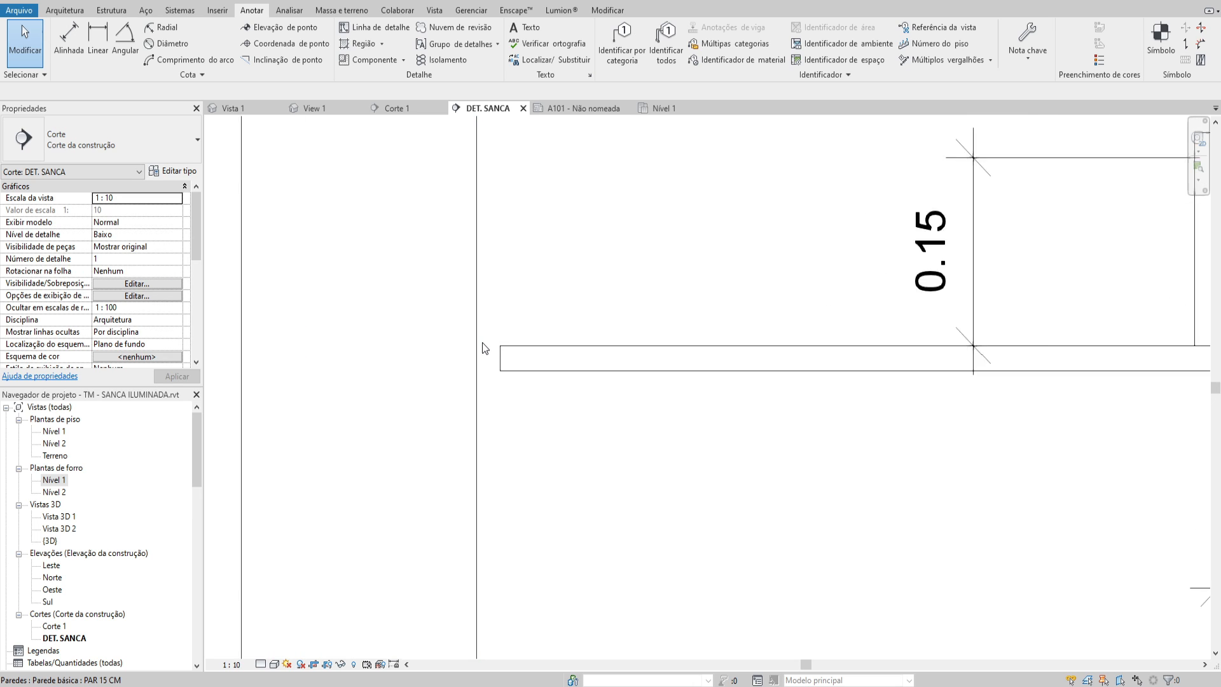
scroll(487, 340, "down", 2)
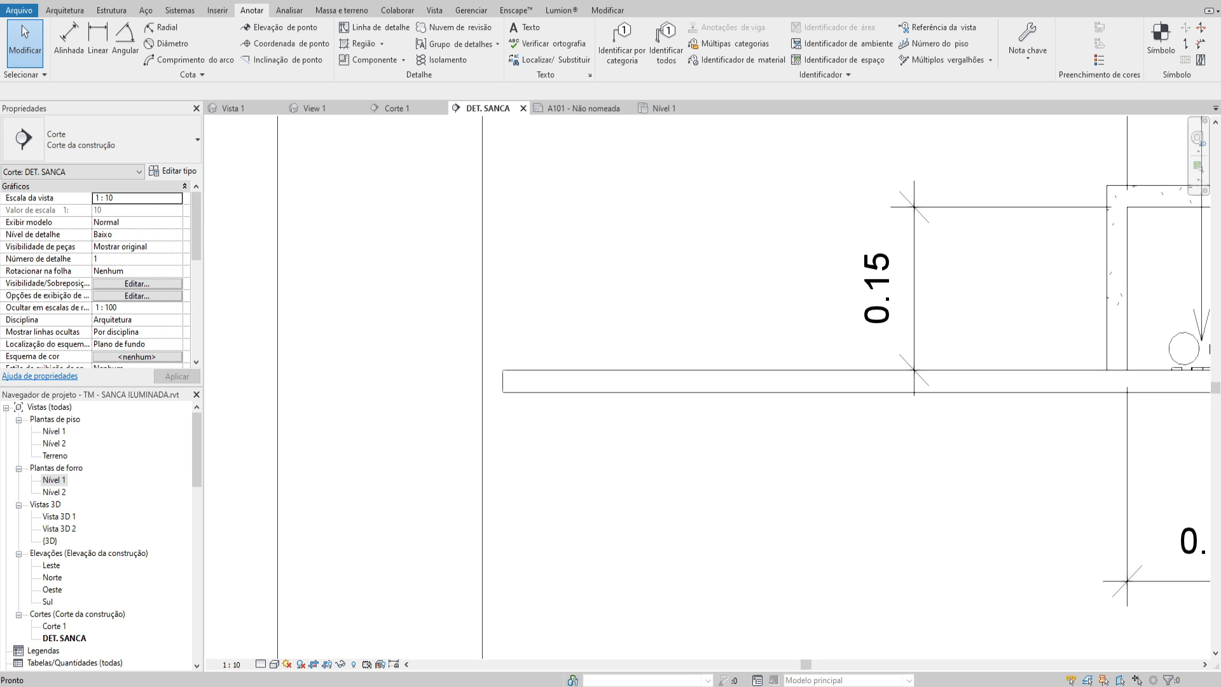
Switch to the browser's PERFIL TABICA image results and examine the profile's shape, installation and finished appearance
key("alt+Tab")
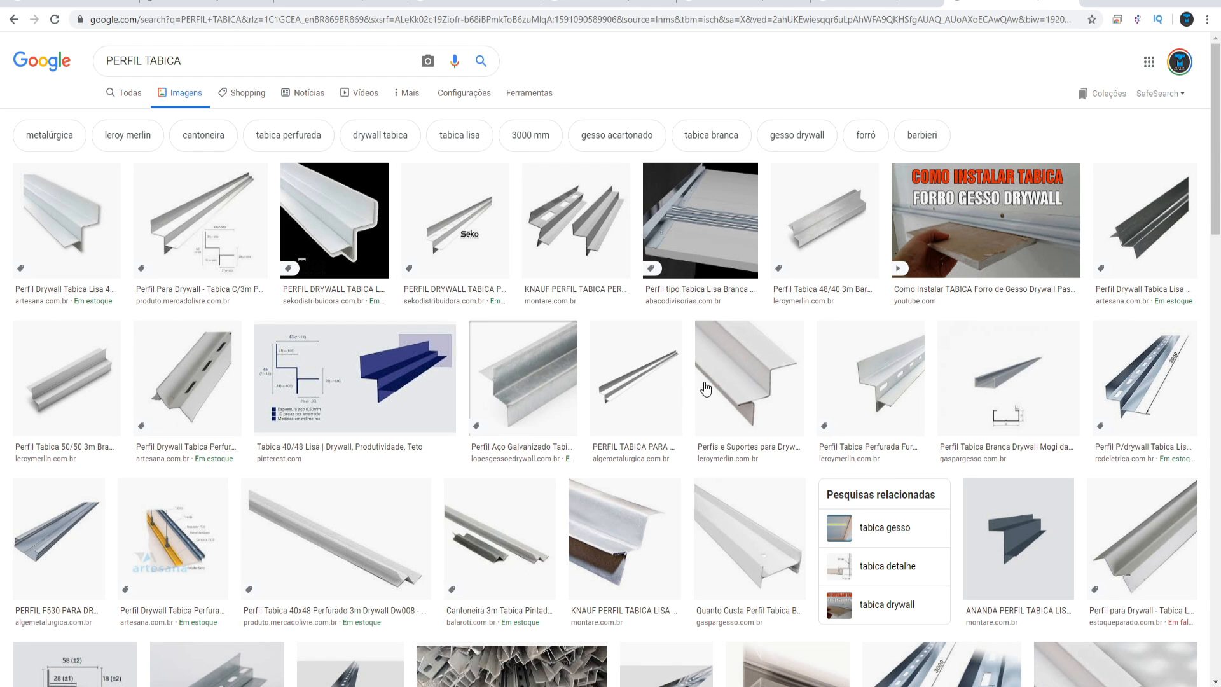
left_click(750, 380)
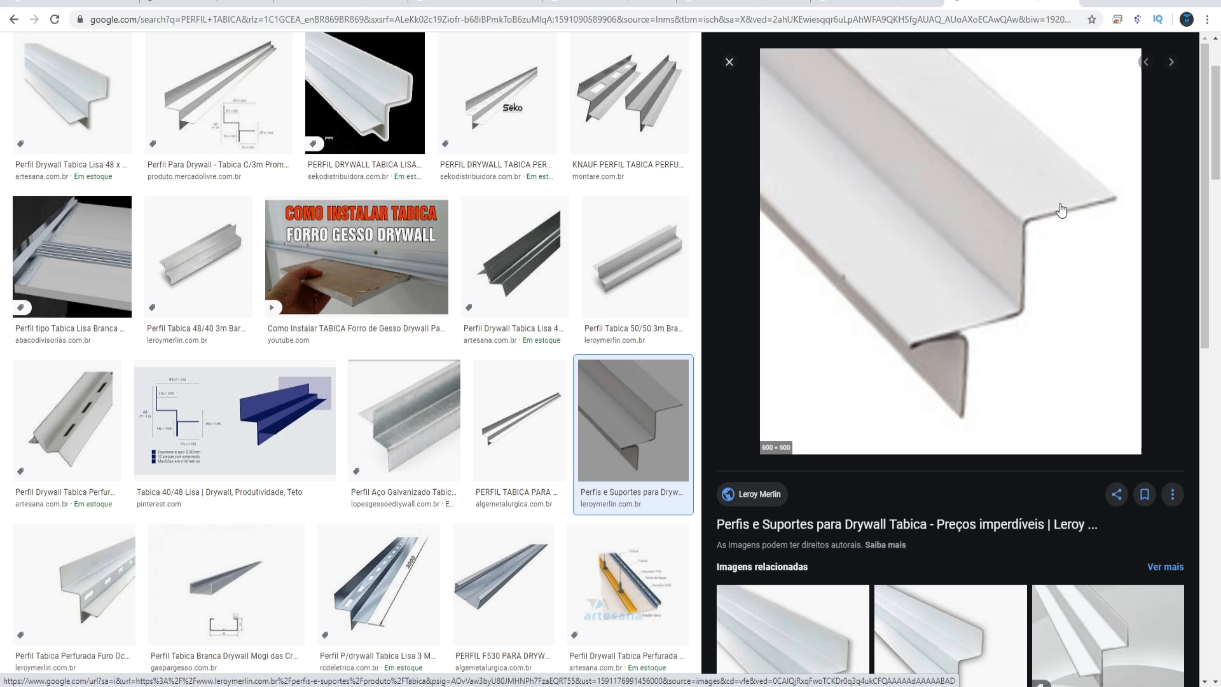
left_click(334, 276)
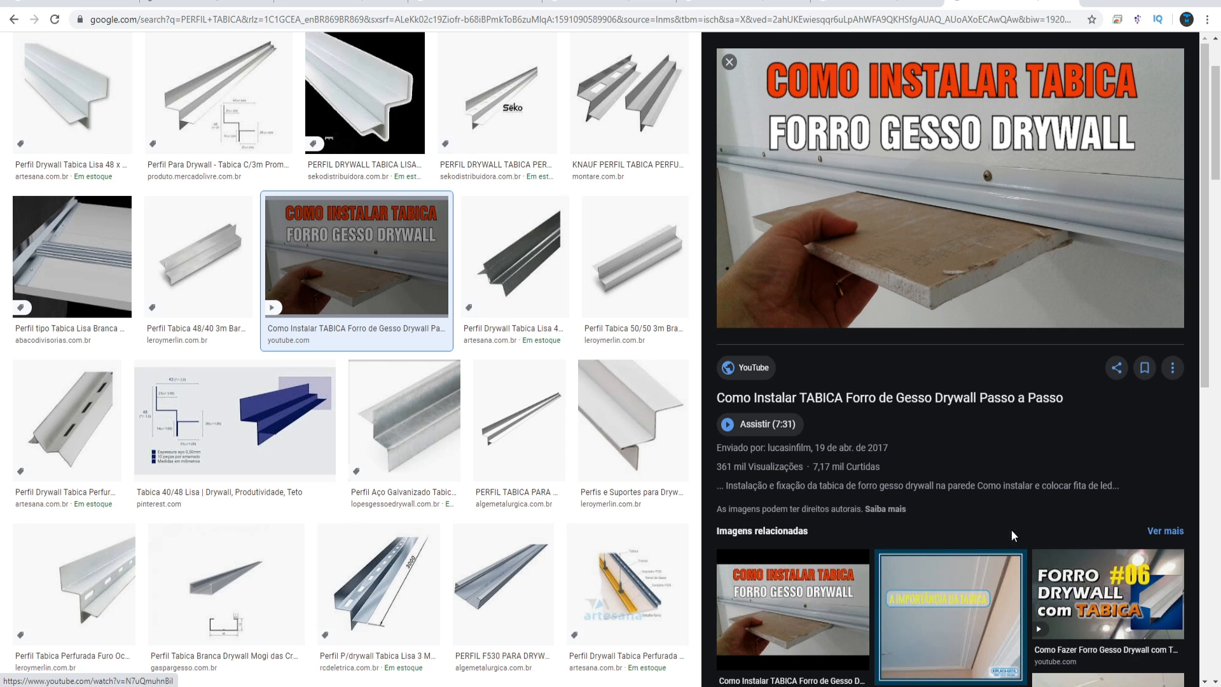
left_click(1011, 558)
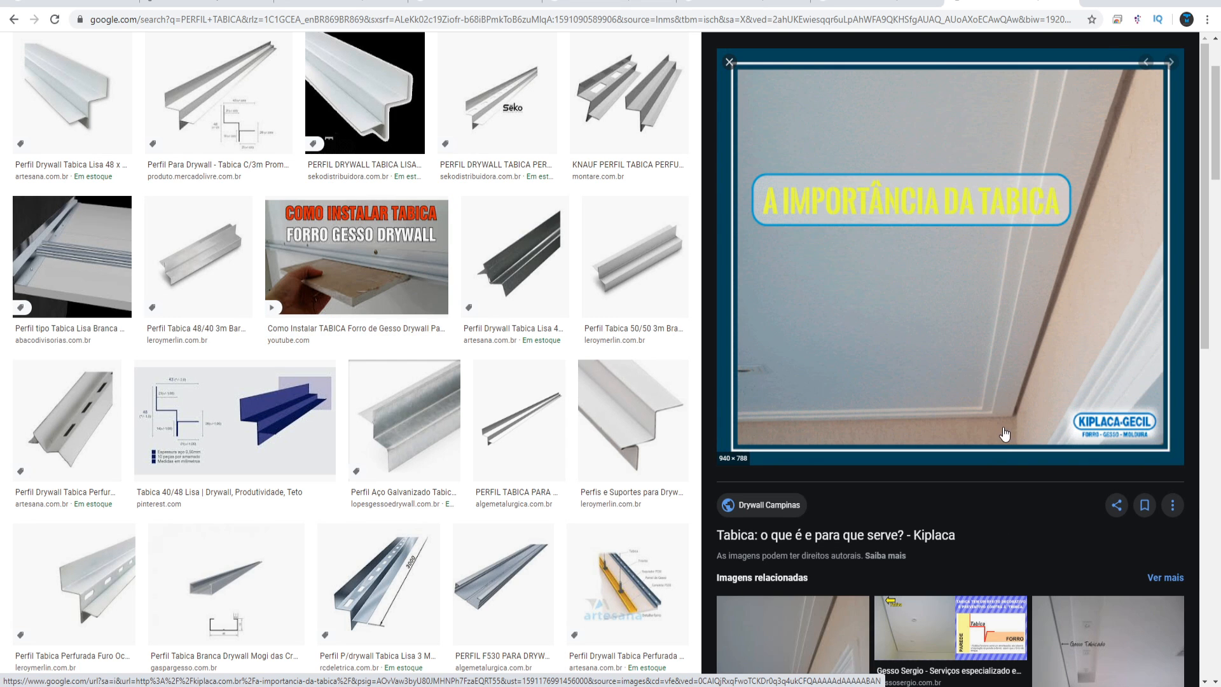
left_click(72, 257)
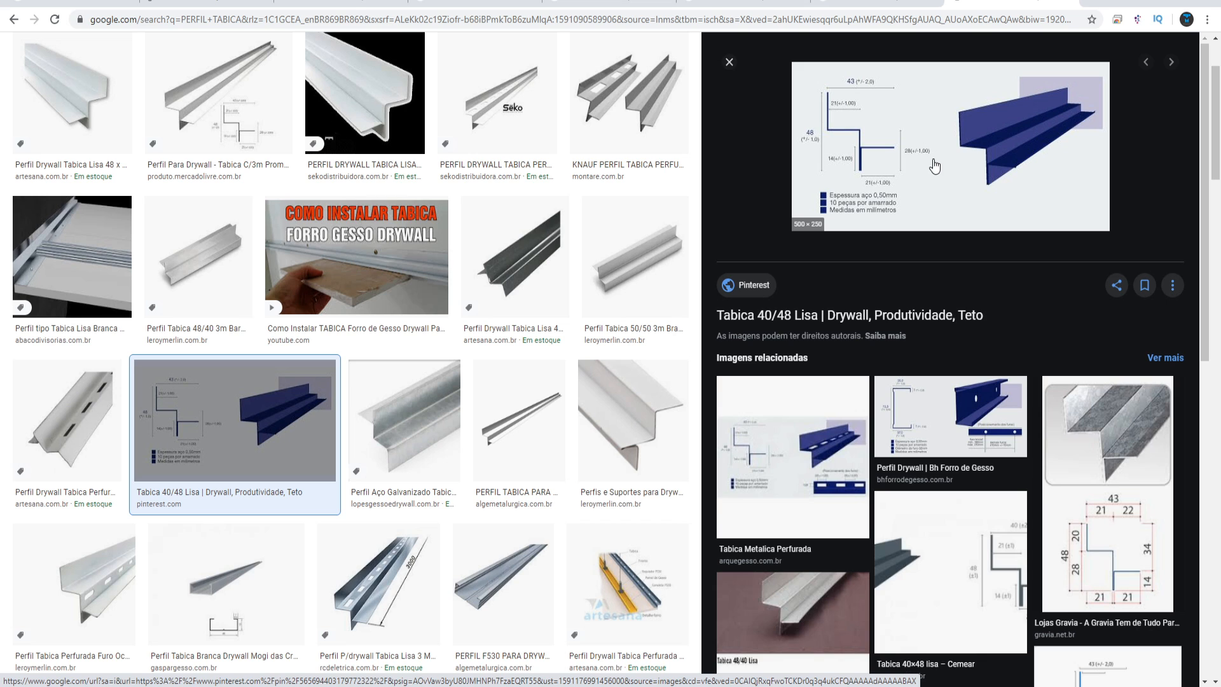
Open the Lojas Gravia tabica profile image and capture its dimensioned section drawing as a screenshot
left_click(925, 135)
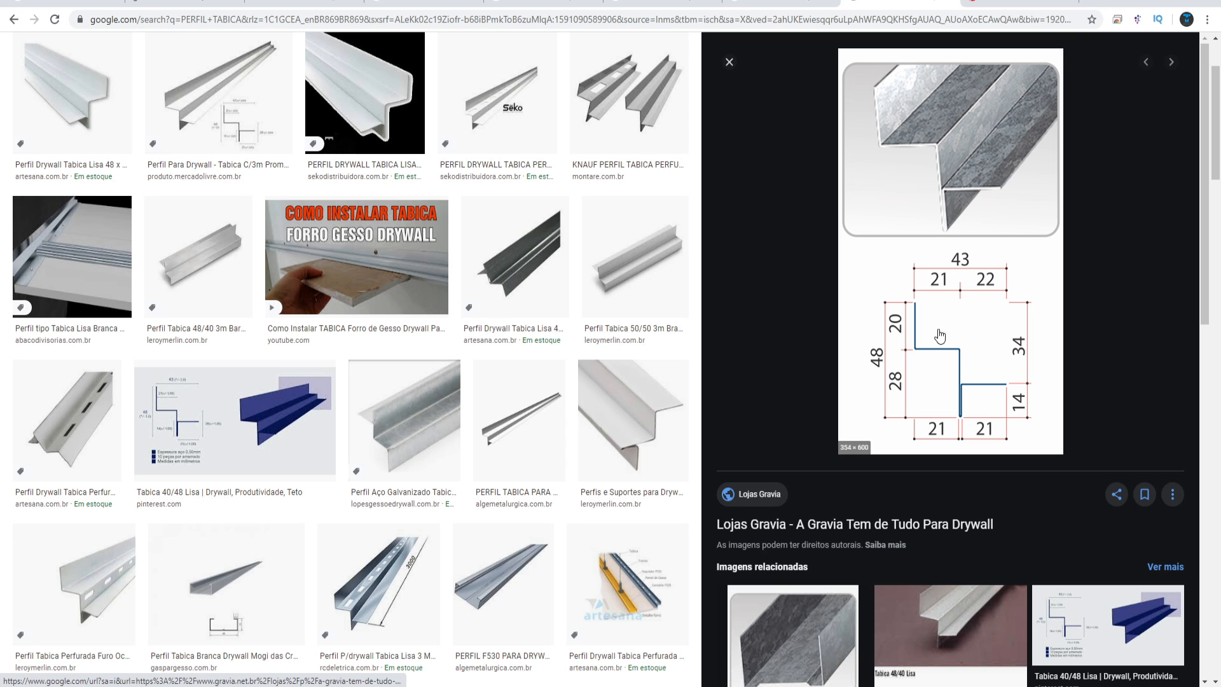
key("Print")
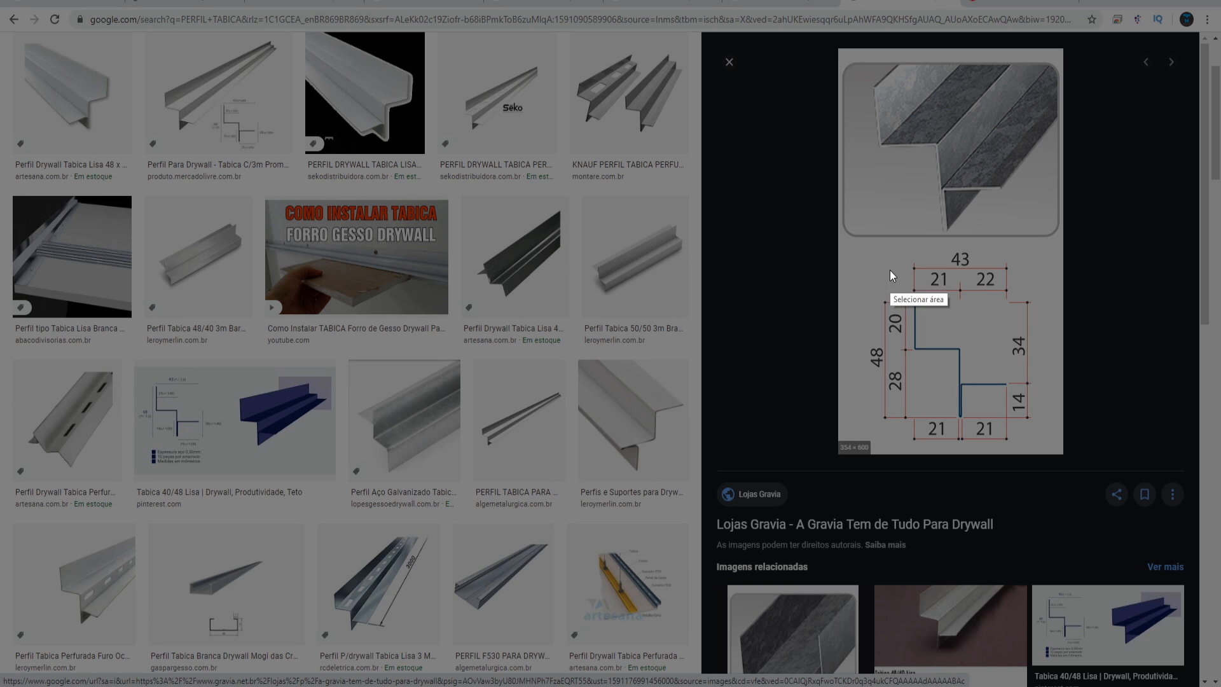
left_click_drag(855, 241, 1049, 436)
scroll(705, 299, "down", 5)
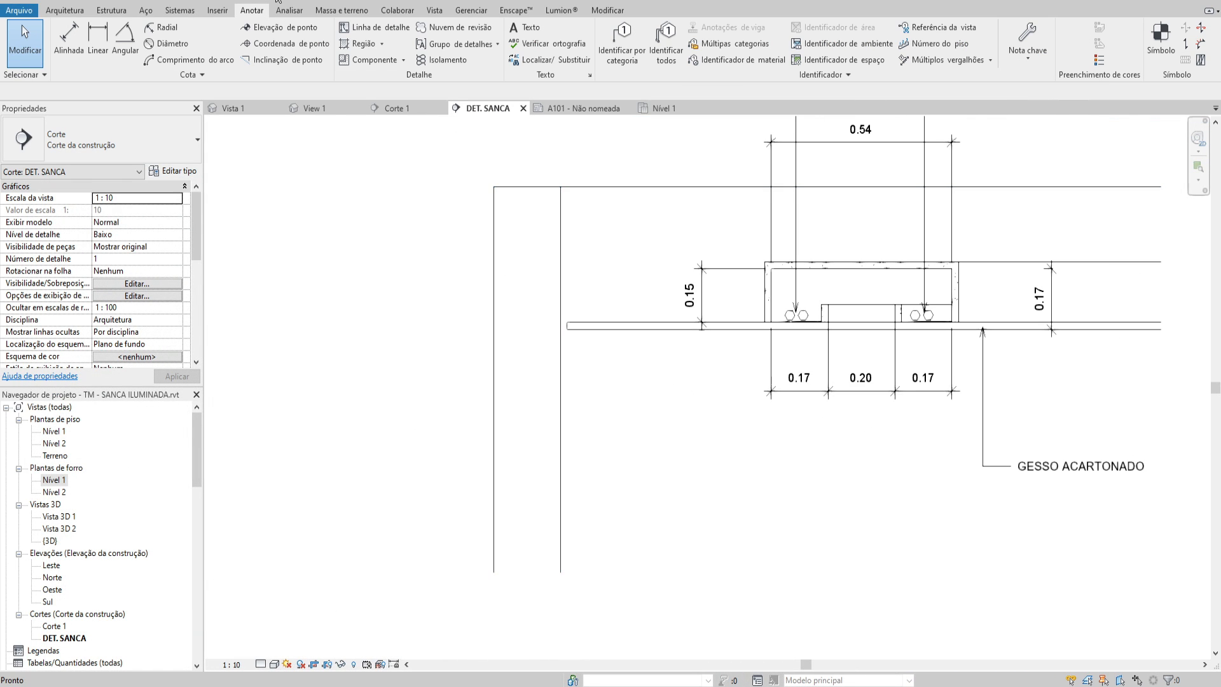
scroll(568, 342, "down", 3)
left_click(675, 330)
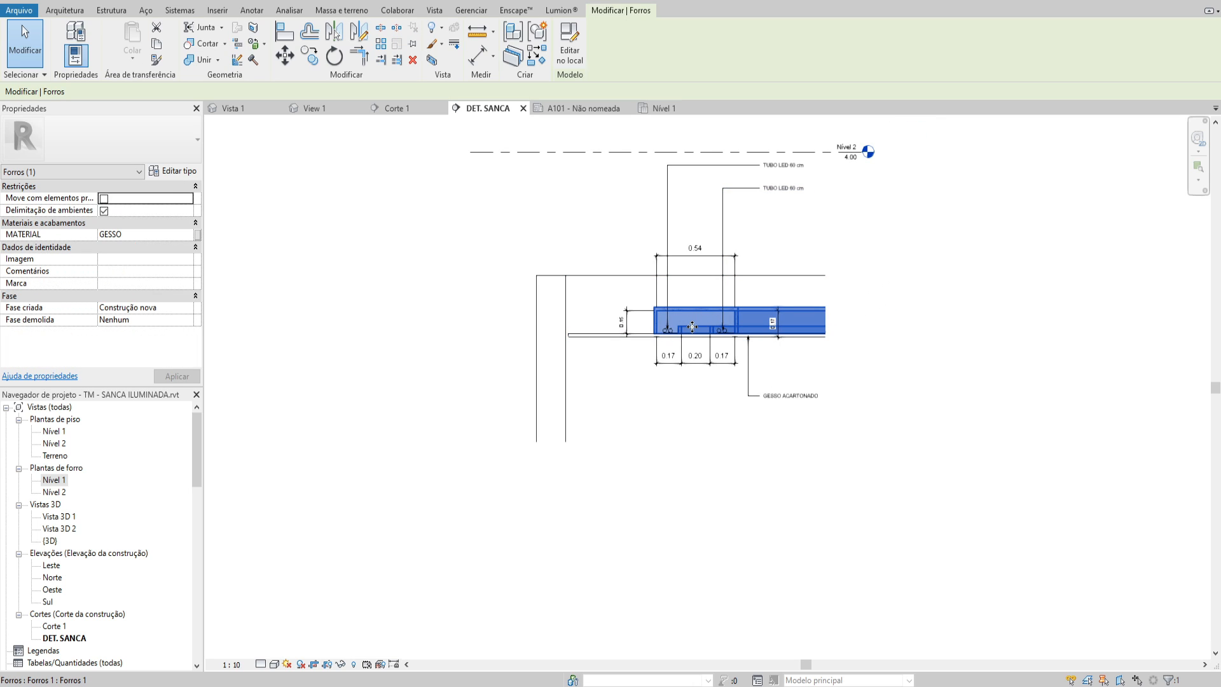
key("Escape")
middle_click_drag(569, 332, 505, 355)
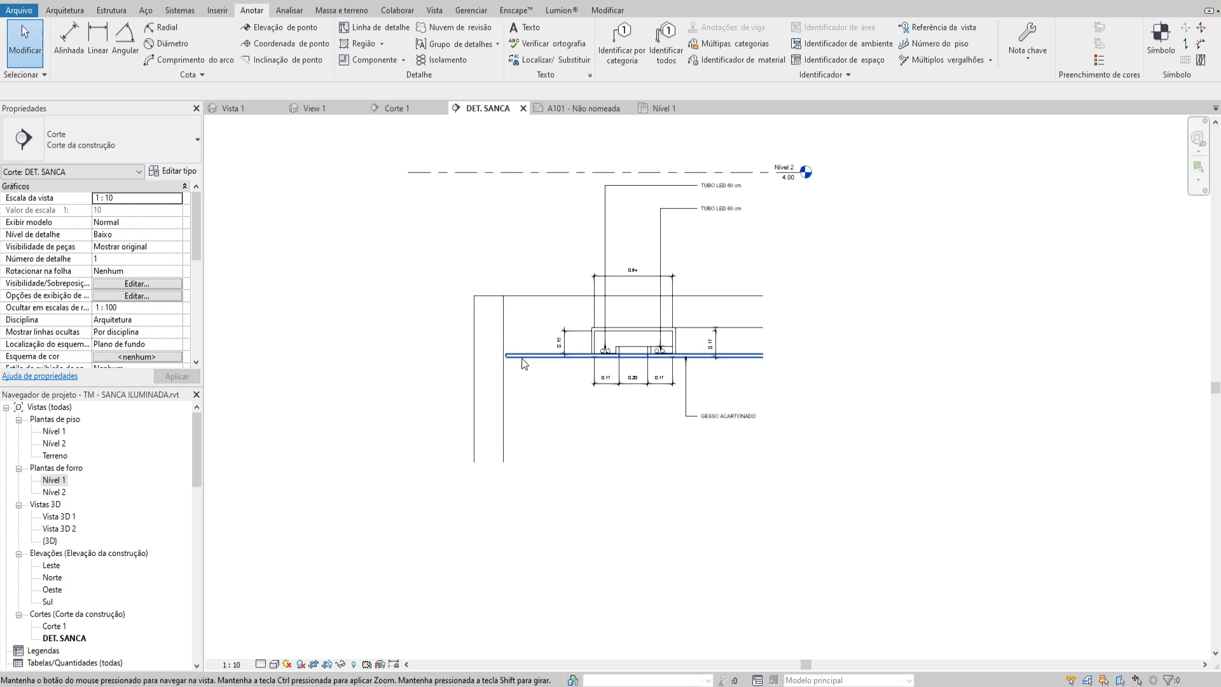
Open Vista 3D 1 and inspect the ceiling's perimeter where it meets the wall corner
double_click(59, 516)
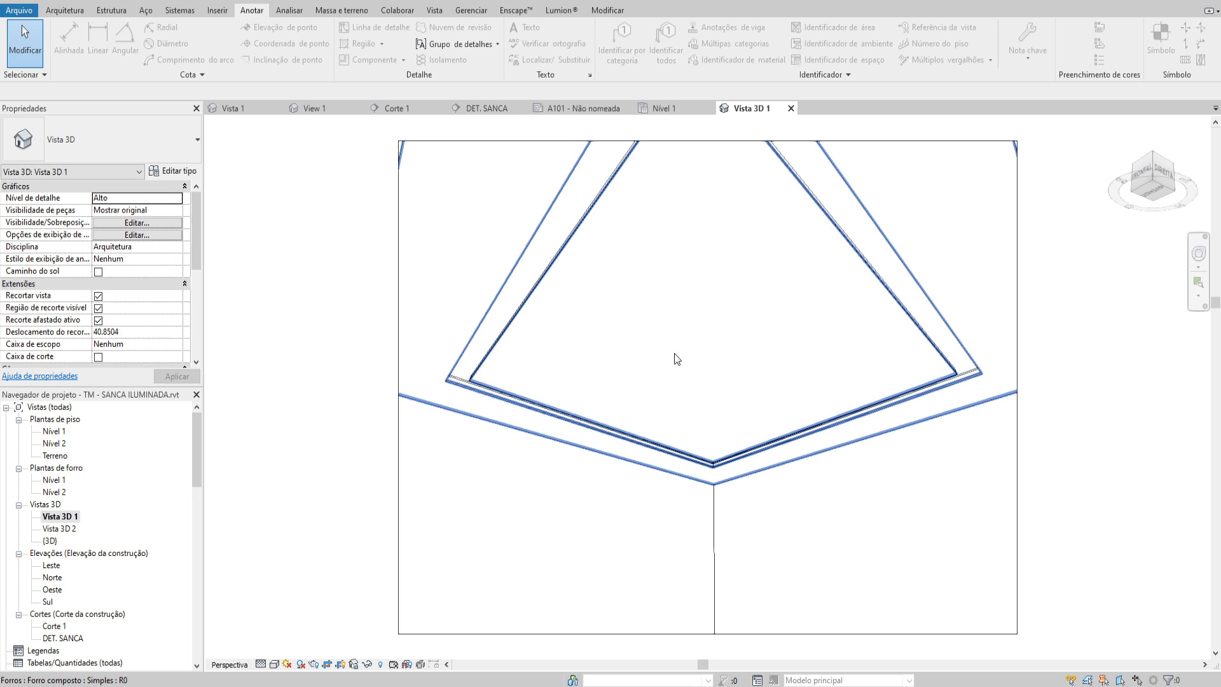
left_click(647, 280)
key("Escape")
scroll(609, 338, "down", 3)
middle_click_drag(673, 352, 627, 360)
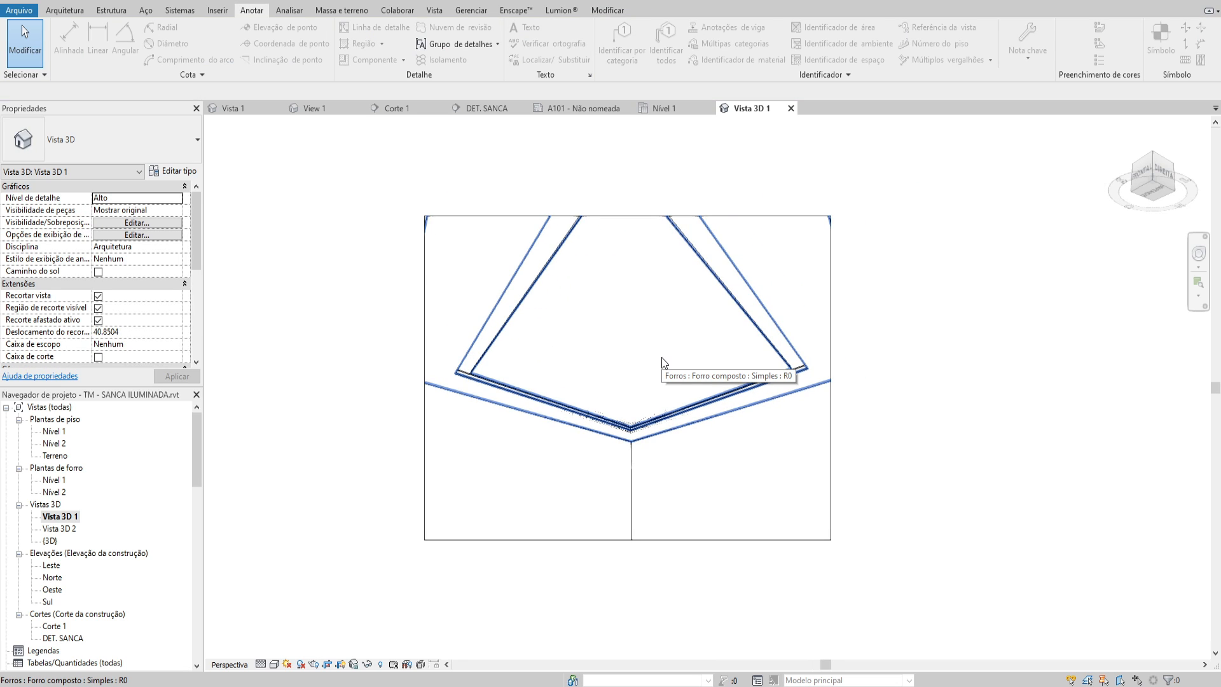
scroll(663, 358, "up", 5)
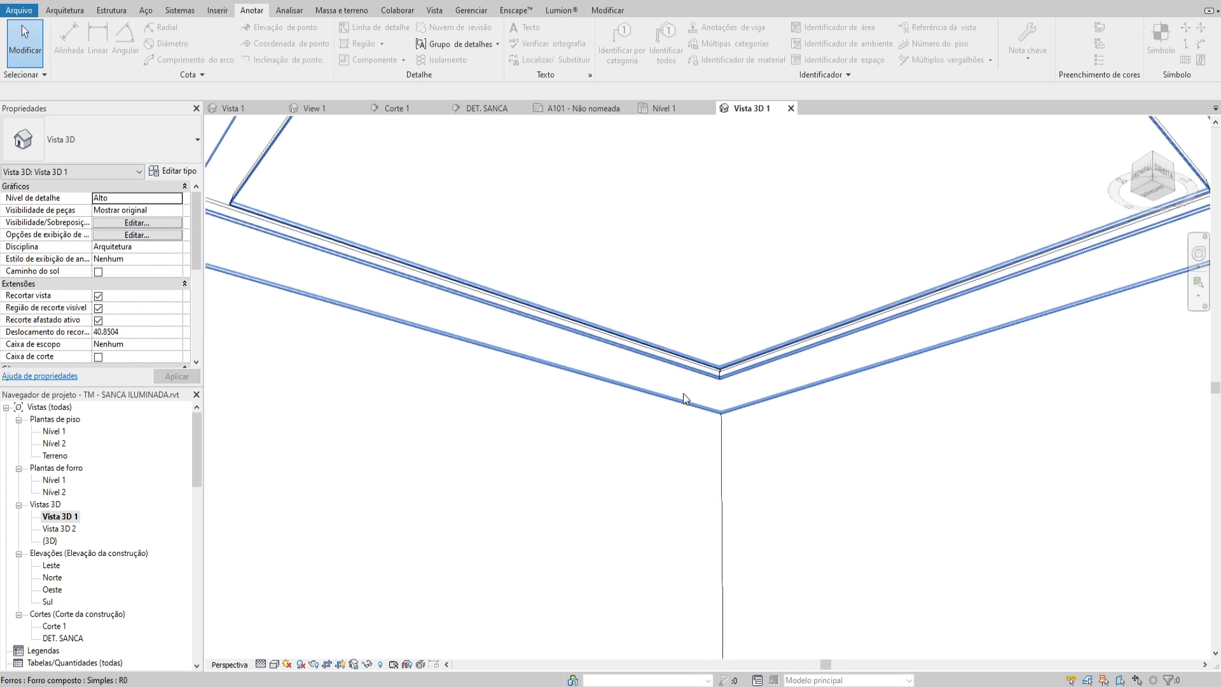
left_click(683, 393)
scroll(741, 437, "down", 2)
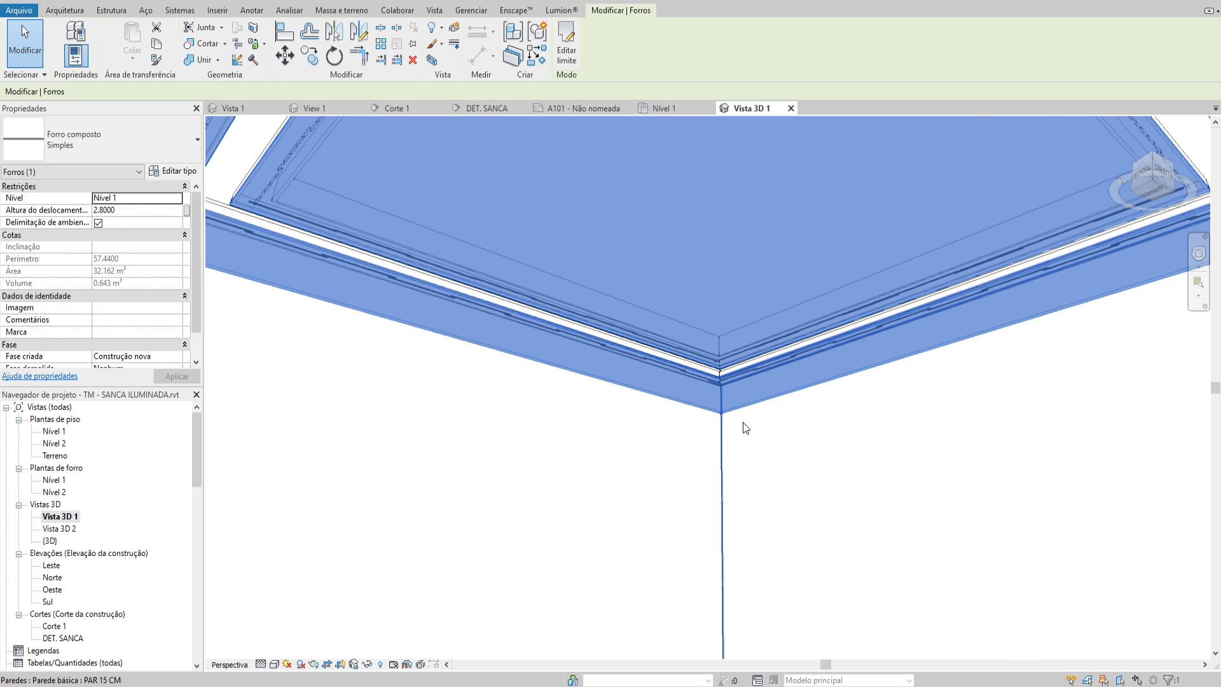
scroll(742, 422, "down", 2)
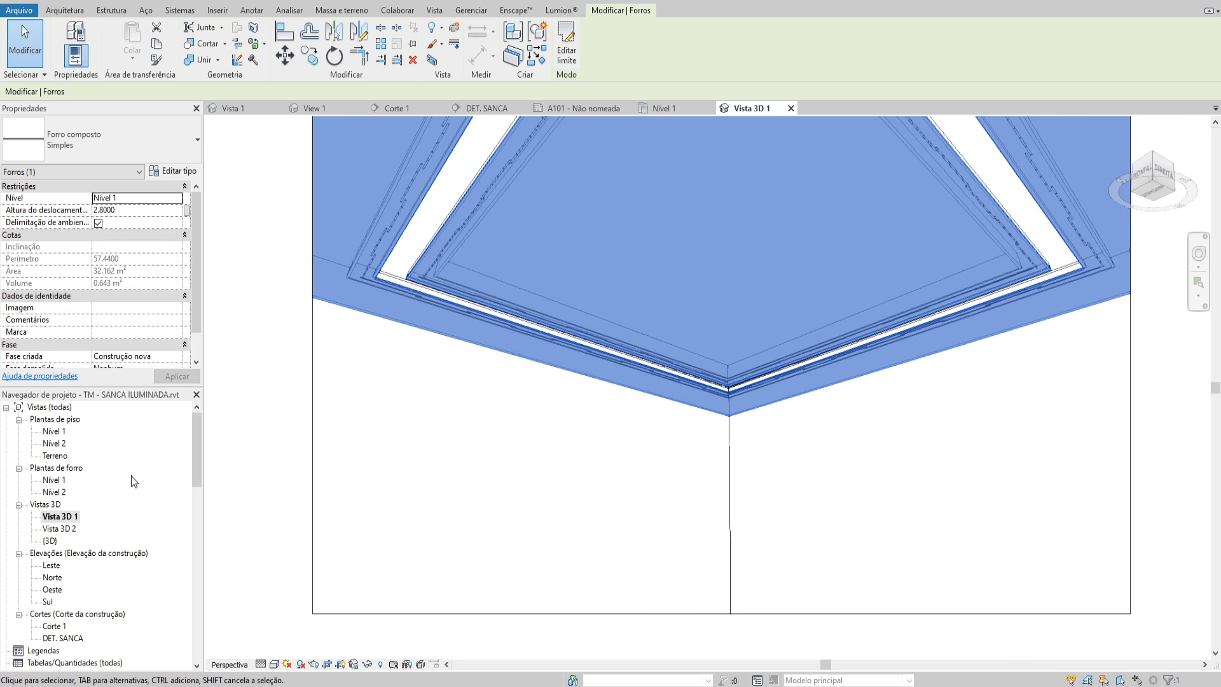
Collapse the families list in the project browser and open the Nível 1 ceiling plan
left_click(51, 513)
key("Left")
key("Left")
key("Left")
key("Left")
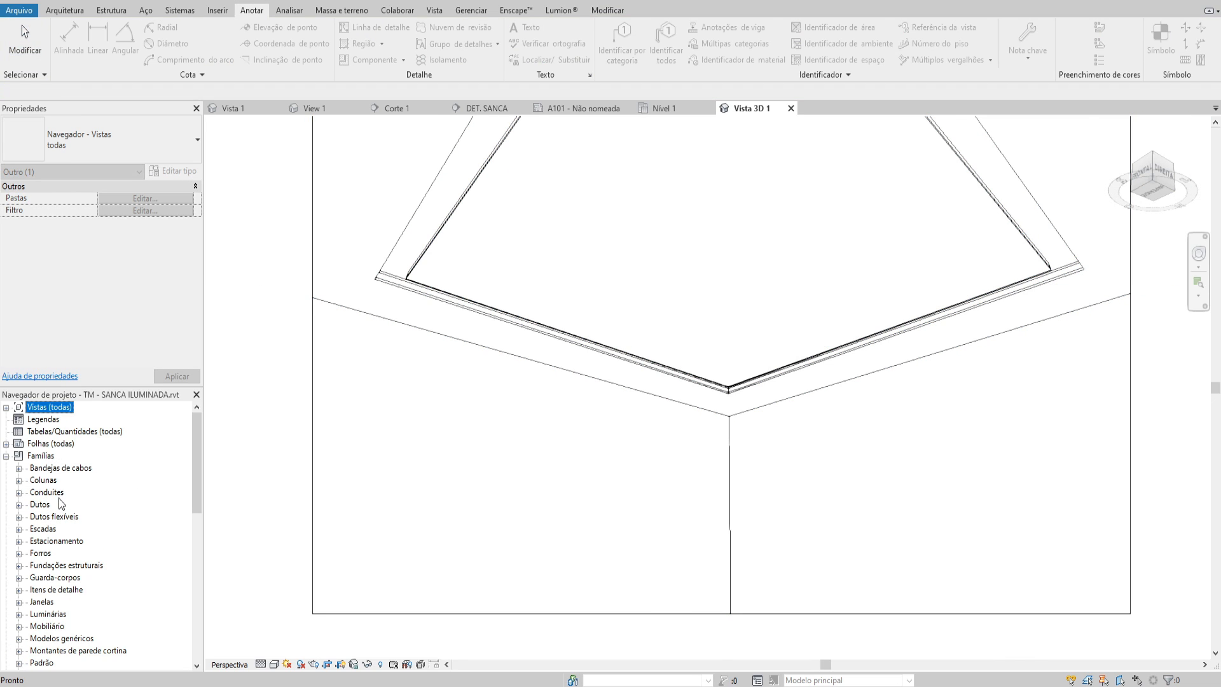
double_click(41, 456)
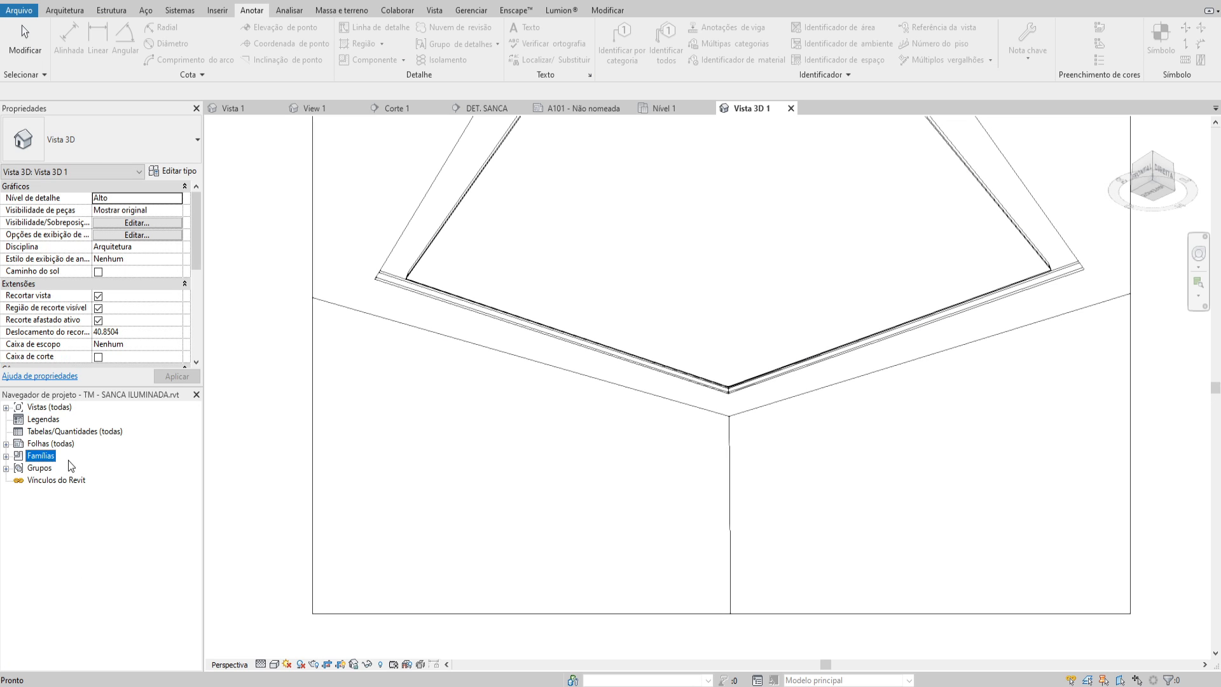
double_click(56, 408)
double_click(55, 480)
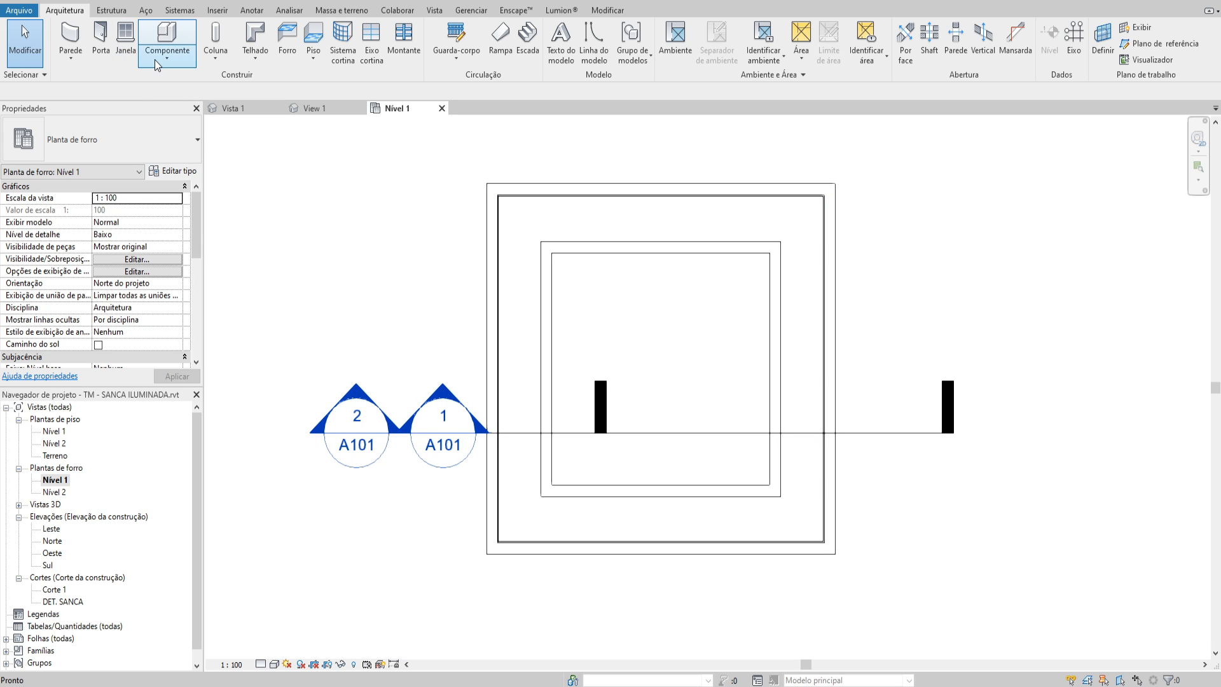
Create an in-place component in the Forros category, adding Arquitetura to the category filter, and accept the proposed family name
left_click(157, 63)
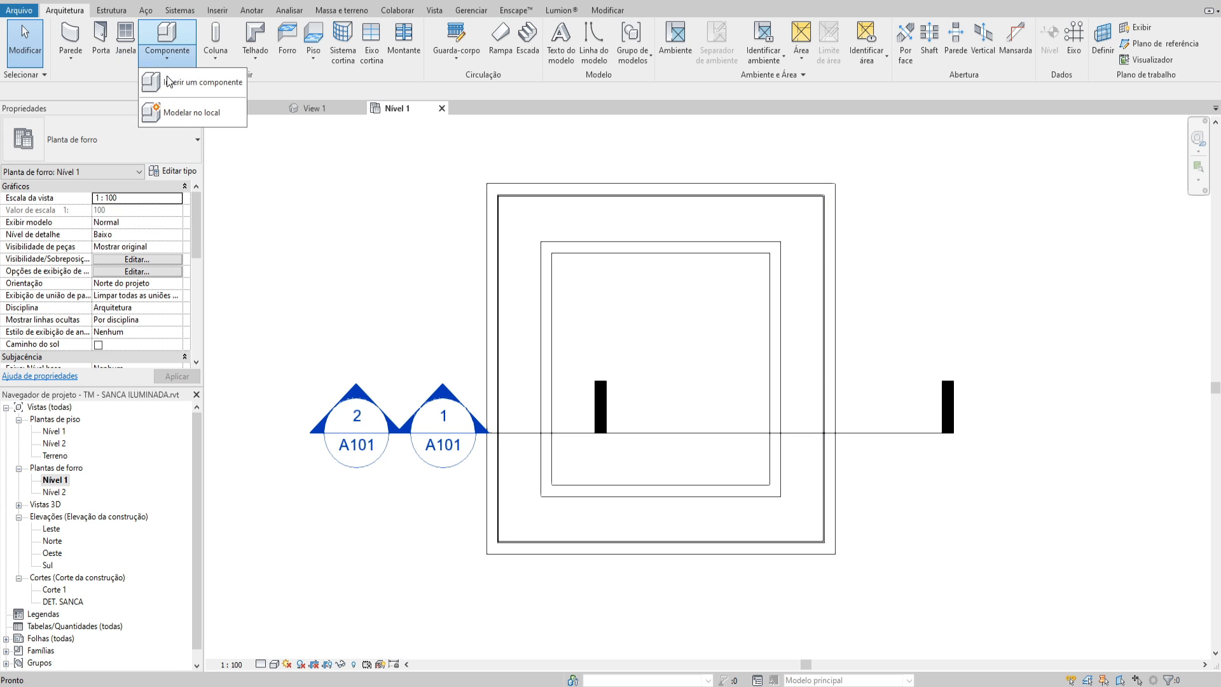
left_click(189, 110)
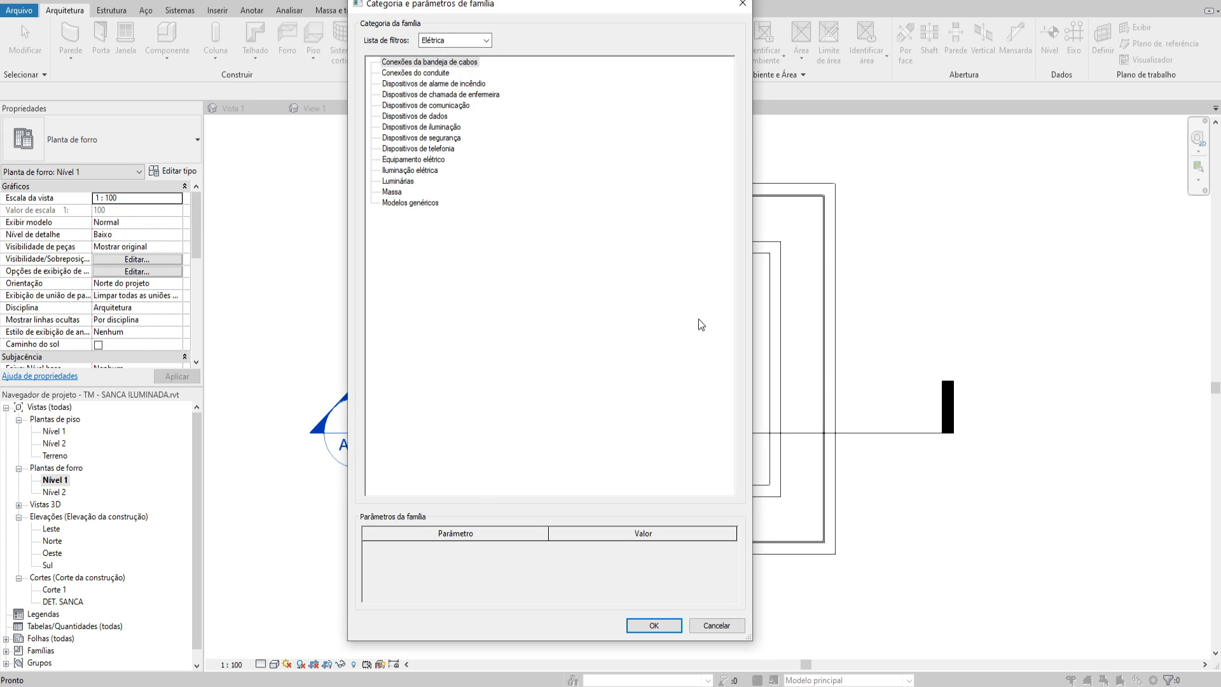
left_click(402, 151)
left_click(487, 40)
left_click(424, 54)
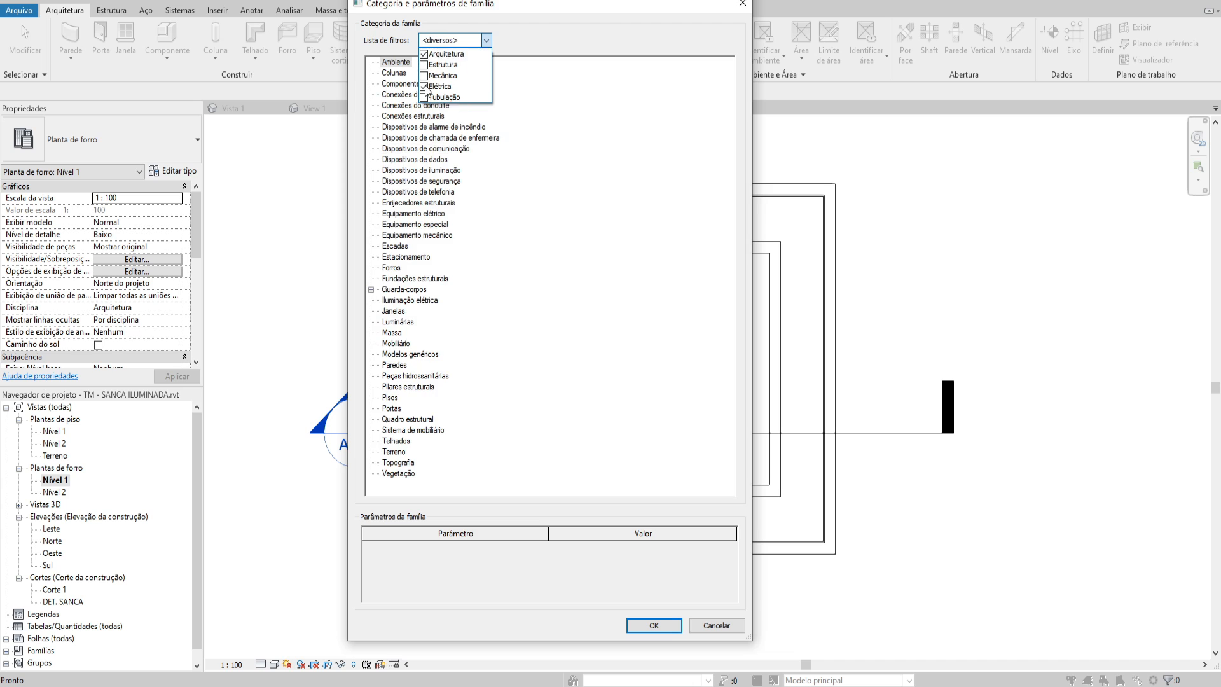
left_click(429, 182)
left_click(393, 268)
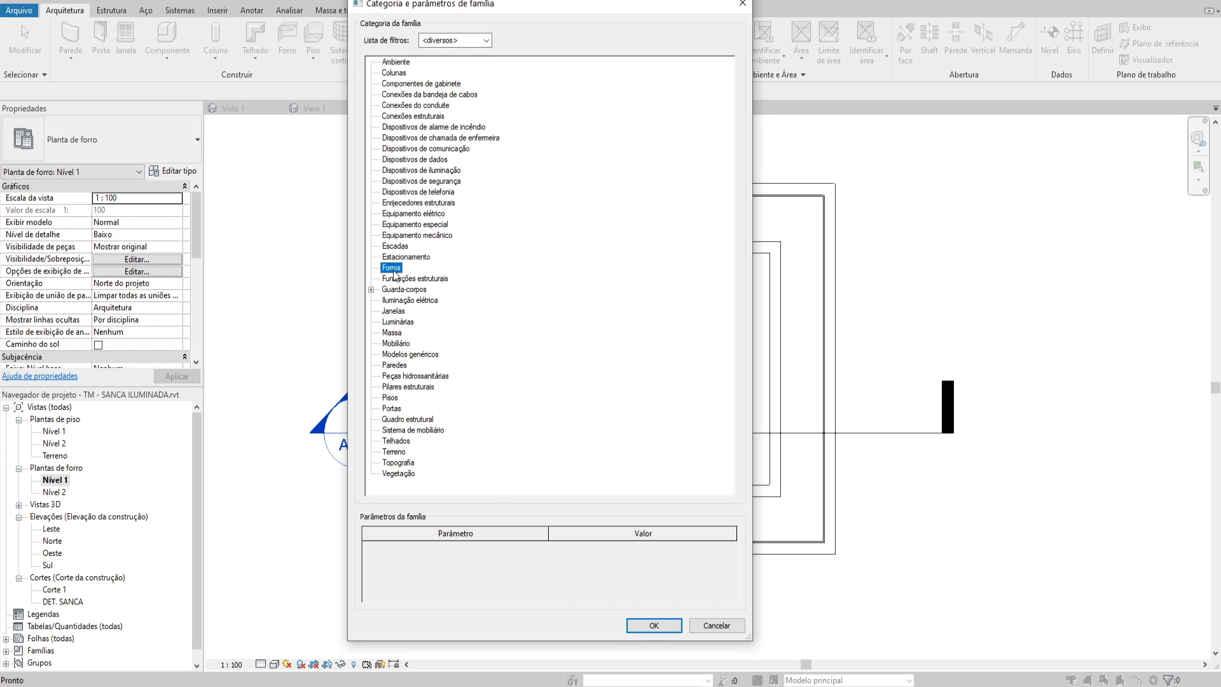
left_click(653, 625)
left_click(621, 363)
Start a sweep and set its work plane by picking the plaster ceiling
left_click(219, 46)
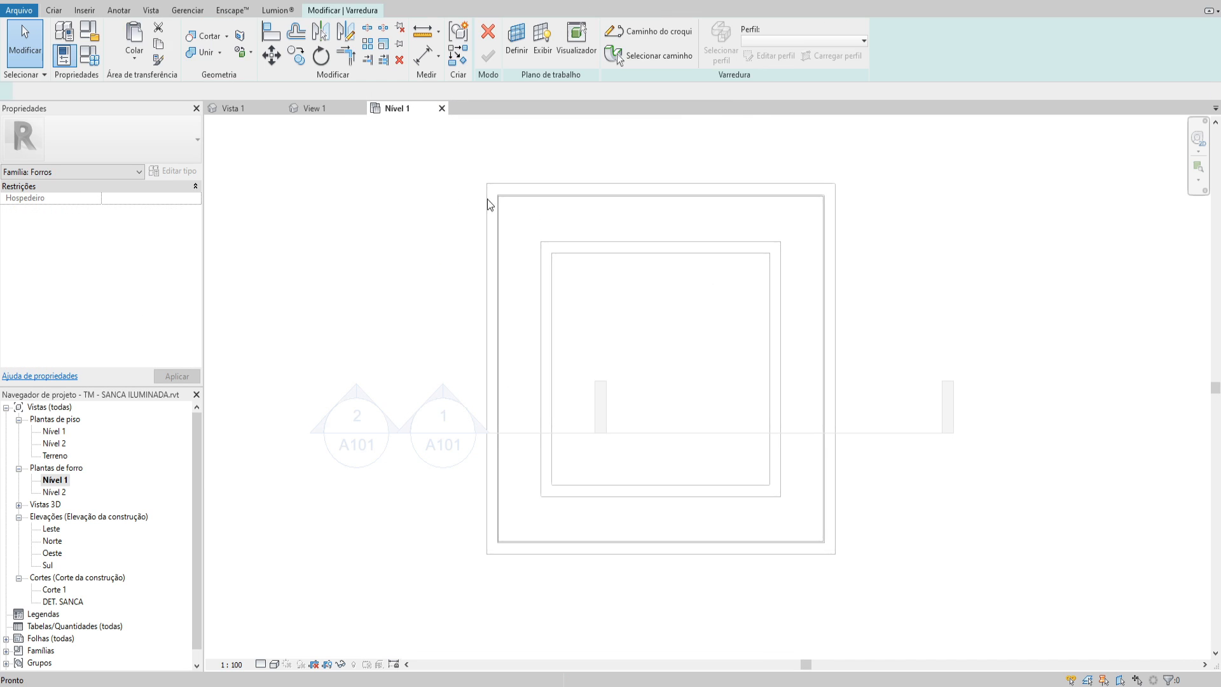
left_click(514, 41)
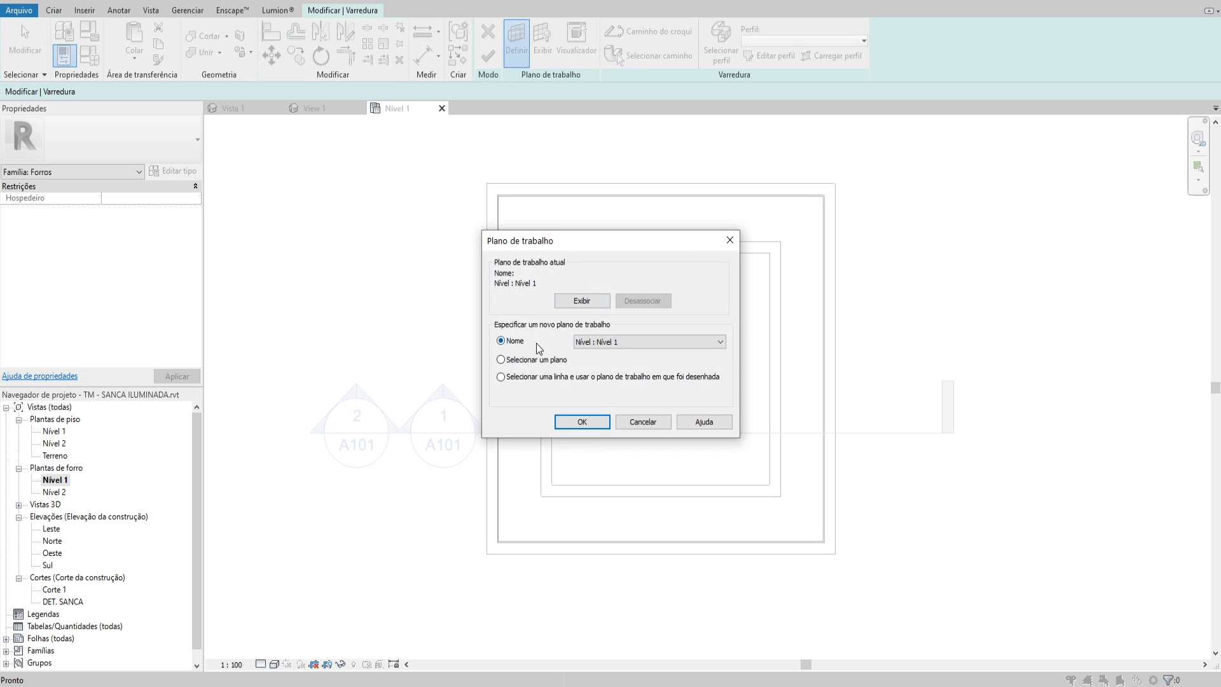
left_click(582, 422)
scroll(532, 240, "up", 2)
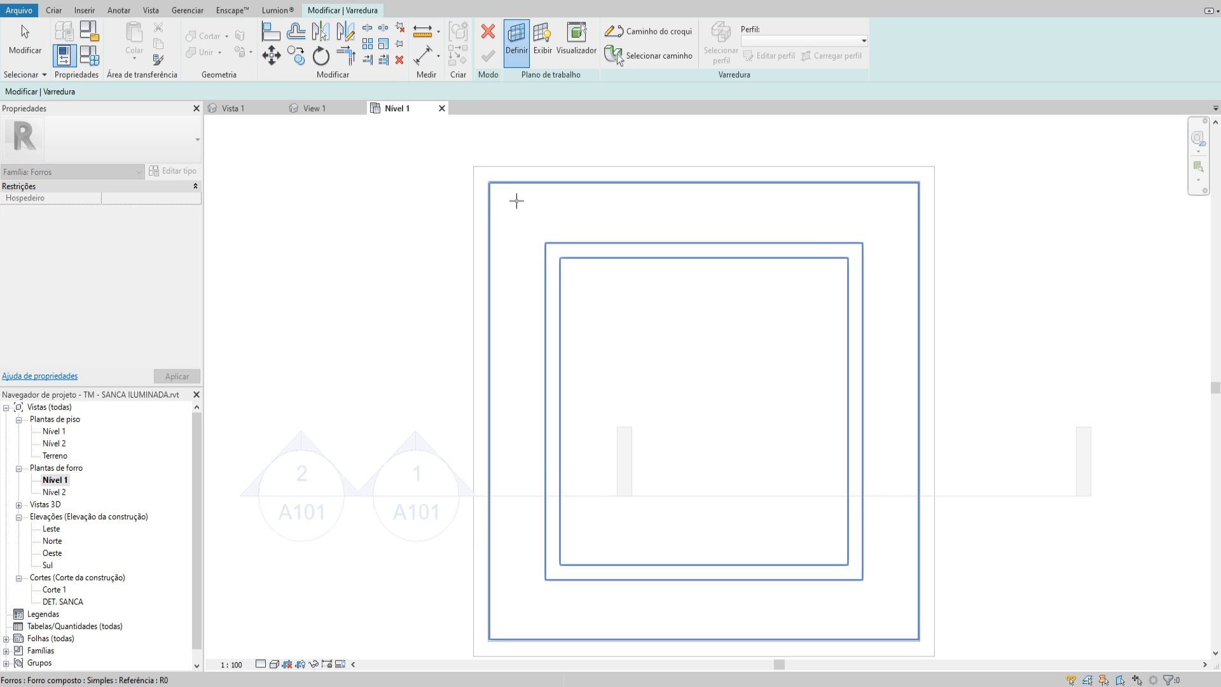
left_click(540, 225)
scroll(540, 226, "down", 2)
left_click(350, 11)
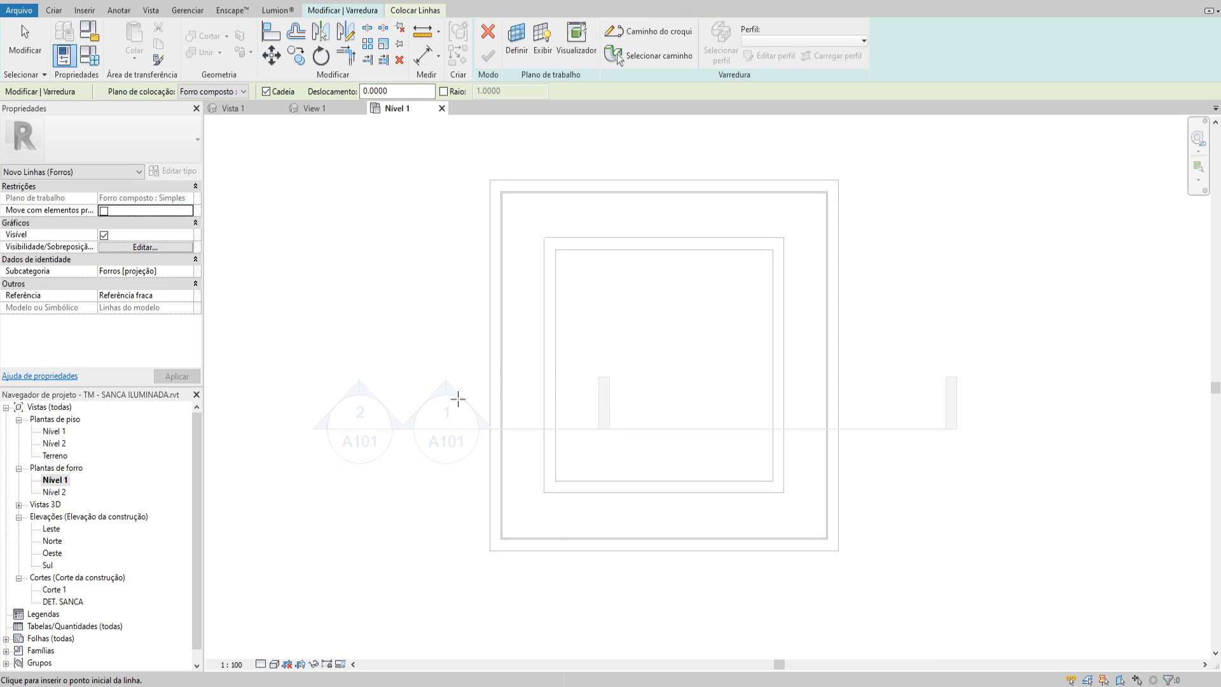
middle_click_drag(648, 164, 620, 178)
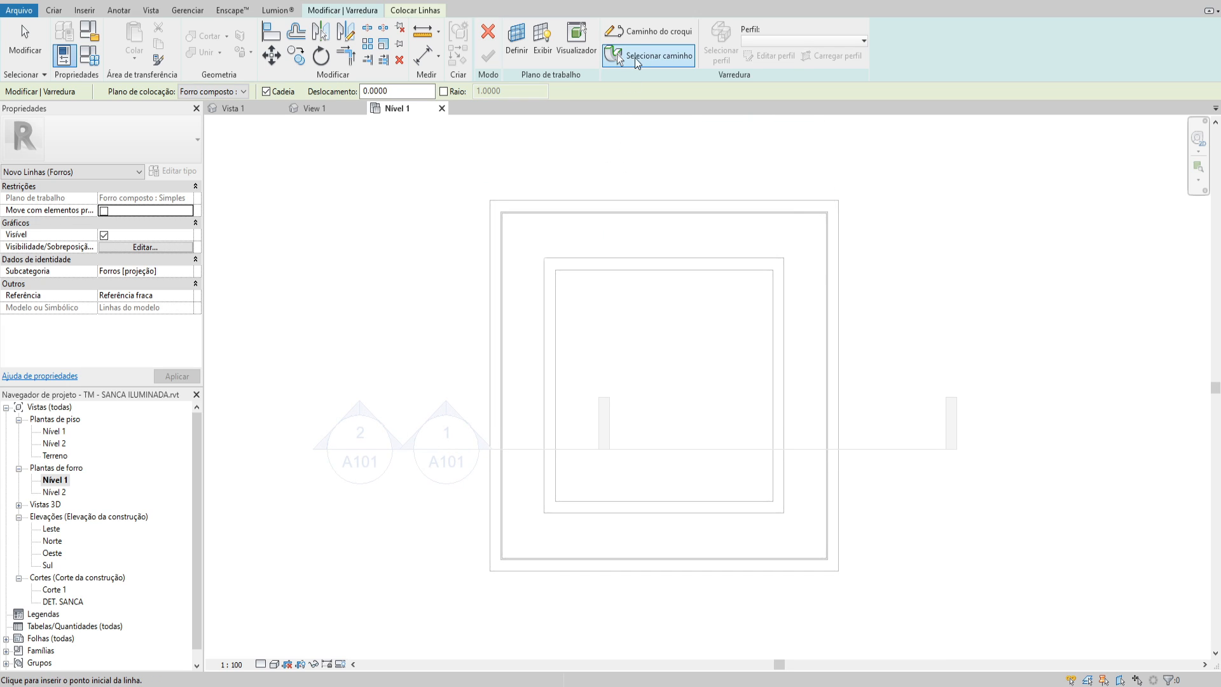
Sketch a rectangular sweep path along the inner wall faces around the whole ceiling perimeter and finish the path
left_click(648, 30)
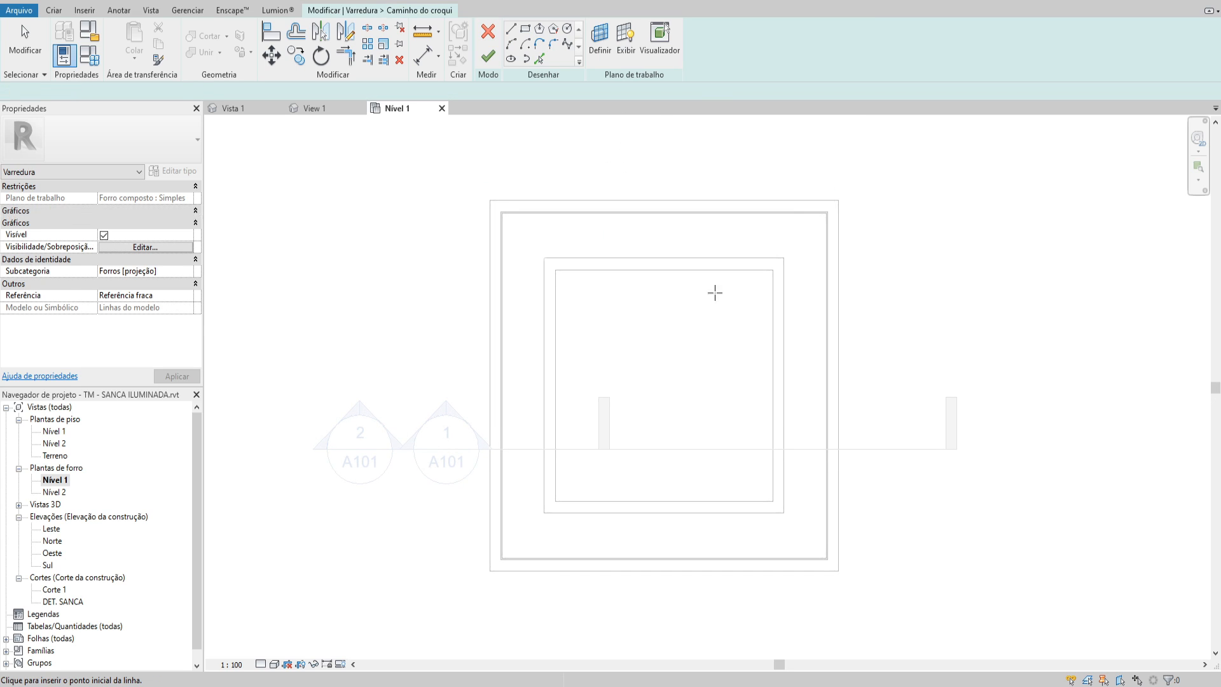
left_click(524, 28)
scroll(499, 211, "up", 3)
scroll(499, 212, "up", 4)
left_click(491, 197)
scroll(524, 218, "down", 5)
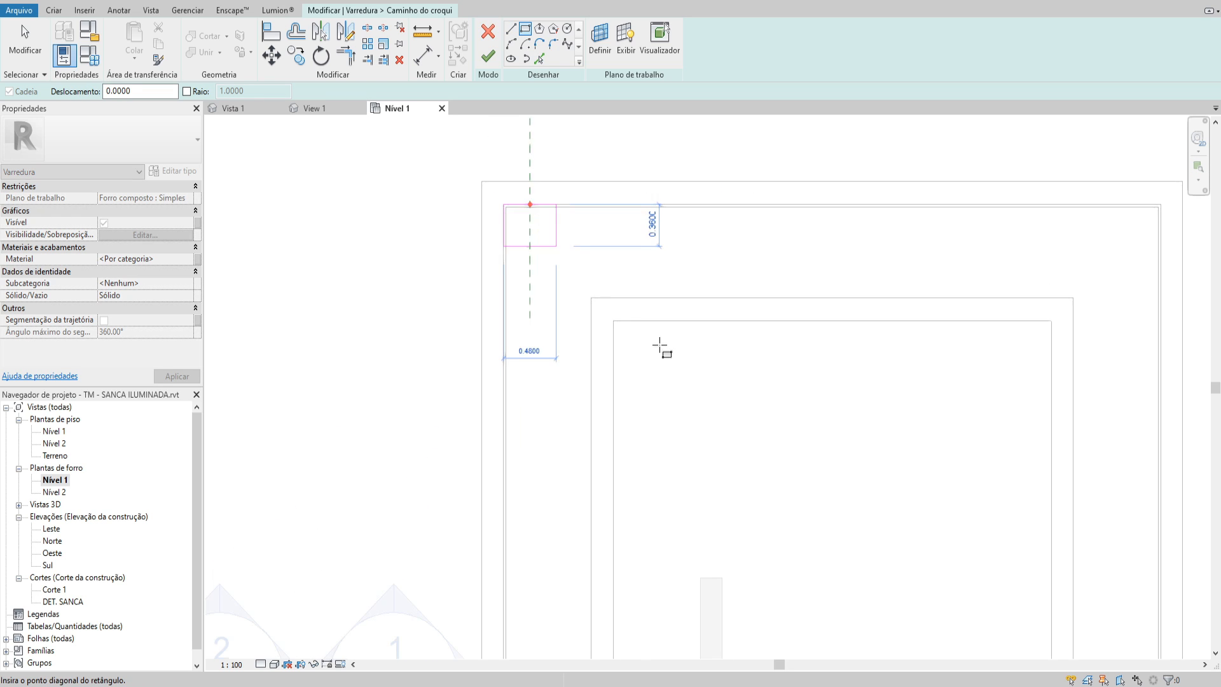
middle_click_drag(909, 617, 718, 300)
scroll(931, 467, "up", 4)
left_click(929, 468)
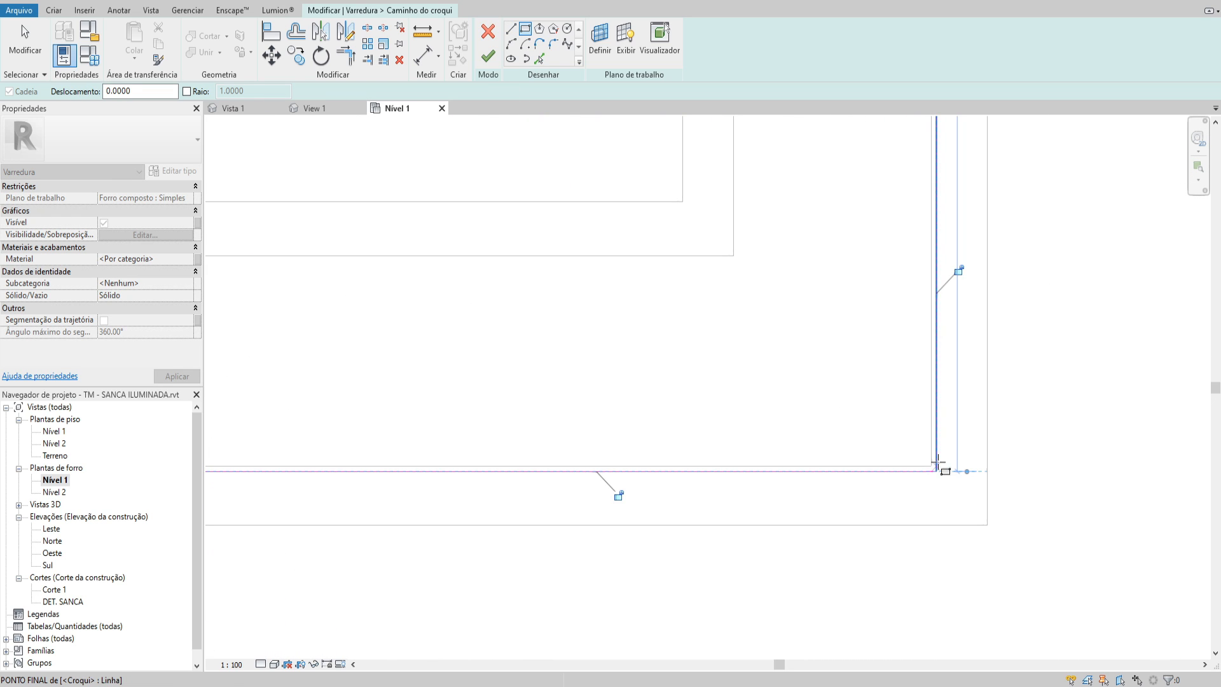
scroll(923, 461, "down", 3)
middle_click_drag(940, 457, 995, 534)
scroll(902, 442, "down", 2)
mouse_move(882, 254)
middle_mouse_down()
mouse_move(829, 332)
mouse_move(814, 310)
middle_mouse_up()
middle_click_drag(726, 349, 699, 330)
left_click(488, 58)
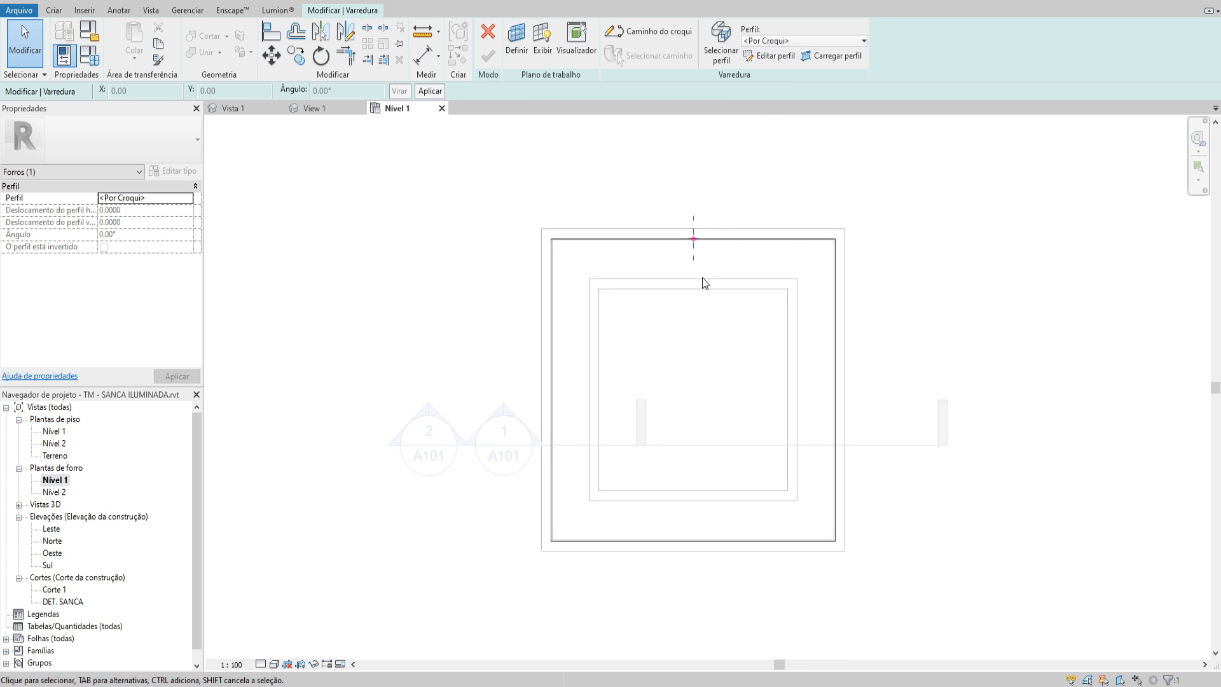
Open the sweep profile for sketching in the Leste elevation at the junction of ceiling edge and wall
left_click(770, 55)
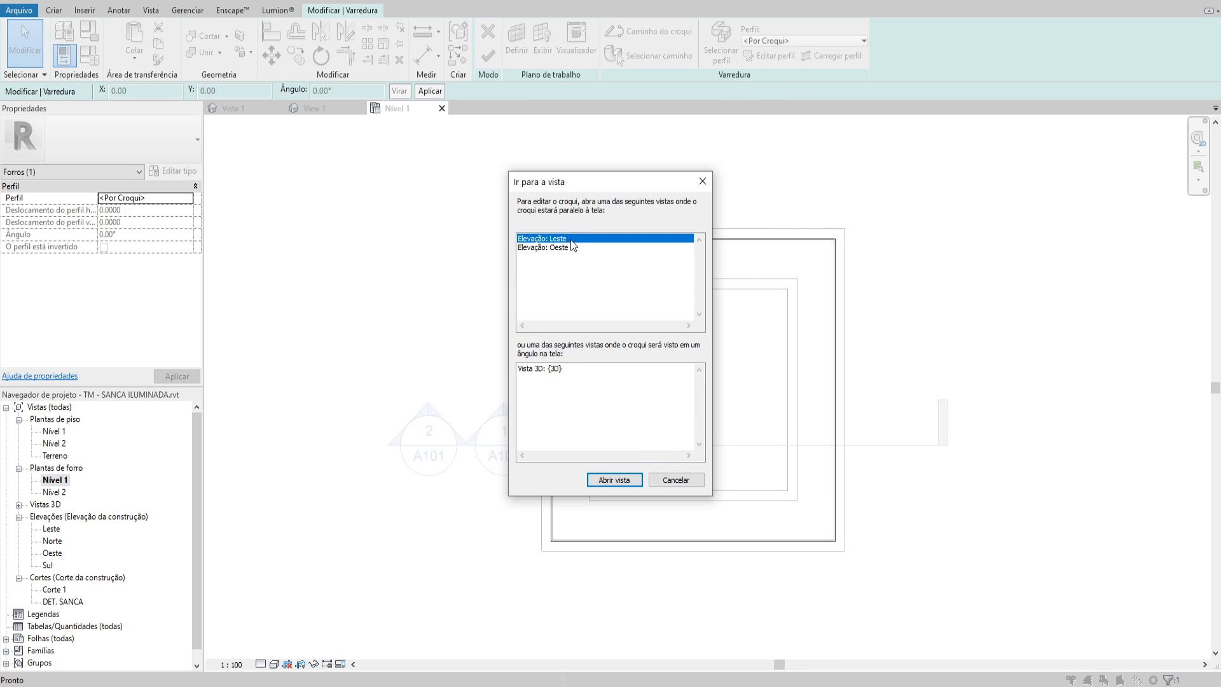
left_click(623, 479)
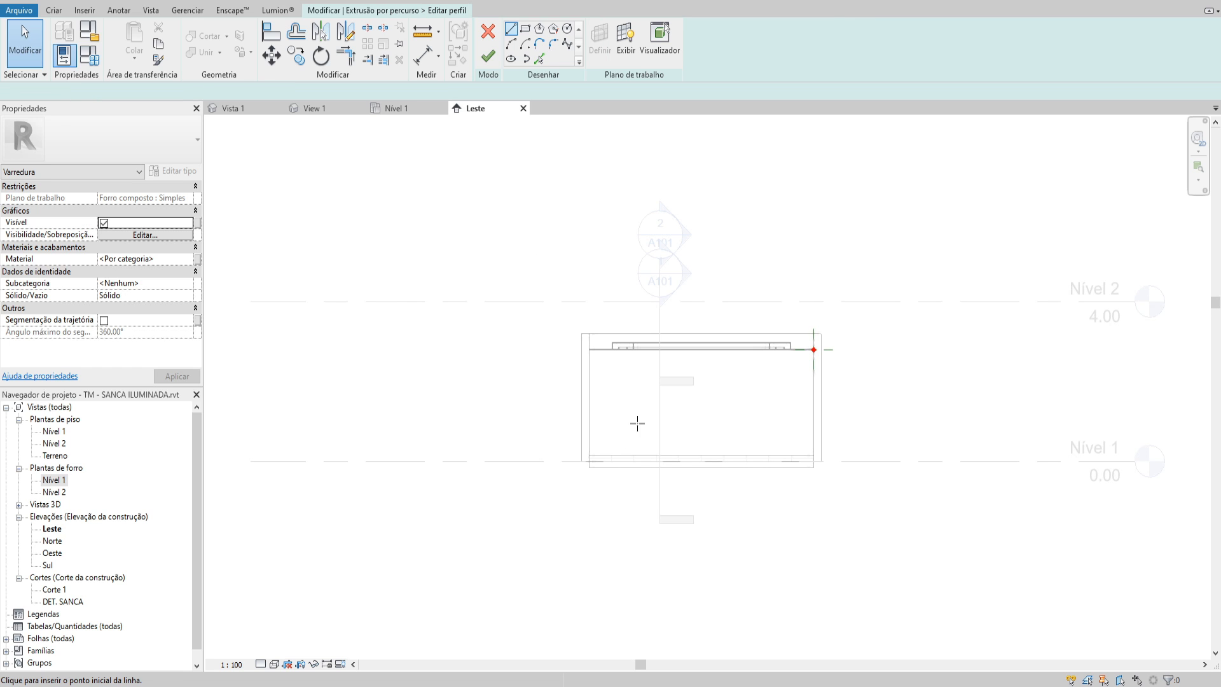
scroll(819, 342, "up", 5)
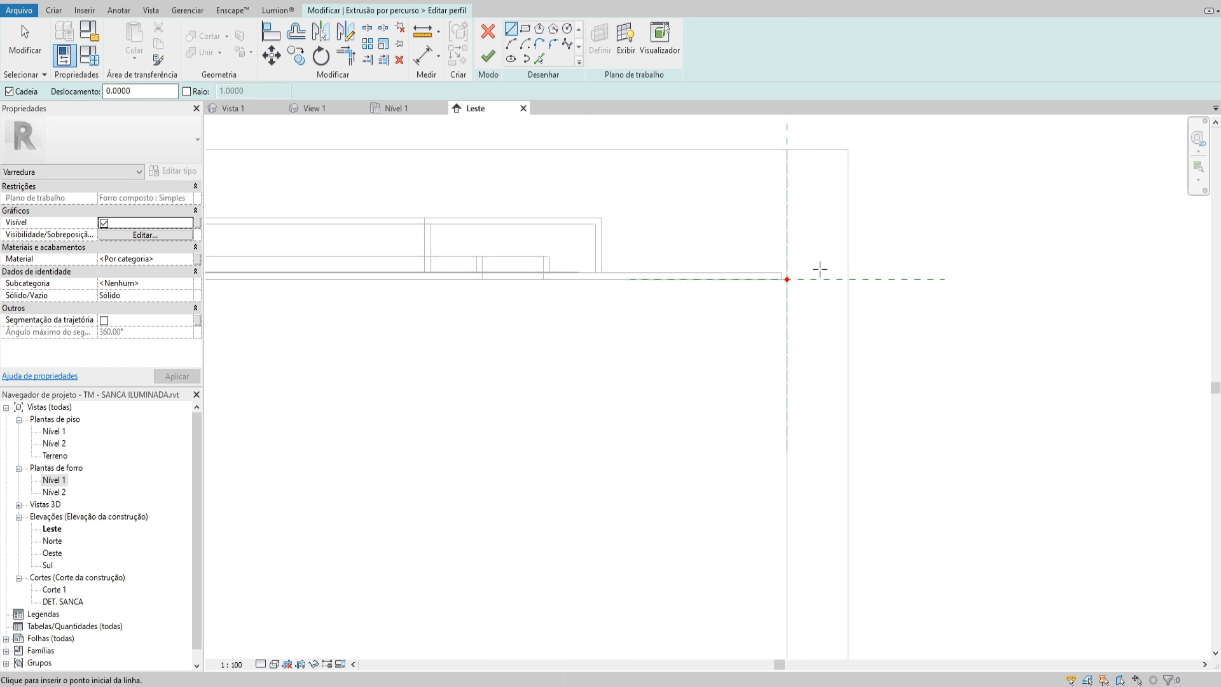
scroll(731, 346, "down", 2)
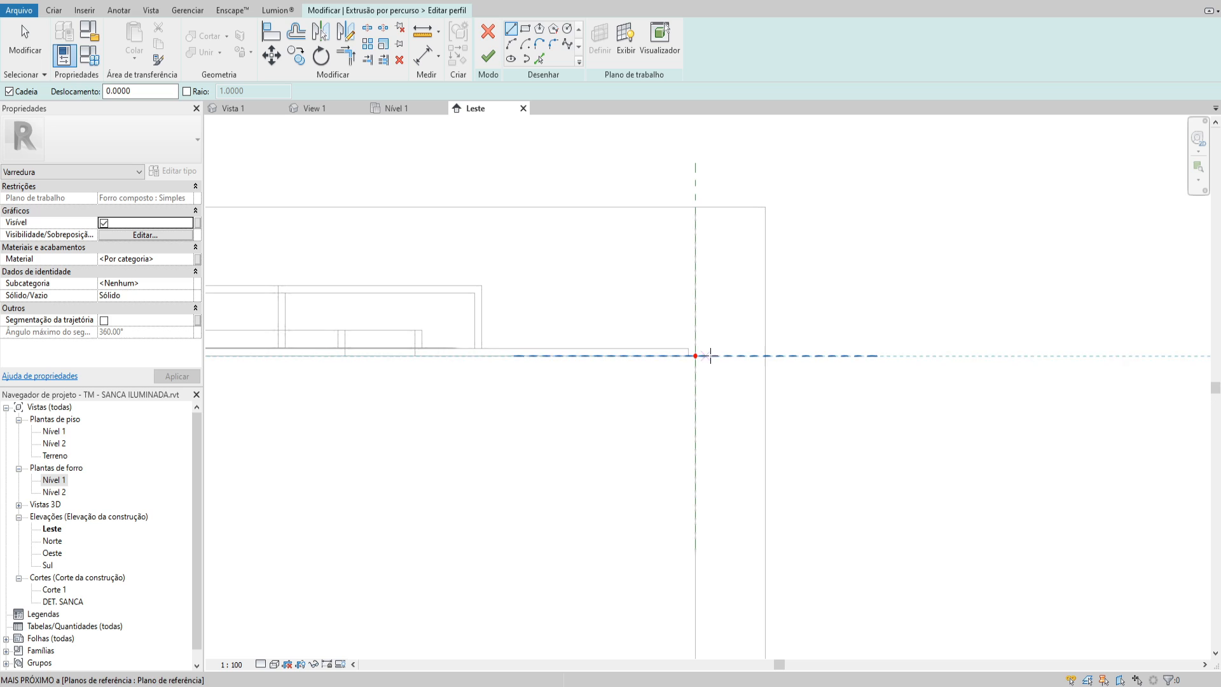
middle_click_drag(630, 284, 656, 252)
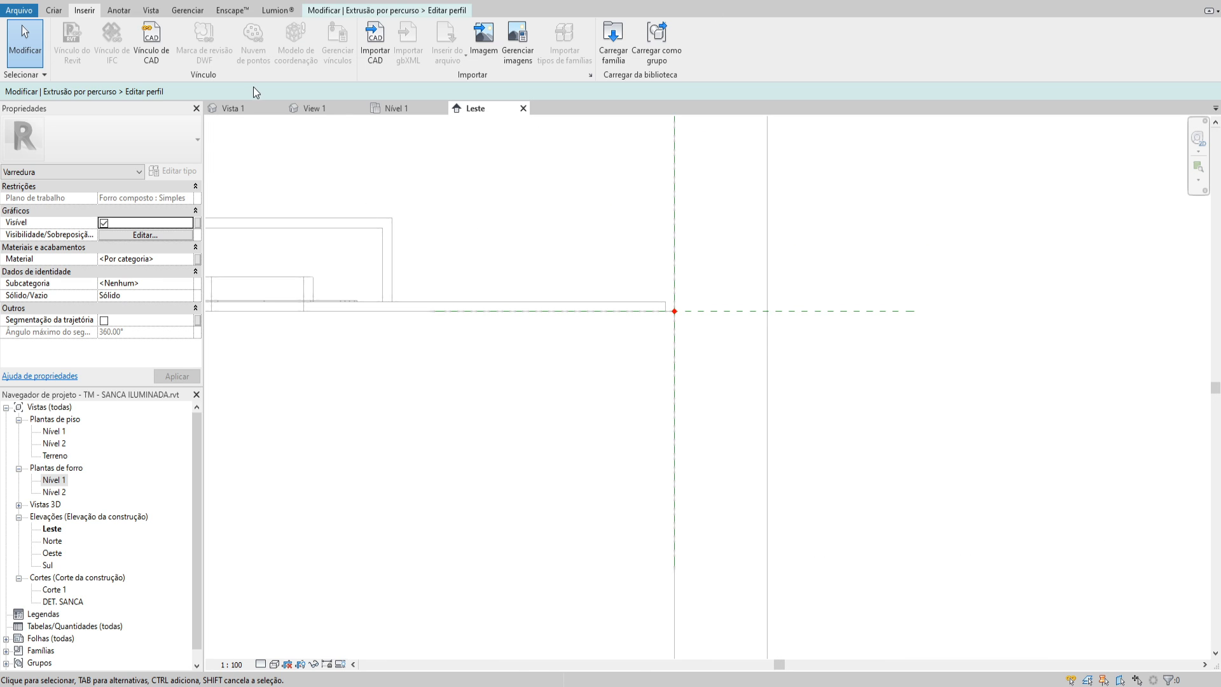
Sketch a rectangle about 0.043 m wide and 0.048 m high against the wall face, with its base on the ceiling's underside
left_click(386, 10)
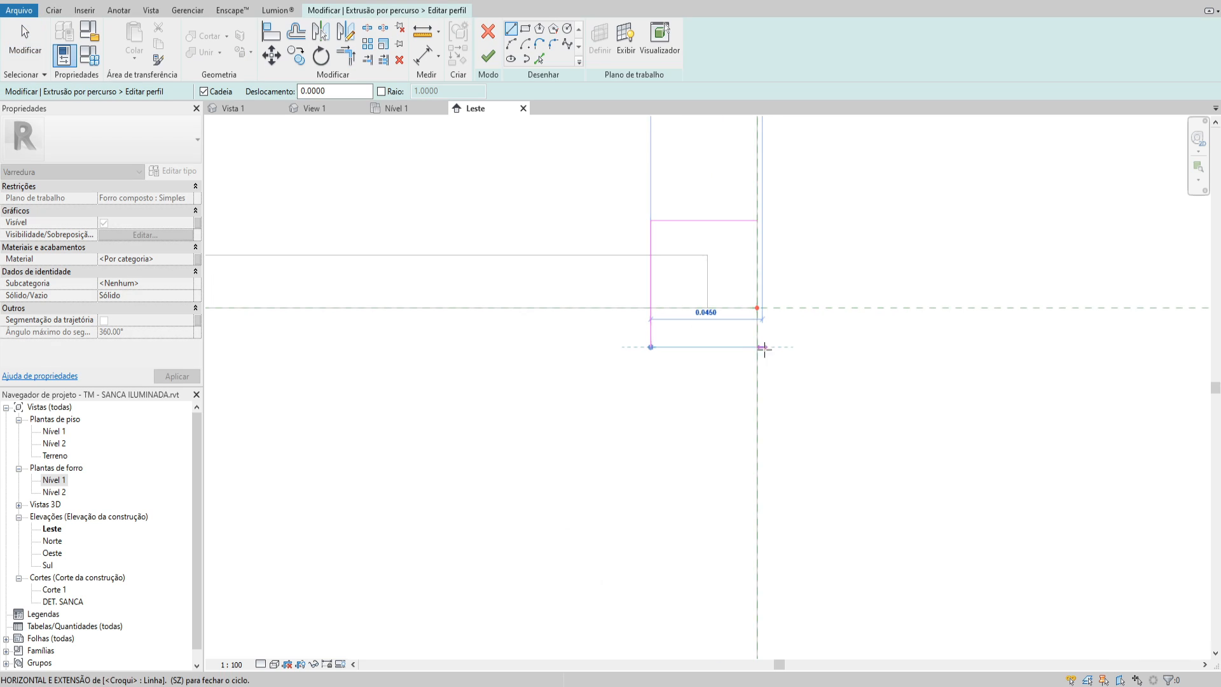
left_click(758, 348)
left_click(758, 221)
key("Escape")
key("Tab")
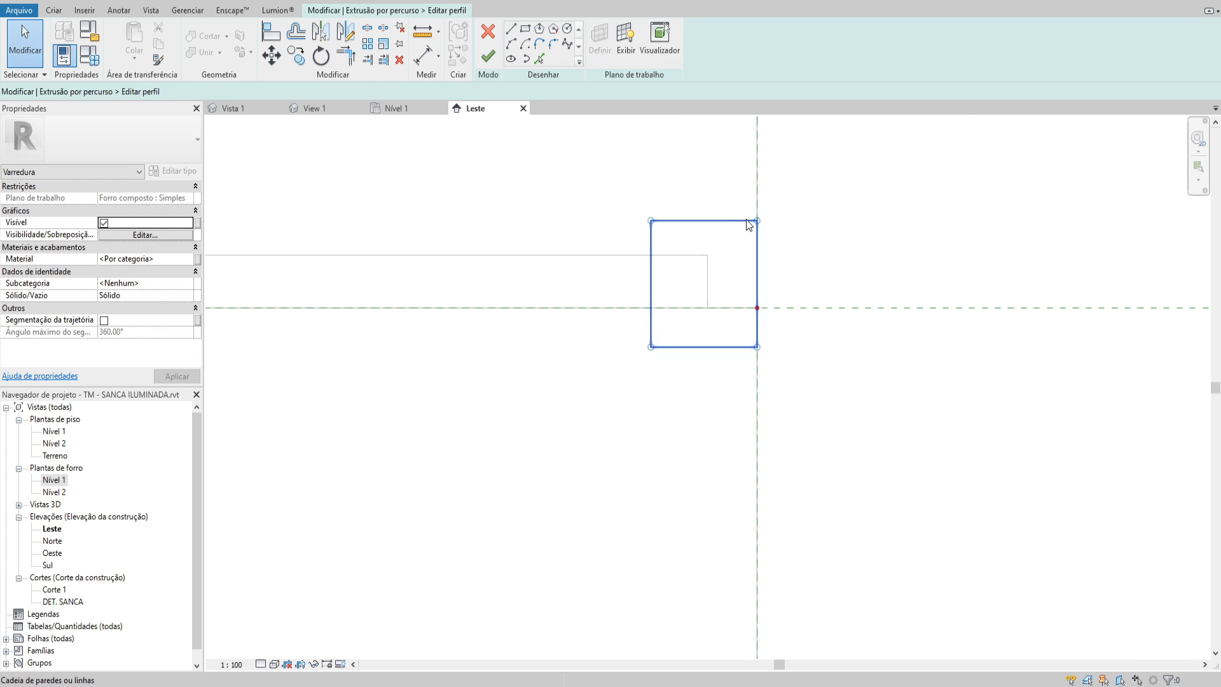
left_click(746, 220)
left_click_drag(746, 220, 747, 182)
key("Escape")
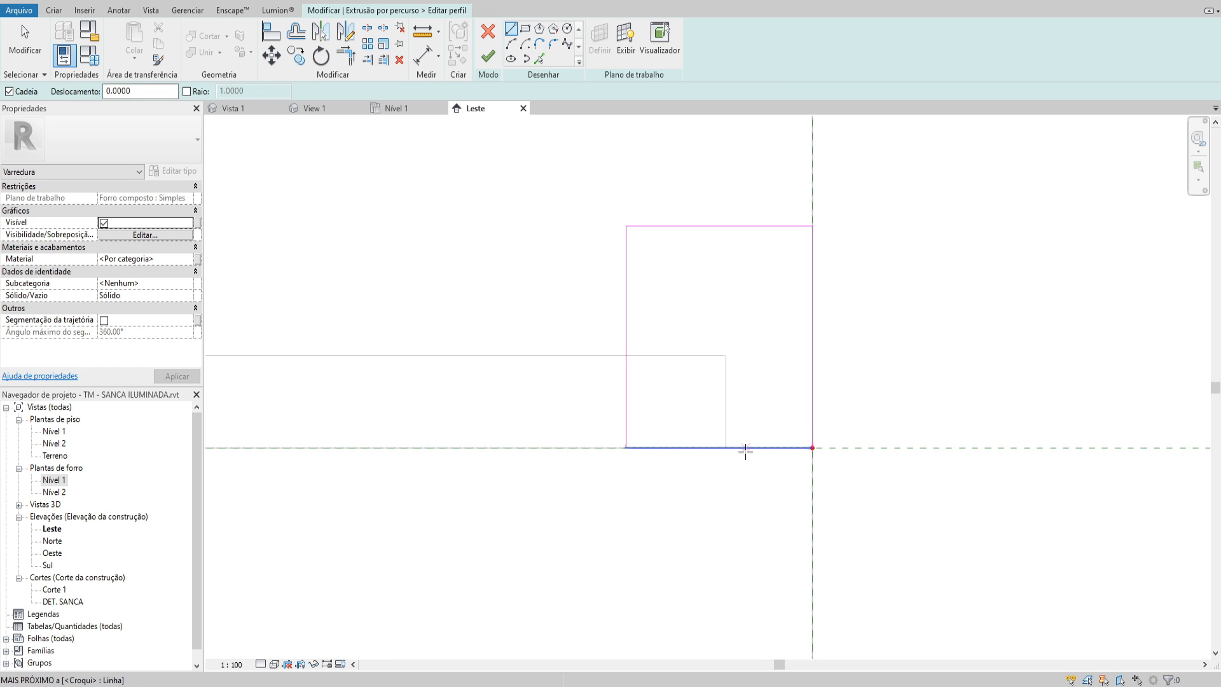
Draw a vertical line from the midpoint of the rectangle's base to just above its upper edge
left_click(719, 447)
left_click(717, 192)
key("Escape")
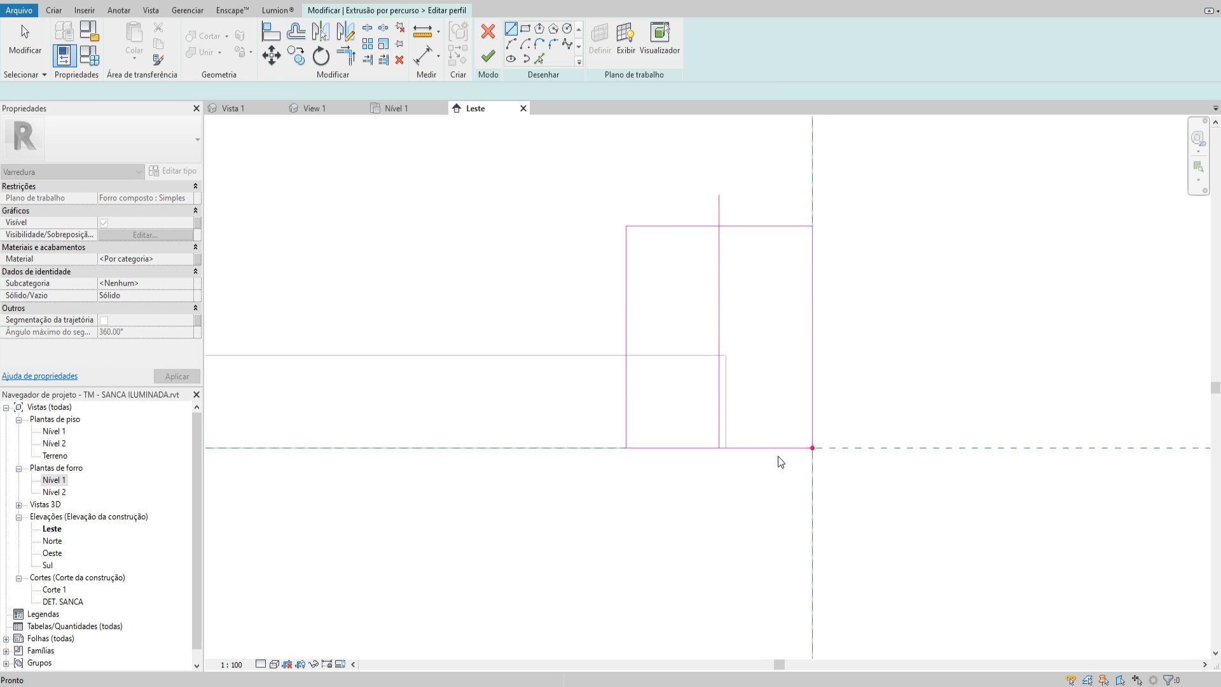
key("Escape")
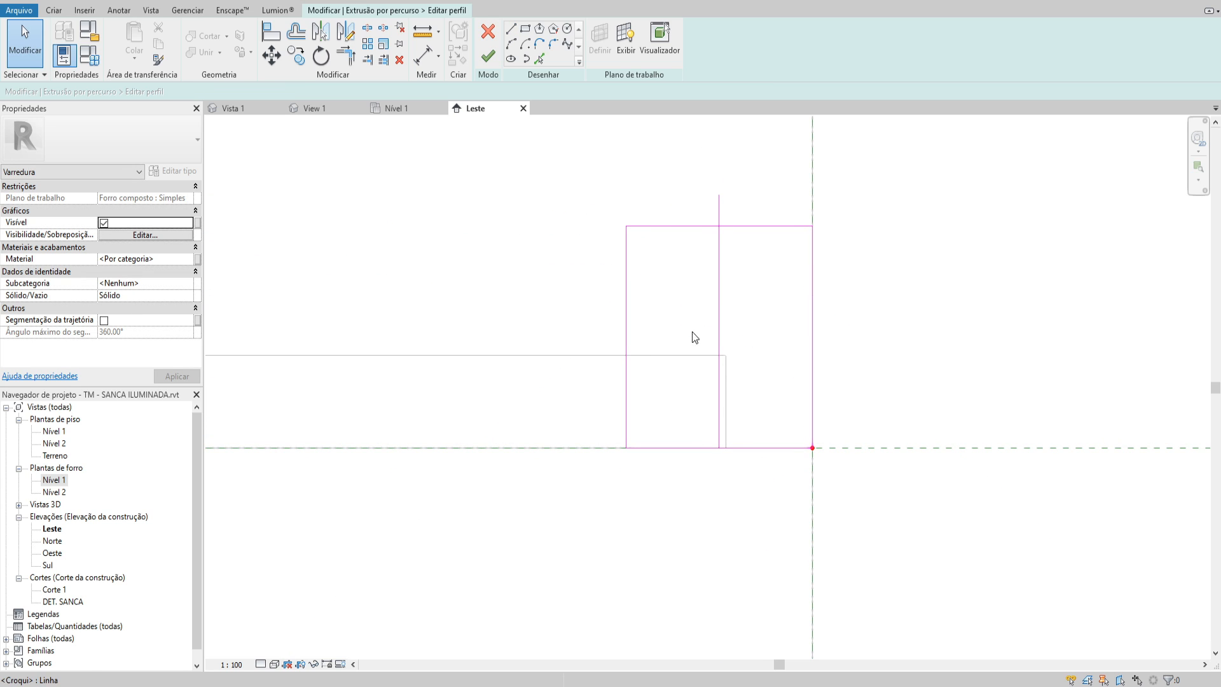
Cut the outline's lower corner on the ceiling side into a step with a horizontal ledge and two closely spaced vertical lines, trimming the excess
left_click(511, 29)
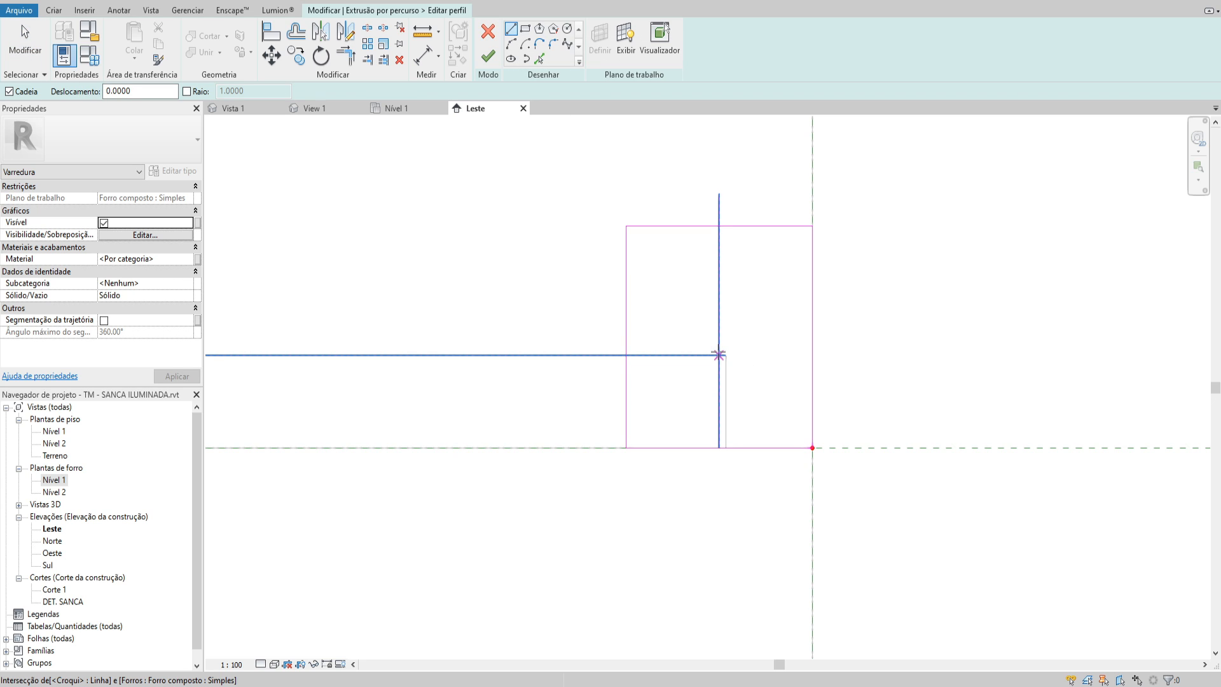
left_click(718, 355)
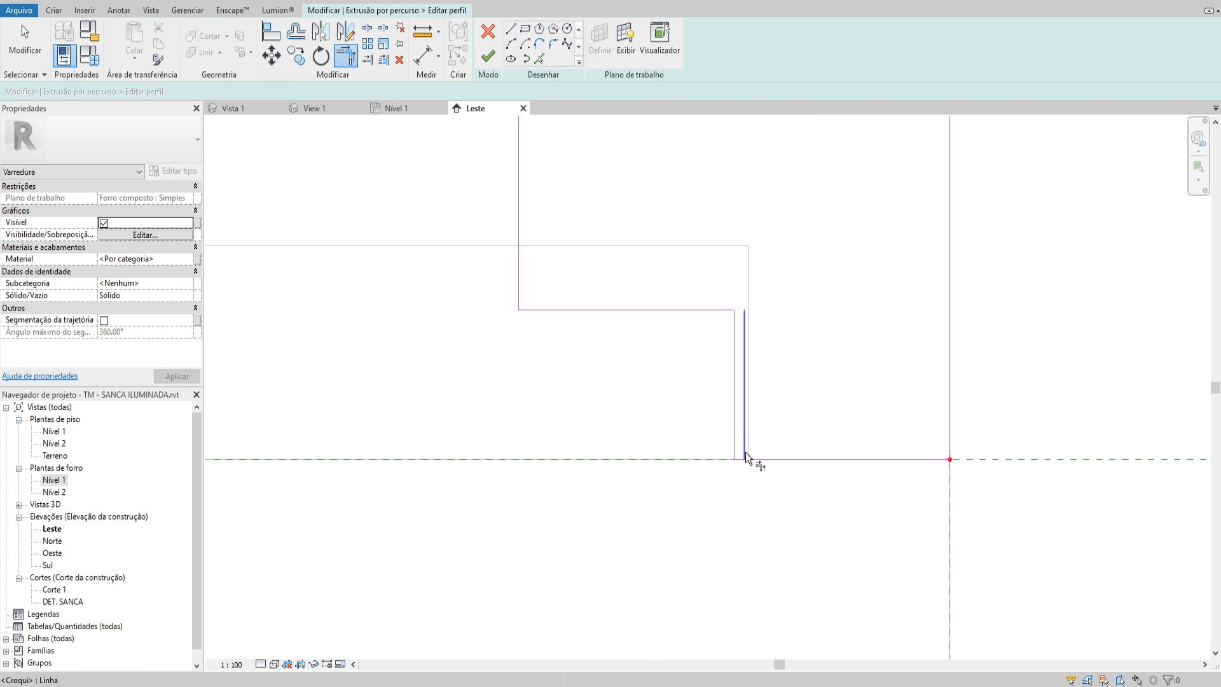
left_click(745, 452)
left_click(739, 458)
scroll(770, 410, "down", 1)
key("Escape")
scroll(806, 373, "down", 1)
middle_click_drag(807, 373, 748, 437)
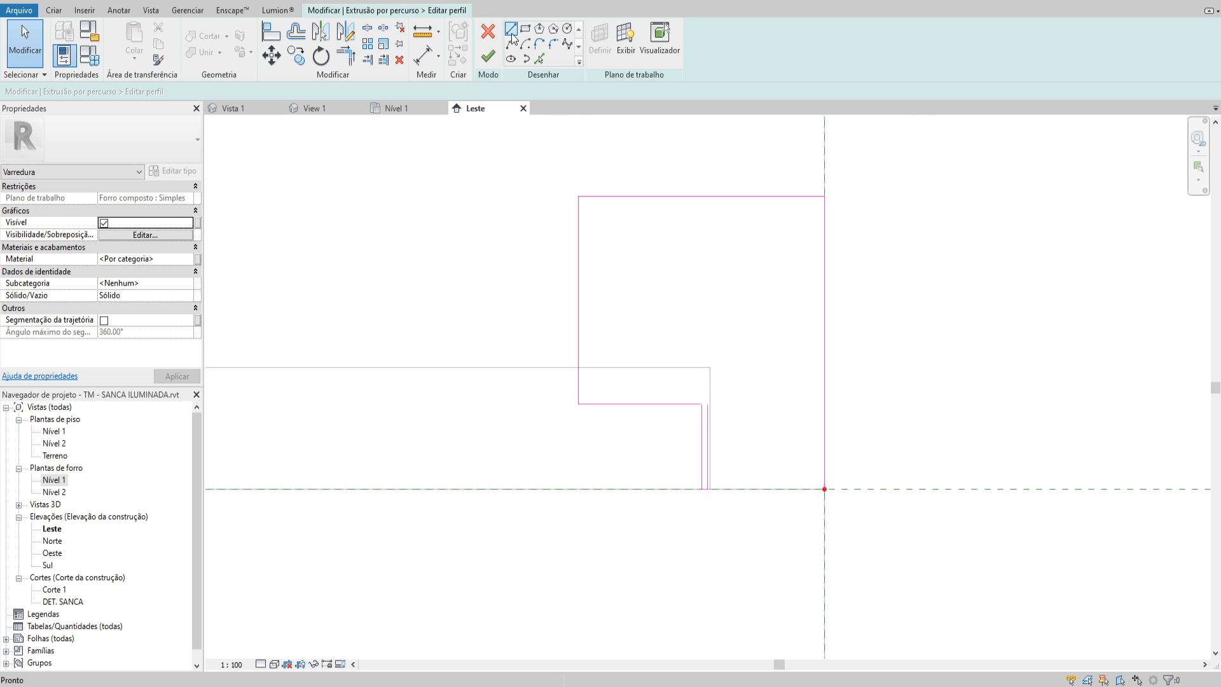
Draw a vertical line 0.028 m up from the ceiling's underside and a horizontal line from its upper end to the wall face
left_click(512, 30)
key("Escape")
left_click(511, 29)
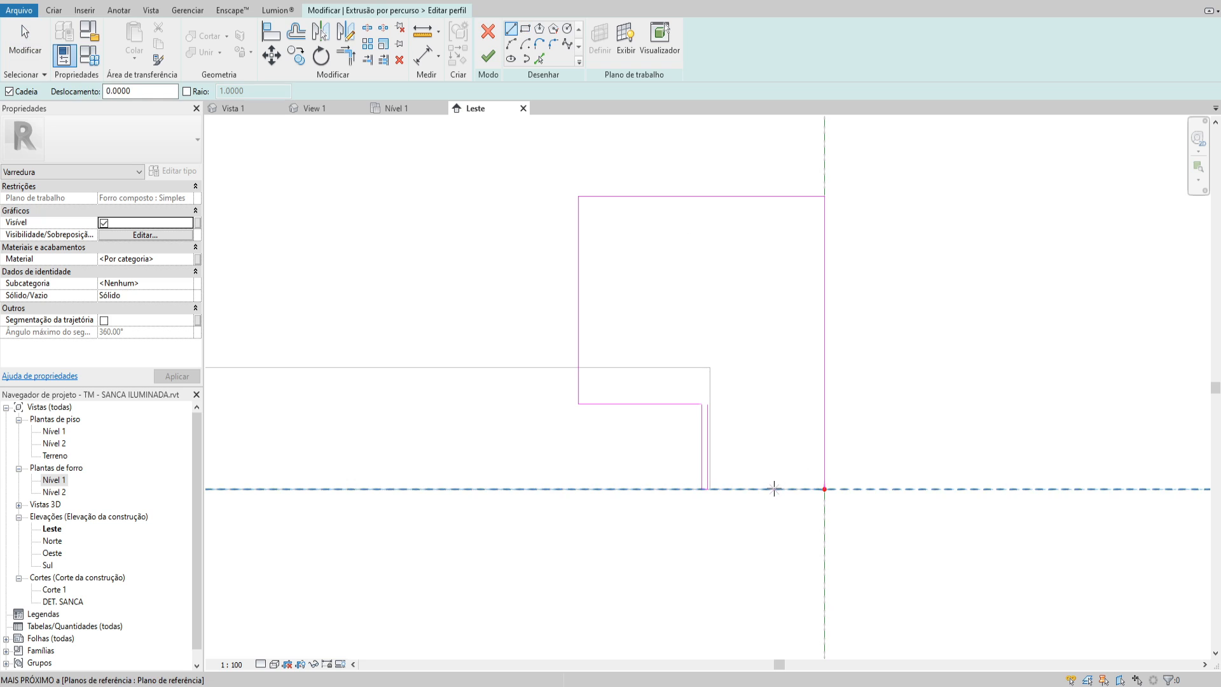
left_click(774, 488)
type("0.03")
key("Return")
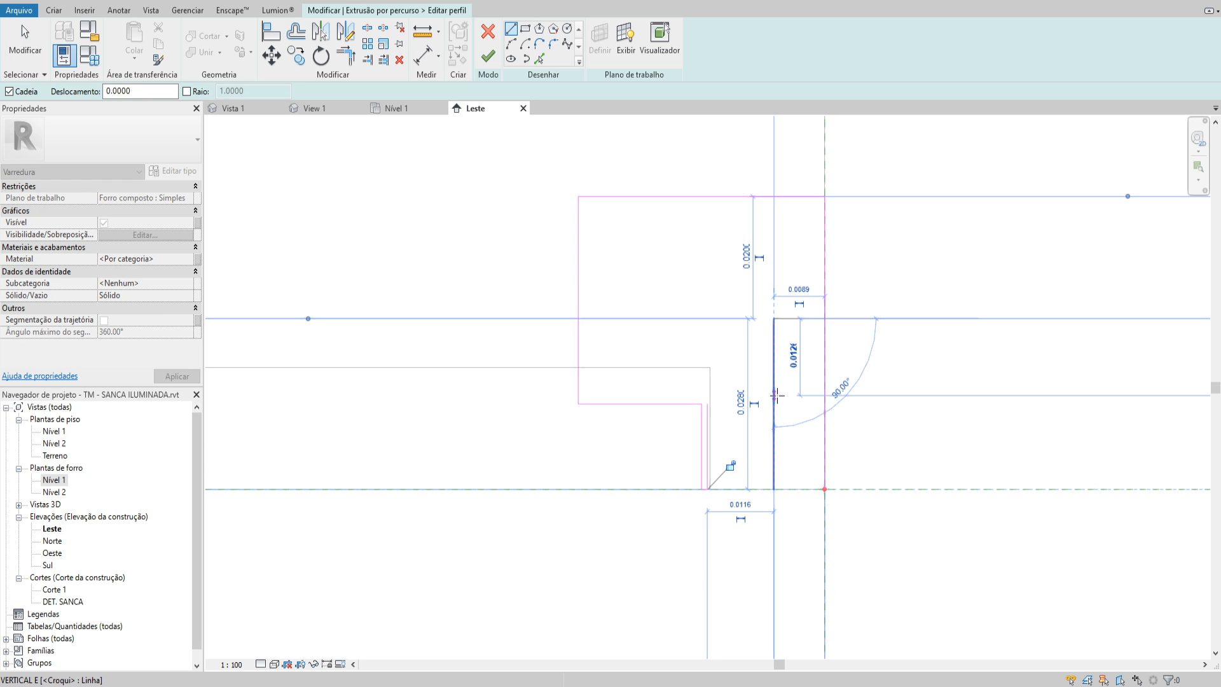
left_click(825, 318)
key("Escape")
key("Escape")
Delete the helper vertical line and trim the profile's inner vertical line and the horizontal line into a corner
left_click(776, 351)
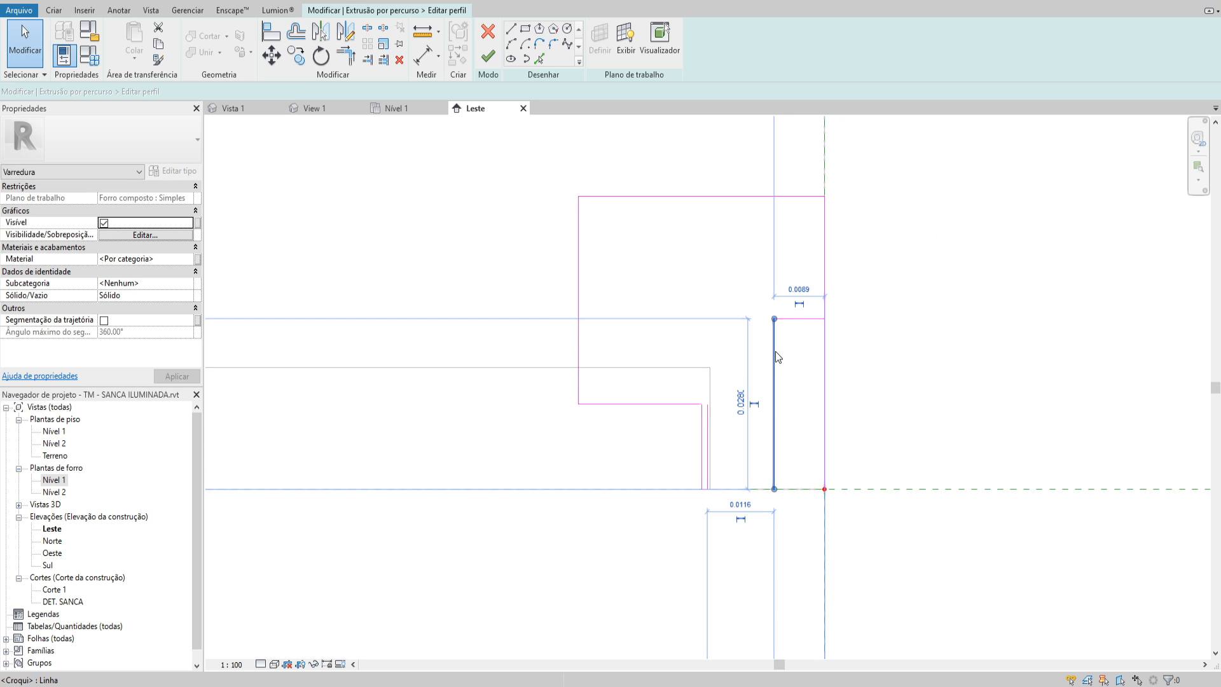
key("Delete")
key("t")
key("r")
left_click(708, 414)
left_click(783, 317)
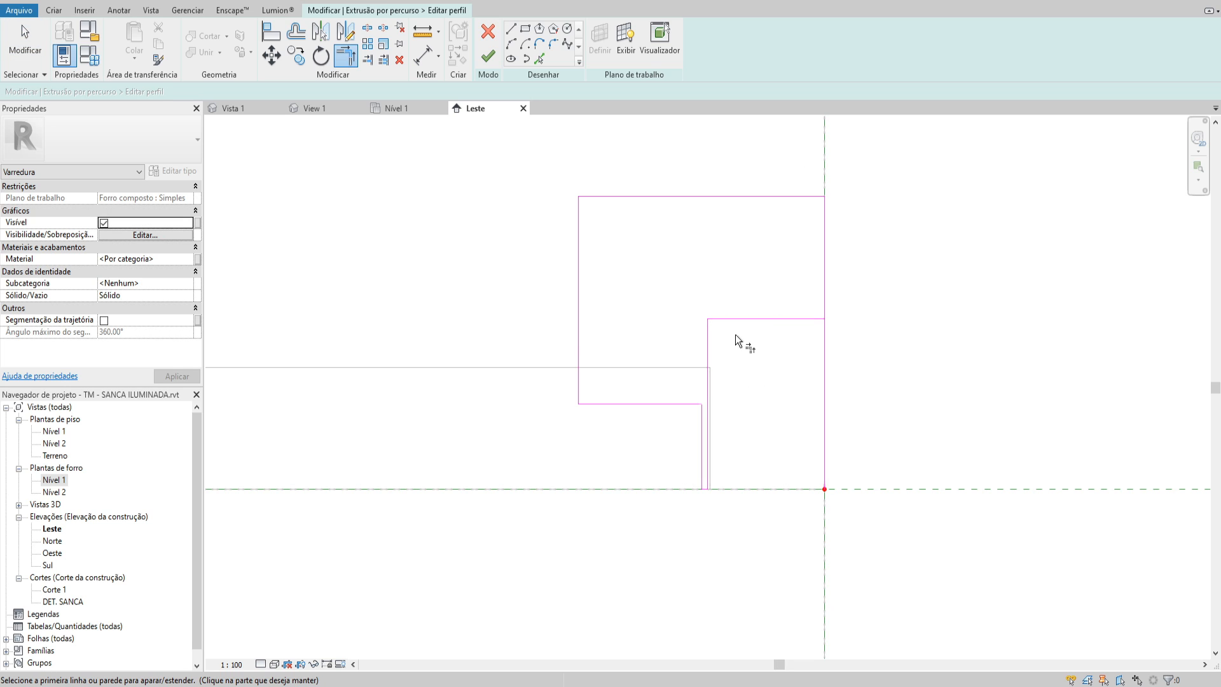
key("Escape")
Trim the wall-side edge of the profile to the inner horizontal line
key("t")
key("r")
left_click(820, 283)
left_click(808, 318)
key("Escape")
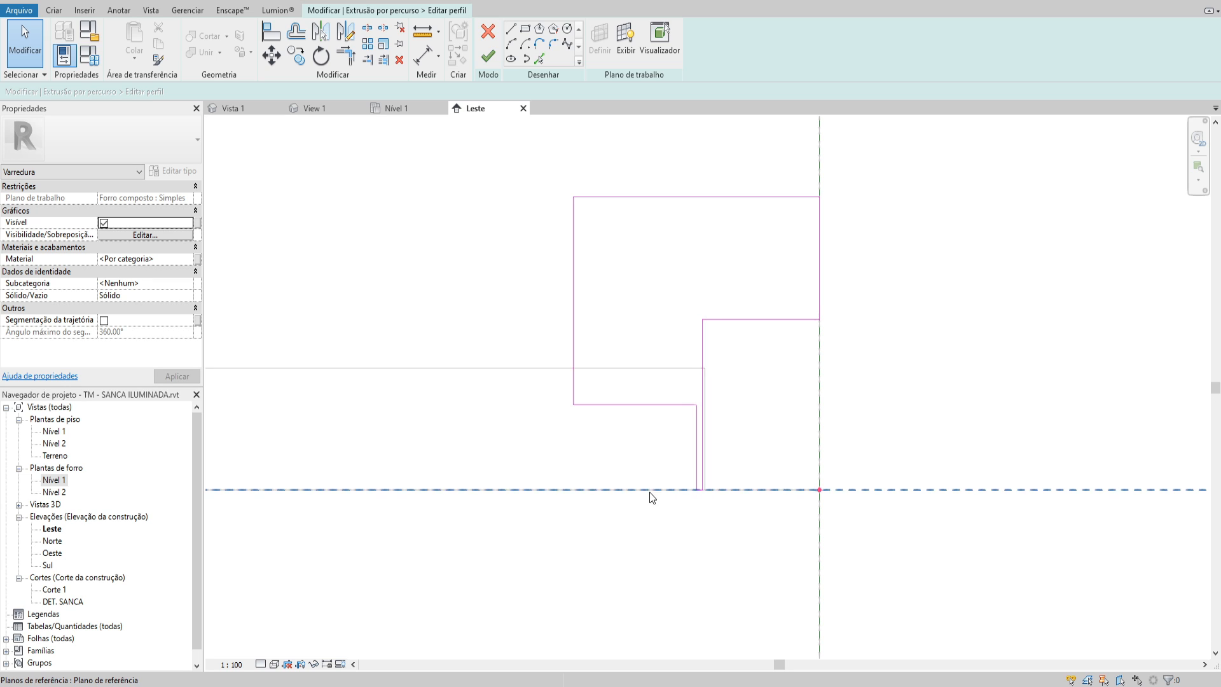
Sketch a narrow vertical rectangle crossing the profile's lower ledge and extending below the ceiling's underside
left_click(511, 30)
scroll(668, 366, "down", 2)
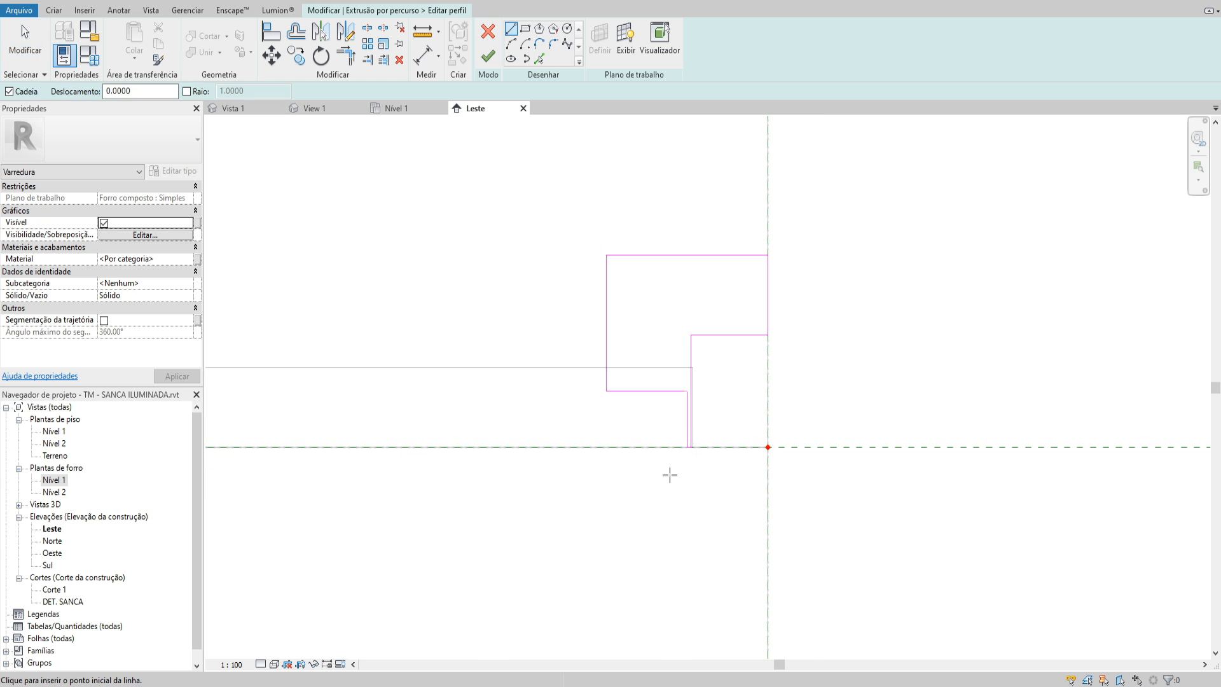
left_click(643, 477)
left_click(643, 335)
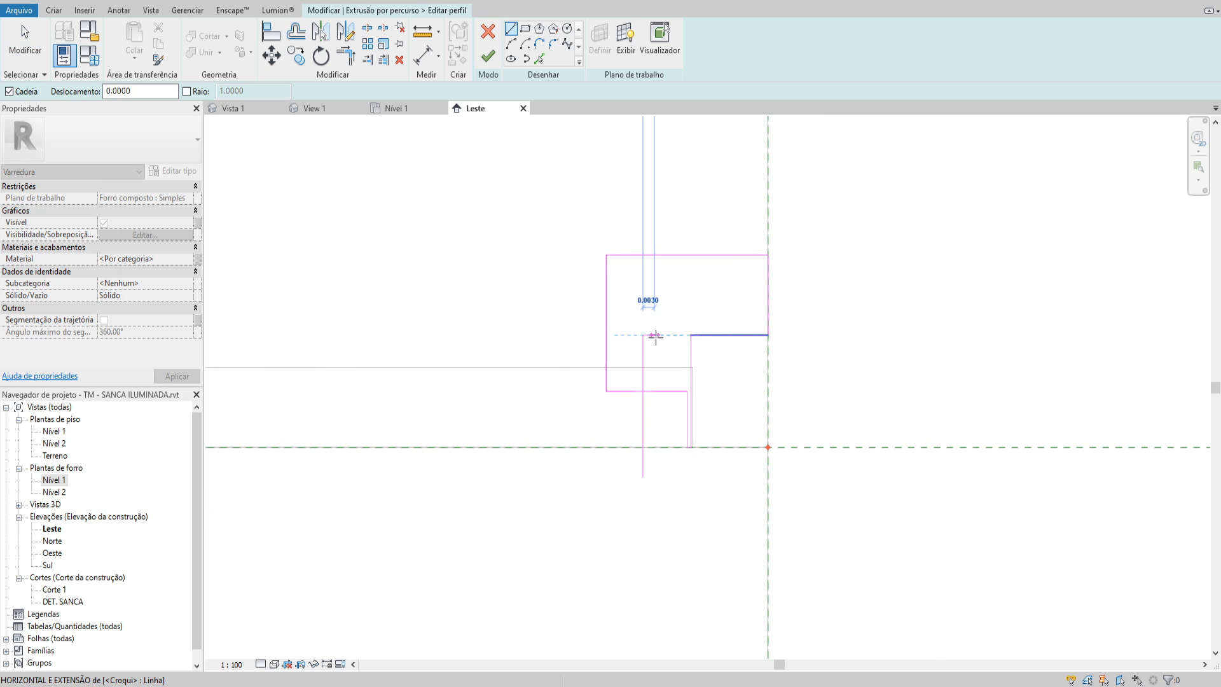
left_click(657, 335)
left_click(657, 477)
left_click(643, 477)
key("Escape")
scroll(669, 409, "up", 2)
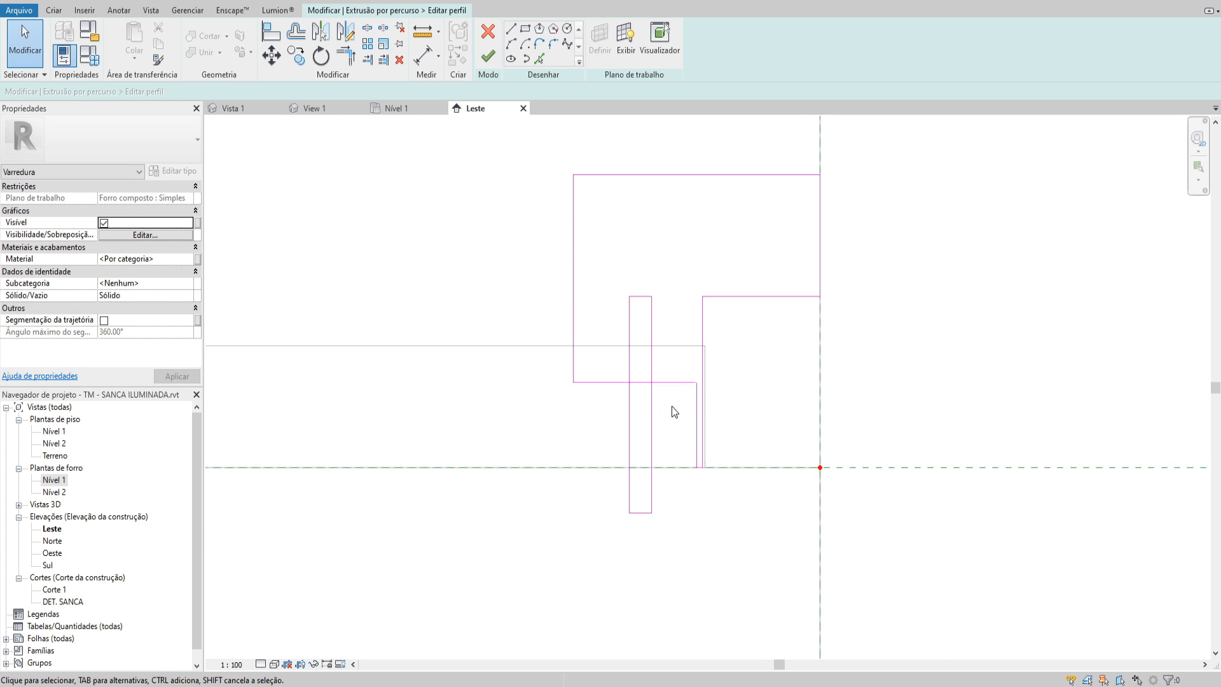
Delete the narrow helper rectangle crossing the profile's lower ledge, including its leftover bottom line
key("Tab")
left_click(651, 403)
key("Delete")
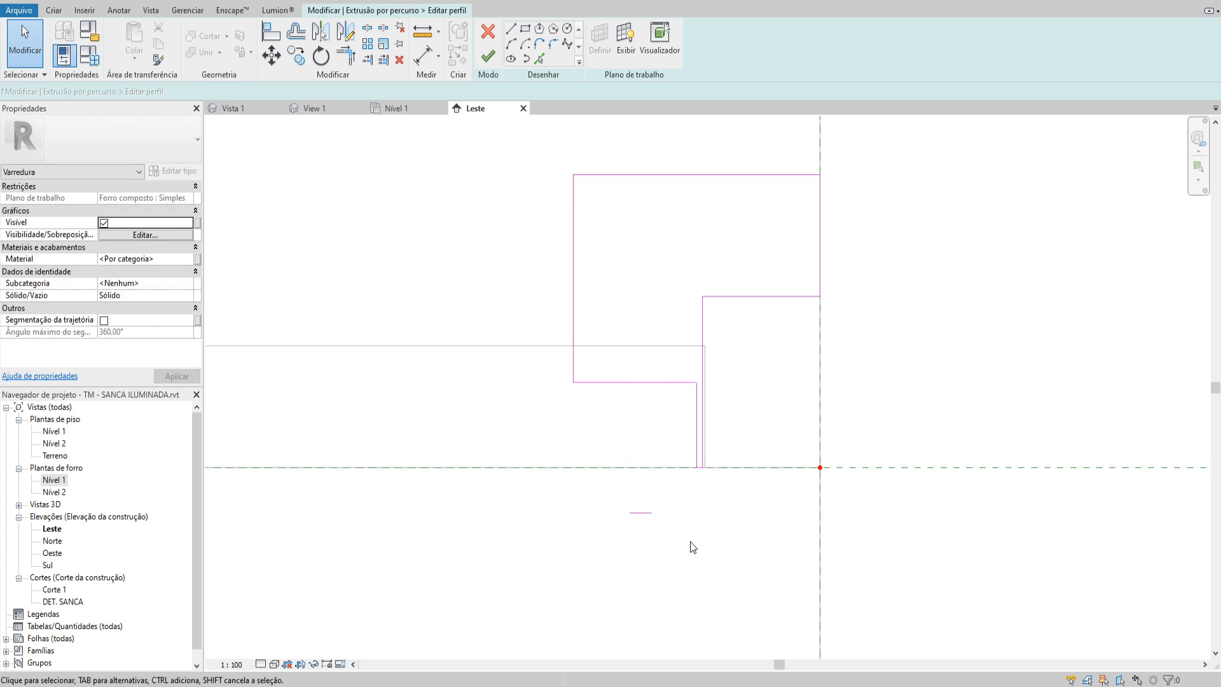
middle_click_drag(653, 480, 635, 486)
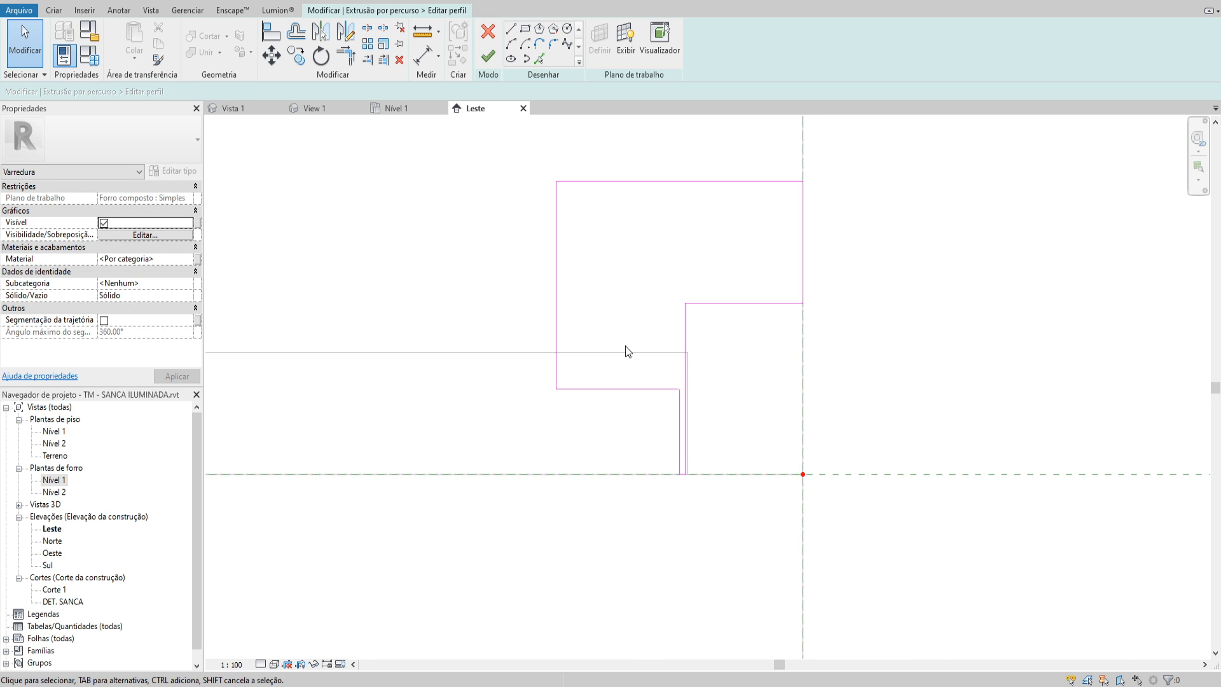
Copy the lower ledge's horizontal line 0.001 m upward and trim it into a corner with the outer vertical line
left_click(615, 388)
key("c")
key("o")
left_click(598, 433)
type("0.00")
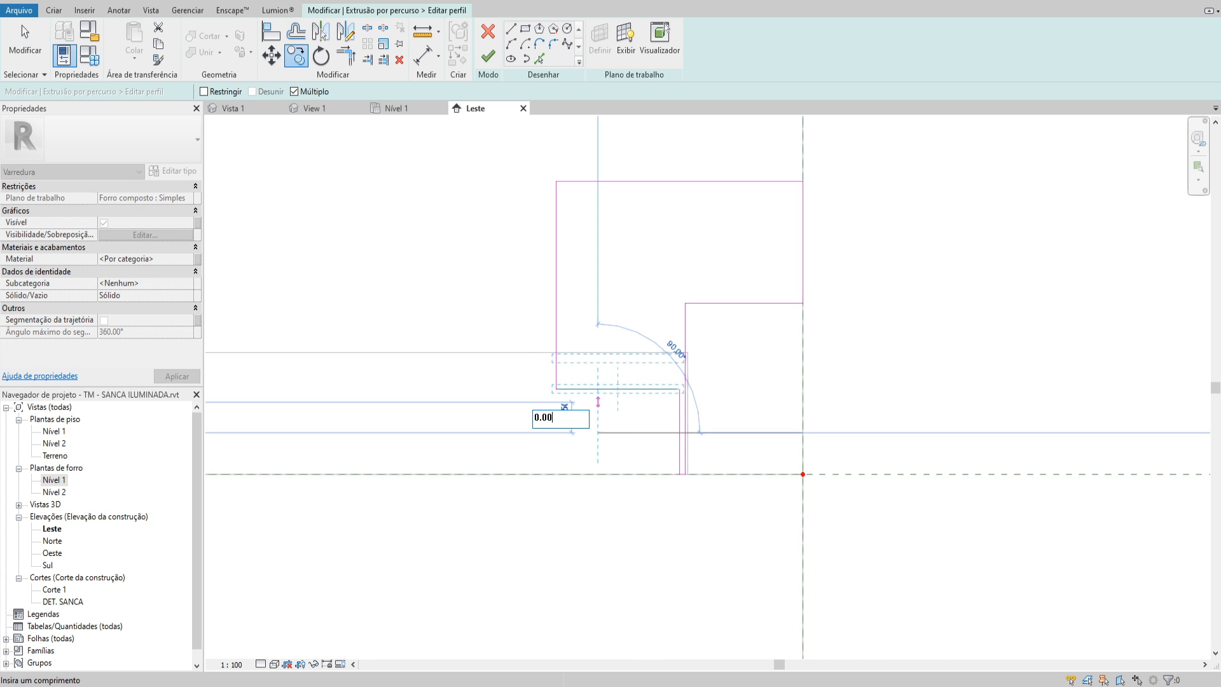
type("9")
key("Return")
key("t")
key("r")
scroll(555, 384, "up", 8)
left_click(561, 390)
left_click(596, 379)
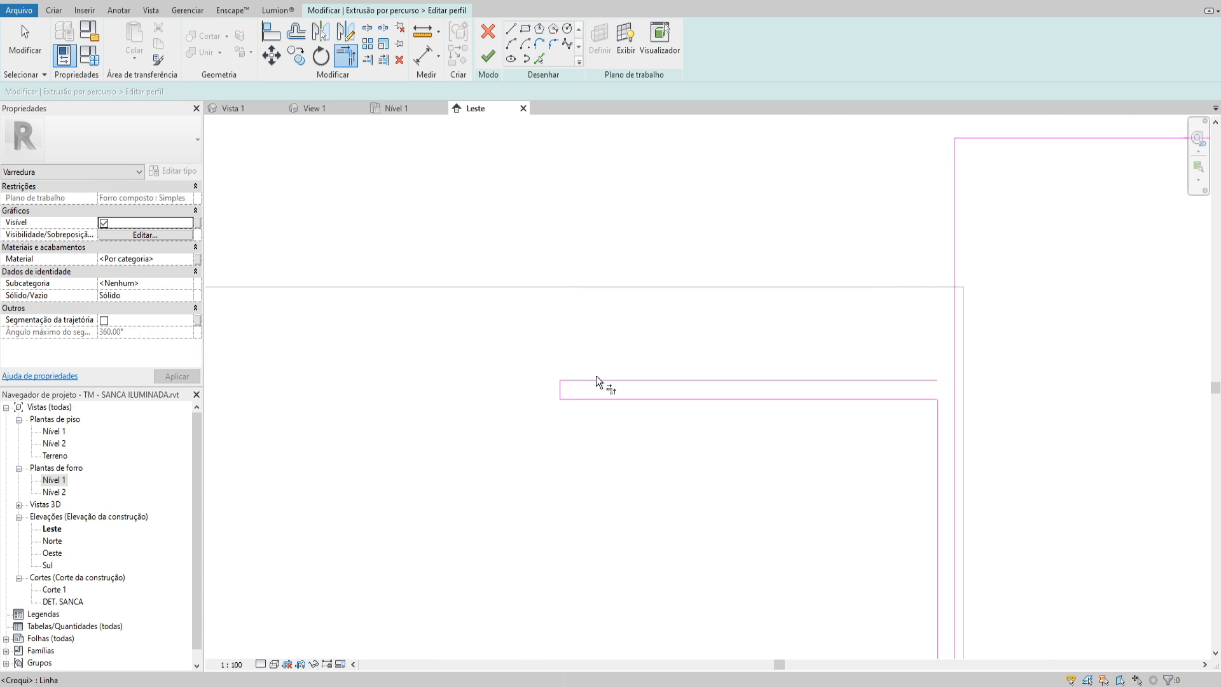
key("Escape")
Copy the horizontal line of the profile's step beside the wall 0.001 m upward
scroll(596, 379, "down", 3)
middle_click_drag(700, 403, 683, 458)
scroll(748, 436, "down", 2)
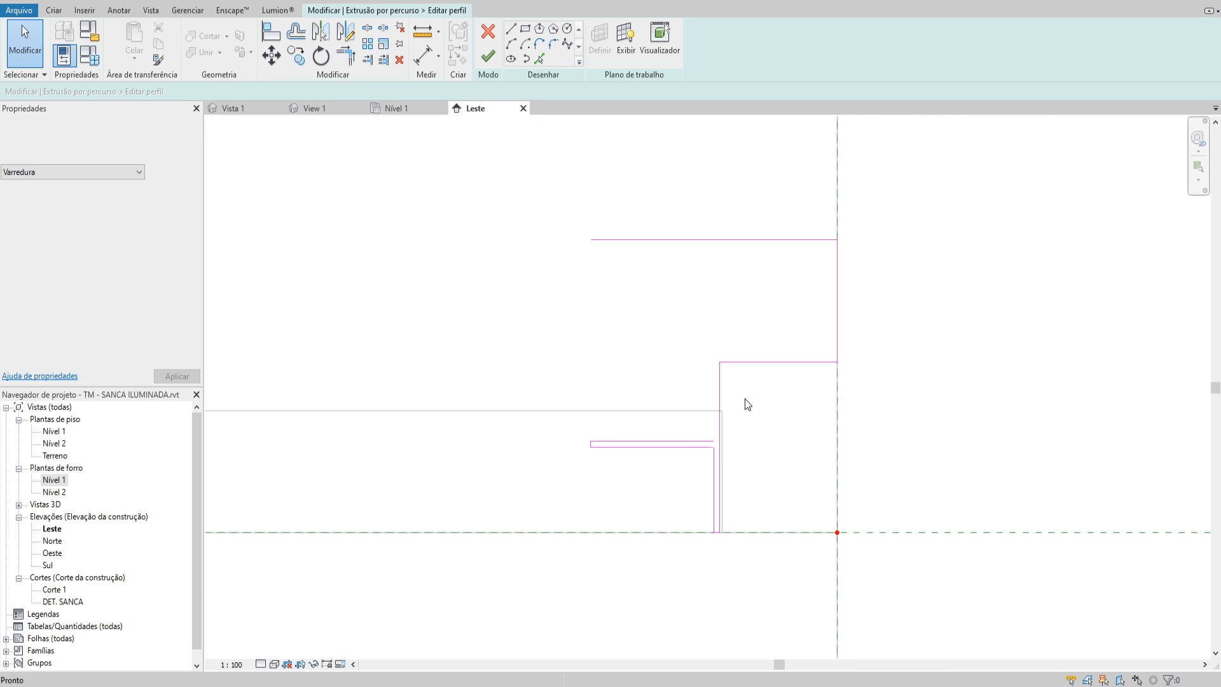
left_click(769, 361)
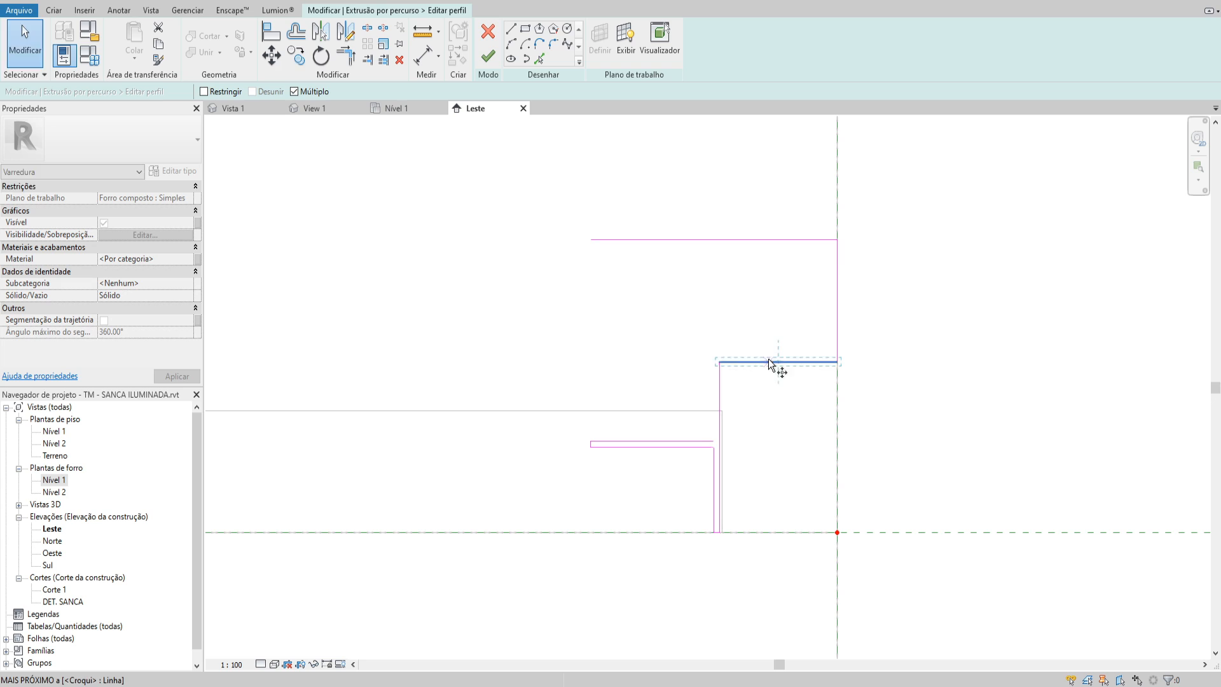
key("c")
key("o")
left_click(768, 360)
type("0.001")
key("Return")
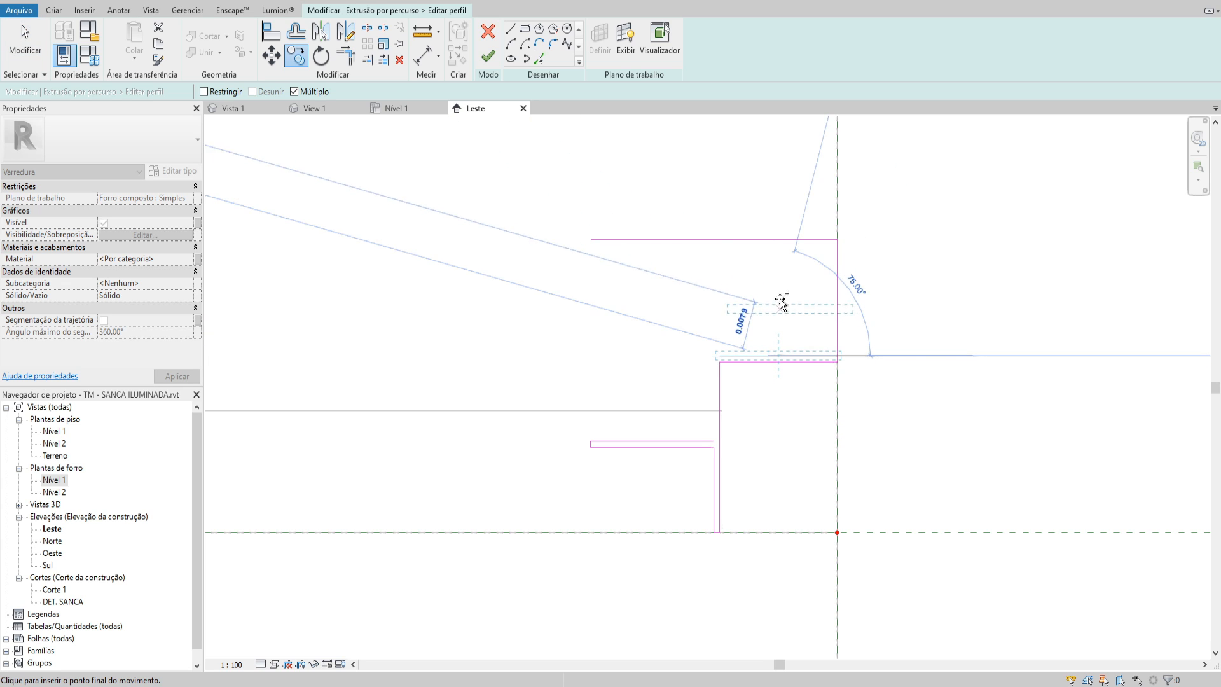
key("Escape")
Copy the profile's upper vertical line on the wall face 0.001 m inward, away from the wall
left_click(838, 274)
key("c")
key("o")
left_click(838, 279)
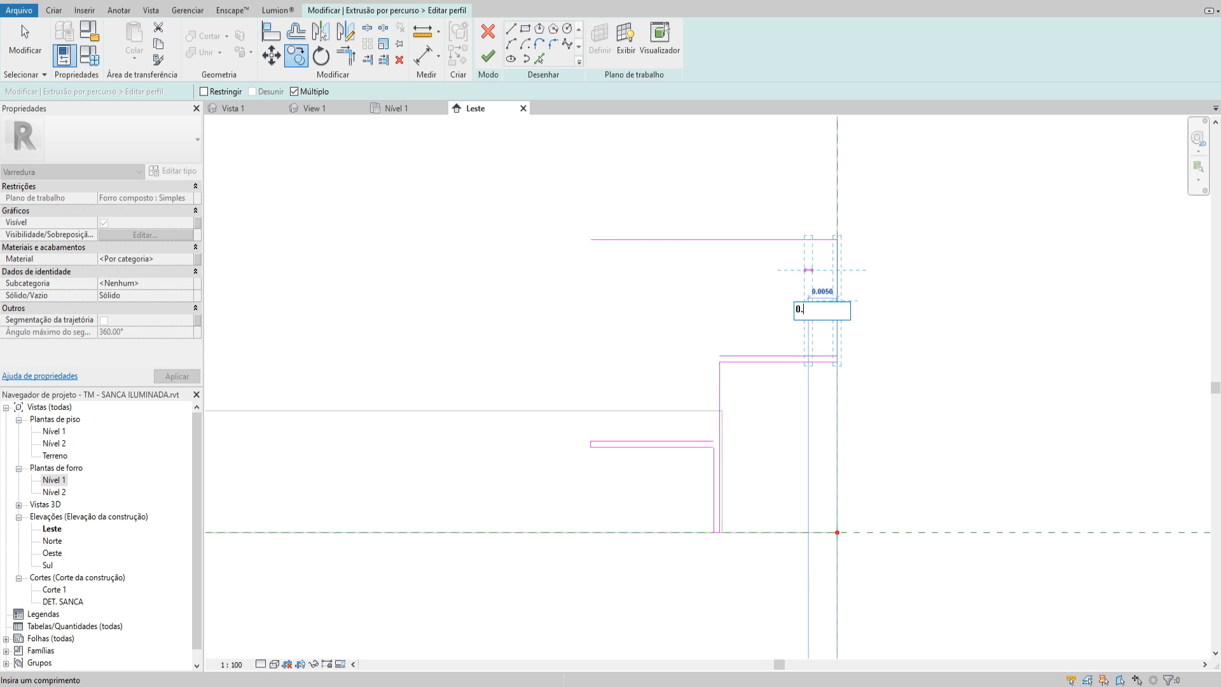
key("Return")
key("Escape")
key("Escape")
Trim the copied upper vertical line to the top line and the copied step line, and join that step line to the lower vertical
scroll(838, 240, "up", 7)
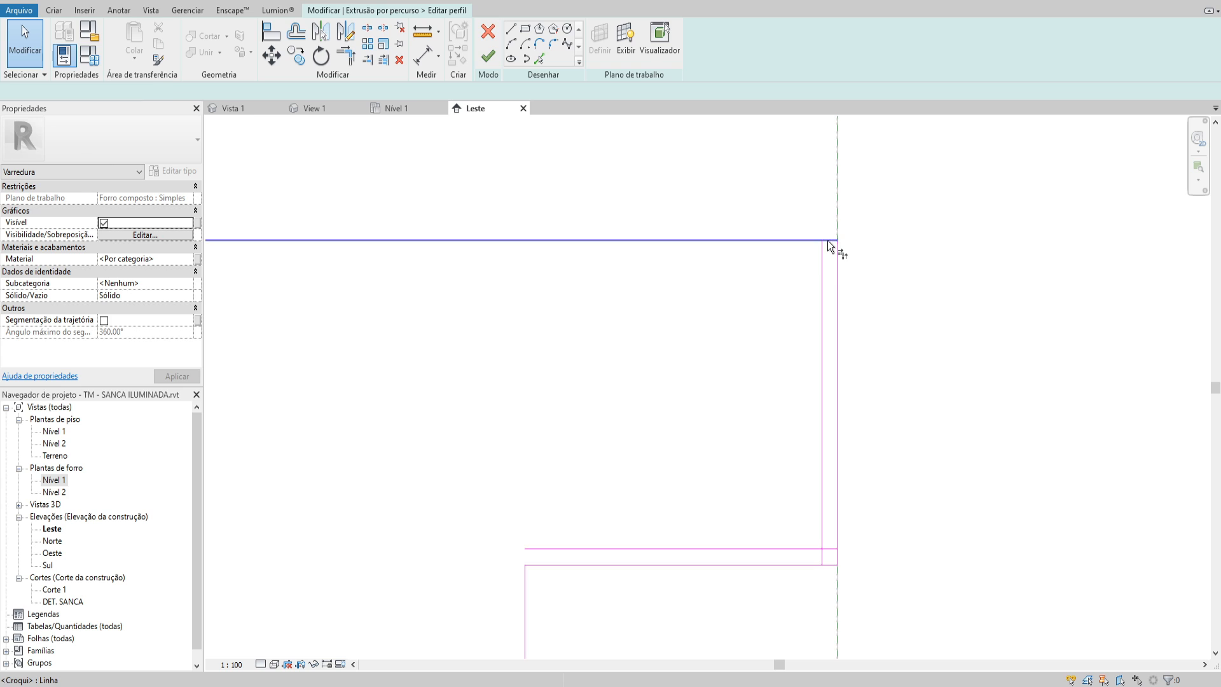
key("t")
key("r")
left_click(828, 241)
left_click(822, 256)
scroll(823, 256, "down", 2)
scroll(824, 261, "down", 2)
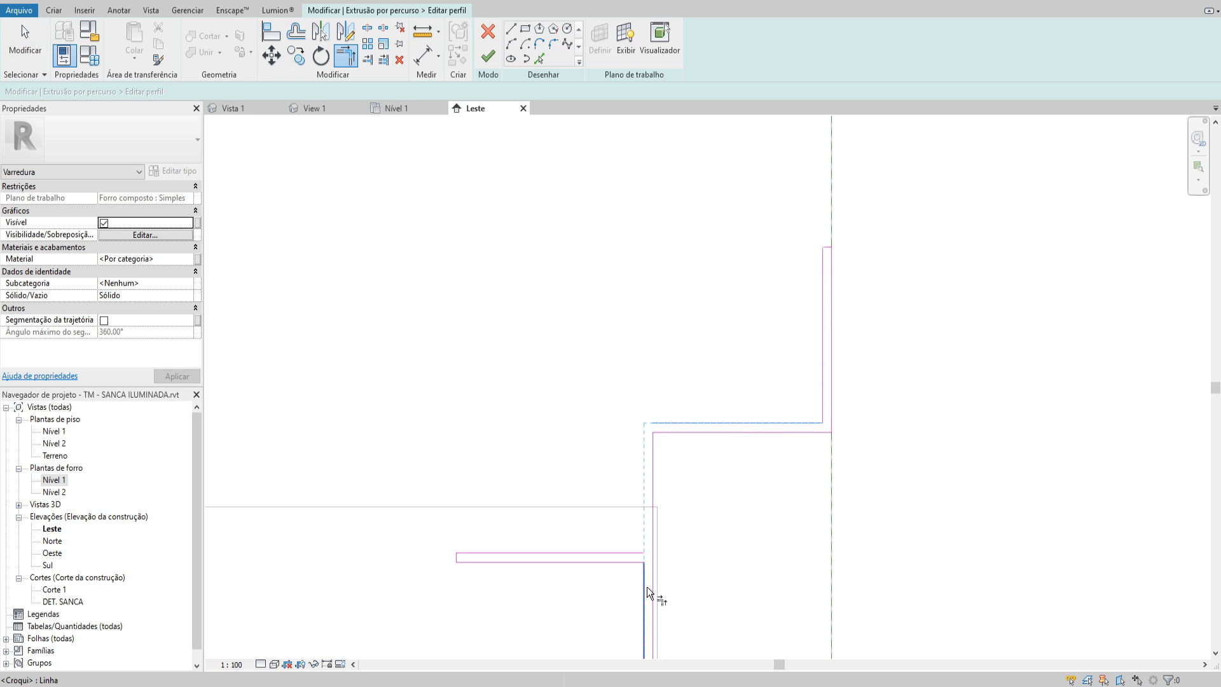
middle_click_drag(655, 578, 653, 555)
key("Escape")
Split the profile's vertical line between the two horizontal ledge lines
scroll(632, 527, "up", 3)
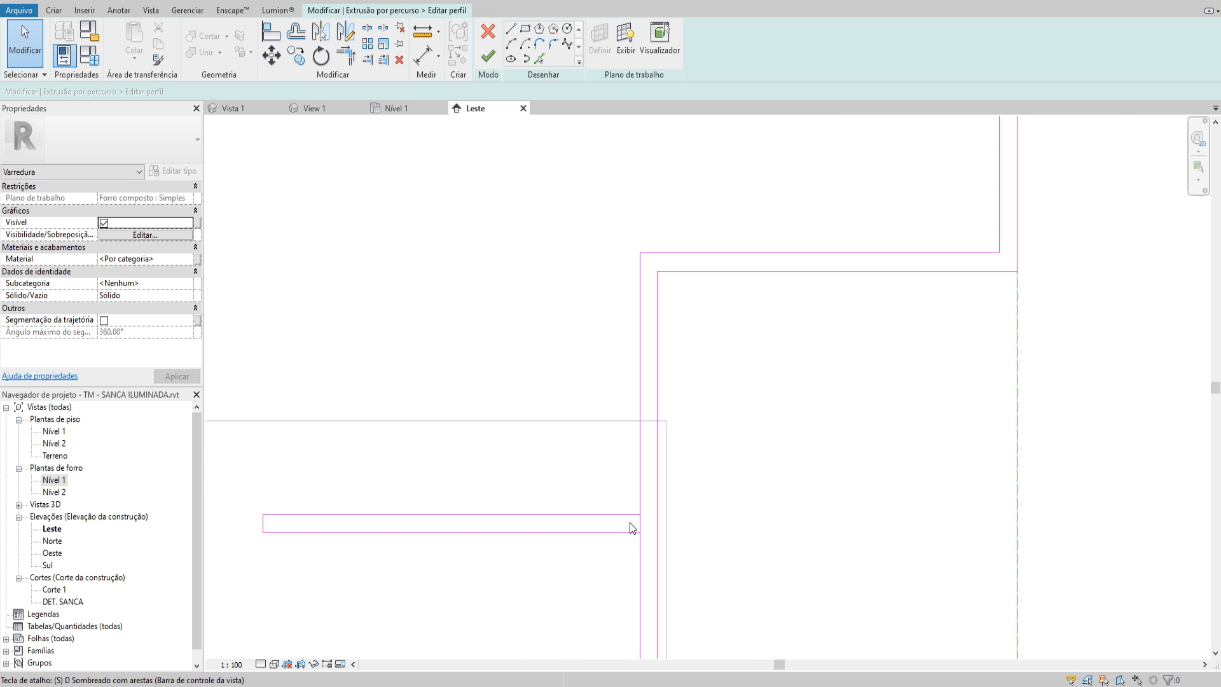
scroll(646, 519, "up", 1)
key("s")
key("l")
left_click(642, 524)
key("Escape")
Trim the upper and lower ledge lines into corners with the two split vertical segments
key("t")
key("r")
left_click(628, 511)
left_click(642, 503)
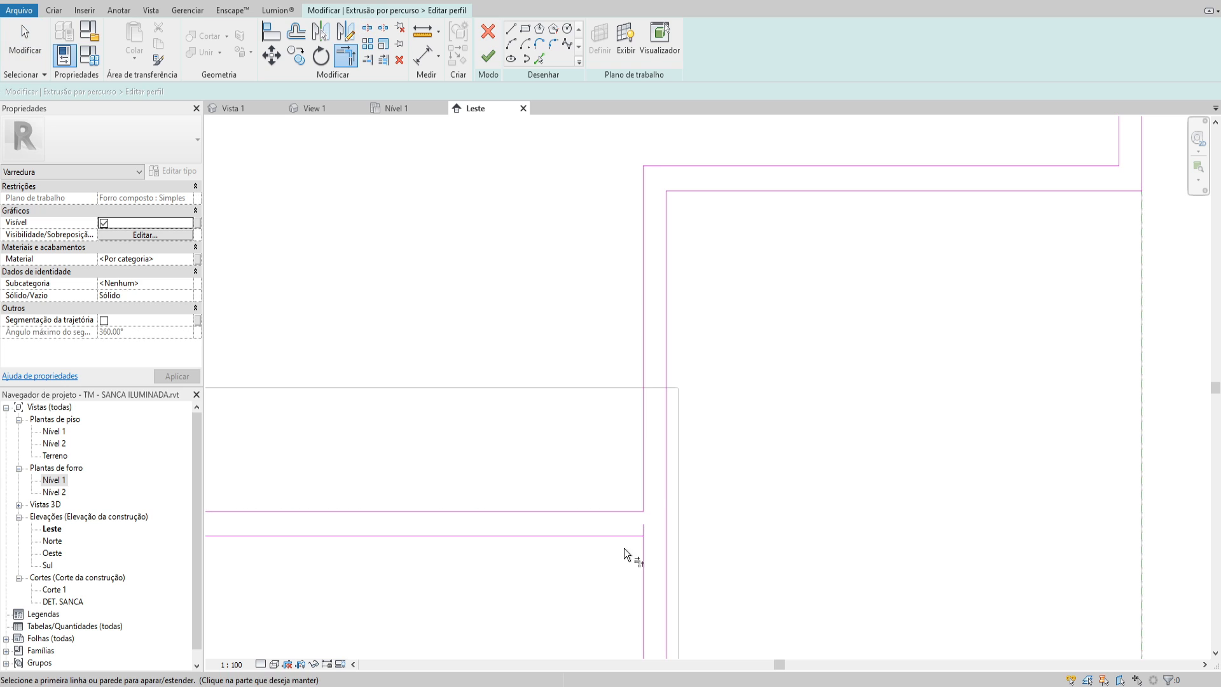
left_click(634, 537)
left_click(643, 546)
scroll(714, 354, "down", 3)
scroll(667, 319, "down", 1)
key("Escape")
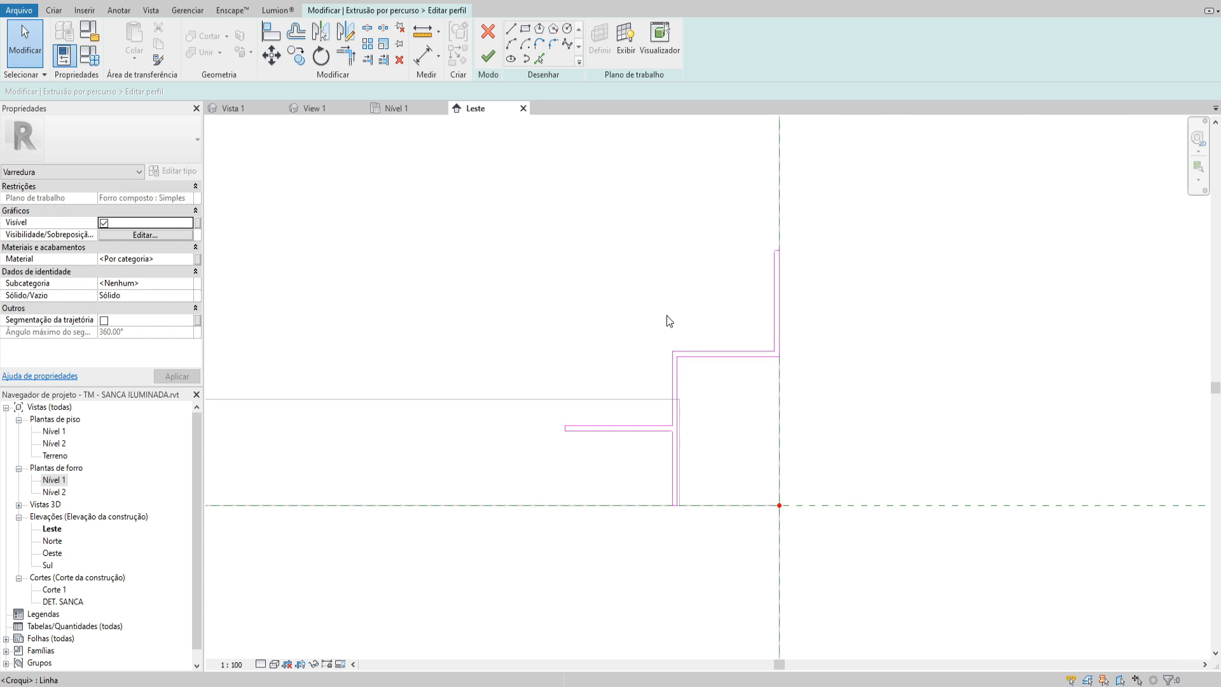
Compare the completed tabica profile with the dimensioned reference drawing in the image viewer
left_click_drag(778, 481, 840, 593)
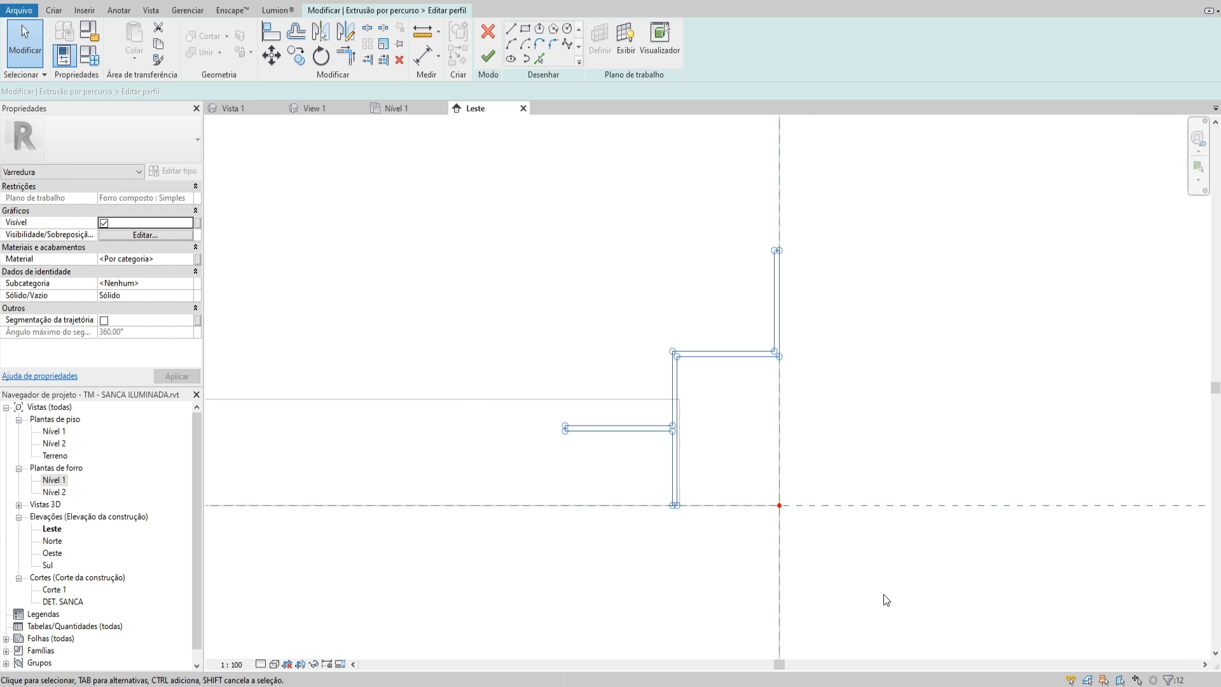
key("Escape")
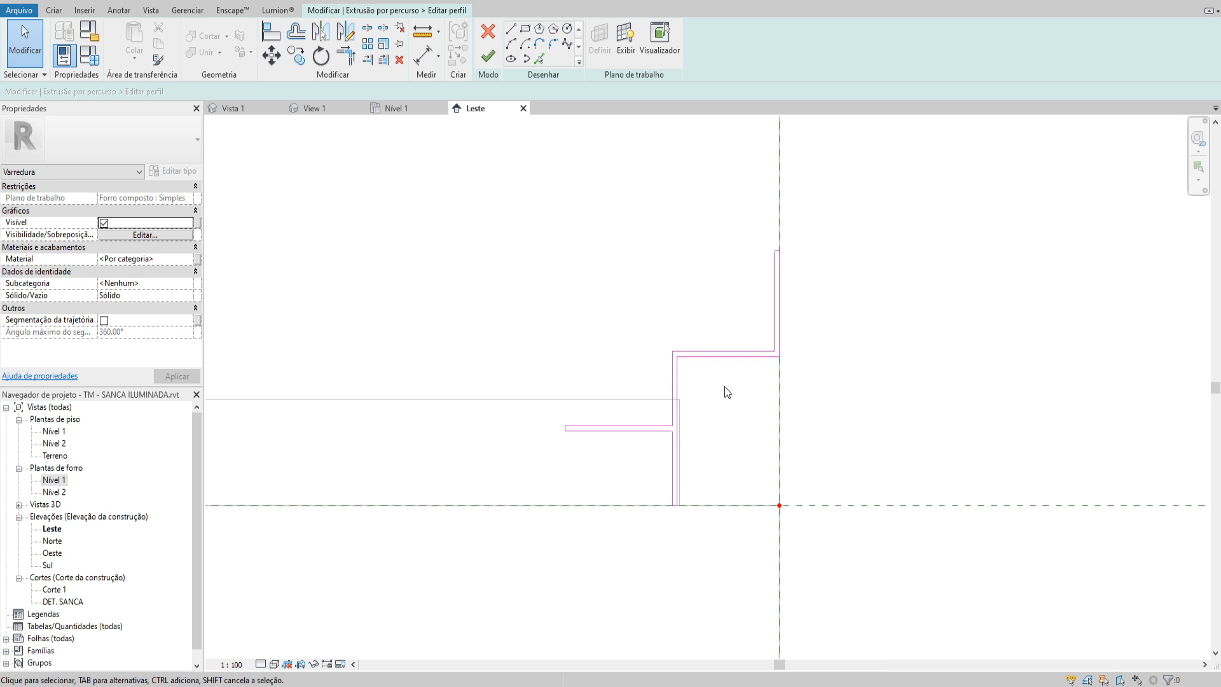
middle_click_drag(737, 400, 743, 402)
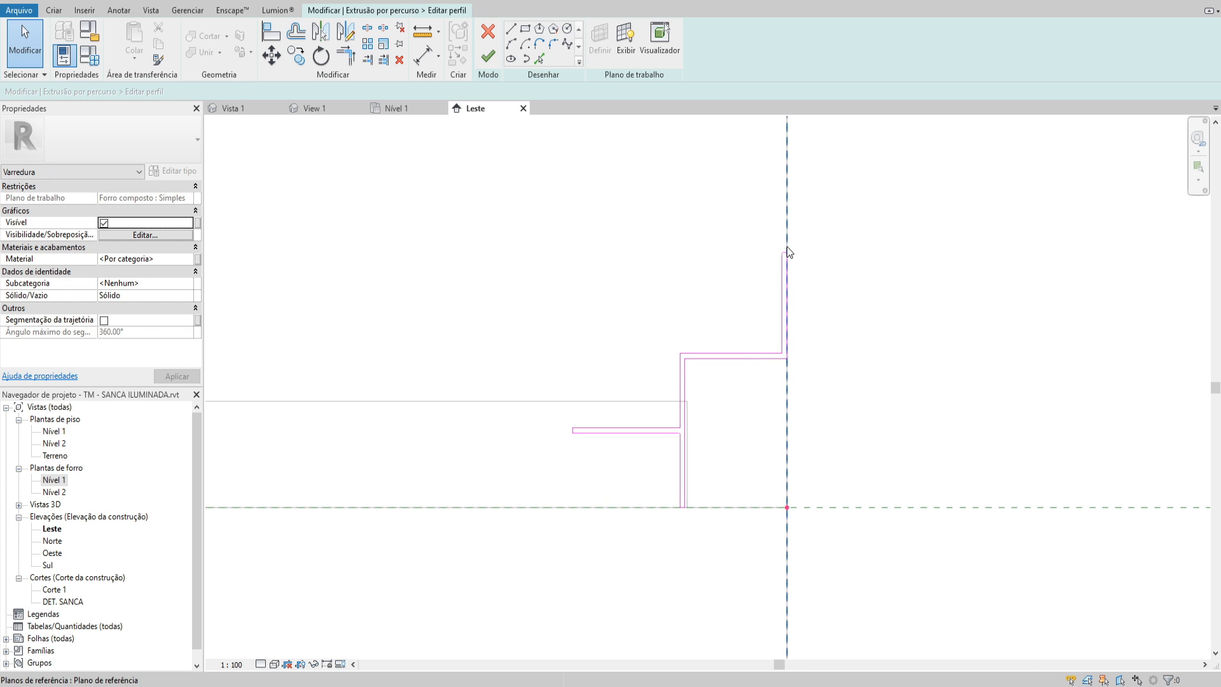
left_click_drag(1220, 1, 762, 0)
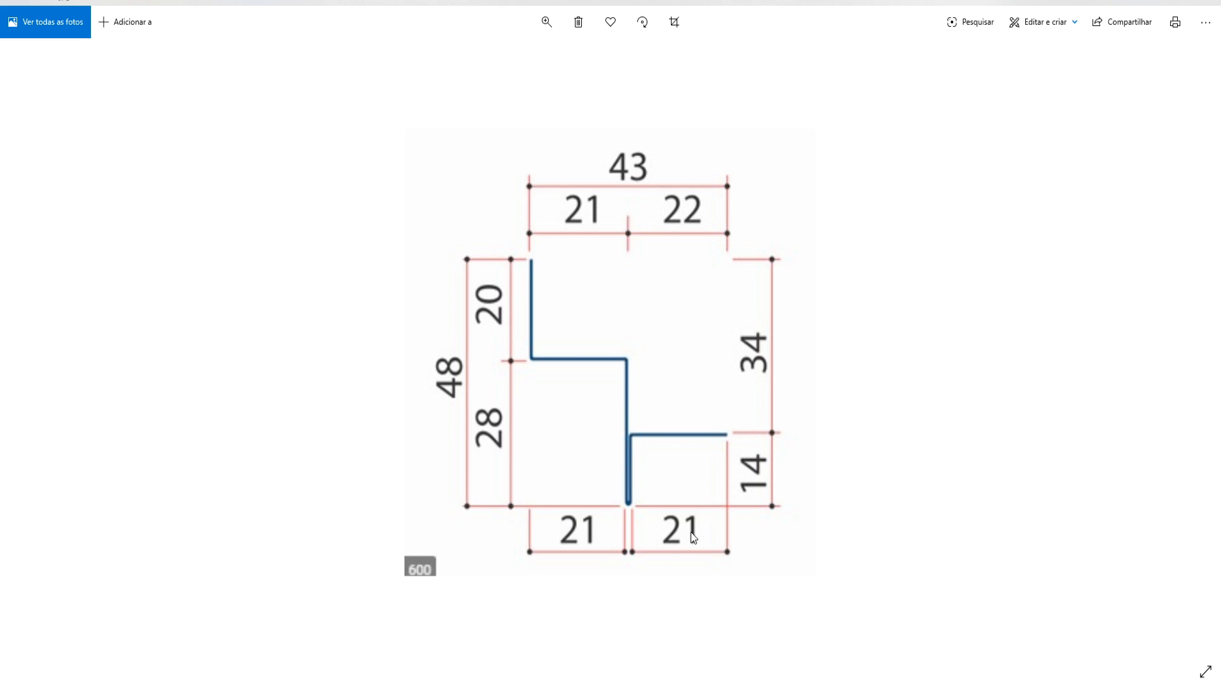
left_click(1132, 2)
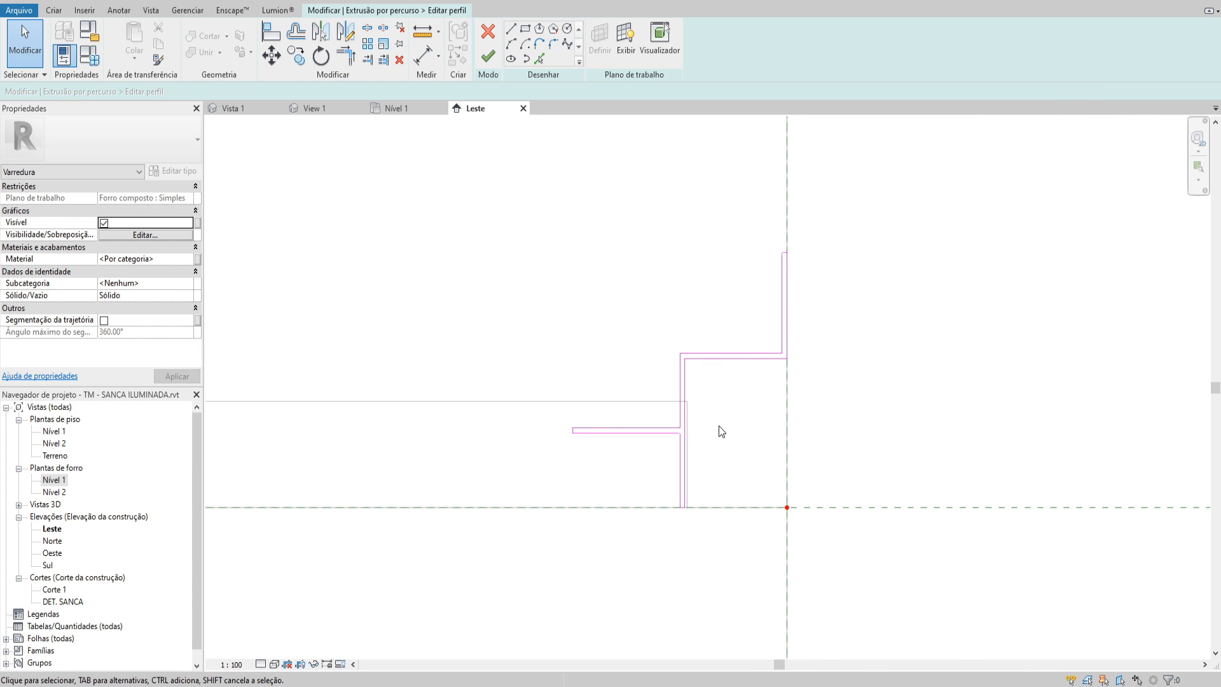
scroll(718, 425, "down", 3)
middle_click_drag(707, 433, 744, 414)
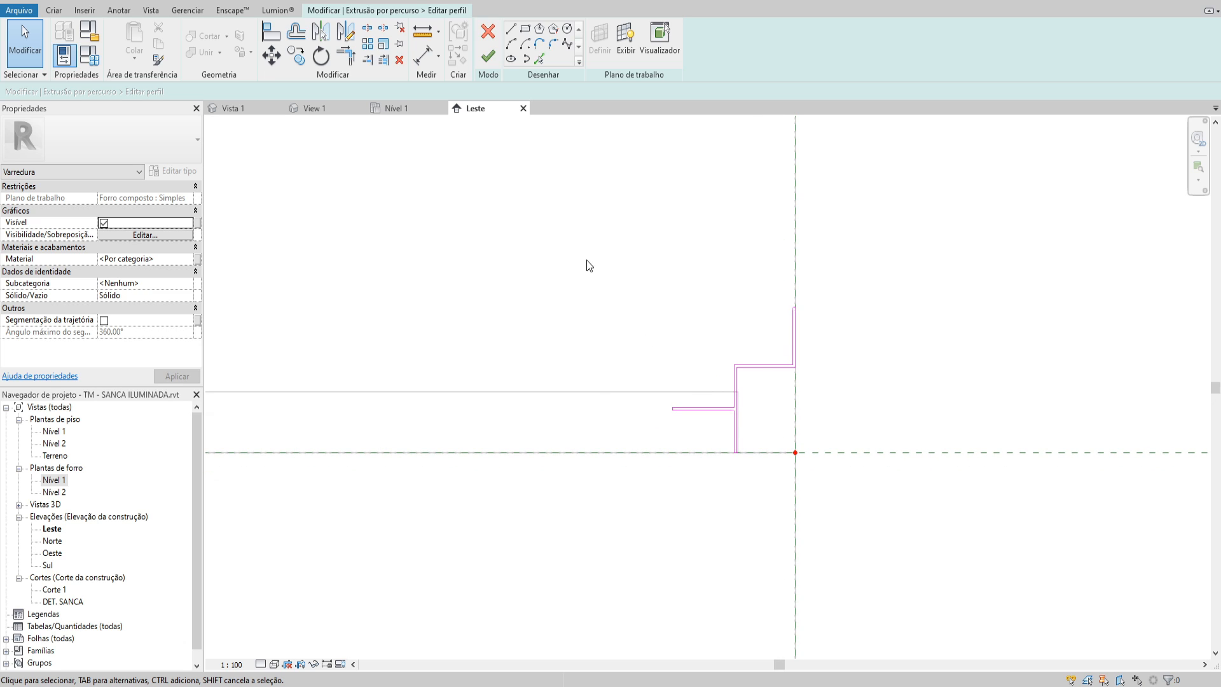
left_click_drag(585, 260, 907, 553)
left_click_drag(865, 498, 867, 499)
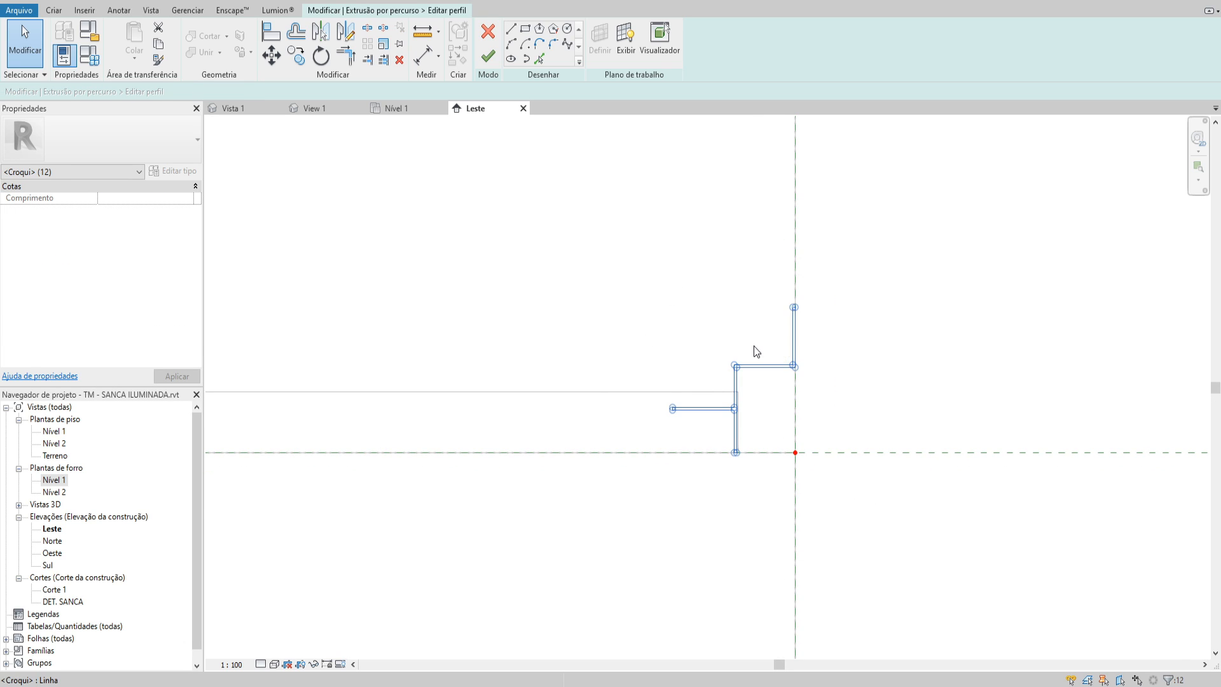
scroll(755, 346, "up", 2)
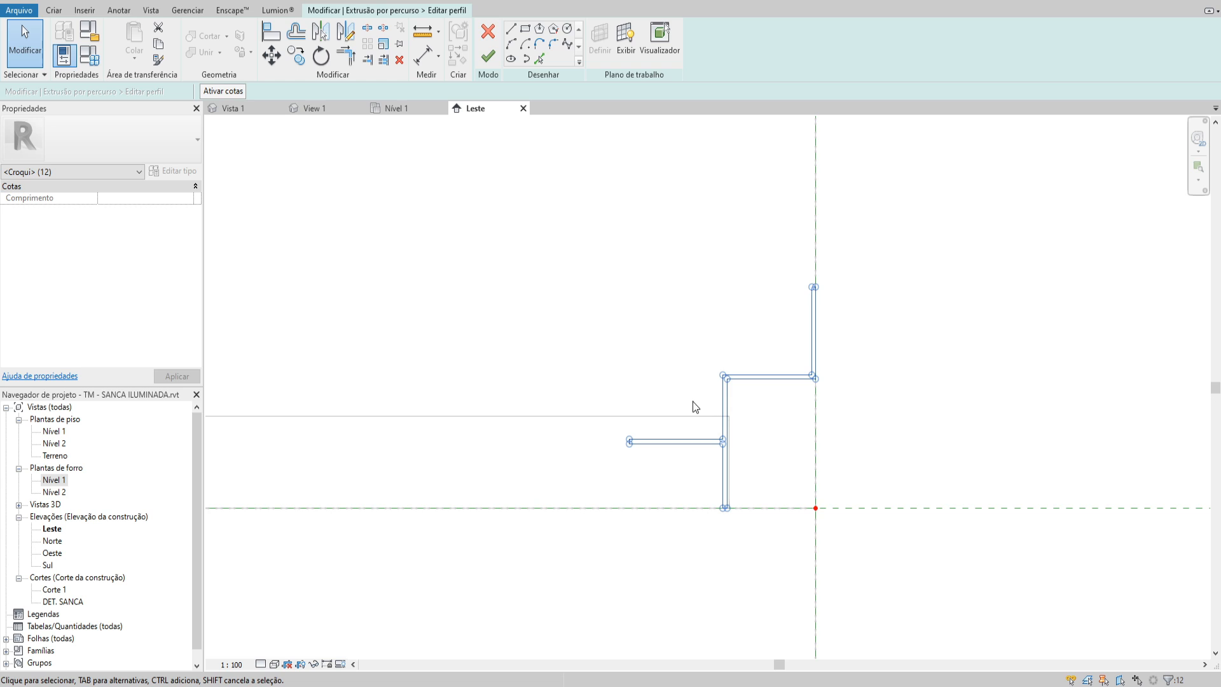
left_click(661, 370)
scroll(662, 360, "down", 1)
middle_click_drag(662, 354, 696, 356)
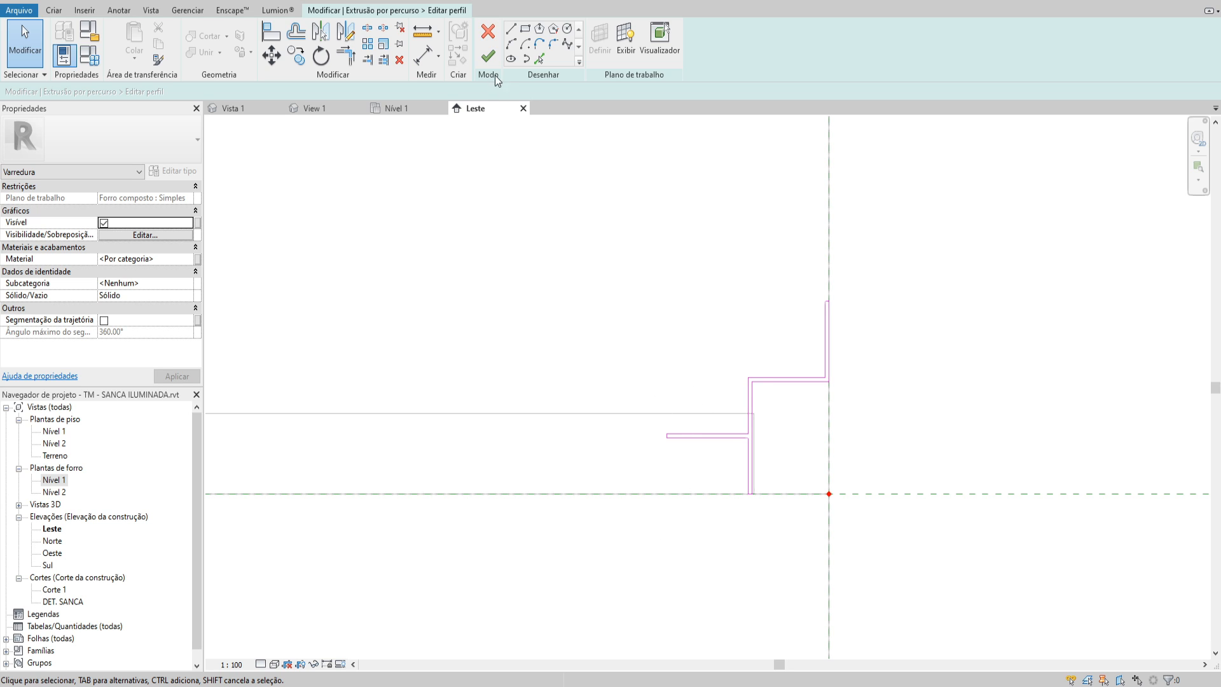
Create a family type parameter named COR DA TABICA and associate it with the sweep's material
left_click(198, 258)
left_click(555, 421)
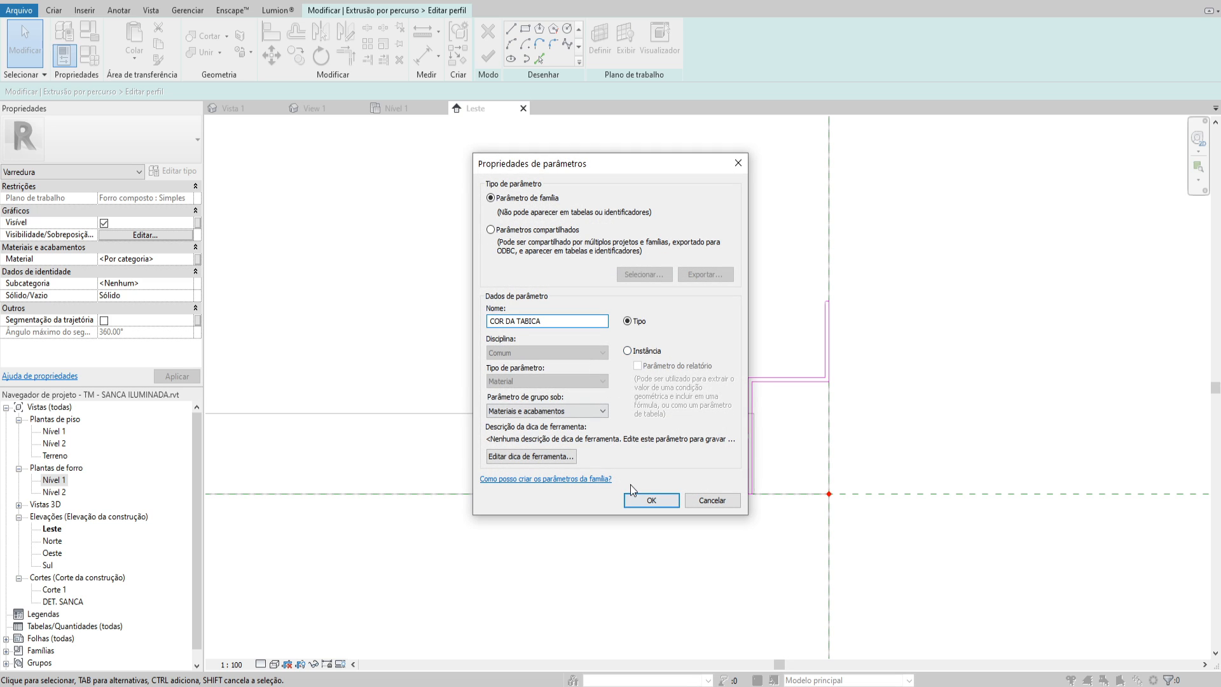
left_click(651, 500)
left_click(635, 460)
Finish the profile sketch and the sweep, and complete the in-place tabica model
left_click(488, 55)
left_click(488, 55)
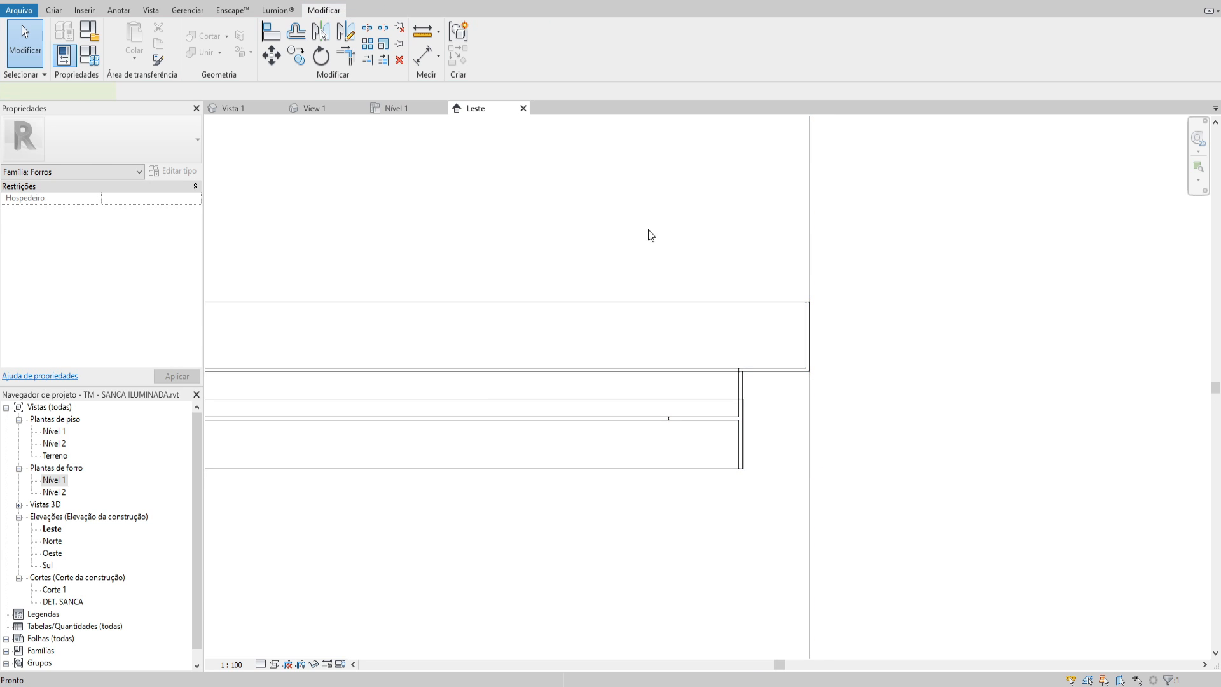
left_click(611, 318)
left_click(844, 253)
left_click(506, 47)
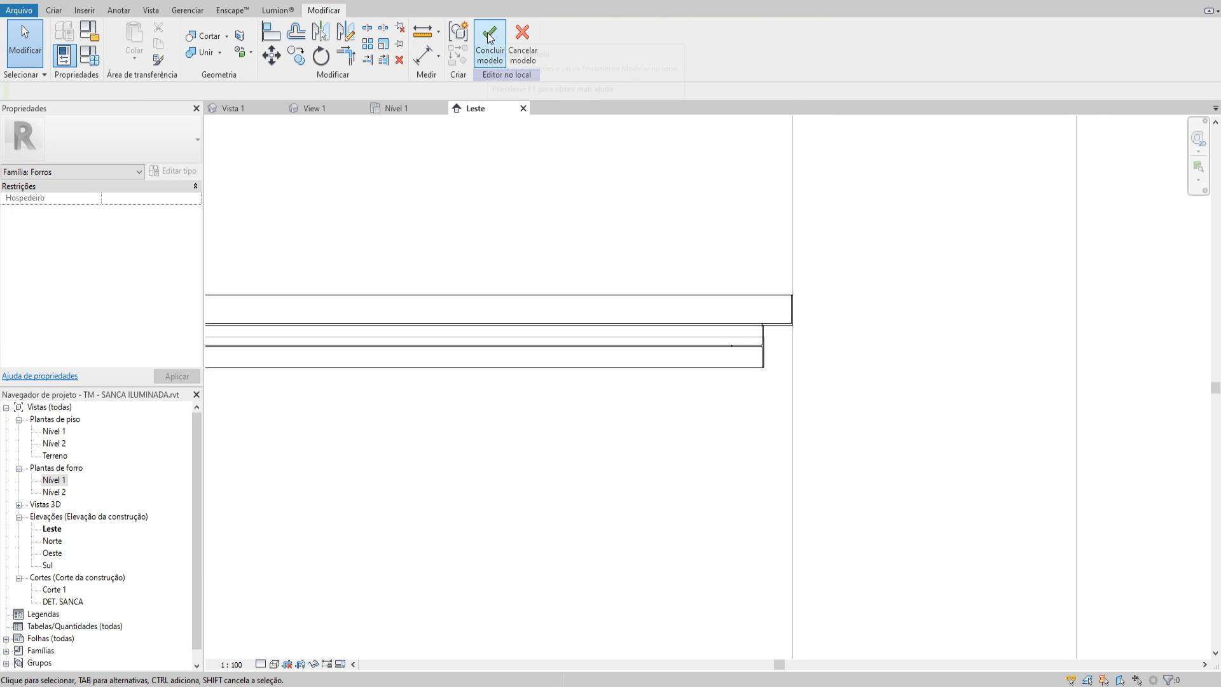
Edit the ceiling's boundary in the Nível 1 ceiling plan, moving its outer right line to about 0.0215 m from the wall and its top line inward
double_click(752, 365)
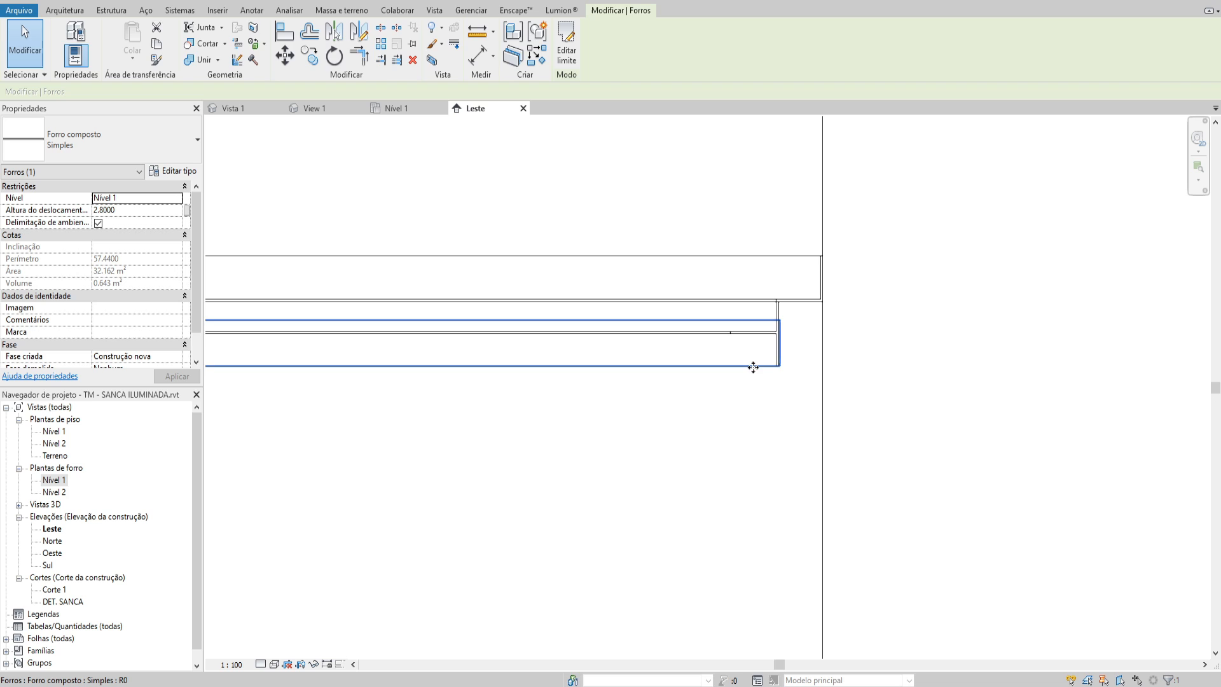
left_click(613, 479)
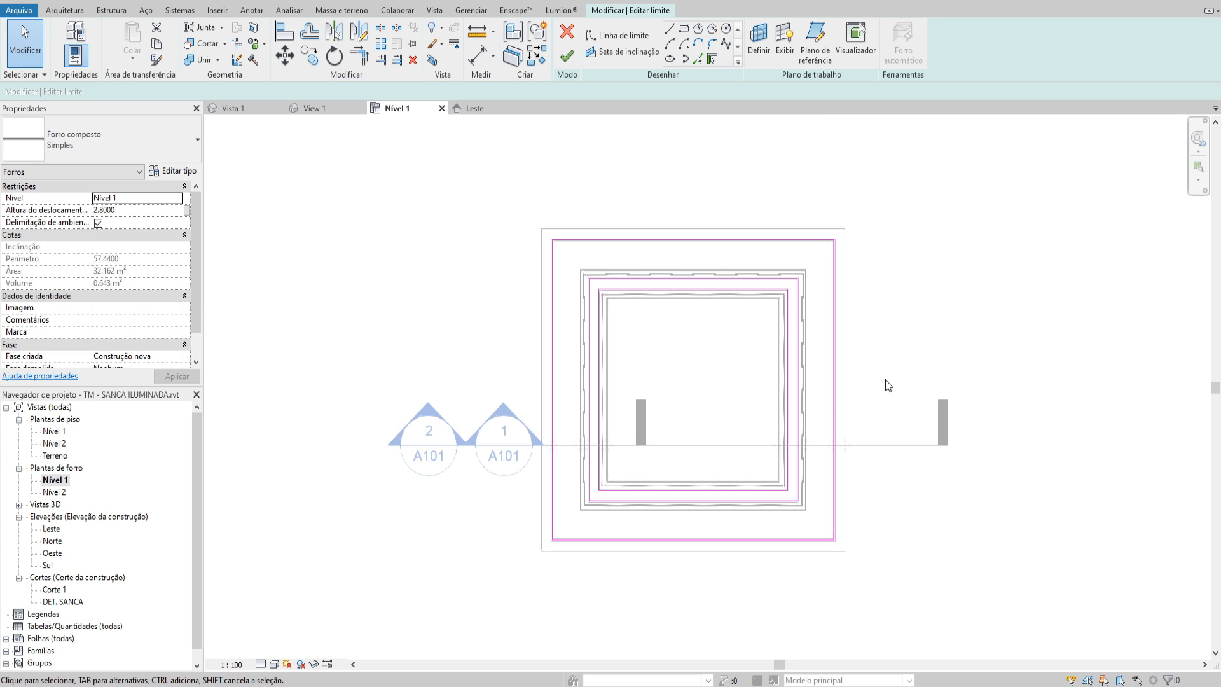
scroll(829, 236, "up", 4)
scroll(908, 241, "up", 5)
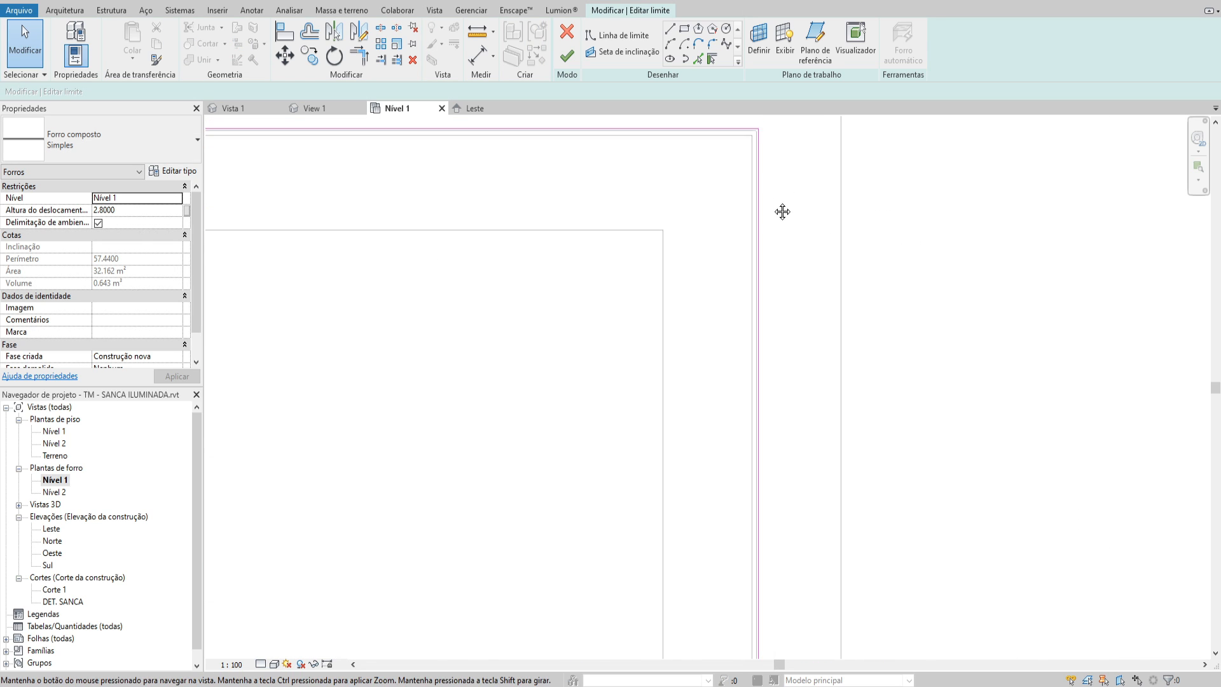
left_click_drag(730, 277, 741, 277)
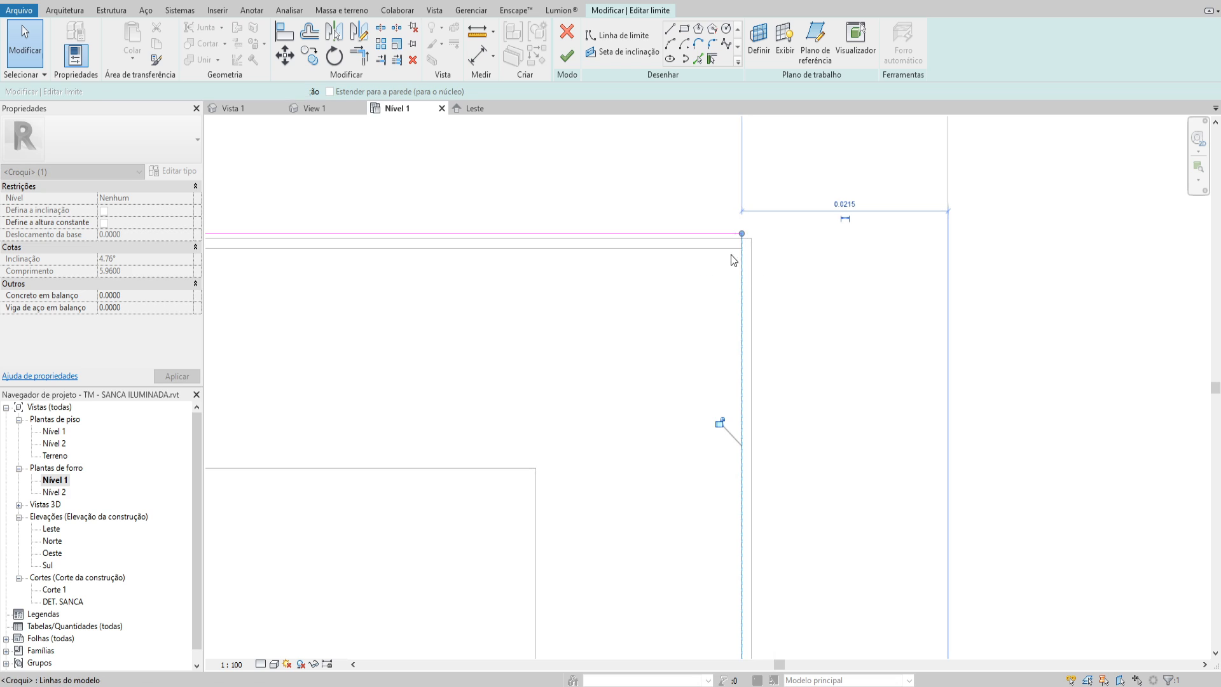
left_click_drag(717, 233, 715, 249)
scroll(737, 317, "down", 7)
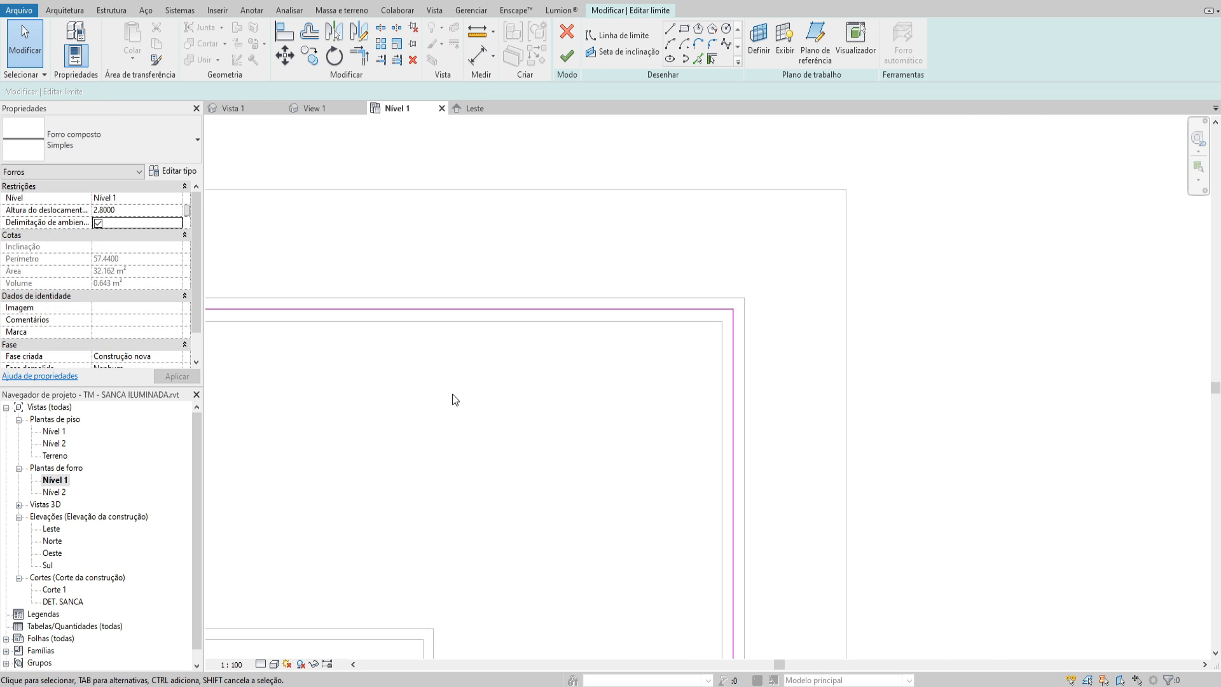
Move the ceiling boundary's outer left line slightly inward to meet the tabica at the upper-left corner
middle_click_drag(455, 395, 895, 283)
scroll(896, 283, "down", 2)
middle_click_drag(330, 352, 1106, 330)
scroll(583, 188, "up", 1)
scroll(652, 213, "up", 3)
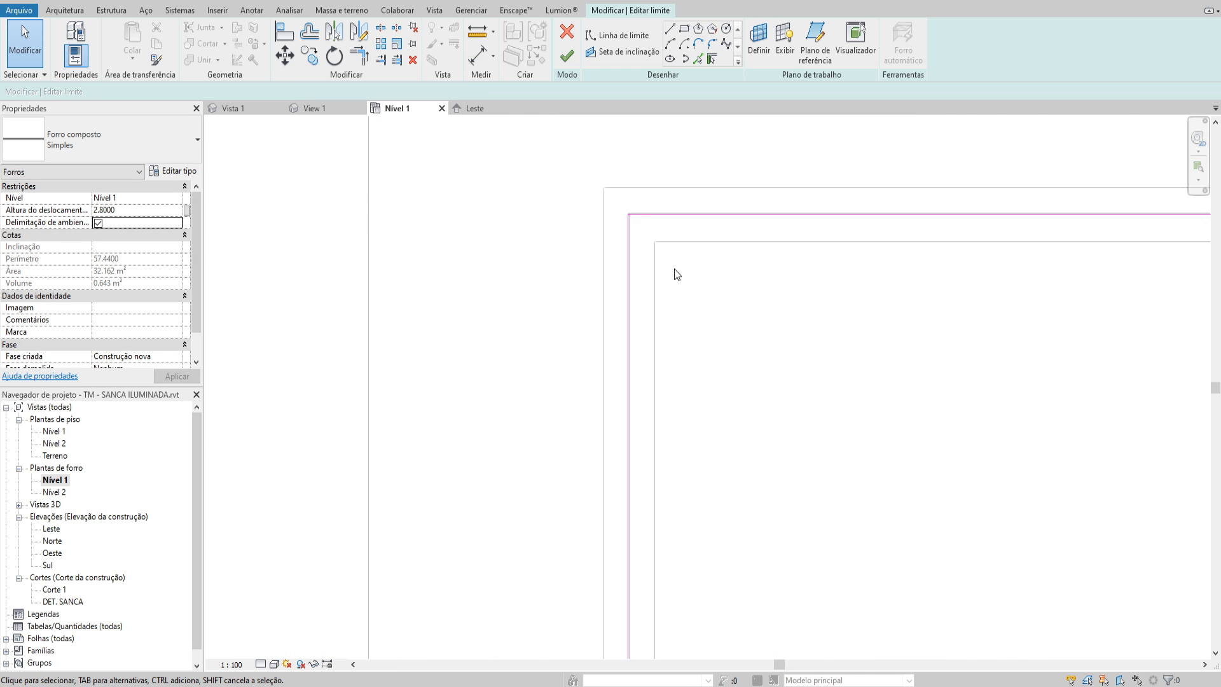
scroll(632, 233, "up", 4)
left_click_drag(613, 186, 618, 185)
scroll(619, 208, "down", 9)
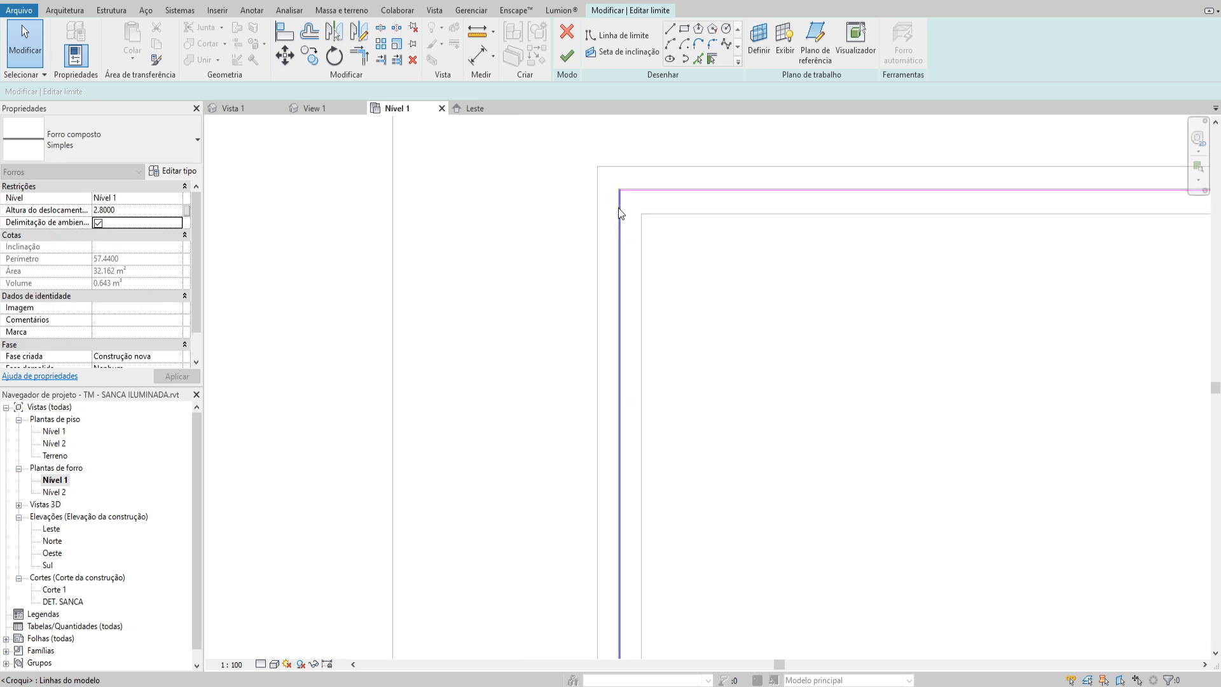
Move the ceiling boundary's outer bottom line slightly inward to meet the tabica and finish the boundary edit
middle_click_drag(700, 435, 683, 182)
scroll(618, 473, "up", 5)
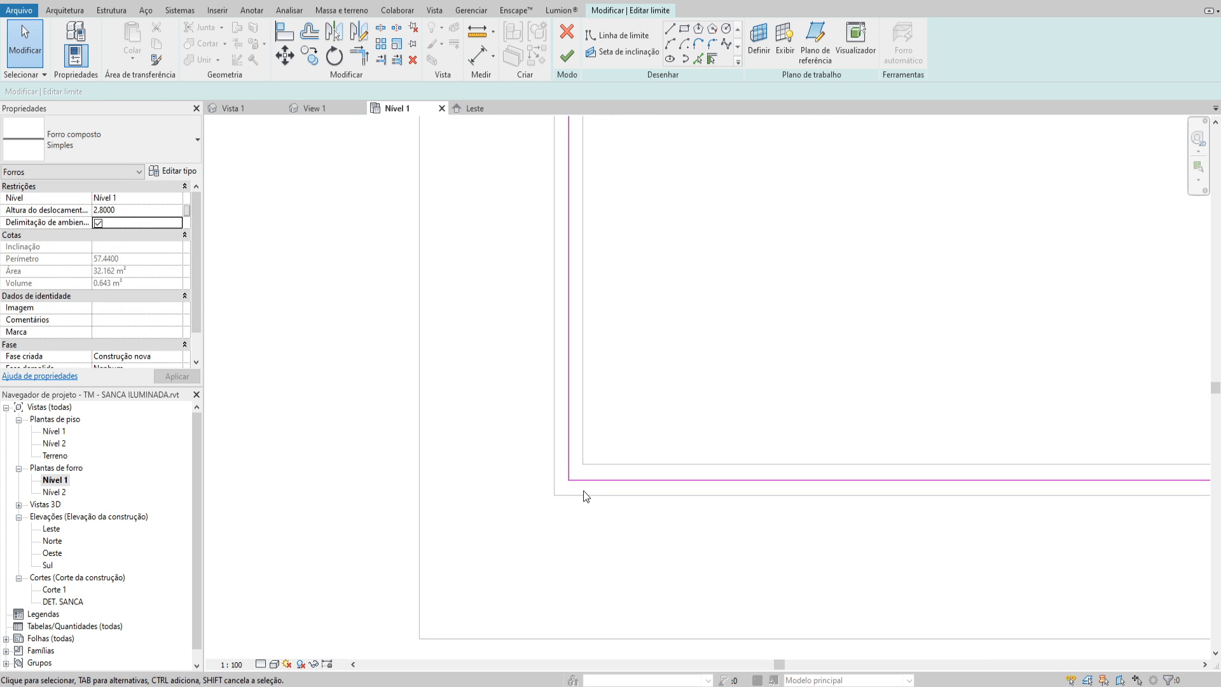
scroll(572, 477, "up", 5)
mouse_move(571, 468)
left_mouse_down()
mouse_move(584, 450)
mouse_move(580, 462)
left_mouse_up()
left_click(576, 416)
scroll(575, 417, "down", 2)
left_click(566, 56)
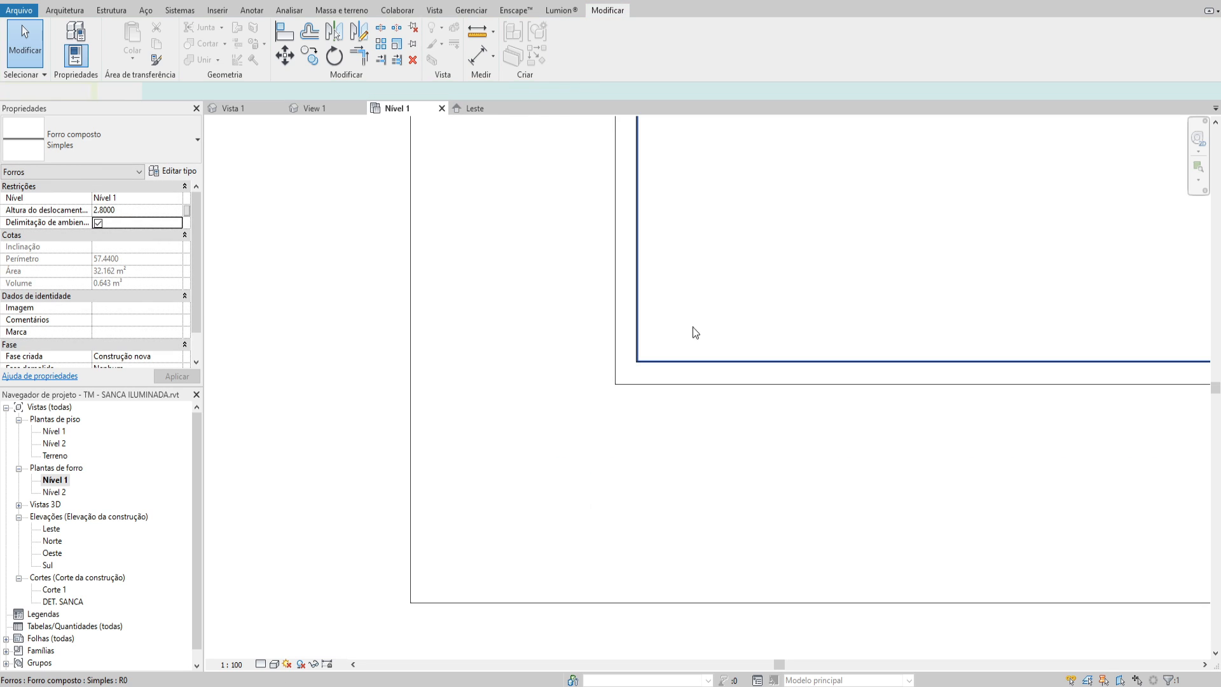
scroll(694, 311, "down", 3)
middle_click_drag(608, 587, 607, 597)
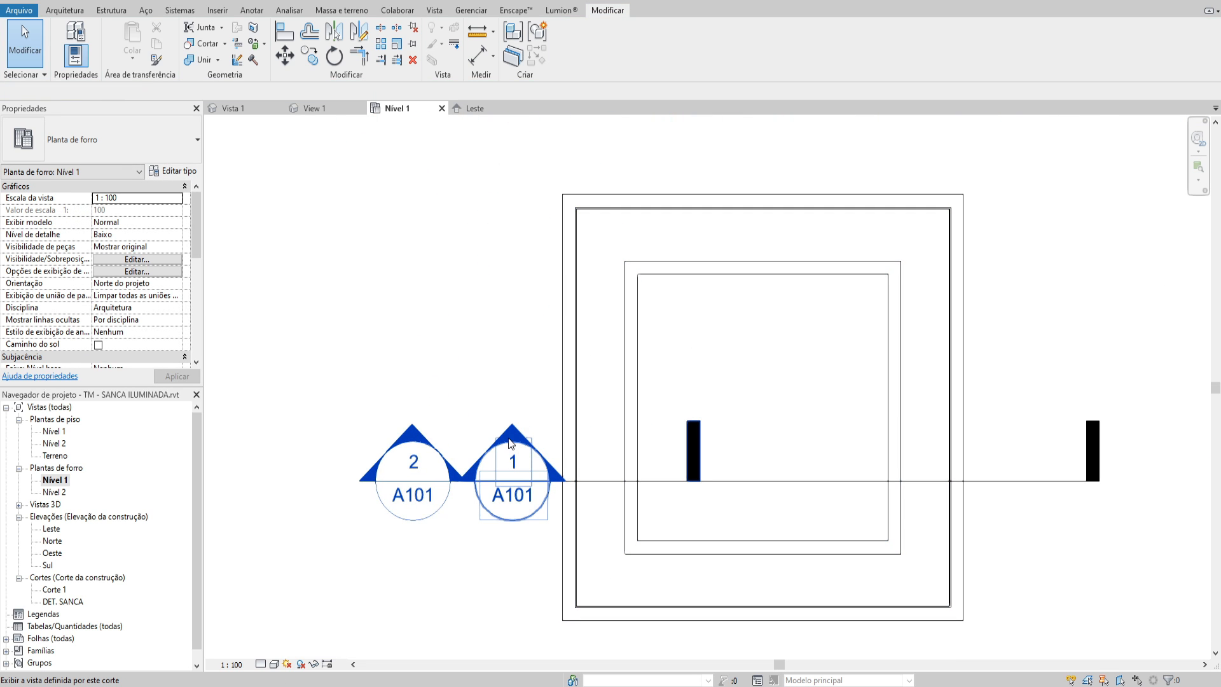
Open the DET. SANCA section and check the distance from the tabica's horizontal flange to the ceiling's underside with an aligned dimension
double_click(508, 448)
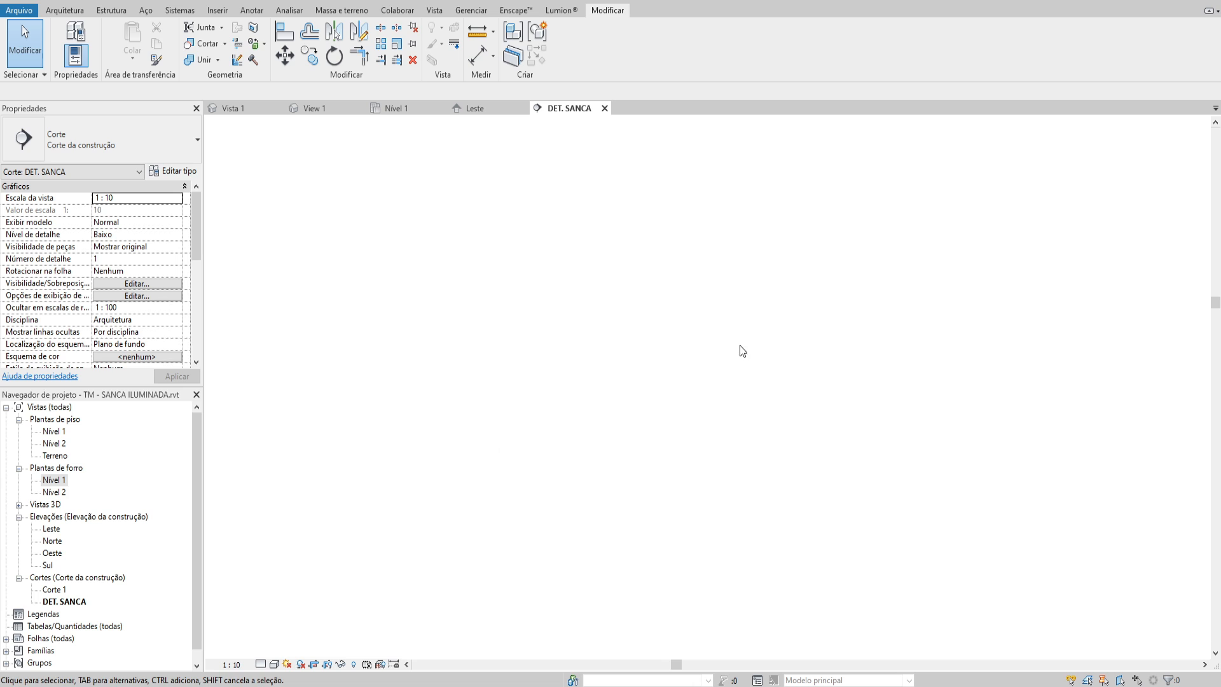
scroll(541, 469, "up", 10)
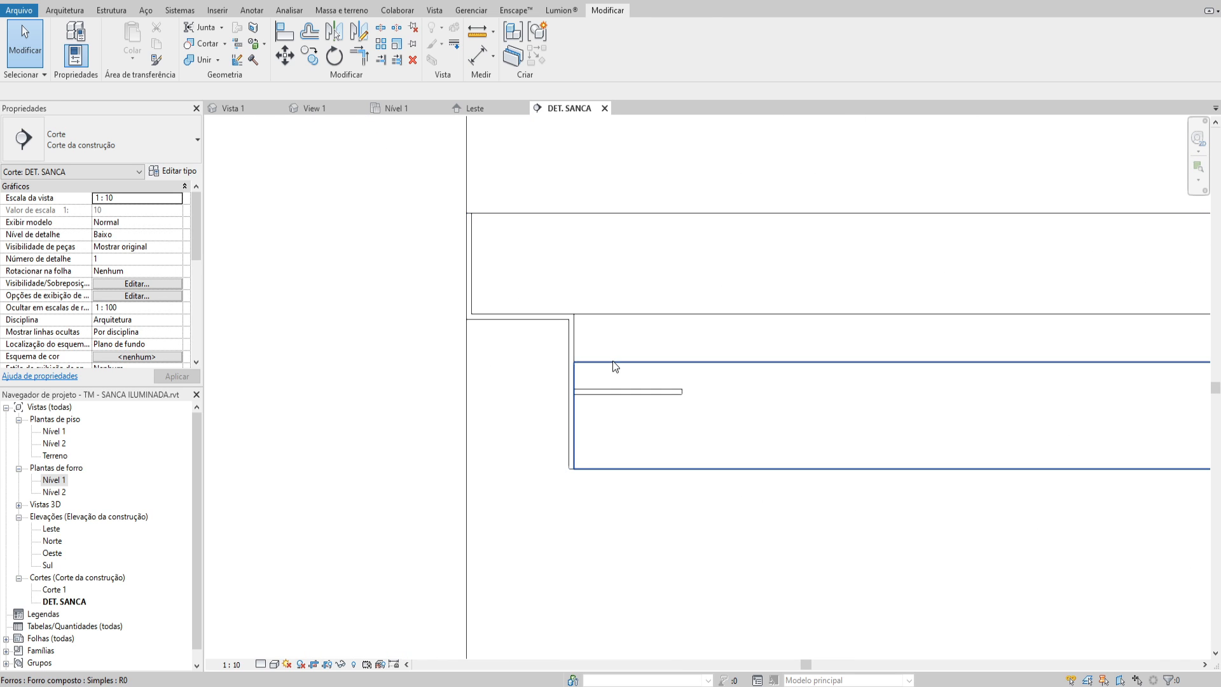
key("d")
key("i")
left_click(601, 394)
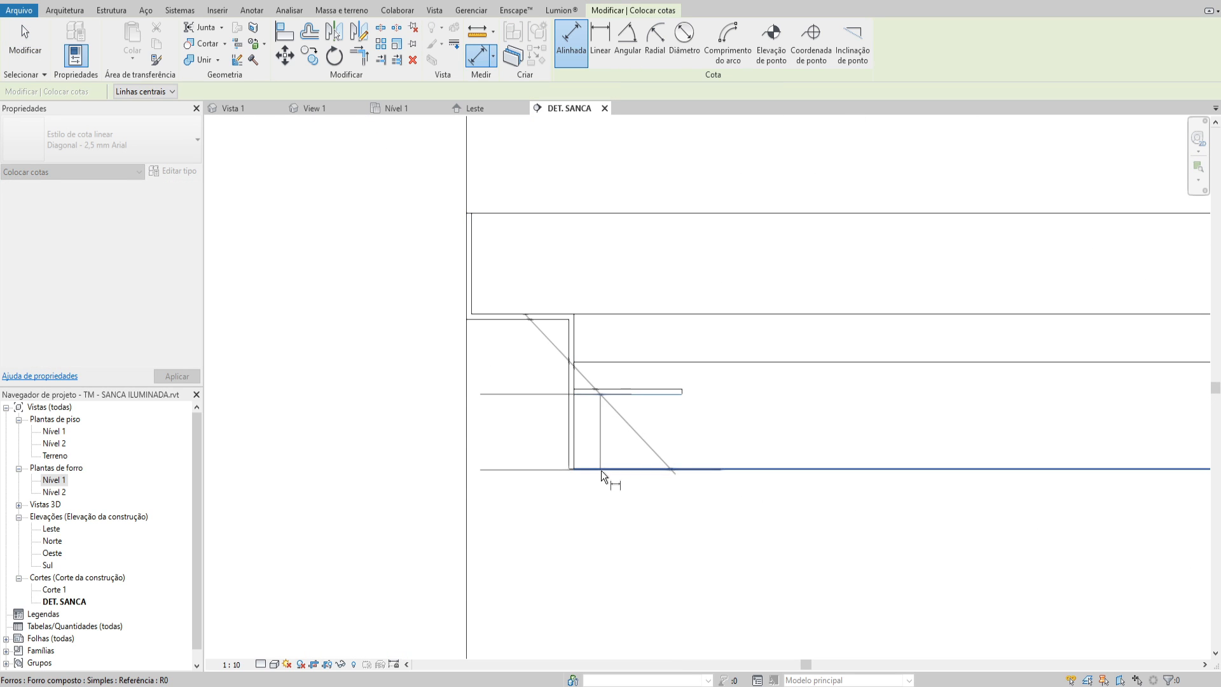
scroll(602, 471, "down", 3)
key("Escape")
key("Escape")
scroll(604, 453, "up", 3)
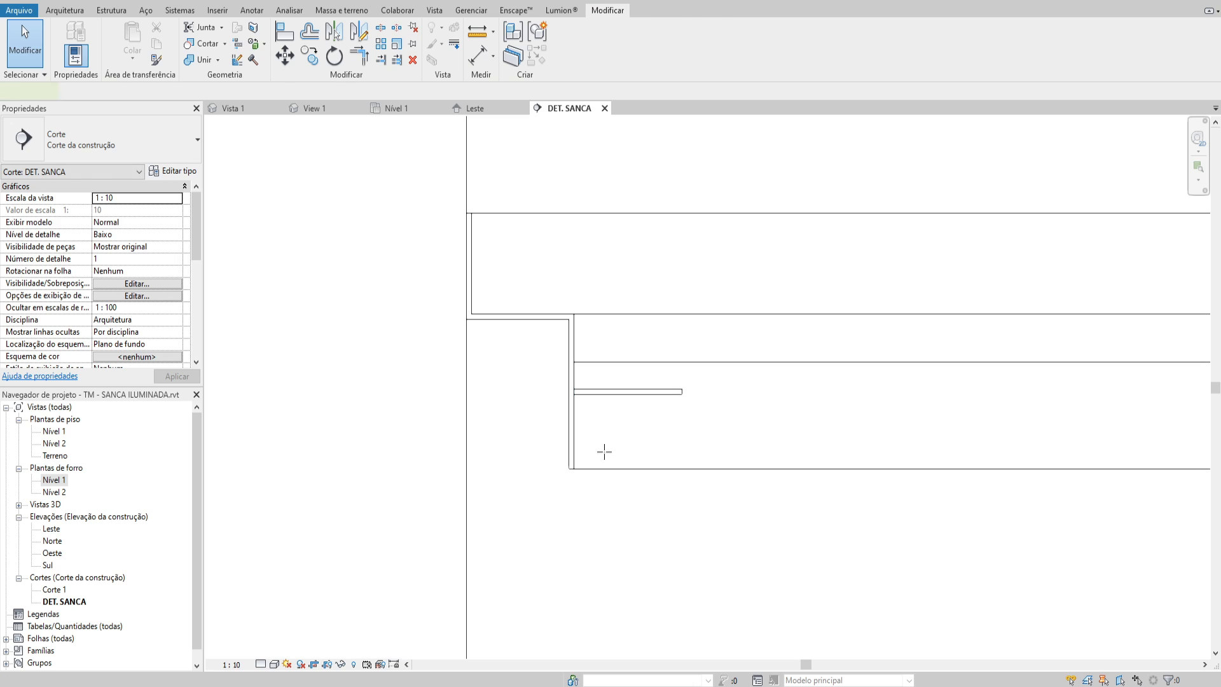
Measure the vertical gap between the ceiling's underside and the tabica flange with a temporary detail line
key("d")
key("l")
left_click(613, 468)
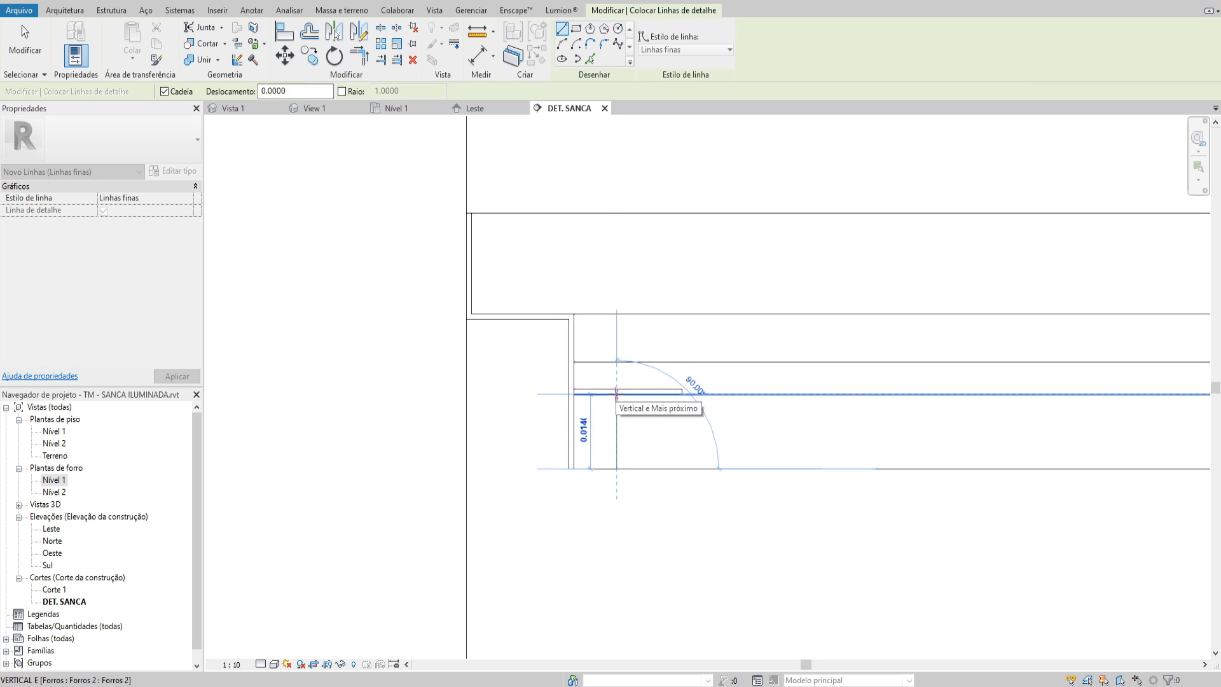
key("Escape")
key("Escape")
Edit the Simples ceiling type's structure, setting the metal support layer to 0.001 and the GESSO layer to 0.013
left_click(643, 423)
left_click(164, 171)
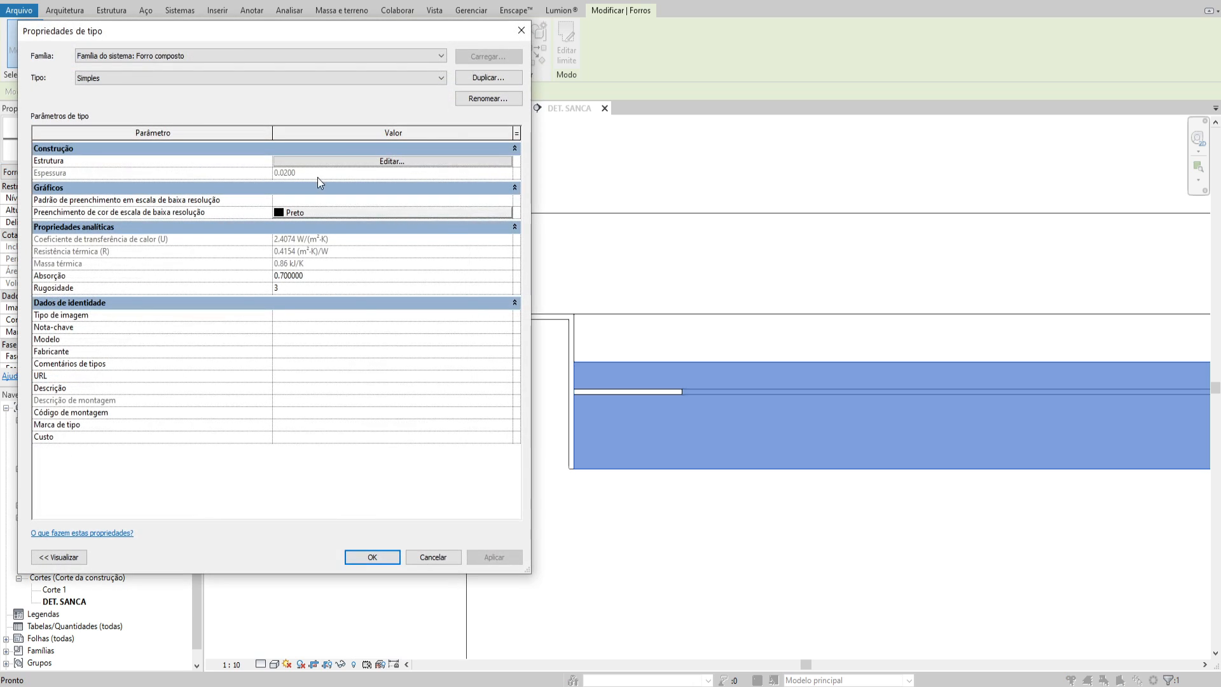
left_click(308, 162)
left_click(318, 184)
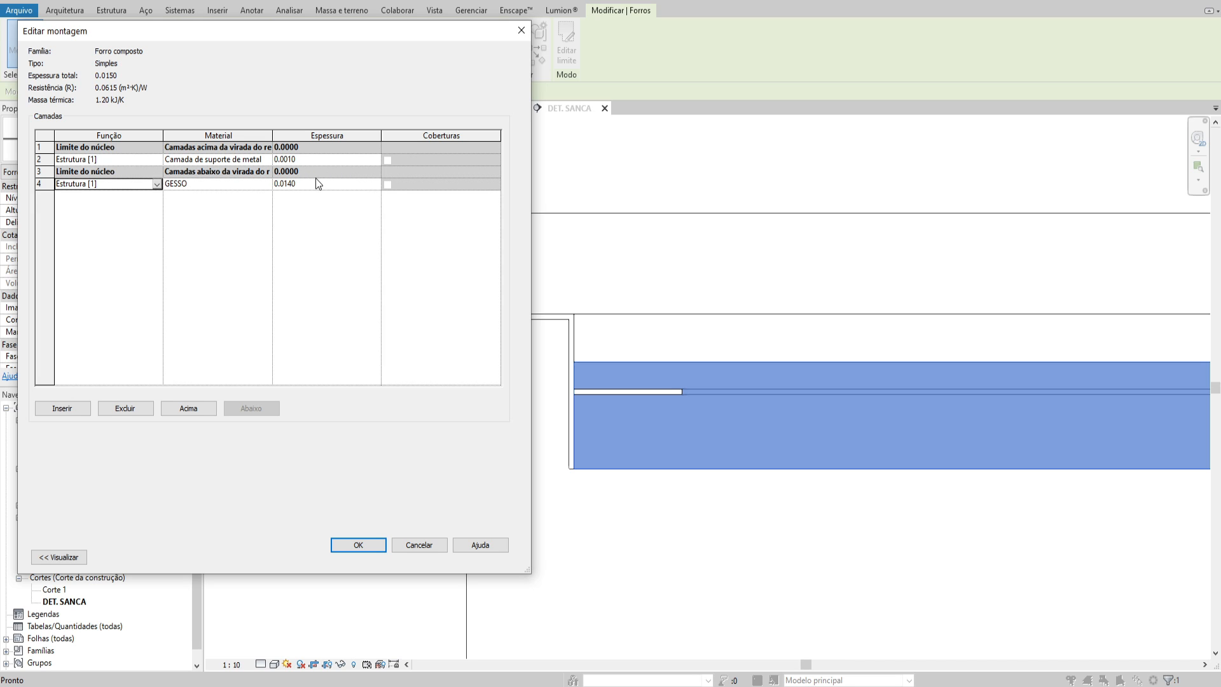
left_click(310, 183)
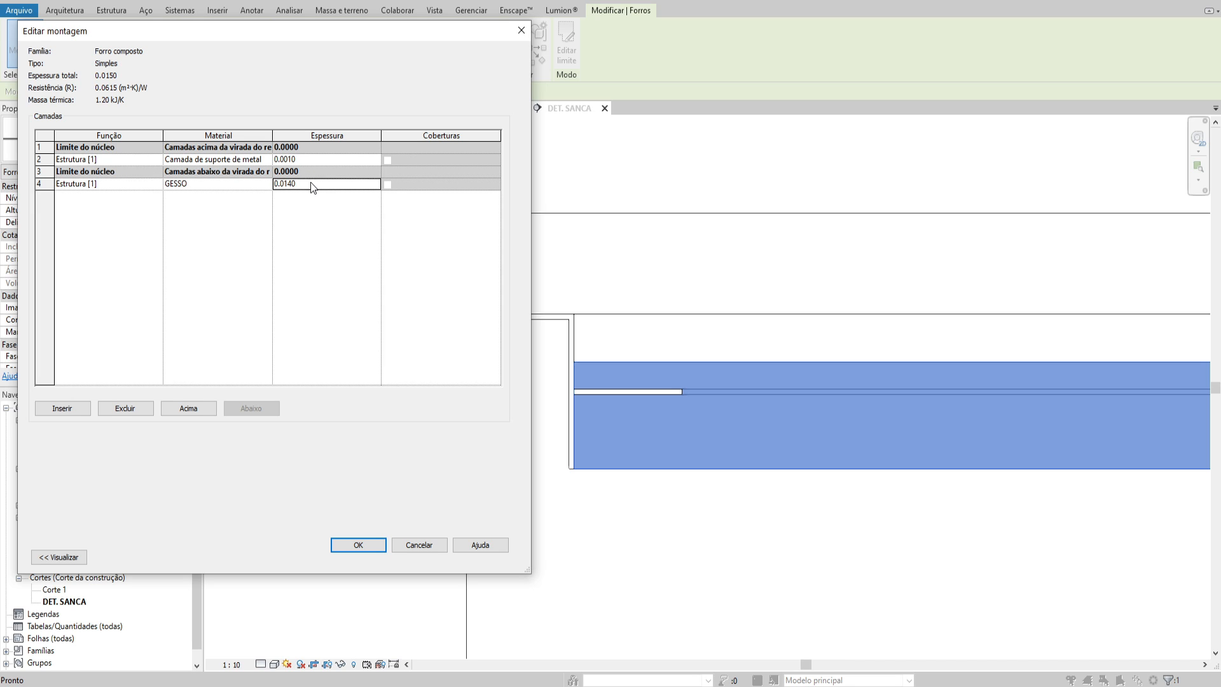
type("0.0")
left_click(370, 558)
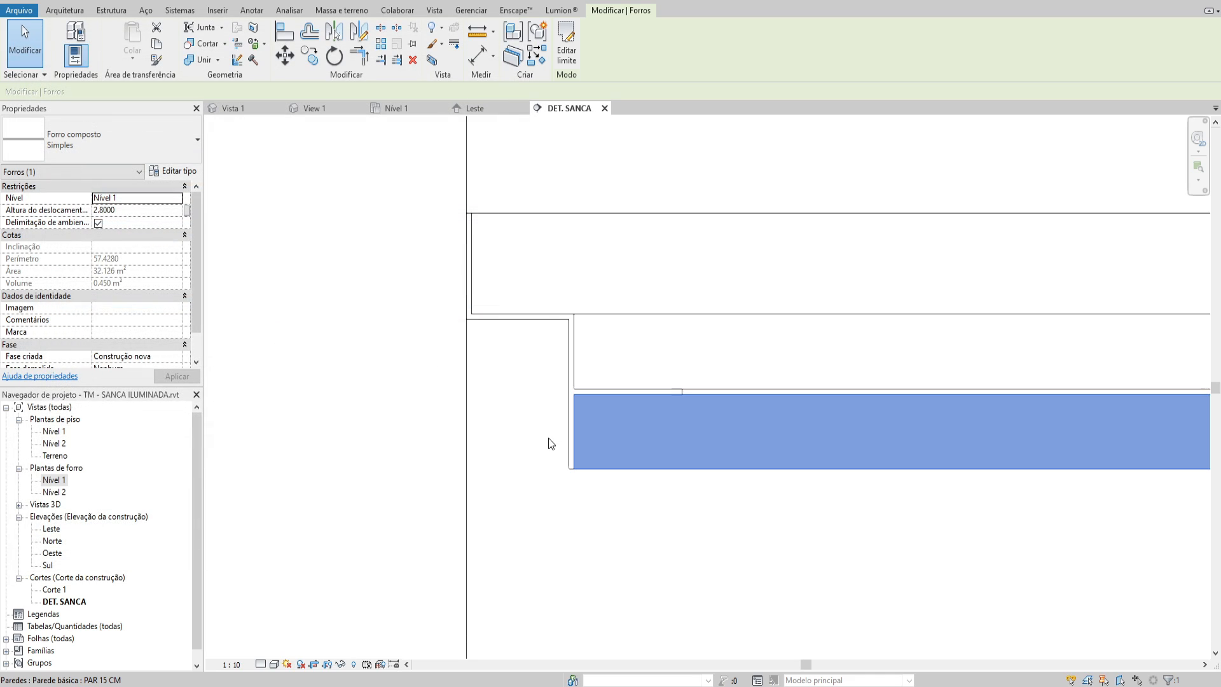
key("Escape")
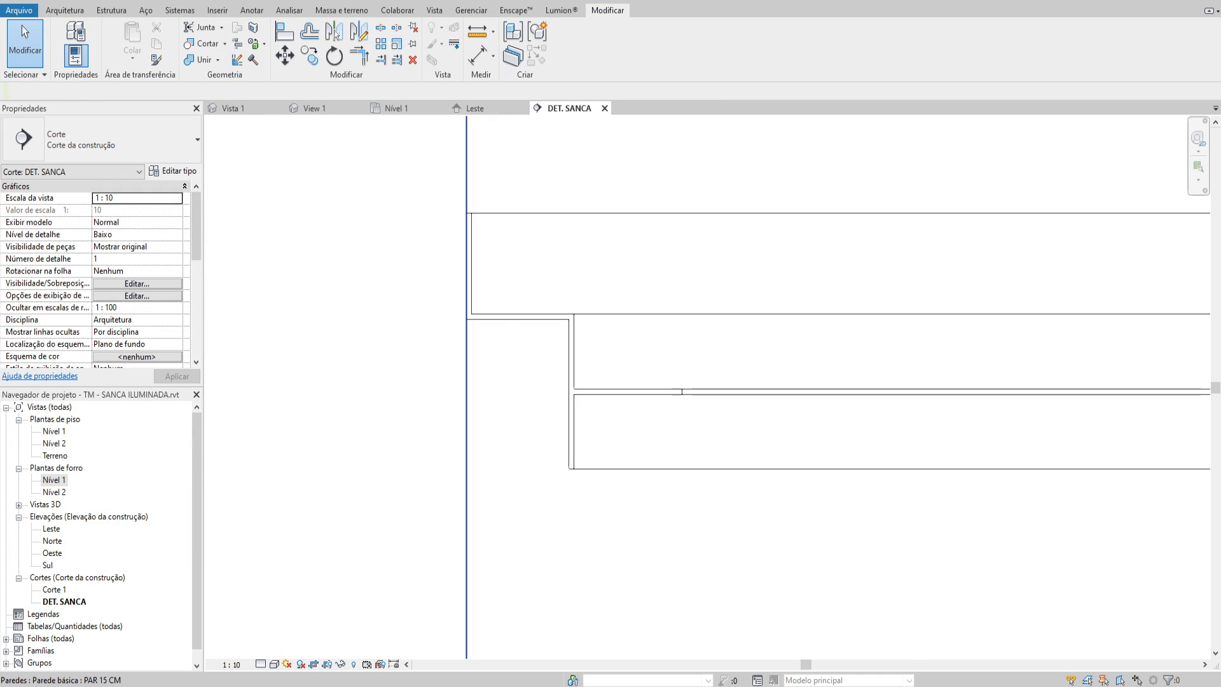
Check the edited ceiling's thickness and fit beneath the tabica in the section with an aligned dimension
left_click(670, 422)
scroll(530, 453, "down", 2)
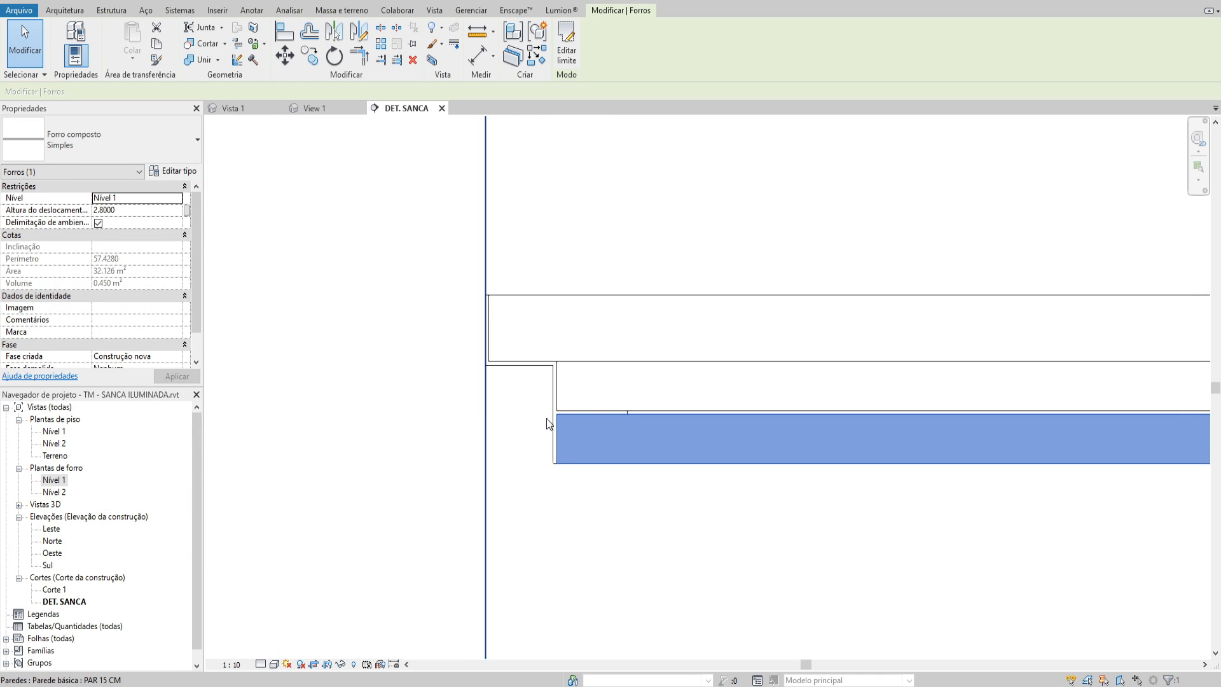
middle_click_drag(717, 488, 696, 489)
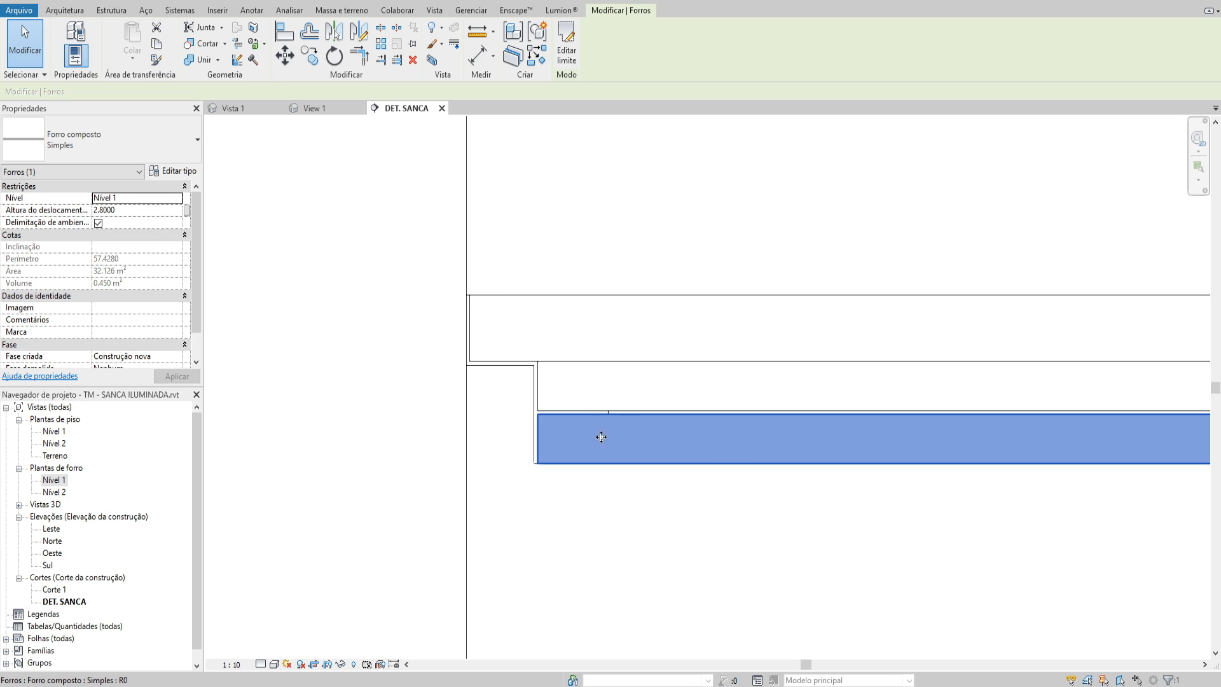
key("Escape")
key("d")
key("i")
scroll(594, 448, "up", 2)
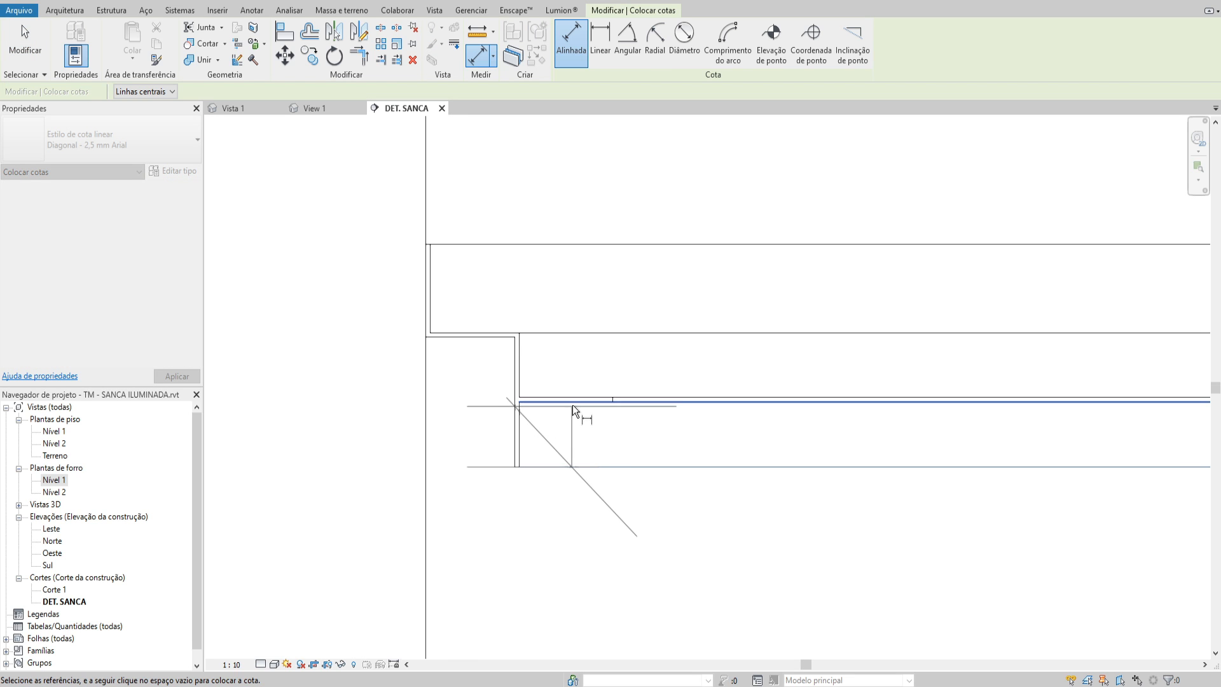
left_click(573, 405)
key("Escape")
key("Escape")
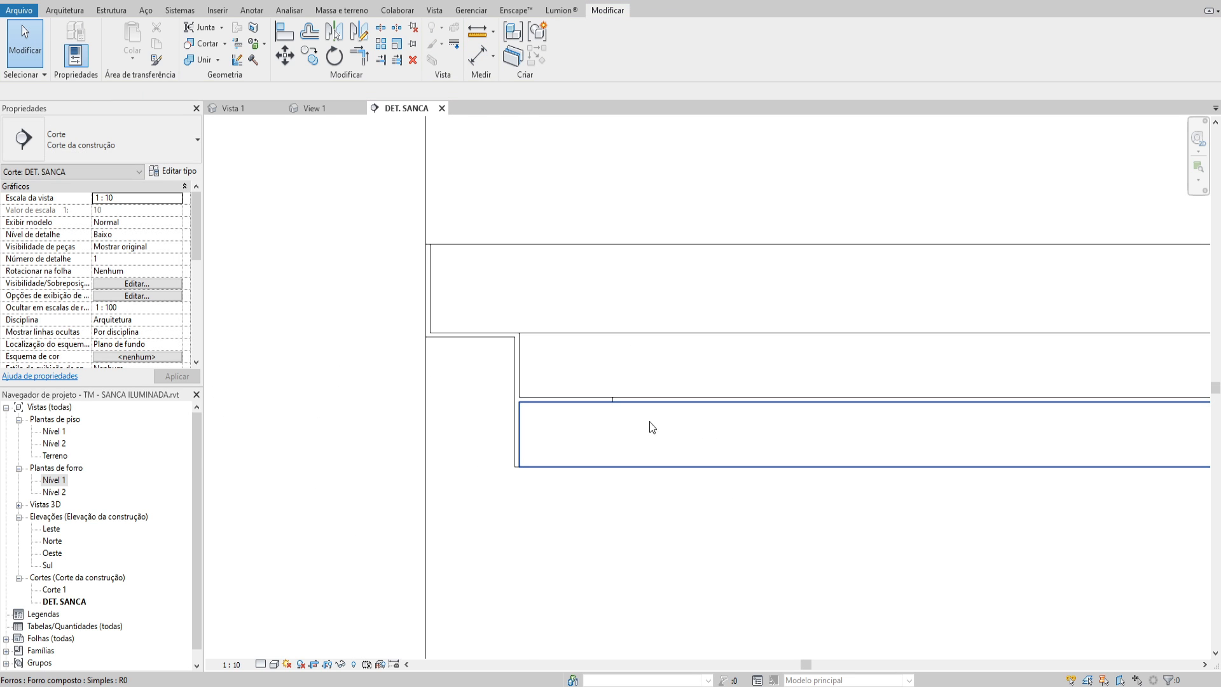
left_click(649, 423)
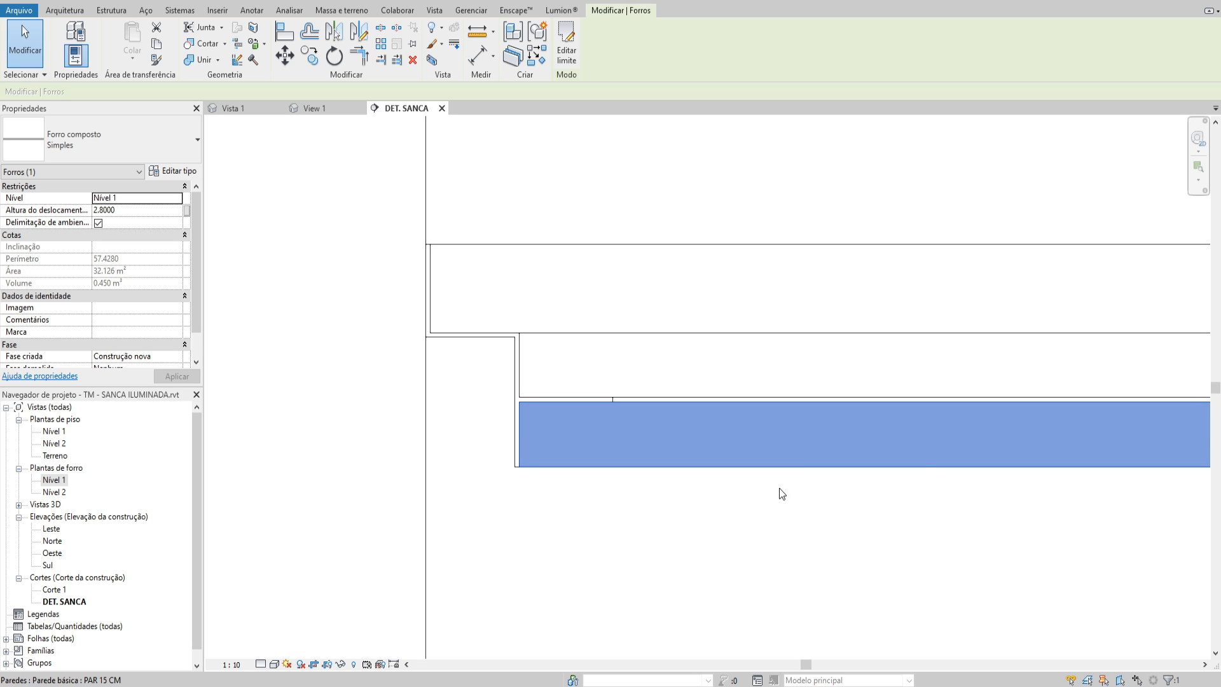
key("Escape")
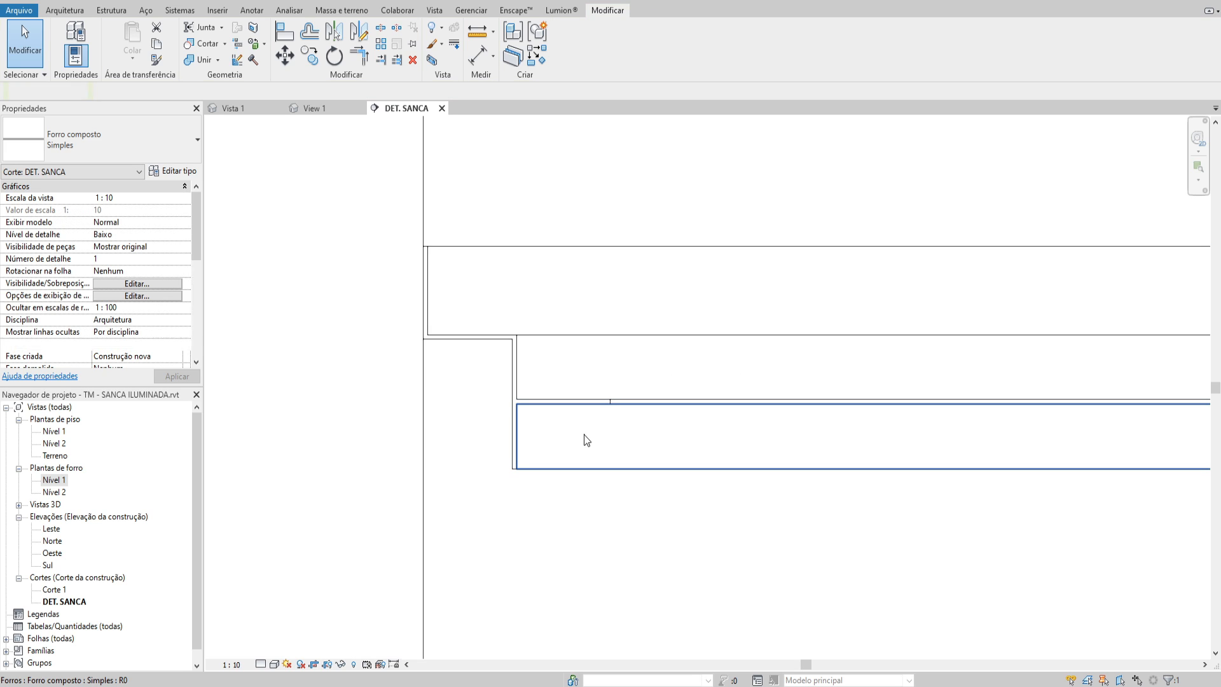
Review the whole cove section, switch to the Vista 3D 1 perspective and inspect the tabica at the wall corner
scroll(593, 375, "down", 1)
mouse_move(563, 425)
middle_mouse_down()
mouse_move(593, 375)
mouse_move(605, 389)
mouse_move(555, 416)
middle_mouse_up()
scroll(601, 394, "down", 2)
scroll(604, 390, "down", 1)
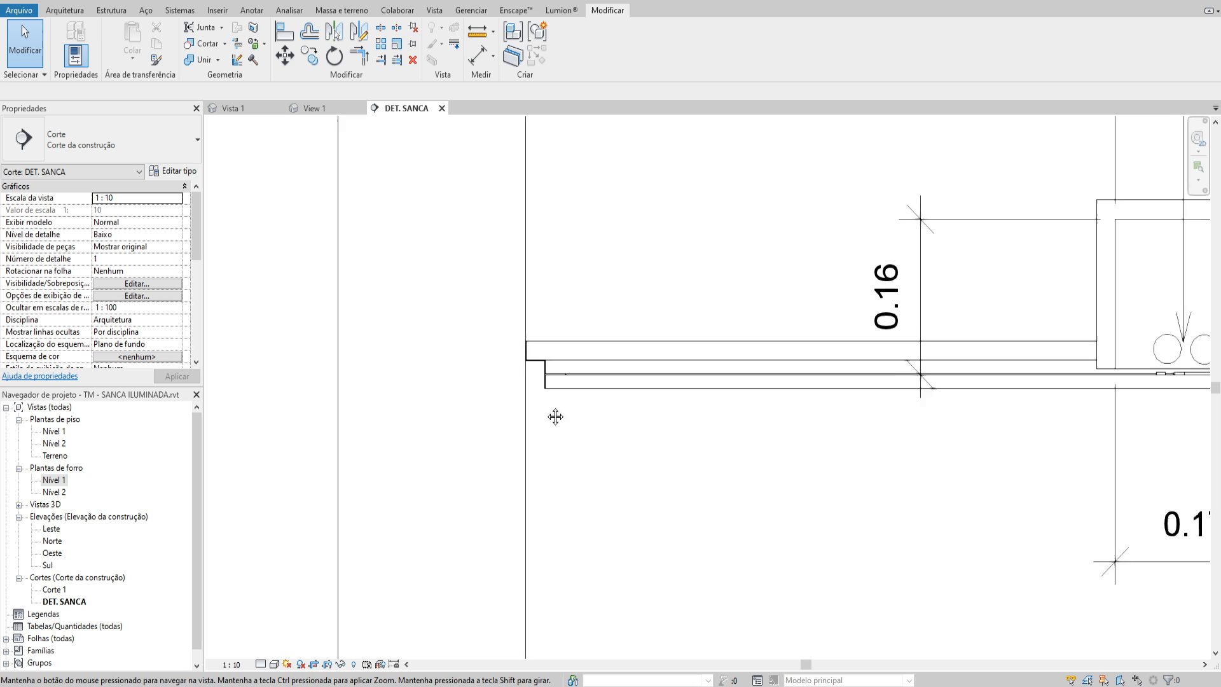
scroll(532, 354, "down", 1)
scroll(537, 337, "down", 1)
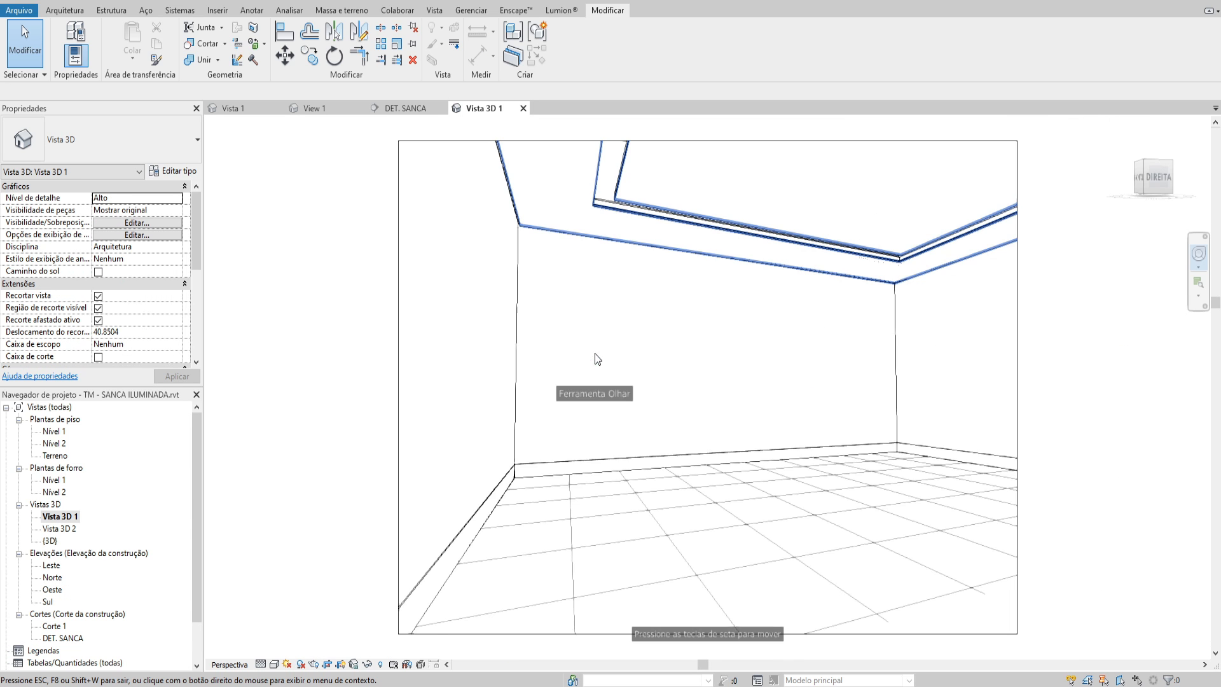
left_click_drag(593, 353, 571, 328)
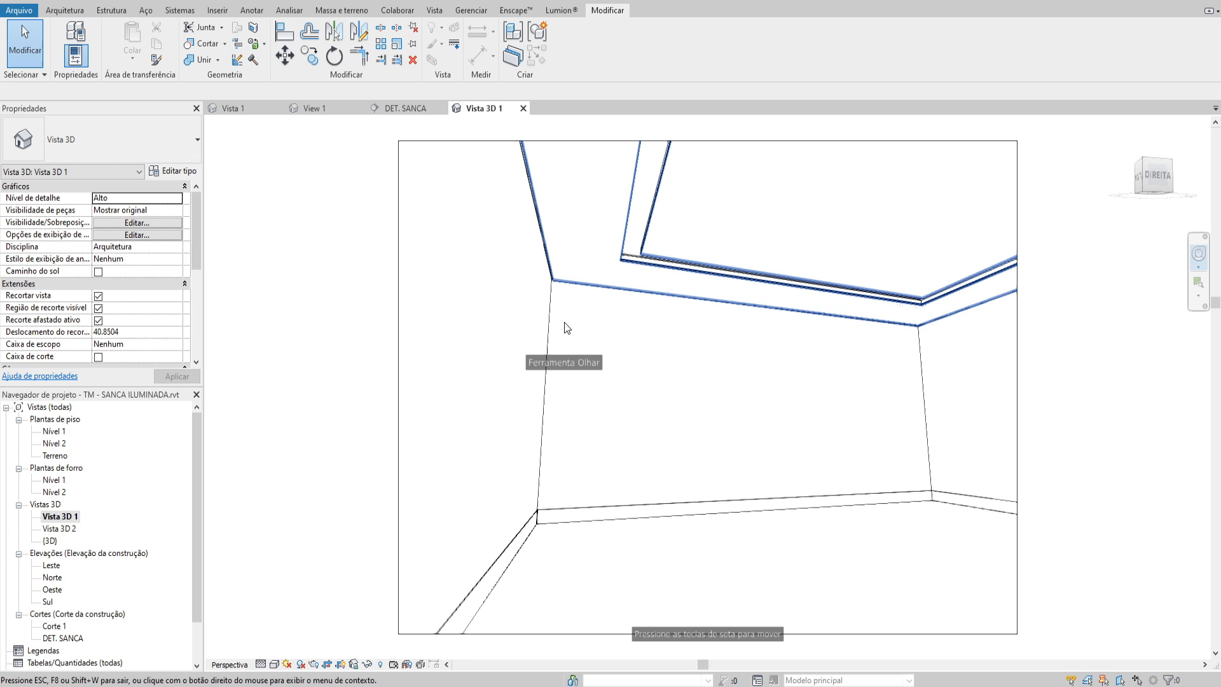
left_click_drag(564, 327, 538, 249)
key("Escape")
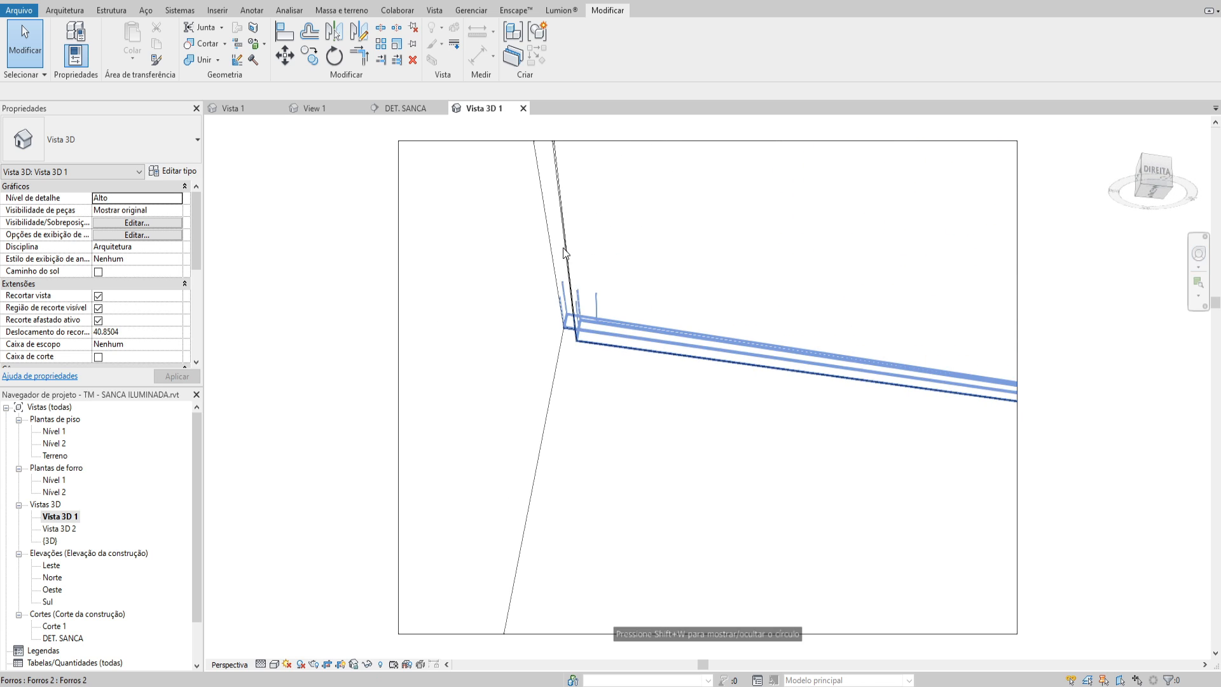
left_click(561, 244)
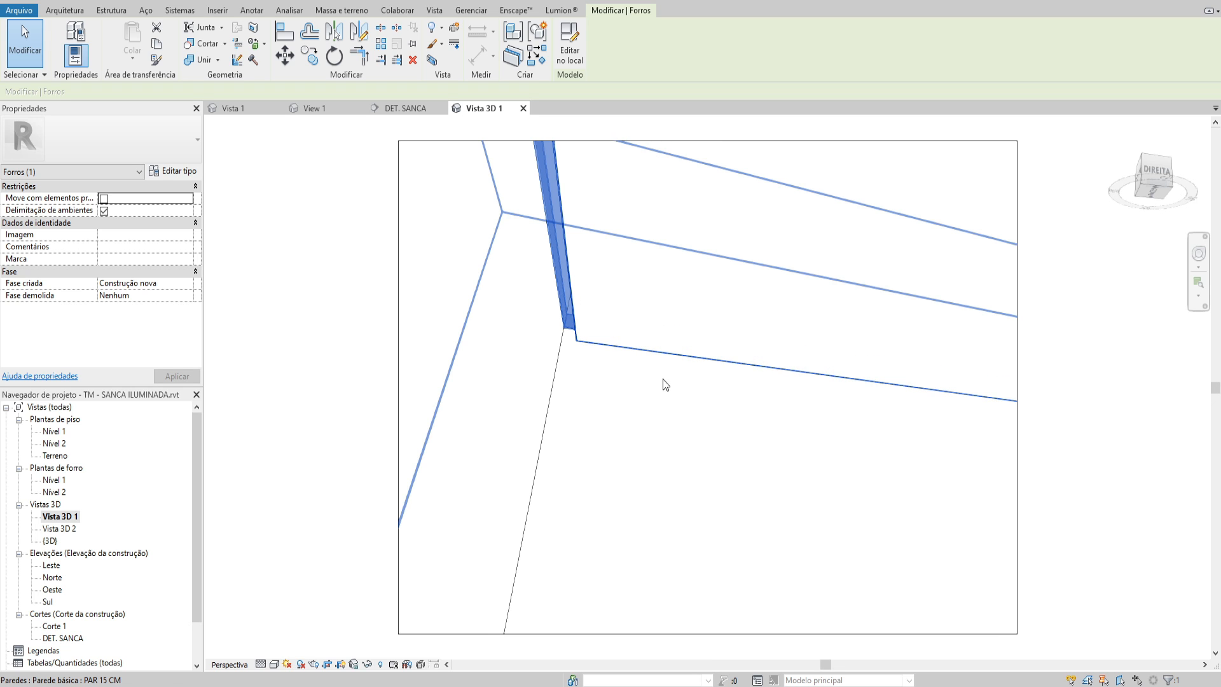
Look around to another room corner in the perspective and select the tabica and the ceiling in turn to compare them
key("F8")
left_click_drag(691, 387, 260, 386)
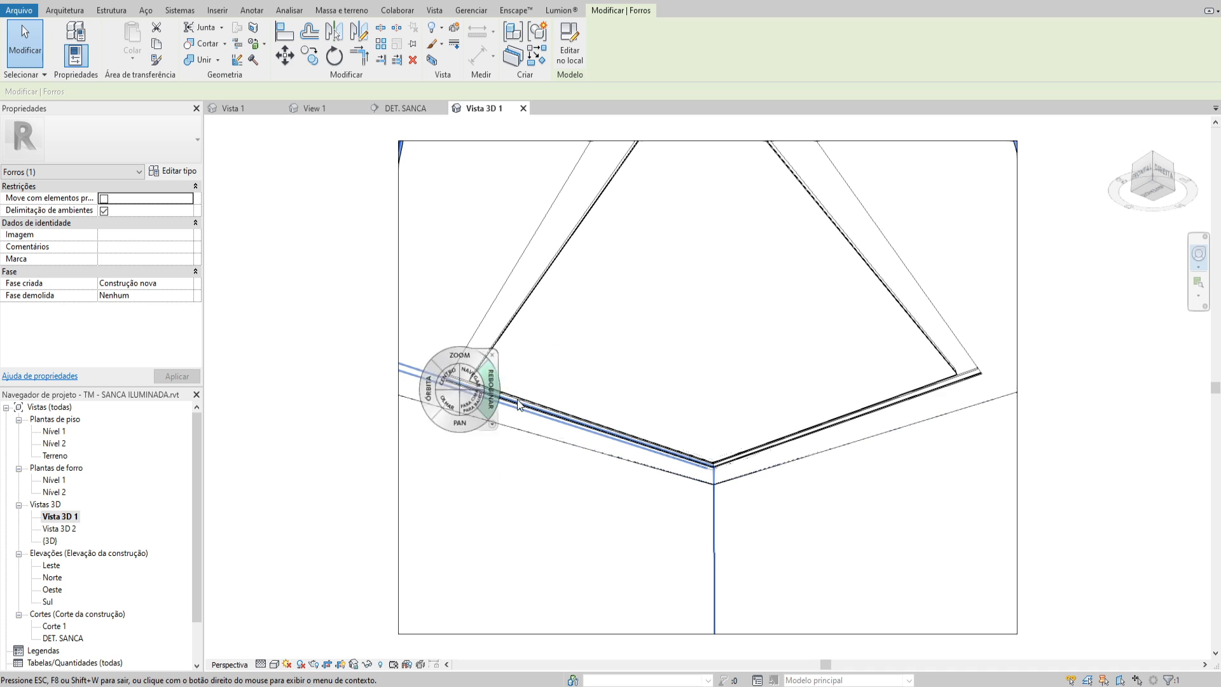
left_click_drag(669, 385, 835, 386)
key("Escape")
key("Escape")
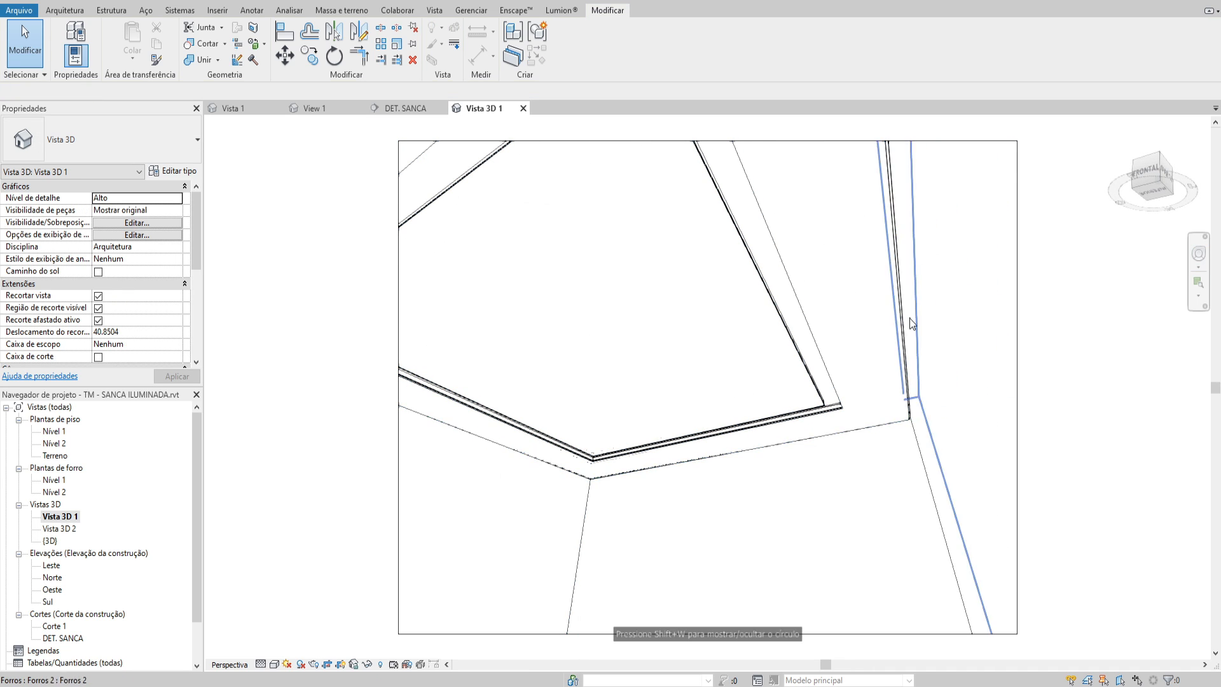
left_click(899, 309)
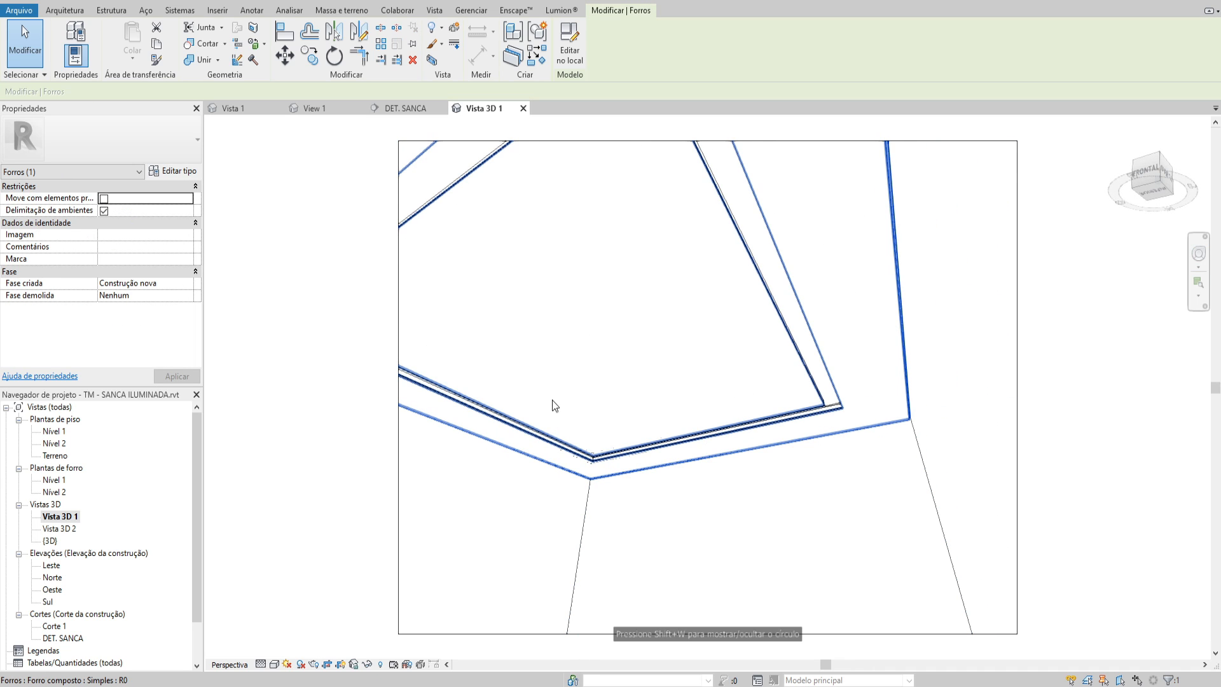
left_click(857, 315)
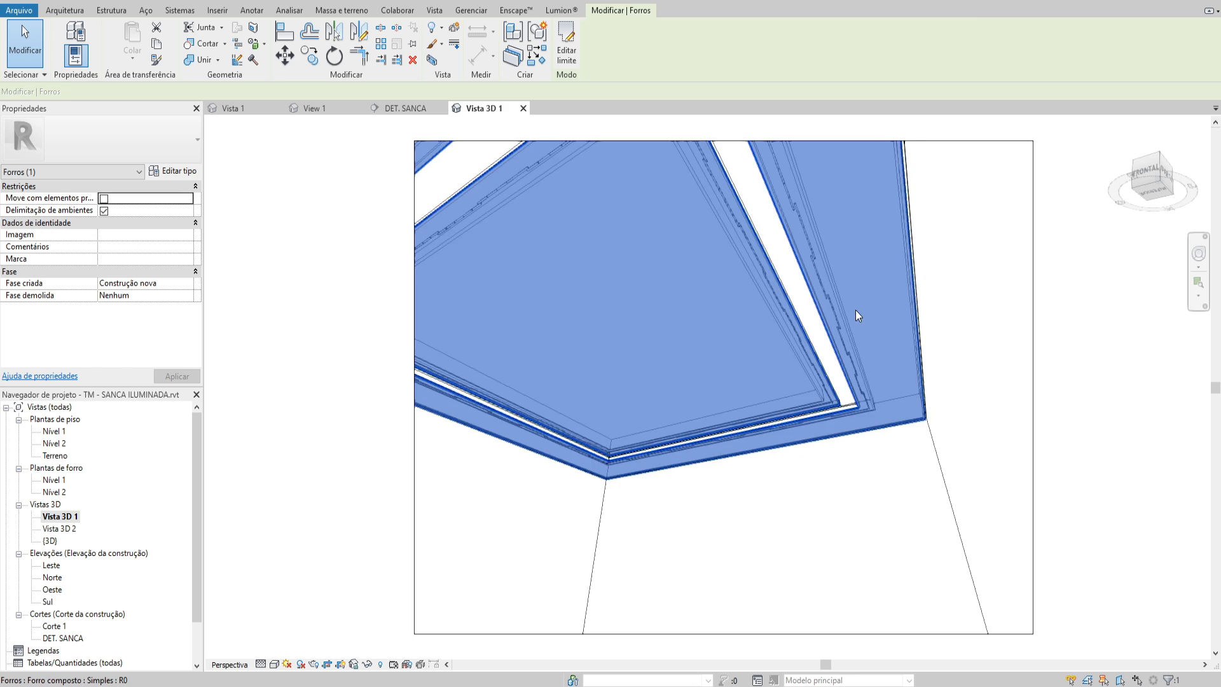
key("Escape")
left_click(785, 382)
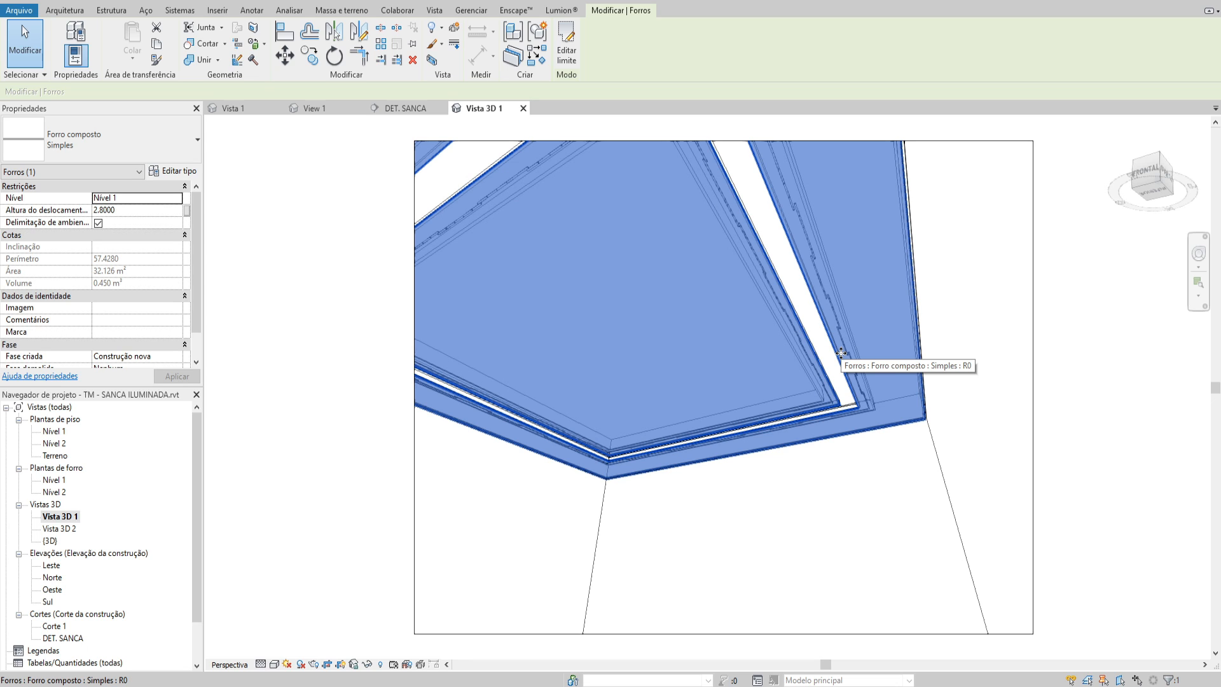
Turn the camera to the facing ceiling corner and examine the ceiling panels around the cove opening
key("Escape")
key("F8")
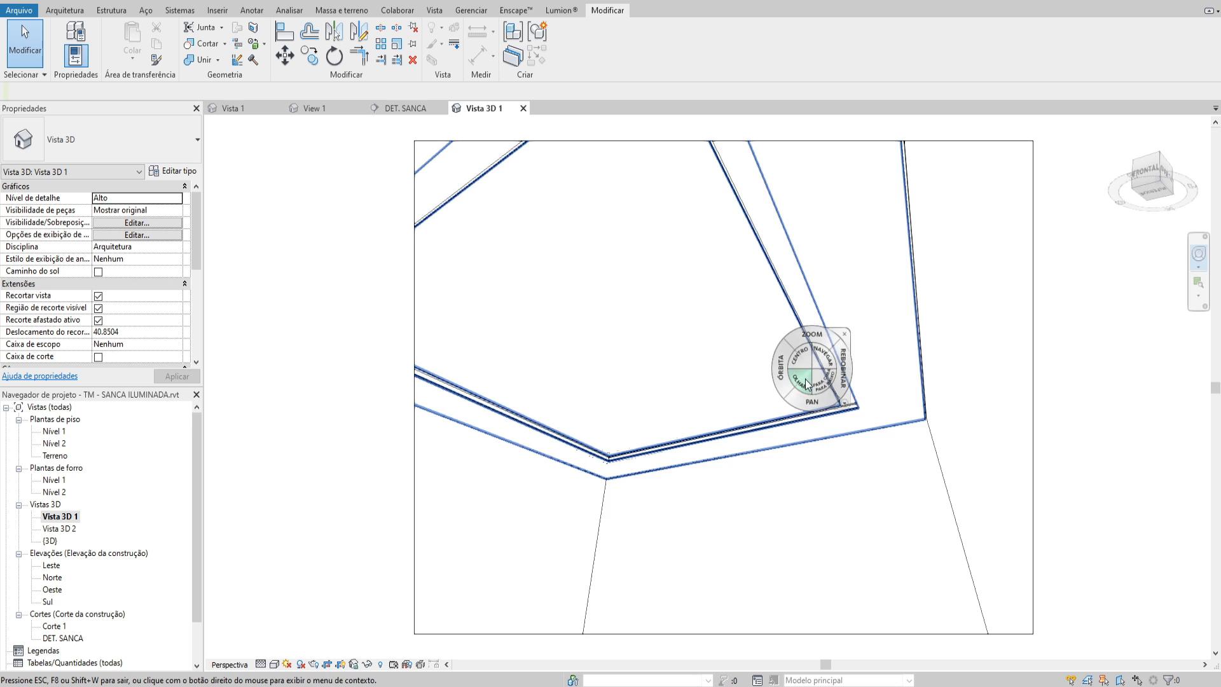
middle_click_drag(806, 380, 582, 316, "shift")
left_click(633, 194)
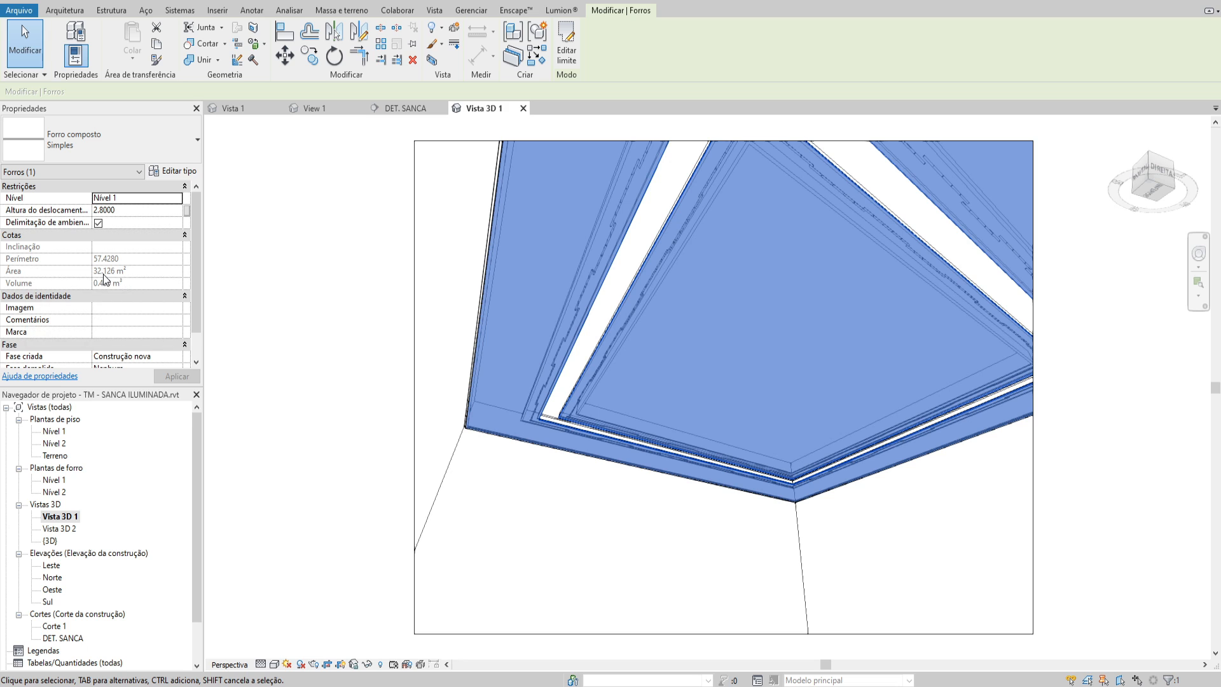
middle_click_drag(616, 257, 605, 269)
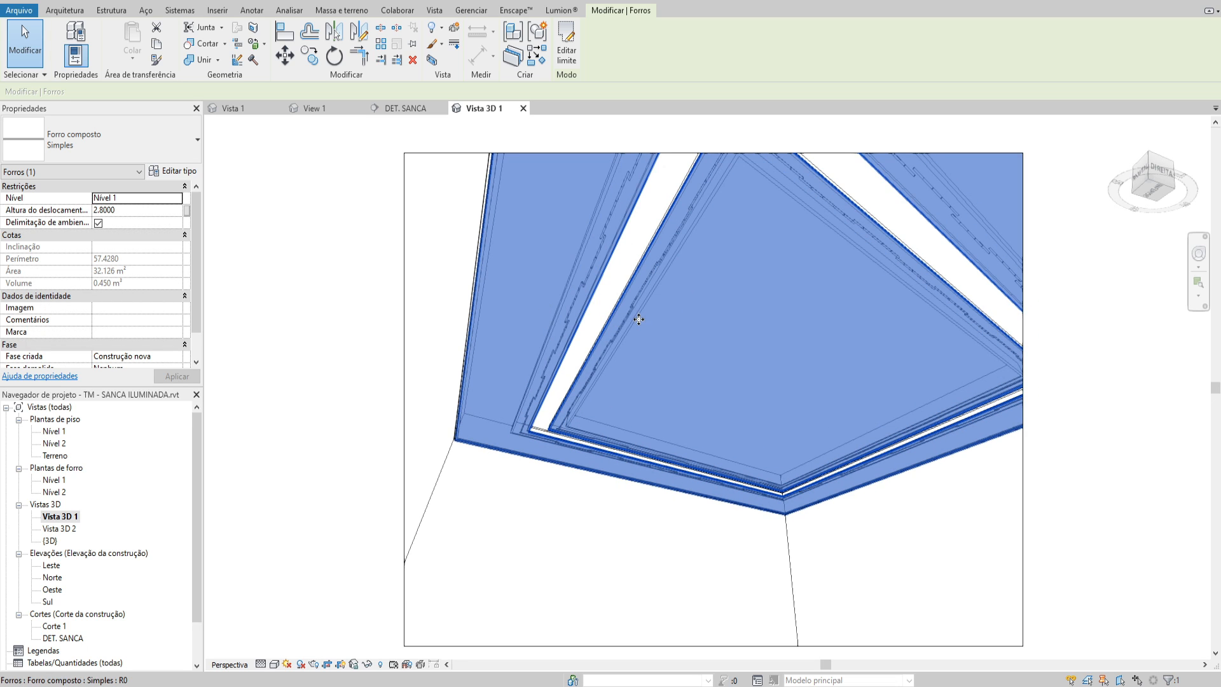
key("shift+w")
left_click_drag(563, 368, 454, 343)
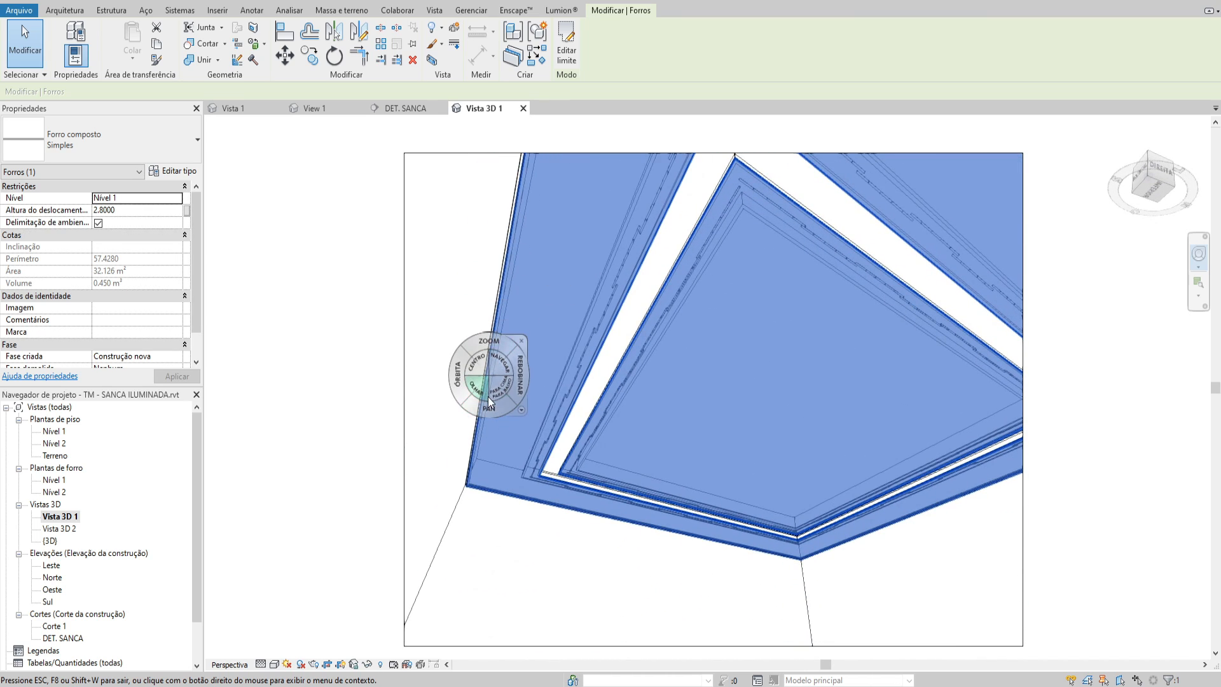
left_click_drag(487, 396, 528, 403)
key("Escape")
key("Escape")
left_click(594, 260)
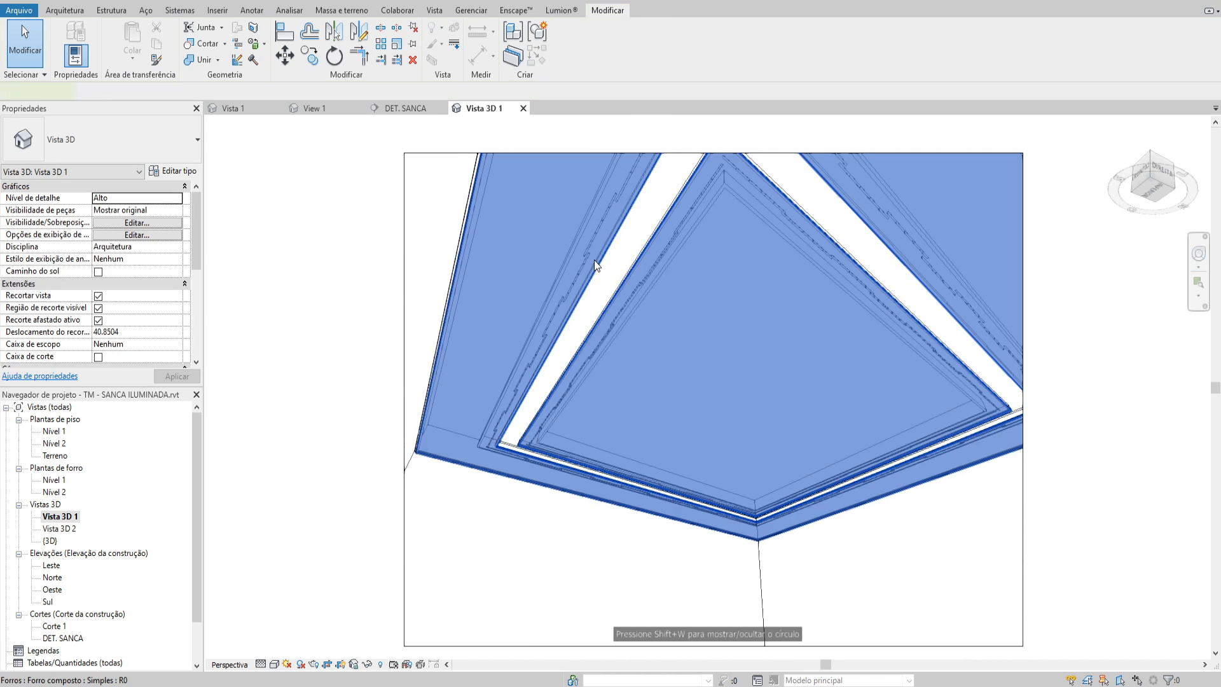
left_click(596, 264)
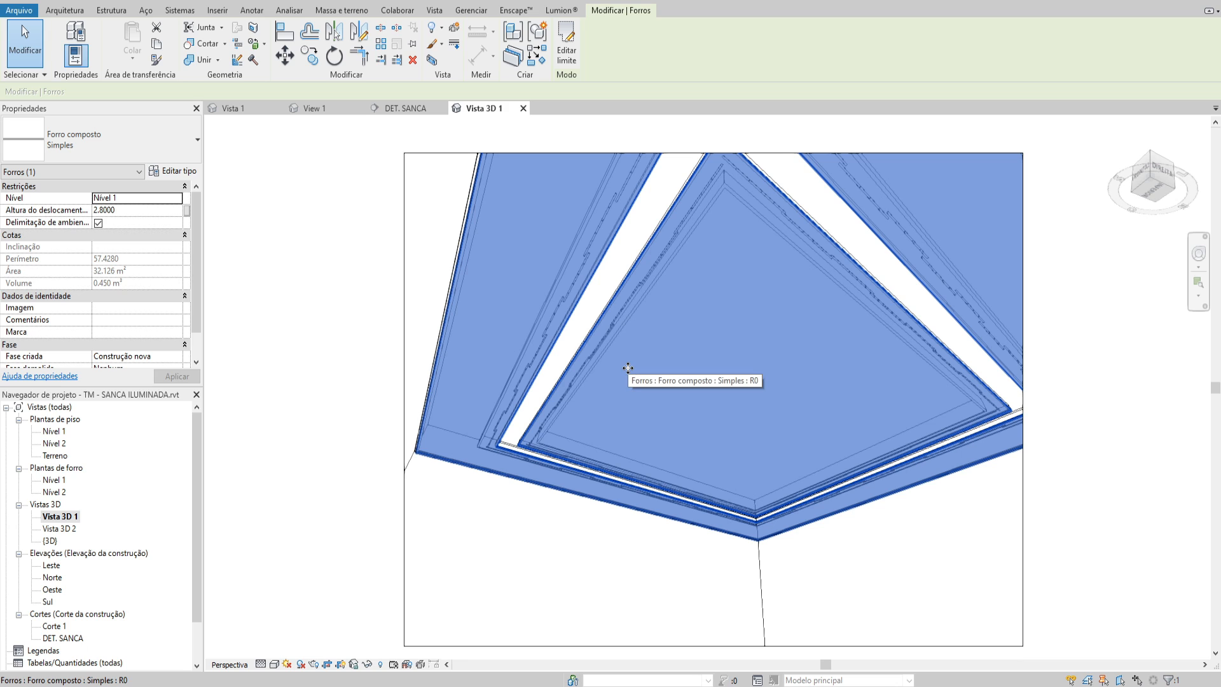
Inspect the tabica edge along the wall up close and select the in-place tabica model
key("Escape")
key("shift+w")
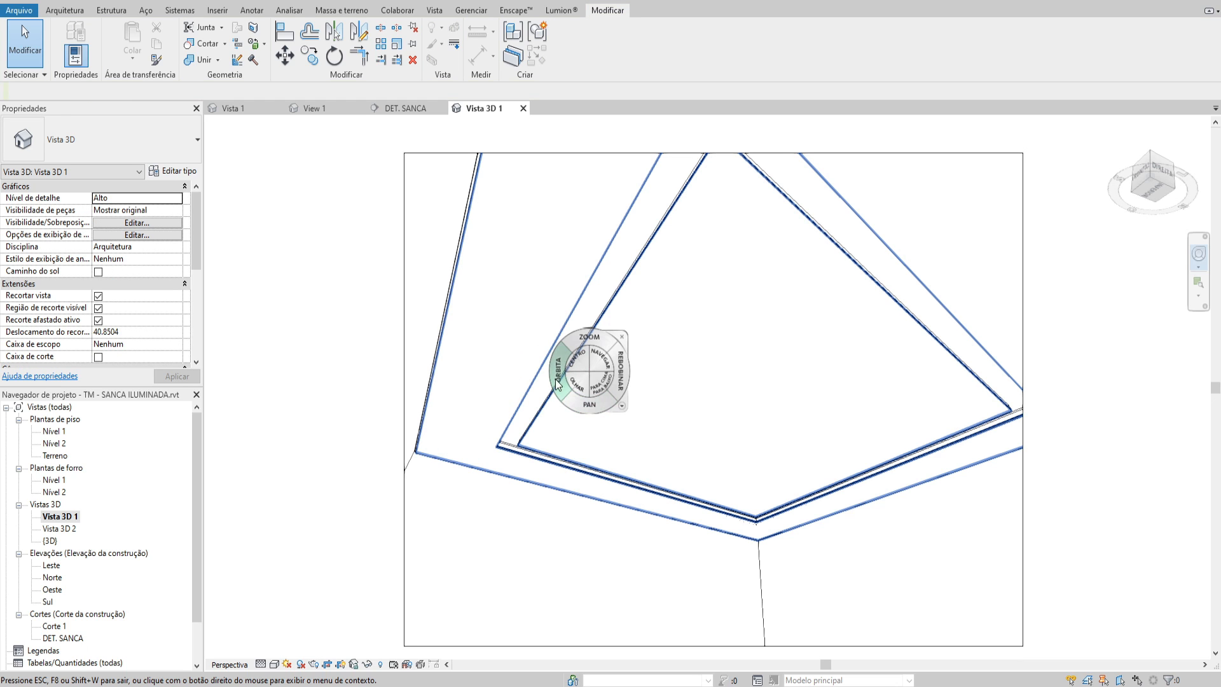
left_click_drag(581, 384, 444, 200)
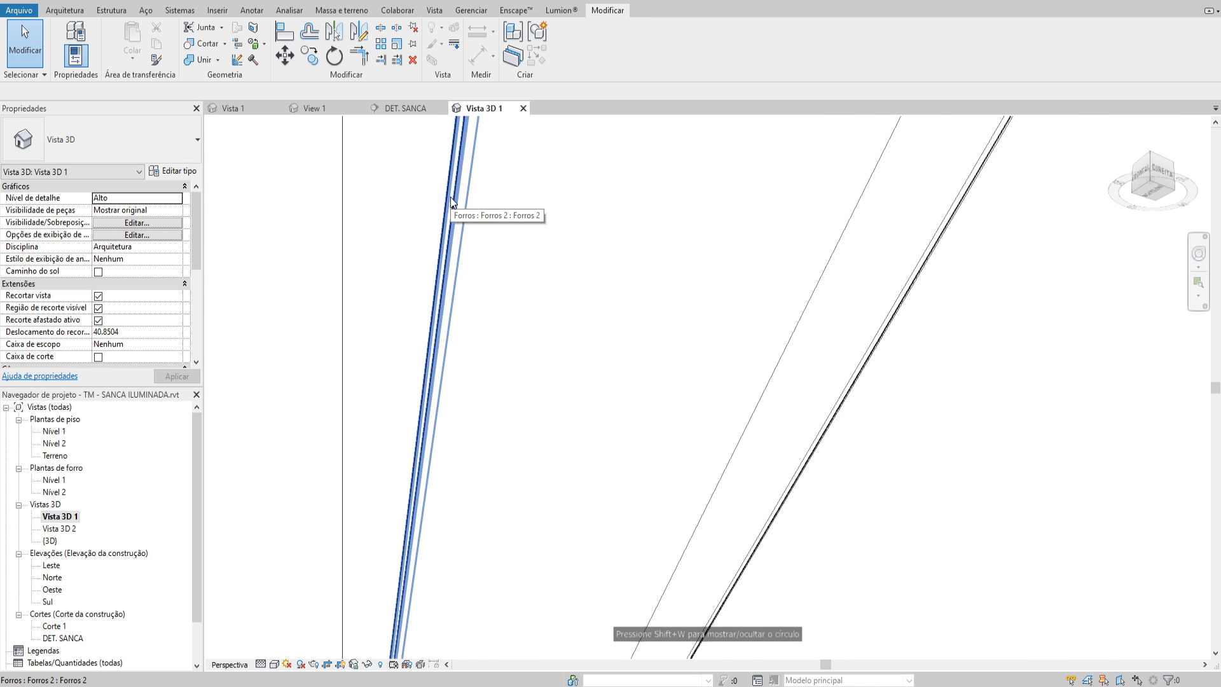
left_click(445, 205)
scroll(562, 321, "down", 5)
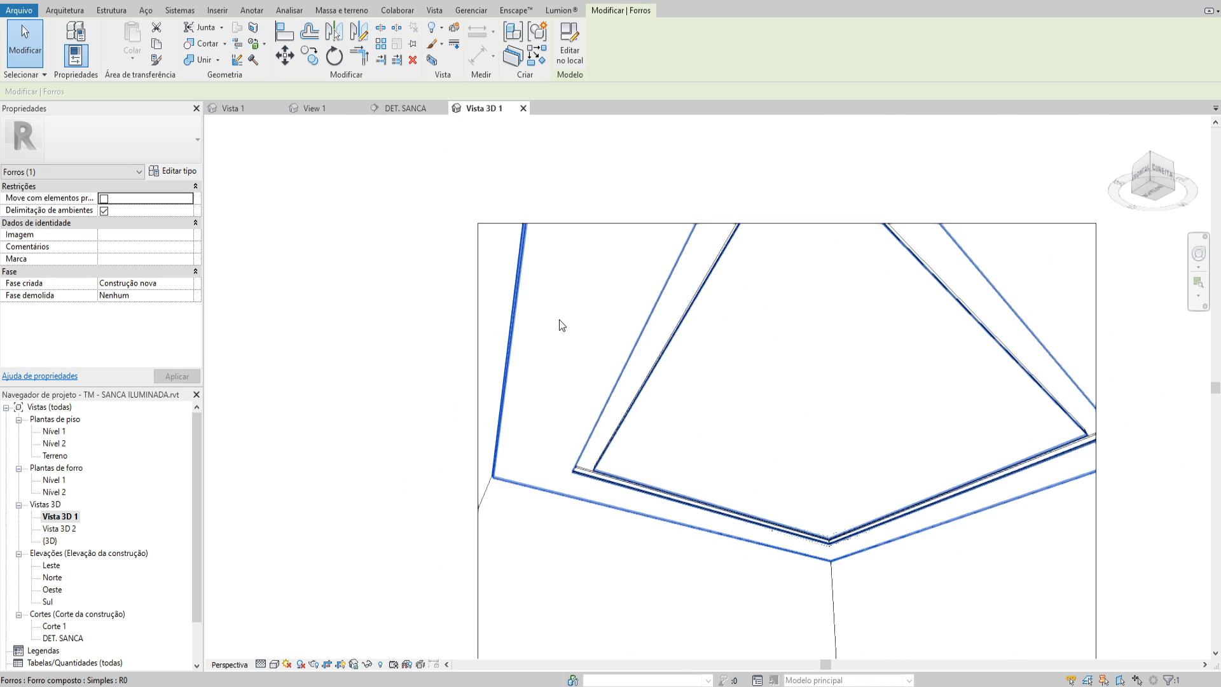
Create a new material named TABICA for the selected tabica's COR DA TABICA type parameter
left_click(169, 171)
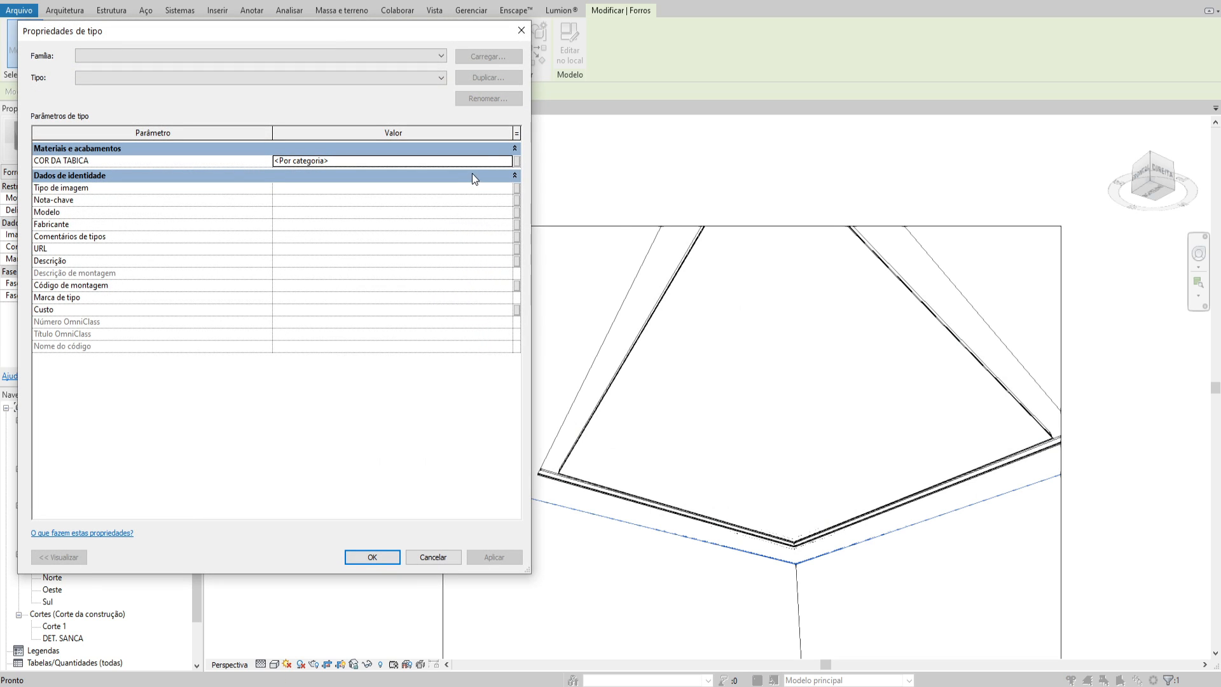
left_click(497, 161)
left_click(507, 161)
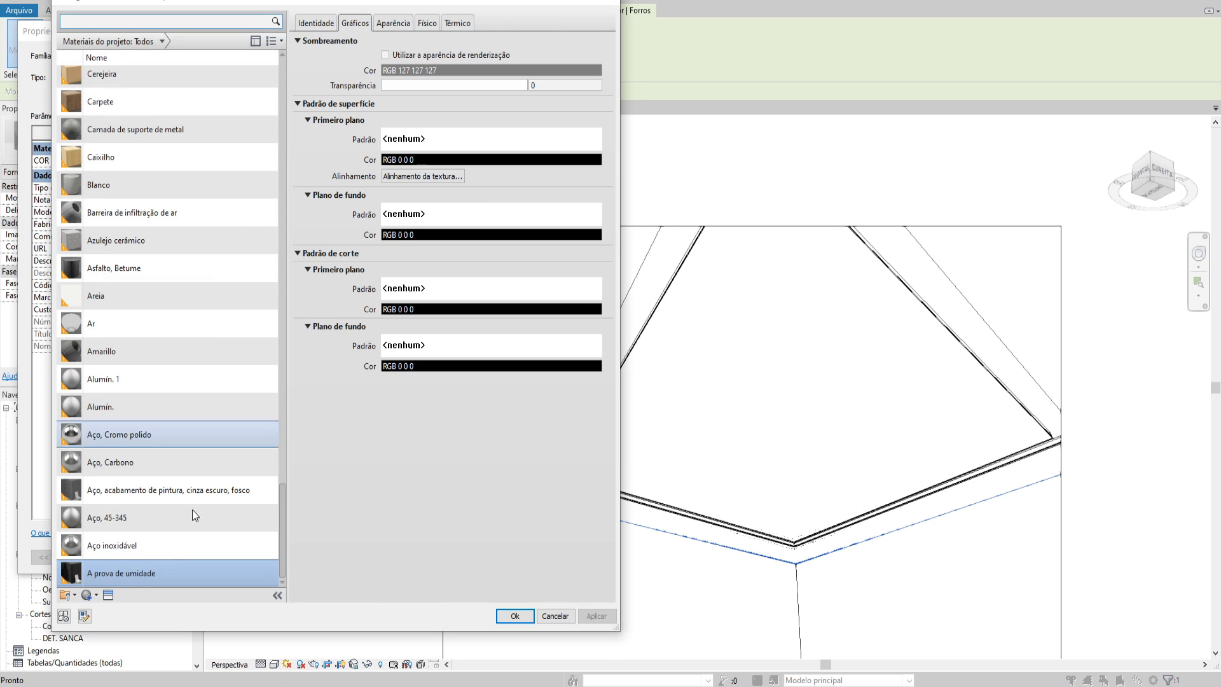
left_click(95, 595)
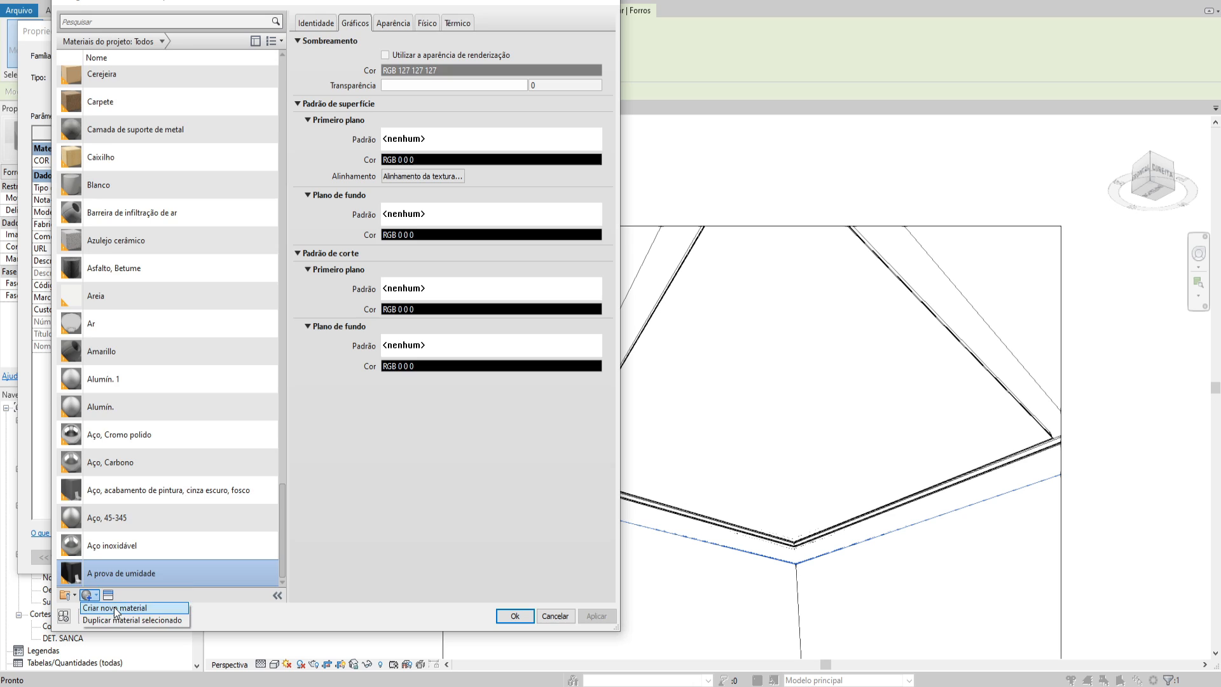
left_click(118, 606)
type("TABIC")
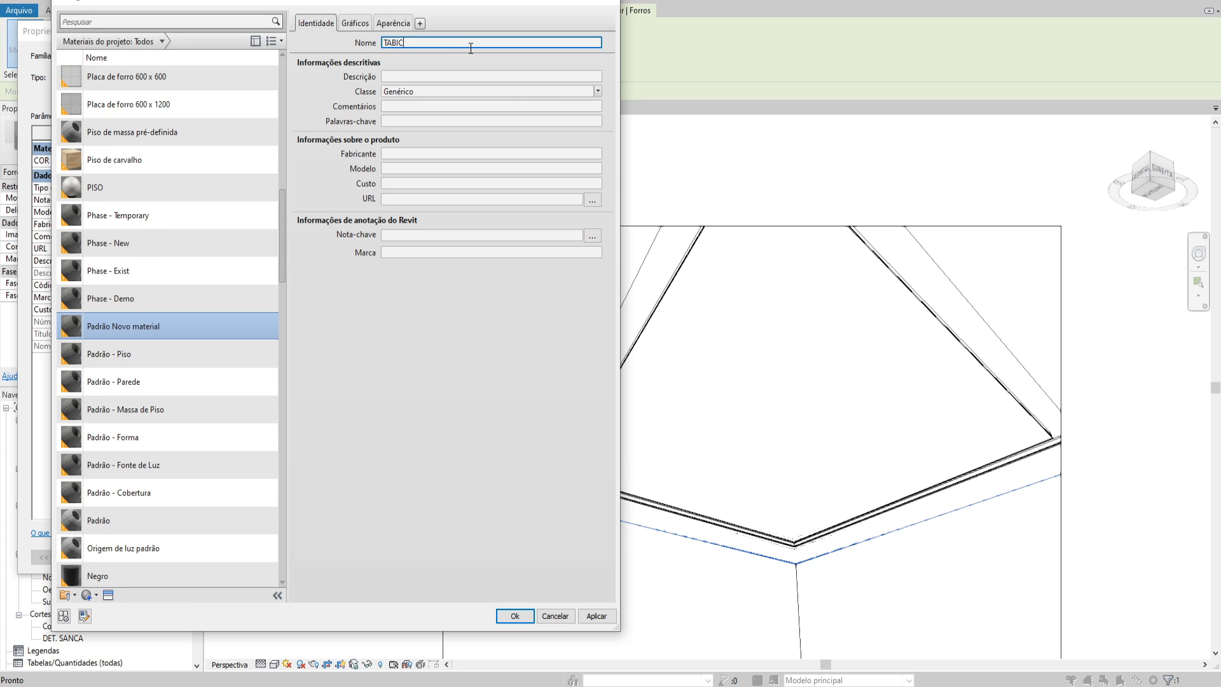
type("A")
Replace the TABICA material's appearance with the ABS (Branco) asset and apply the material to the tabica type
left_click(355, 23)
left_click(393, 23)
left_click(587, 42)
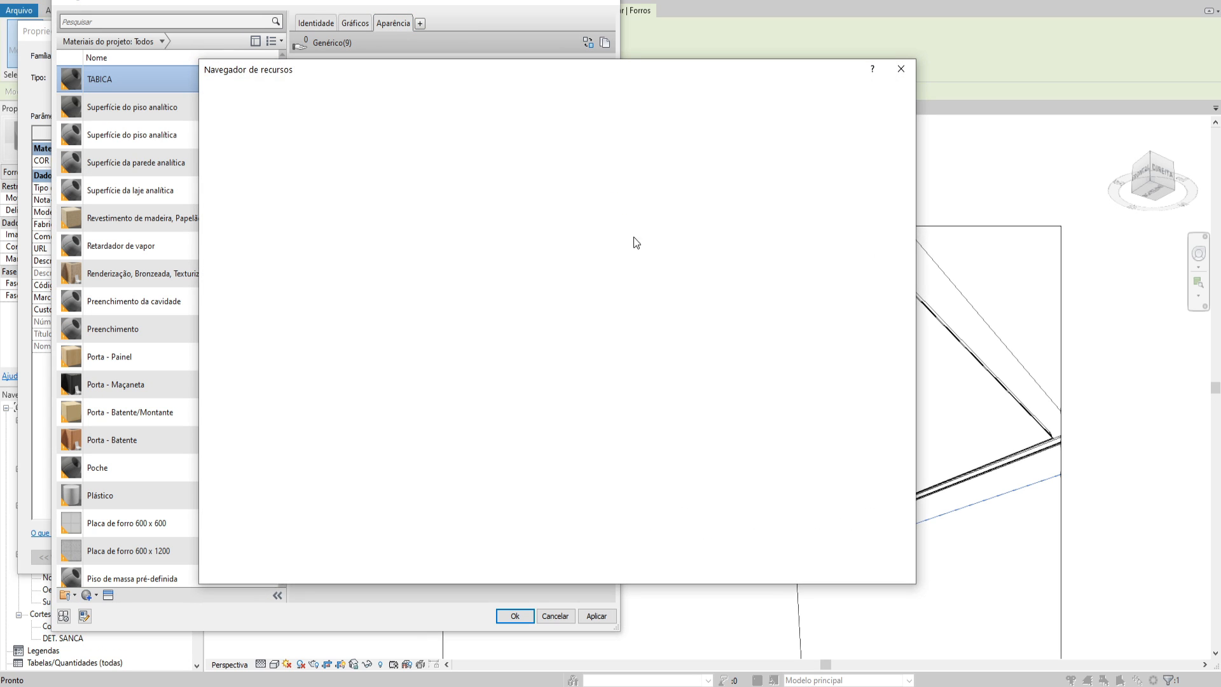
left_click(901, 208)
left_click(901, 69)
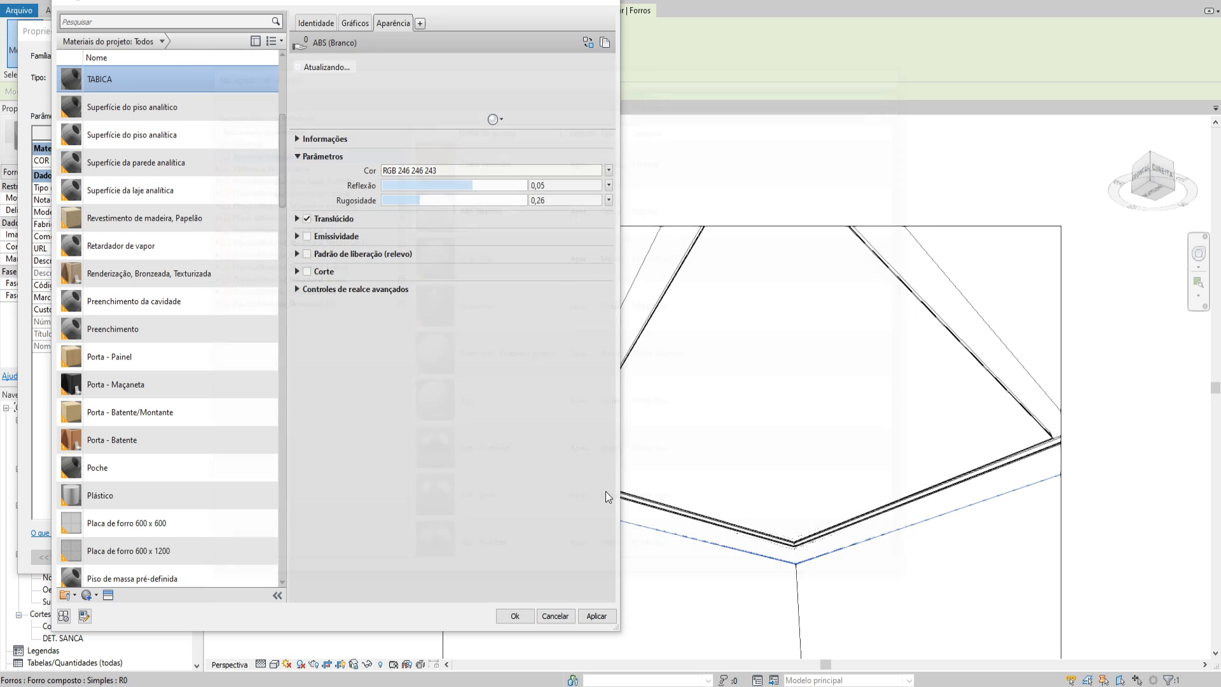
left_click(514, 616)
left_click(360, 551)
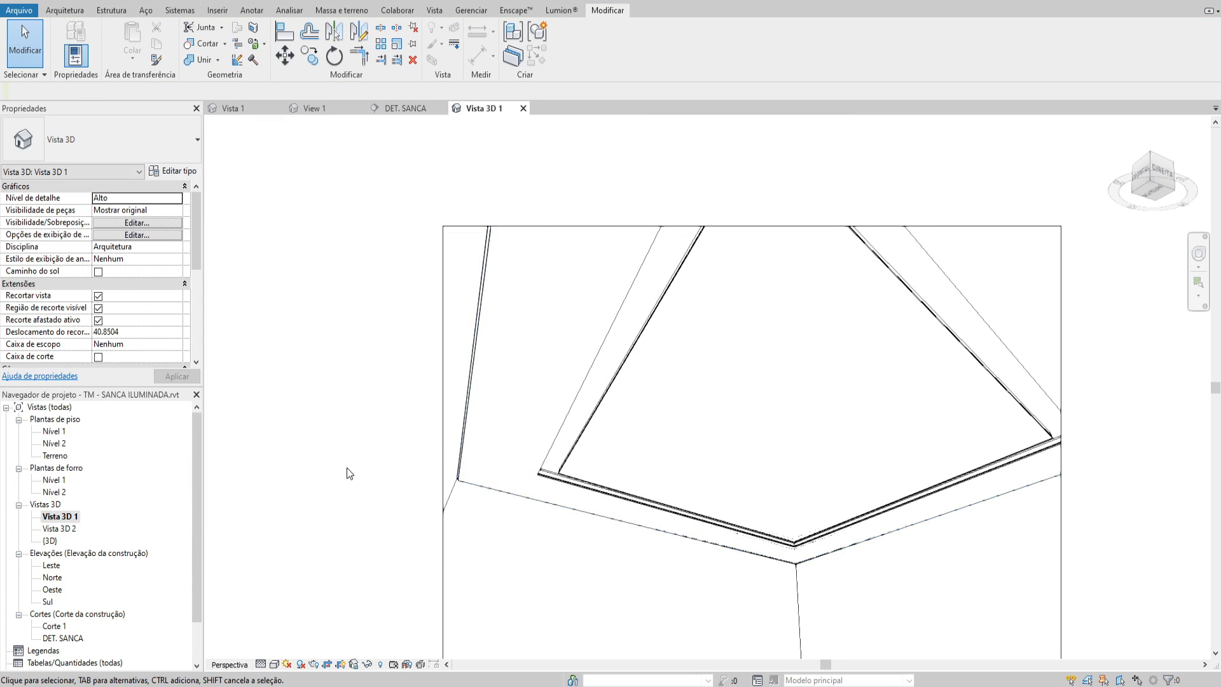
Turn the perspective camera until the cove opening, the facing room corner and part of the floor are framed
scroll(514, 452, "down", 4)
middle_click_drag(514, 452, 474, 360)
scroll(474, 360, "up", 4)
key("shift+w")
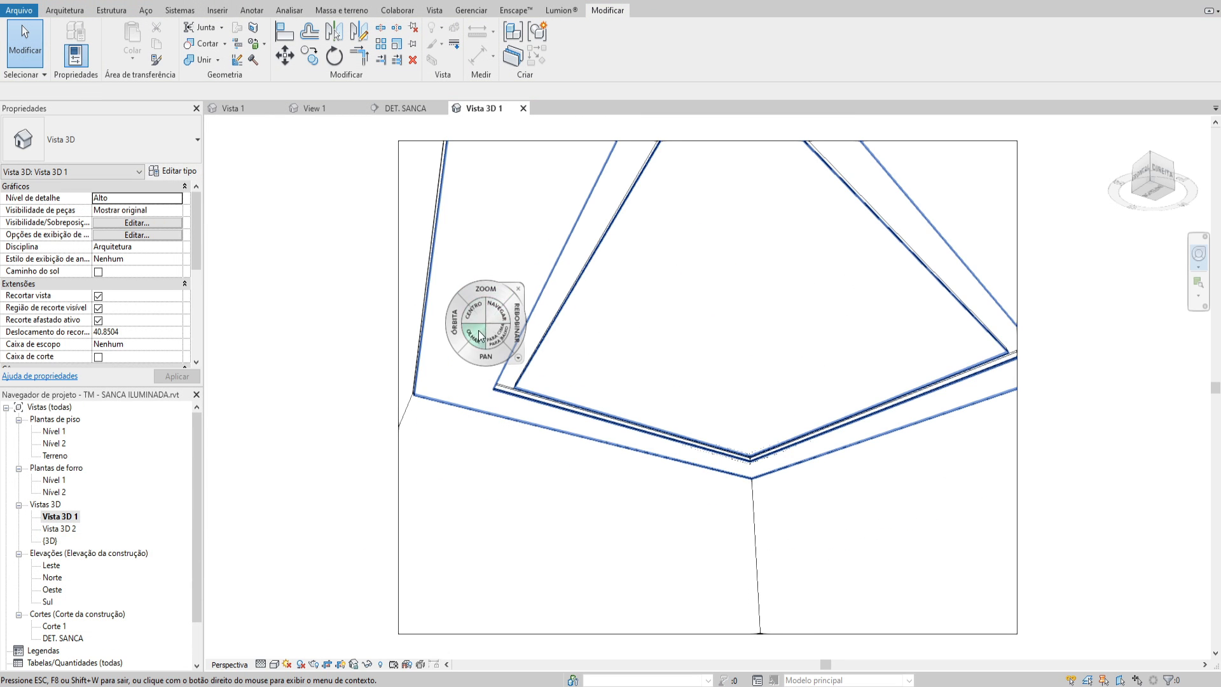
left_click_drag(478, 334, 533, 361)
key("Escape")
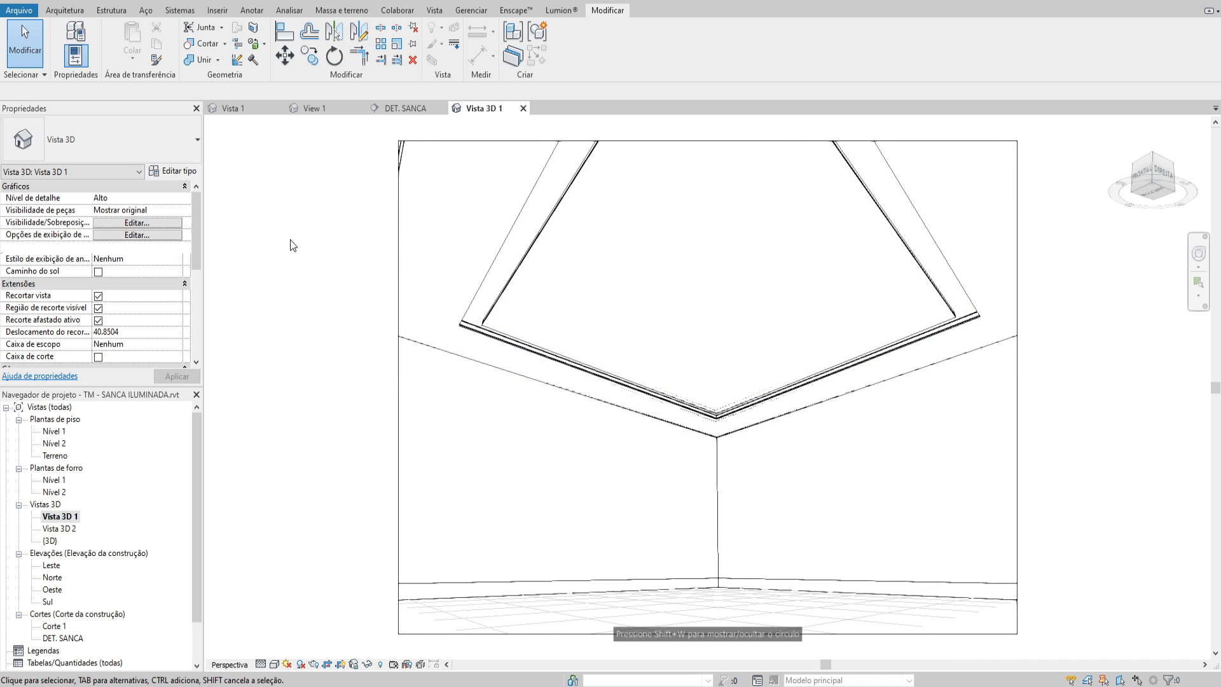
Set up the perspective's render with a printer resolution of 600 DPI and the interior artificial-only lighting scheme
key("r")
key("r")
left_click(693, 403)
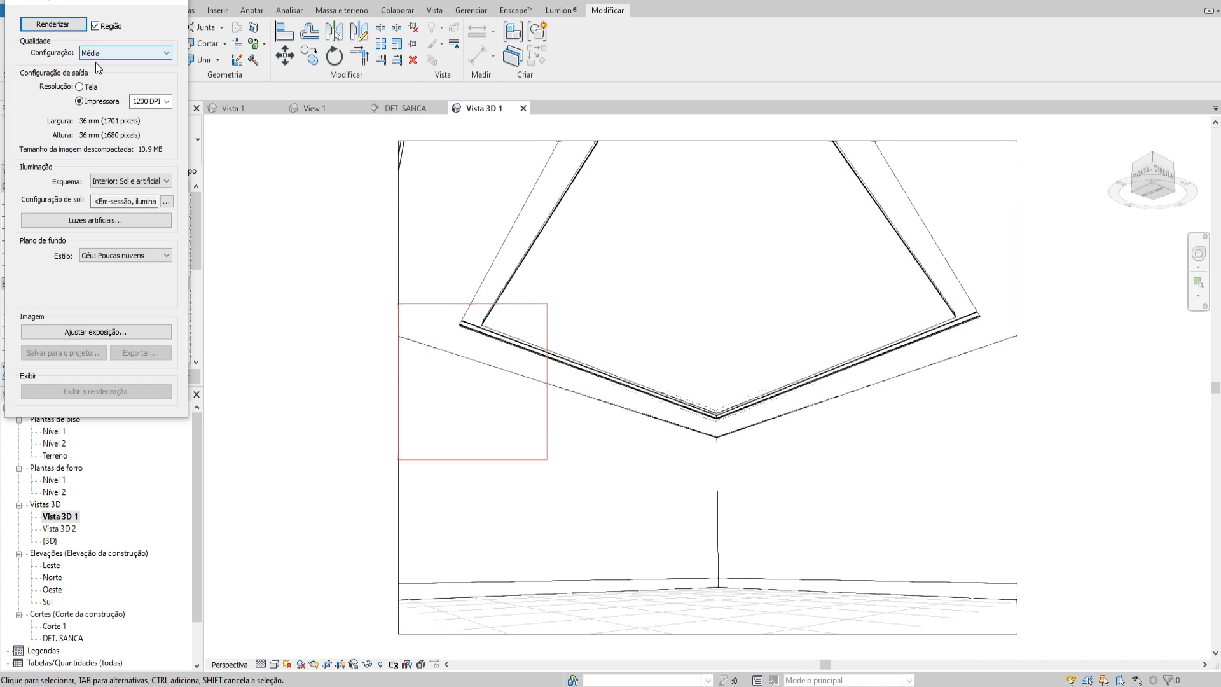
left_click(143, 102)
type("600")
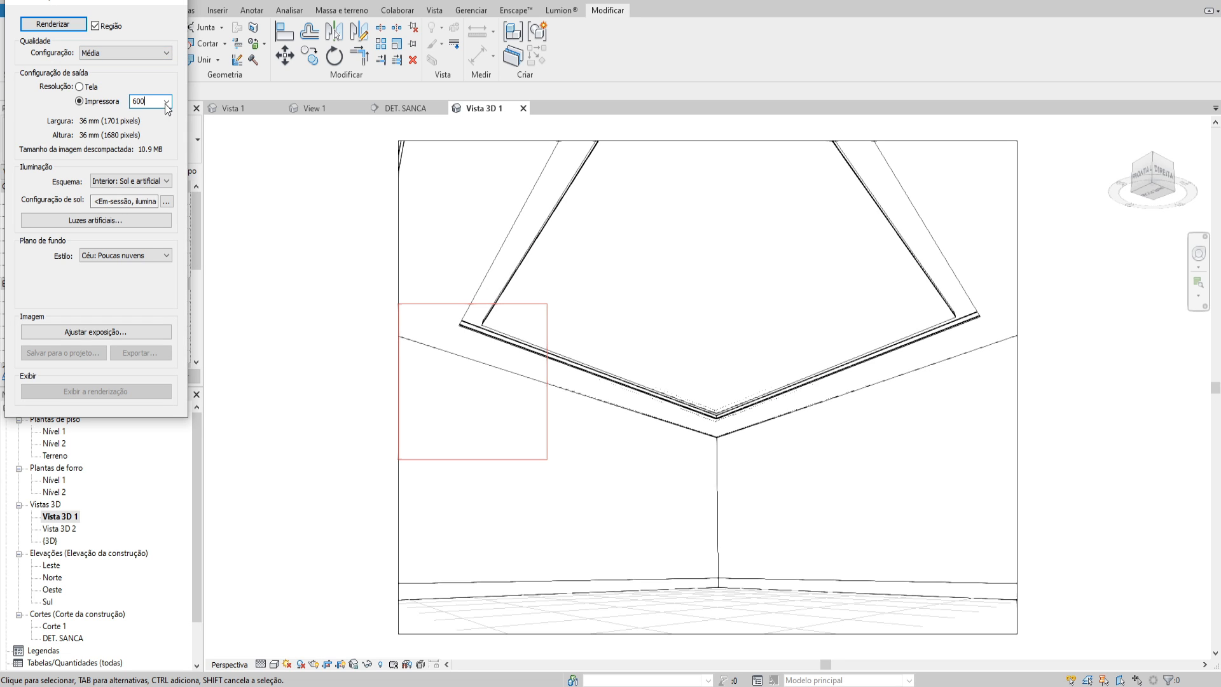
left_click(119, 183)
left_click(129, 238)
Check and accept the exposure settings, turn off the render region and start rendering the whole perspective
left_click(96, 332)
left_click(123, 298)
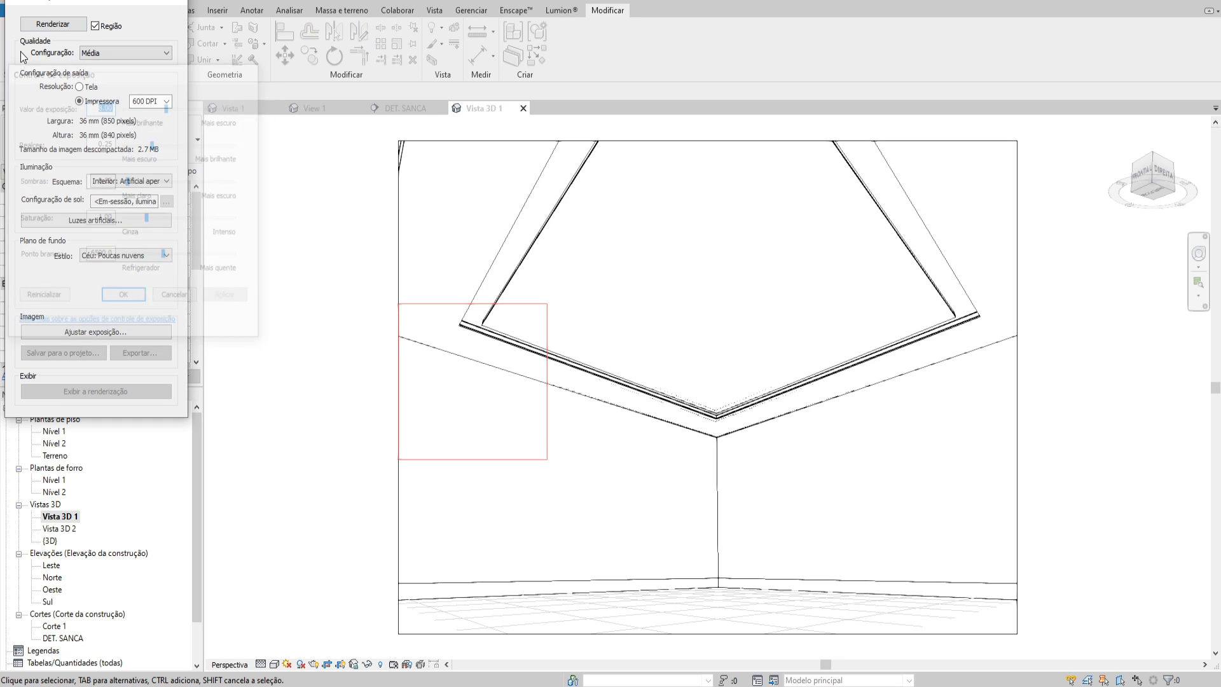
left_click(96, 25)
left_click(52, 24)
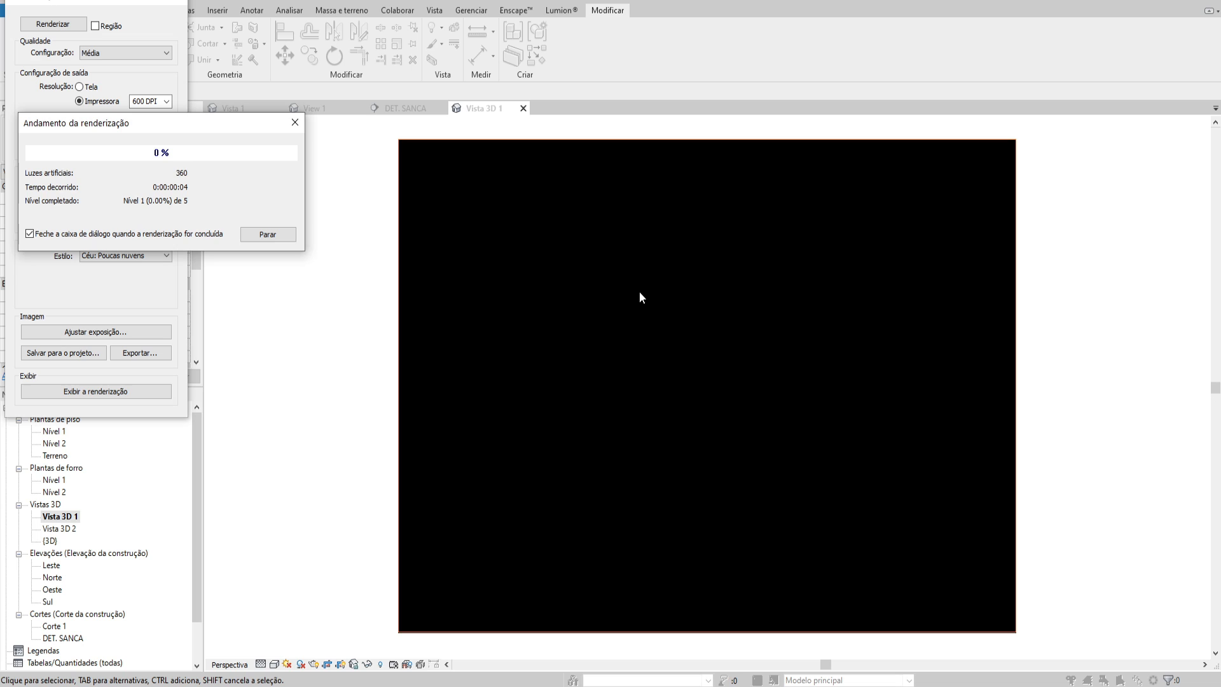
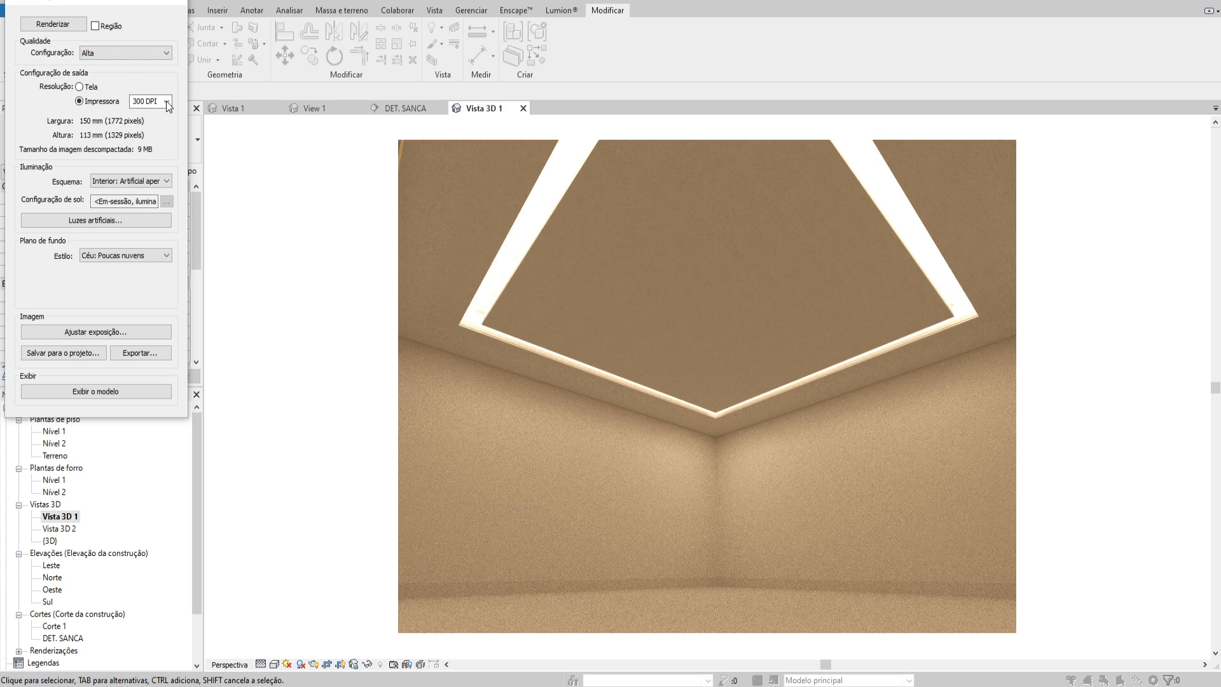
Check the available render quality settings and close the list without choosing another, keeping the rendered cove on display
left_click(122, 53)
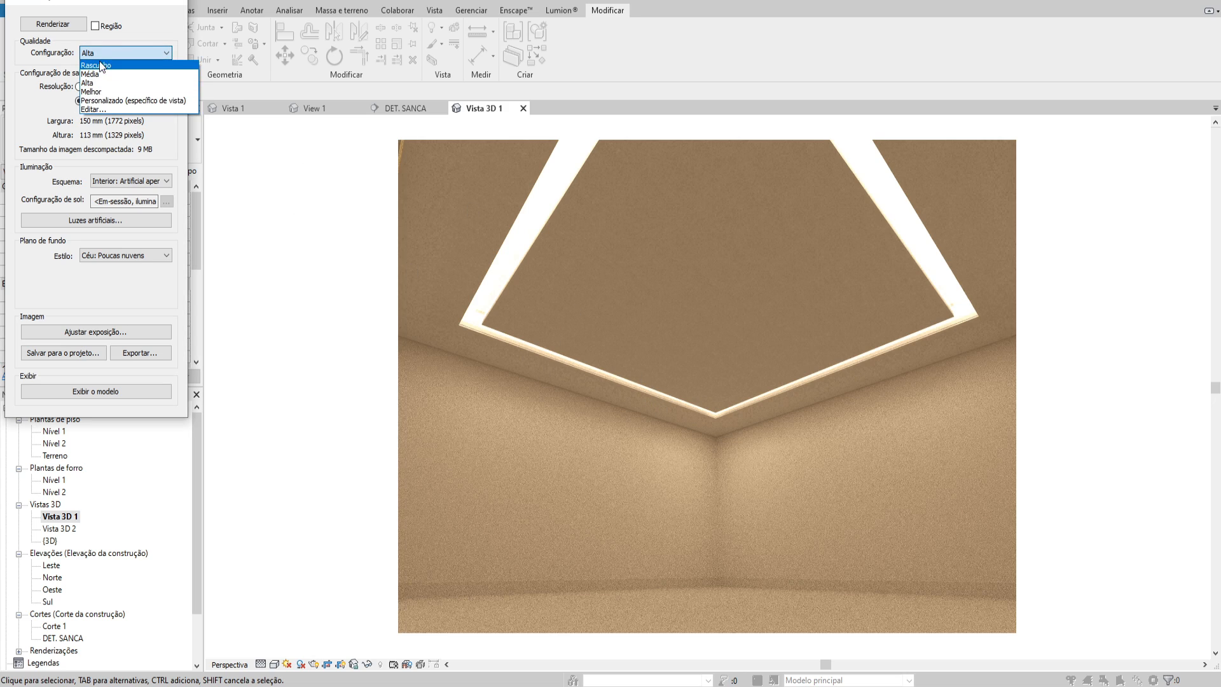
left_click(682, 300)
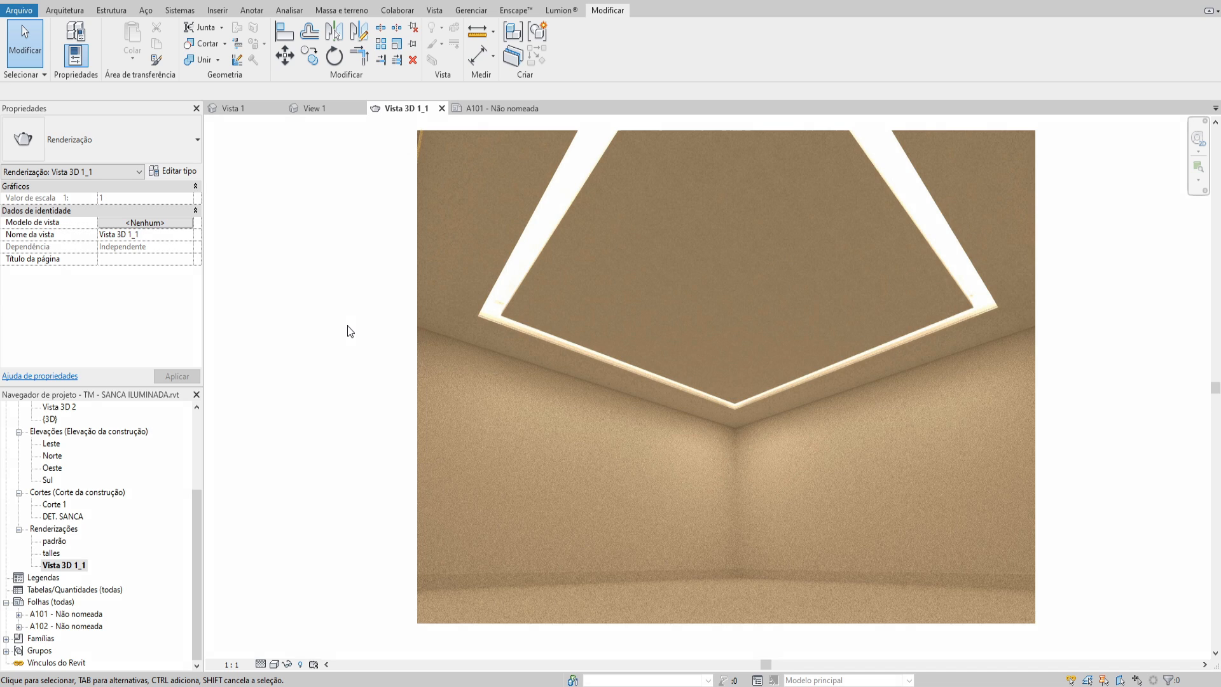
middle_click_drag(347, 325, 357, 326)
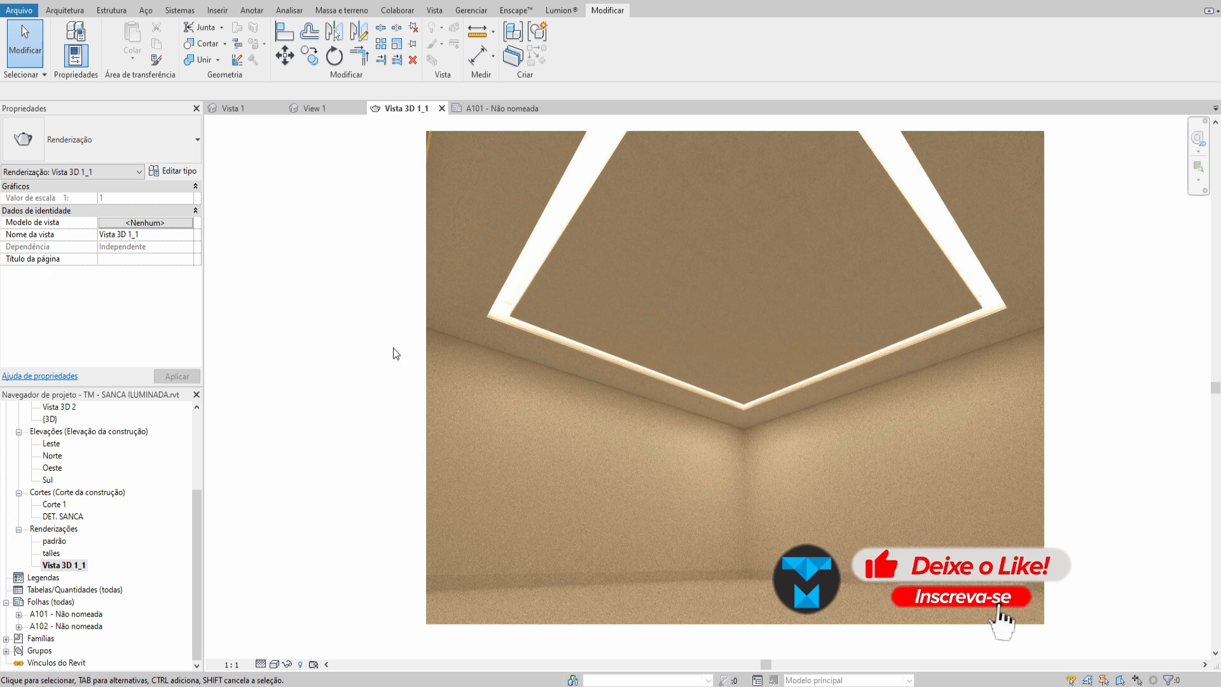
Open sheet A101 and shift the DET. SANCA detail viewport slightly up and left, closer to the Corte 1 view
double_click(67, 613)
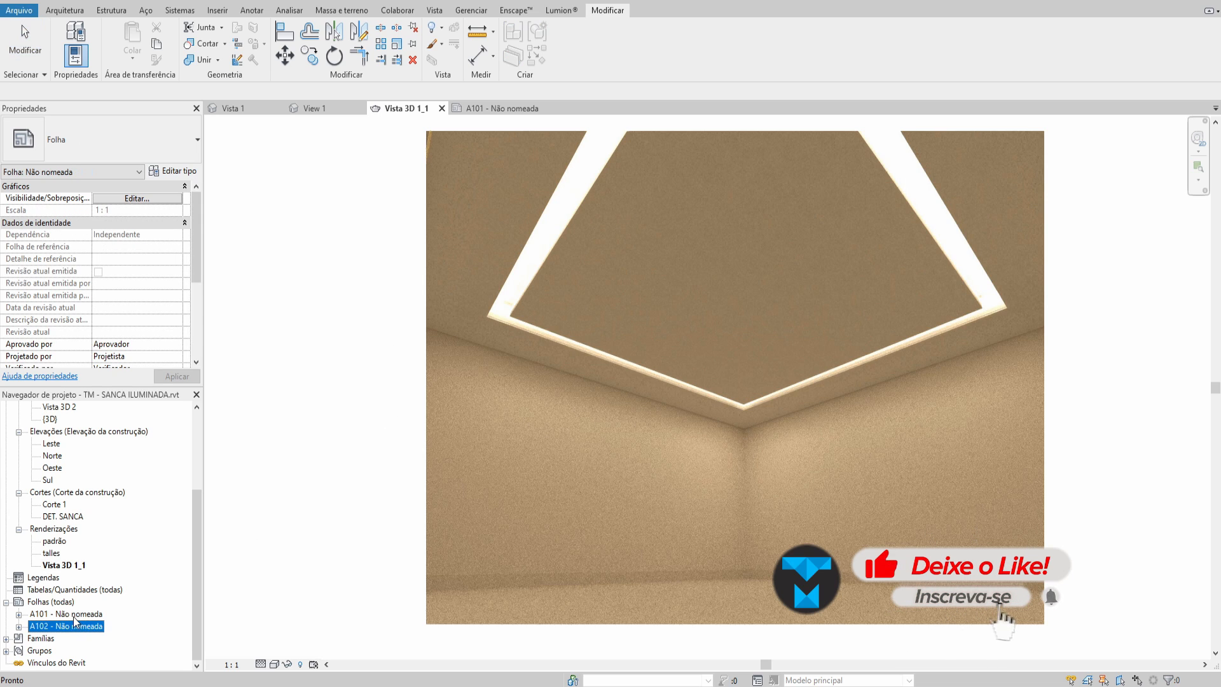
scroll(561, 409, "up", 2)
scroll(564, 370, "down", 2)
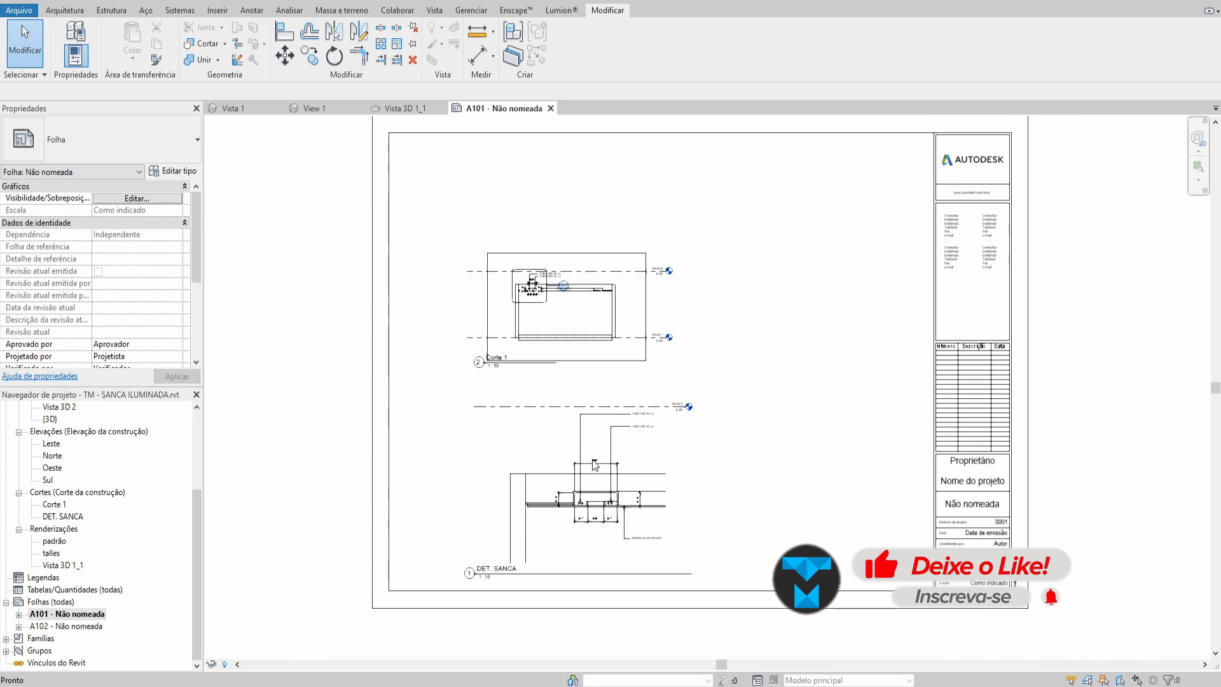
left_click(592, 477)
left_click_drag(591, 477, 578, 466)
scroll(472, 575, "up", 3)
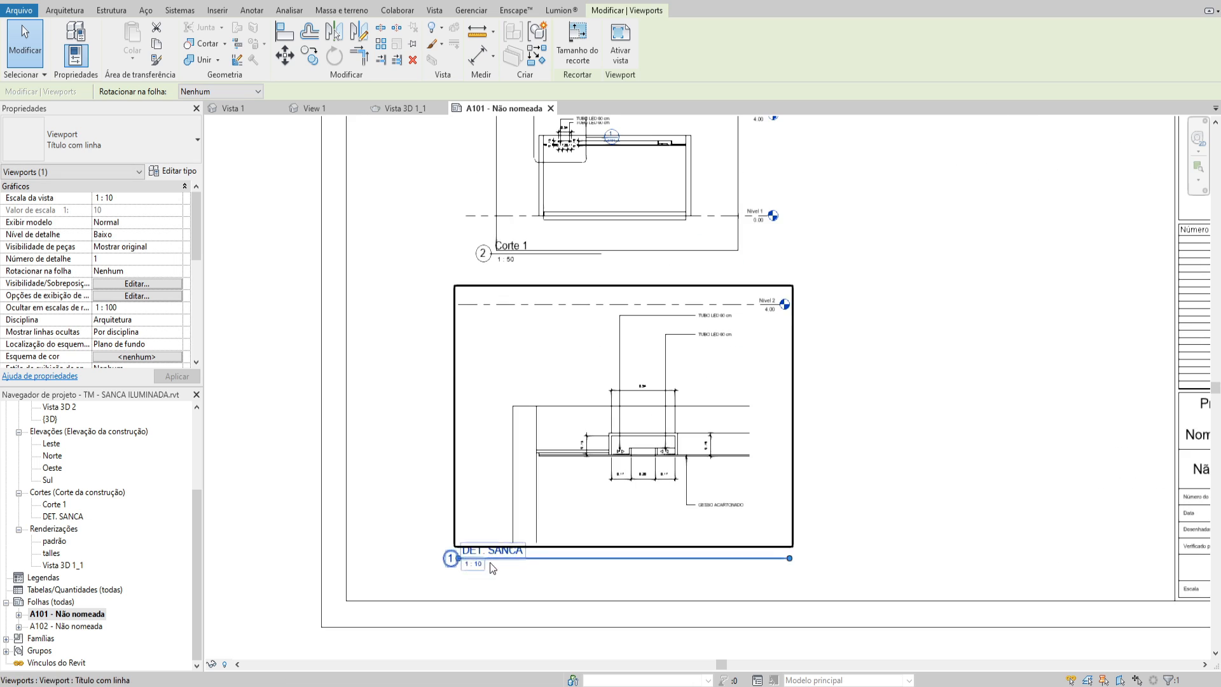
left_click(508, 584)
Review the Corte 1 and DET. SANCA views on the sheet and reopen the saved Vista 3D 1_1 rendering
scroll(655, 461, "down", 2)
scroll(604, 413, "up", 4)
scroll(572, 477, "down", 3)
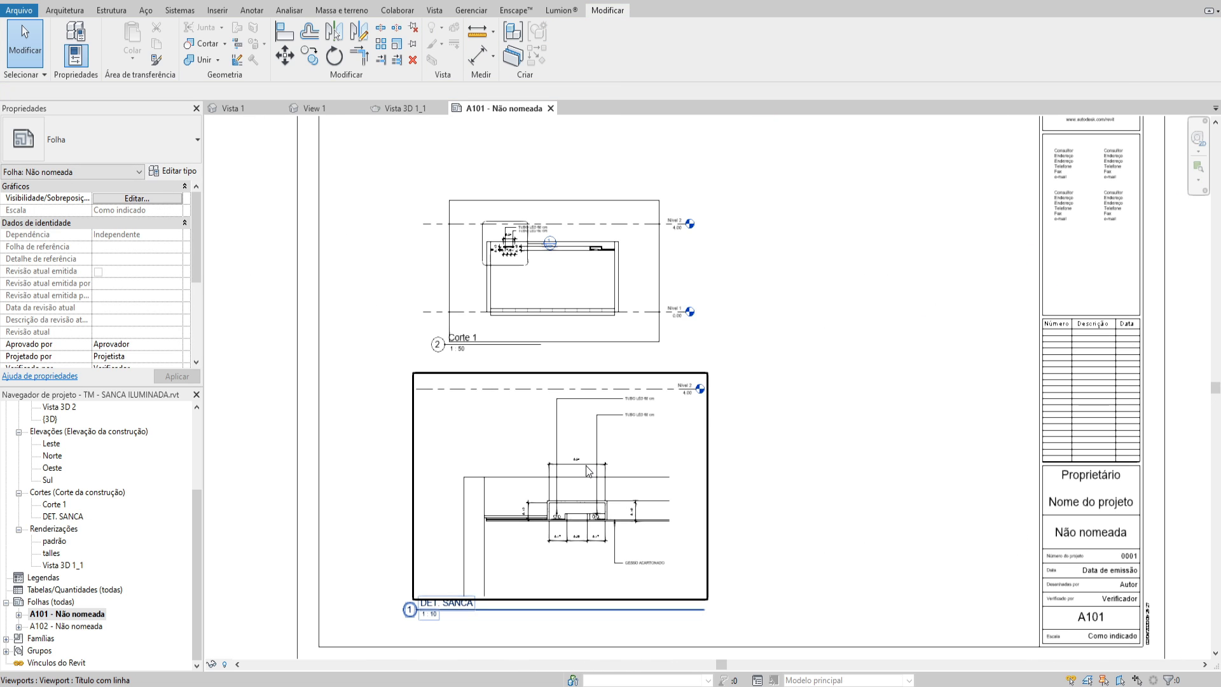
middle_click_drag(492, 435, 518, 470)
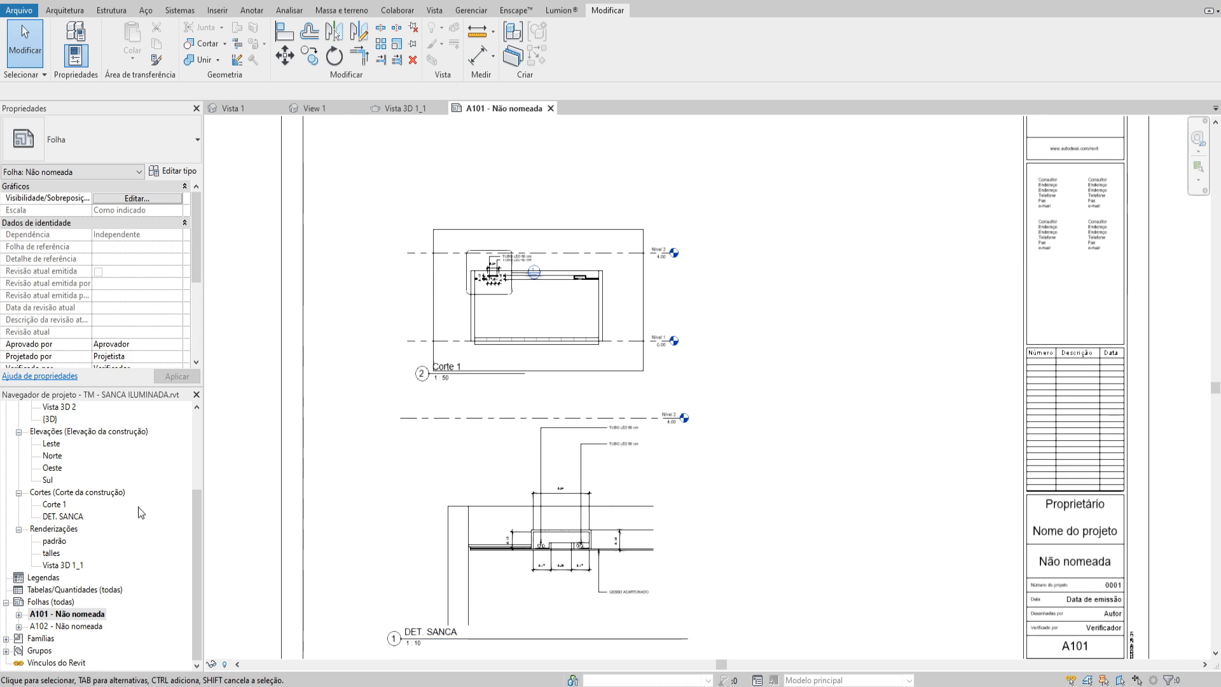
double_click(63, 565)
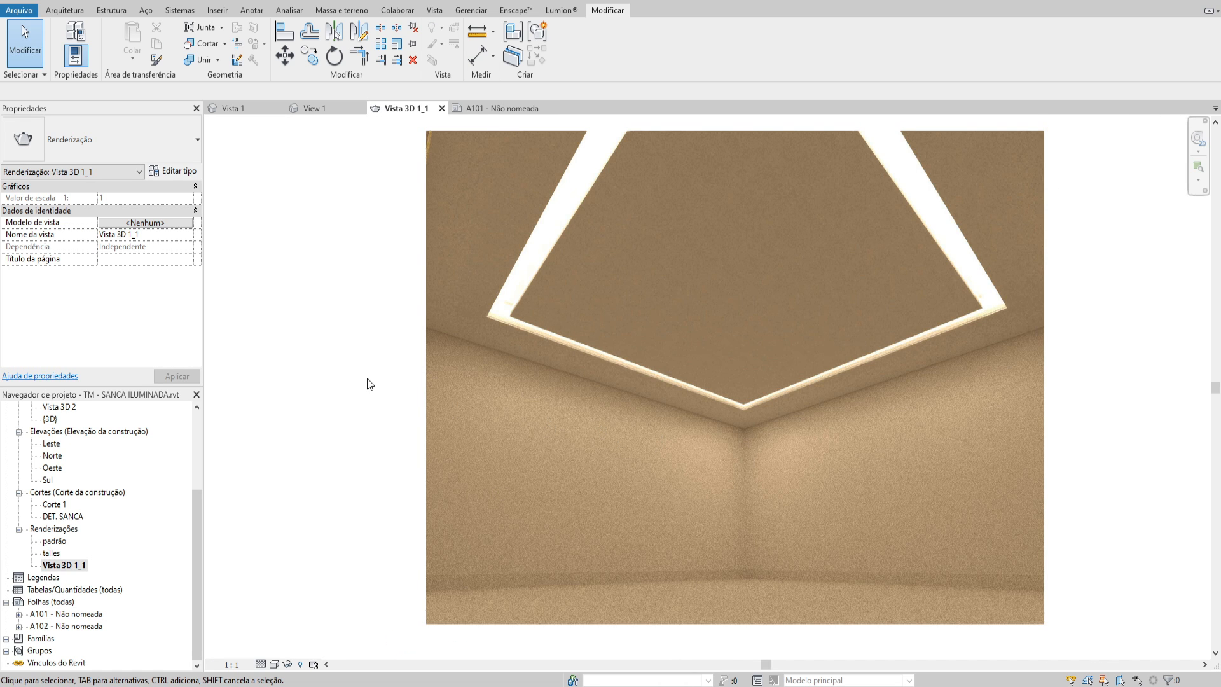